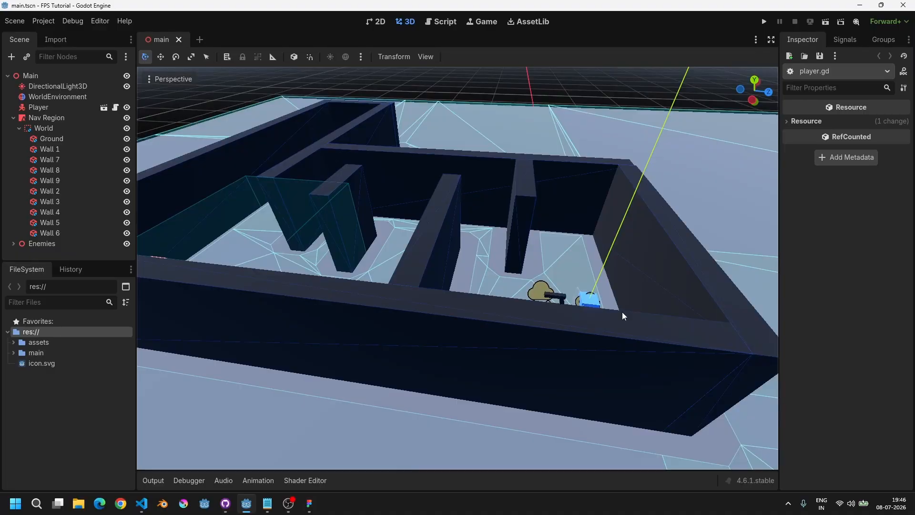
# Step: Open the Player scene from the main scene for editing
pyautogui.scroll(6, 622, 312)
pyautogui.moveTo(622, 312); pyautogui.dragTo(543, 310, button='middle')
pyautogui.scroll(-2, 542, 310)
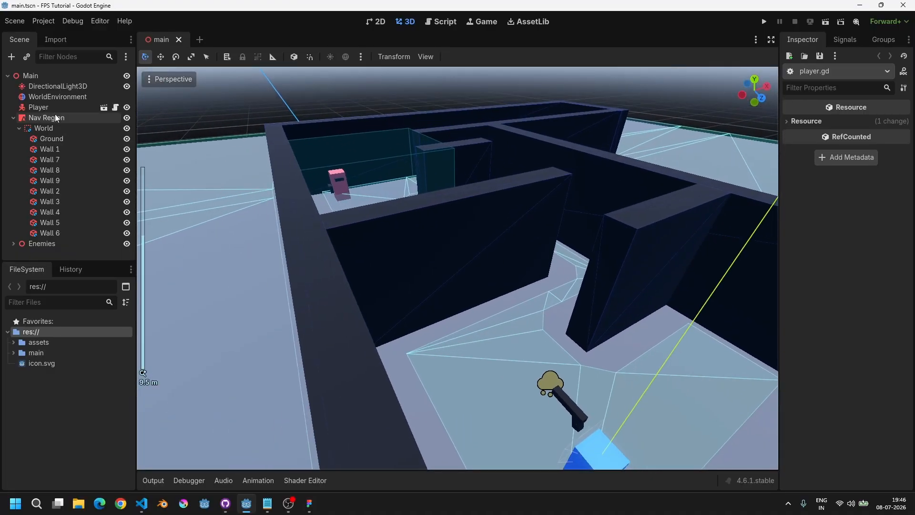
pyautogui.click(104, 108)
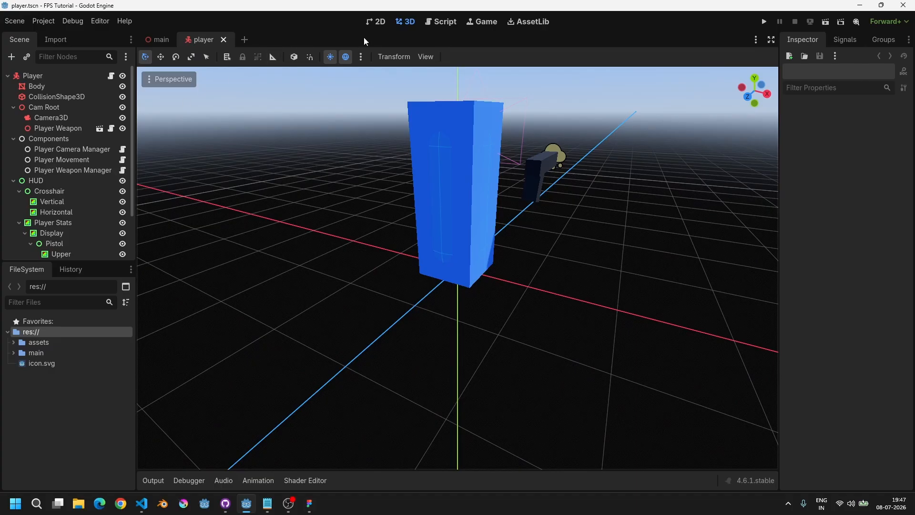
# Step: Examine the player model in the 3D view and the HUD layout in the 2D view
pyautogui.scroll(-3, 410, 204)
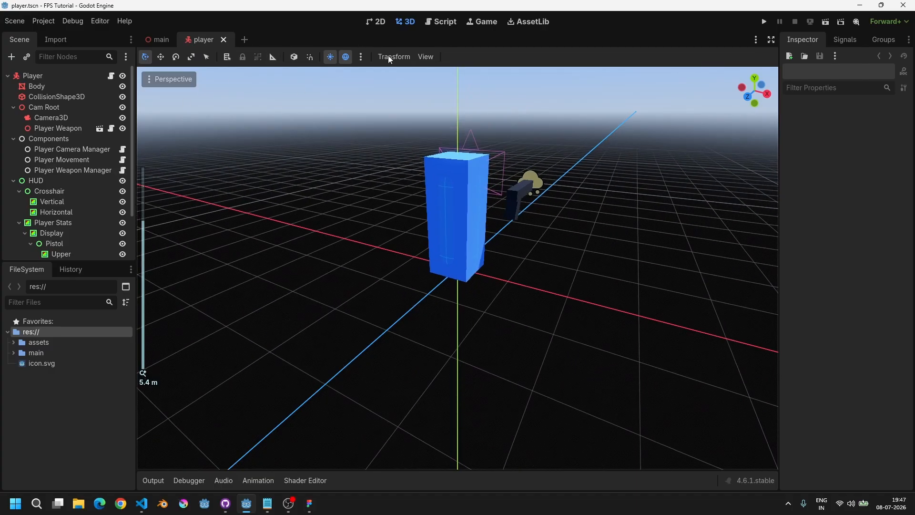
pyautogui.click(375, 21)
pyautogui.scroll(3, 338, 247)
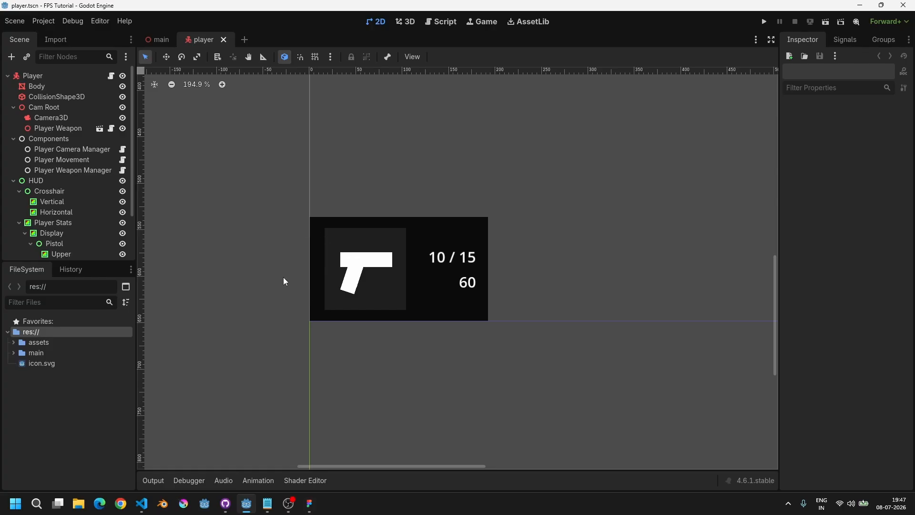
pyautogui.click(405, 23)
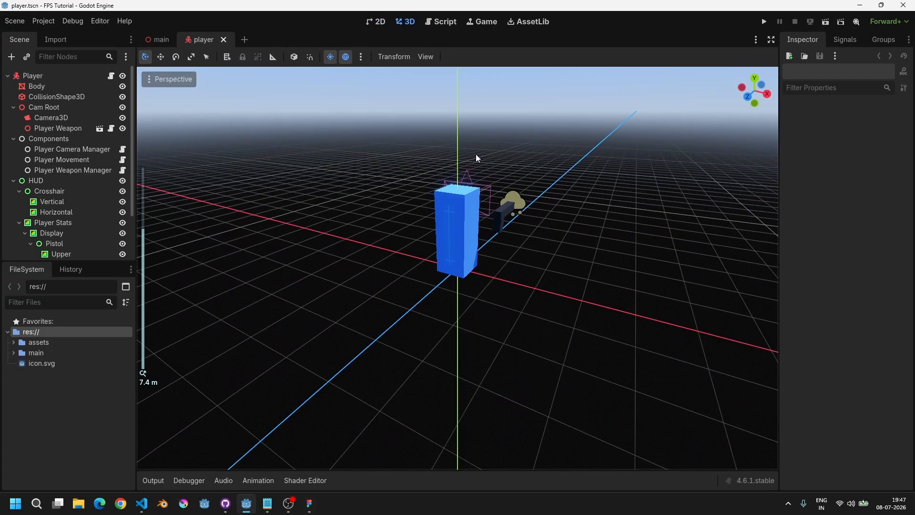
pyautogui.keyDown('shift'); pyautogui.moveTo(471, 177); pyautogui.dragTo(453, 245, button='middle'); pyautogui.keyUp('shift')
pyautogui.scroll(4, 460, 244)
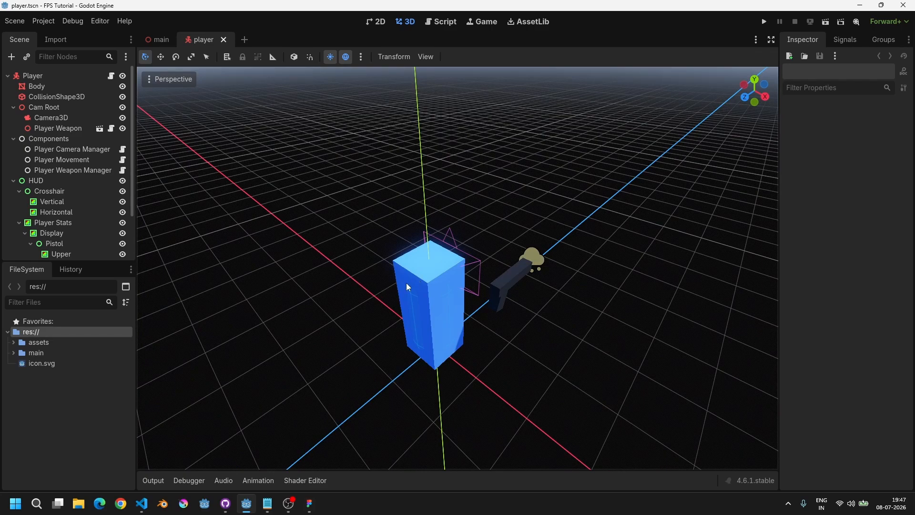
pyautogui.scroll(6, 391, 299)
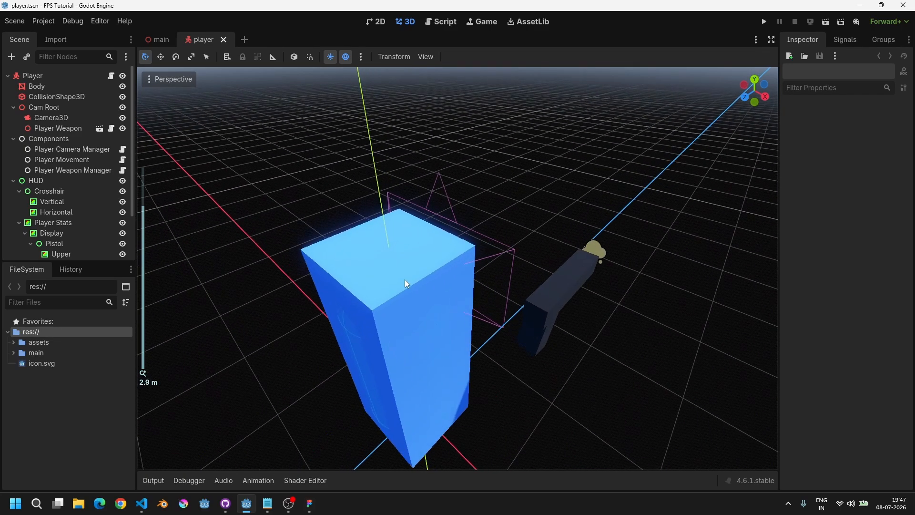
pyautogui.moveTo(405, 279); pyautogui.dragTo(477, 282, button='middle')
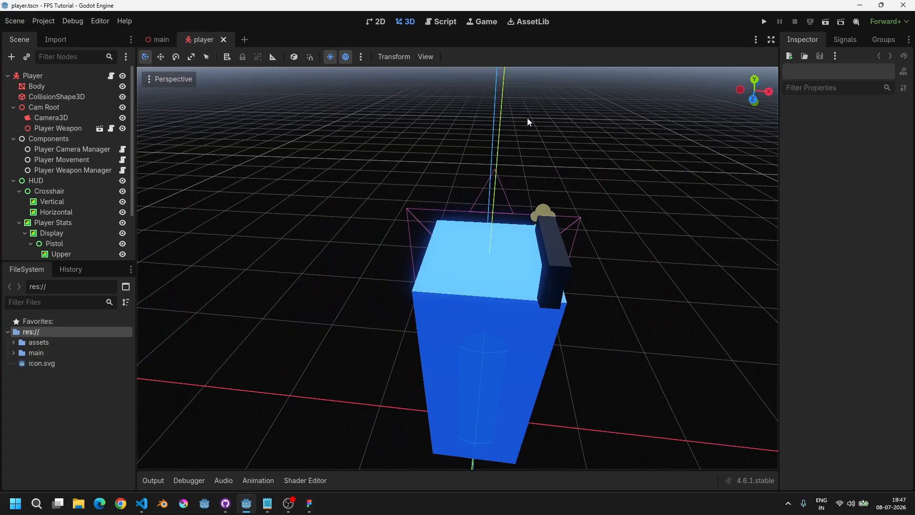
pyautogui.moveTo(519, 170); pyautogui.dragTo(485, 127, button='middle')
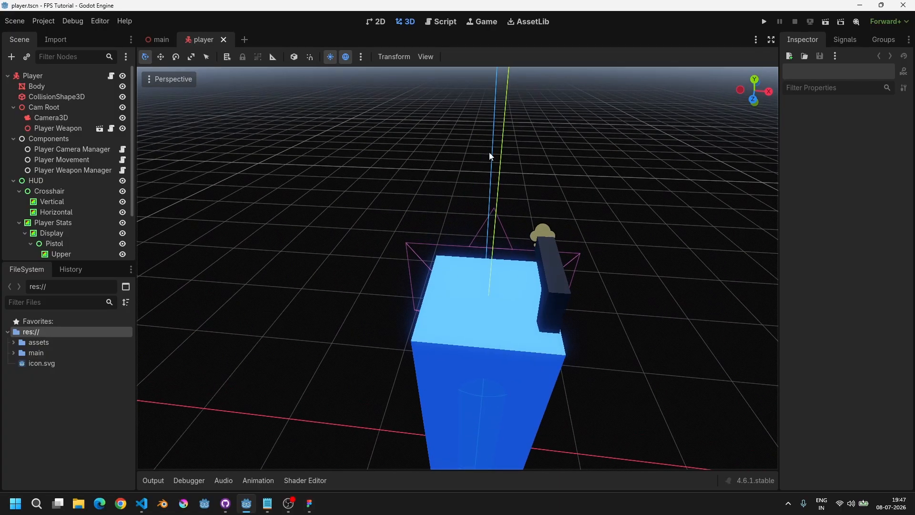
pyautogui.scroll(-3, 591, 328)
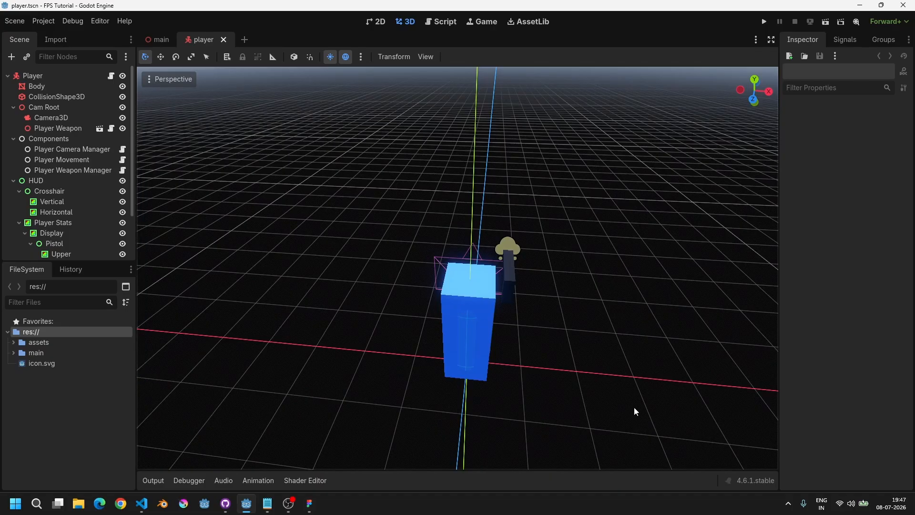
pyautogui.scroll(6, 479, 310)
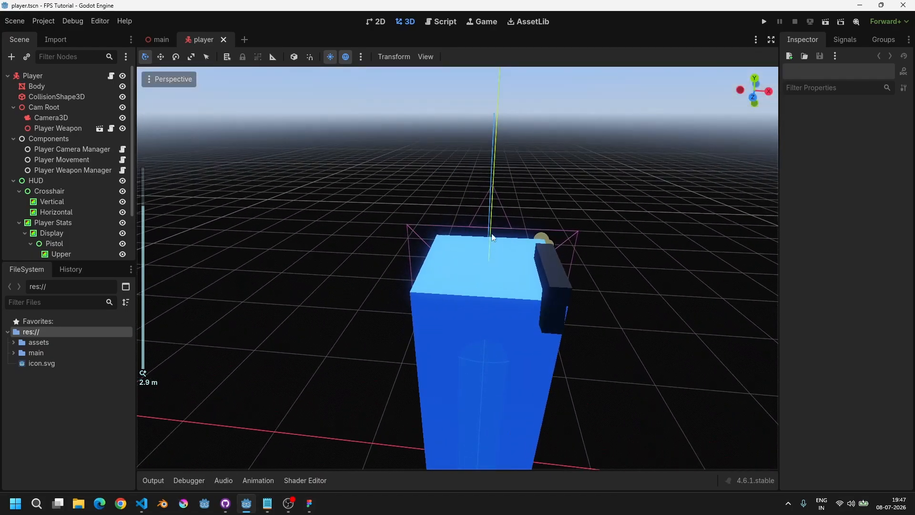
pyautogui.moveTo(546, 190); pyautogui.dragTo(490, 173, button='middle')
pyautogui.hotkey('ctrl', 'F1')
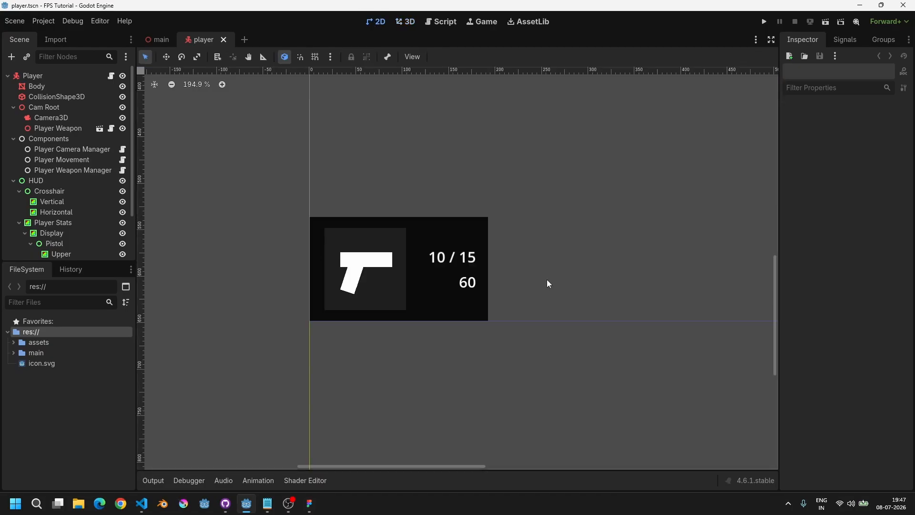
pyautogui.scroll(-4, 648, 263)
pyautogui.moveTo(599, 281); pyautogui.dragTo(351, 366, button='middle')
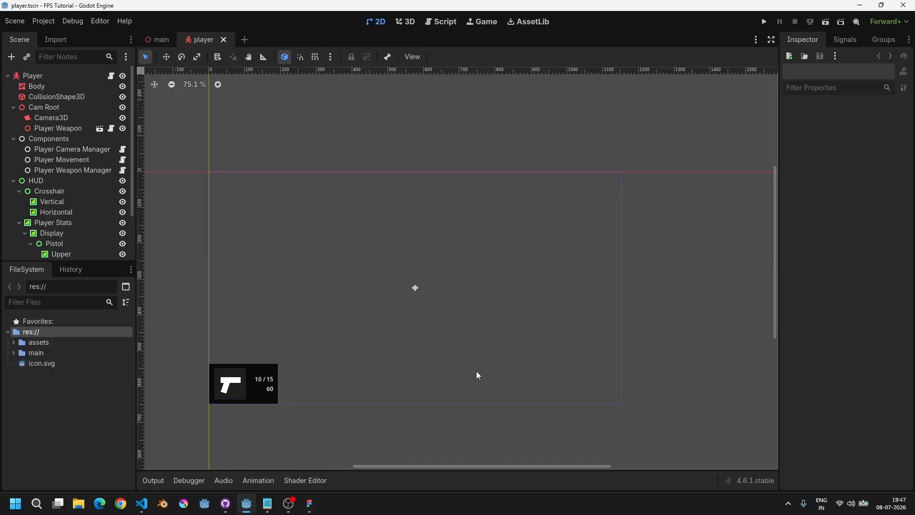
pyautogui.click(405, 21)
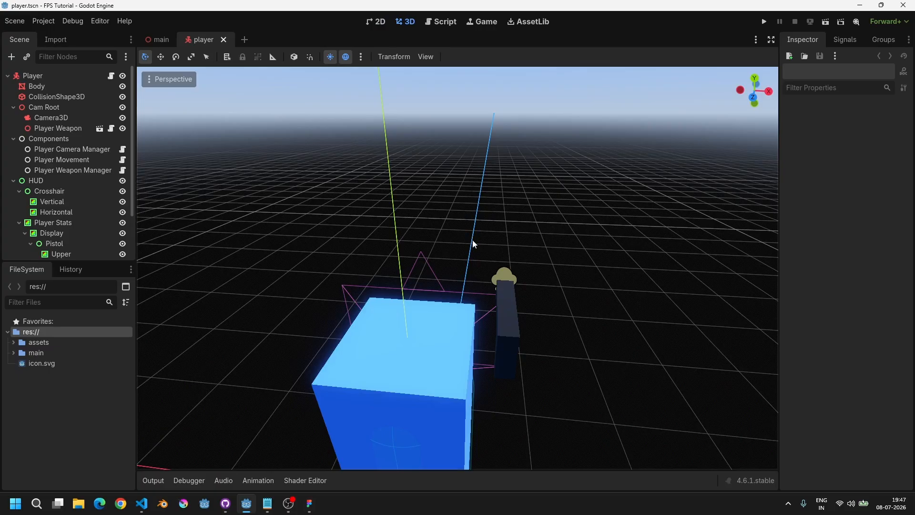
pyautogui.scroll(-4, 481, 253)
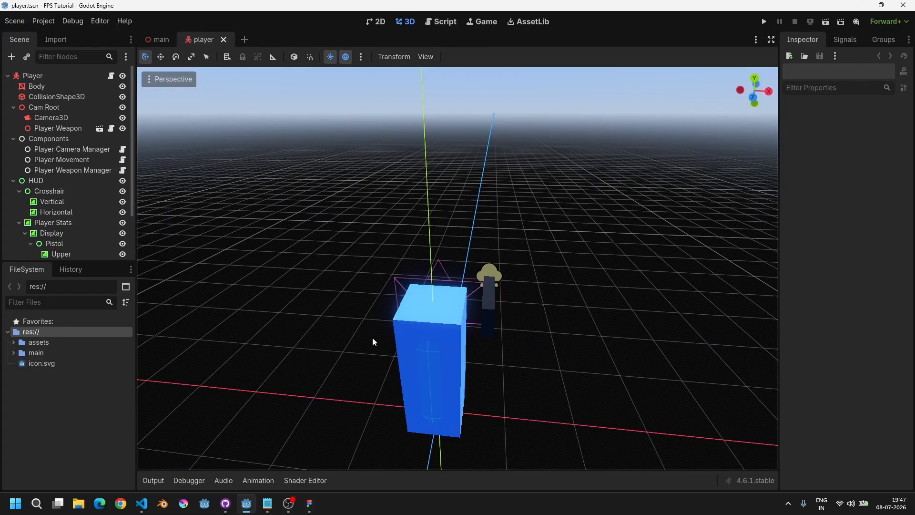
pyautogui.click(370, 23)
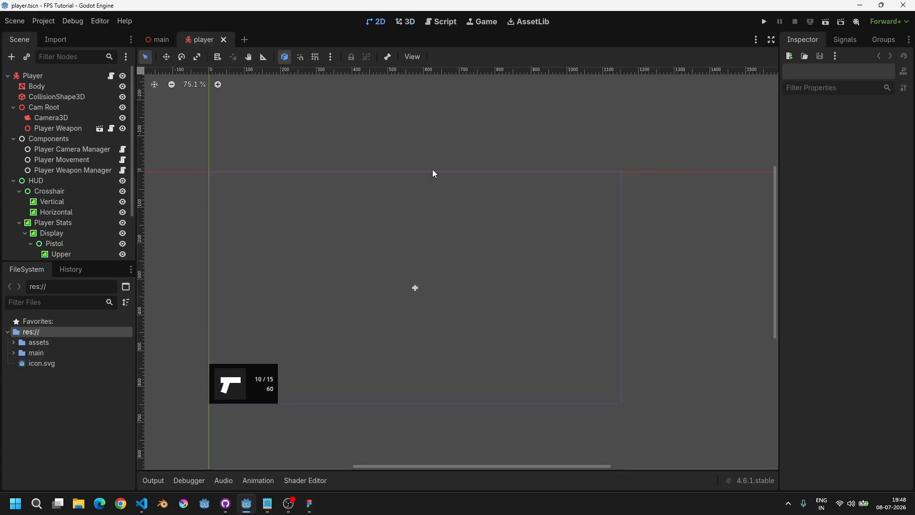
pyautogui.scroll(2, 363, 319)
pyautogui.scroll(3, 279, 328)
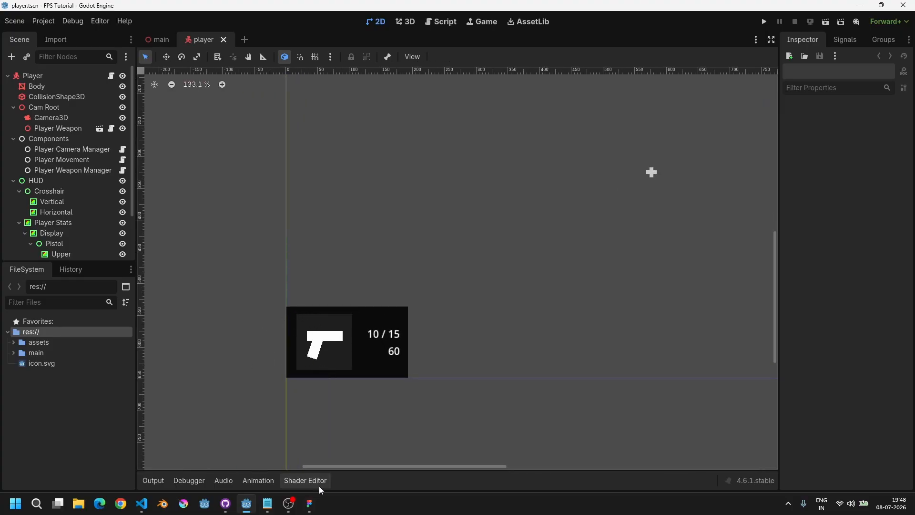
# Step: Switch to Figma and select the arc, heart_outline and heart_filled shapes together
pyautogui.click(309, 506)
pyautogui.moveTo(471, 383)
pyautogui.mouseDown(button='middle')
pyautogui.moveTo(444, 374)
pyautogui.moveTo(457, 376)
pyautogui.mouseUp(button='middle')
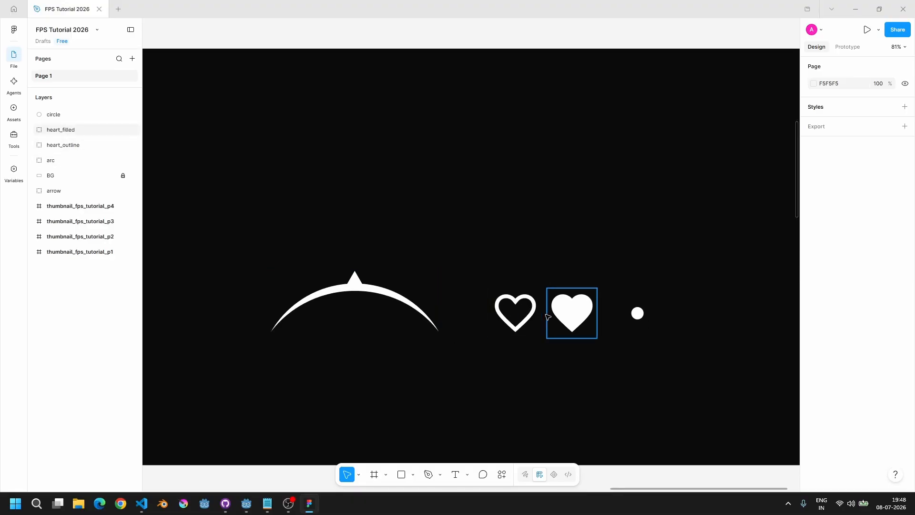
pyautogui.keyDown('ctrl'); pyautogui.scroll(3, 504, 320); pyautogui.keyUp('ctrl')
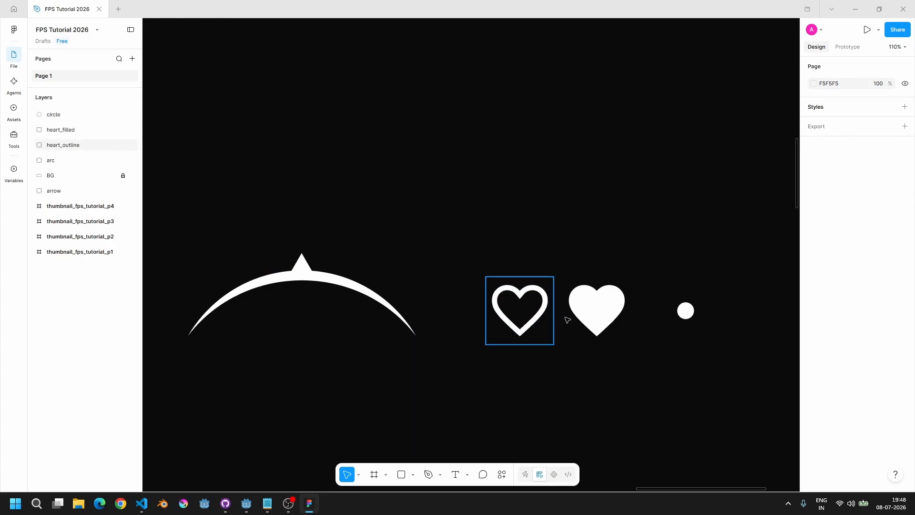
pyautogui.moveTo(636, 364); pyautogui.dragTo(489, 236)
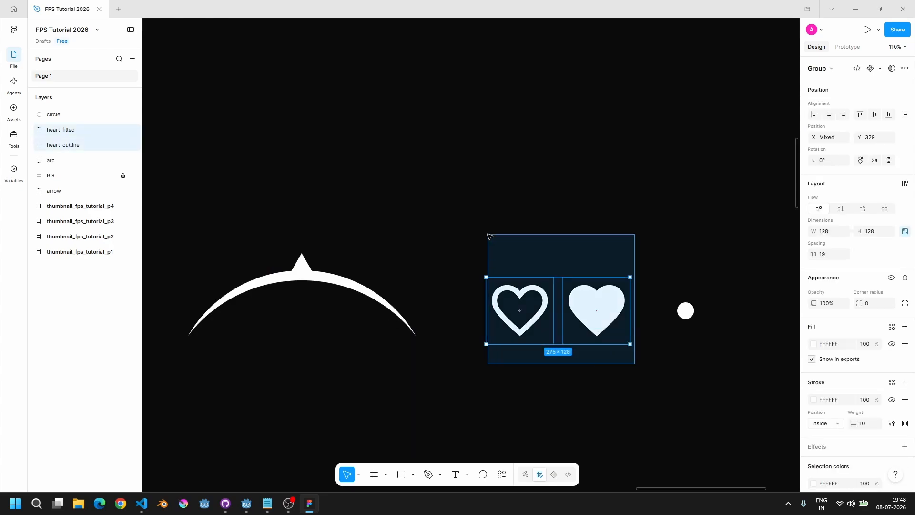
pyautogui.click(268, 278)
pyautogui.click(374, 206)
pyautogui.click(293, 282)
pyautogui.click(324, 215)
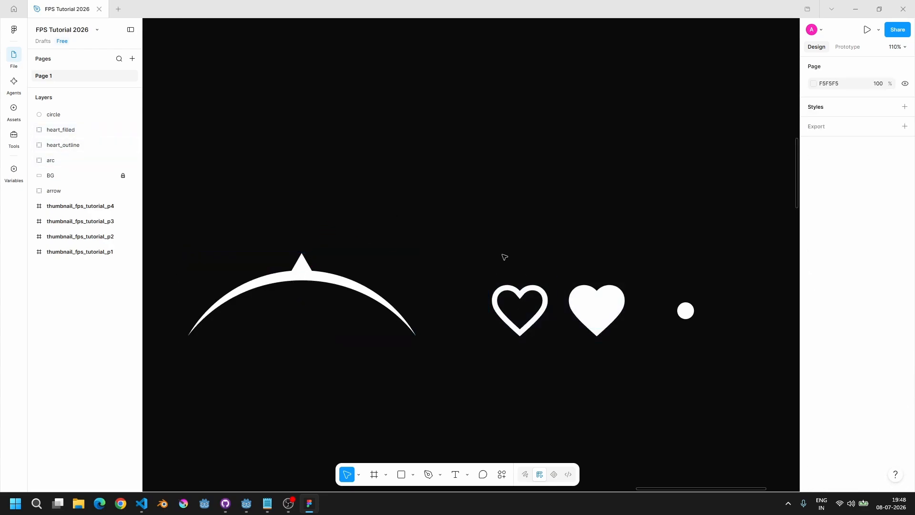
pyautogui.moveTo(476, 233); pyautogui.dragTo(644, 388)
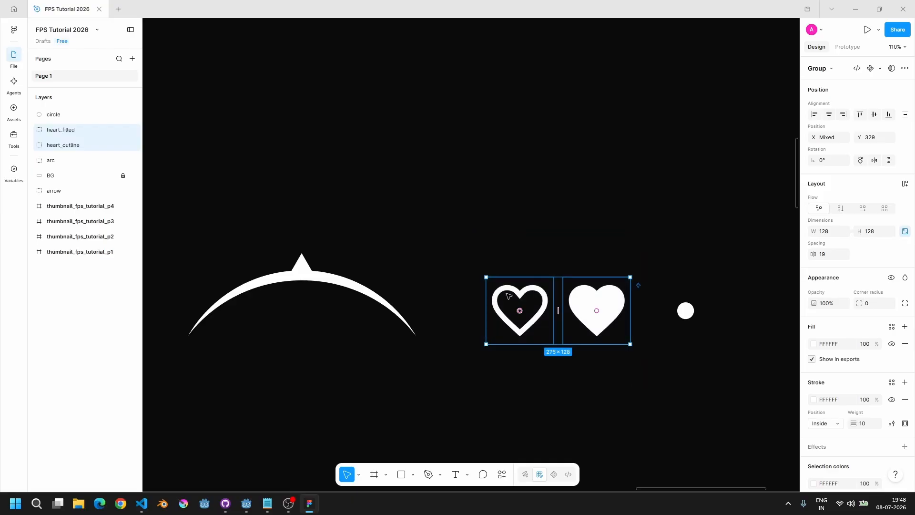
pyautogui.click(451, 300)
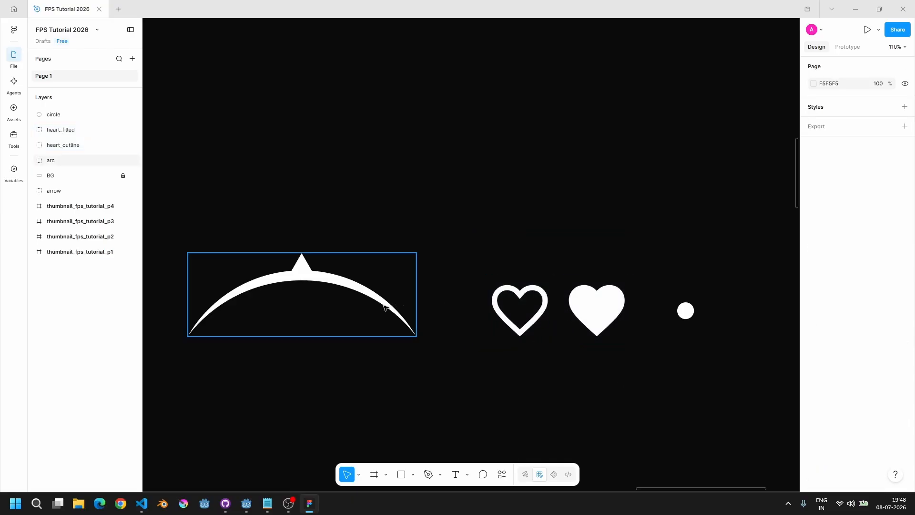
pyautogui.click(385, 307)
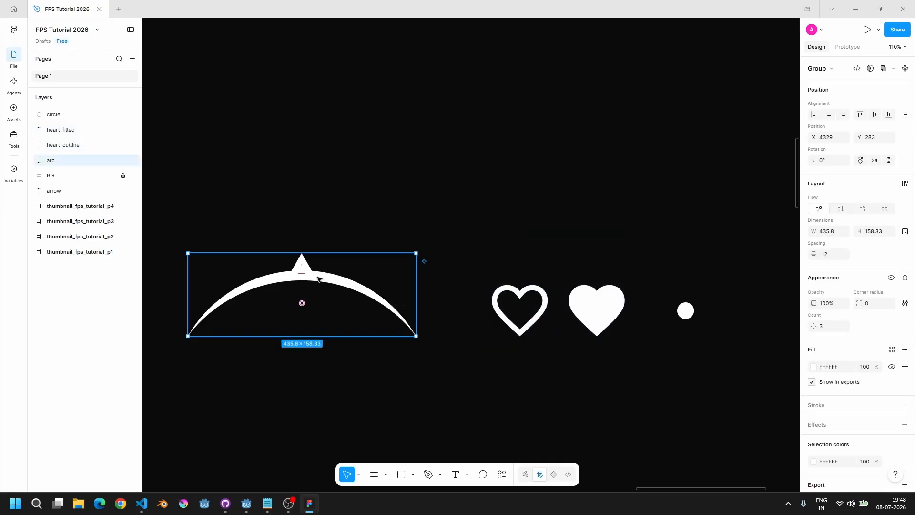
pyautogui.click(238, 234)
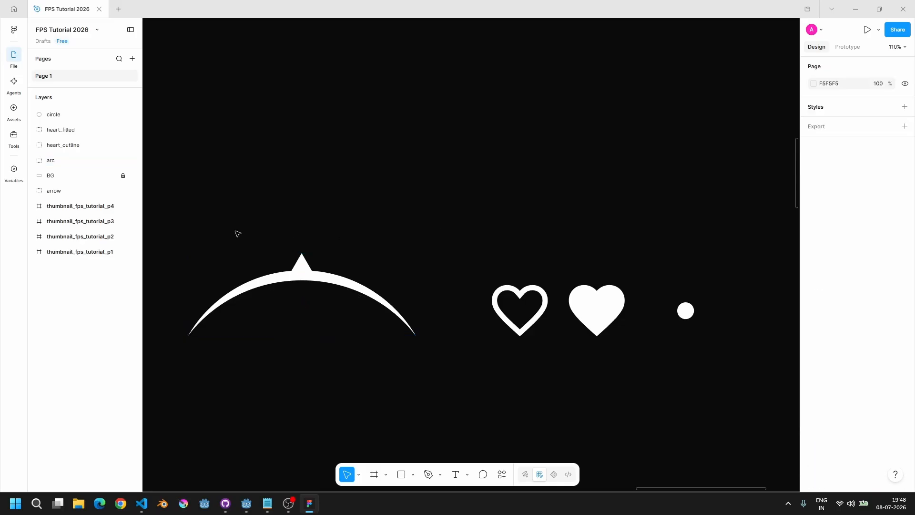
pyautogui.click(248, 292)
pyautogui.keyDown('shift'); pyautogui.click(520, 310); pyautogui.keyUp('shift')
pyautogui.keyDown('shift'); pyautogui.click(596, 307); pyautogui.keyUp('shift')
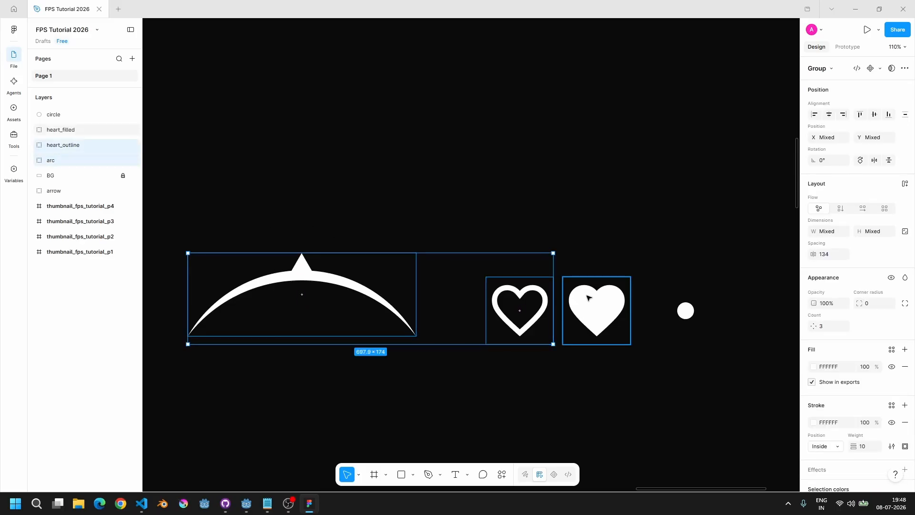
# Step: Export the three selected layers as SVG files into the Downloads folder
pyautogui.scroll(-3, 834, 362)
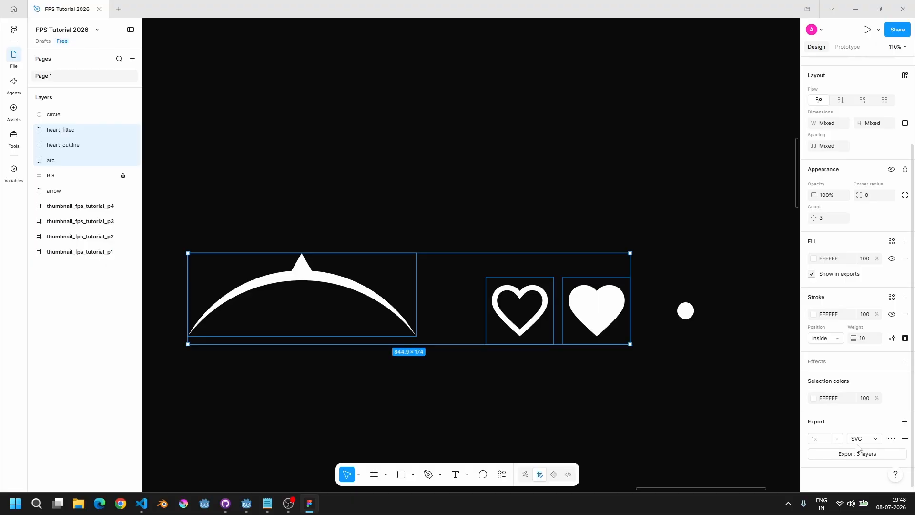
pyautogui.click(866, 454)
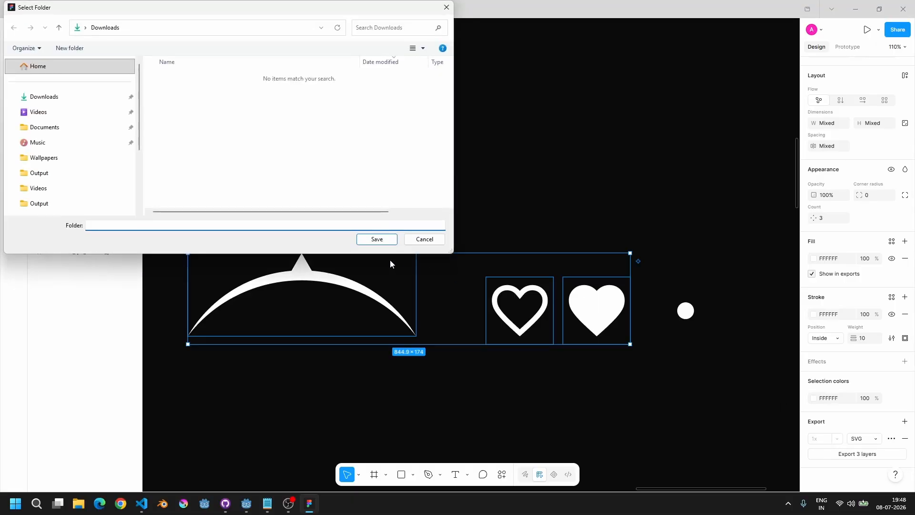
pyautogui.click(365, 240)
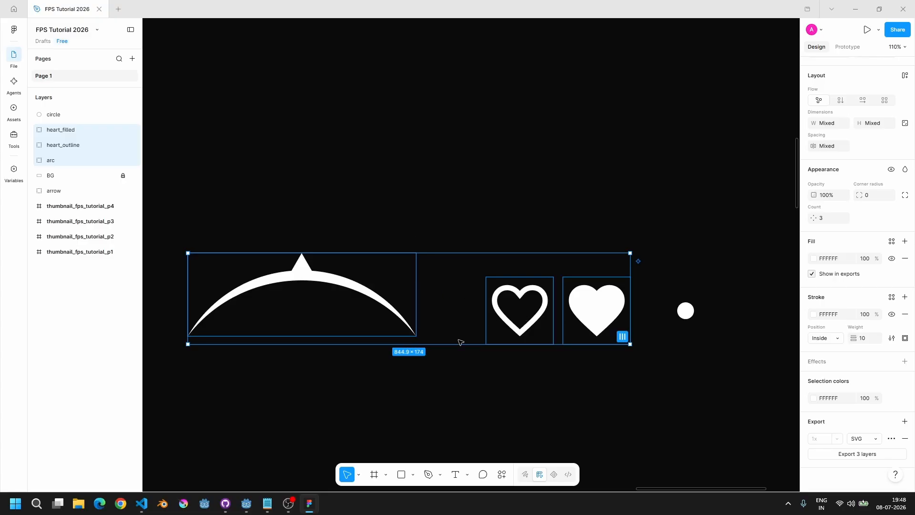
# Step: Open the Downloads folder in File Explorer and select the three exported SVG files
pyautogui.click(79, 503)
pyautogui.click(40, 117)
pyautogui.moveTo(159, 164); pyautogui.dragTo(153, 94)
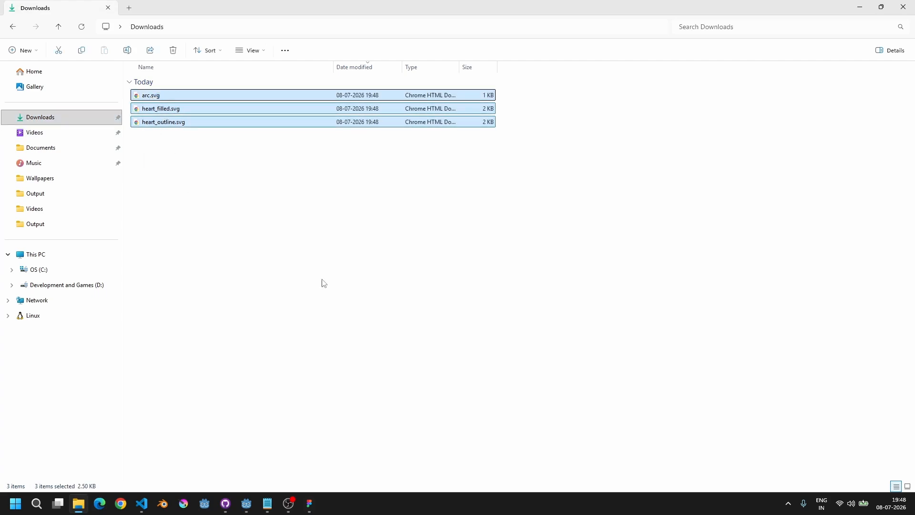
# Step: Back in Godot, create a new folder named textures inside the assets folder and select it
pyautogui.click(253, 502)
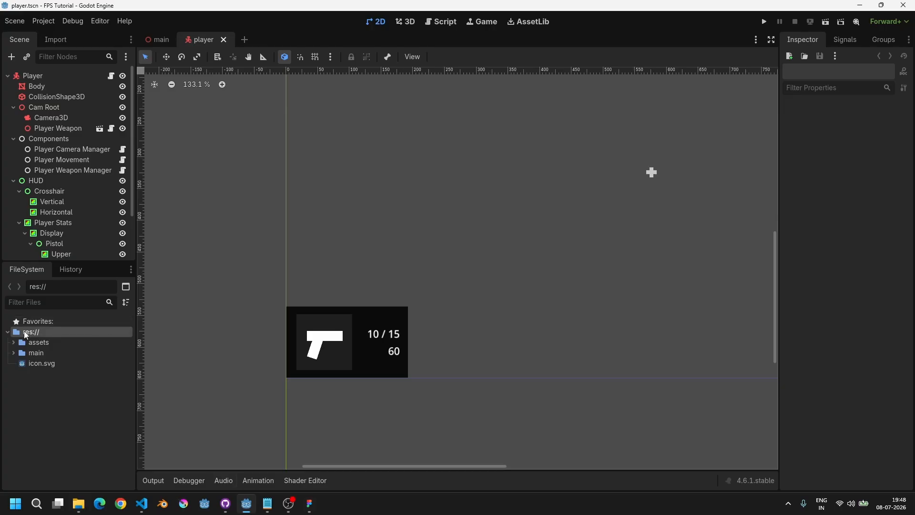
pyautogui.doubleClick(39, 342)
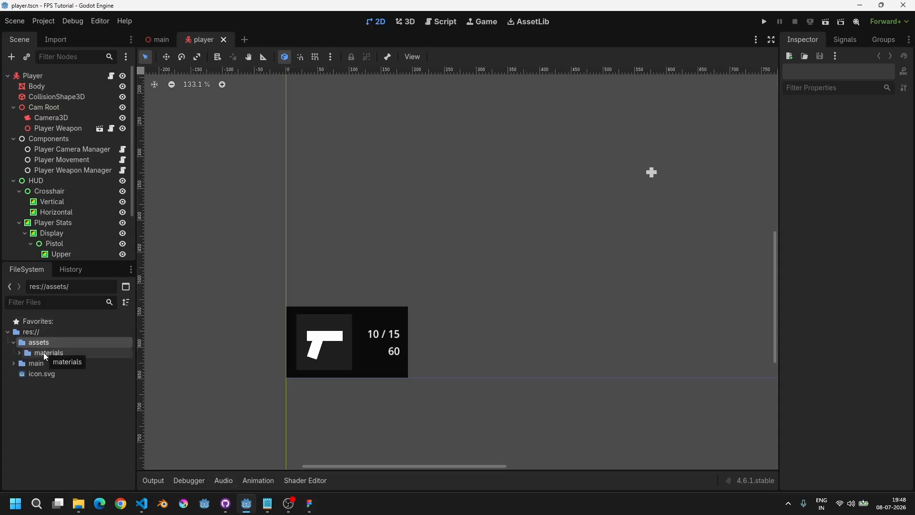
pyautogui.rightClick(41, 342)
pyautogui.moveTo(85, 326)
pyautogui.click(228, 318)
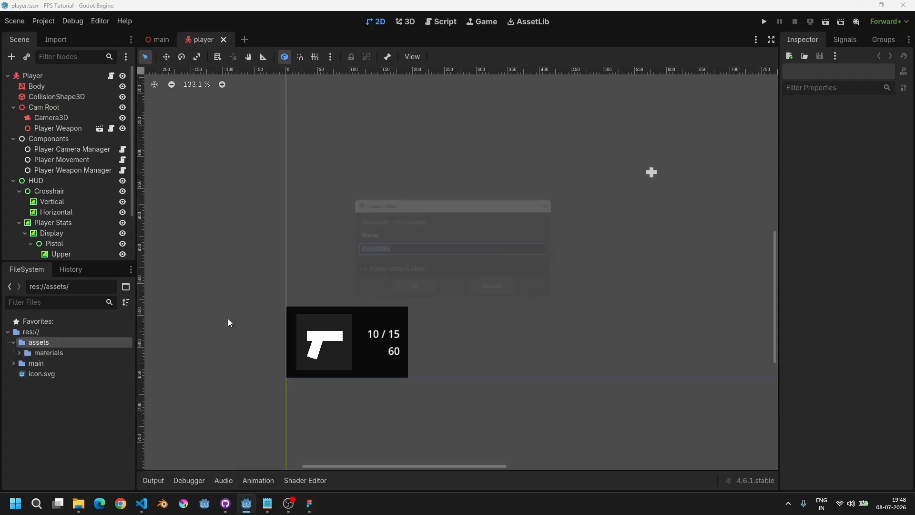
pyautogui.write('textures')
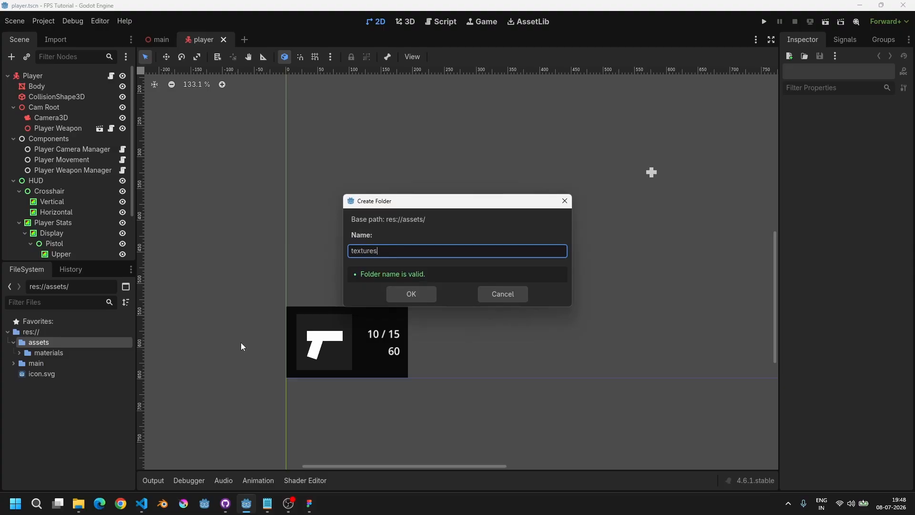
pyautogui.press('Return')
pyautogui.click(89, 365)
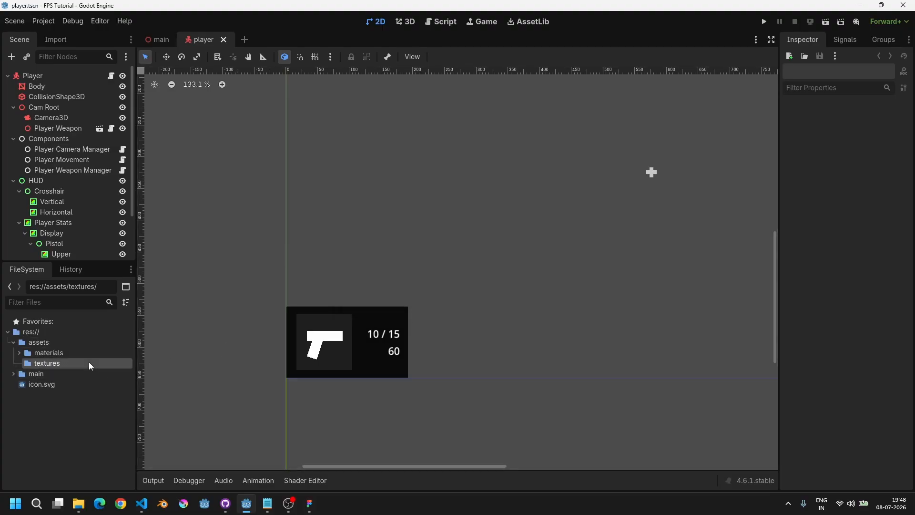
# Step: Bring the three exported SVG files from Downloads into the project's assets/textures folder
pyautogui.click(79, 504)
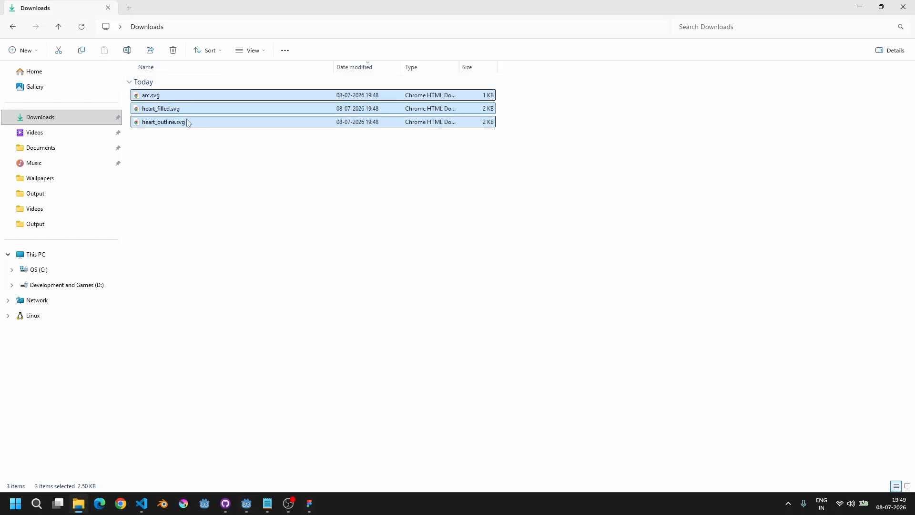
pyautogui.moveTo(193, 127); pyautogui.dragTo(83, 395)
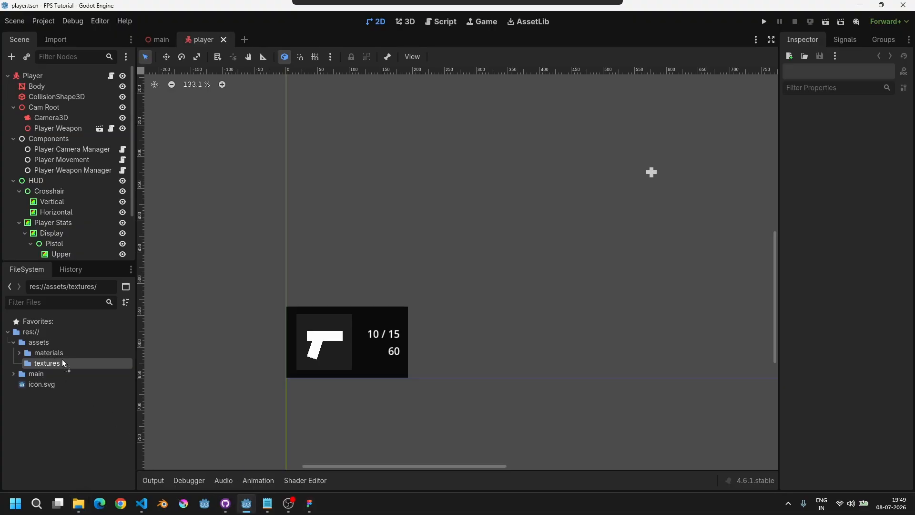
pyautogui.moveTo(63, 361); pyautogui.dragTo(72, 362)
pyautogui.click(74, 389)
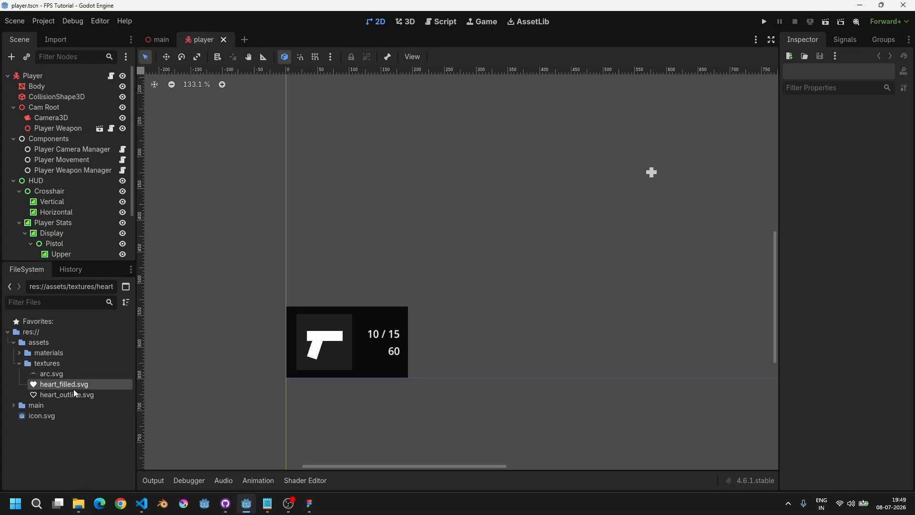
# Step: Turn on the snapping options in the 2D canvas editor
pyautogui.click(74, 392)
pyautogui.click(70, 384)
pyautogui.click(62, 375)
pyautogui.moveTo(326, 354); pyautogui.dragTo(285, 347, button='middle')
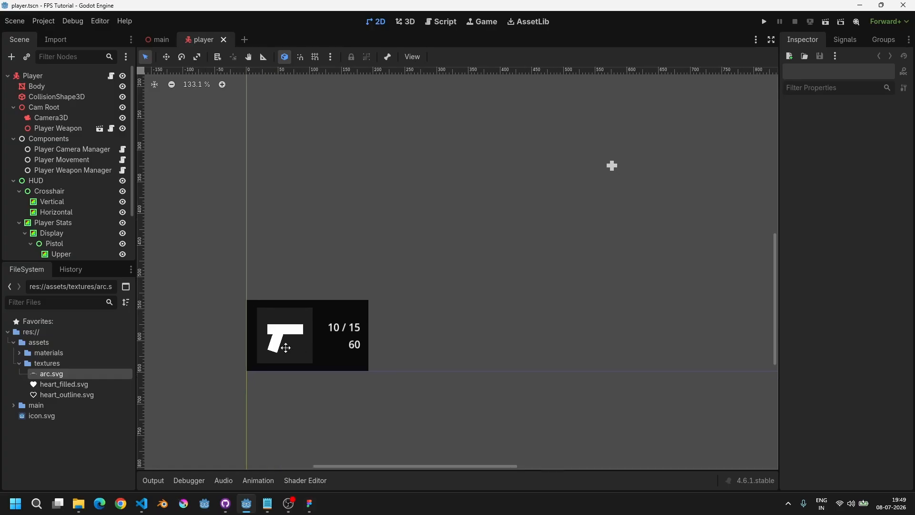
pyautogui.click(316, 57)
pyautogui.click(300, 57)
pyautogui.scroll(-2, 316, 275)
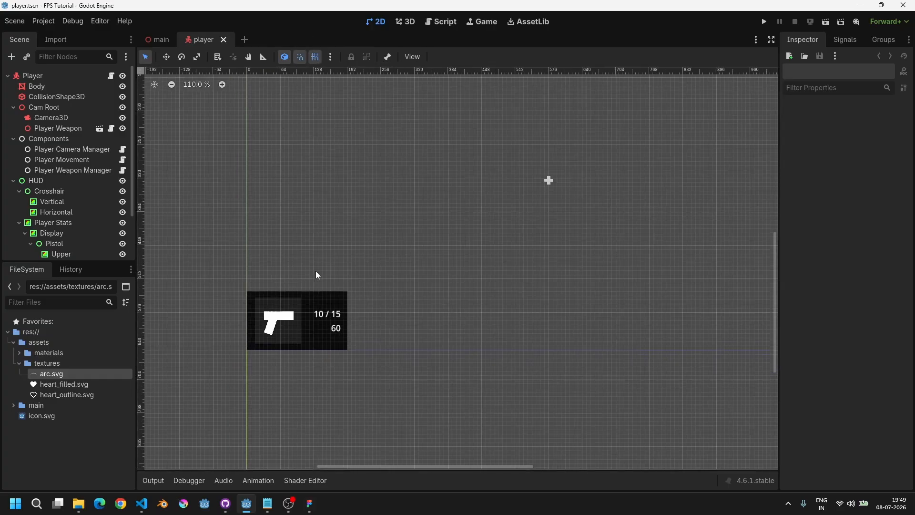
pyautogui.click(77, 384)
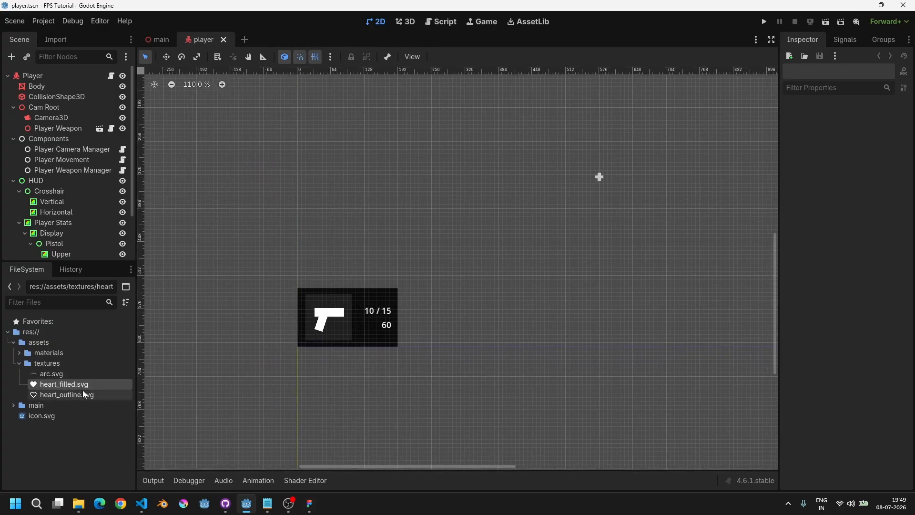
pyautogui.scroll(5, 346, 330)
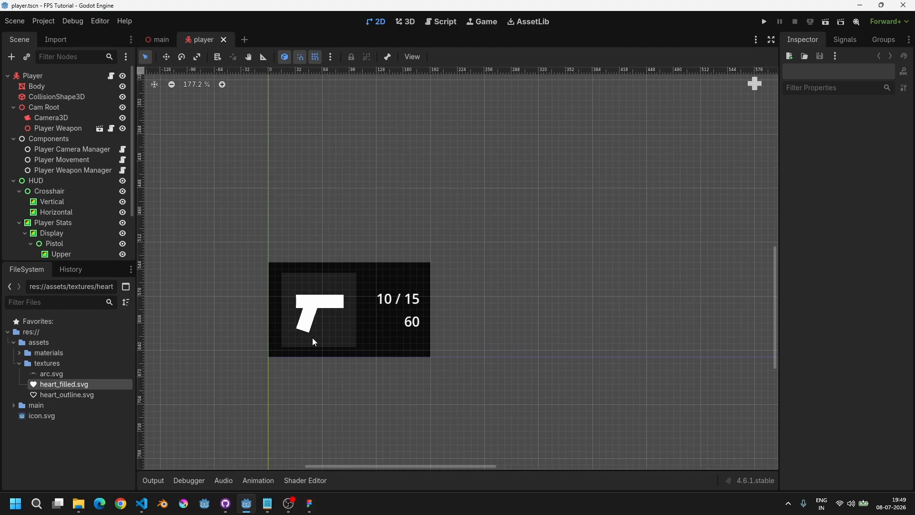
# Step: Widen the Player Stats panel by extending its right edge
pyautogui.click(20, 223)
pyautogui.click(20, 223)
pyautogui.click(48, 234)
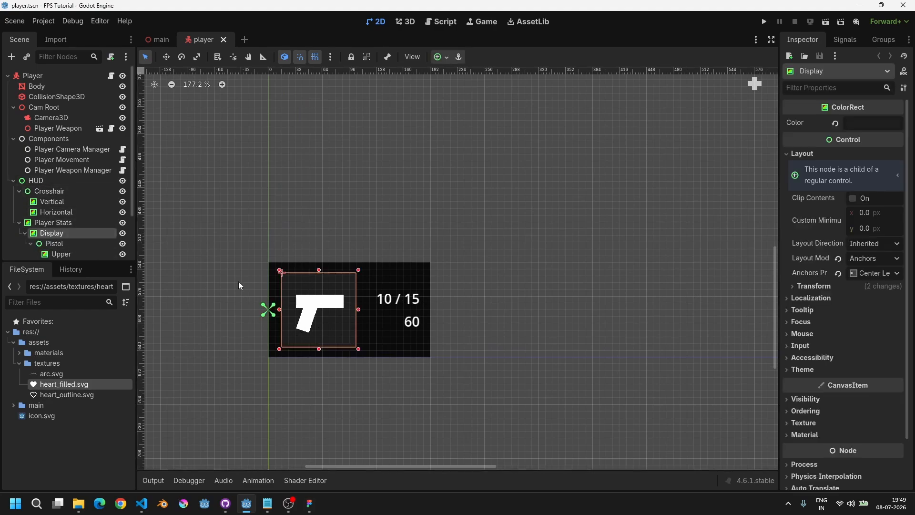
pyautogui.click(44, 225)
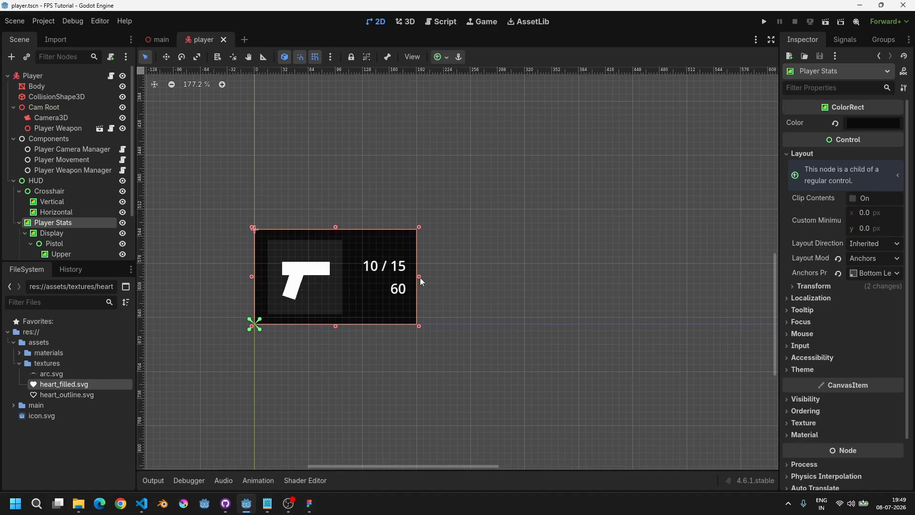
pyautogui.moveTo(473, 277)
pyautogui.mouseDown()
pyautogui.moveTo(497, 277)
pyautogui.moveTo(472, 278)
pyautogui.mouseUp()
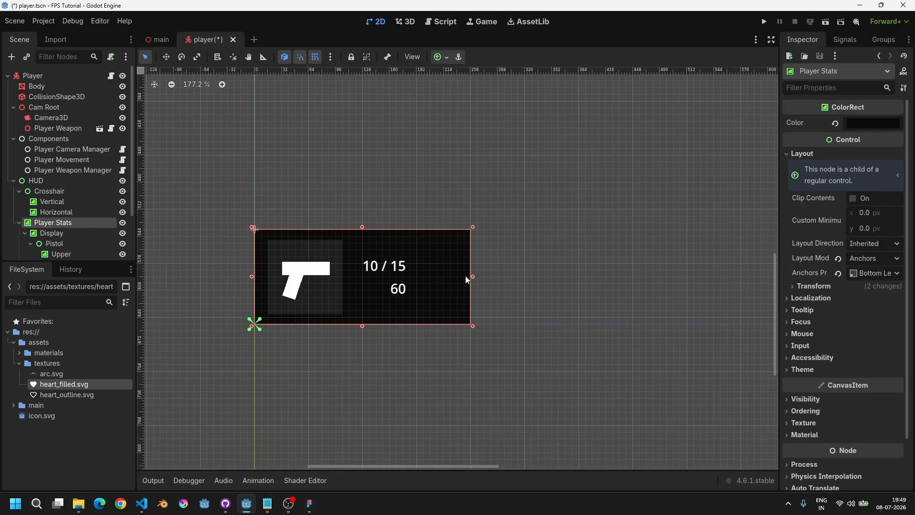
# Step: Duplicate the Display node and move the copy to the left of the original
pyautogui.scroll(-3, 58, 239)
pyautogui.click(25, 219)
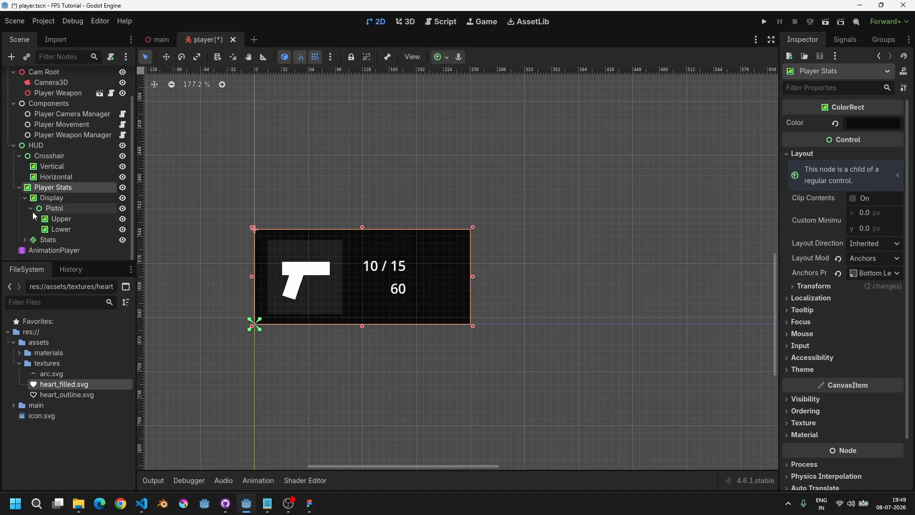
pyautogui.click(25, 197)
pyautogui.click(53, 229)
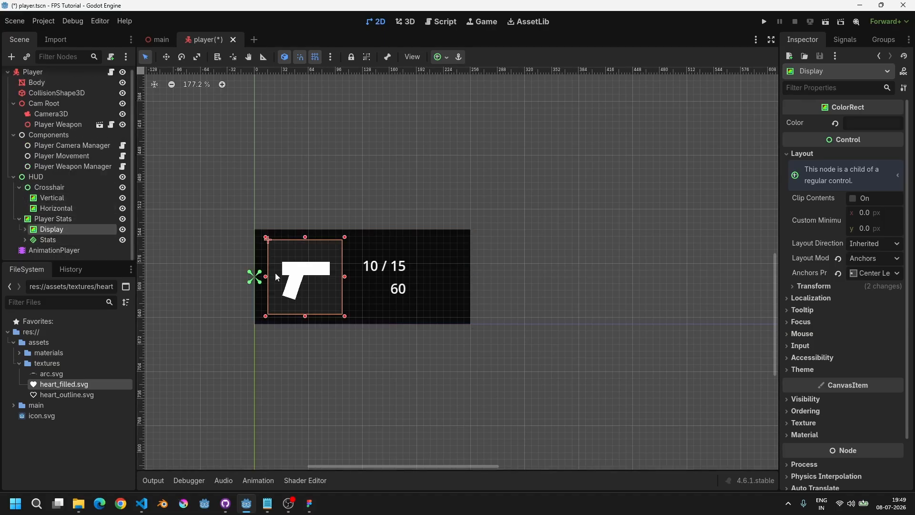
pyautogui.scroll(3, 281, 274)
pyautogui.hotkey('ctrl', 'd')
pyautogui.press('w')
pyautogui.moveTo(324, 274); pyautogui.dragTo(223, 275)
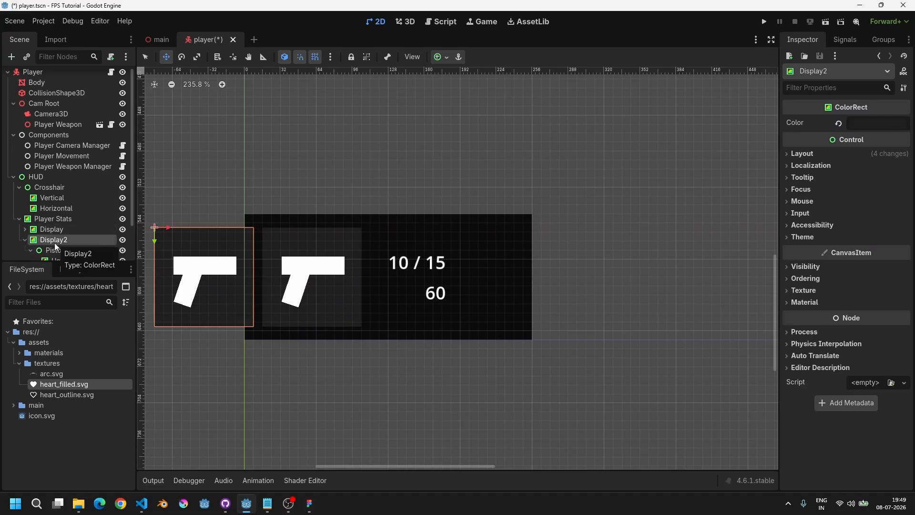
# Step: Place Display2 above Display in the scene tree and shift Display2, Display and Stats to the right
pyautogui.moveTo(56, 246); pyautogui.dragTo(59, 226)
pyautogui.scroll(-2, 58, 240)
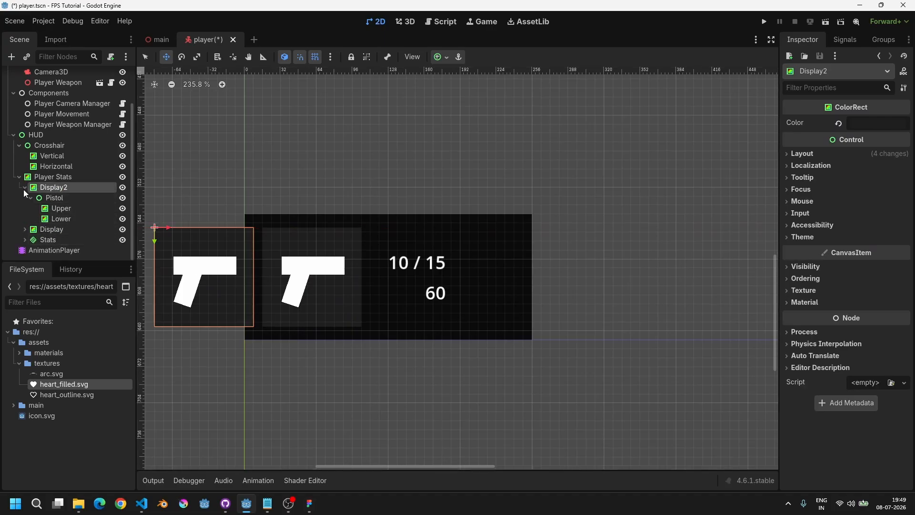
pyautogui.click(25, 188)
pyautogui.keyDown('shift'); pyautogui.click(50, 228); pyautogui.keyUp('shift')
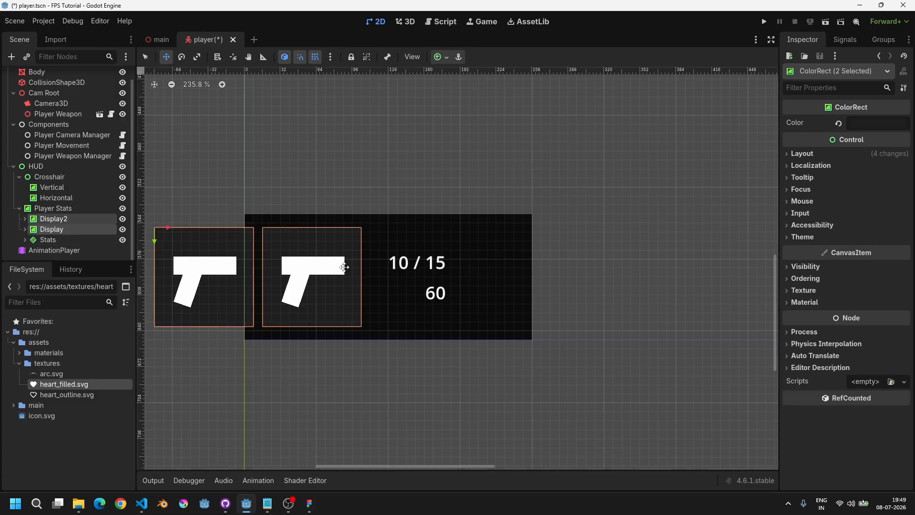
pyautogui.moveTo(387, 259); pyautogui.dragTo(347, 223, button='middle')
pyautogui.keyDown('shift'); pyautogui.click(72, 239); pyautogui.keyUp('shift')
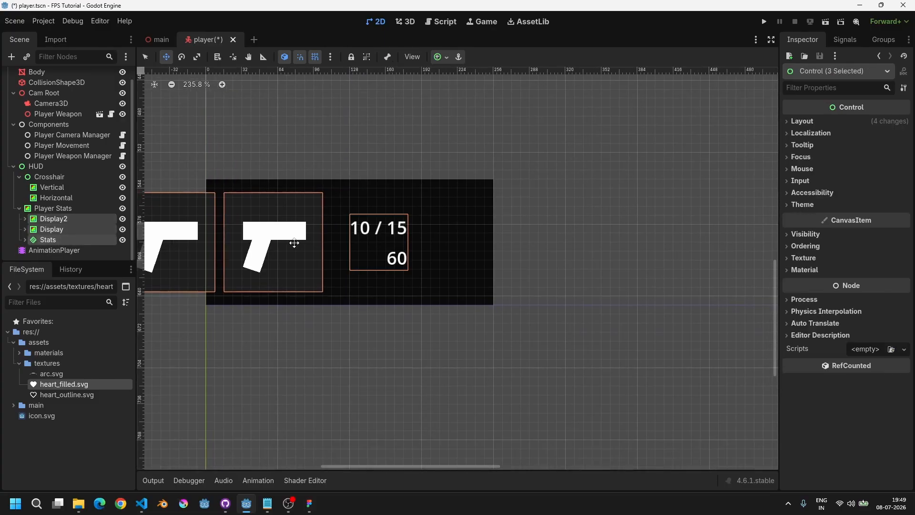
pyautogui.moveTo(367, 232); pyautogui.dragTo(474, 244)
# Step: Extend the Player Stats panel's right edge a little further to fit its contents
pyautogui.click(49, 210)
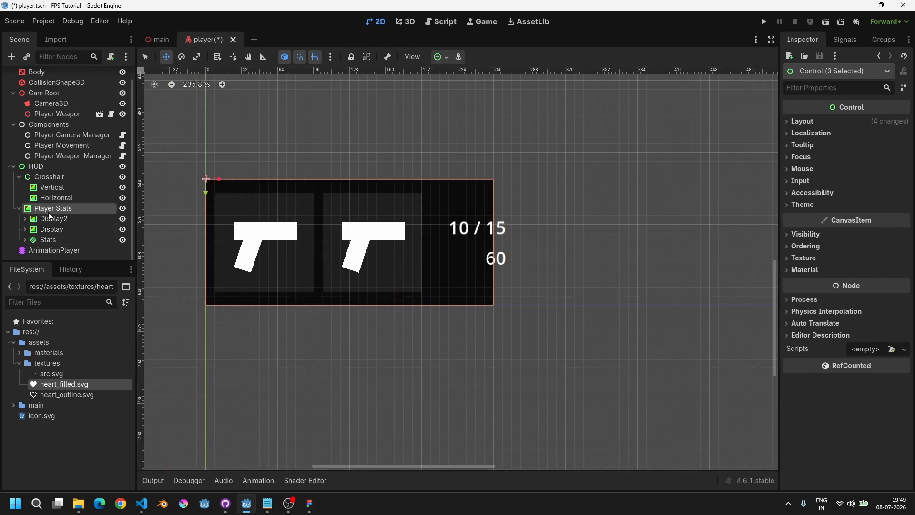
pyautogui.scroll(-5, 243, 232)
pyautogui.scroll(-3, 415, 199)
pyautogui.moveTo(420, 197); pyautogui.dragTo(429, 238, button='middle')
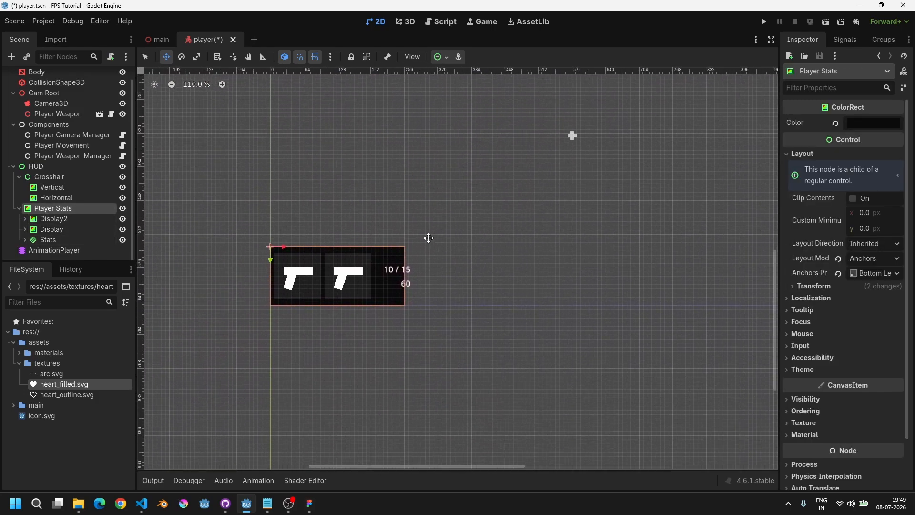
pyautogui.scroll(4, 358, 312)
pyautogui.press('q')
pyautogui.moveTo(429, 252); pyautogui.dragTo(448, 252)
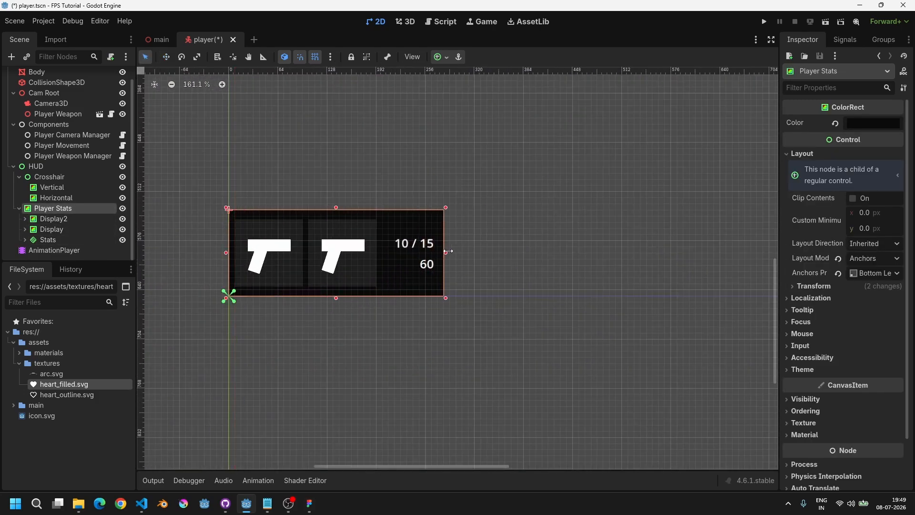
# Step: Move Display2 and Display together slightly to the right inside the panel
pyautogui.scroll(9, 373, 284)
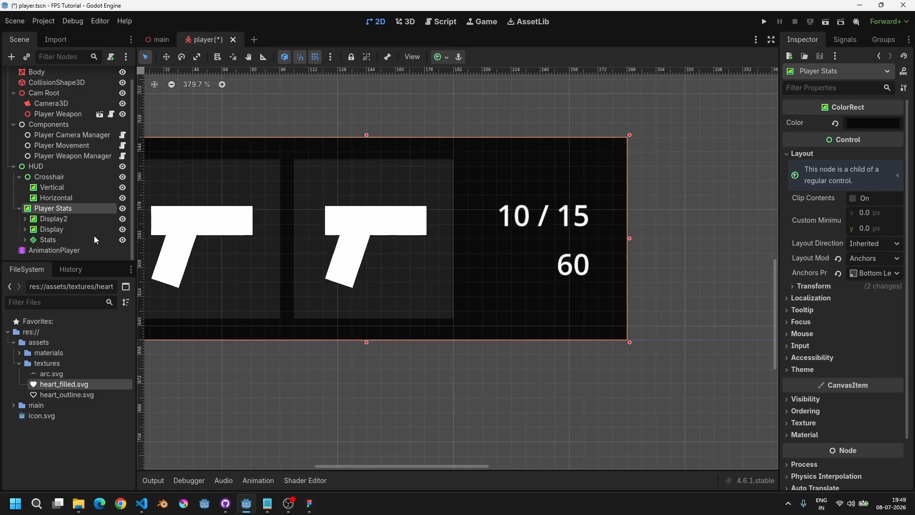
pyautogui.click(59, 221)
pyautogui.keyDown('shift'); pyautogui.click(61, 230); pyautogui.keyUp('shift')
pyautogui.press('w')
pyautogui.moveTo(389, 235); pyautogui.dragTo(478, 235, button='middle')
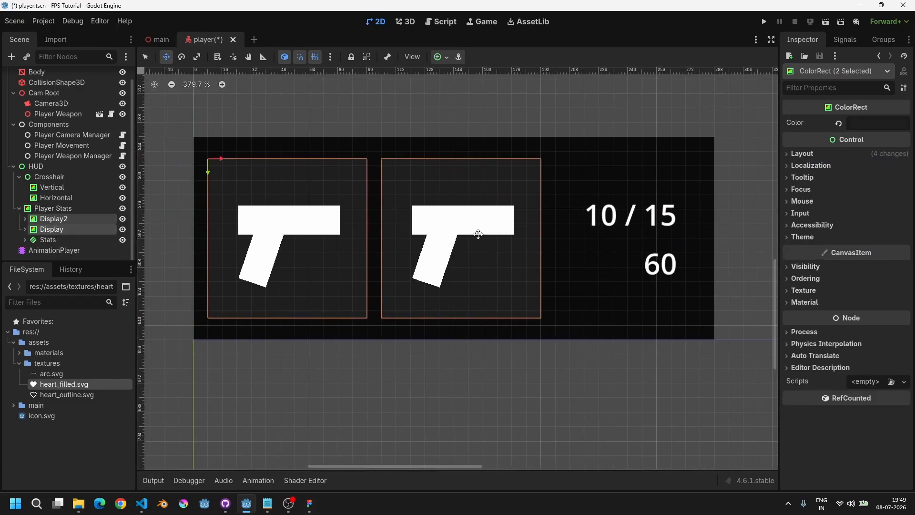
pyautogui.hotkey('shift', 'Right')
# Step: Rename the Display2 node to Health
pyautogui.doubleClick(69, 219)
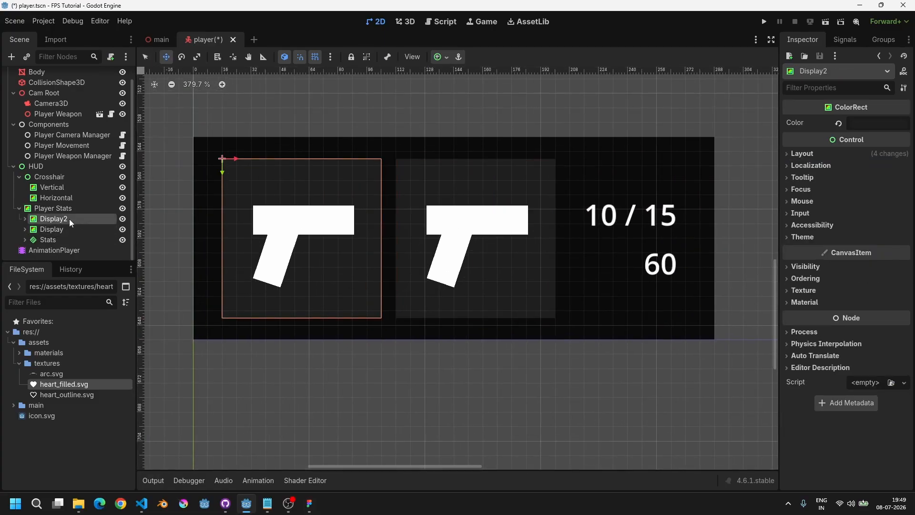
pyautogui.write('H')
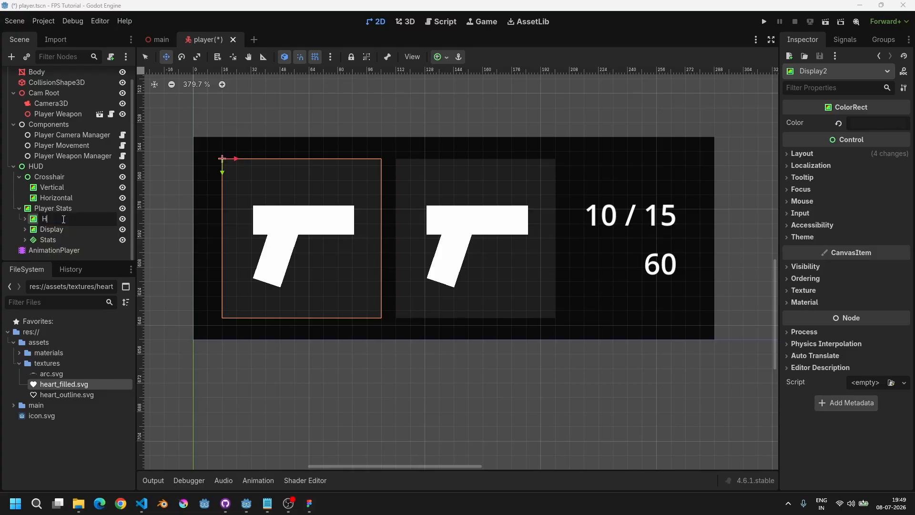
pyautogui.write('ealth')
pyautogui.press('Return')
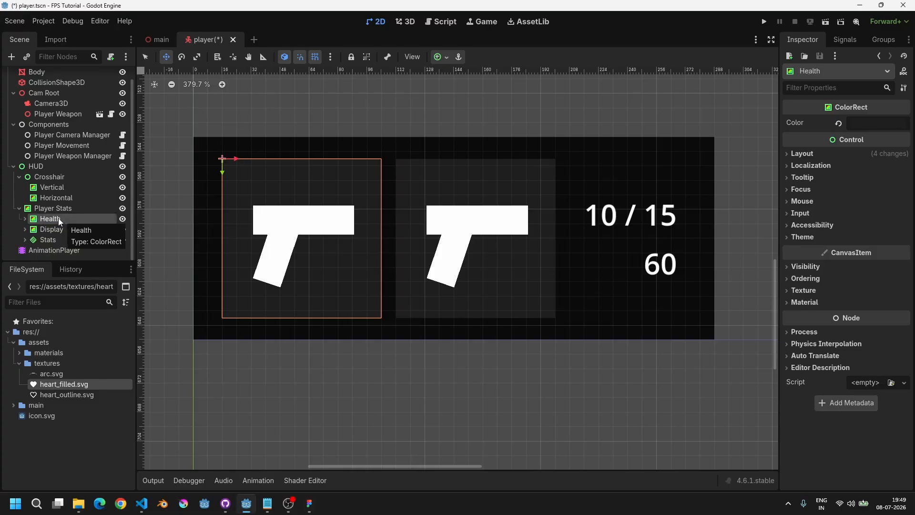
# Step: Delete the Pistol child node under Health
pyautogui.click(25, 219)
pyautogui.scroll(-1, 48, 214)
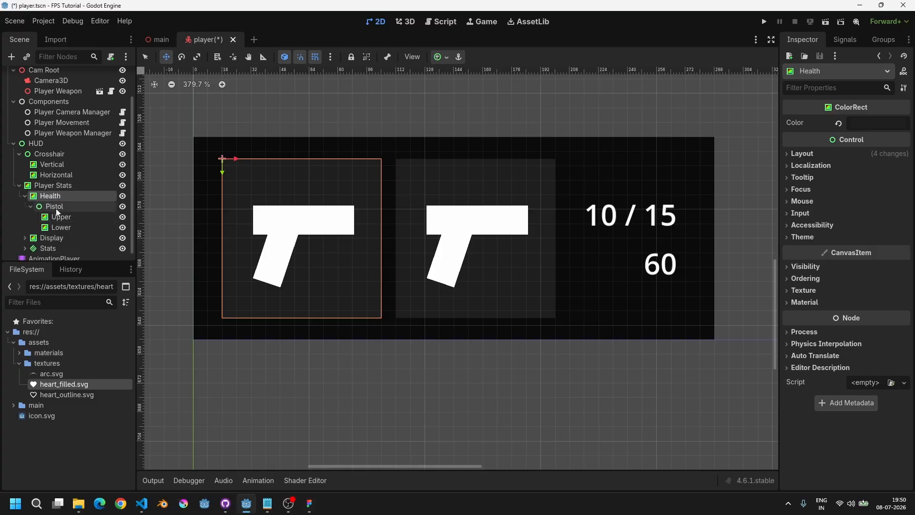
pyautogui.click(55, 208)
pyautogui.press('Delete')
pyautogui.press('Return')
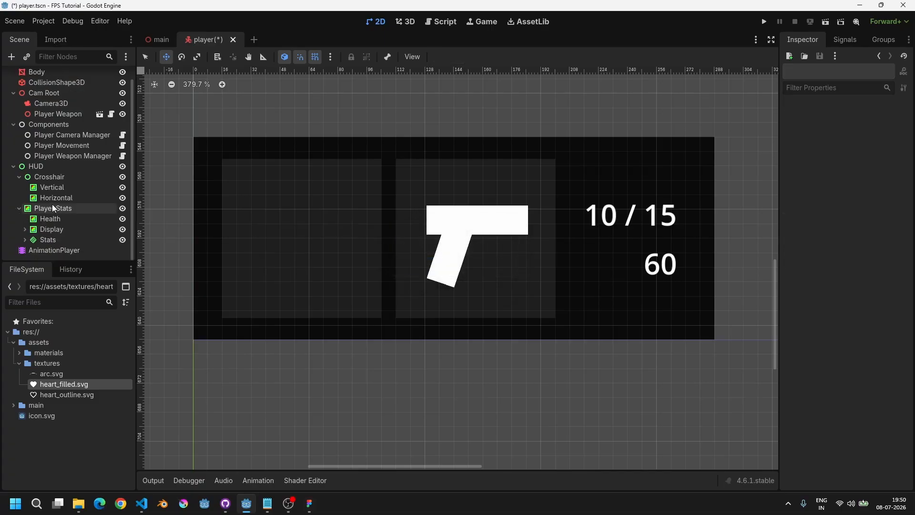
# Step: Change the Health node's type to TextureRect
pyautogui.click(53, 219)
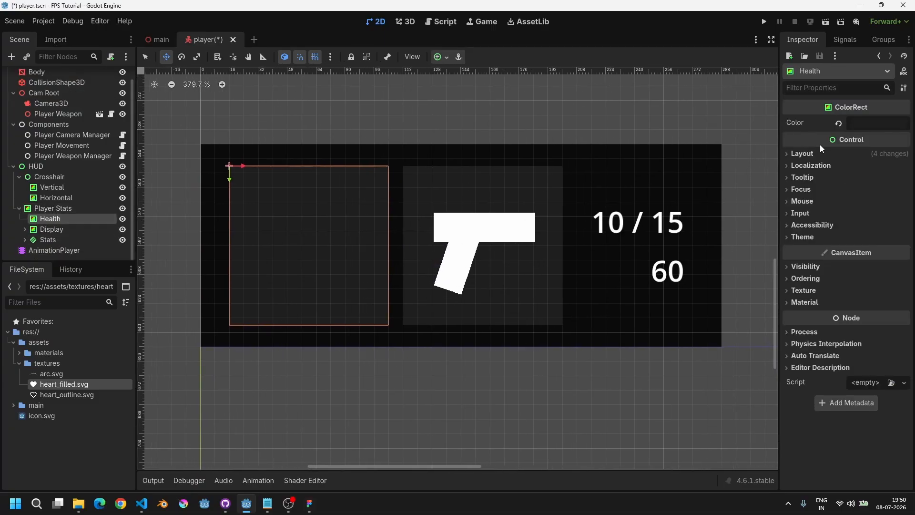
pyautogui.moveTo(782, 111); pyautogui.dragTo(718, 153)
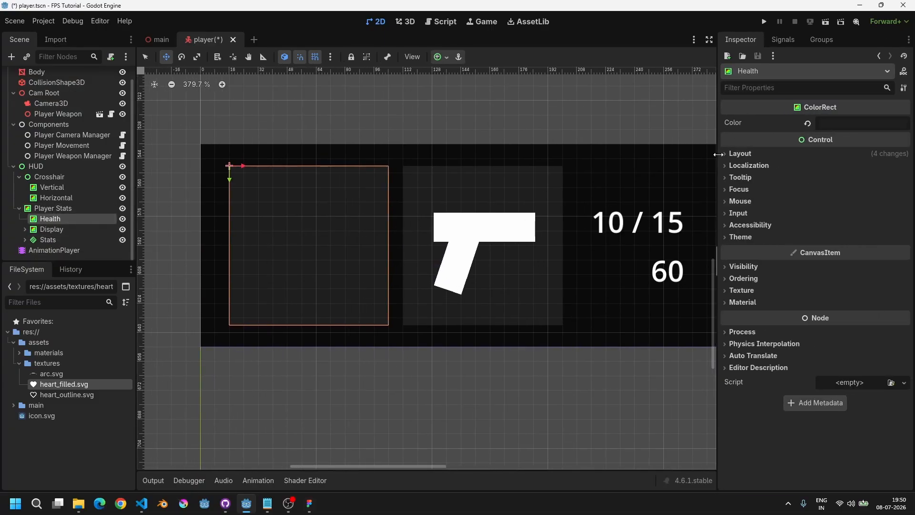
pyautogui.rightClick(62, 220)
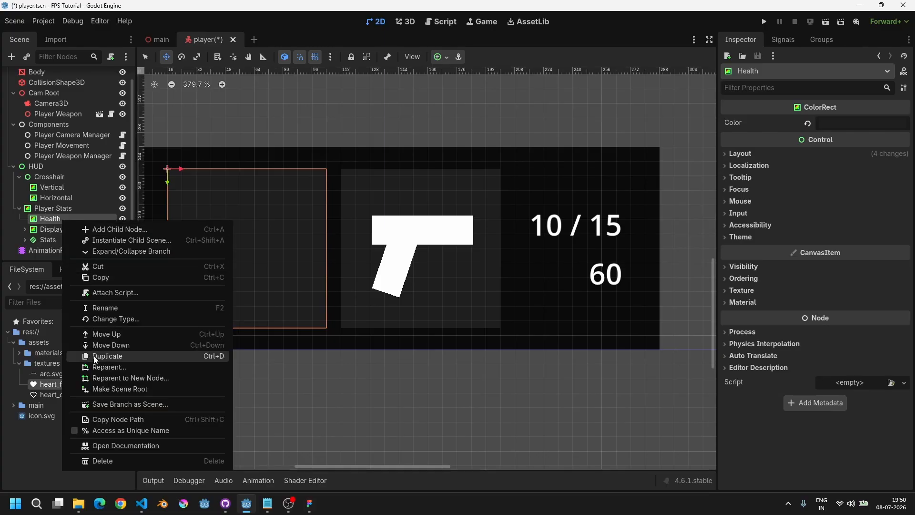
pyautogui.click(113, 319)
pyautogui.write('text')
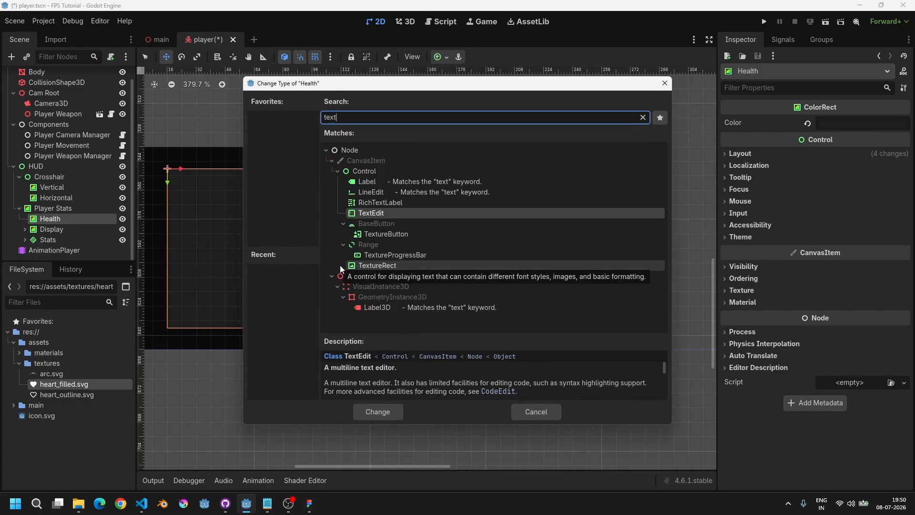
pyautogui.click(377, 266)
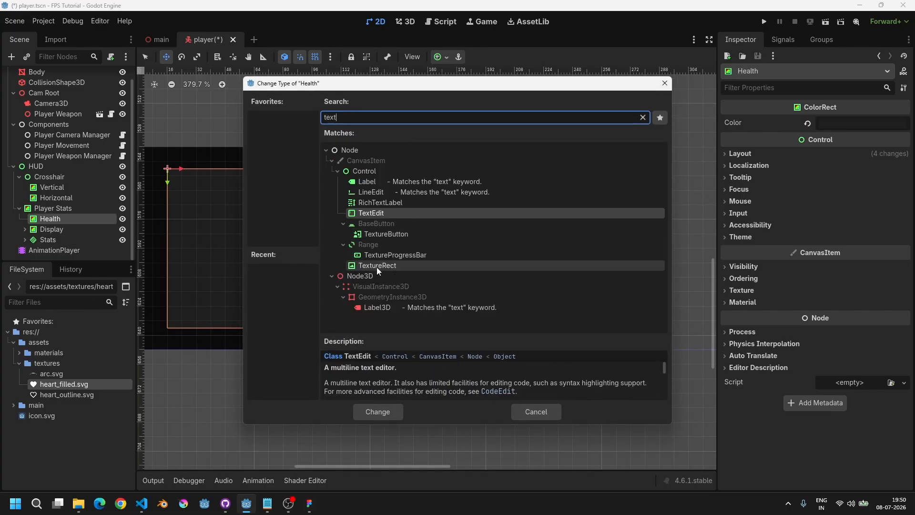
pyautogui.click(378, 411)
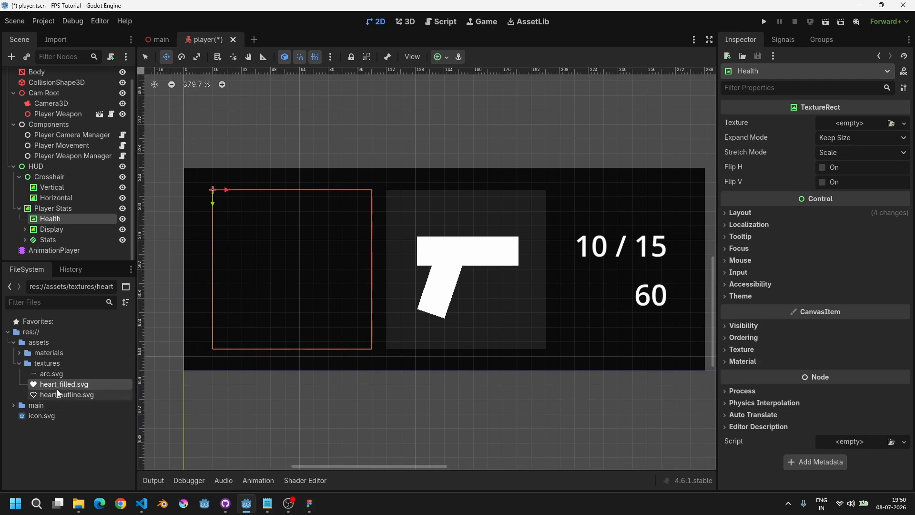
# Step: Assign heart_outline.svg as the Health node's texture
pyautogui.click(43, 397)
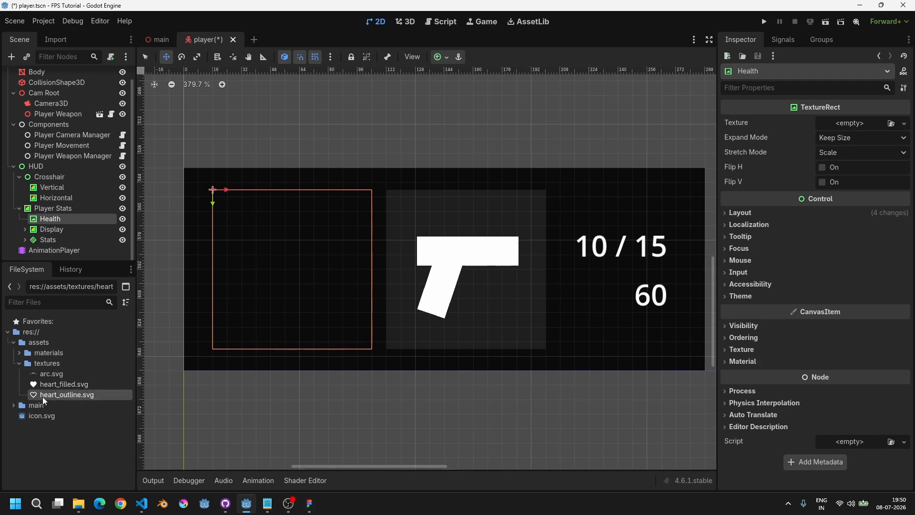
pyautogui.moveTo(68, 396); pyautogui.dragTo(850, 128)
pyautogui.scroll(-2, 424, 287)
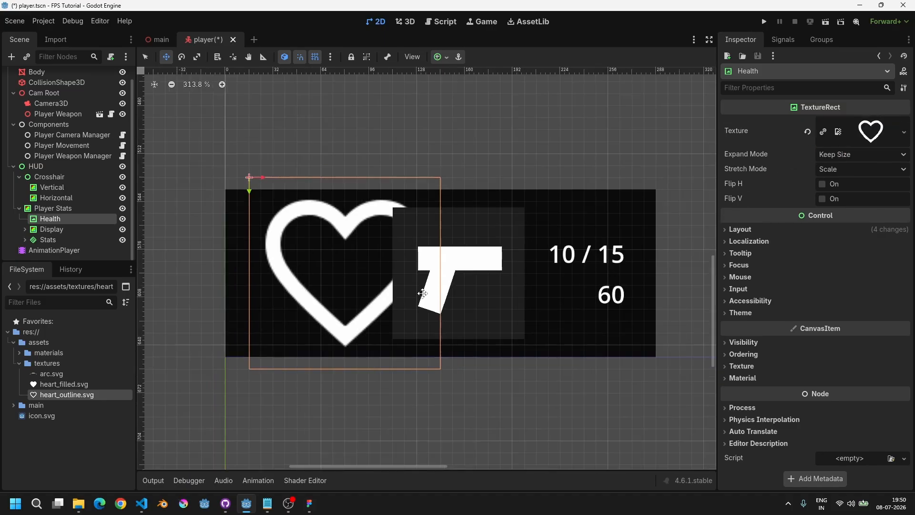
pyautogui.scroll(2, 424, 292)
pyautogui.moveTo(322, 228); pyautogui.dragTo(395, 219, button='middle')
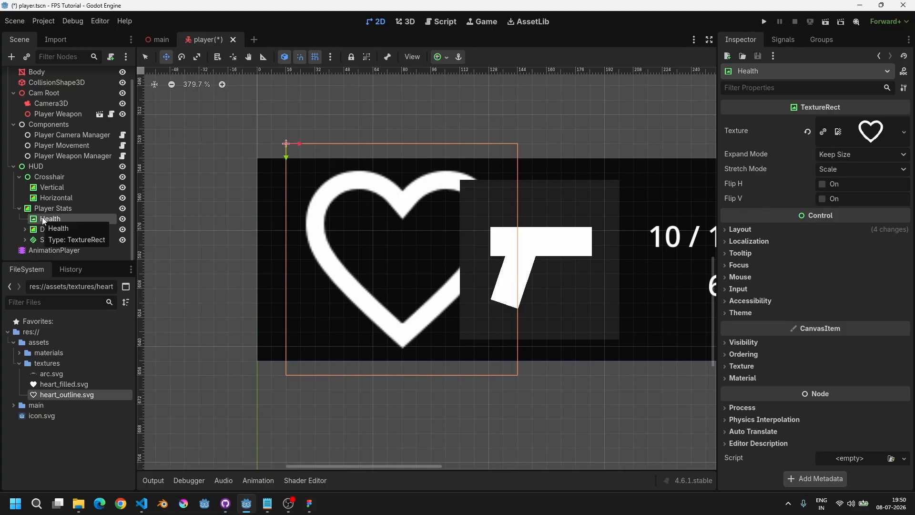
# Step: Set the Health texture's Expand Mode to Ignore Size and Stretch Mode to Keep Aspect Centered
pyautogui.moveTo(501, 238); pyautogui.dragTo(456, 234, button='middle')
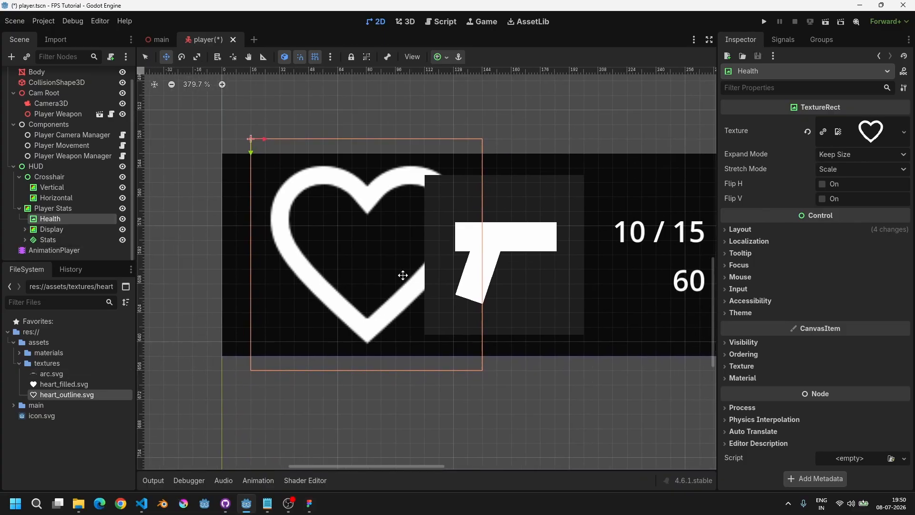
pyautogui.moveTo(455, 253); pyautogui.dragTo(507, 252, button='middle')
pyautogui.click(834, 159)
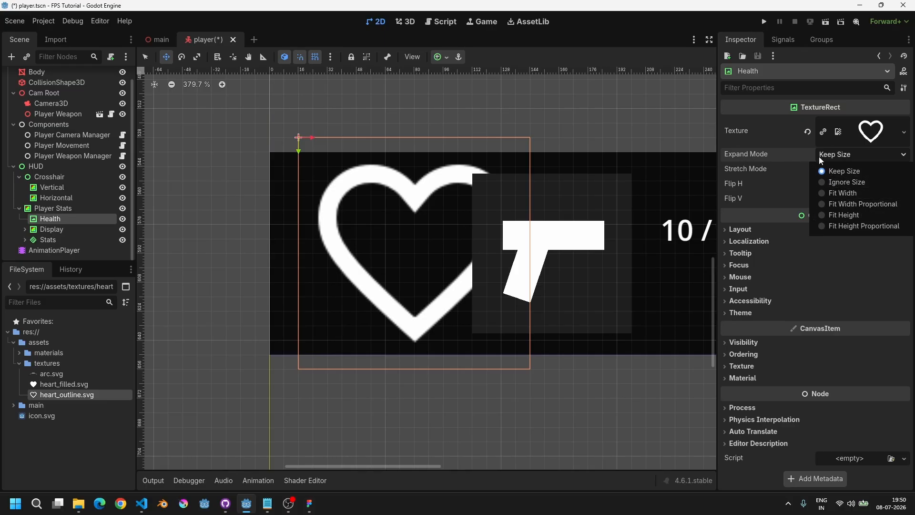
pyautogui.click(844, 182)
pyautogui.moveTo(375, 261)
pyautogui.mouseDown(button='middle')
pyautogui.moveTo(359, 259)
pyautogui.moveTo(371, 258)
pyautogui.mouseUp(button='middle')
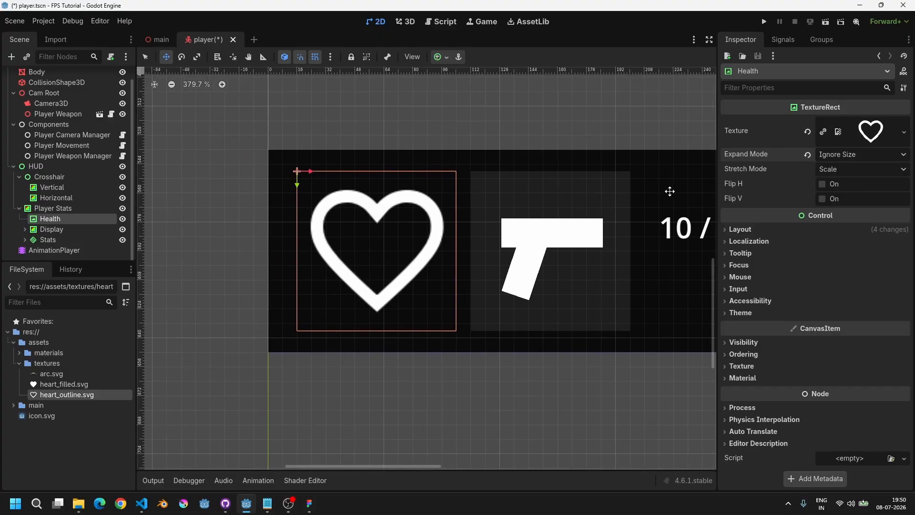
pyautogui.click(832, 169)
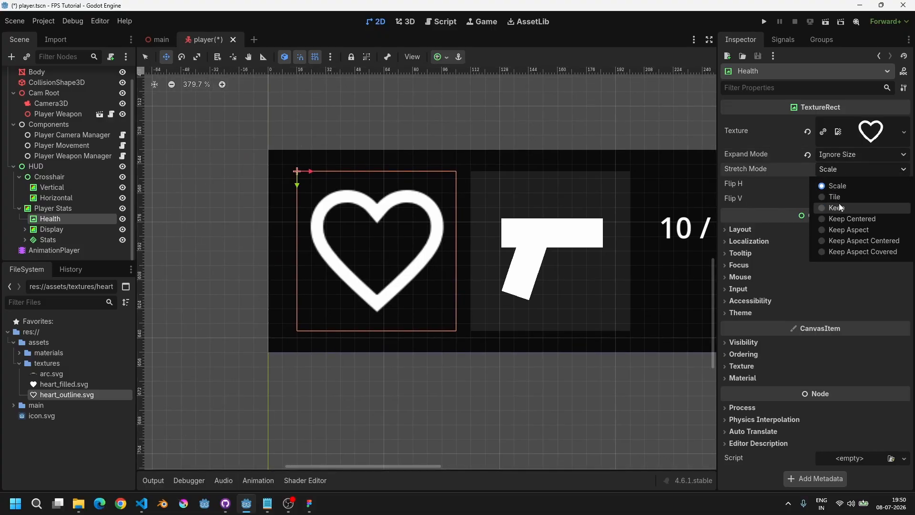
pyautogui.click(861, 243)
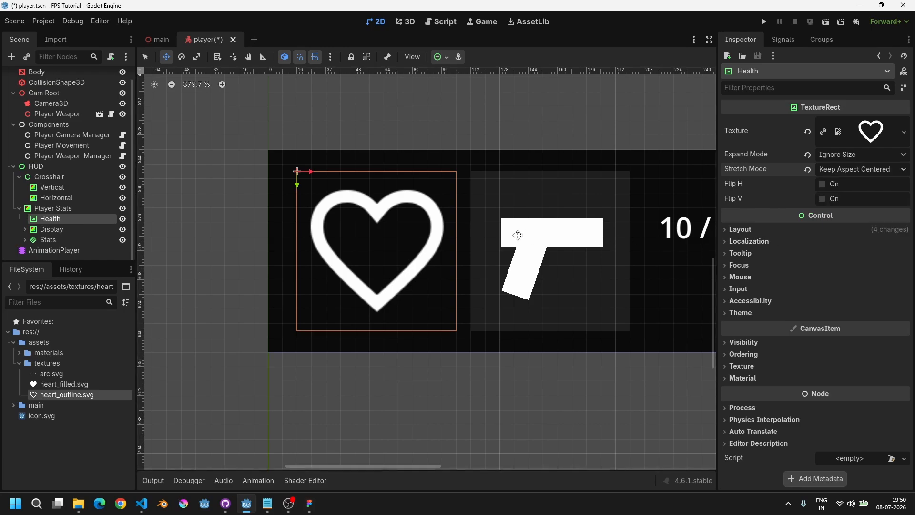
# Step: Resize the Health texture rect, lowering its top edge so the box becomes shorter
pyautogui.moveTo(489, 254); pyautogui.dragTo(499, 250, button='middle')
pyautogui.press('q')
pyautogui.moveTo(466, 329)
pyautogui.mouseDown()
pyautogui.moveTo(648, 380)
pyautogui.moveTo(513, 425)
pyautogui.moveTo(763, 441)
pyautogui.moveTo(441, 323)
pyautogui.moveTo(618, 456)
pyautogui.moveTo(591, 208)
pyautogui.moveTo(660, 317)
pyautogui.moveTo(551, 372)
pyautogui.moveTo(431, 260)
pyautogui.moveTo(549, 329)
pyautogui.moveTo(668, 377)
pyautogui.moveTo(652, 347)
pyautogui.moveTo(682, 257)
pyautogui.moveTo(667, 312)
pyautogui.moveTo(495, 419)
pyautogui.moveTo(389, 454)
pyautogui.moveTo(405, 453)
pyautogui.moveTo(421, 433)
pyautogui.moveTo(431, 390)
pyautogui.moveTo(492, 422)
pyautogui.moveTo(536, 310)
pyautogui.moveTo(593, 267)
pyautogui.moveTo(615, 305)
pyautogui.moveTo(627, 307)
pyautogui.mouseUp()
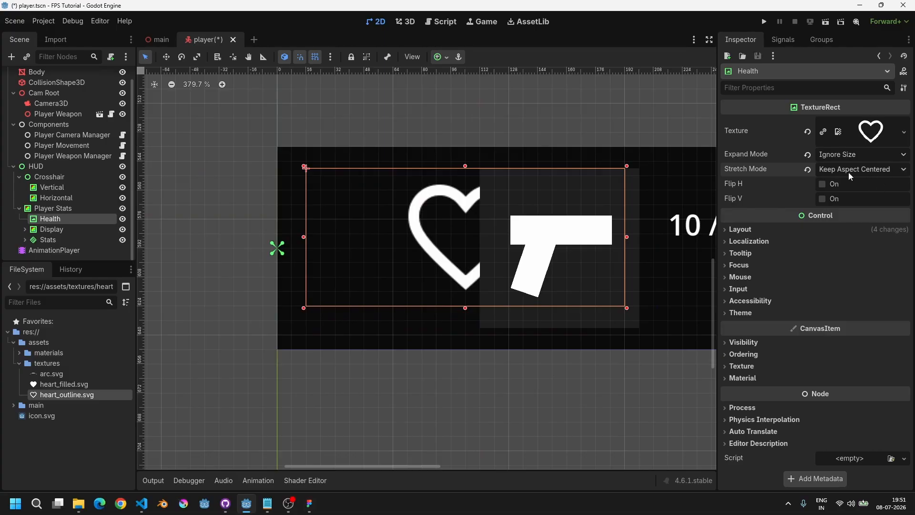
pyautogui.scroll(-2, 426, 262)
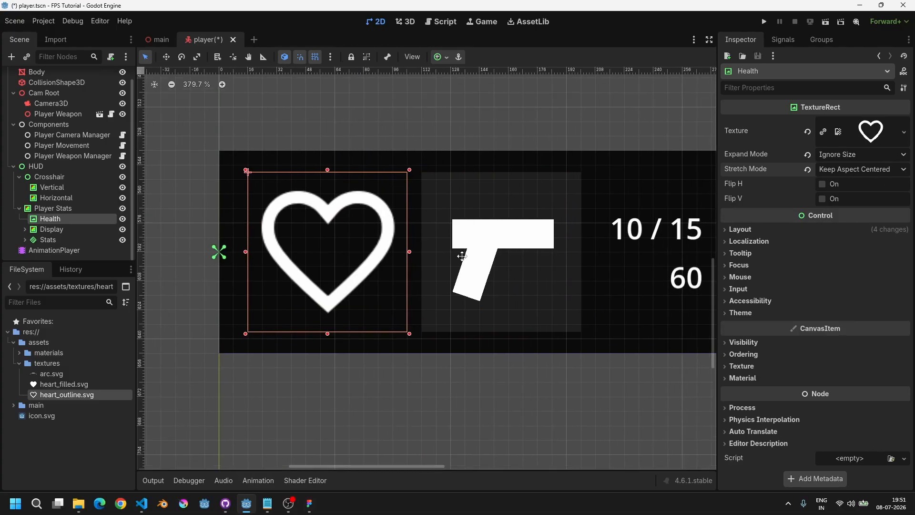
pyautogui.scroll(4, 321, 231)
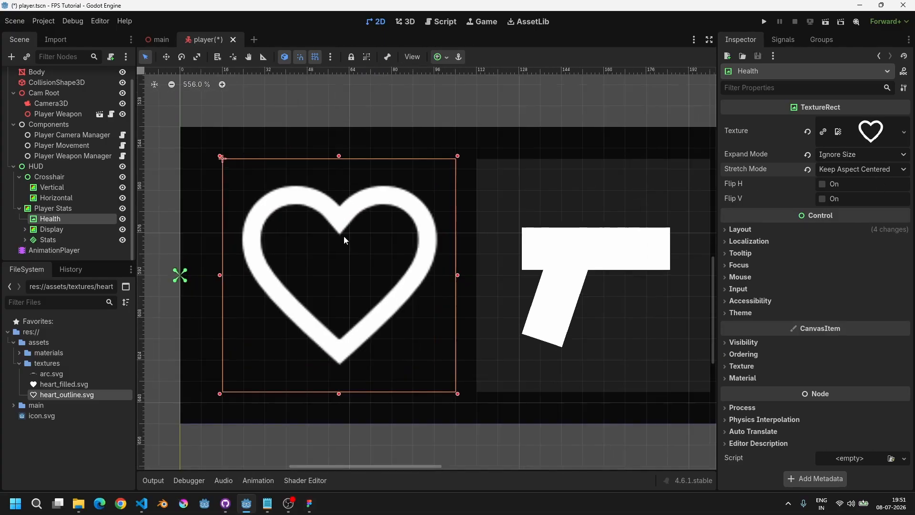
pyautogui.scroll(-5, 345, 246)
pyautogui.scroll(3, 345, 245)
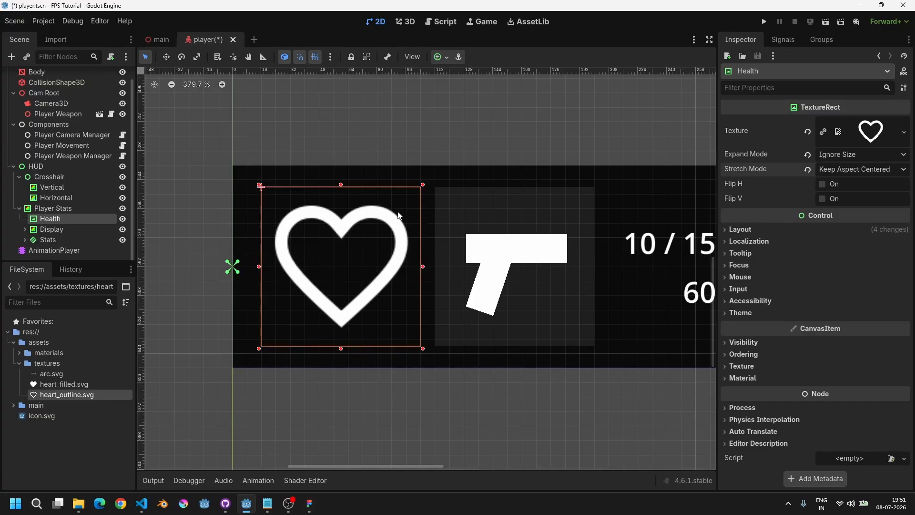
pyautogui.moveTo(341, 189); pyautogui.dragTo(338, 211)
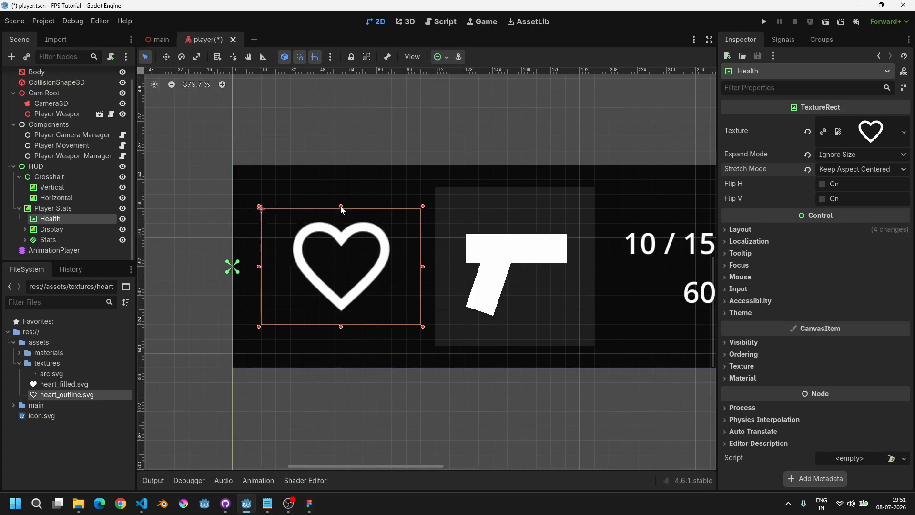
# Step: Run the project to preview the heart icon in the HUD, then stop it
pyautogui.scroll(-3, 342, 210)
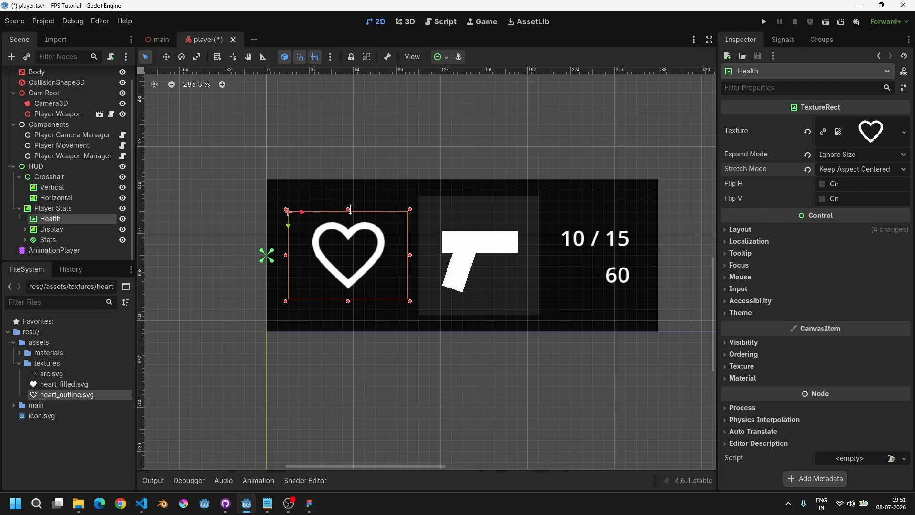
pyautogui.scroll(4, 372, 262)
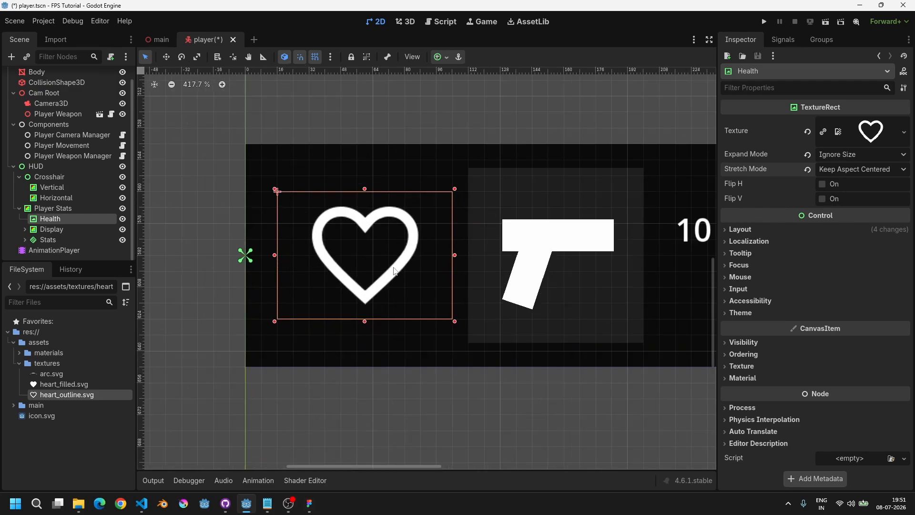
pyautogui.scroll(-5, 365, 269)
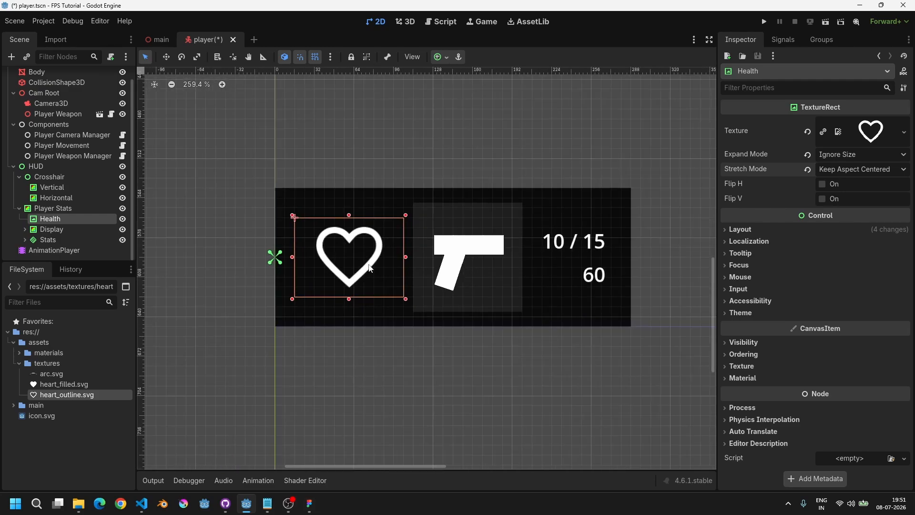
pyautogui.press('F5')
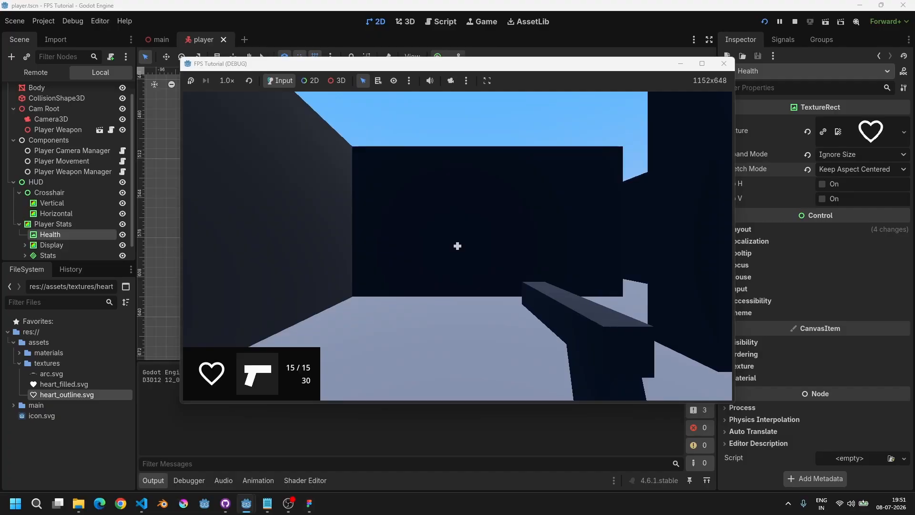
pyautogui.press('F8')
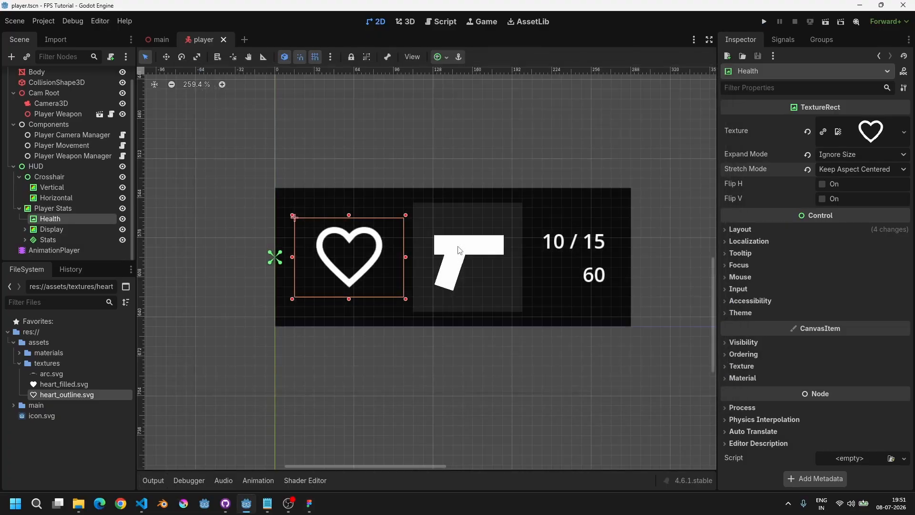
# Step: Move the Health heart icon slightly left inside the Player Stats panel
pyautogui.press('w')
pyautogui.press('q')
pyautogui.press('w')
pyautogui.moveTo(388, 255); pyautogui.dragTo(376, 259)
pyautogui.press('q')
# Step: Shift the Display gun panel and the Stats labels left to close the gaps
pyautogui.click(71, 230)
pyautogui.press('w')
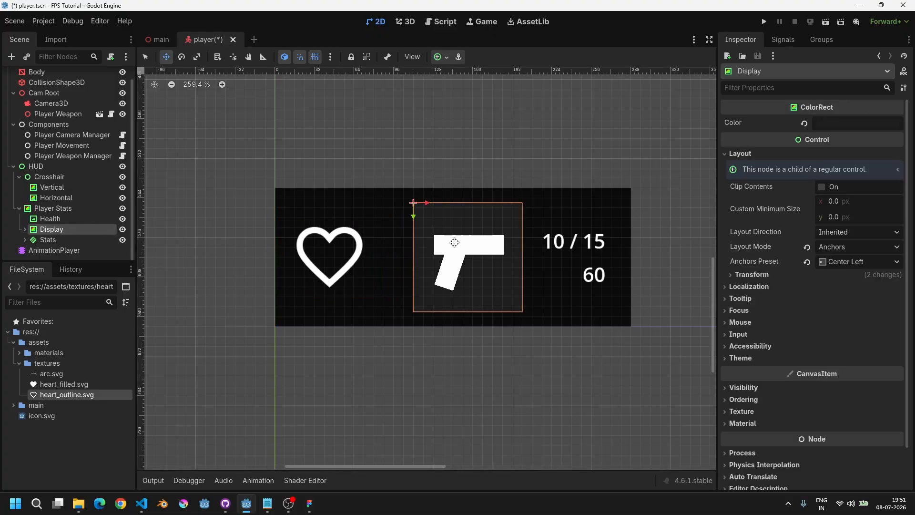
pyautogui.moveTo(454, 242); pyautogui.dragTo(425, 246)
pyautogui.click(70, 239)
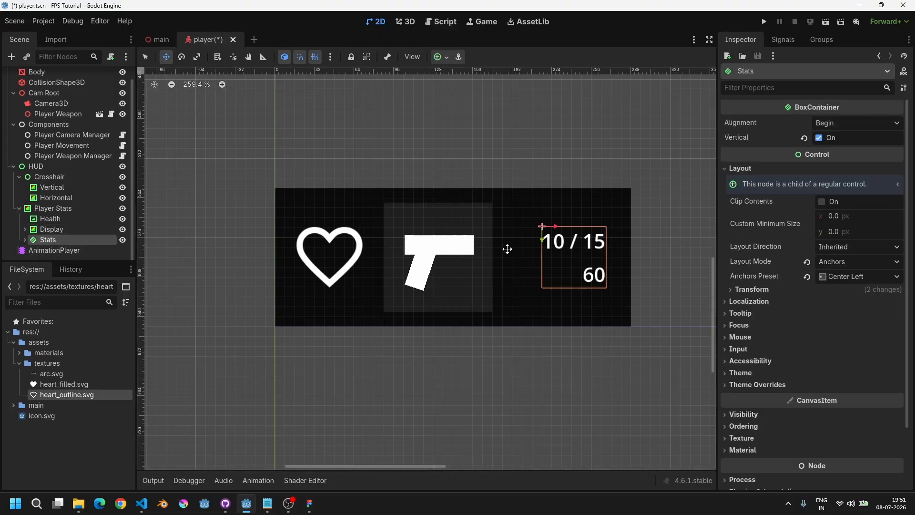
pyautogui.moveTo(570, 251); pyautogui.dragTo(540, 251)
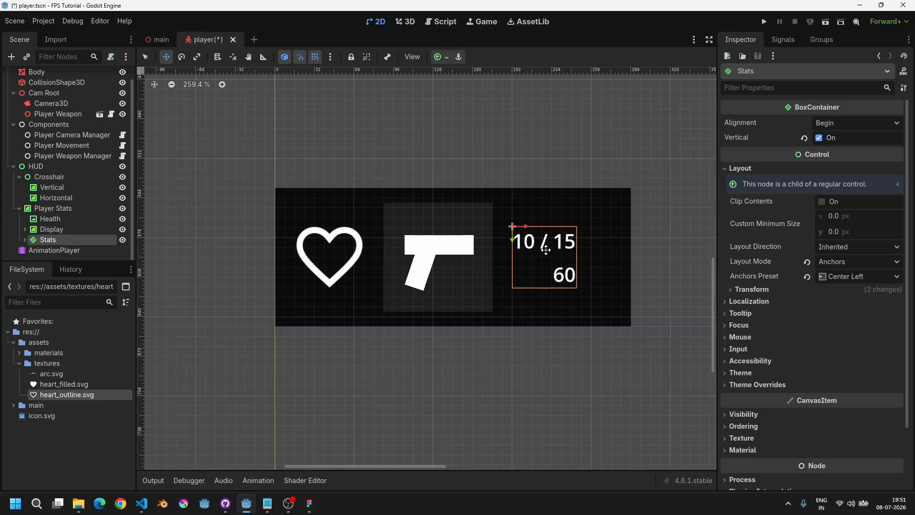
# Step: Shrink the Player Stats background by pulling its right edge inward
pyautogui.click(53, 208)
pyautogui.press('q')
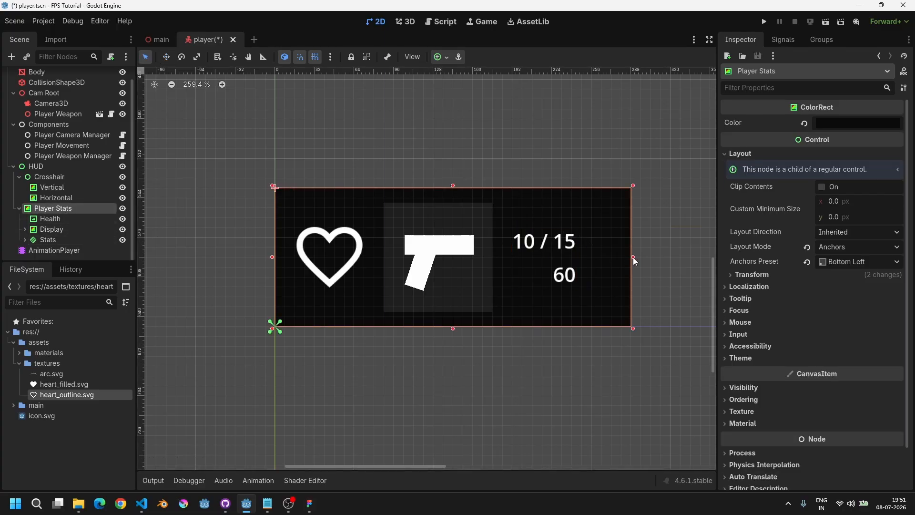
pyautogui.moveTo(633, 257); pyautogui.dragTo(592, 259)
# Step: Run the project to check the compacted HUD panel, then stop it
pyautogui.press('F5')
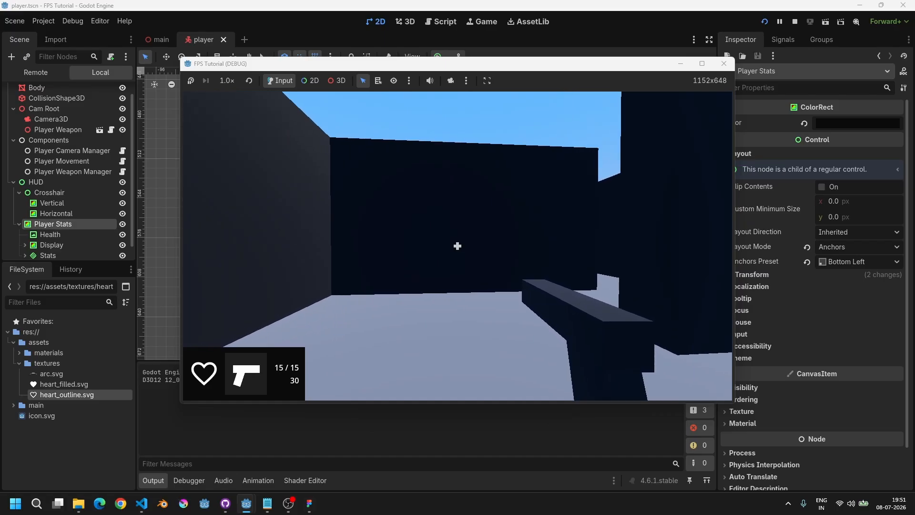
pyautogui.press('F8')
pyautogui.moveTo(590, 258); pyautogui.dragTo(589, 258)
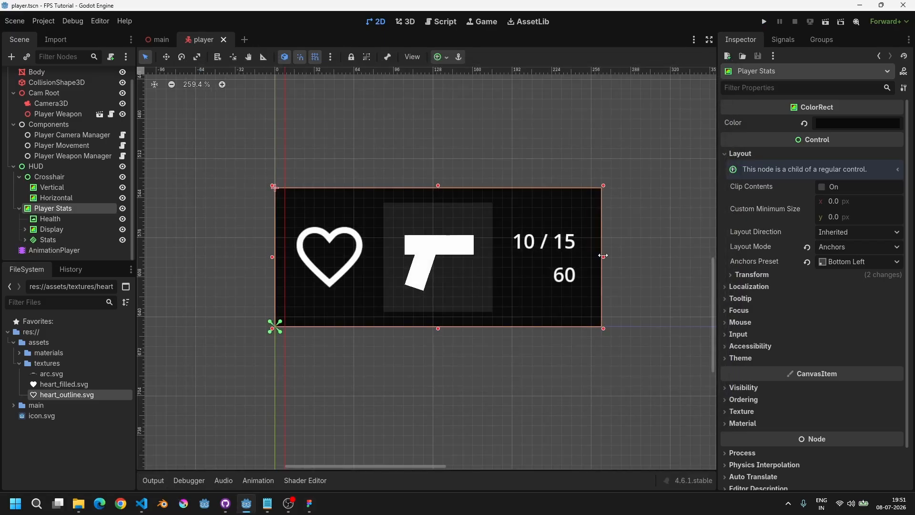
pyautogui.press('F5')
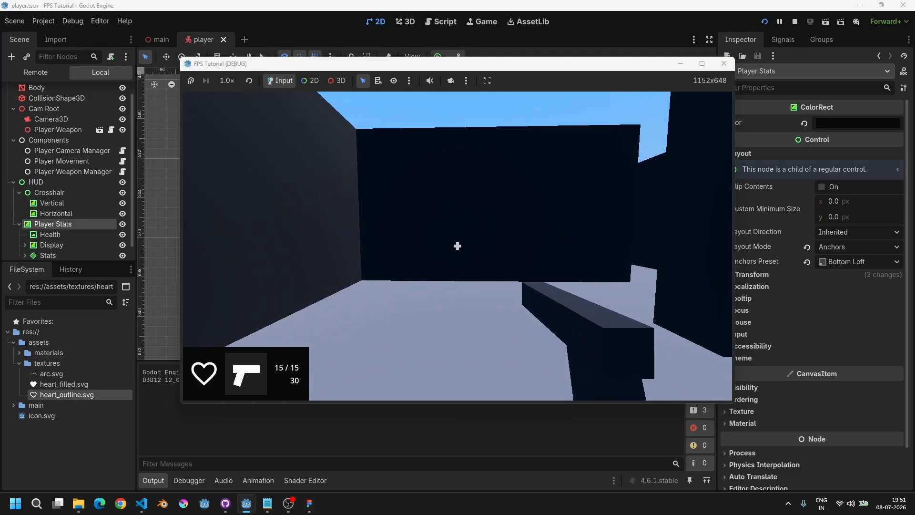
pyautogui.press('F8')
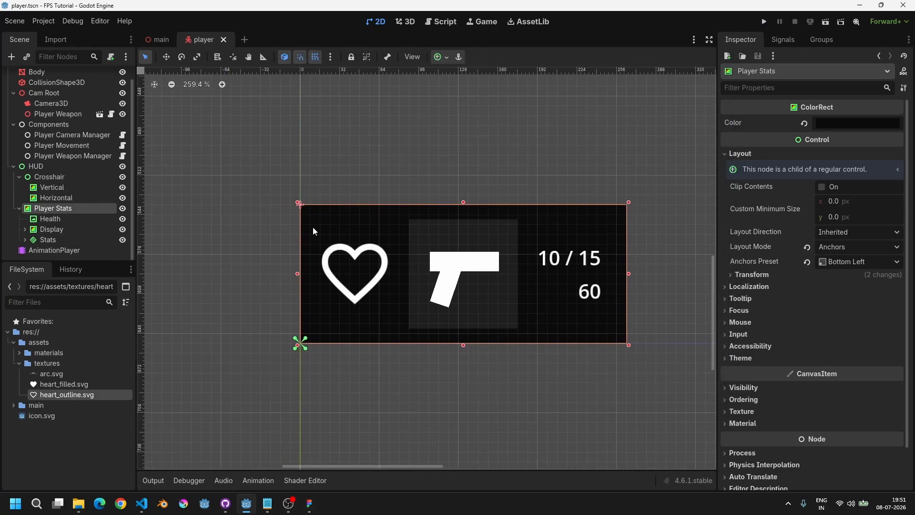
pyautogui.click(342, 270)
pyautogui.scroll(2, 380, 288)
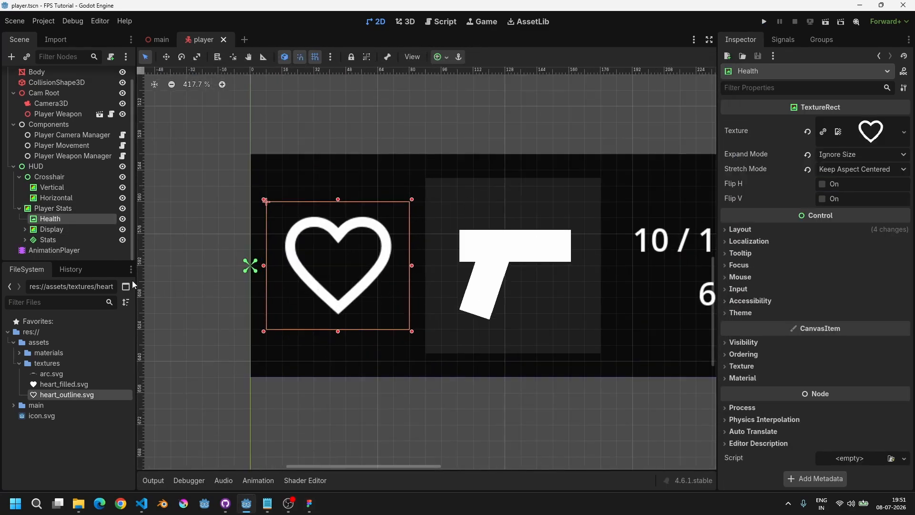
pyautogui.hotkey('ctrl', 'a')
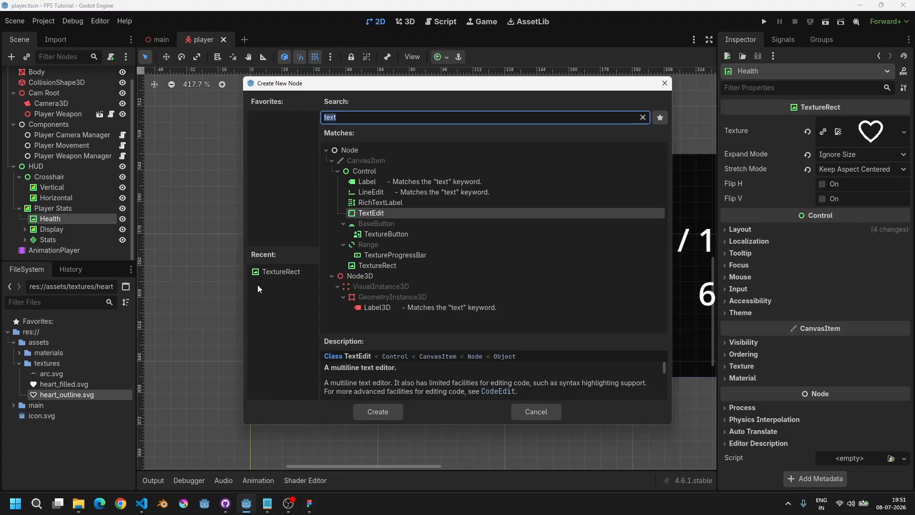
pyautogui.doubleClick(280, 272)
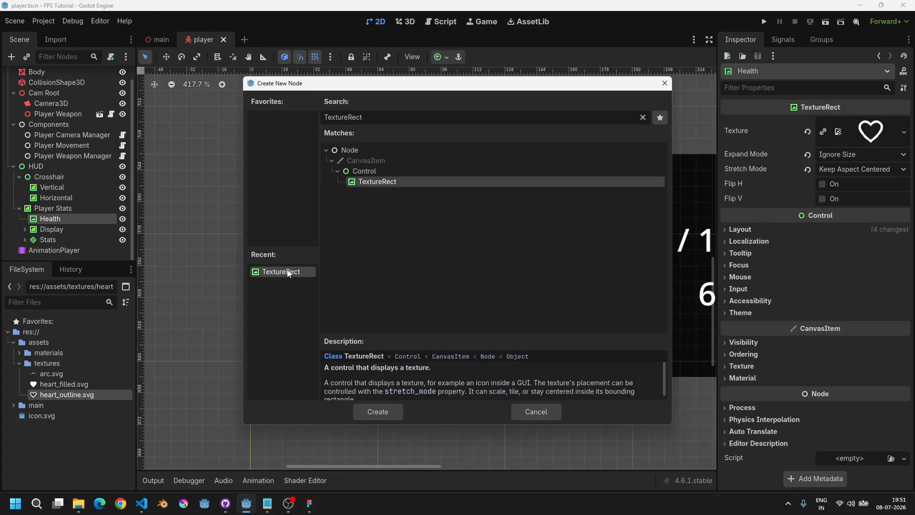
pyautogui.click(51, 220)
pyautogui.click(56, 231)
pyautogui.press('Delete')
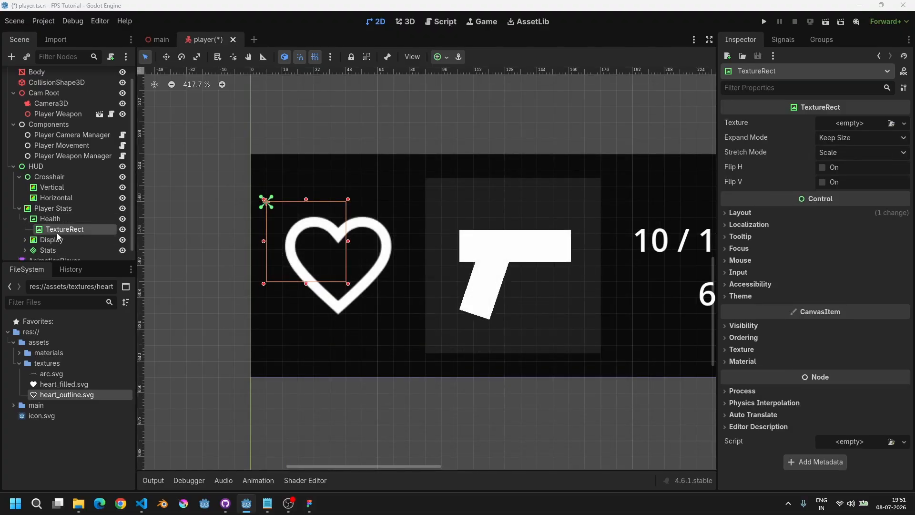
pyautogui.press('Return')
# Step: Duplicate the Health node and nest the copy as a child of Health
pyautogui.click(51, 220)
pyautogui.hotkey('ctrl', 'd')
pyautogui.moveTo(55, 230); pyautogui.dragTo(55, 220)
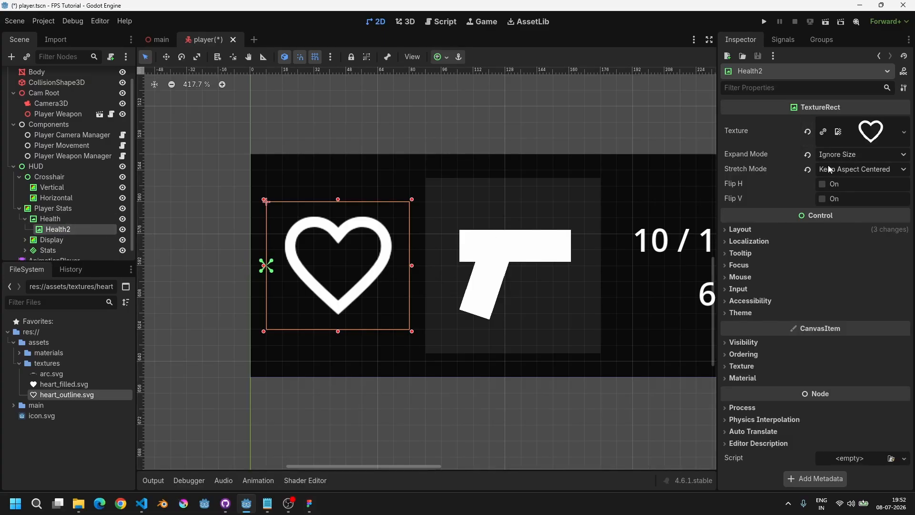
# Step: Rename the nested copy of Health to Display
pyautogui.press('F2')
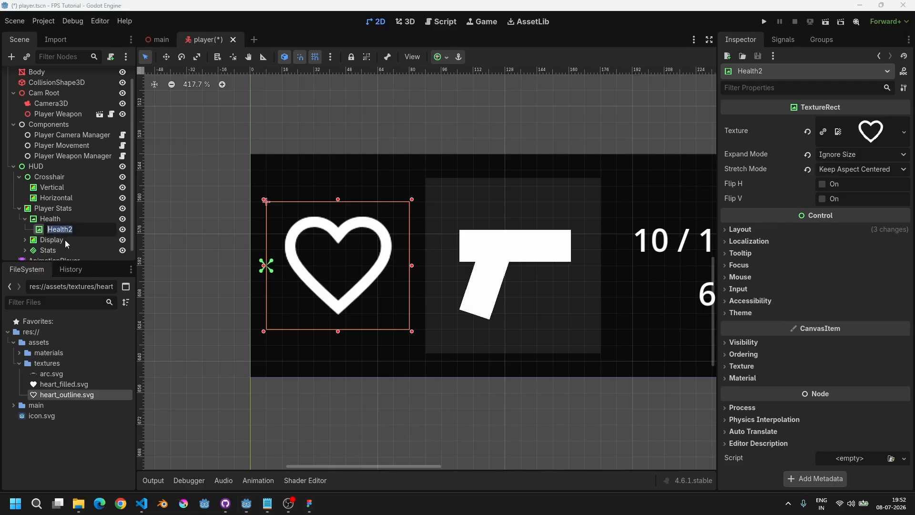
pyautogui.write('Display')
pyautogui.press('Return')
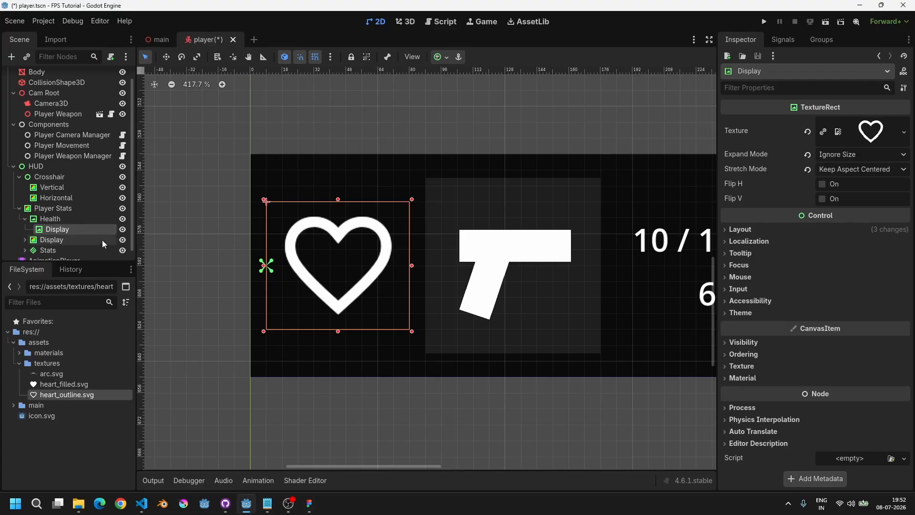
# Step: Assign heart_filled.svg as the texture of the nested Display node
pyautogui.click(808, 132)
pyautogui.moveTo(56, 385); pyautogui.dragTo(853, 125)
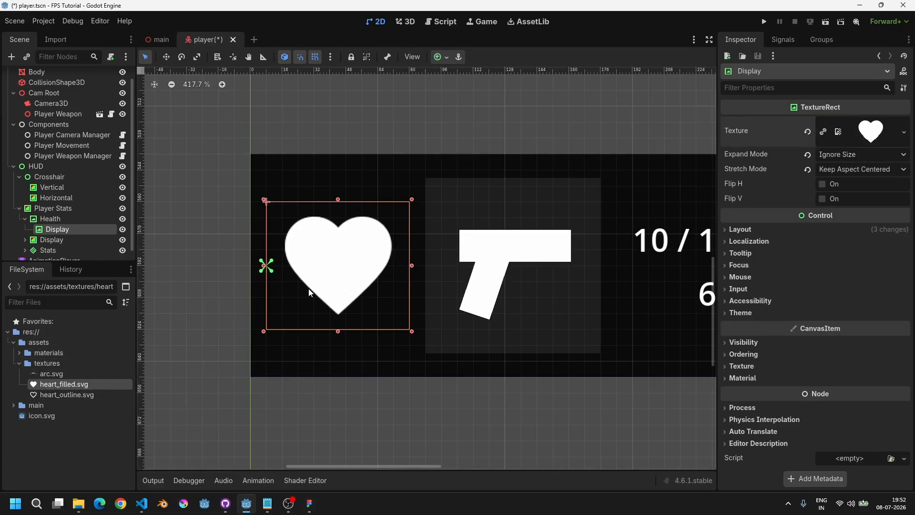
pyautogui.scroll(4, 308, 288)
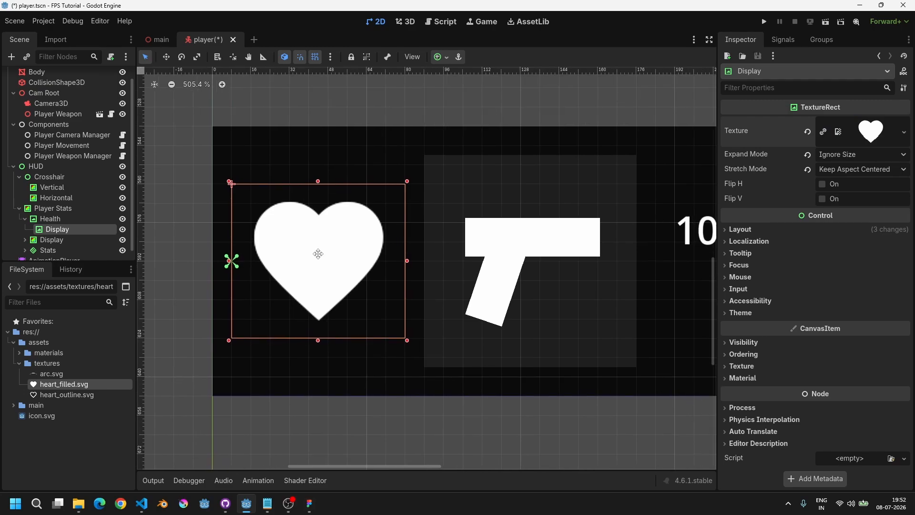
pyautogui.moveTo(359, 252)
pyautogui.mouseDown(button='middle')
pyautogui.moveTo(350, 242)
pyautogui.moveTo(367, 238)
pyautogui.mouseUp(button='middle')
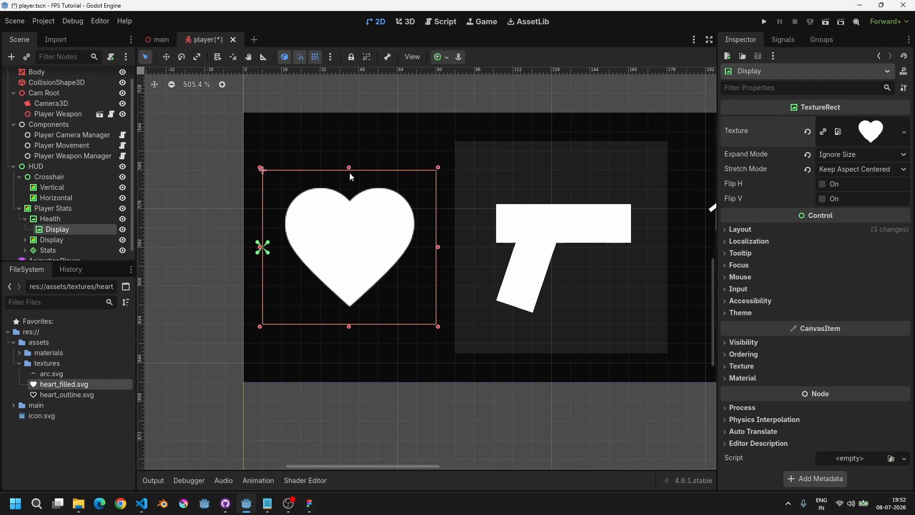
pyautogui.moveTo(350, 171)
pyautogui.mouseDown()
pyautogui.moveTo(342, 262)
pyautogui.moveTo(329, 195)
pyautogui.moveTo(343, 261)
pyautogui.moveTo(354, 169)
pyautogui.mouseUp()
pyautogui.scroll(3, 367, 221)
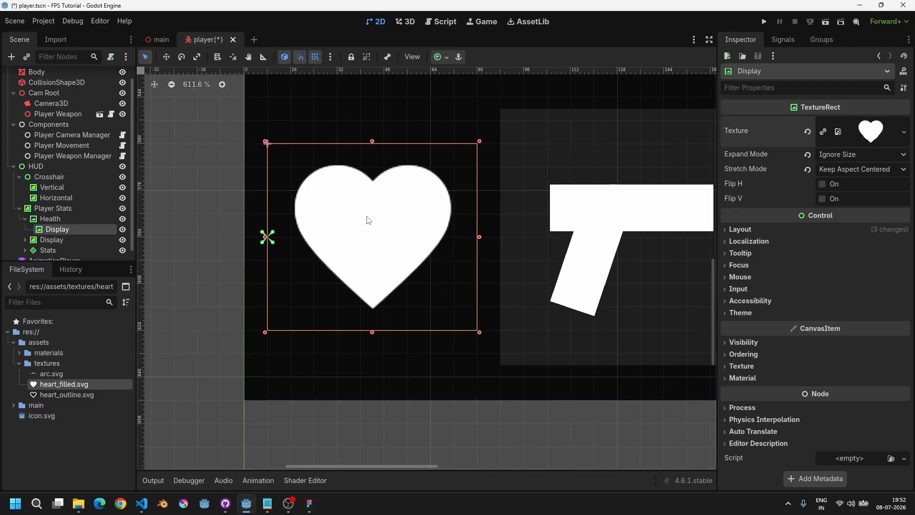
pyautogui.moveTo(379, 216); pyautogui.dragTo(364, 219, button='middle')
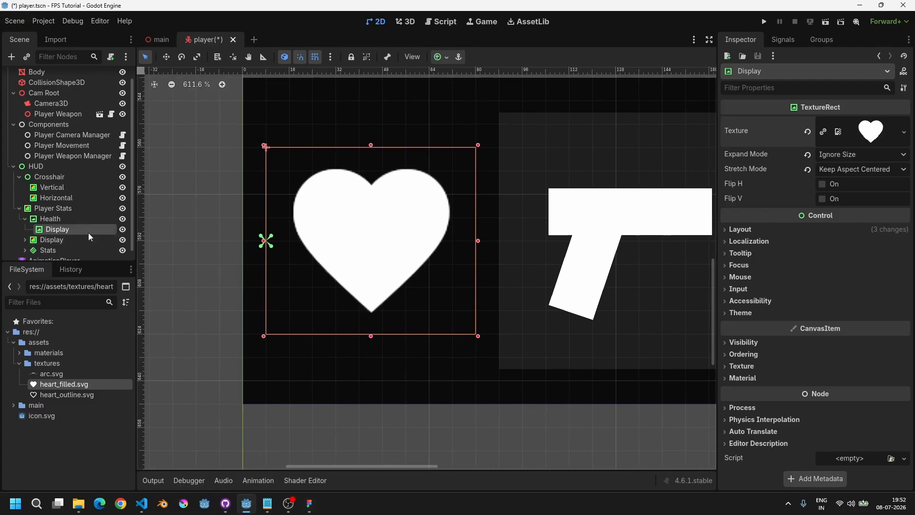
# Step: Add a ColorRect child under the nested Display node and rename it Fill
pyautogui.click(52, 219)
pyautogui.click(71, 231)
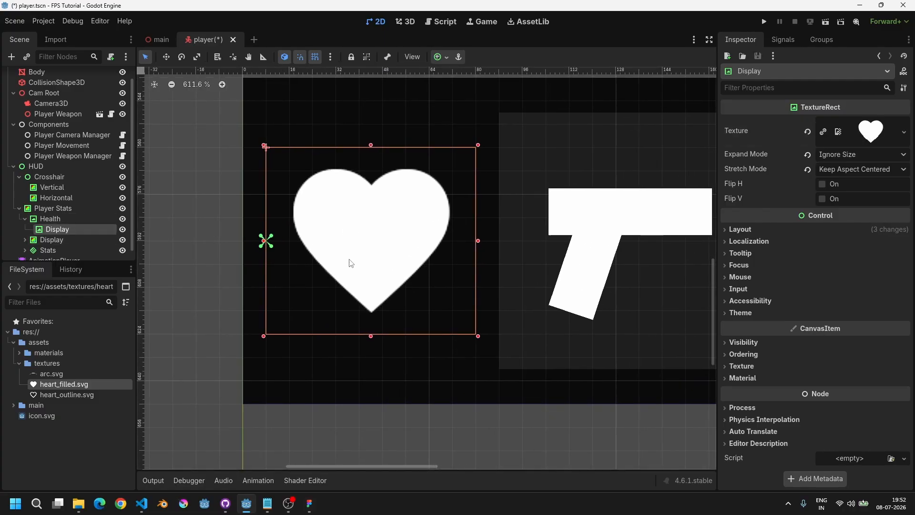
pyautogui.hotkey('ctrl', 'a')
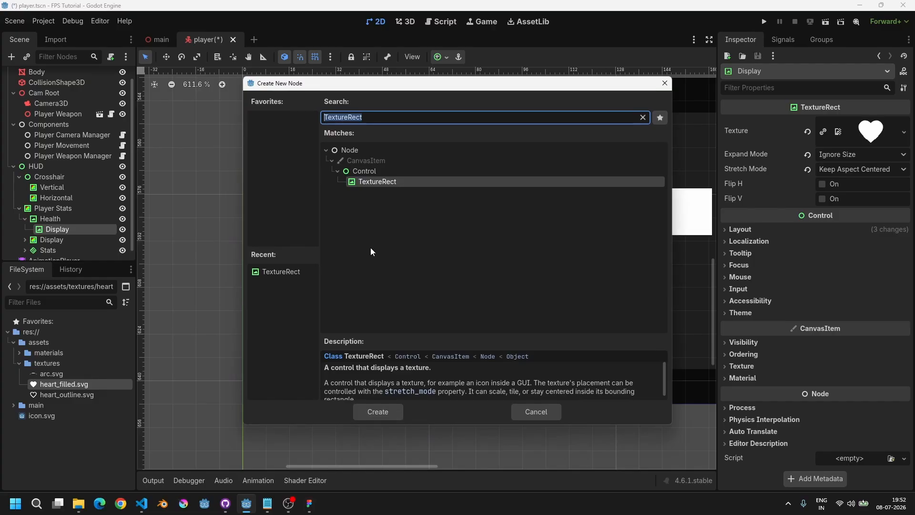
pyautogui.write('col')
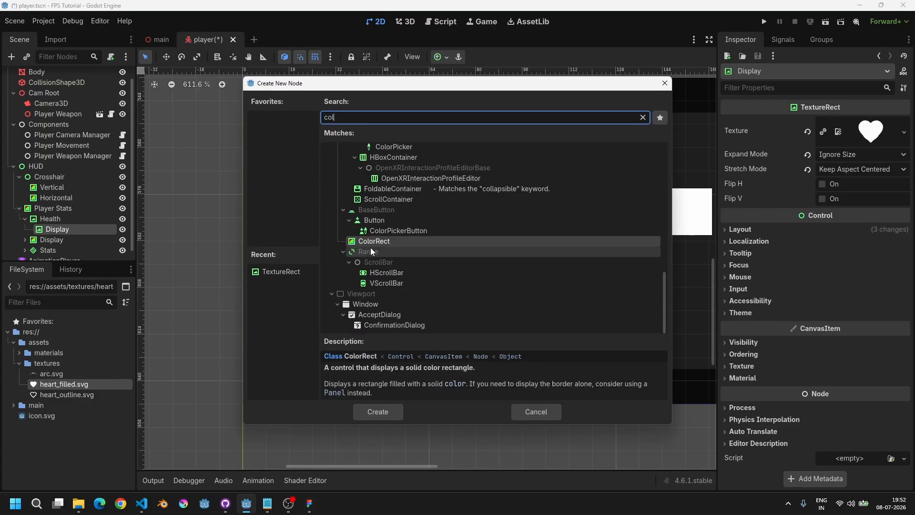
pyautogui.write('orrect')
pyautogui.press('Return')
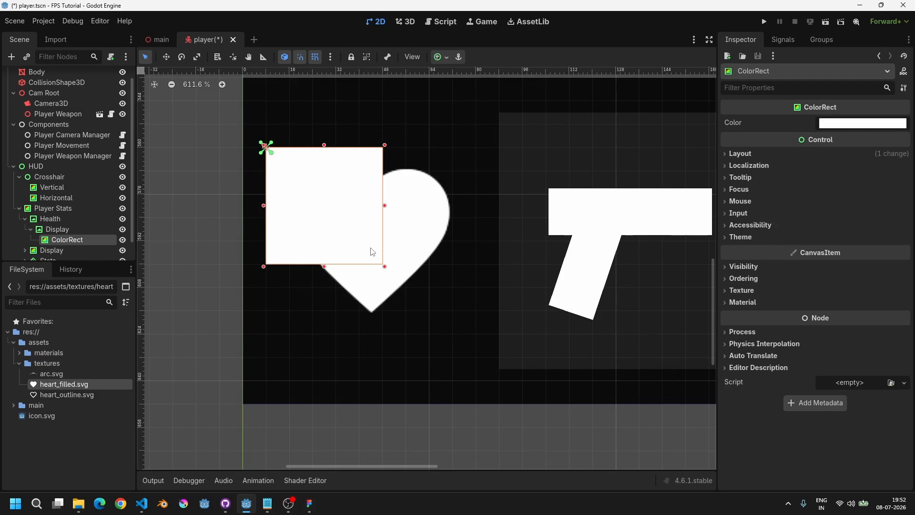
pyautogui.press('F2')
pyautogui.write('Fill')
pyautogui.press('Return')
pyautogui.scroll(2, 325, 251)
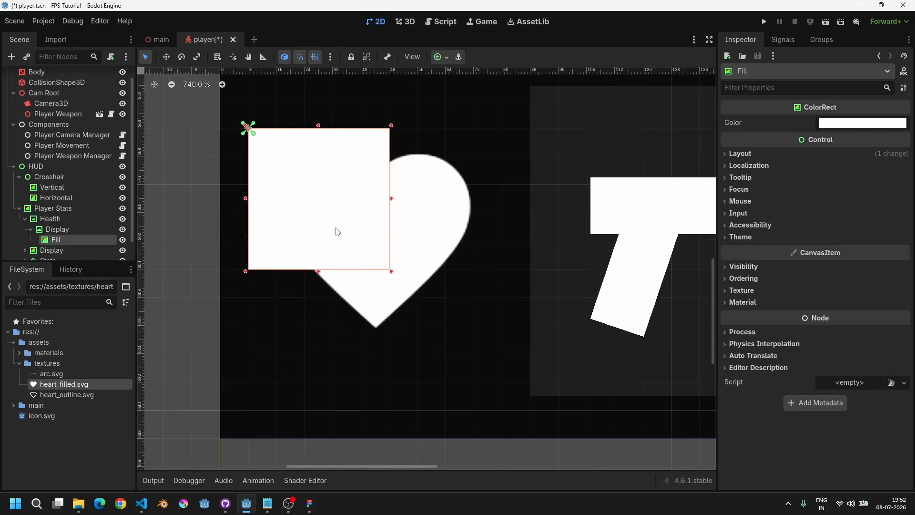
# Step: Apply the Bottom Wide anchor preset to the Fill node
pyautogui.click(439, 58)
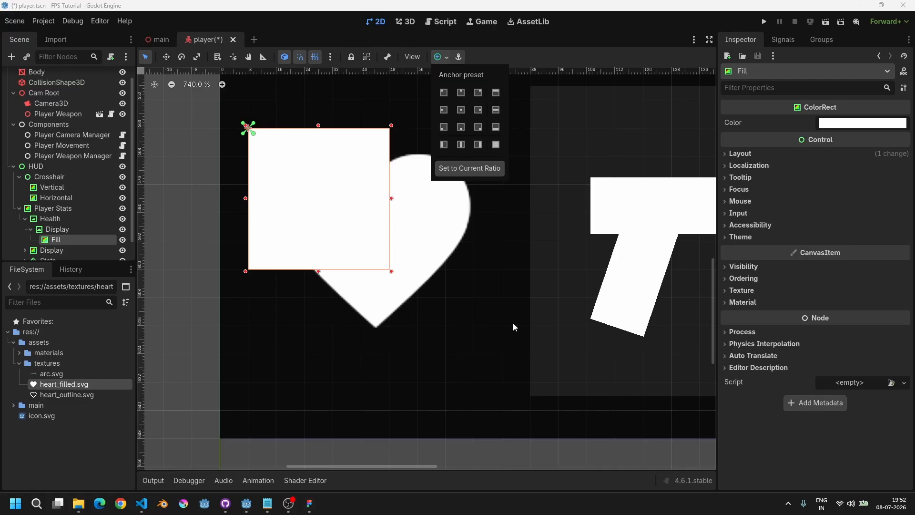
pyautogui.click(496, 128)
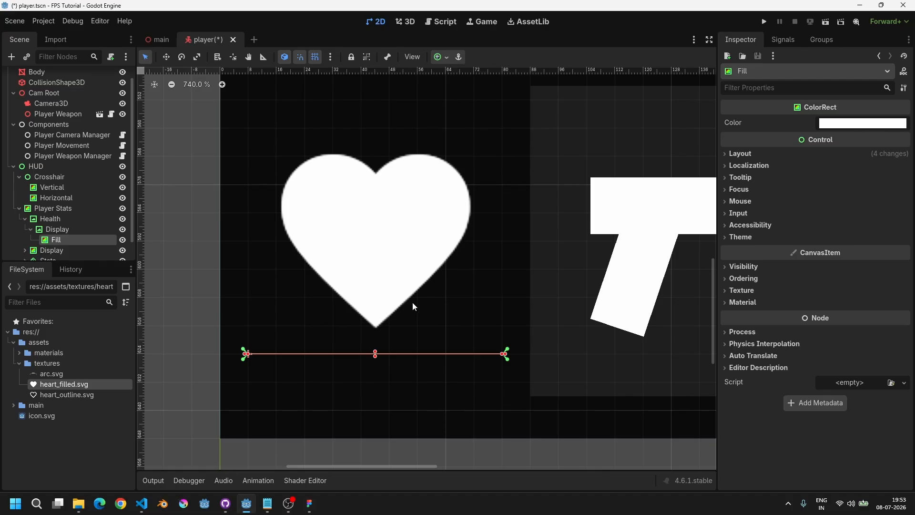
pyautogui.scroll(2, 384, 314)
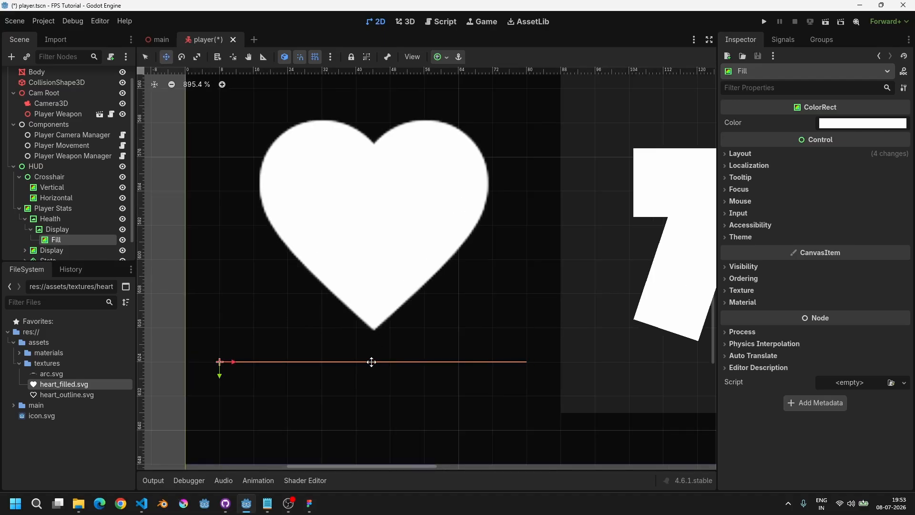
pyautogui.moveTo(374, 346)
pyautogui.mouseDown()
pyautogui.moveTo(374, 191)
pyautogui.moveTo(388, 299)
pyautogui.moveTo(380, 374)
pyautogui.moveTo(387, 337)
pyautogui.mouseUp()
pyautogui.press('w')
pyautogui.scroll(4, 377, 334)
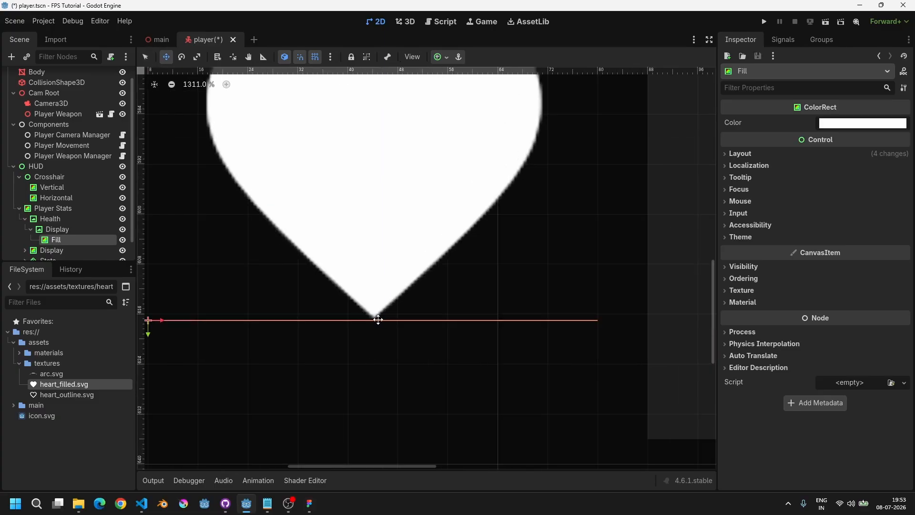
pyautogui.scroll(-6, 378, 319)
pyautogui.press('q')
# Step: Try enlarging Fill upward by dragging its top edge, then undo the resizes
pyautogui.moveTo(377, 310); pyautogui.dragTo(378, 222)
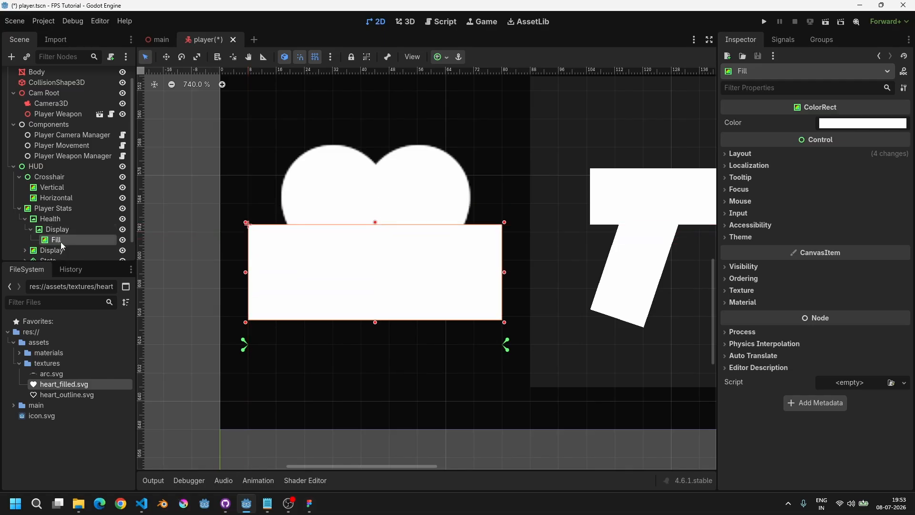
pyautogui.moveTo(375, 224); pyautogui.dragTo(376, 181)
pyautogui.hotkey('ctrl', 'z')
pyautogui.hotkey('ctrl', 'z')
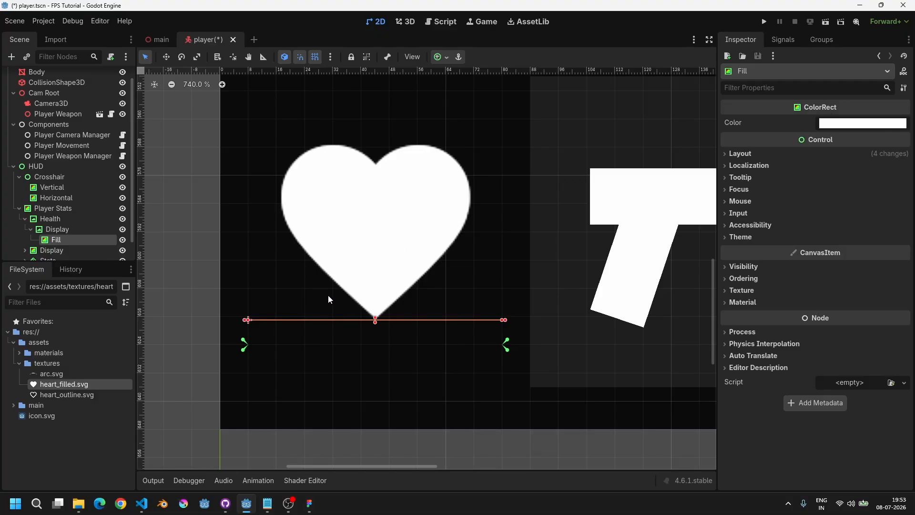
pyautogui.moveTo(377, 322); pyautogui.dragTo(378, 230)
pyautogui.hotkey('ctrl', 'z')
# Step: Set the Display node's Clip Children mode to Clip Only
pyautogui.click(69, 230)
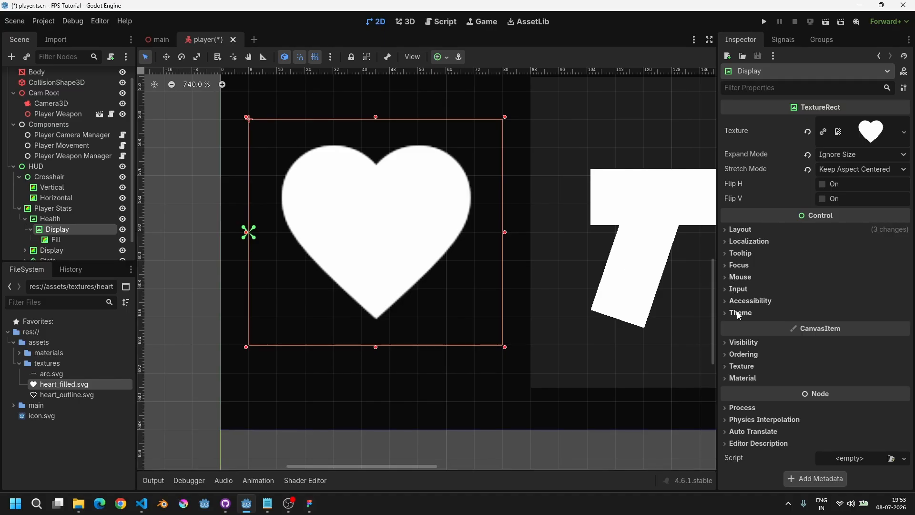
pyautogui.click(744, 343)
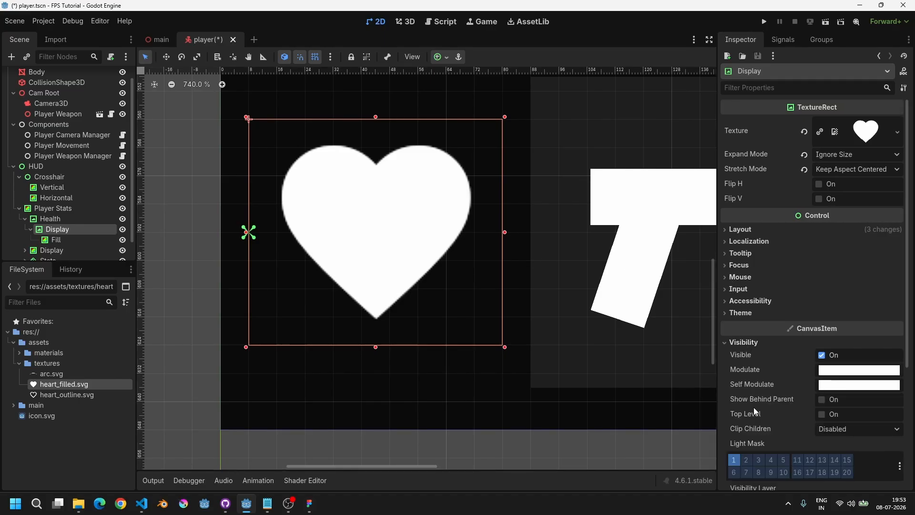
pyautogui.scroll(-2, 758, 424)
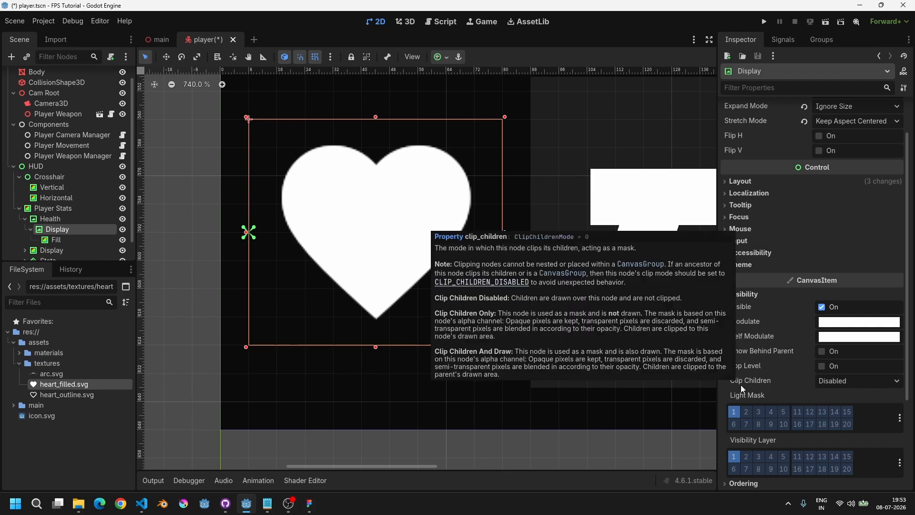
pyautogui.click(865, 385)
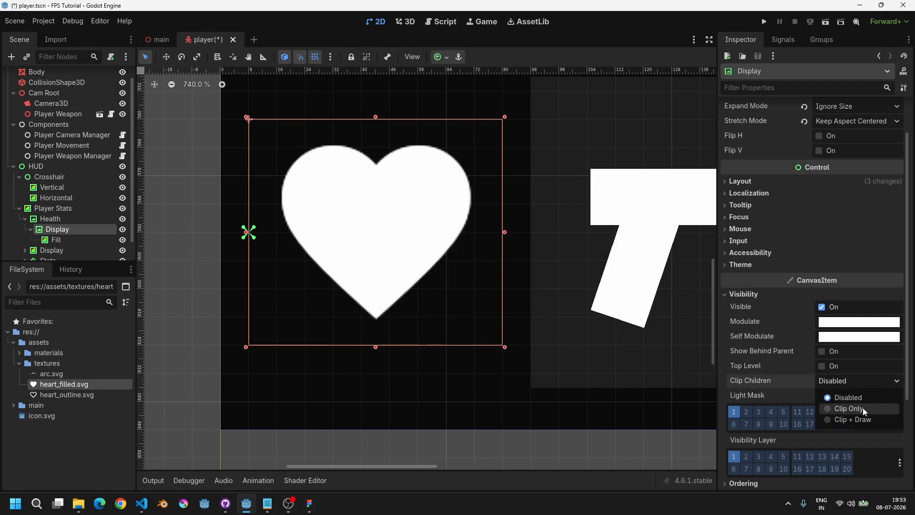
pyautogui.click(857, 410)
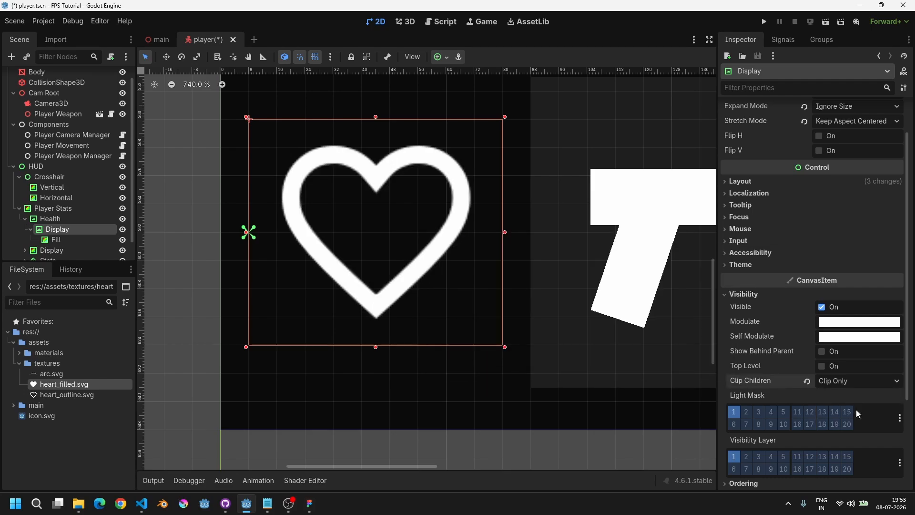
pyautogui.click(52, 241)
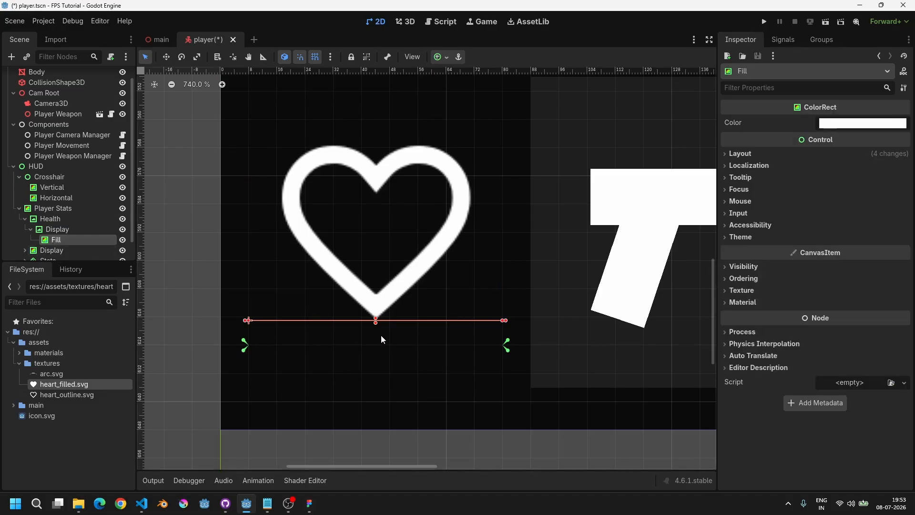
pyautogui.moveTo(376, 320)
pyautogui.mouseDown()
pyautogui.moveTo(381, 176)
pyautogui.moveTo(379, 322)
pyautogui.mouseUp()
# Step: Switch Display's Clip Children to Clip + Draw, then back to Clip Only
pyautogui.click(70, 230)
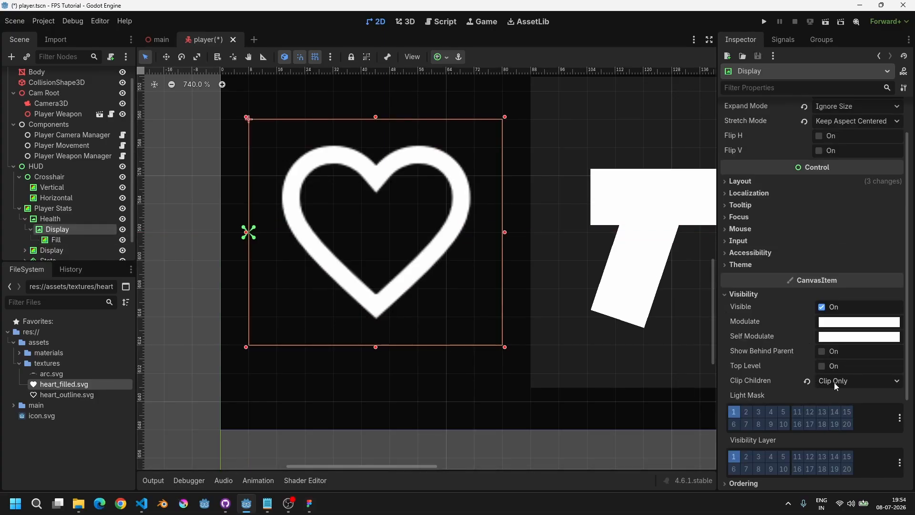
pyautogui.click(834, 382)
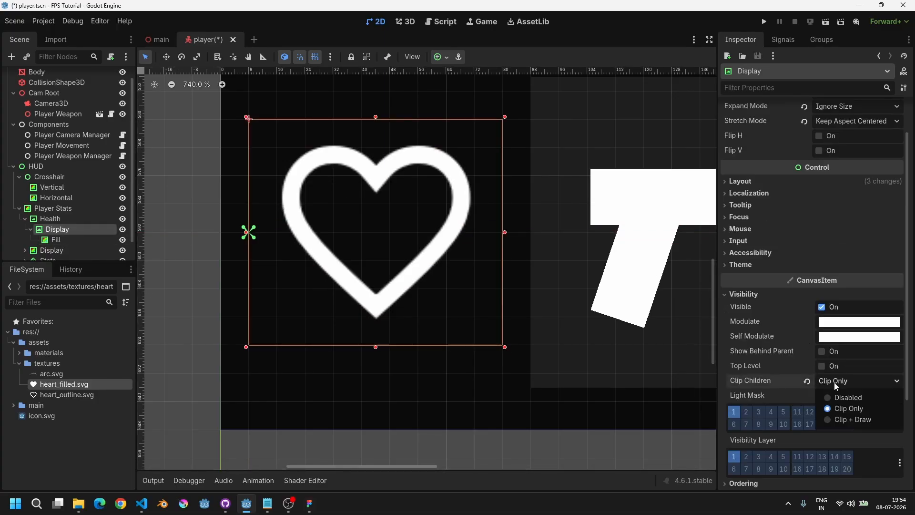
pyautogui.click(862, 419)
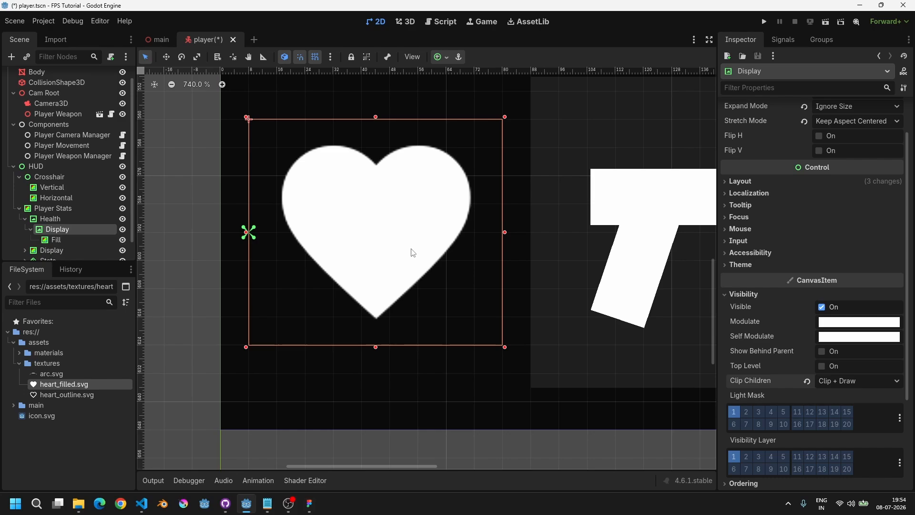
pyautogui.click(848, 381)
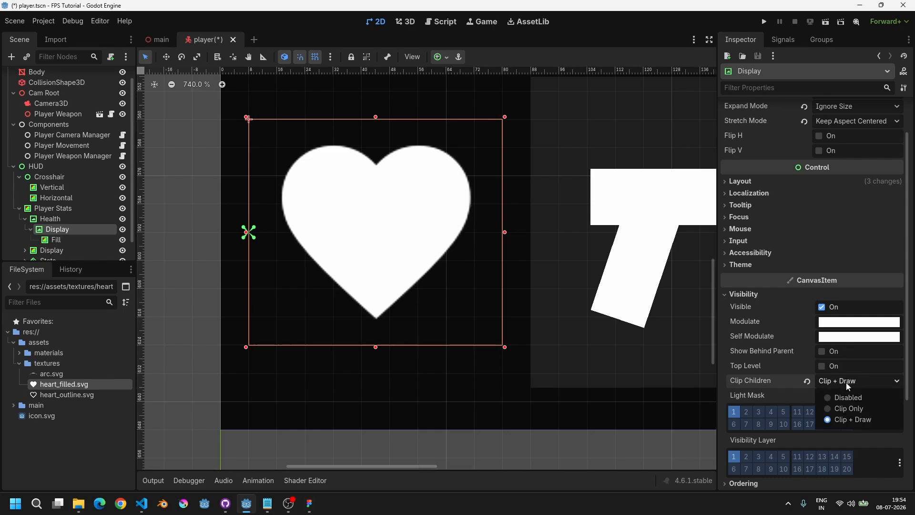
pyautogui.click(853, 409)
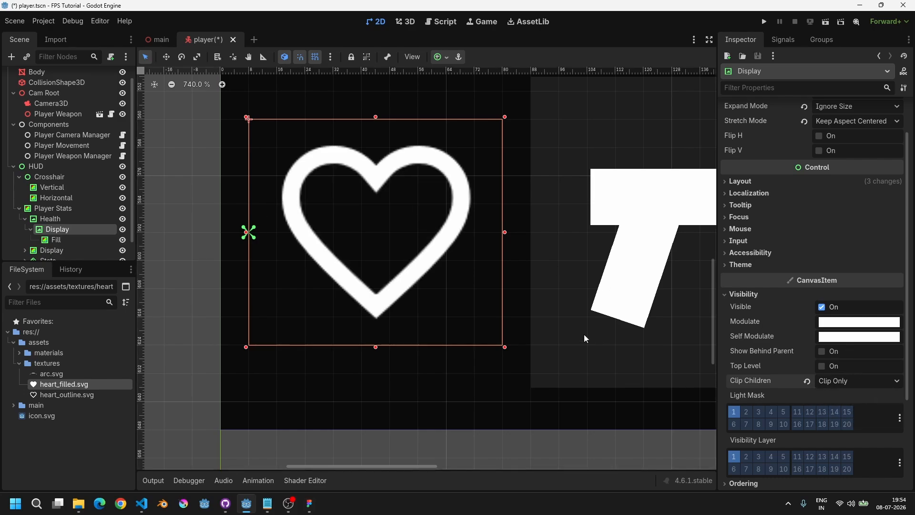
# Step: Examine the Fill node's Layout transform size and position settings
pyautogui.moveTo(561, 270); pyautogui.dragTo(543, 280, button='middle')
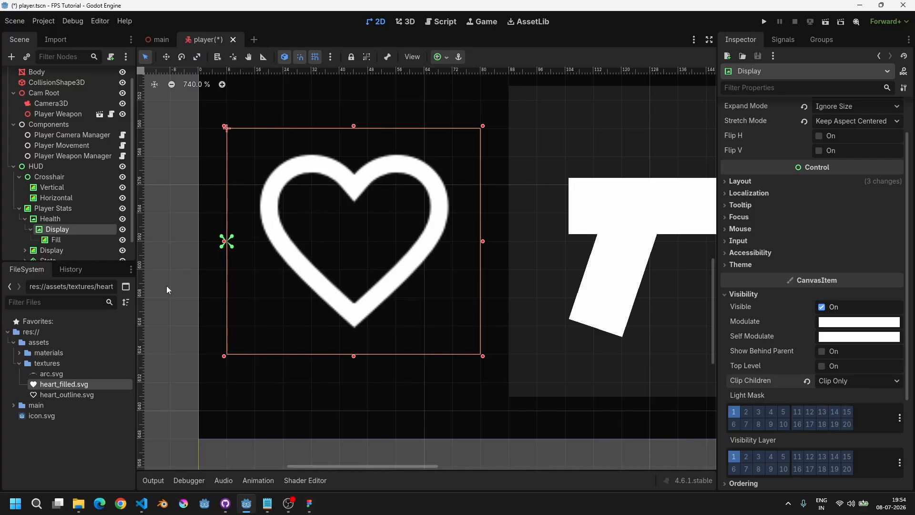
pyautogui.click(54, 239)
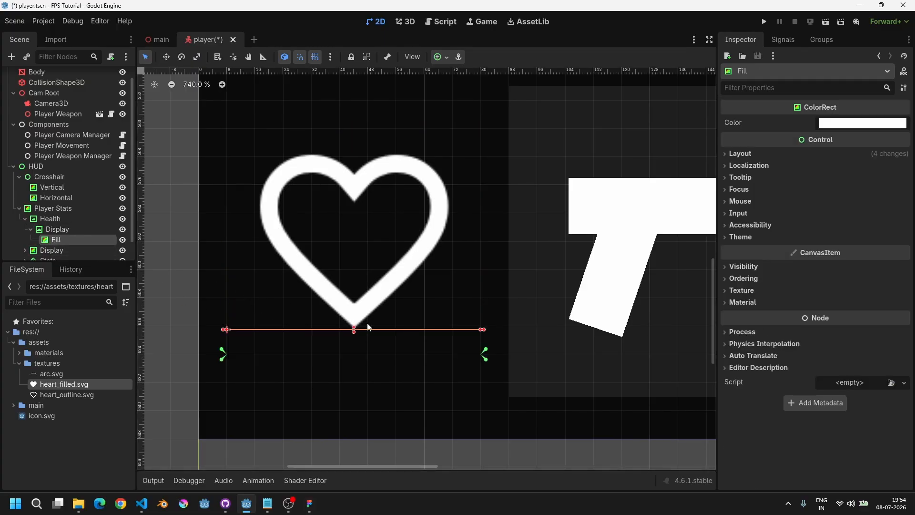
pyautogui.moveTo(353, 321); pyautogui.dragTo(372, 334)
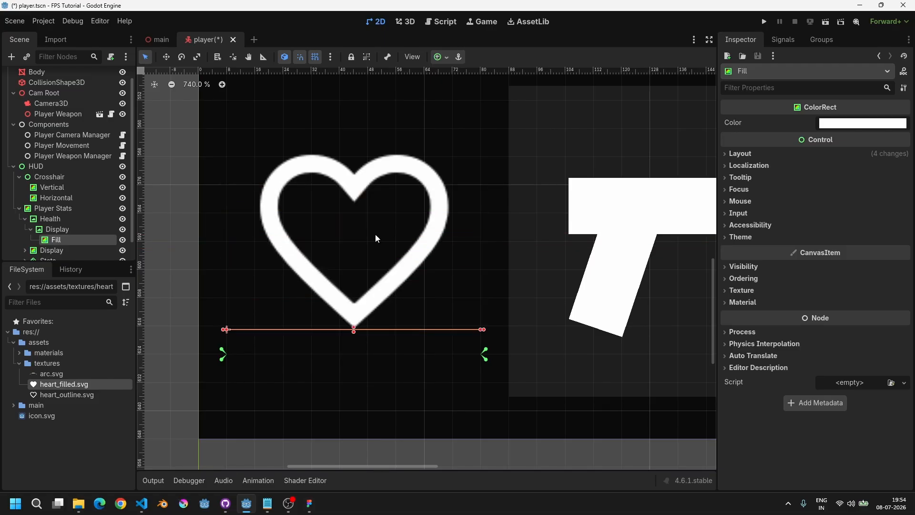
pyautogui.click(747, 157)
pyautogui.click(756, 280)
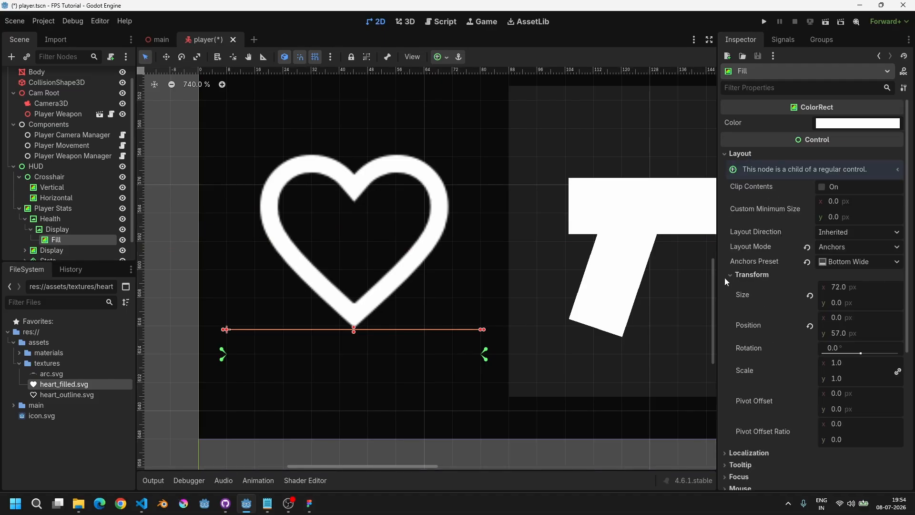
pyautogui.moveTo(720, 269); pyautogui.dragTo(687, 262)
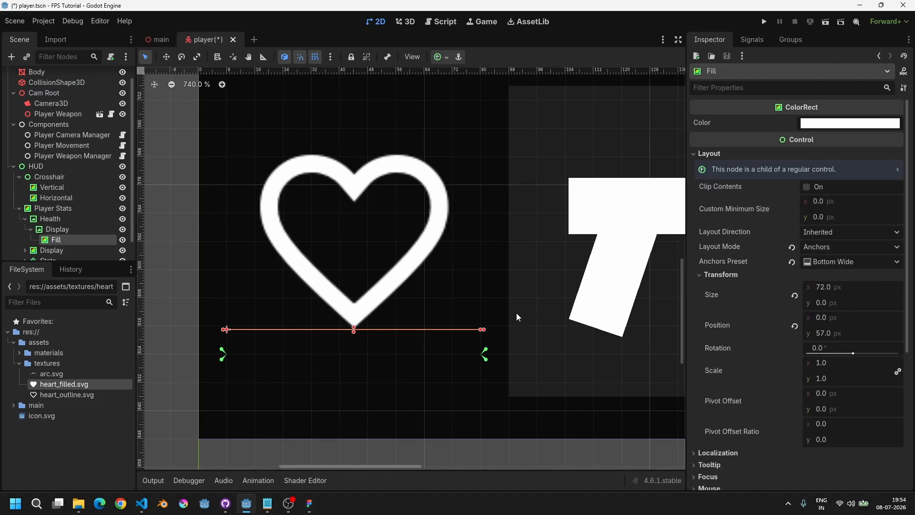
pyautogui.moveTo(516, 313); pyautogui.dragTo(439, 258, button='middle')
pyautogui.scroll(-2, 762, 340)
pyautogui.scroll(-1, 558, 302)
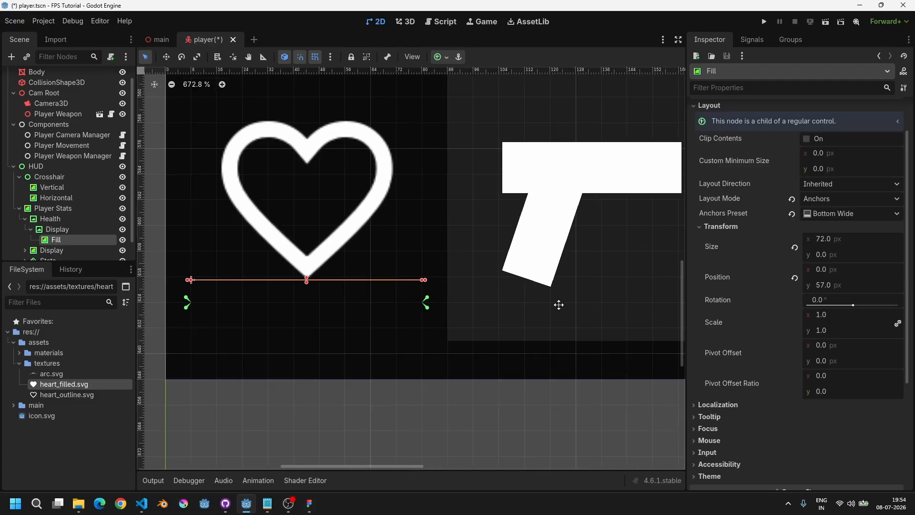
pyautogui.moveTo(558, 303); pyautogui.dragTo(593, 331, button='middle')
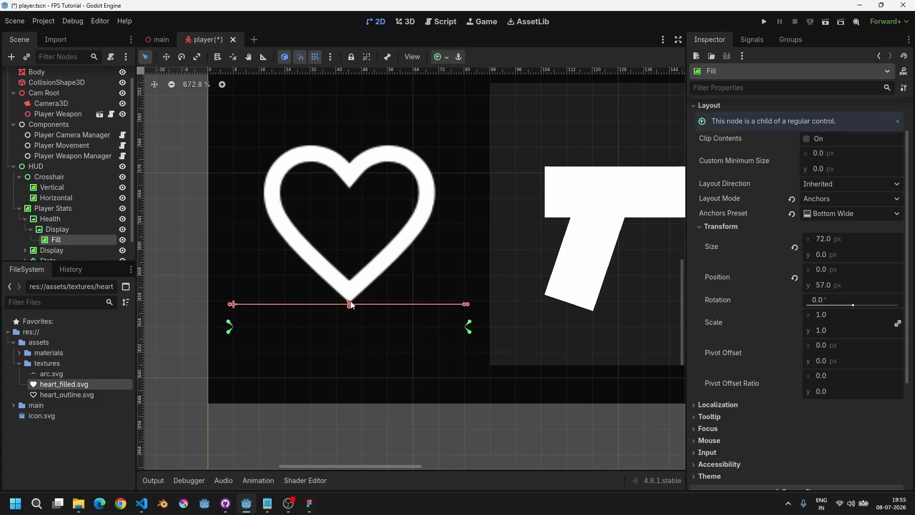
# Step: Try dragging Fill's top edge up inside the heart, then undo both resizes
pyautogui.moveTo(350, 306); pyautogui.dragTo(408, 201)
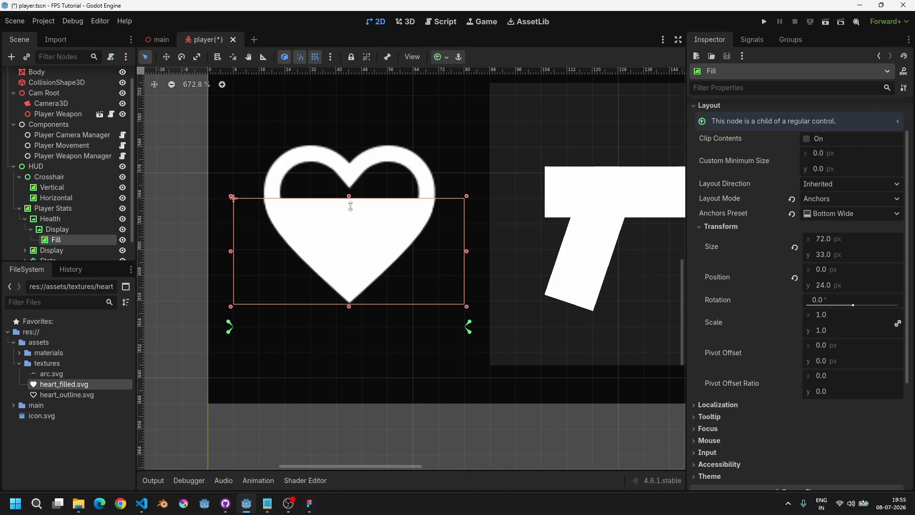
pyautogui.moveTo(351, 197); pyautogui.dragTo(412, 223)
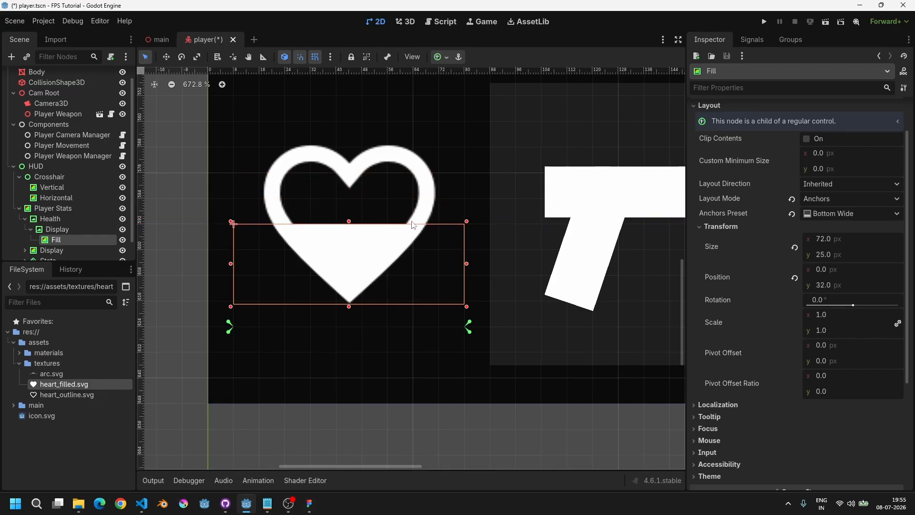
pyautogui.hotkey('ctrl', 'z')
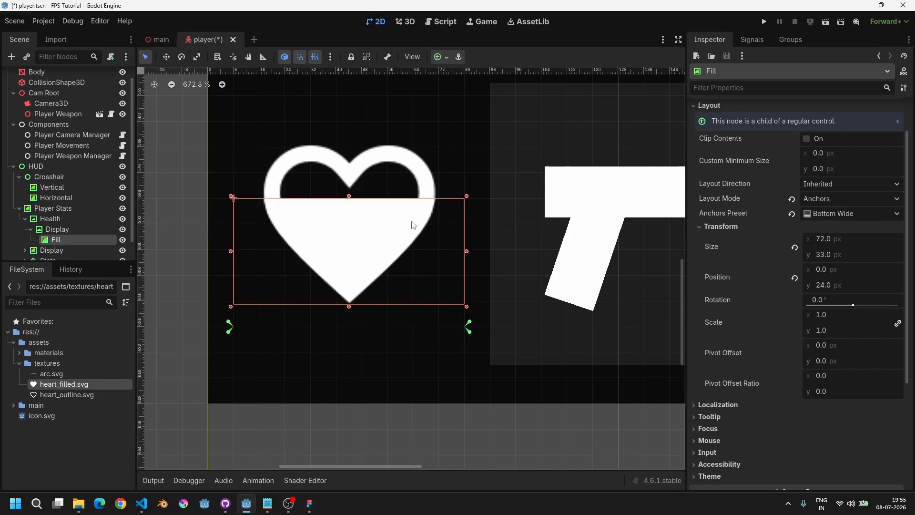
pyautogui.hotkey('ctrl', 'z')
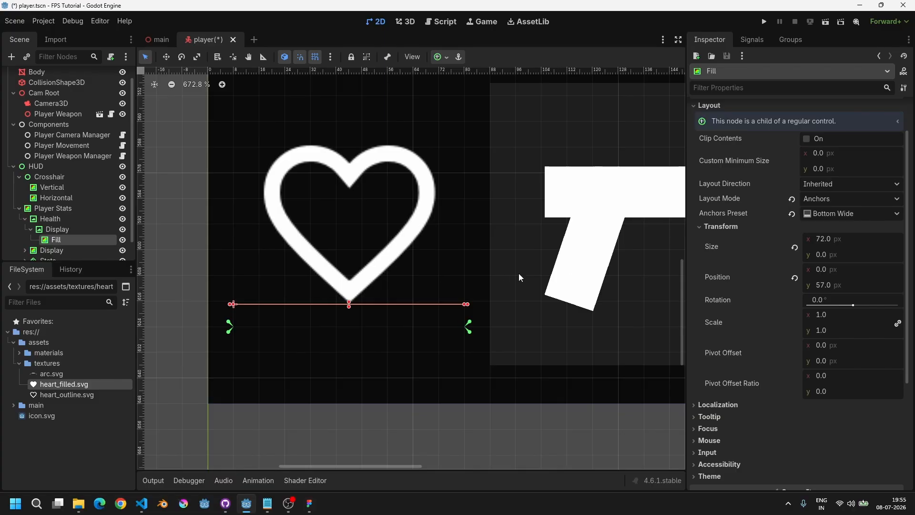
# Step: Resize Fill by dragging its top edge and set its height to 8 px
pyautogui.moveTo(349, 303); pyautogui.dragTo(388, 272)
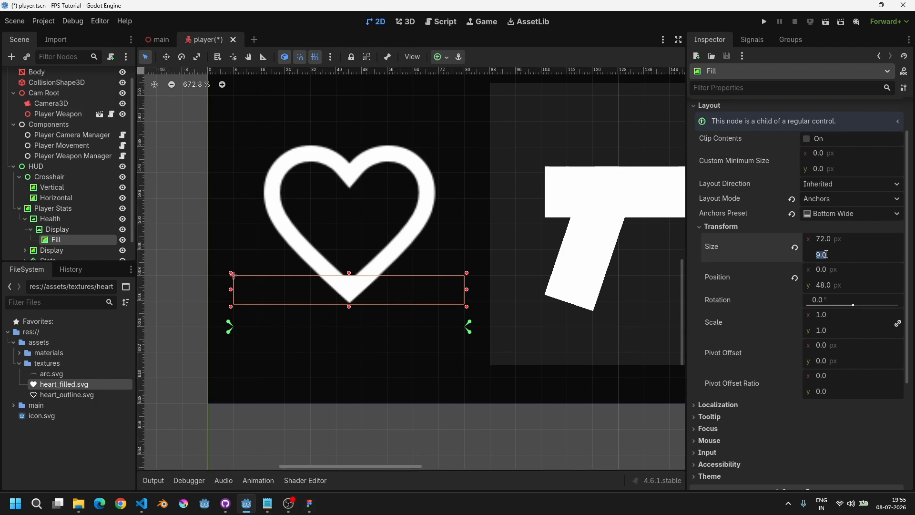
pyautogui.write('8')
pyautogui.press('Return')
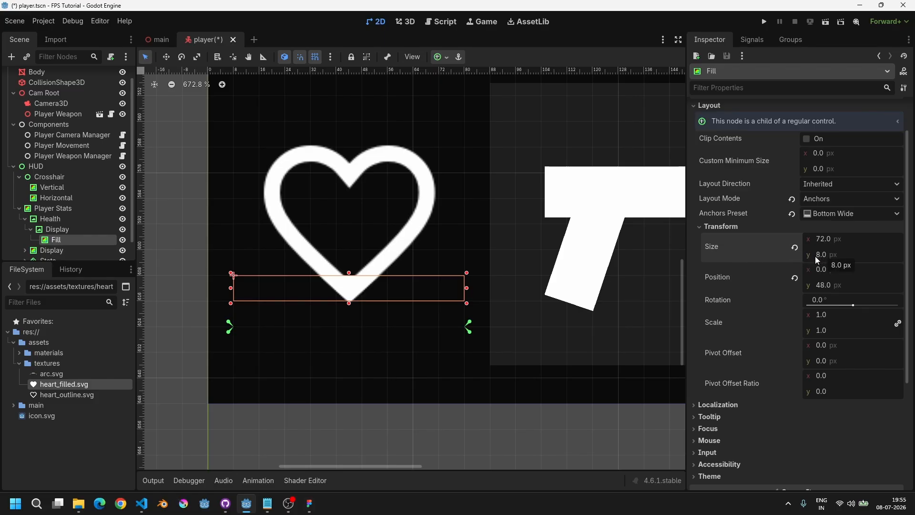
pyautogui.scroll(5, 321, 284)
pyautogui.moveTo(360, 292); pyautogui.dragTo(396, 286, button='middle')
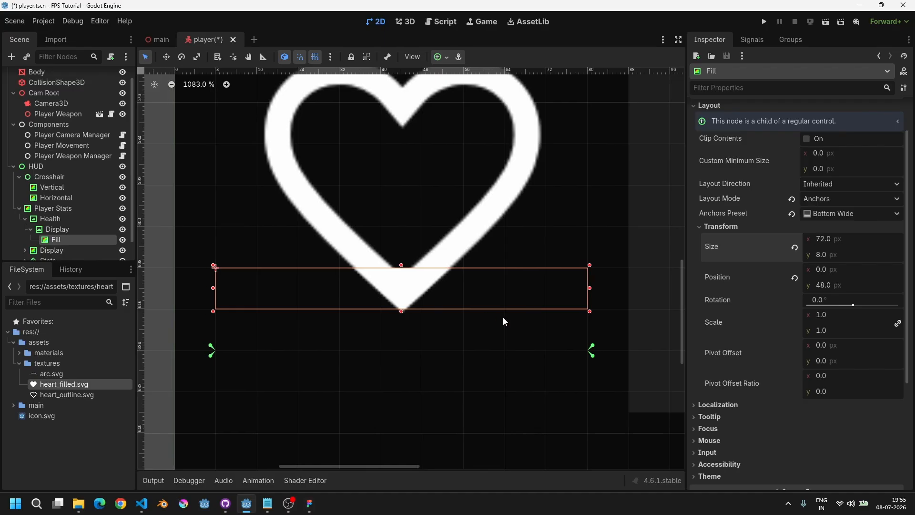
# Step: Try stretching Fill's vertical scale, then undo it
pyautogui.moveTo(508, 214); pyautogui.dragTo(508, 230, button='middle')
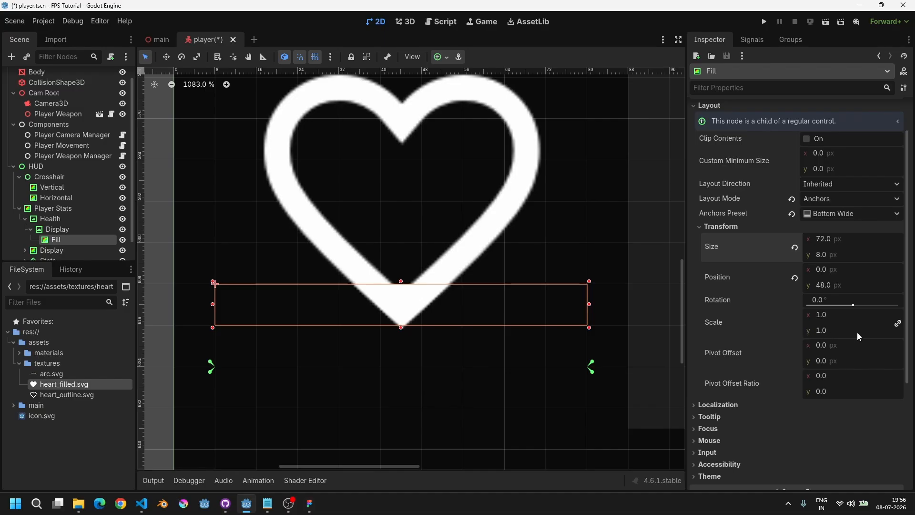
pyautogui.click(898, 324)
pyautogui.moveTo(829, 333)
pyautogui.mouseDown()
pyautogui.moveTo(879, 333)
pyautogui.moveTo(744, 333)
pyautogui.moveTo(858, 333)
pyautogui.moveTo(825, 330)
pyautogui.mouseUp()
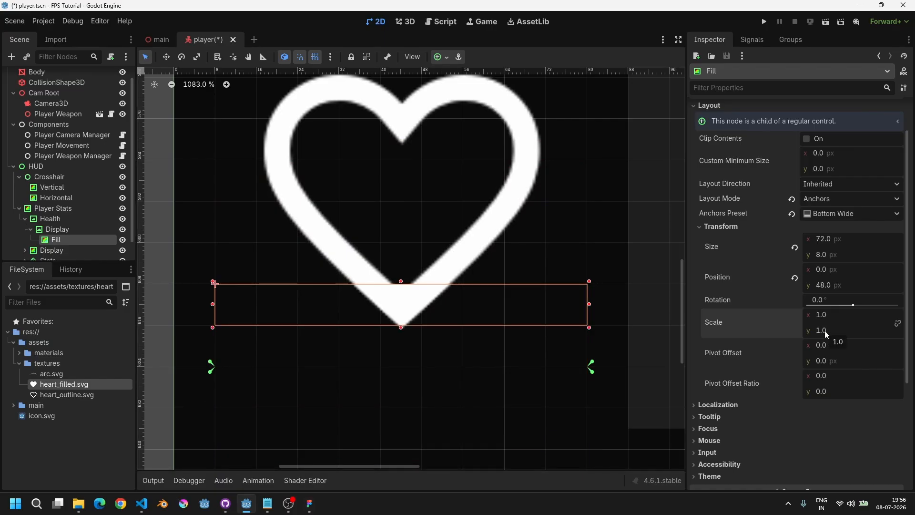
pyautogui.moveTo(825, 330); pyautogui.dragTo(874, 331)
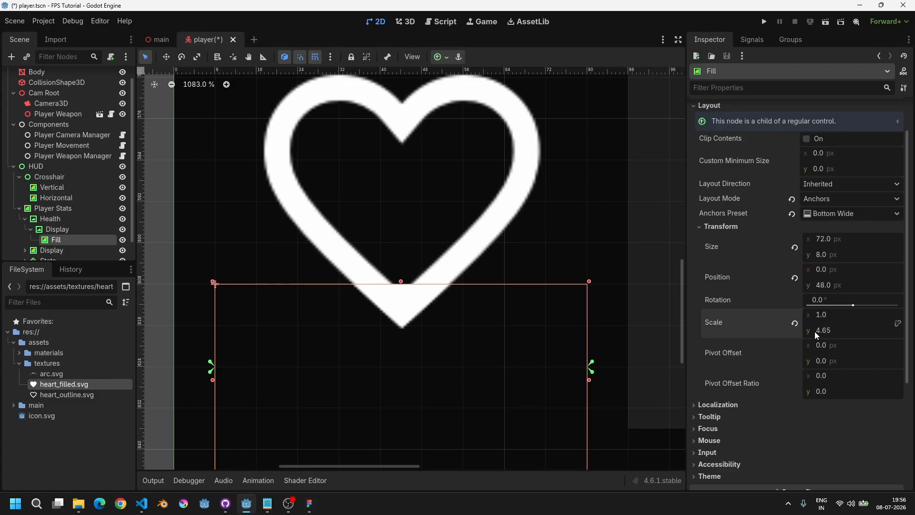
pyautogui.hotkey('ctrl', 'z')
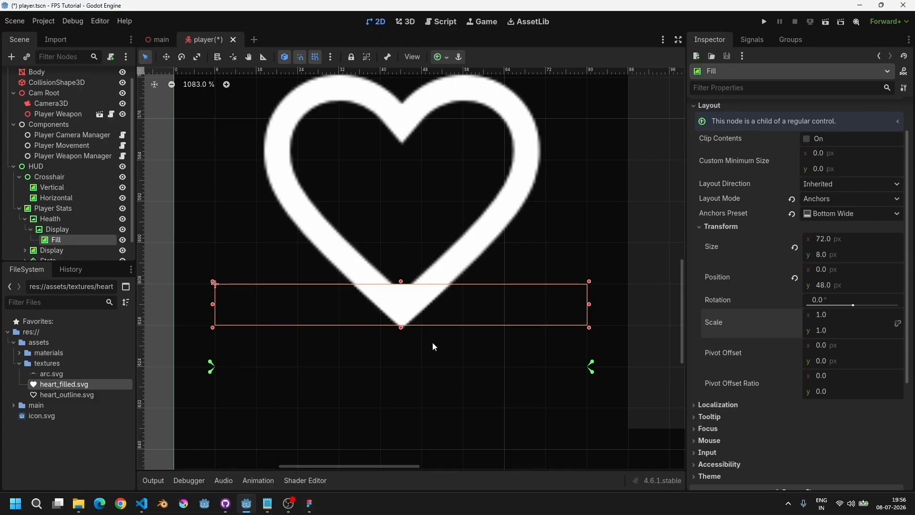
# Step: Set Fill's pivot offset ratio y to 1 so it scales from its bottom edge
pyautogui.moveTo(398, 336); pyautogui.dragTo(419, 332, button='middle')
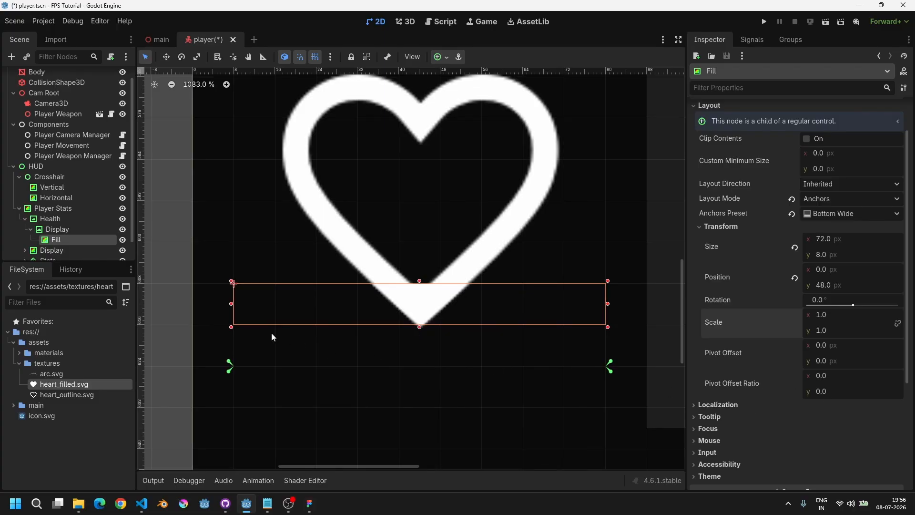
pyautogui.scroll(8, 234, 283)
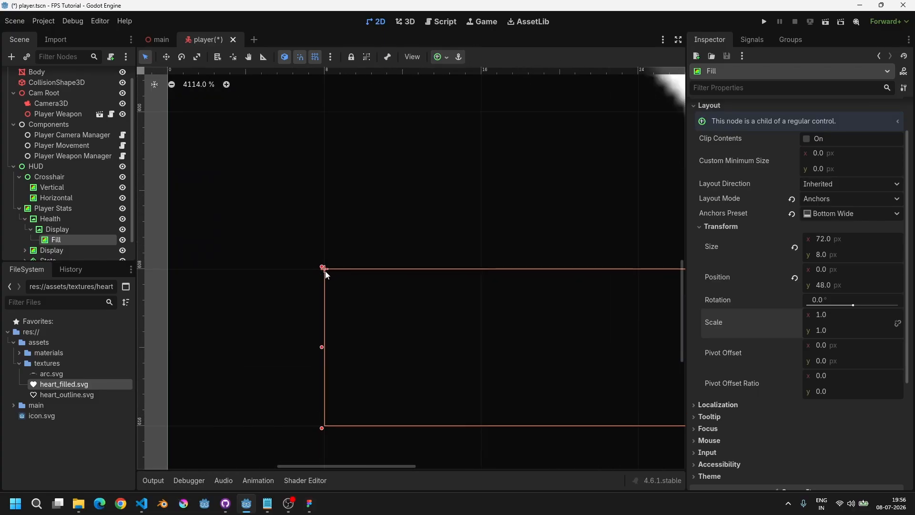
pyautogui.scroll(-6, 544, 333)
pyautogui.hscroll(5, 545, 342)
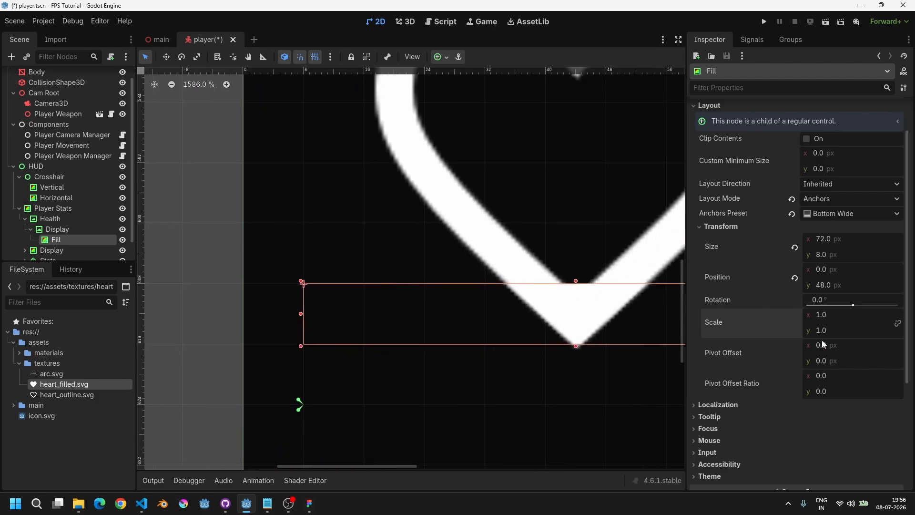
pyautogui.click(830, 391)
pyautogui.write('1')
pyautogui.press('Return')
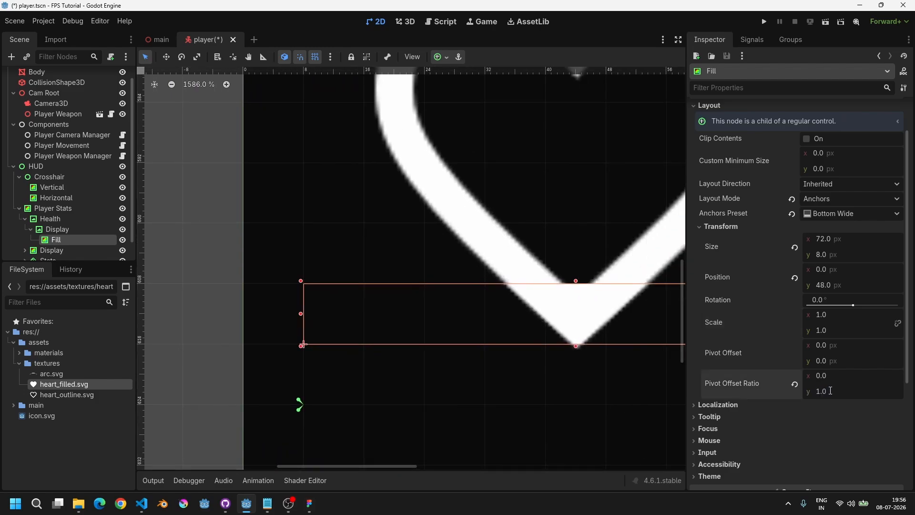
# Step: Try stretching Fill's vertical scale again, then reset it to 1
pyautogui.scroll(3, 300, 361)
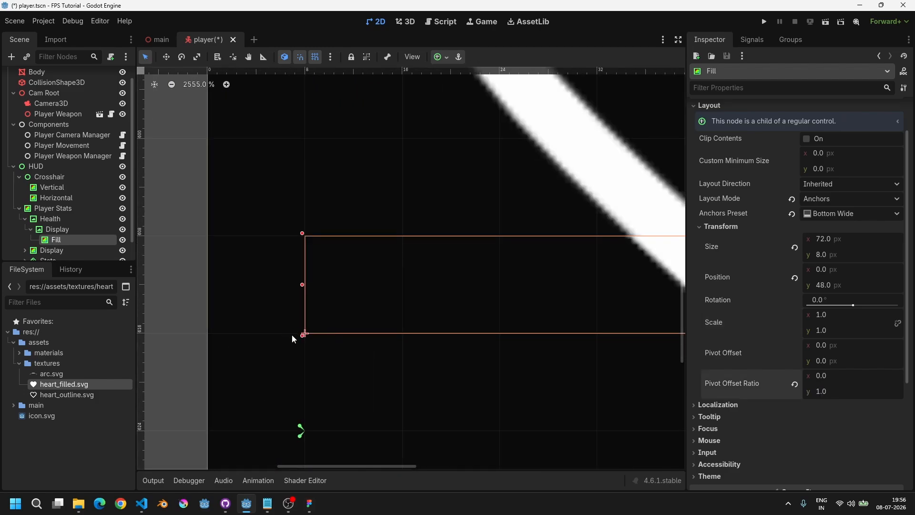
pyautogui.scroll(-5, 306, 337)
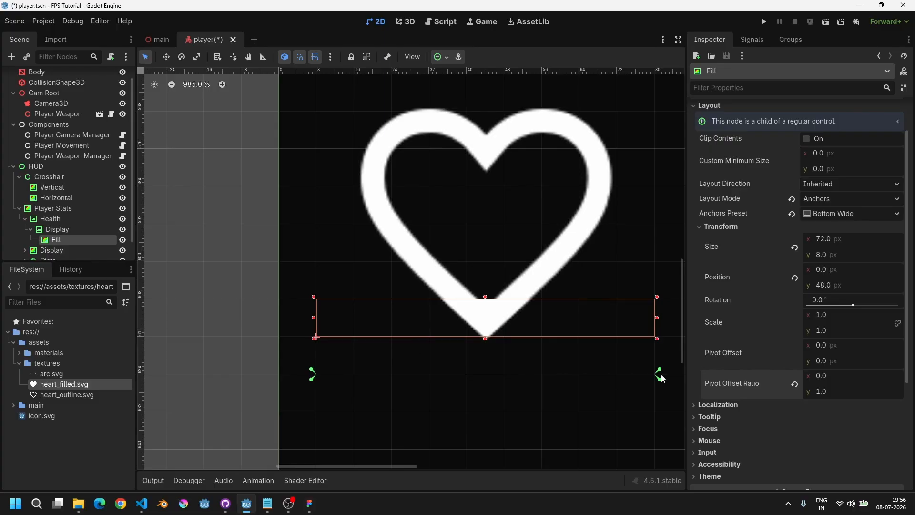
pyautogui.moveTo(534, 323); pyautogui.dragTo(513, 324, button='middle')
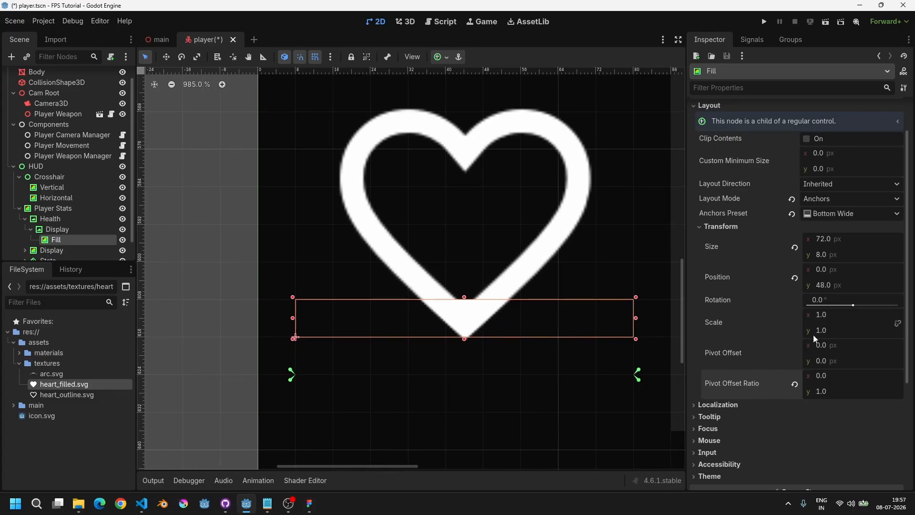
pyautogui.moveTo(823, 333); pyautogui.dragTo(873, 332)
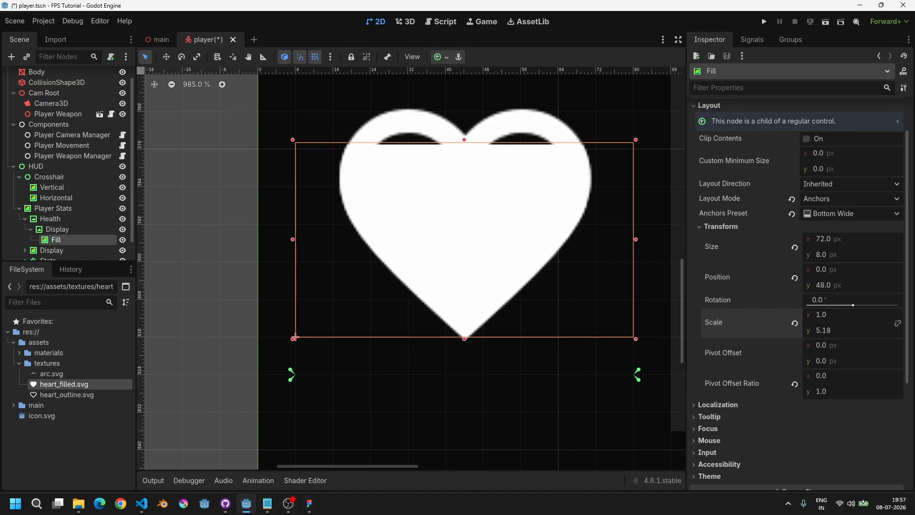
pyautogui.hotkey('ctrl', 'z')
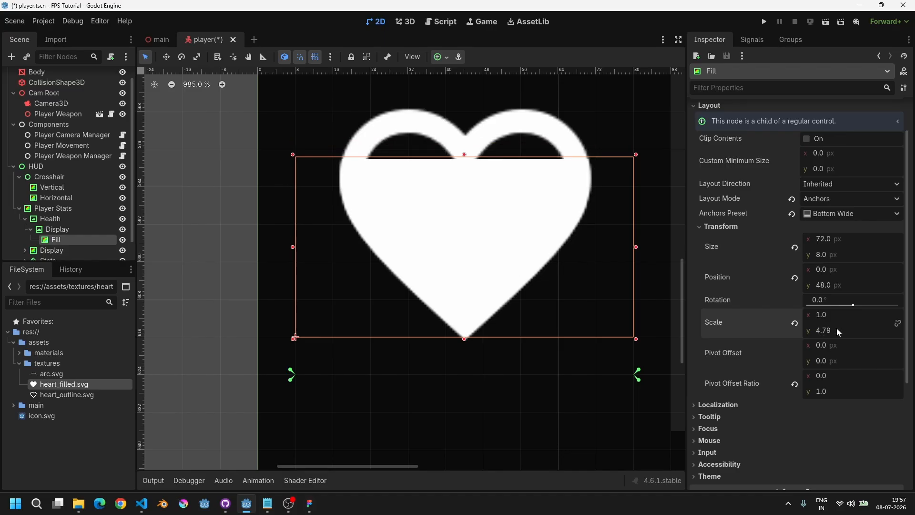
pyautogui.click(838, 329)
pyautogui.write('1')
pyautogui.press('Return')
# Step: Set Fill's vertical scale to 0
pyautogui.scroll(5, 511, 313)
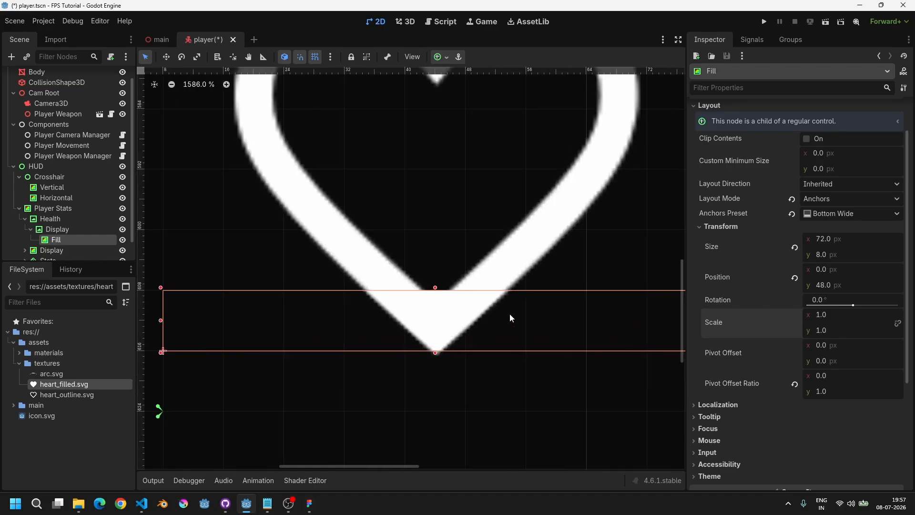
pyautogui.click(840, 331)
pyautogui.write('0')
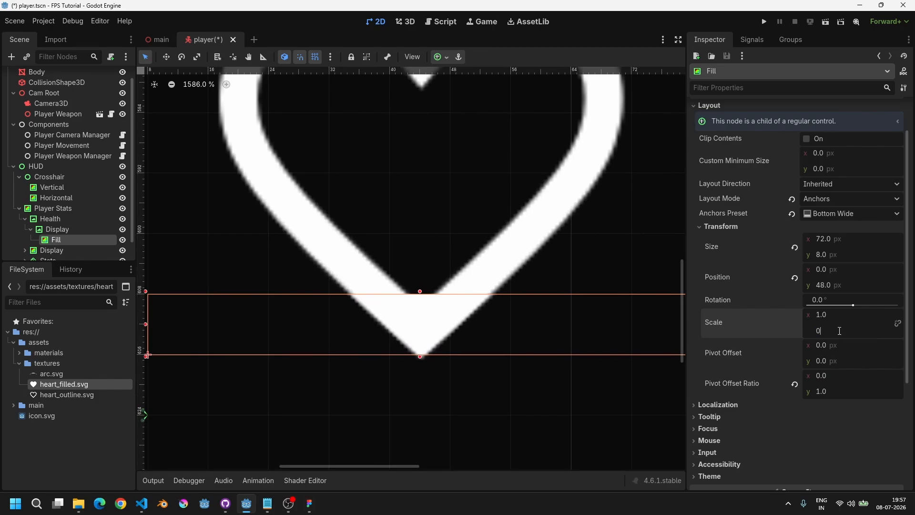
pyautogui.press('Return')
# Step: Set Fill's vertical position to 45 px so it sits at the heart's bottom tip
pyautogui.scroll(-6, 371, 308)
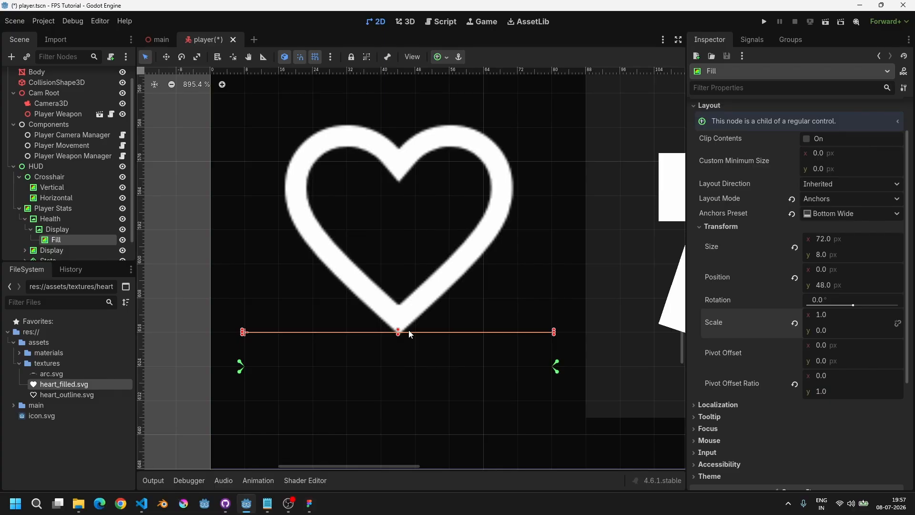
pyautogui.scroll(7, 409, 333)
pyautogui.press('w')
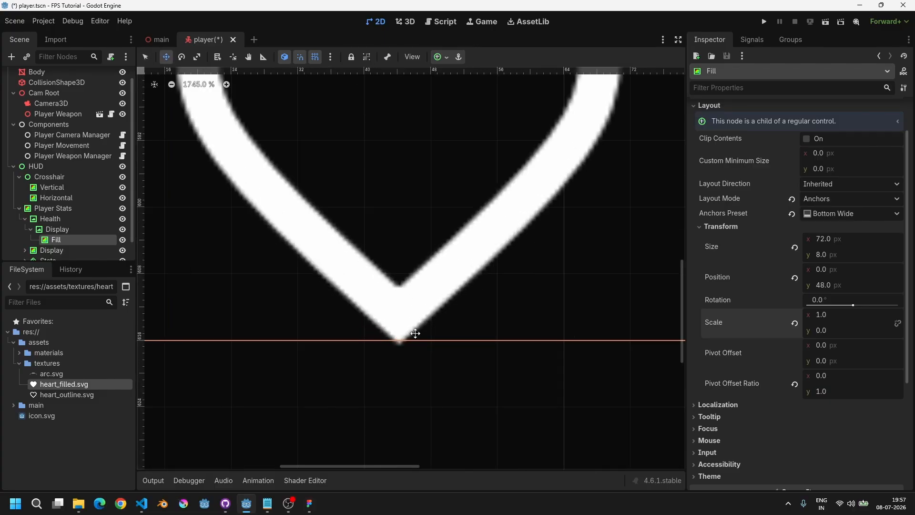
pyautogui.moveTo(416, 331)
pyautogui.mouseDown()
pyautogui.moveTo(416, 303)
pyautogui.moveTo(420, 342)
pyautogui.mouseUp()
pyautogui.moveTo(834, 284); pyautogui.dragTo(817, 284)
pyautogui.click(837, 285)
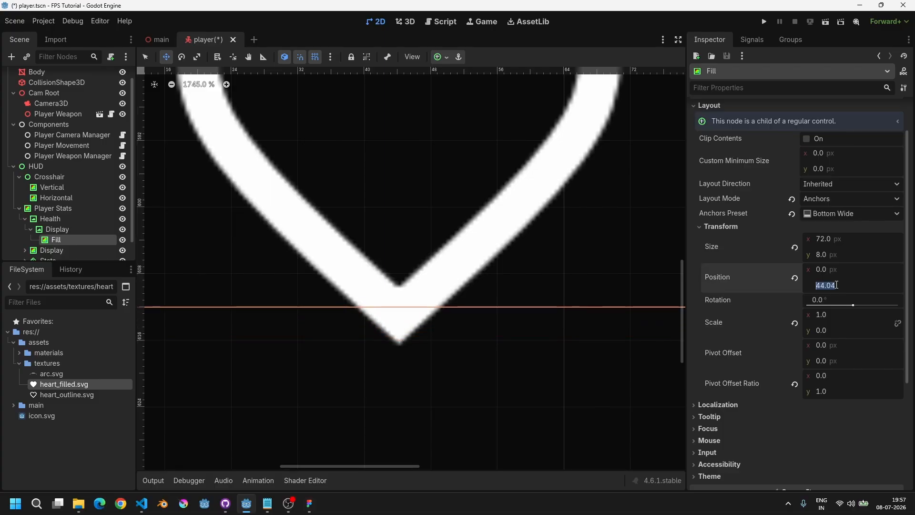
pyautogui.write('45')
pyautogui.press('Return')
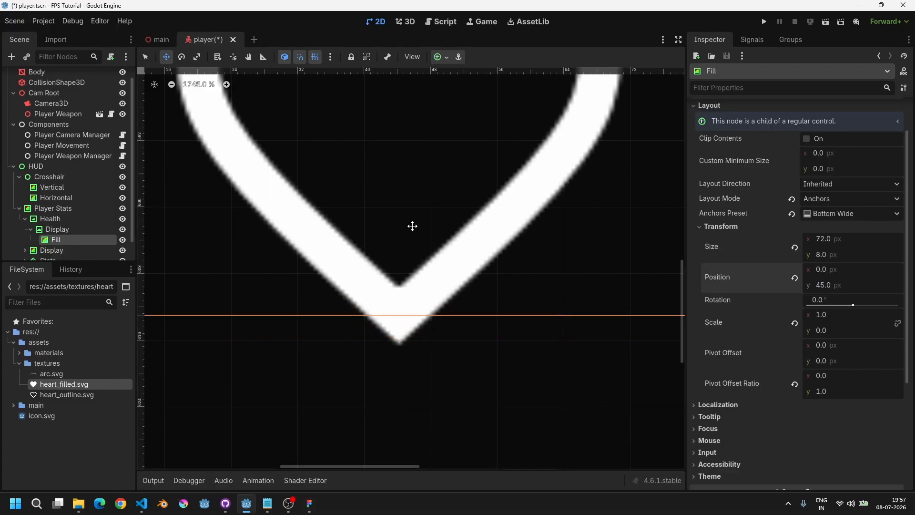
# Step: Set Fill's vertical scale to 5.25 so it covers the whole heart
pyautogui.scroll(-6, 412, 226)
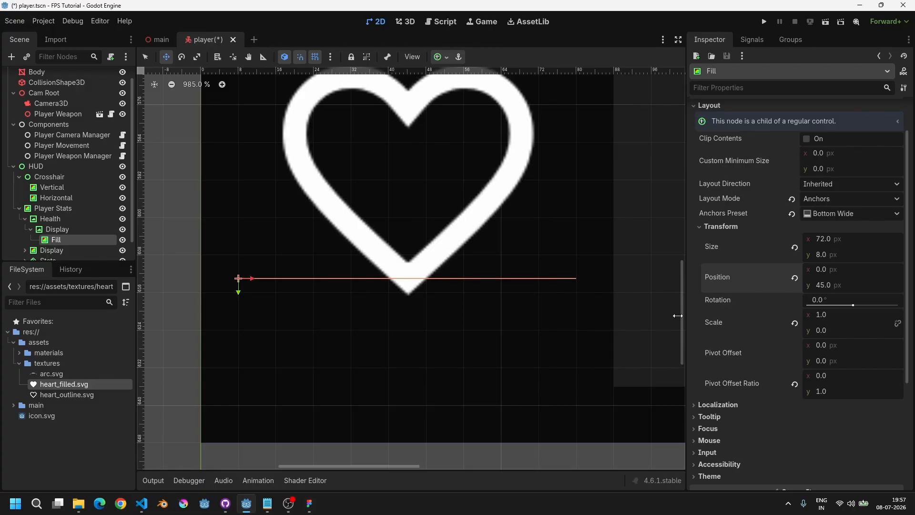
pyautogui.moveTo(454, 253); pyautogui.dragTo(442, 299, button='middle')
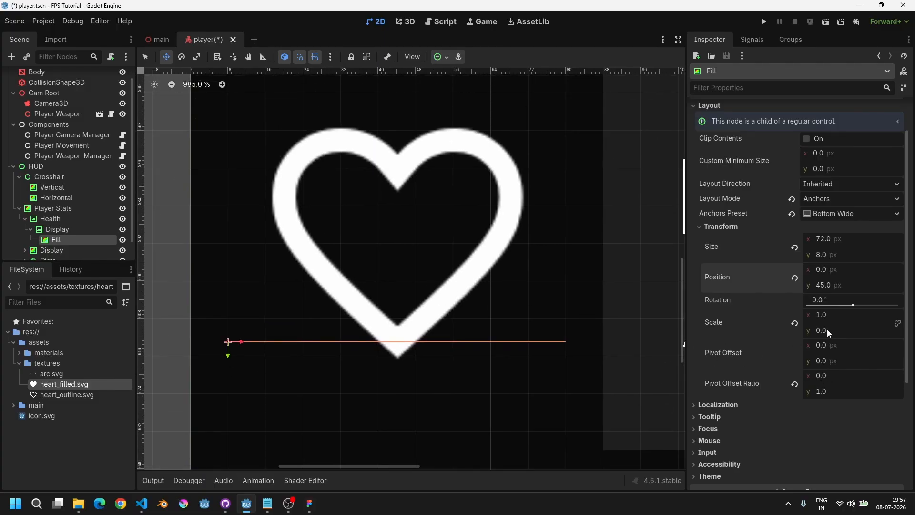
pyautogui.moveTo(823, 330); pyautogui.dragTo(861, 330)
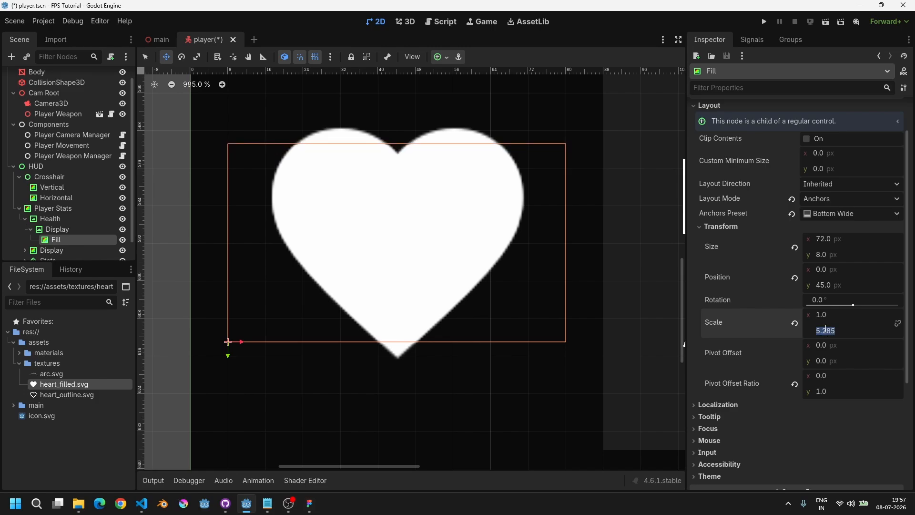
pyautogui.write('5.25')
pyautogui.press('Return')
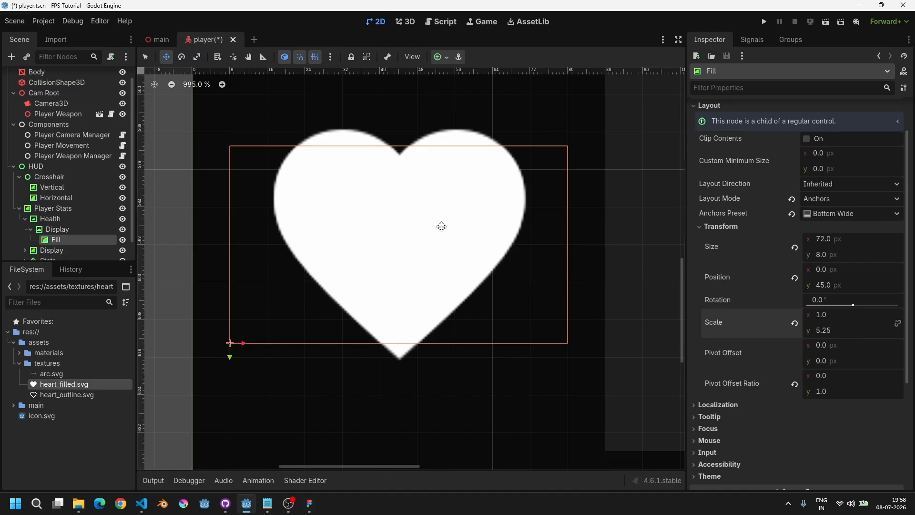
# Step: Lower Fill's vertical scale to 2.745 to show a half-filled heart
pyautogui.moveTo(431, 227)
pyautogui.mouseDown(button='middle')
pyautogui.moveTo(418, 226)
pyautogui.moveTo(444, 237)
pyautogui.mouseUp(button='middle')
pyautogui.scroll(-5, 425, 213)
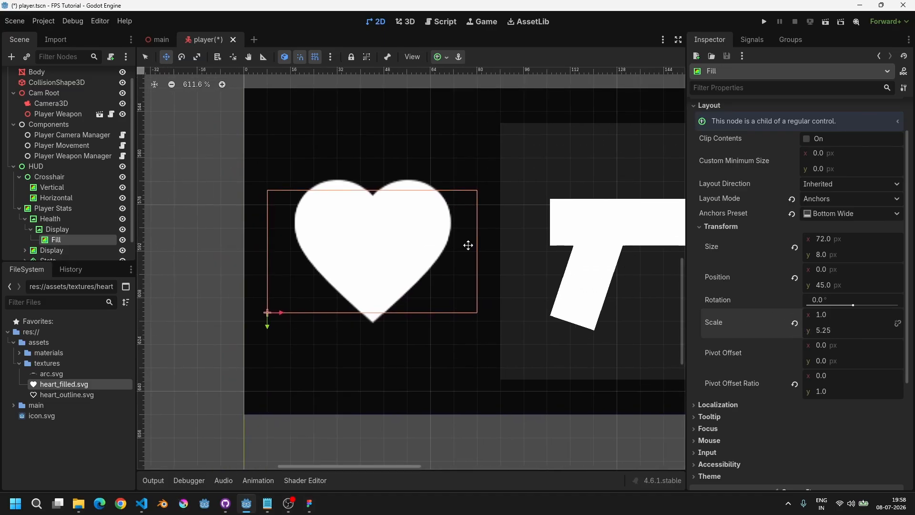
pyautogui.press('q')
pyautogui.moveTo(836, 331); pyautogui.dragTo(792, 331)
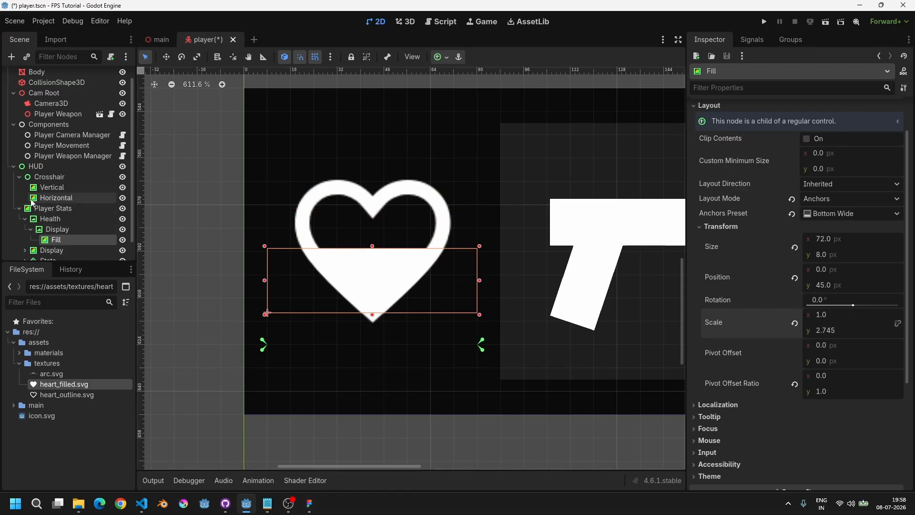
# Step: Collapse Player Stats in the scene tree and save the scene
pyautogui.click(19, 208)
pyautogui.click(39, 245)
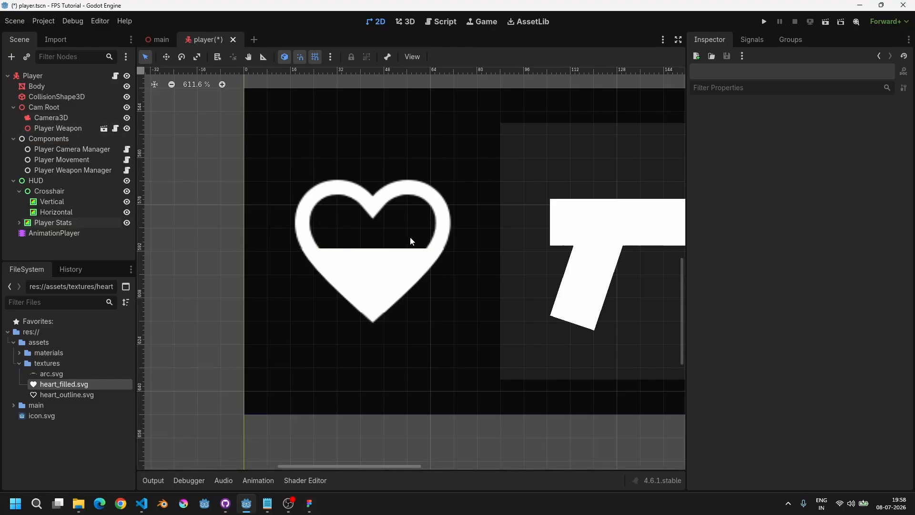
pyautogui.hotkey('ctrl', 's')
# Step: Inspect the Player Camera Manager, Player Movement and Player Weapon Manager component nodes
pyautogui.hscroll(2, 430, 228)
pyautogui.moveTo(485, 221); pyautogui.dragTo(470, 228, button='middle')
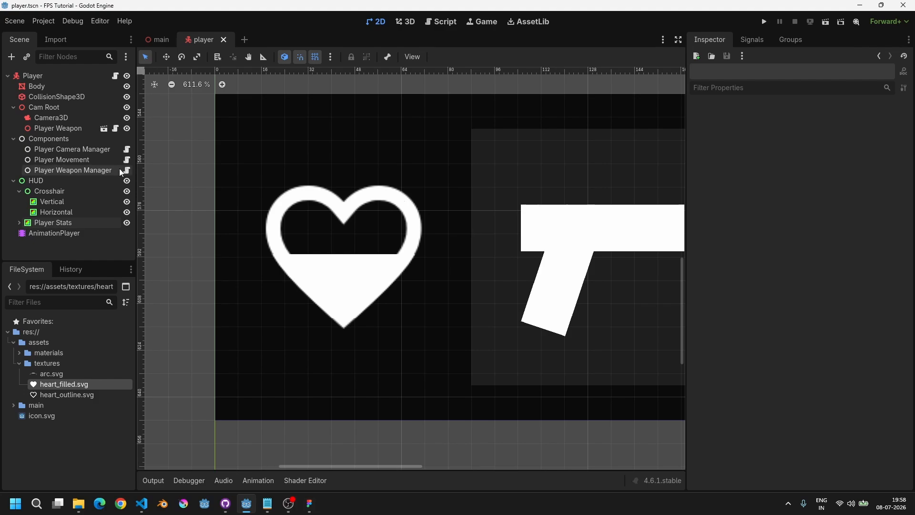
pyautogui.click(76, 169)
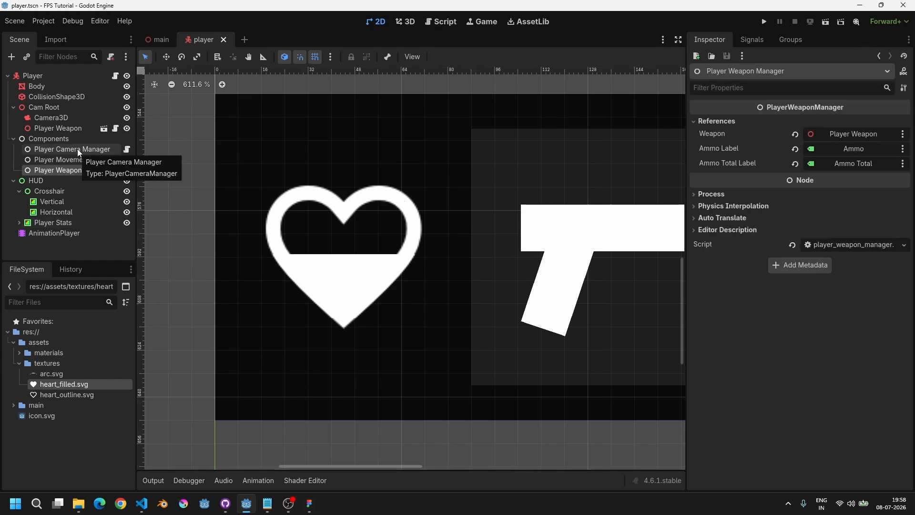
pyautogui.click(78, 149)
pyautogui.click(79, 162)
pyautogui.click(79, 170)
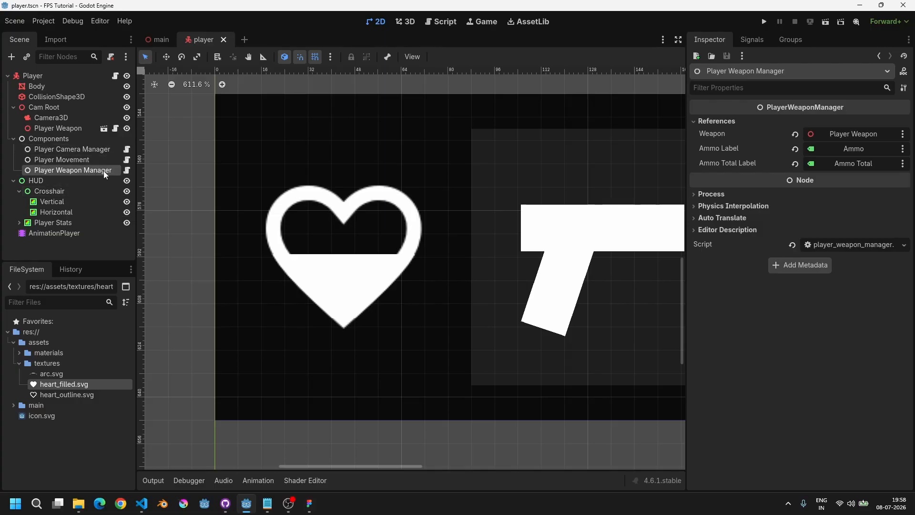
# Step: Create a new script named player_health_manager.gd in the main/player/components folder
pyautogui.doubleClick(49, 363)
pyautogui.doubleClick(51, 375)
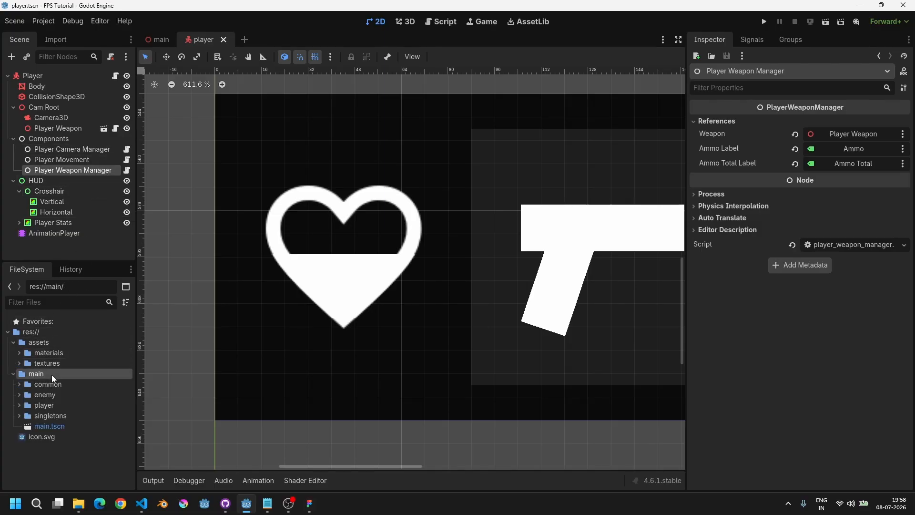
pyautogui.doubleClick(53, 404)
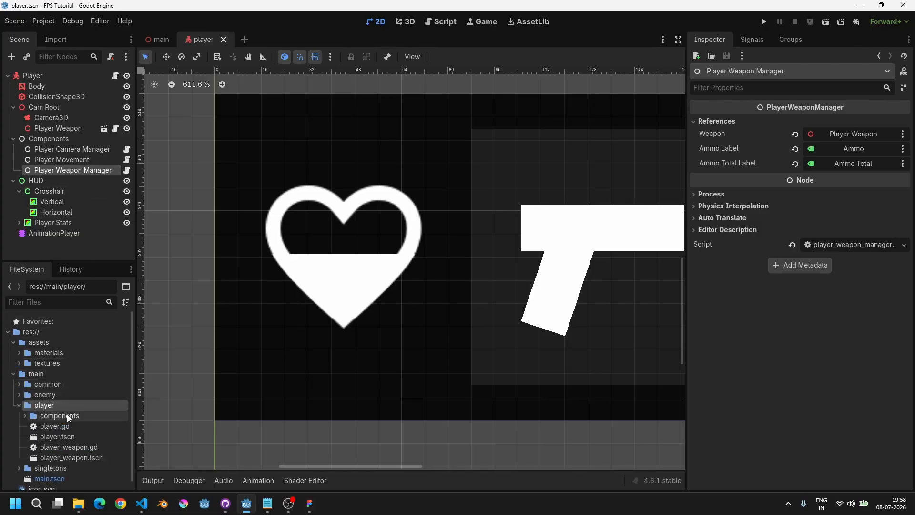
pyautogui.doubleClick(66, 415)
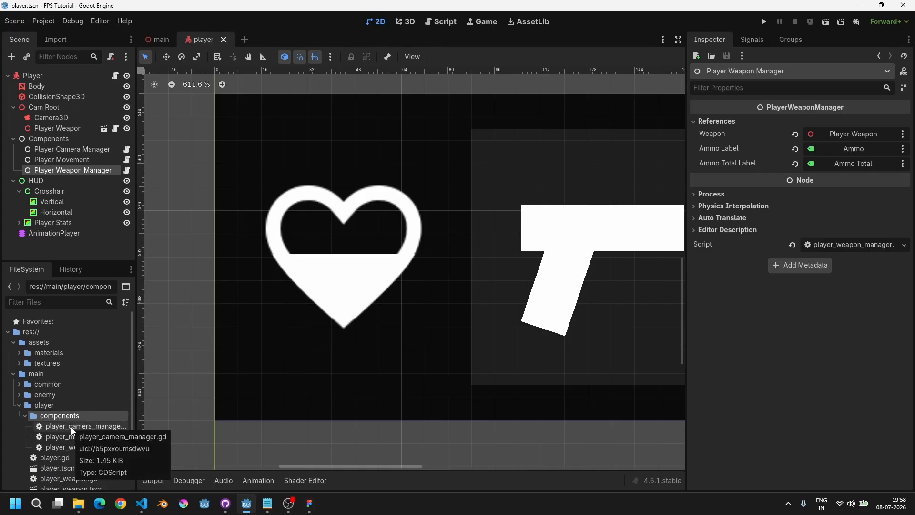
pyautogui.rightClick(65, 425)
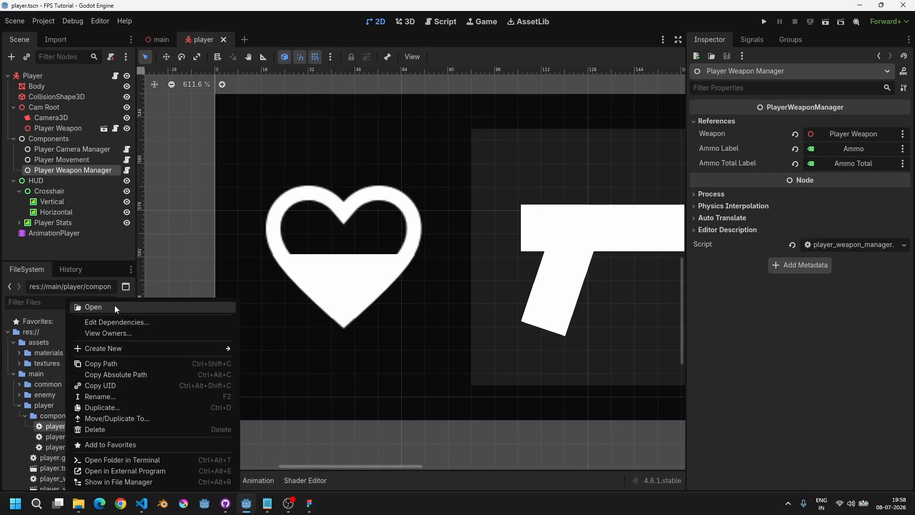
pyautogui.press('Escape')
pyautogui.rightClick(56, 417)
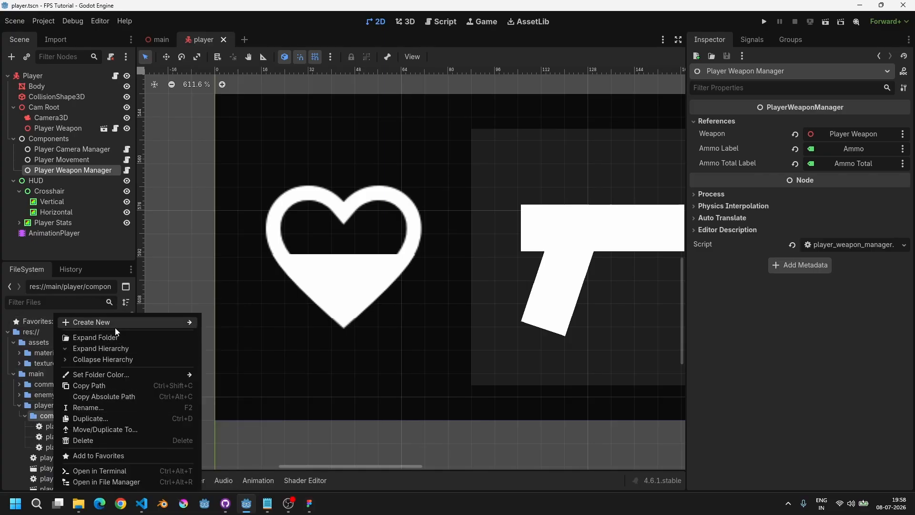
pyautogui.moveTo(116, 327)
pyautogui.click(239, 346)
pyautogui.write('player')
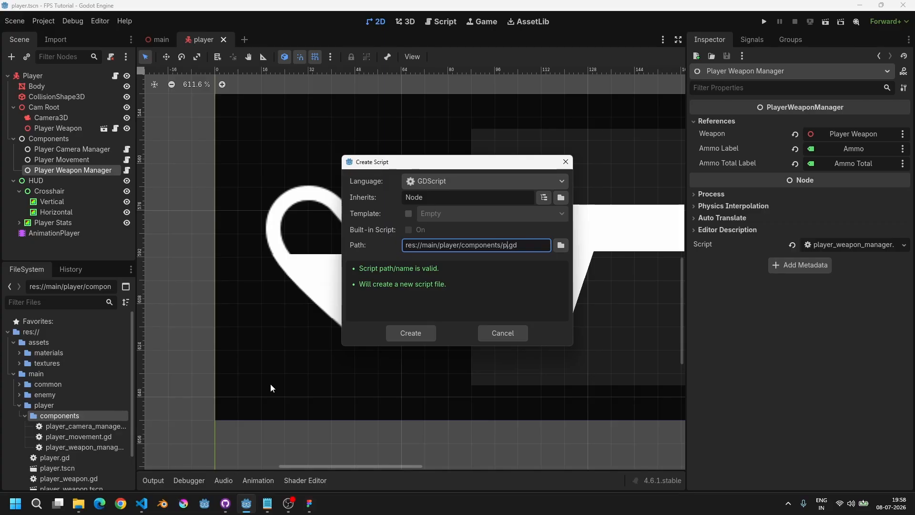
pyautogui.write('_health_manager')
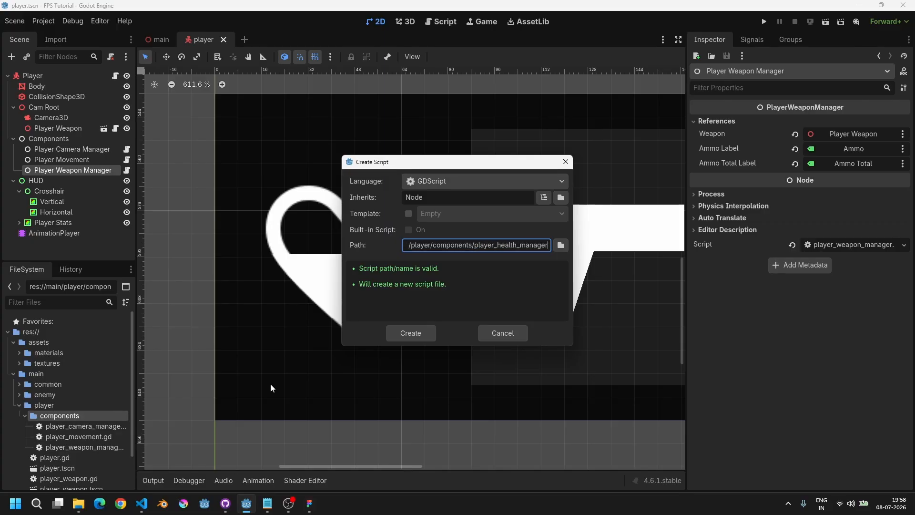
pyautogui.press('Return')
# Step: Declare the script's class_name as PlayerHealthManager and save it
pyautogui.press('Down')
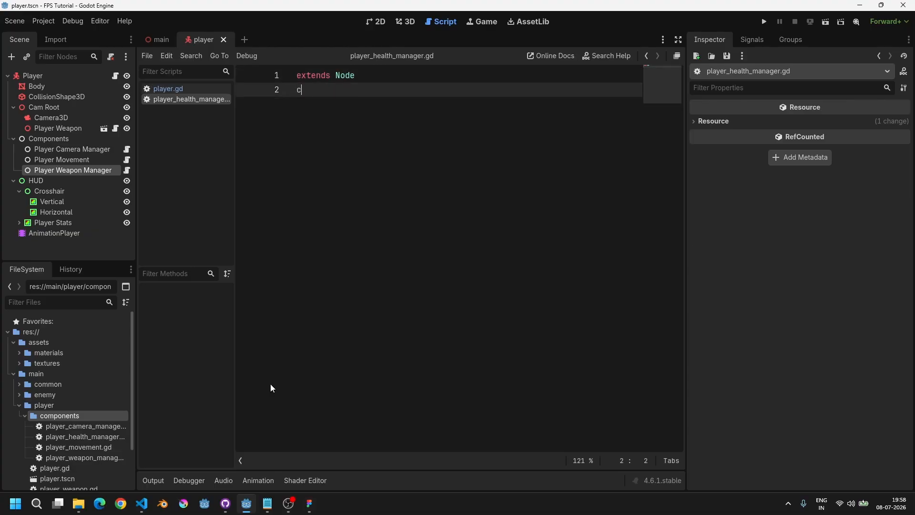
pyautogui.write('class_name Pla')
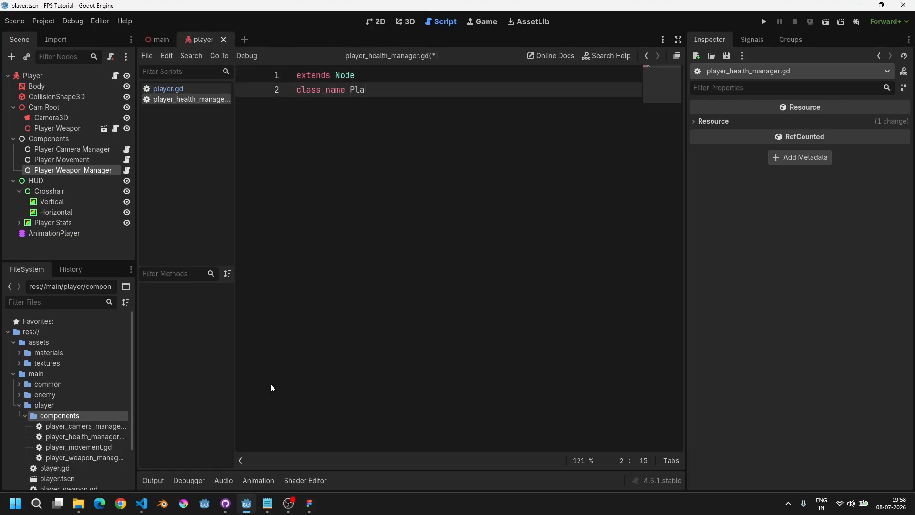
pyautogui.write('yerHealthManager')
pyautogui.hotkey('ctrl', 's')
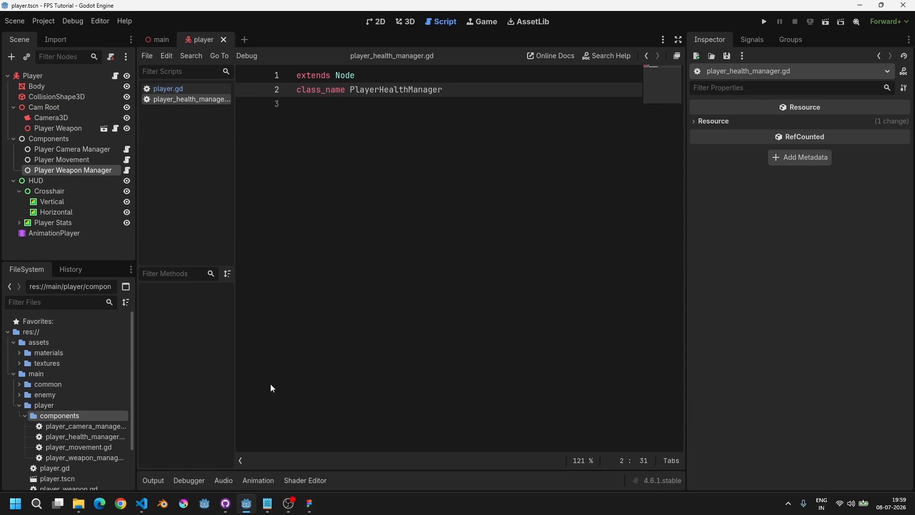
# Step: Add a Node under Components, rename it Player Health Manager, attach player_health_manager.gd to it and save the scene
pyautogui.click(64, 140)
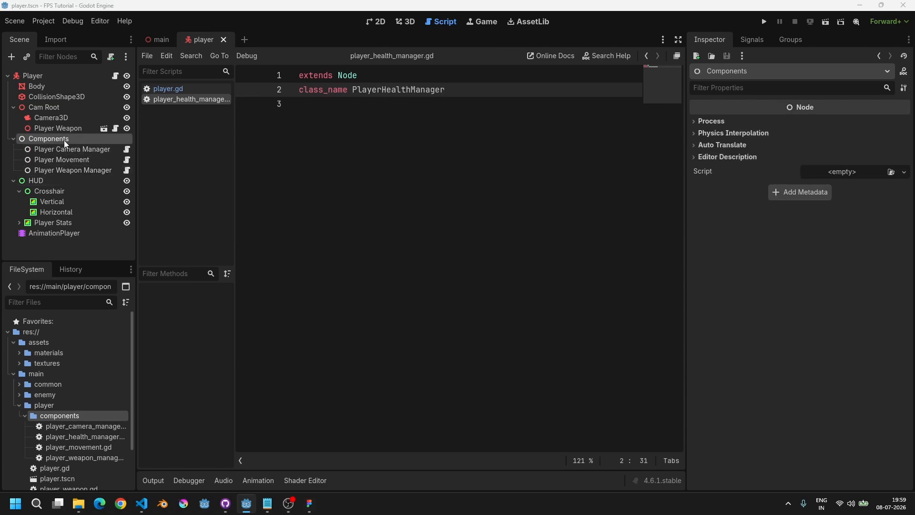
pyautogui.hotkey('ctrl', 'a')
pyautogui.click(345, 151)
pyautogui.click(374, 411)
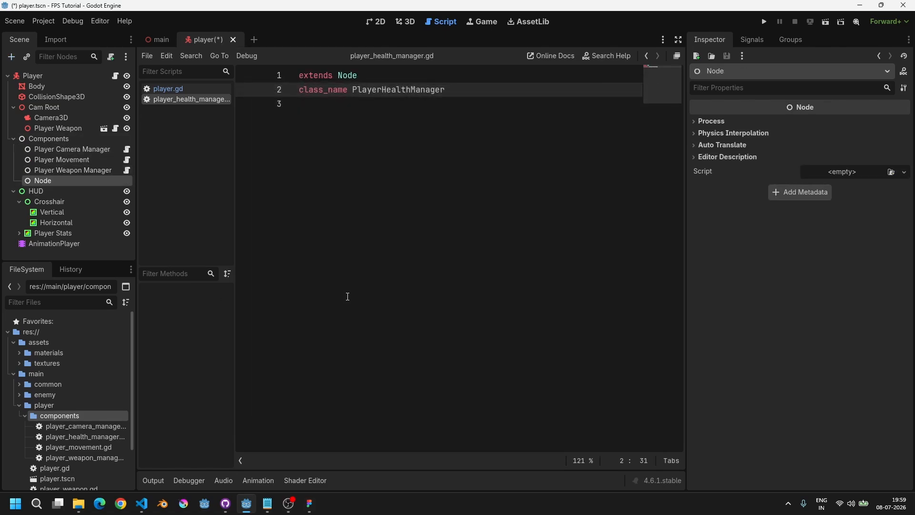
pyautogui.press('F2')
pyautogui.write('Pla')
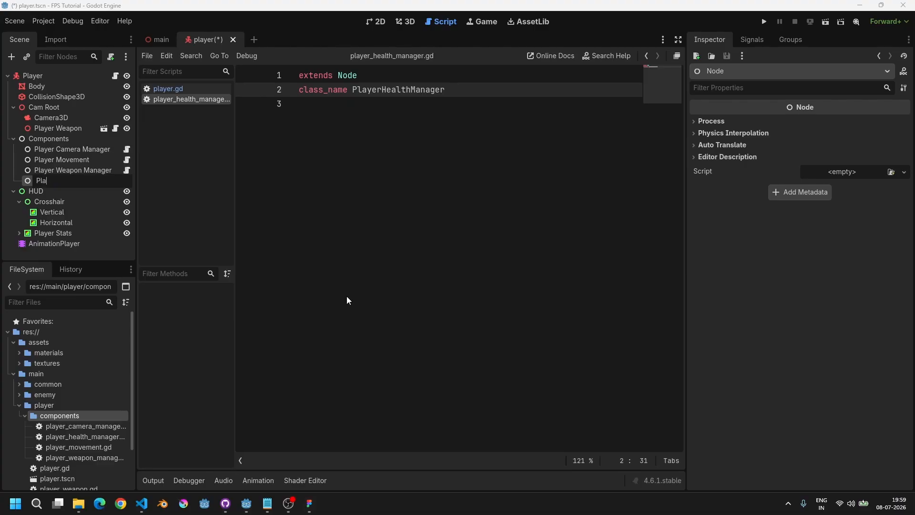
pyautogui.write('yer Health Manager')
pyautogui.press('Return')
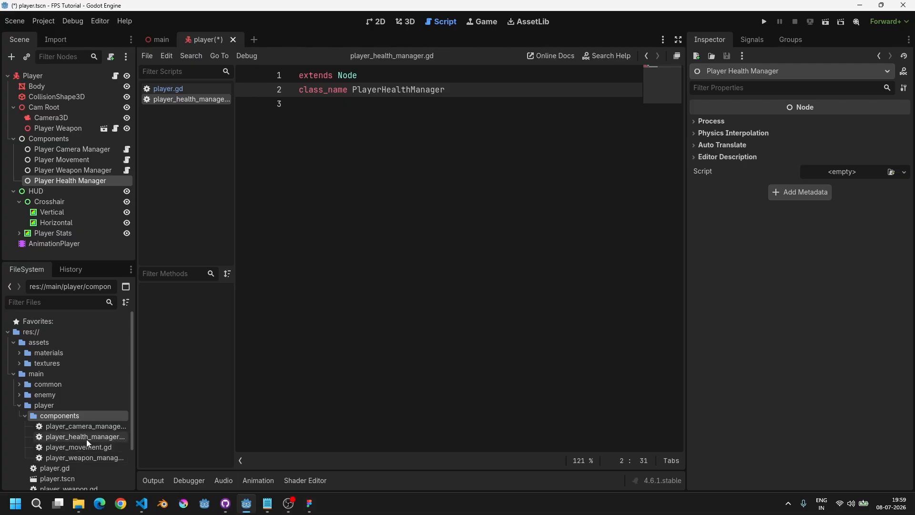
pyautogui.moveTo(86, 438)
pyautogui.mouseDown()
pyautogui.moveTo(62, 207)
pyautogui.moveTo(74, 183)
pyautogui.mouseUp()
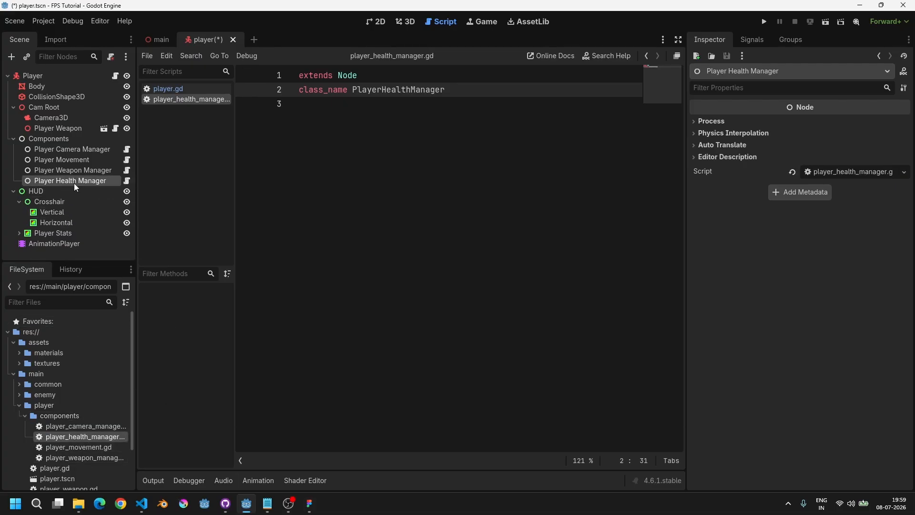
pyautogui.hotkey('ctrl', 's')
# Step: In player.gd, add an exported health_mg variable of type PlayerHealthManager to the Components group and save
pyautogui.click(168, 89)
pyautogui.click(523, 160)
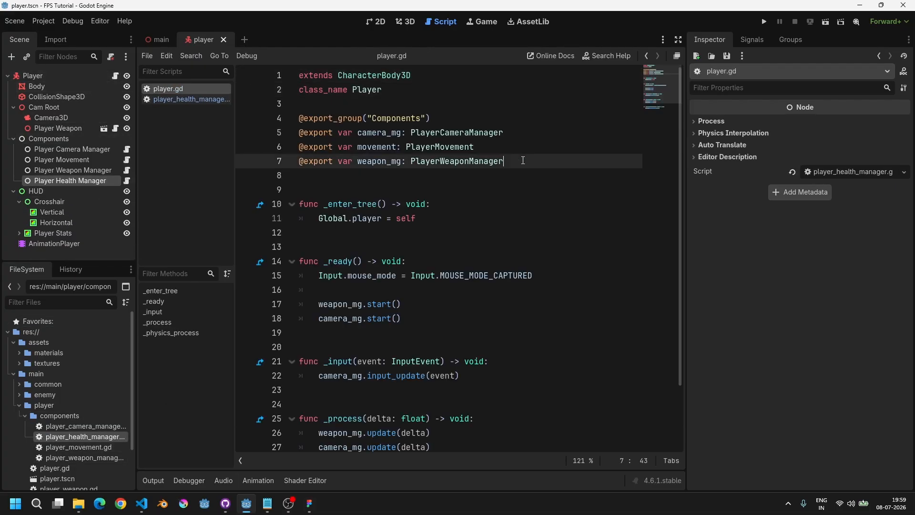
pyautogui.press('Return')
pyautogui.write('@expo')
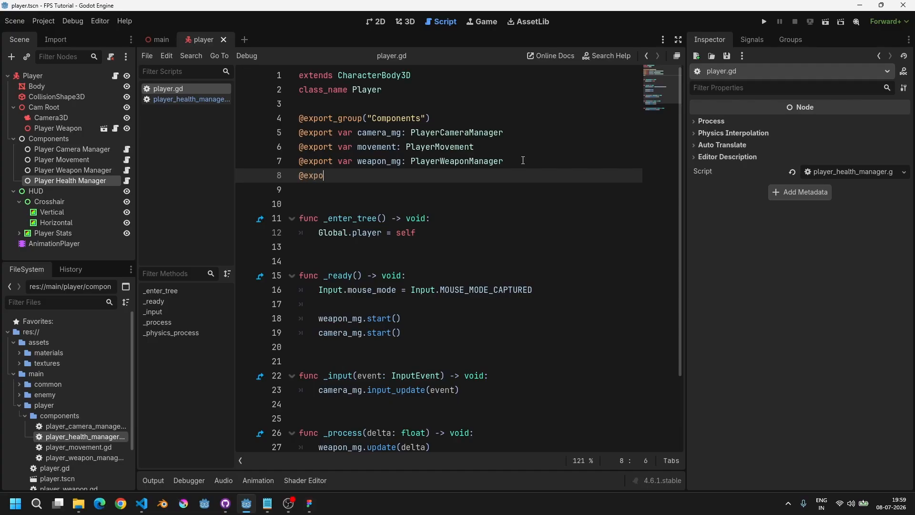
pyautogui.write('rt var pla')
pyautogui.hotkey('ctrl', 'shift', 'Left')
pyautogui.write('health_mg: PlayerH')
pyautogui.press('Return')
pyautogui.hotkey('ctrl', 's')
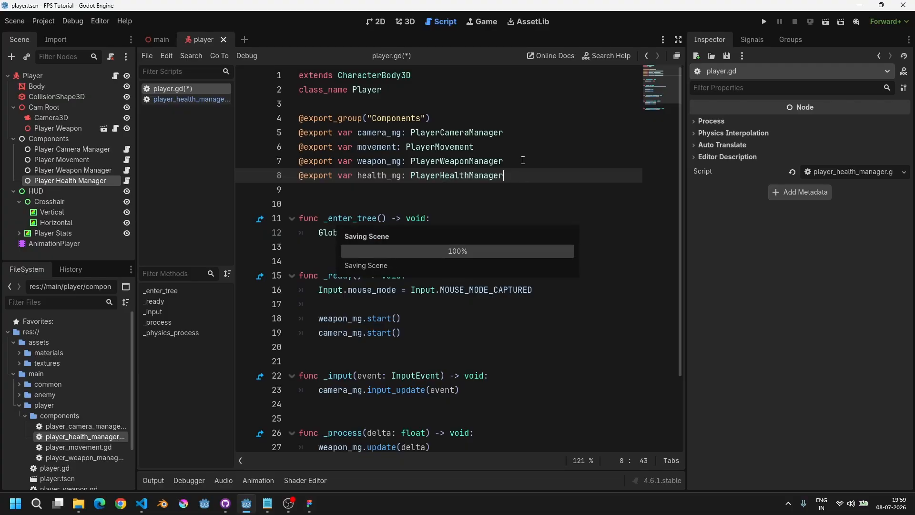
# Step: Assign the Player Health Manager node to the Player's Health Mg property
pyautogui.click(52, 75)
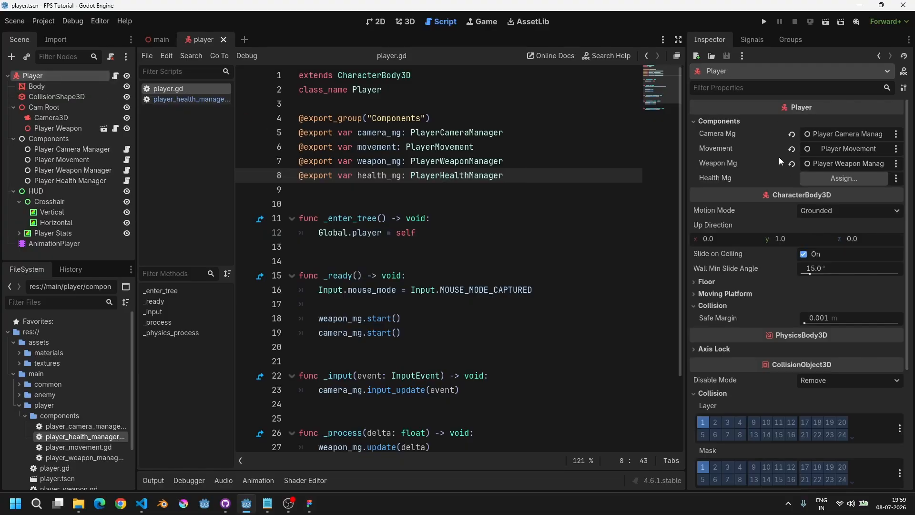
pyautogui.click(844, 178)
pyautogui.doubleClick(451, 159)
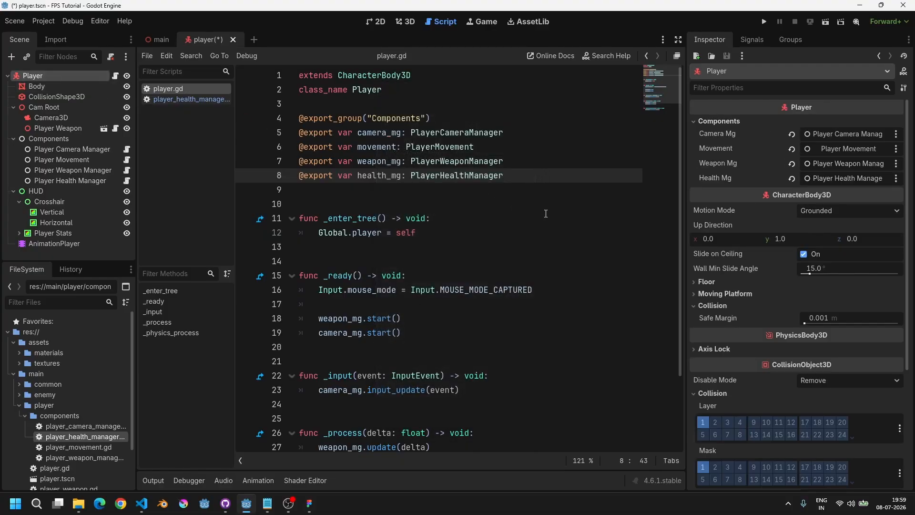
# Step: In player_health_manager.gd, add an exported variable player of type Player and save
pyautogui.click(165, 99)
pyautogui.click(317, 126)
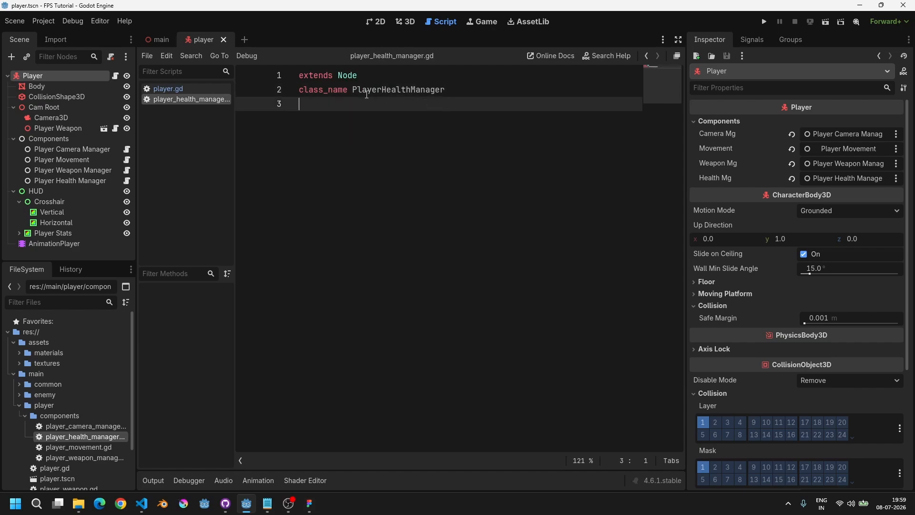
pyautogui.doubleClick(364, 89)
pyautogui.click(351, 108)
pyautogui.press('Return')
pyautogui.write('@export v')
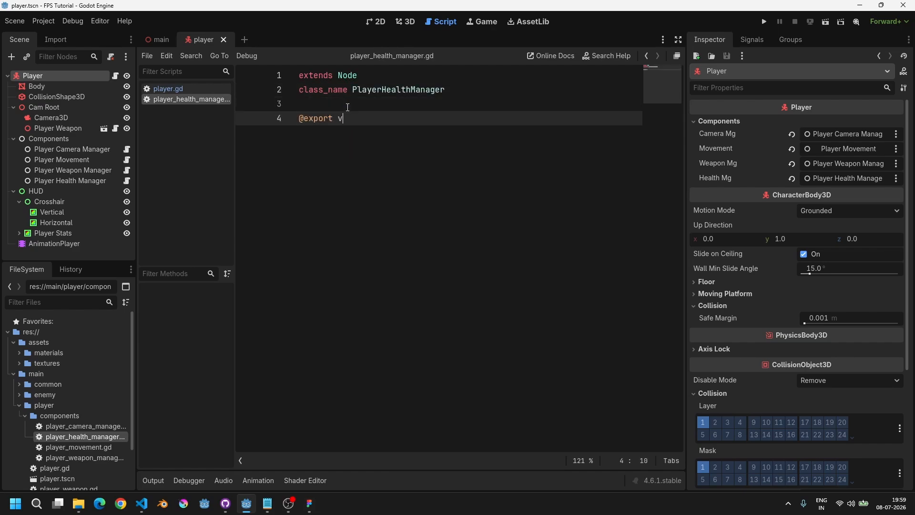
pyautogui.write('ar player: Player')
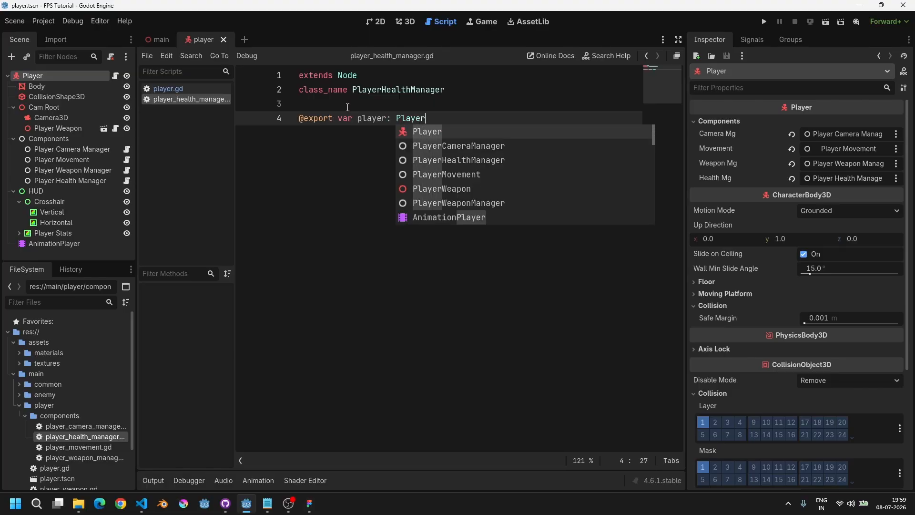
pyautogui.press('Home')
pyautogui.press('End')
pyautogui.press('Home')
pyautogui.press('End')
pyautogui.hotkey('ctrl', 's')
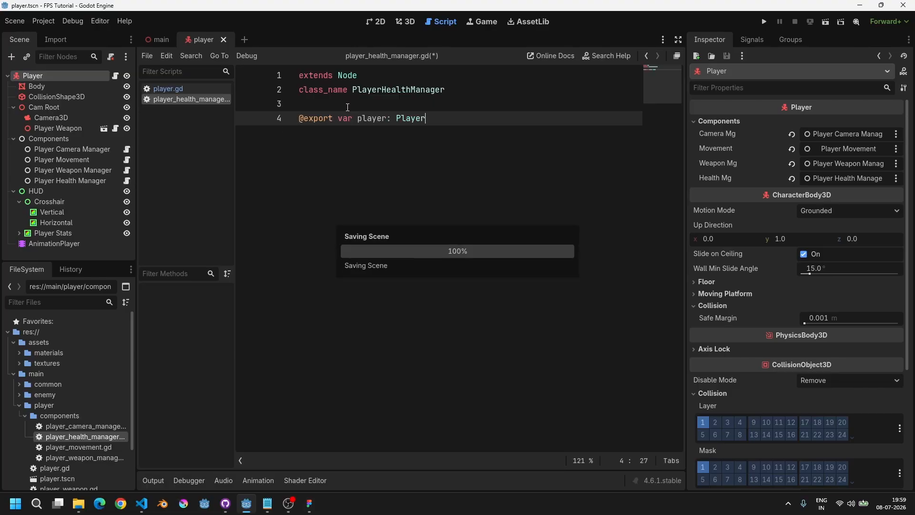
pyautogui.hotkey('ctrl', 'Left')
pyautogui.hotkey('ctrl', 'Left')
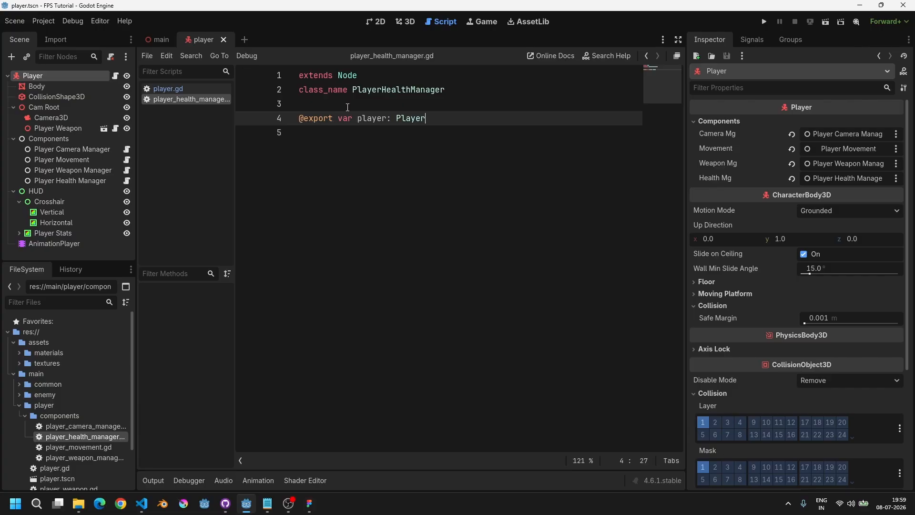
pyautogui.press('Return')
pyautogui.press('Return')
pyautogui.press('Return')
pyautogui.write('func')
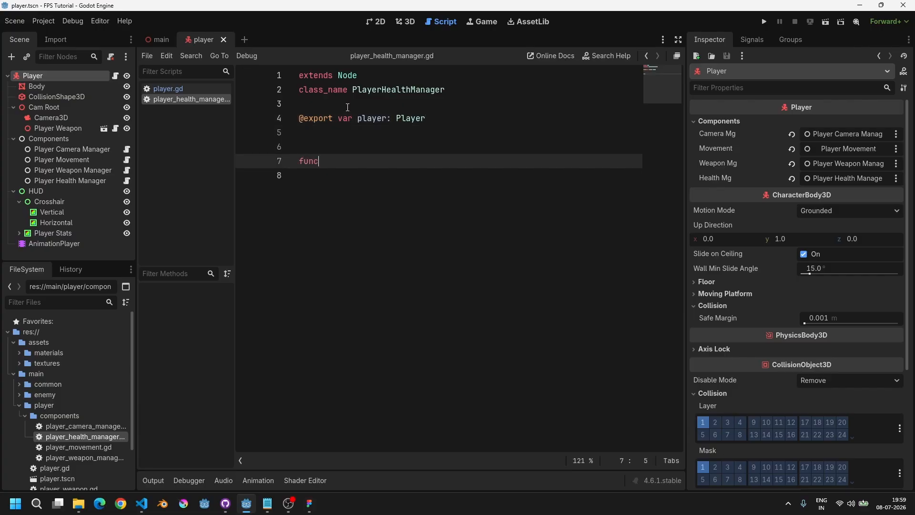
pyautogui.press('BackSpace')
pyautogui.press('BackSpace')
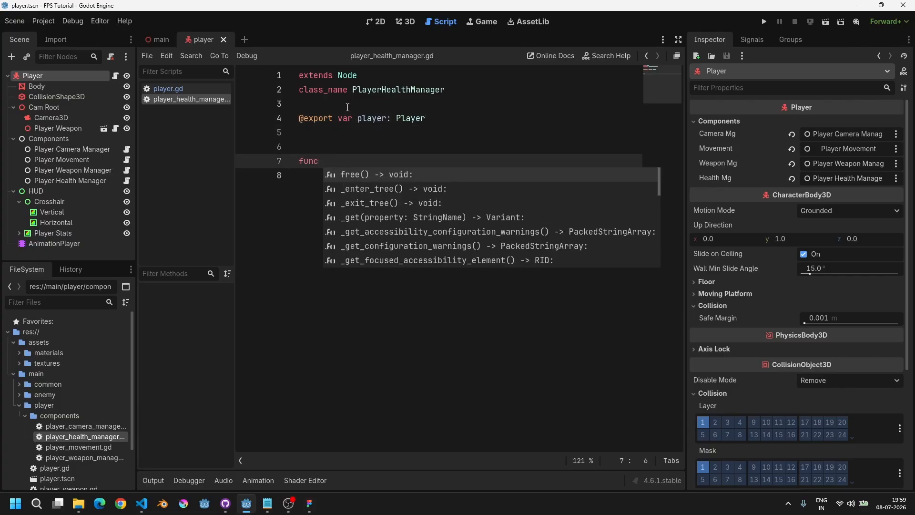
pyautogui.press('BackSpace')
pyautogui.press('BackSpace')
pyautogui.press('BackSpace')
pyautogui.press('BackSpace')
pyautogui.press('BackSpace')
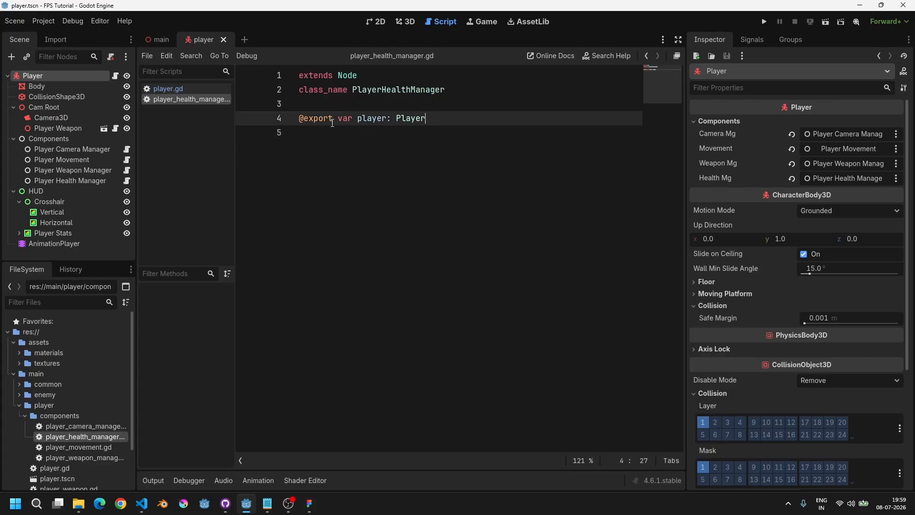
# Step: Copy the References export group with the player variable from player_camera_manager.gd into player_health_manager.gd
pyautogui.moveTo(332, 123); pyautogui.dragTo(299, 119)
pyautogui.doubleClick(369, 119)
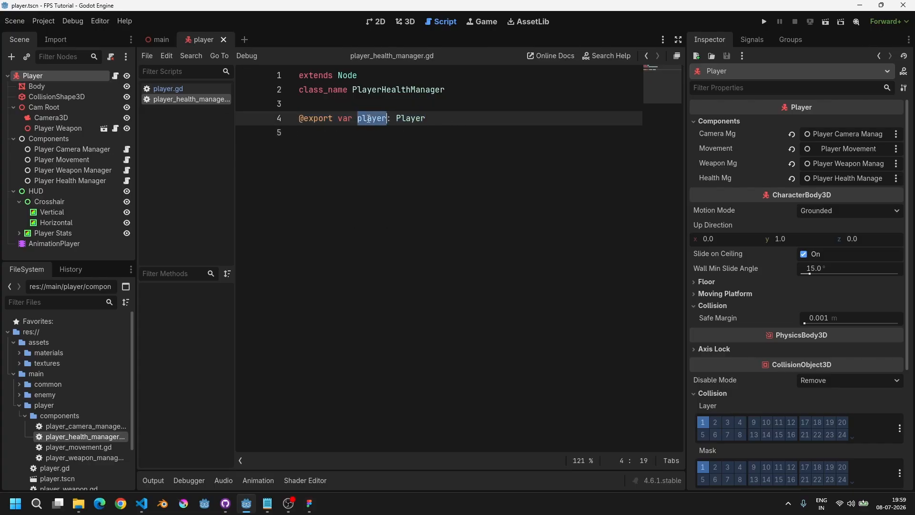
pyautogui.click(445, 119)
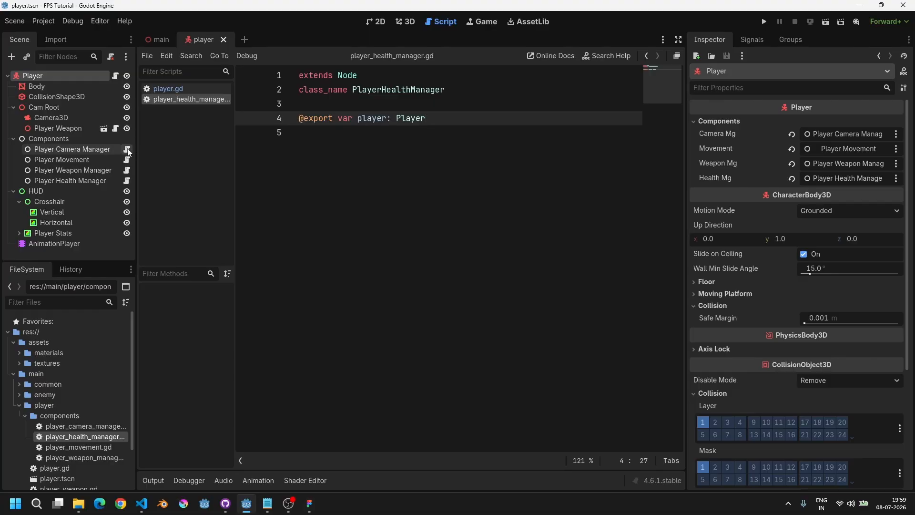
pyautogui.click(127, 149)
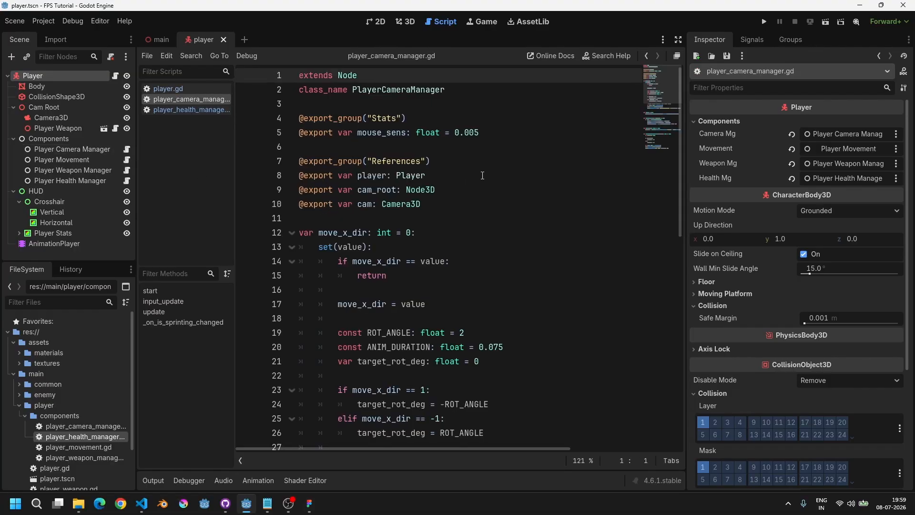
pyautogui.moveTo(426, 175); pyautogui.dragTo(267, 159)
pyautogui.hotkey('ctrl', 'c')
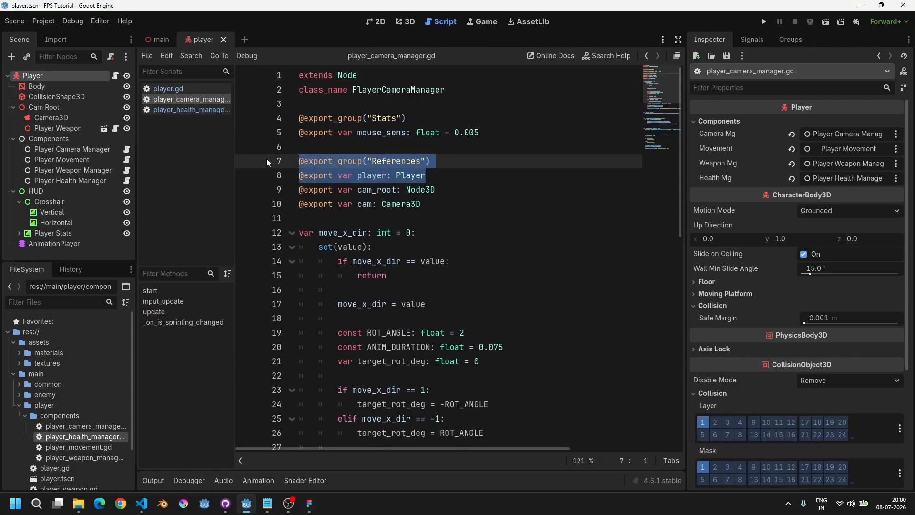
pyautogui.click(209, 109)
pyautogui.moveTo(425, 119); pyautogui.dragTo(298, 118)
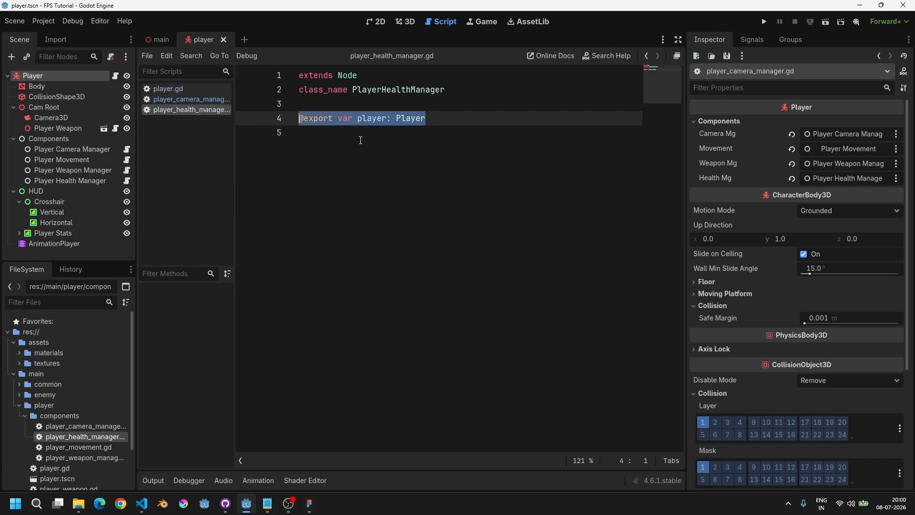
pyautogui.hotkey('ctrl', 'v')
pyautogui.tripleClick(381, 136)
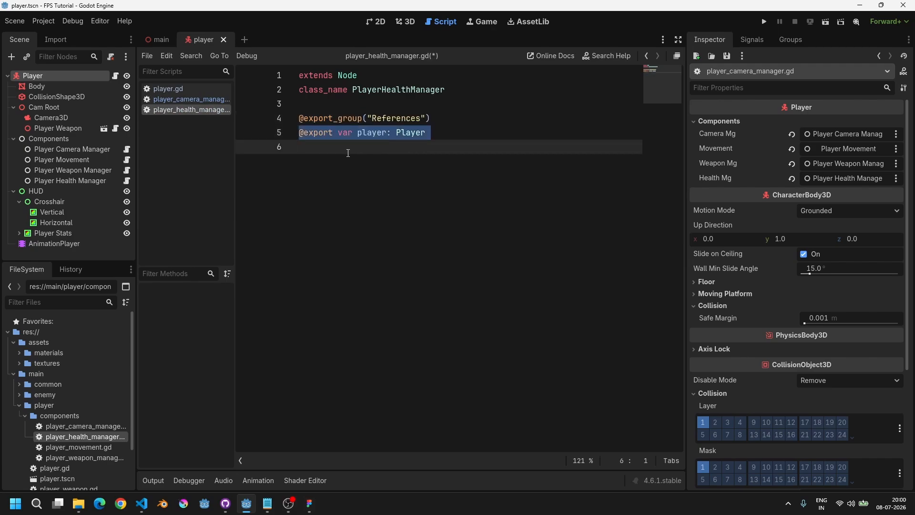
pyautogui.click(324, 145)
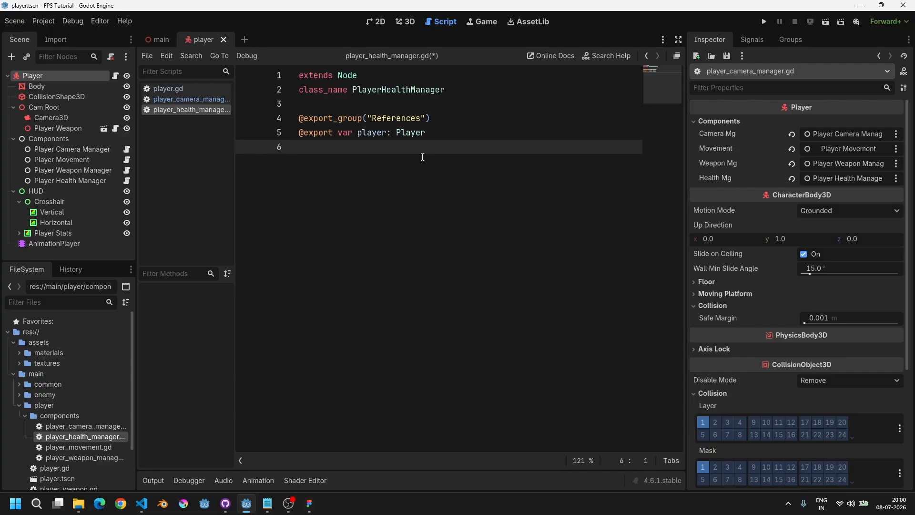
# Step: In player_health_manager.gd, add an exported health_fill variable of type ColorRect above the References group
pyautogui.press('Return')
pyautogui.press('Return')
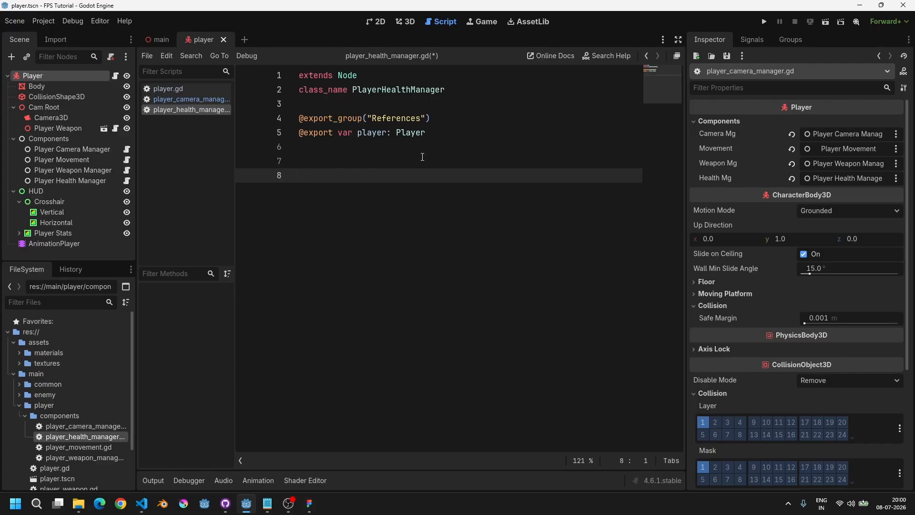
pyautogui.press('BackSpace')
pyautogui.press('BackSpace')
pyautogui.press('BackSpace')
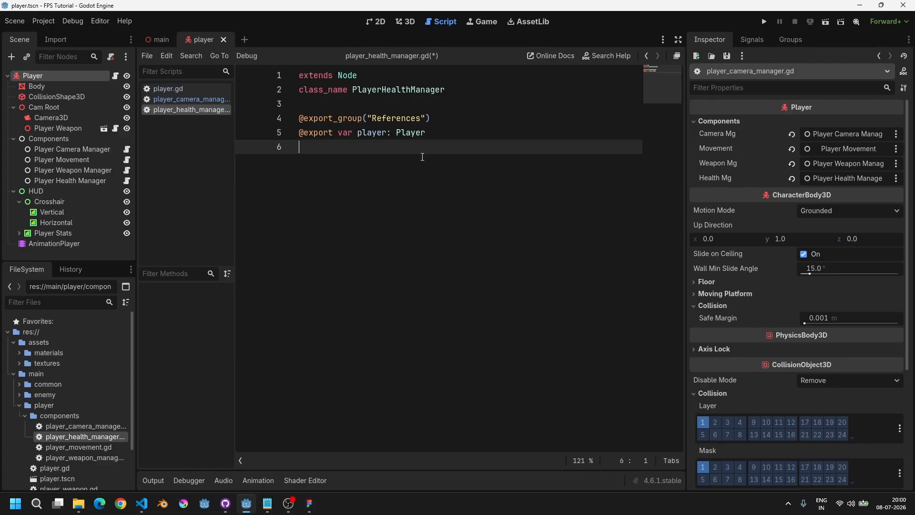
pyautogui.press('Up')
pyautogui.press('Up')
pyautogui.press('Return')
pyautogui.press('Return')
pyautogui.press('Up')
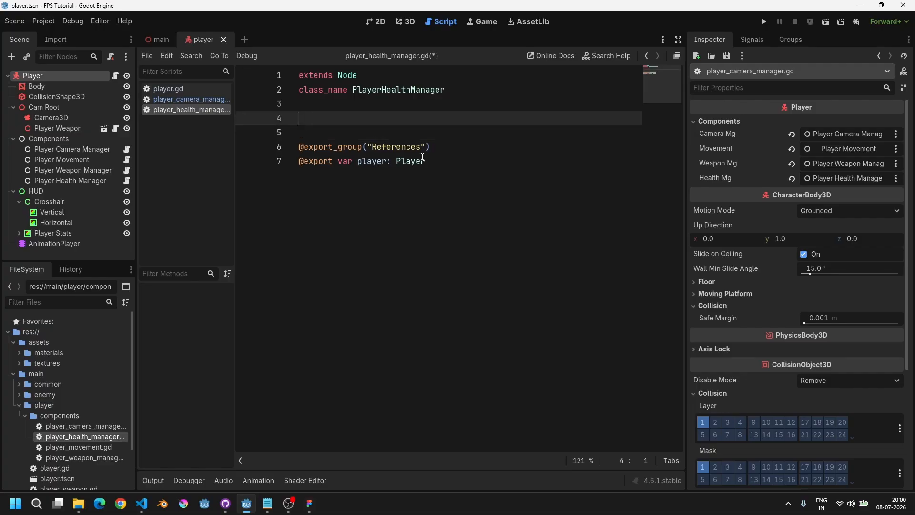
pyautogui.write('@export var ')
pyautogui.write('fill')
pyautogui.write('g')
pyautogui.press('BackSpace')
pyautogui.write('health_fill: ColorR')
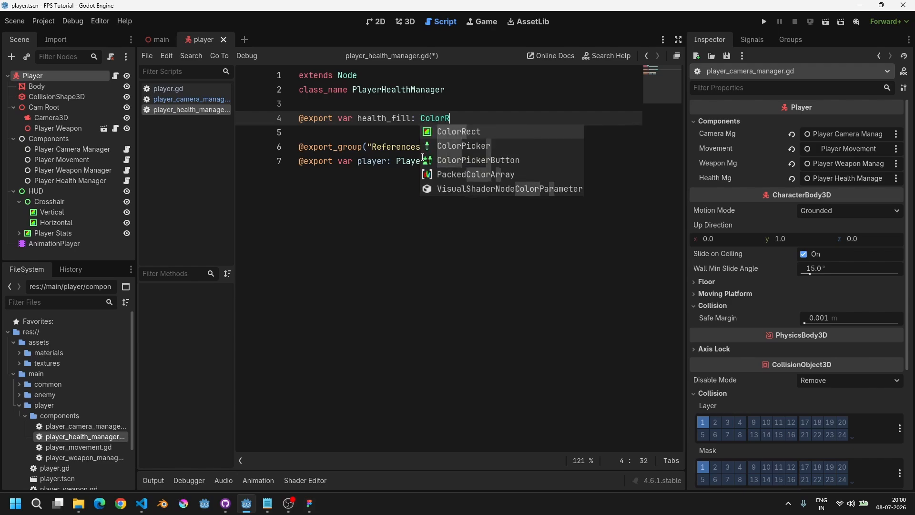
pyautogui.press('Return')
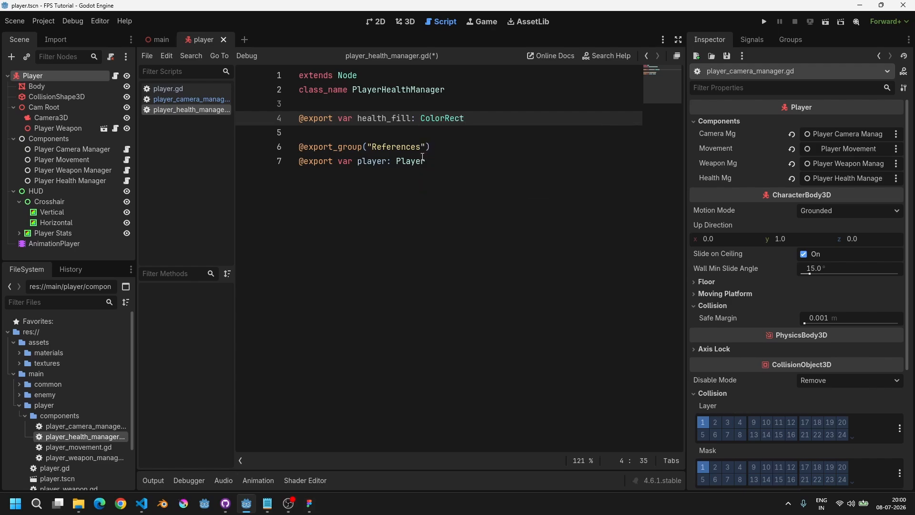
# Step: Place health_fill under a new export group named "UI" and save the script
pyautogui.press('Up')
pyautogui.press('Return')
pyautogui.write('@export_gro')
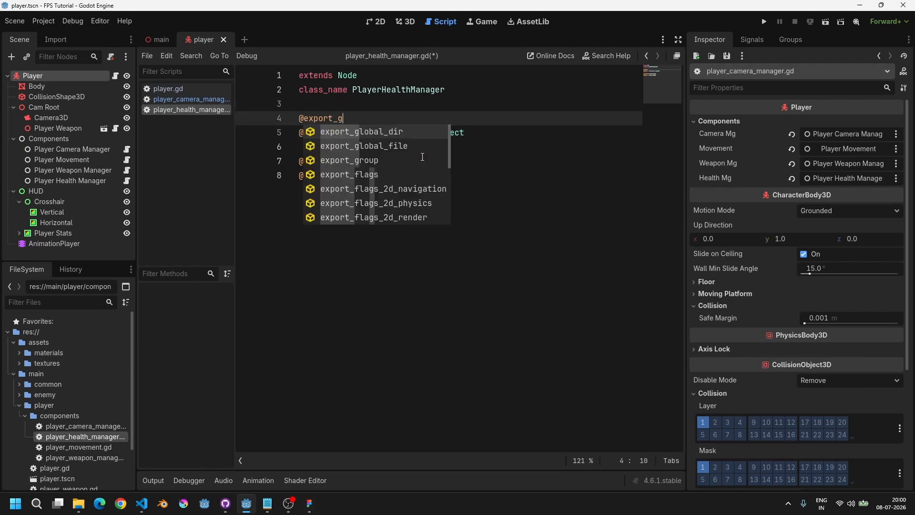
pyautogui.press('Return')
pyautogui.write('"UI')
pyautogui.press('End')
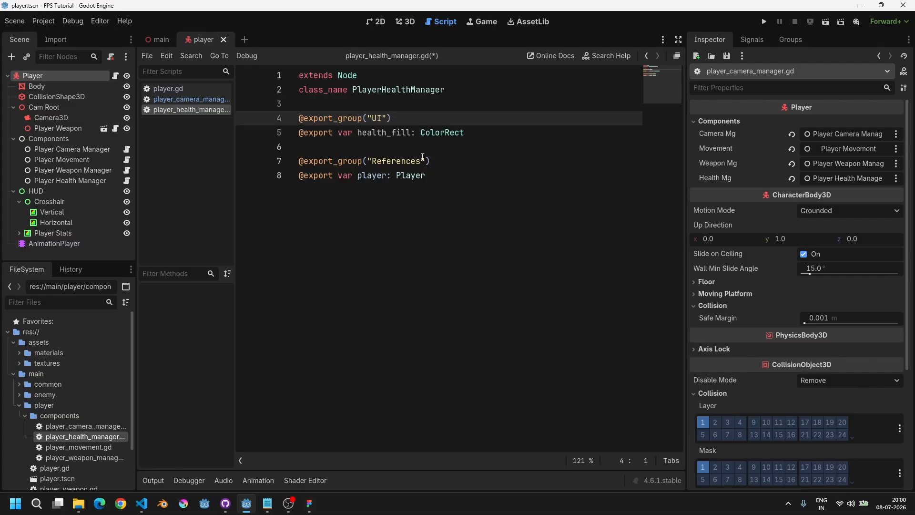
pyautogui.hotkey('ctrl', 's')
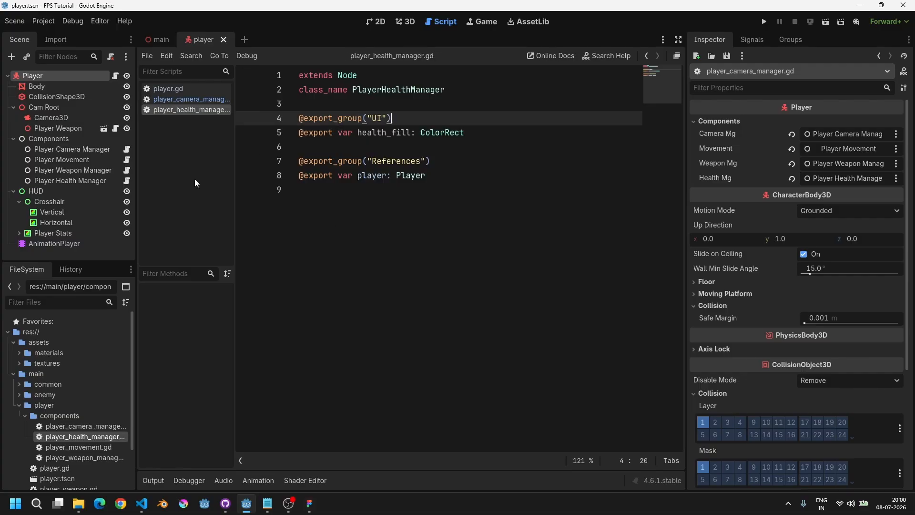
# Step: On the Player Health Manager node, assign the Player node to Player and the HUD health Fill node to Health Fill
pyautogui.click(70, 180)
pyautogui.click(725, 133)
pyautogui.click(715, 121)
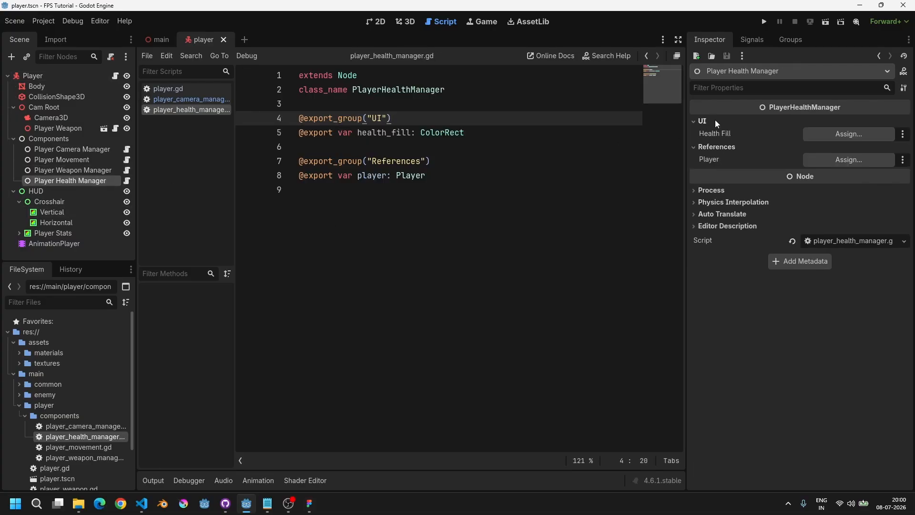
pyautogui.click(835, 160)
pyautogui.doubleClick(405, 138)
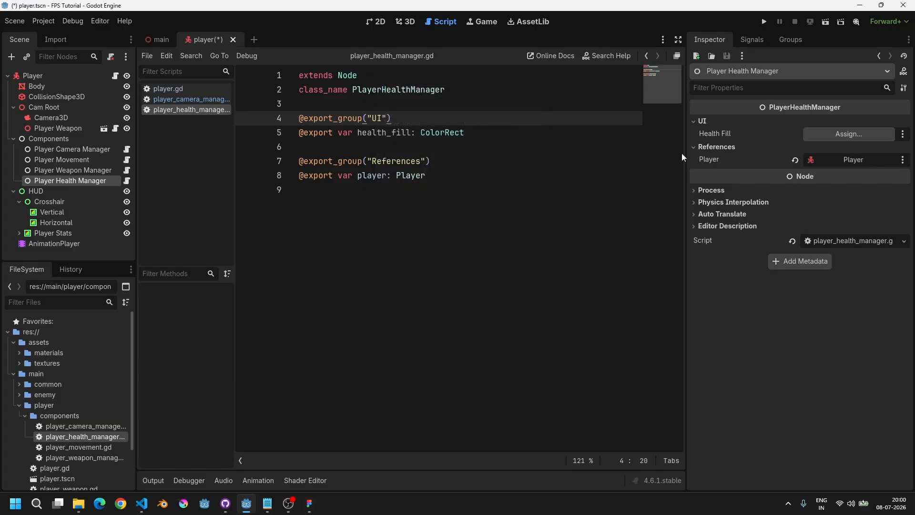
pyautogui.click(829, 135)
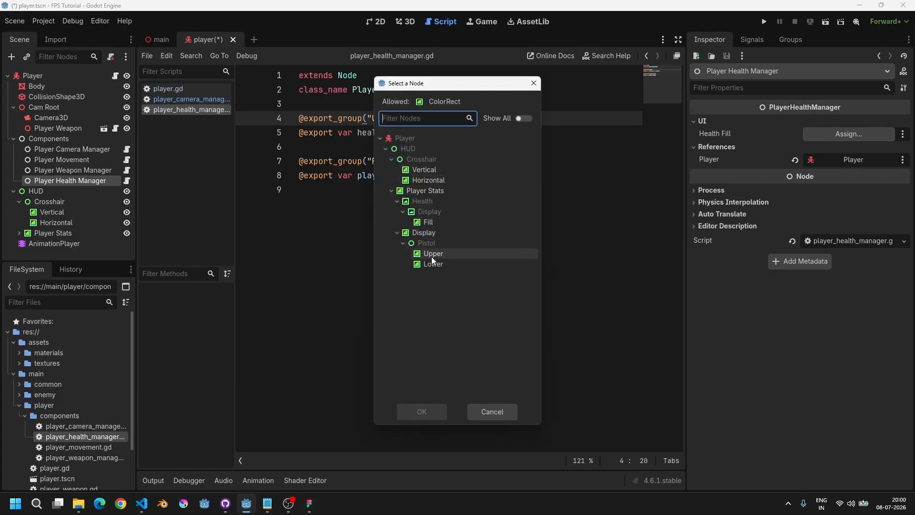
pyautogui.doubleClick(429, 223)
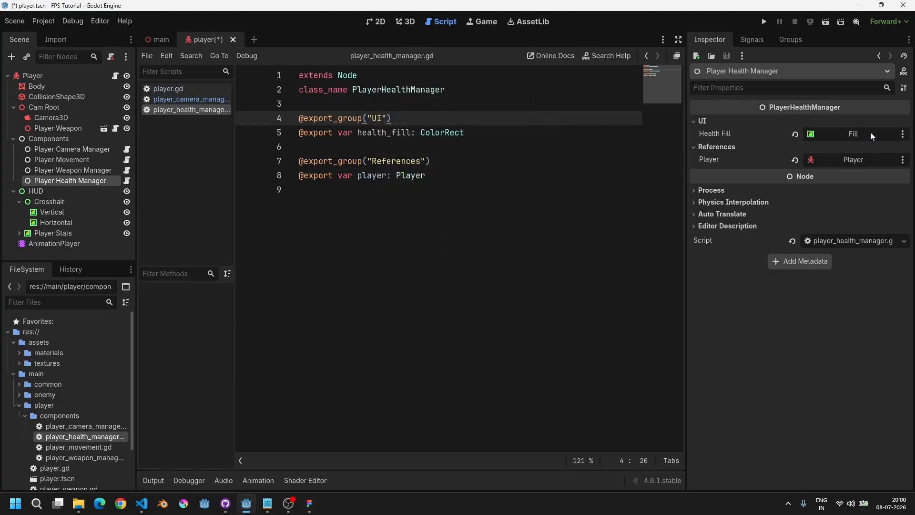
# Step: Add an _update_ui function returning void with a pass body, and save the script
pyautogui.click(448, 191)
pyautogui.press('Return')
pyautogui.press('Return')
pyautogui.press('Return')
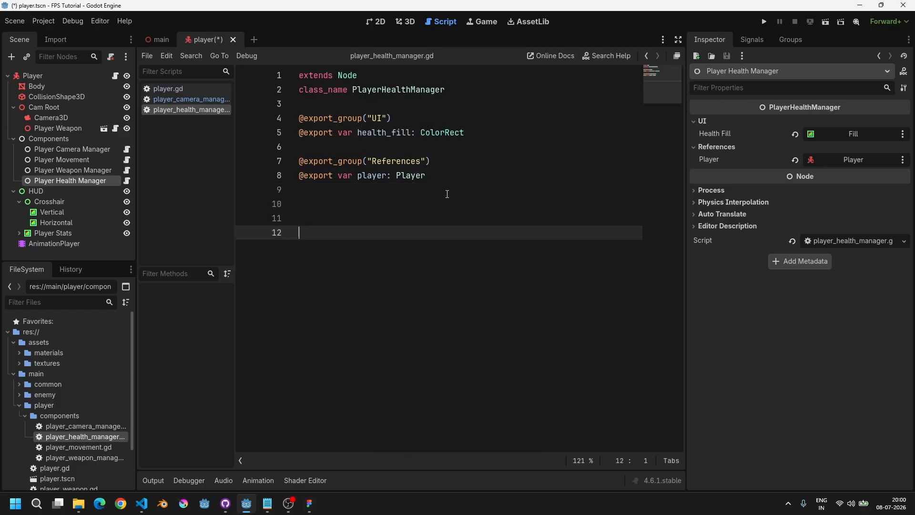
pyautogui.press('BackSpace')
pyautogui.write('func _')
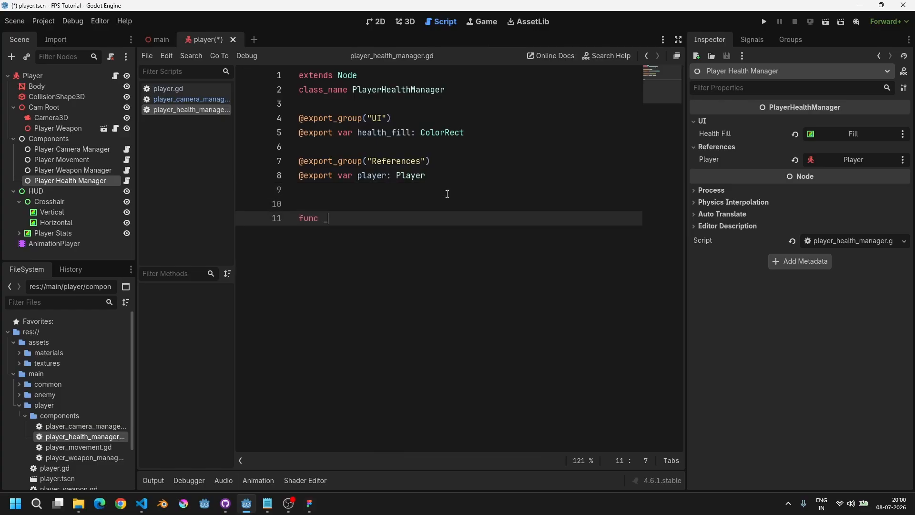
pyautogui.write('update_ui() -> void:')
pyautogui.press('Return')
pyautogui.write('pass')
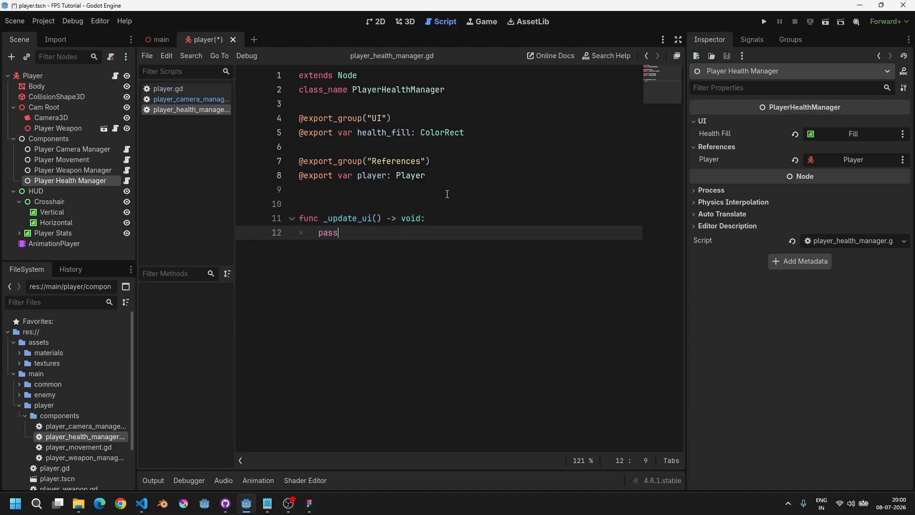
pyautogui.hotkey('shift', 'Home')
pyautogui.hotkey('ctrl', 's')
# Step: Open enemy.gd to review how its health variable is exported, then return to player_health_manager.gd
pyautogui.press('Up')
pyautogui.press('Up')
pyautogui.press('Up')
pyautogui.press('Up')
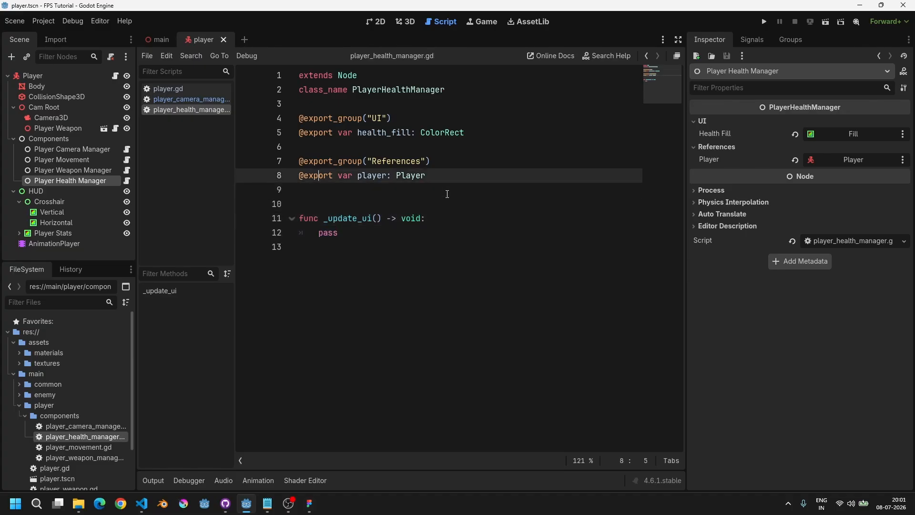
pyautogui.press('End')
pyautogui.press('Return')
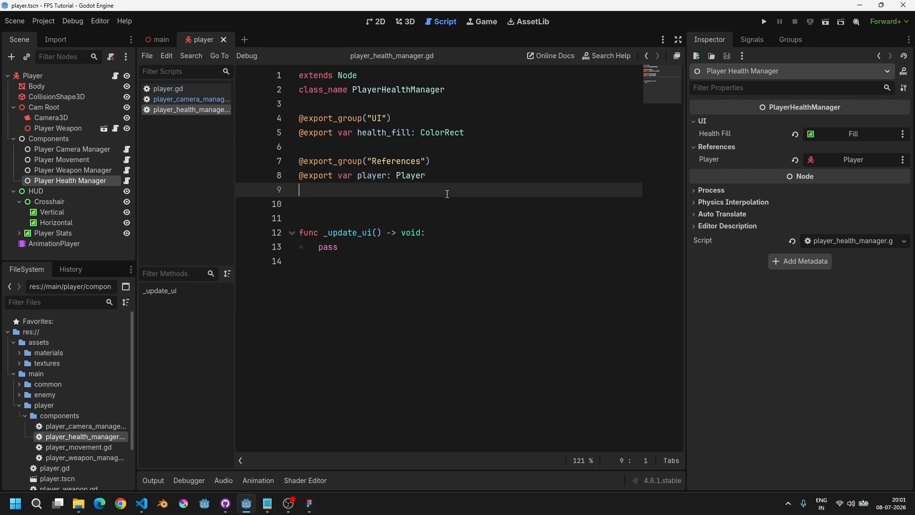
pyautogui.press('Return')
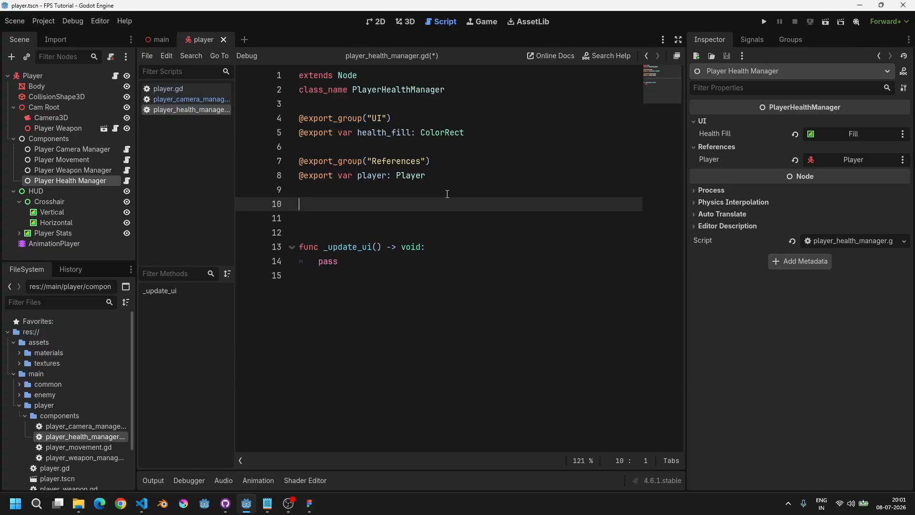
pyautogui.hotkey('ctrl', 'alt', 'o')
pyautogui.write('enemy')
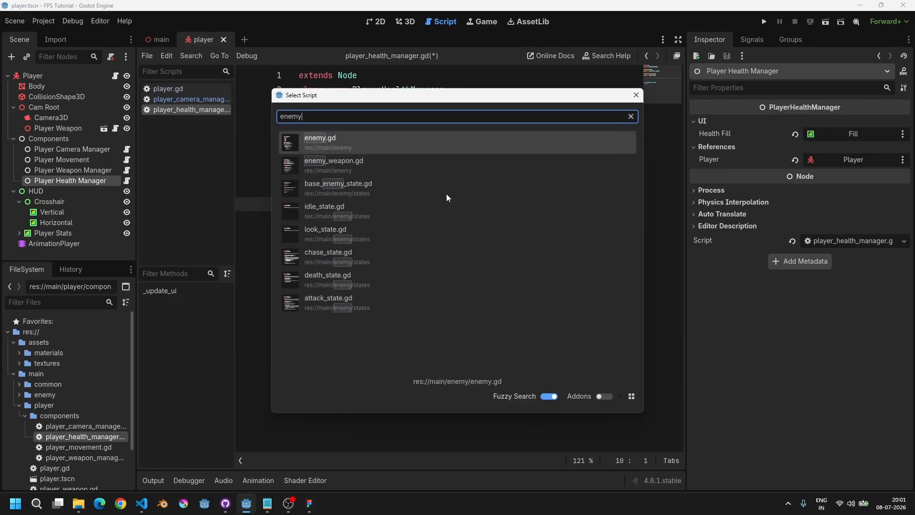
pyautogui.press('Return')
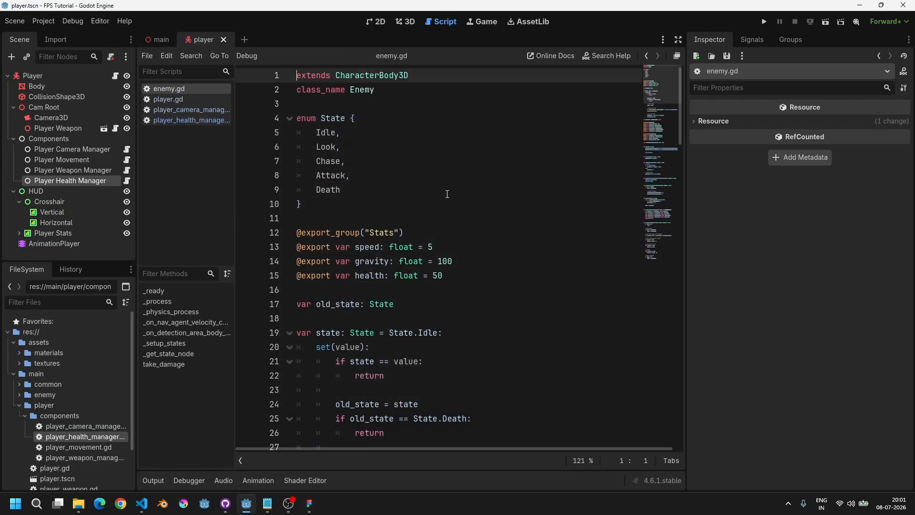
pyautogui.scroll(-1, 408, 216)
pyautogui.moveTo(513, 233); pyautogui.dragTo(270, 236)
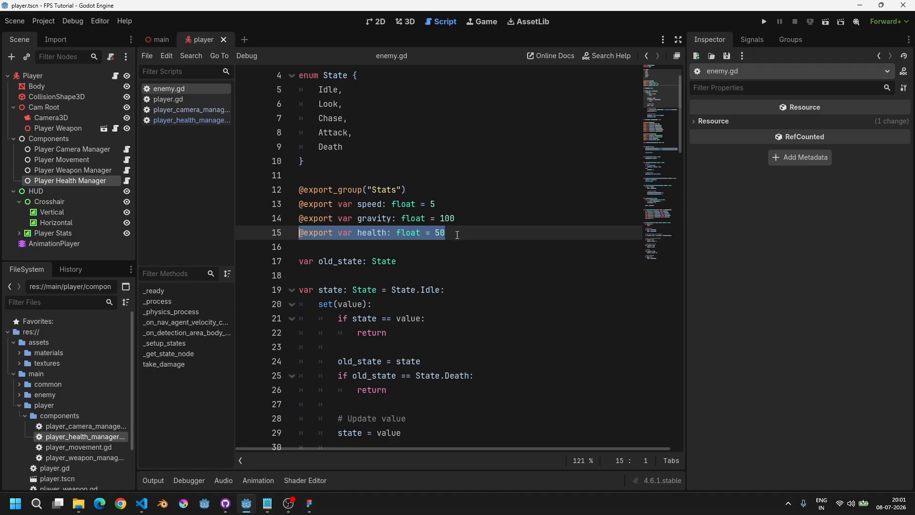
pyautogui.click(163, 101)
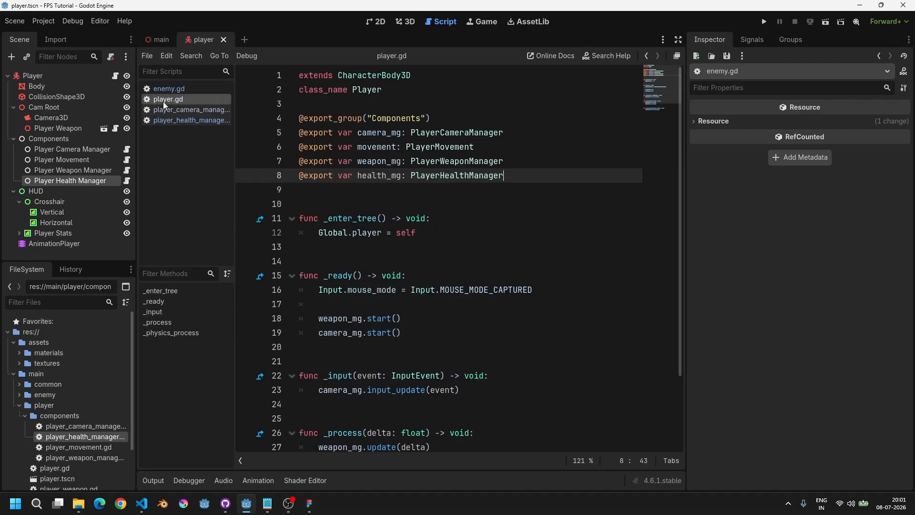
pyautogui.click(188, 119)
# Step: Declare a constant DEFAULT_HEALTH of type int equal to 100 below the exported variables
pyautogui.write('const')
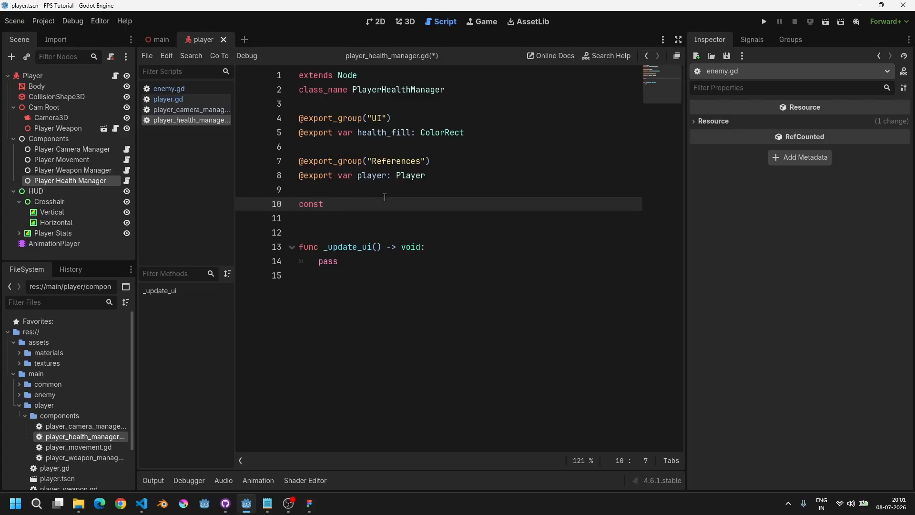
pyautogui.write(' int')
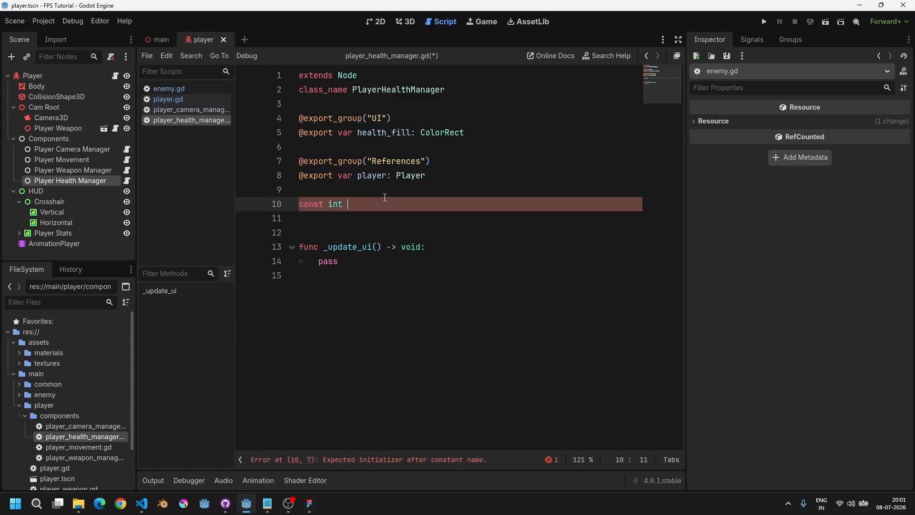
pyautogui.write(' DEFAULT_HEALTH:')
pyautogui.hotkey('ctrl', 'Left')
pyautogui.hotkey('ctrl', 'Left')
pyautogui.hotkey('ctrl', 'Right')
pyautogui.hotkey('ctrl', 'shift', 'Left')
pyautogui.press('BackSpace')
pyautogui.press('BackSpace')
pyautogui.press('End')
pyautogui.write('int = 100')
pyautogui.press('Home')
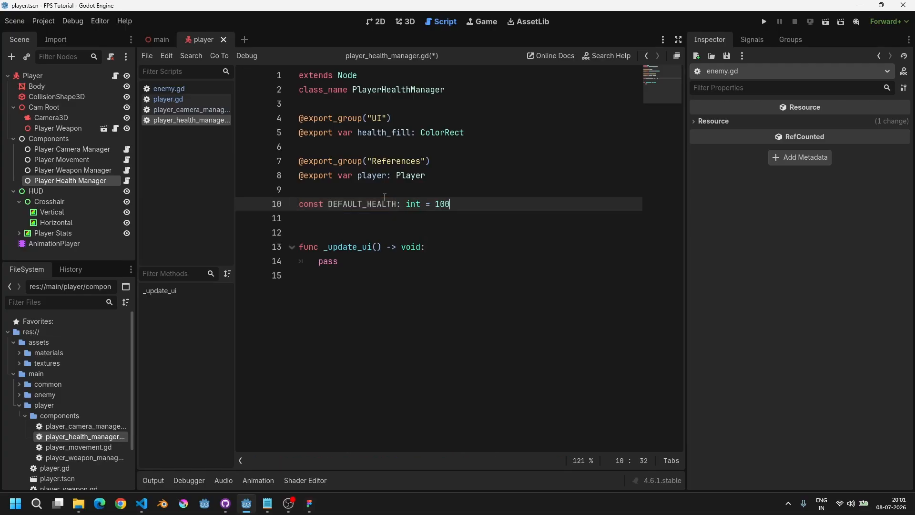
# Step: Add a health variable of type int initialised to DEFAULT_HEALTH and save the script
pyautogui.press('Return')
pyautogui.write('var')
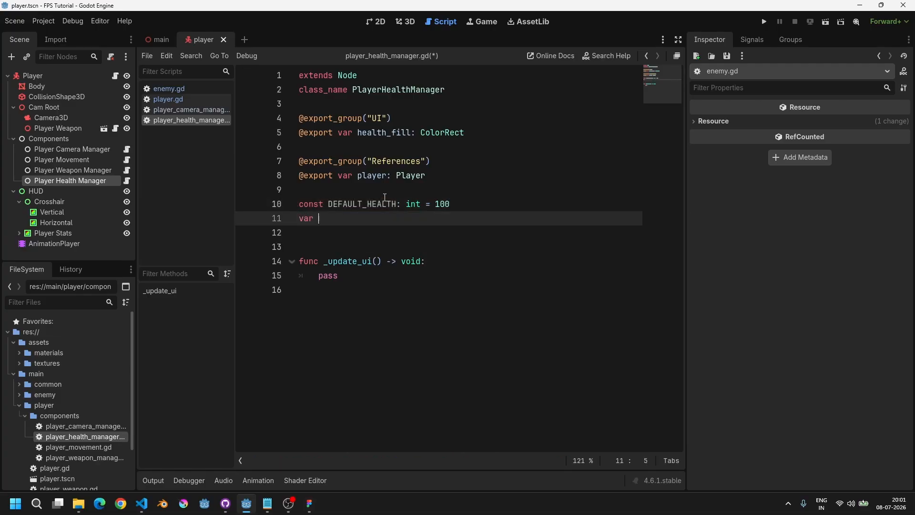
pyautogui.write(' health: ')
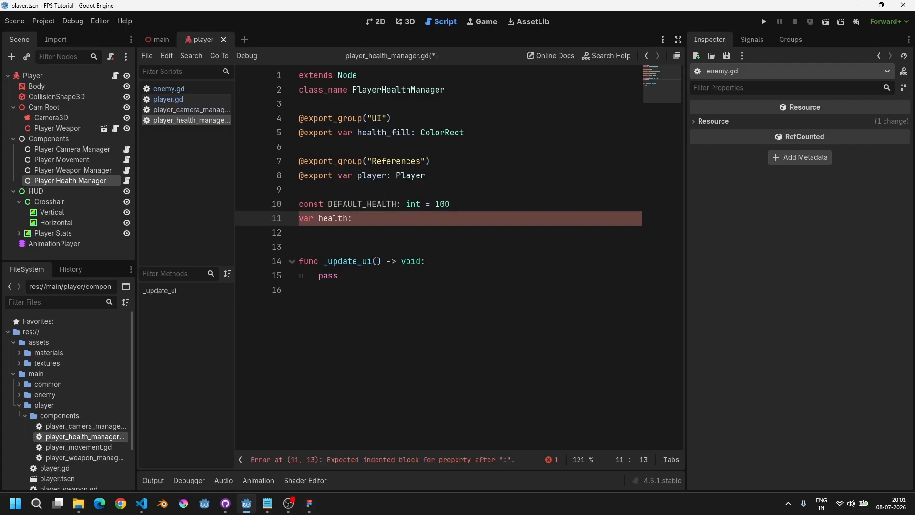
pyautogui.write('int = DEFA')
pyautogui.press('Return')
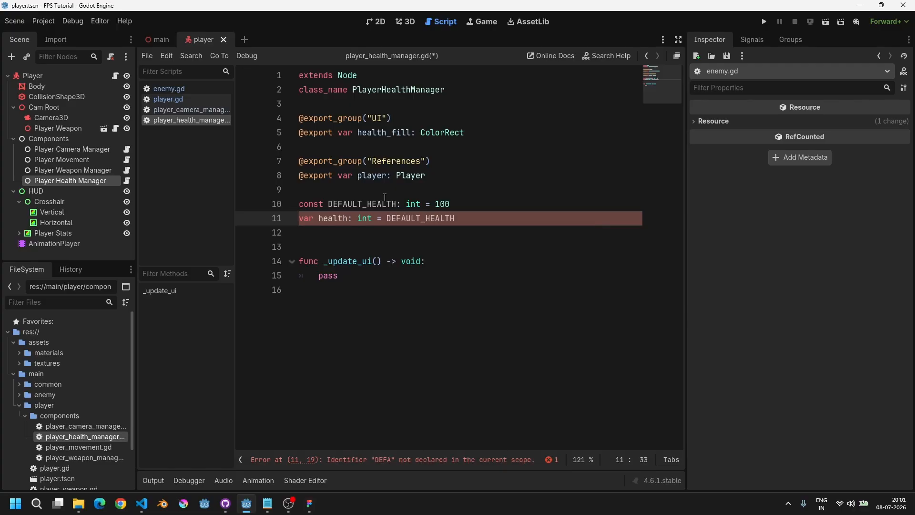
pyautogui.hotkey('ctrl', 's')
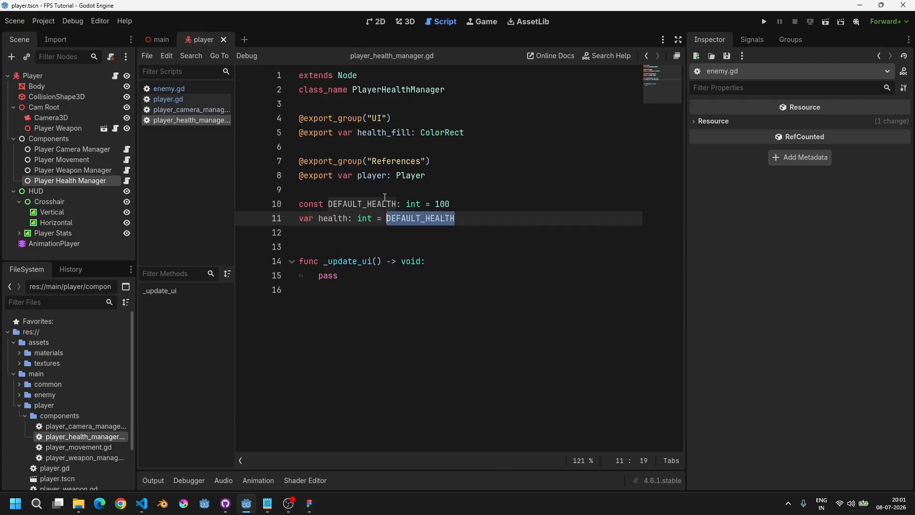
pyautogui.press('Down')
pyautogui.press('Down')
pyautogui.press('Down')
pyautogui.press('Down')
pyautogui.hotkey('shift', 'Home')
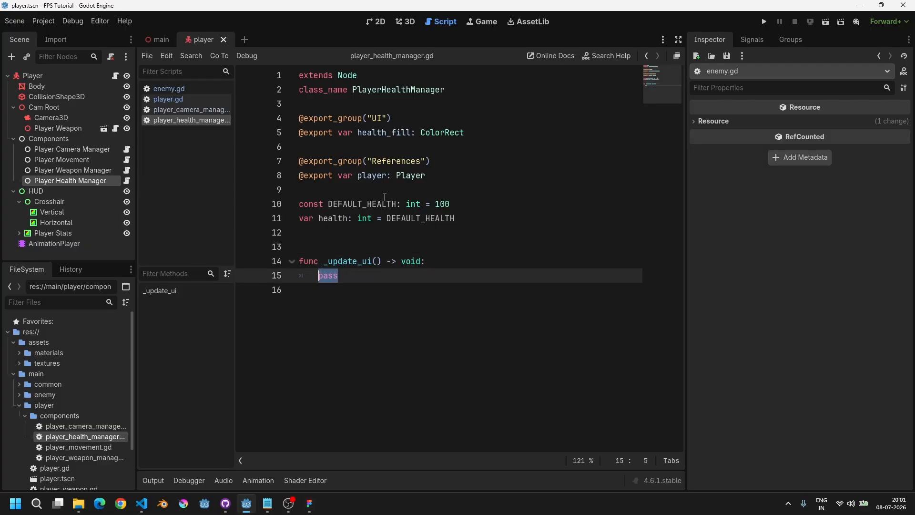
pyautogui.press('Up')
pyautogui.press('Up')
pyautogui.press('Up')
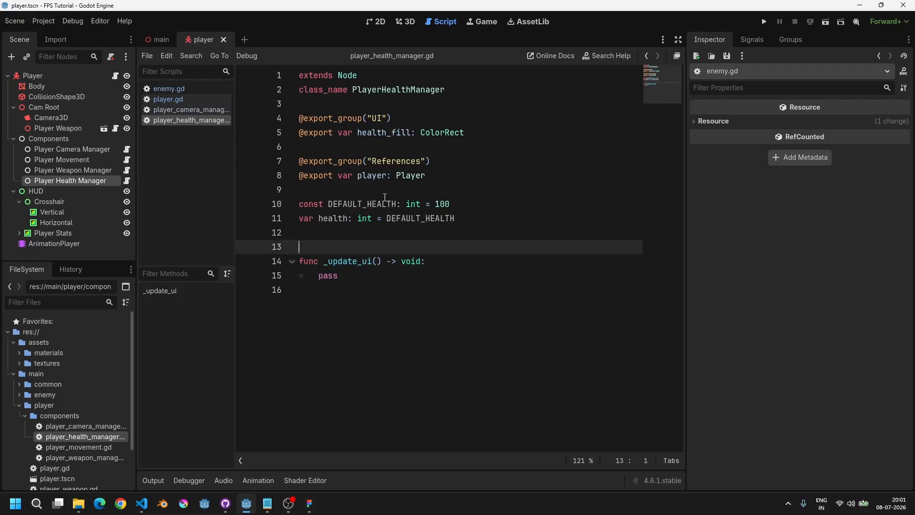
pyautogui.press('Down')
pyautogui.press('Down')
pyautogui.press('Down')
pyautogui.hotkey('shift', 'Home')
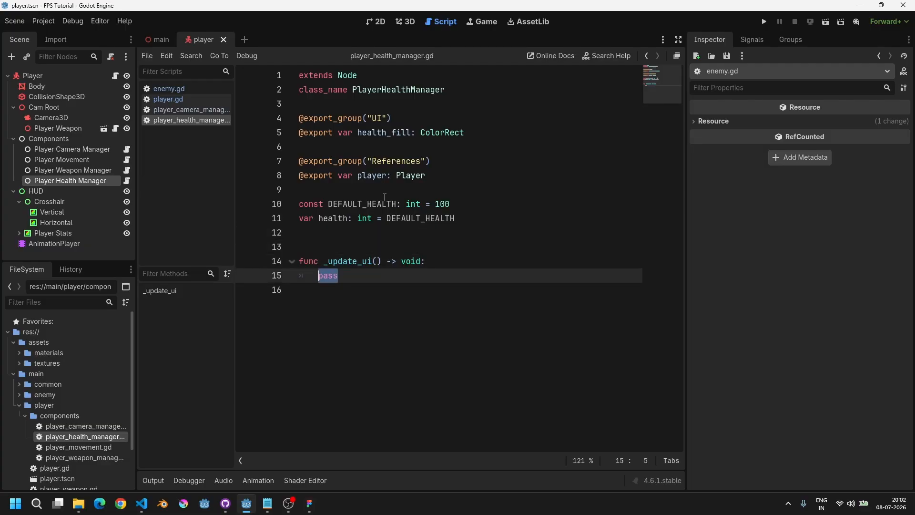
pyautogui.press('Up')
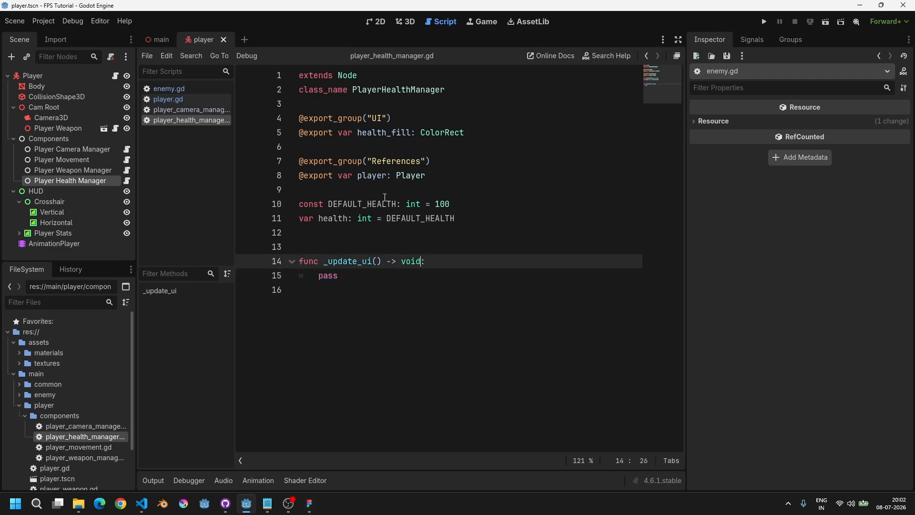
# Step: Replace the pass body of _update_ui with a float variable percentage equal to health / DEFAULT_HEALTH
pyautogui.press('Down')
pyautogui.press('End')
pyautogui.hotkey('shift', 'Home')
pyautogui.press('BackSpace')
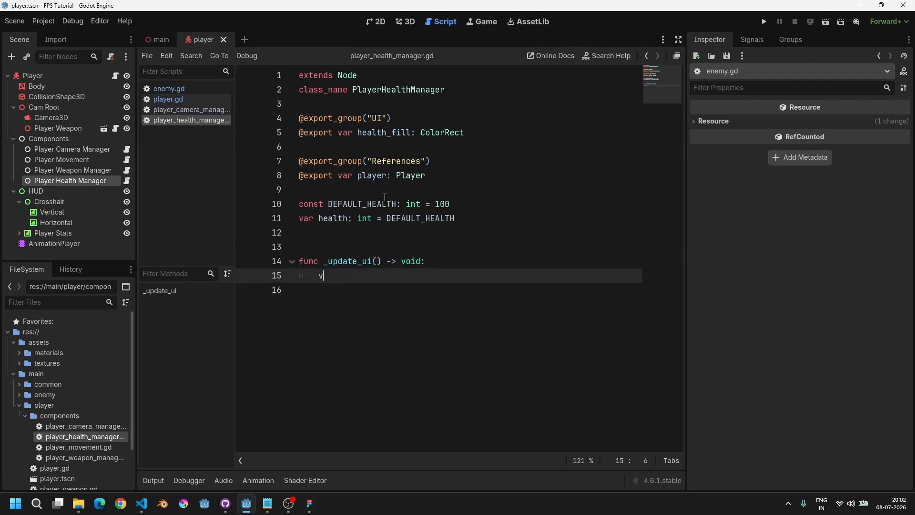
pyautogui.write('var percentage: float = ')
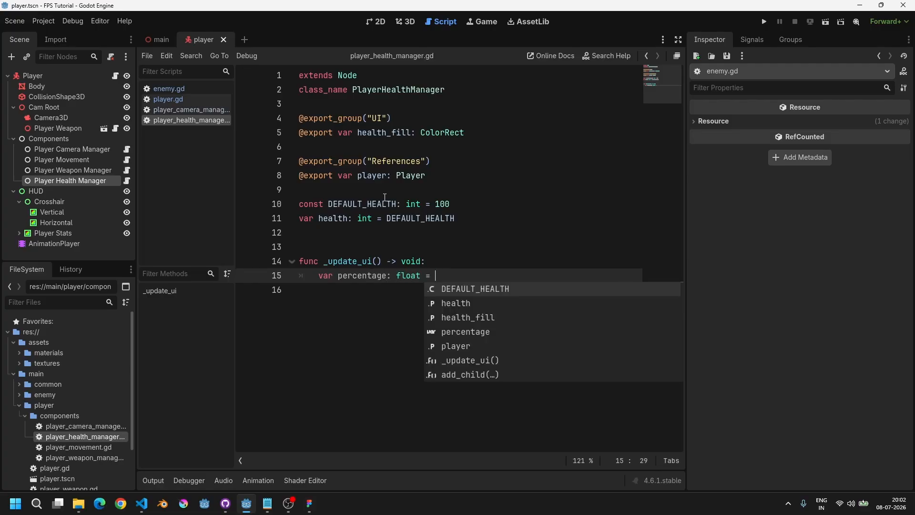
pyautogui.write('health')
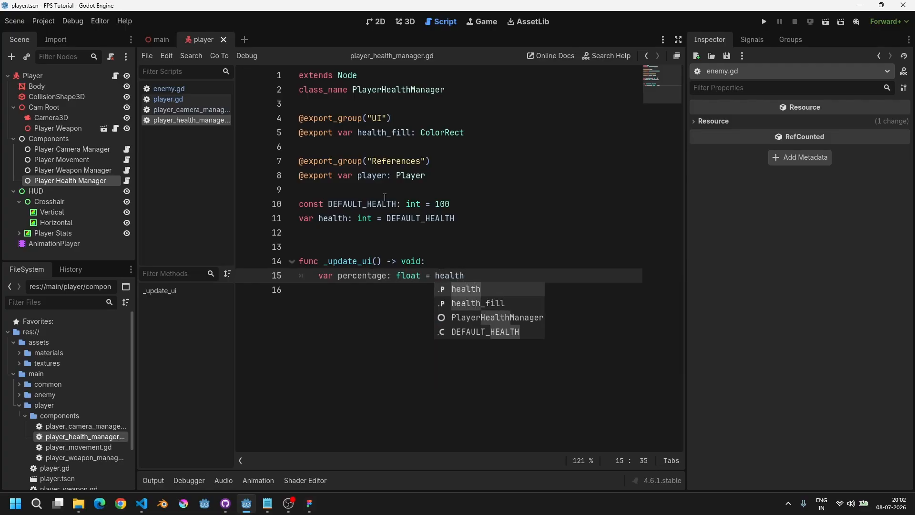
pyautogui.write(' / DEFAULT_HEALTH')
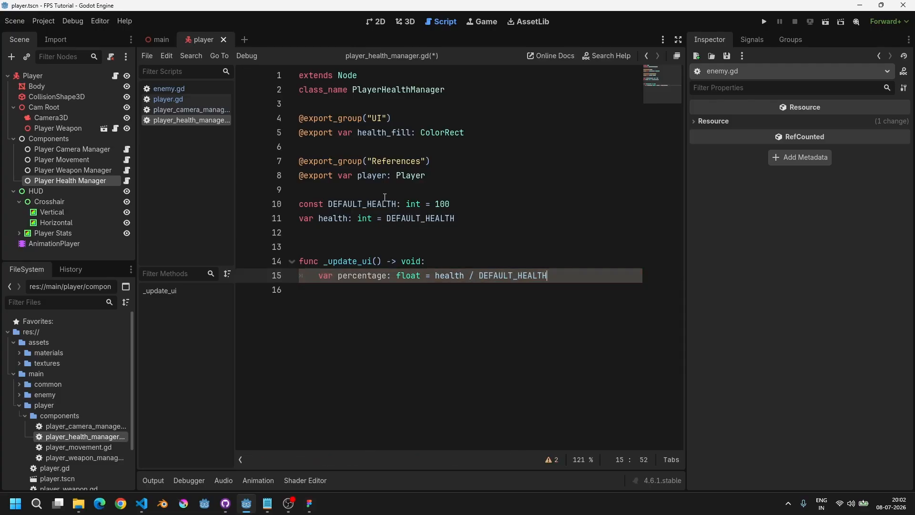
# Step: Examine the health variable and DEFAULT_HEALTH declarations alongside the new percentage line
pyautogui.press('Up')
pyautogui.press('Up')
pyautogui.press('Up')
pyautogui.press('Up')
pyautogui.press('Up')
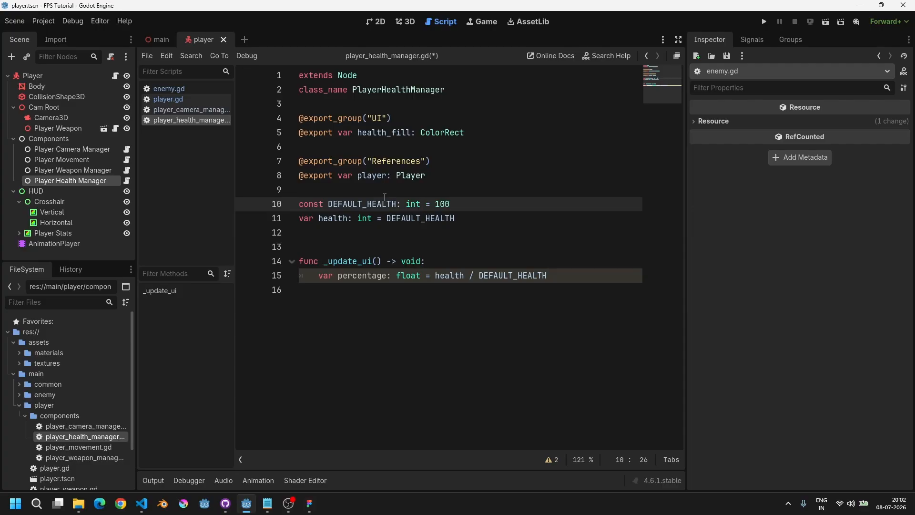
pyautogui.press('Down')
pyautogui.hotkey('ctrl', 'Left')
pyautogui.hotkey('ctrl', 'Left')
pyautogui.hotkey('ctrl', 'shift', 'Right')
pyautogui.press('Up')
pyautogui.hotkey('ctrl', 'Right')
pyautogui.press('Down')
pyautogui.hotkey('ctrl', 'Left')
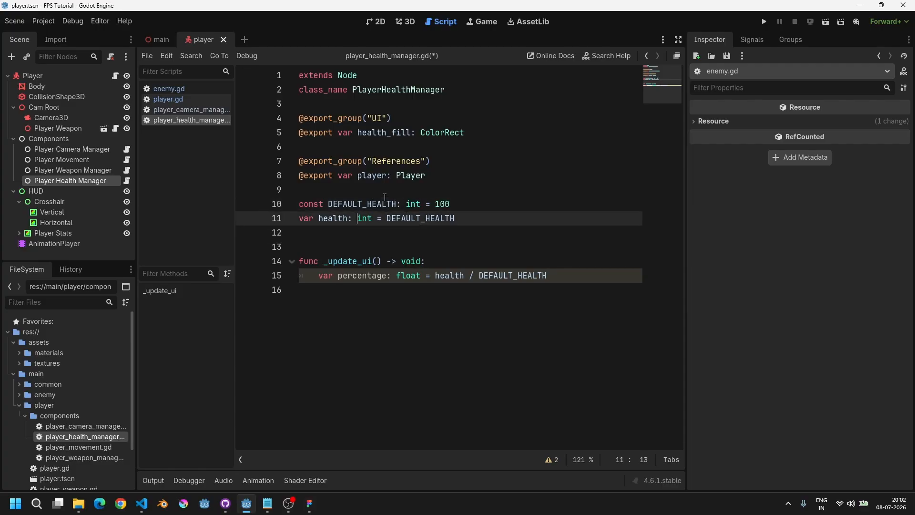
pyautogui.press('Down')
pyautogui.press('Up')
pyautogui.press('Down')
pyautogui.press('Down')
pyautogui.press('Down')
pyautogui.hotkey('ctrl', 'Right')
pyautogui.hotkey('ctrl', 'Right')
pyautogui.hotkey('ctrl', 'Right')
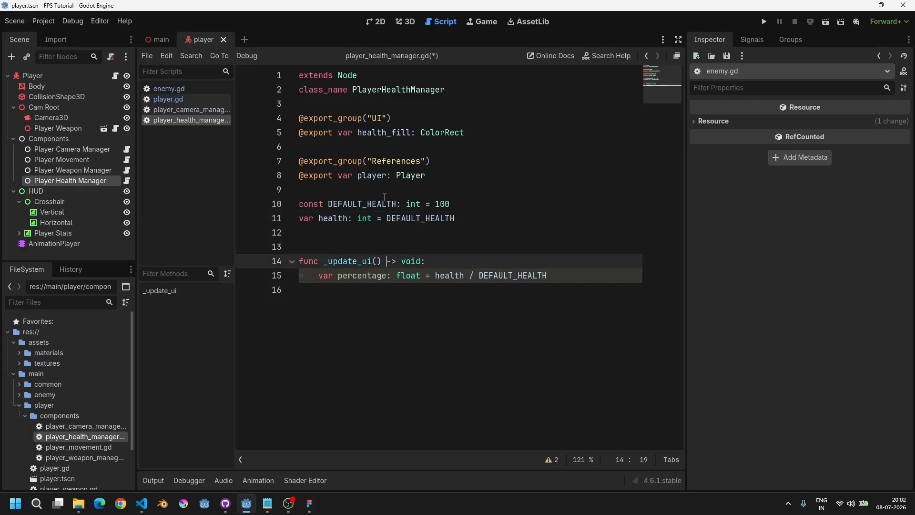
pyautogui.press('Down')
pyautogui.hotkey('ctrl', 'Right')
pyautogui.hotkey('ctrl', 'Right')
pyautogui.hotkey('ctrl', 'Right')
pyautogui.hotkey('ctrl', 'Right')
pyautogui.hotkey('ctrl', 'Right')
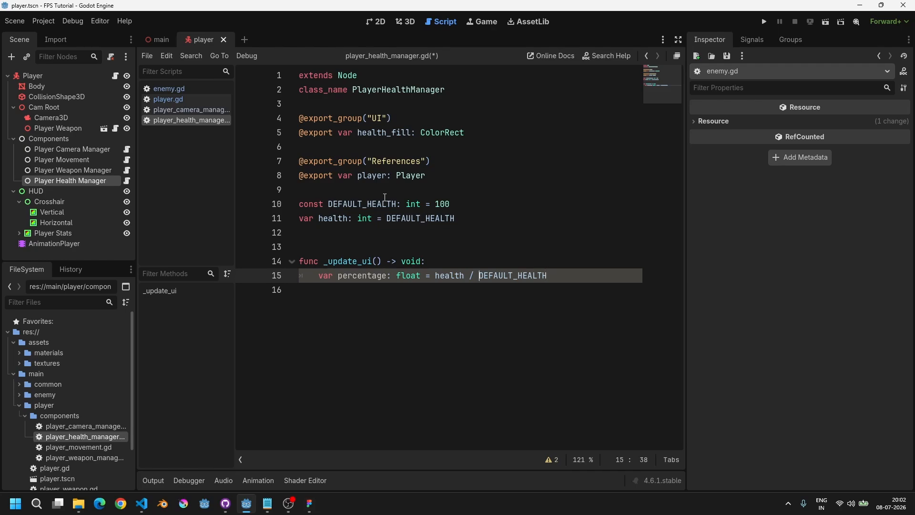
# Step: Convert the divisor to float(DEFAULT_HEALTH) in the percentage line and start a new line below it
pyautogui.write('(float)')
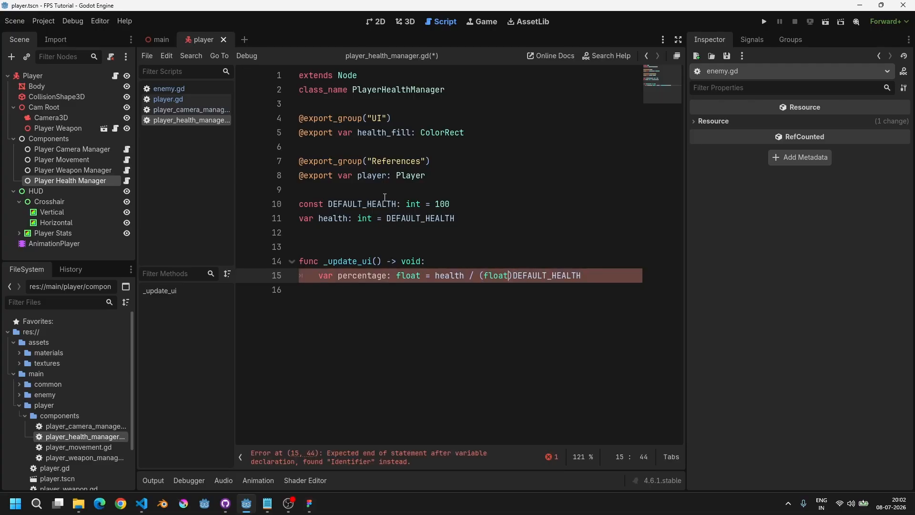
pyautogui.press('BackSpace')
pyautogui.press('Left')
pyautogui.press('Left')
pyautogui.press('Left')
pyautogui.press('Left')
pyautogui.press('Left')
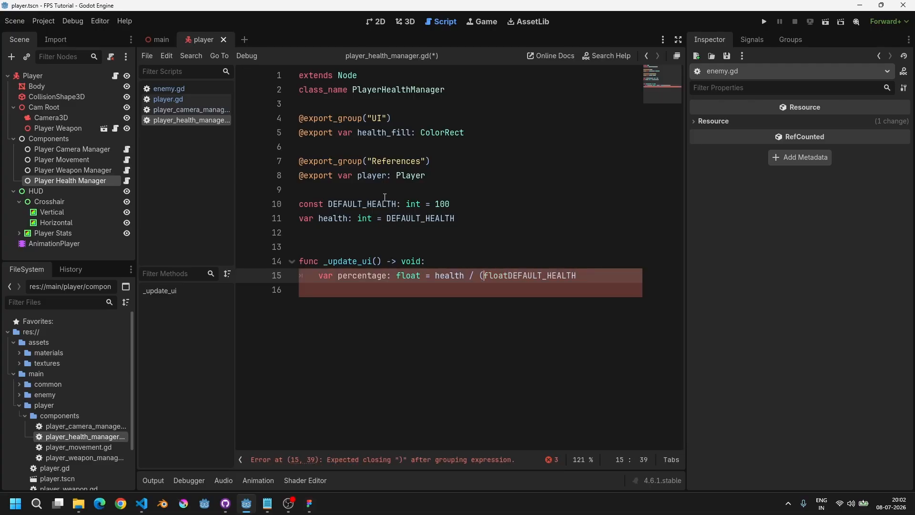
pyautogui.press('BackSpace')
pyautogui.press('Right')
pyautogui.press('Right')
pyautogui.press('Right')
pyautogui.press('Right')
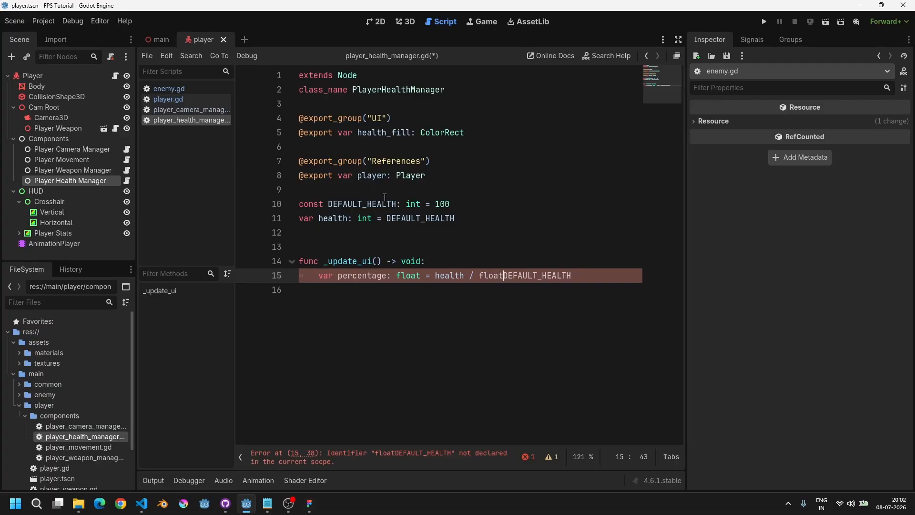
pyautogui.write('(')
pyautogui.press('End')
pyautogui.write(')')
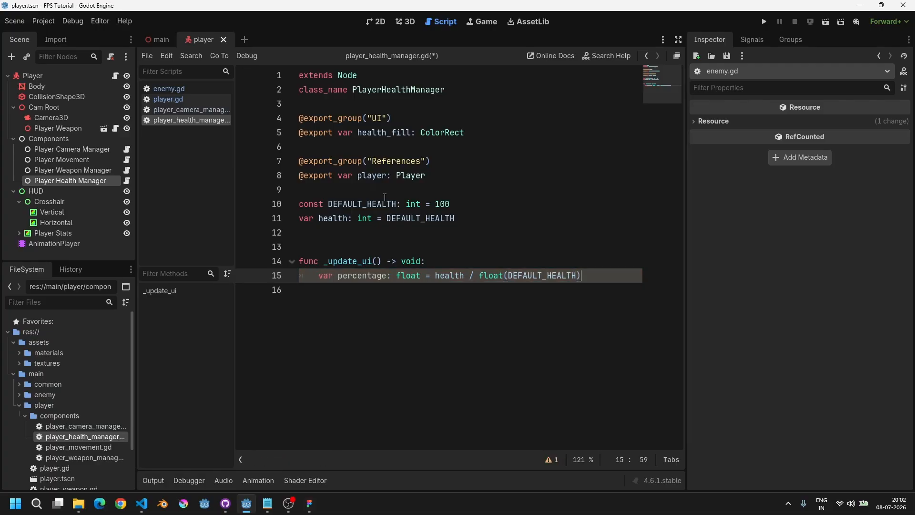
pyautogui.press('Return')
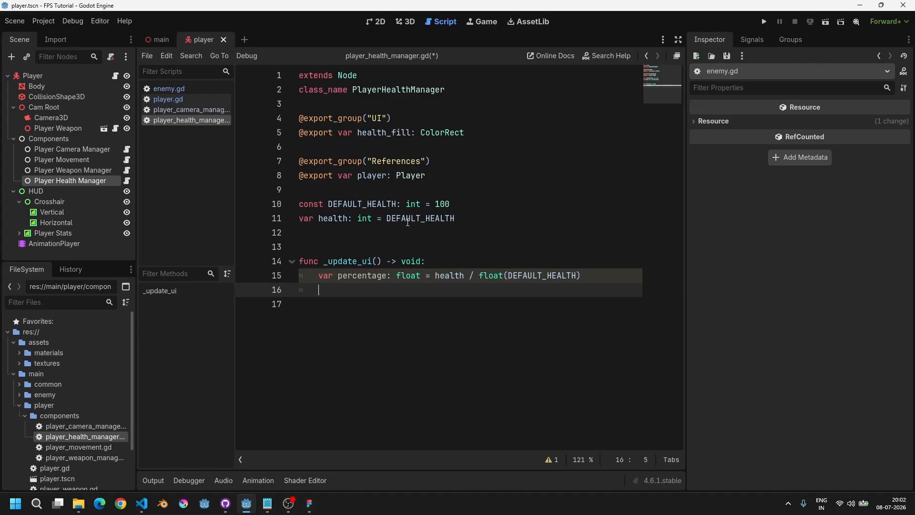
pyautogui.click(335, 223)
pyautogui.click(449, 276)
pyautogui.doubleClick(521, 276)
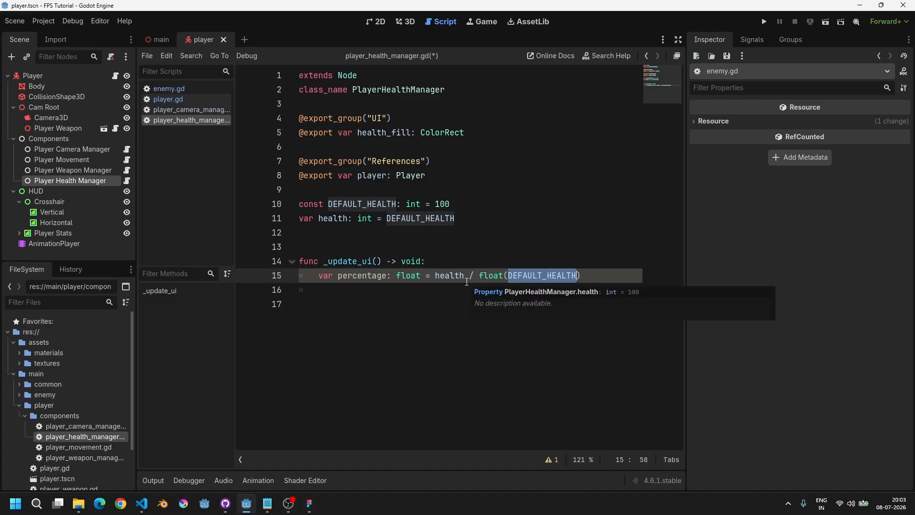
pyautogui.click(365, 292)
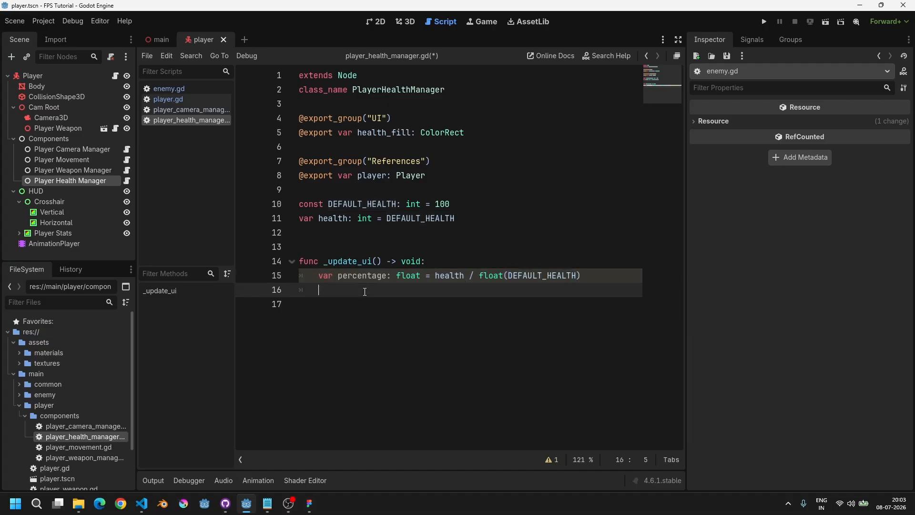
# Step: Open the 2D view and select the Fill rectangle under Player Stats > Health > Display
pyautogui.click(378, 24)
pyautogui.scroll(-3, 403, 305)
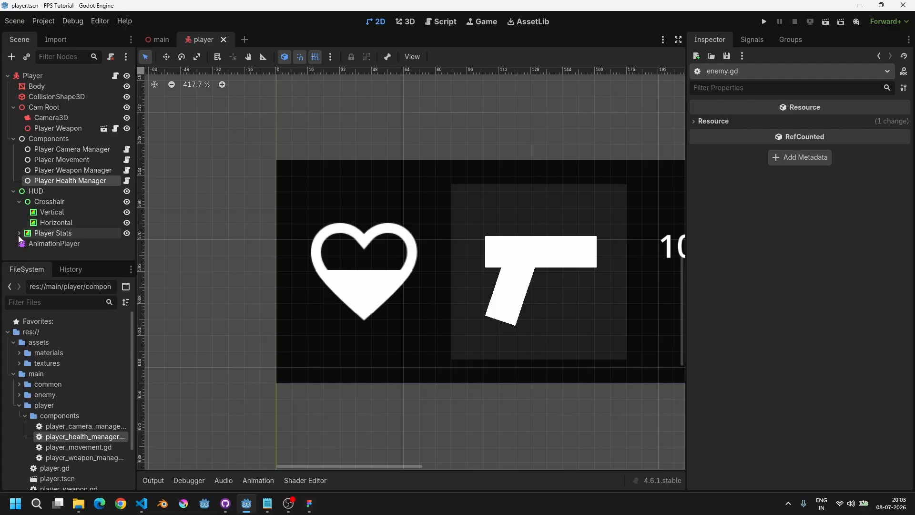
pyautogui.click(18, 234)
pyautogui.scroll(-2, 60, 244)
pyautogui.click(62, 212)
pyautogui.click(63, 218)
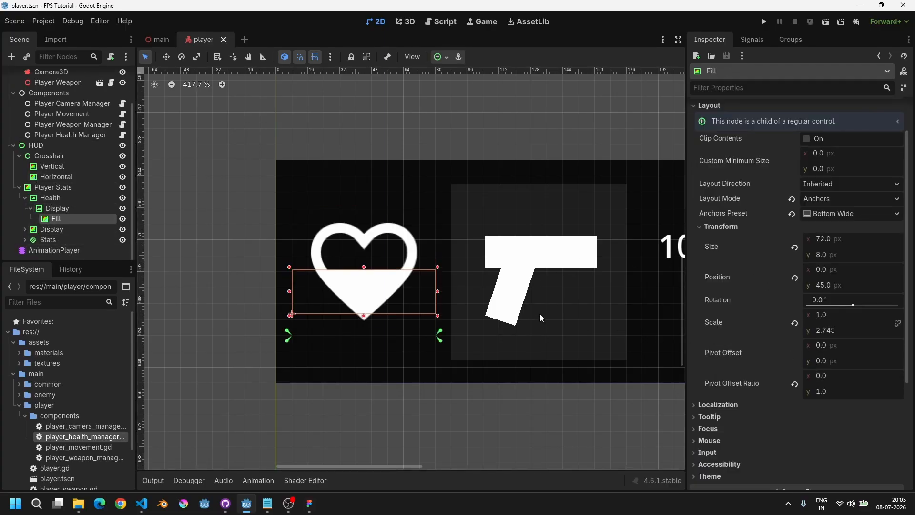
# Step: Try setting the Fill's vertical scale to 0.5, then undo that change
pyautogui.moveTo(540, 316); pyautogui.dragTo(513, 294, button='middle')
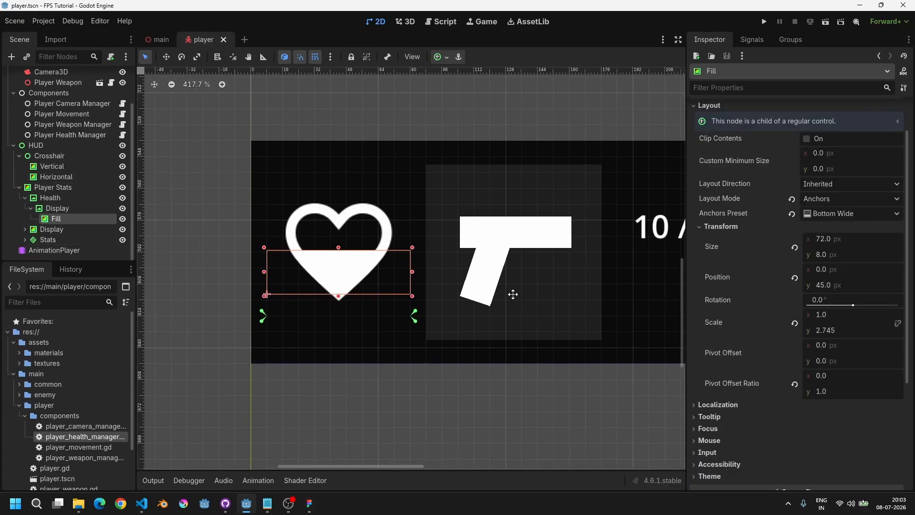
pyautogui.click(839, 330)
pyautogui.write('0.5')
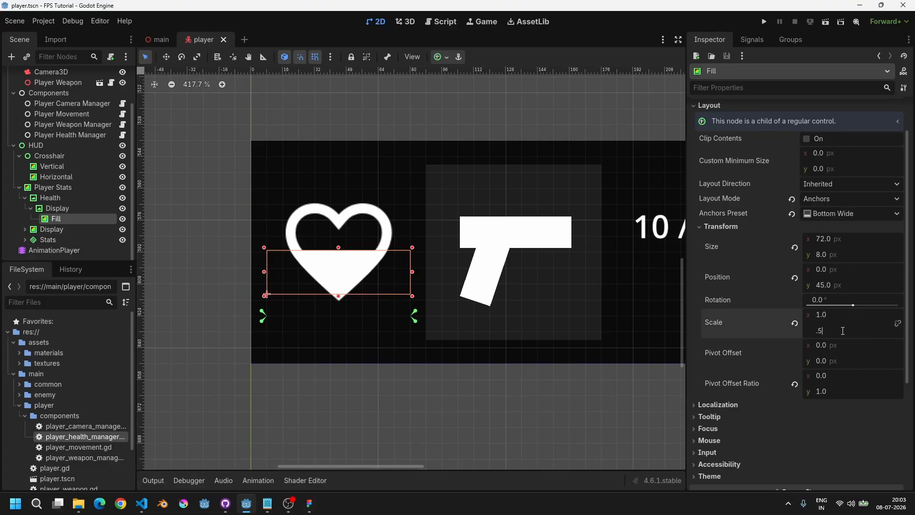
pyautogui.press('Return')
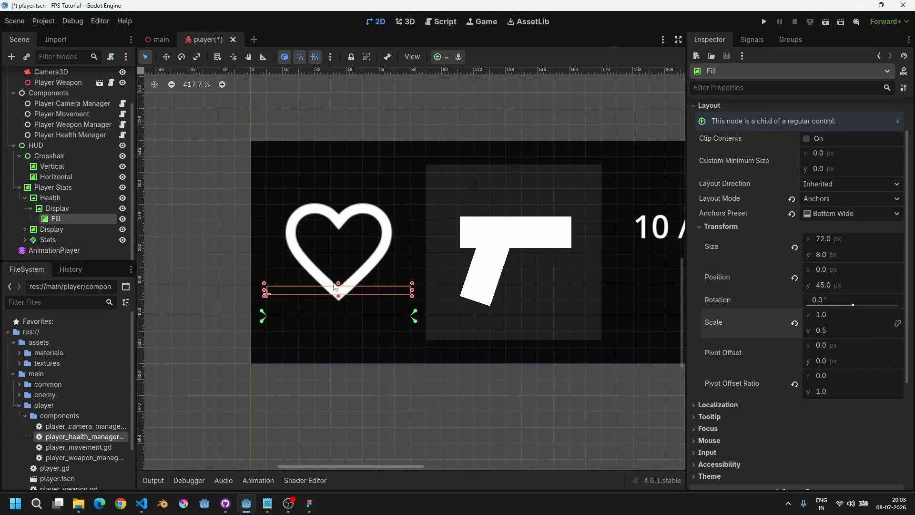
pyautogui.hotkey('ctrl', 'z')
# Step: Set the Fill's vertical scale to 5.25 so the rectangle spans the whole heart
pyautogui.scroll(3, 336, 272)
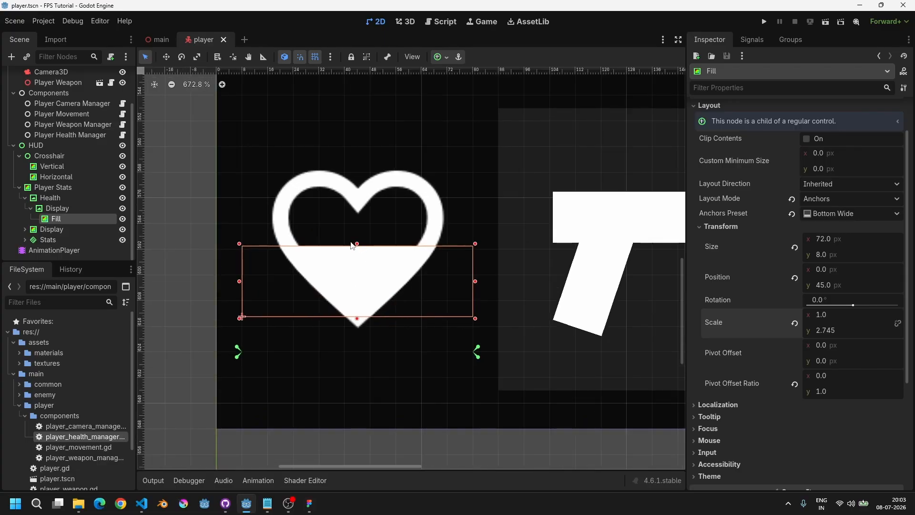
pyautogui.moveTo(357, 244)
pyautogui.mouseDown()
pyautogui.moveTo(357, 255)
pyautogui.moveTo(358, 239)
pyautogui.mouseUp()
pyautogui.hotkey('ctrl', 'z')
pyautogui.moveTo(826, 336)
pyautogui.mouseDown()
pyautogui.moveTo(817, 336)
pyautogui.moveTo(859, 336)
pyautogui.moveTo(833, 345)
pyautogui.mouseUp()
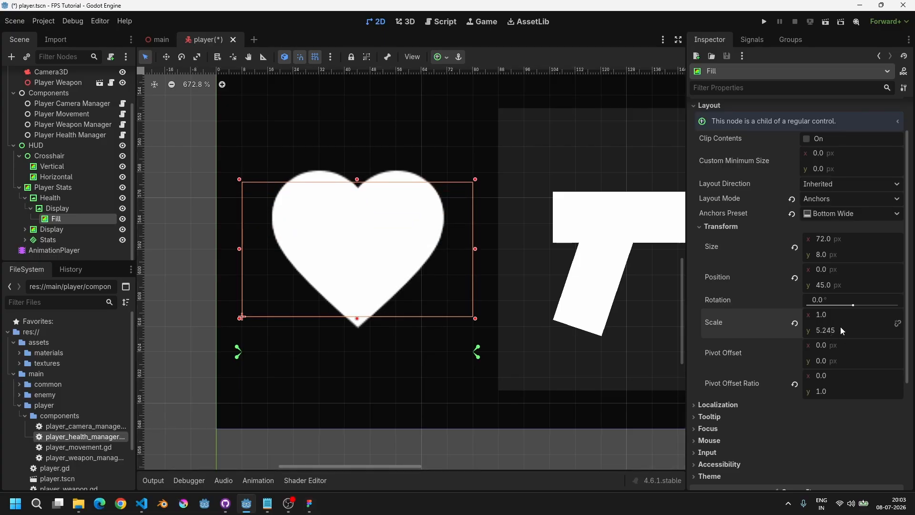
pyautogui.write('5.25')
pyautogui.press('Return')
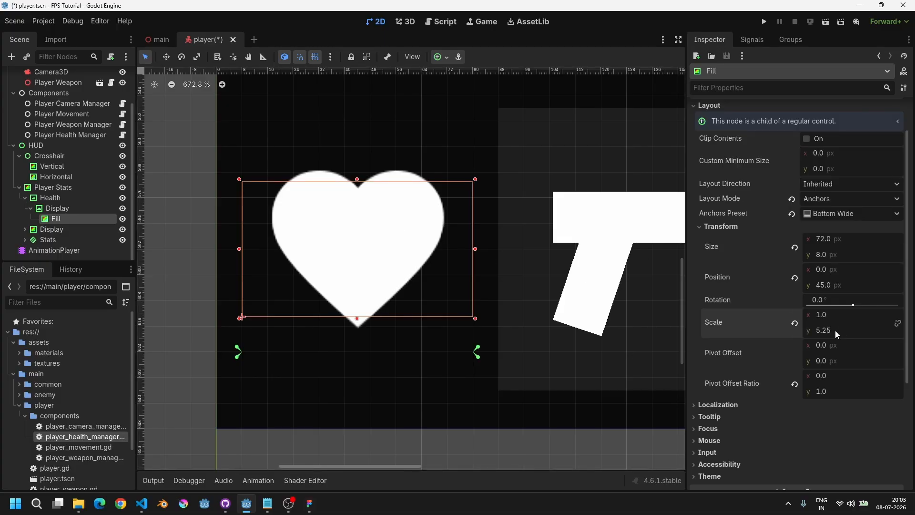
# Step: In the health manager script, add an exported float health_fill_scale_max_y = 5.25 below health_fill and save
pyautogui.click(441, 21)
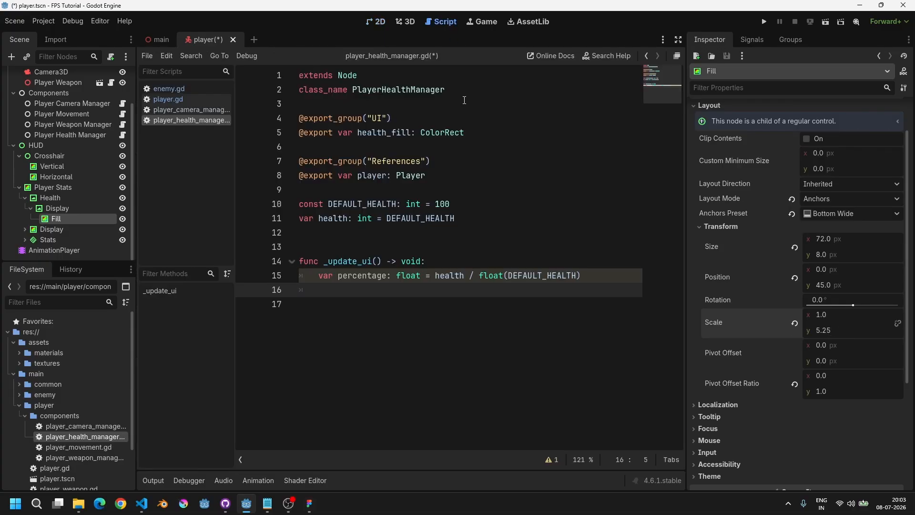
pyautogui.click(462, 175)
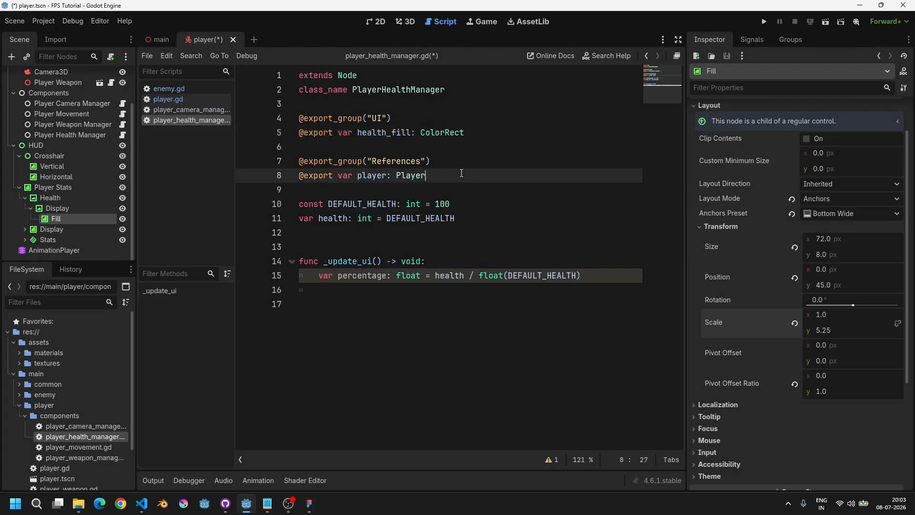
pyautogui.click(484, 138)
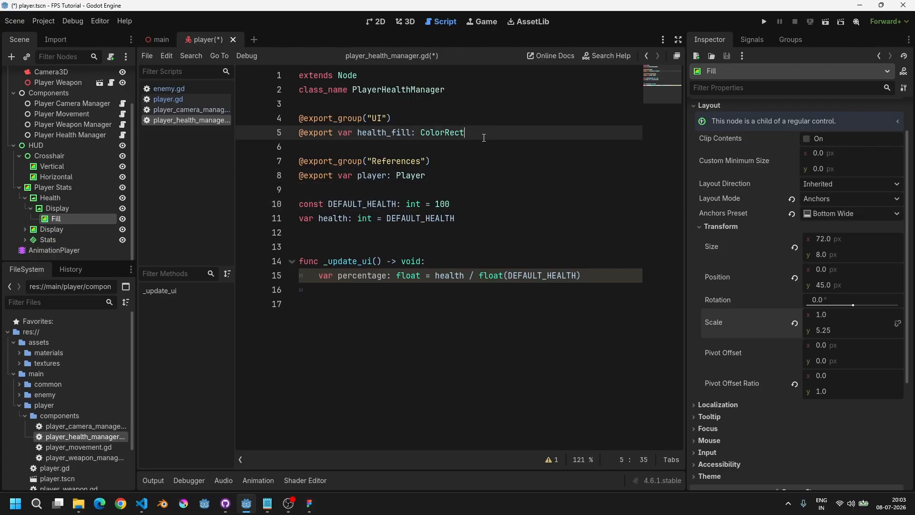
pyautogui.press('Down')
pyautogui.press('Down')
pyautogui.press('Down')
pyautogui.press('Down')
pyautogui.press('Down')
pyautogui.press('Down')
pyautogui.press('Up')
pyautogui.press('Up')
pyautogui.press('Up')
pyautogui.press('Up')
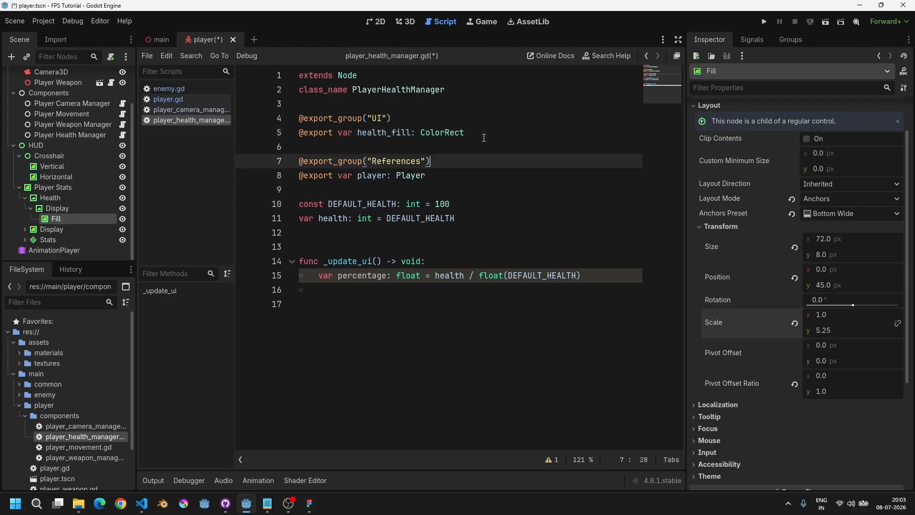
pyautogui.press('End')
pyautogui.press('Down')
pyautogui.press('Down')
pyautogui.press('Down')
pyautogui.press('Down')
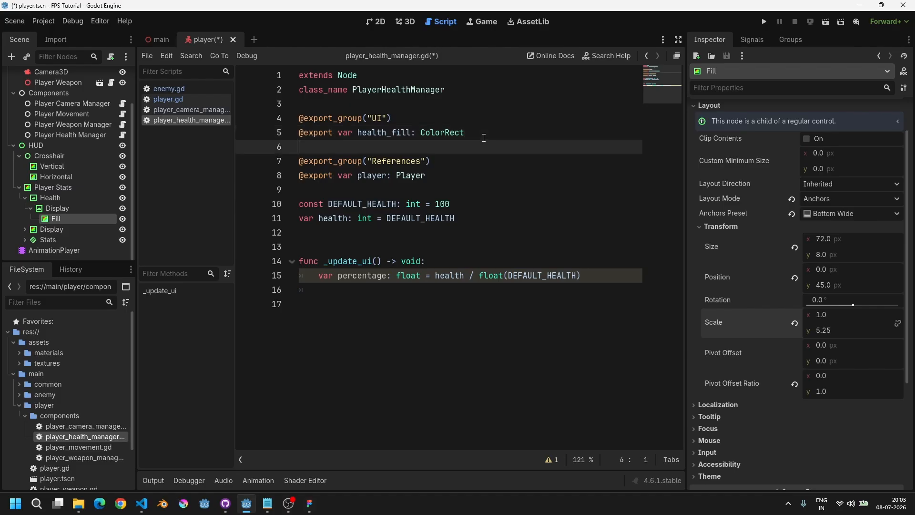
pyautogui.press('Up')
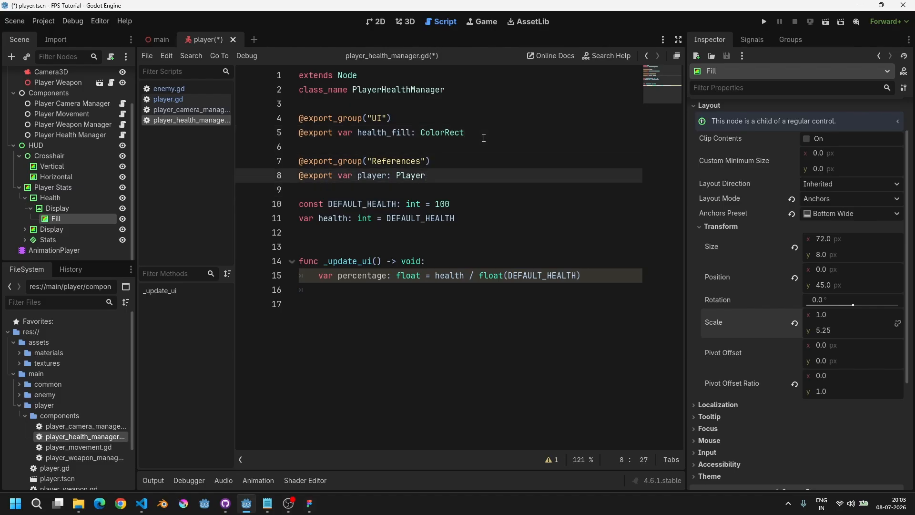
pyautogui.press('Up')
pyautogui.press('Up')
pyautogui.press('Up')
pyautogui.press('End')
pyautogui.press('Return')
pyautogui.write('@e')
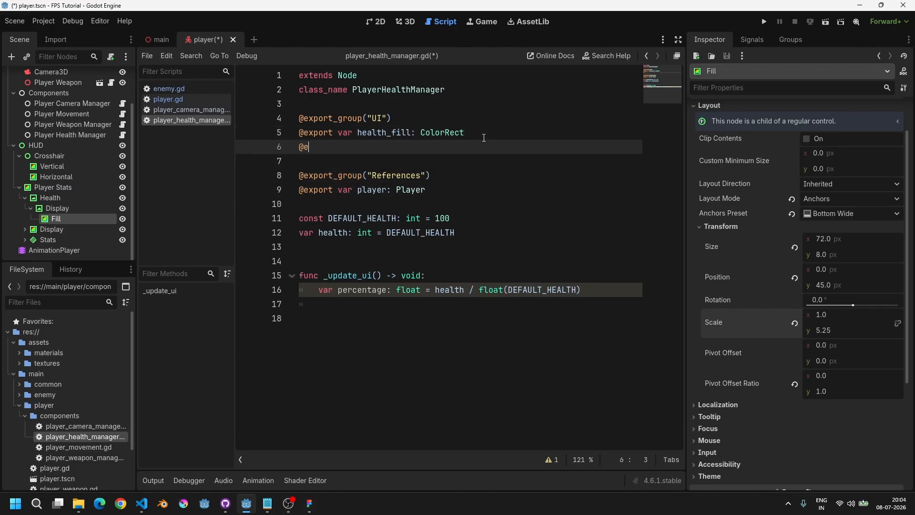
pyautogui.write('xport var ')
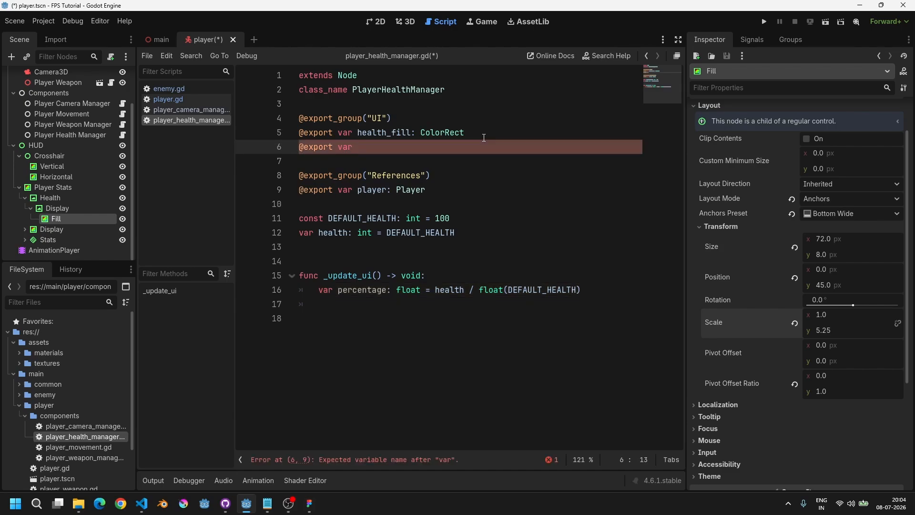
pyautogui.write('health_fill_max')
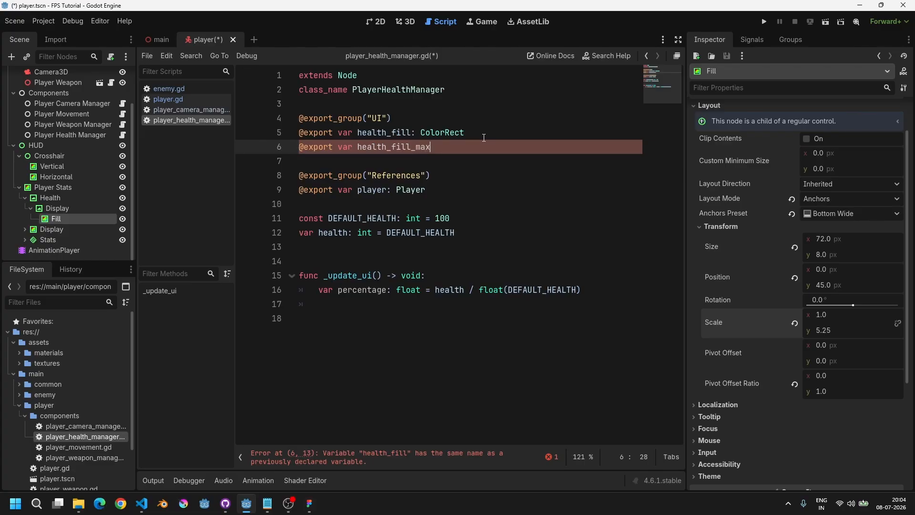
pyautogui.write('_')
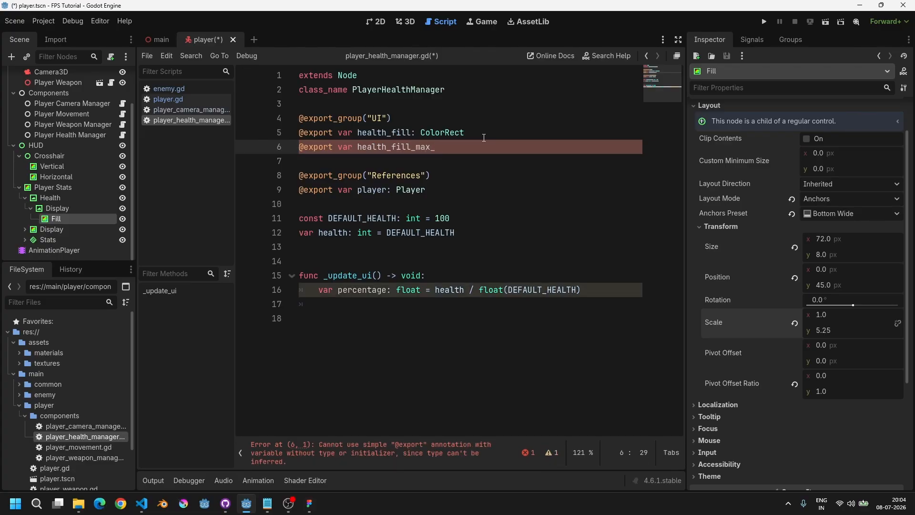
pyautogui.write('y:')
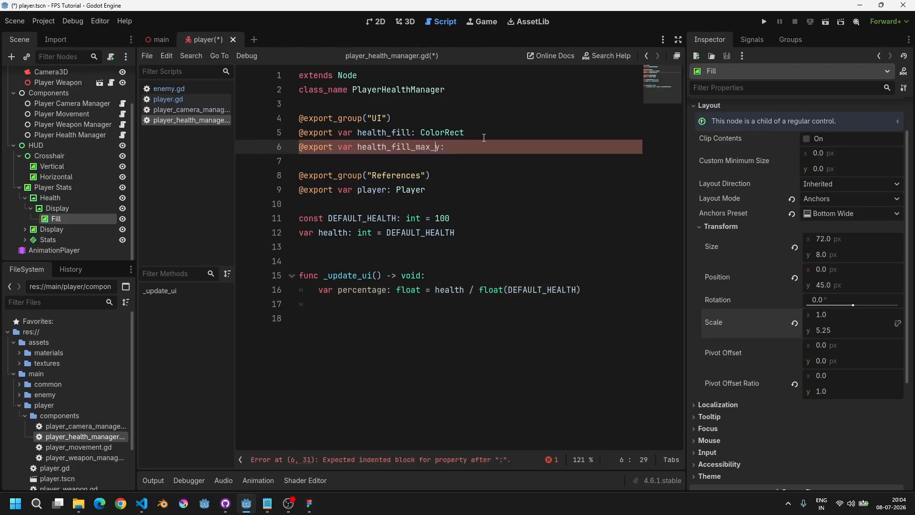
pyautogui.press('Left')
pyautogui.write('scale_')
pyautogui.press('End')
pyautogui.hotkey('ctrl', 'Left')
pyautogui.write('loat = 5.25')
pyautogui.press('Home')
pyautogui.hotkey('ctrl', 's')
# Step: On the new line in _update_ui, write the expression percentage * health_fill_scale_max_y
pyautogui.press('Down')
pyautogui.press('Down')
pyautogui.press('Down')
pyautogui.press('Down')
pyautogui.press('Down')
pyautogui.press('Down')
pyautogui.press('Down')
pyautogui.press('Down')
pyautogui.press('Down')
pyautogui.press('Down')
pyautogui.press('Down')
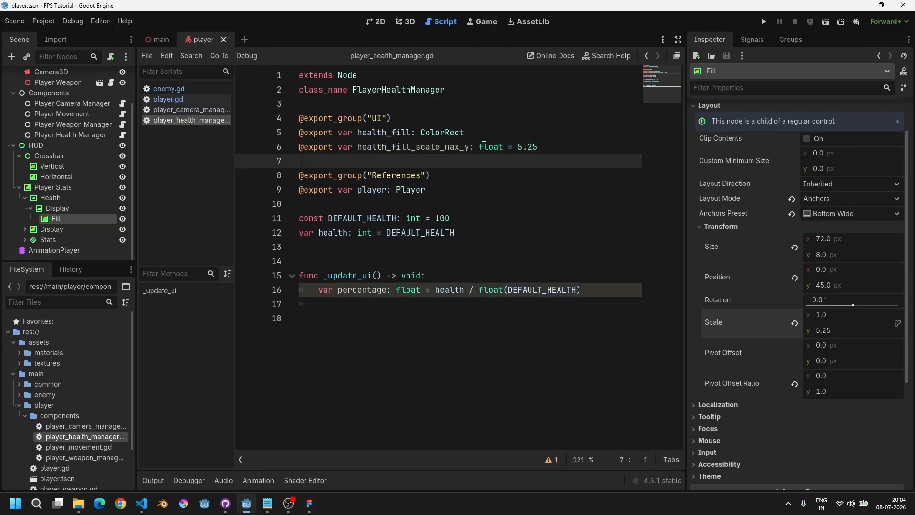
pyautogui.write('p')
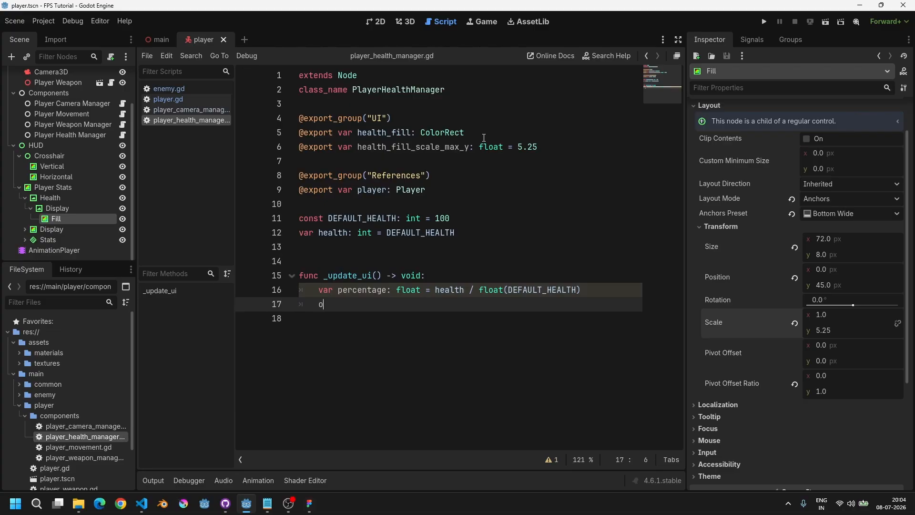
pyautogui.write('erce')
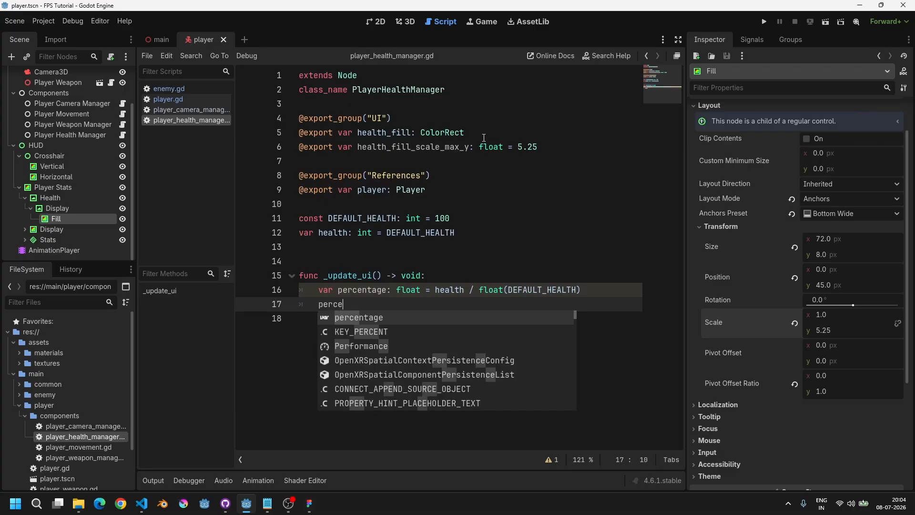
pyautogui.press('Return')
pyautogui.write('* healthfil')
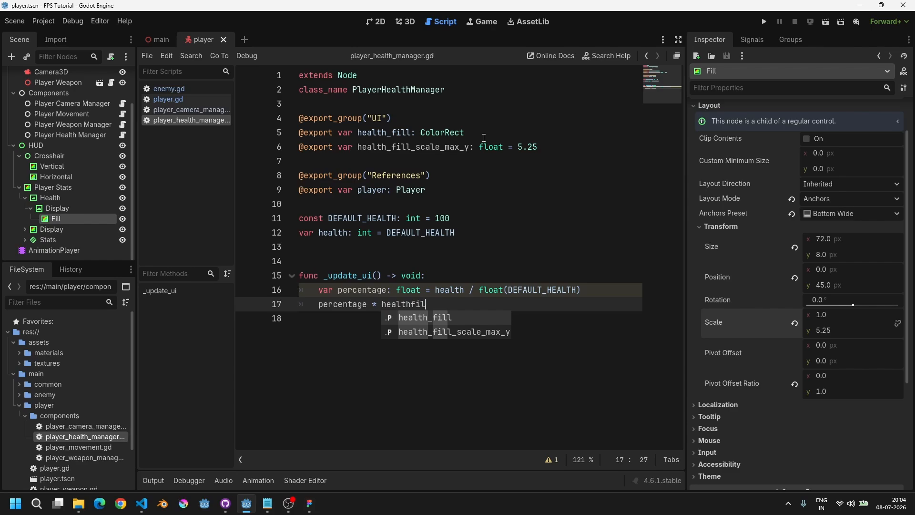
pyautogui.press('Down')
pyautogui.press('Return')
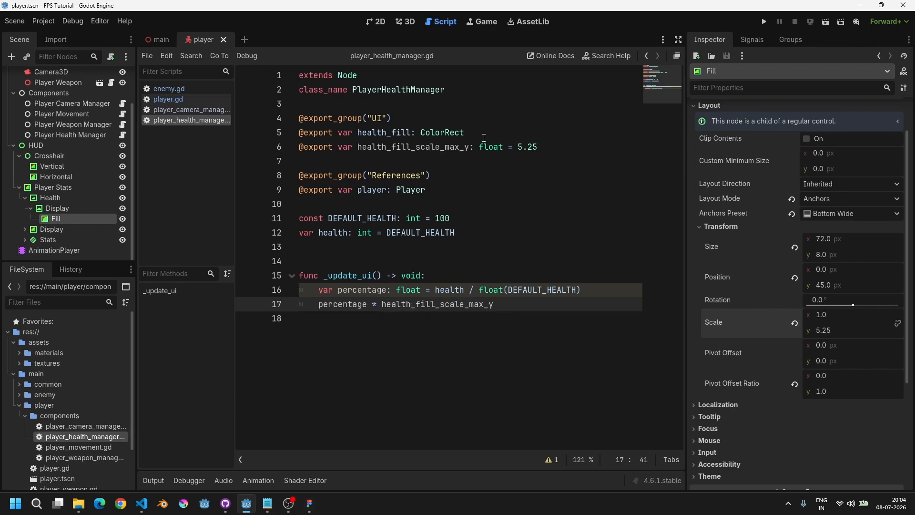
pyautogui.press('End')
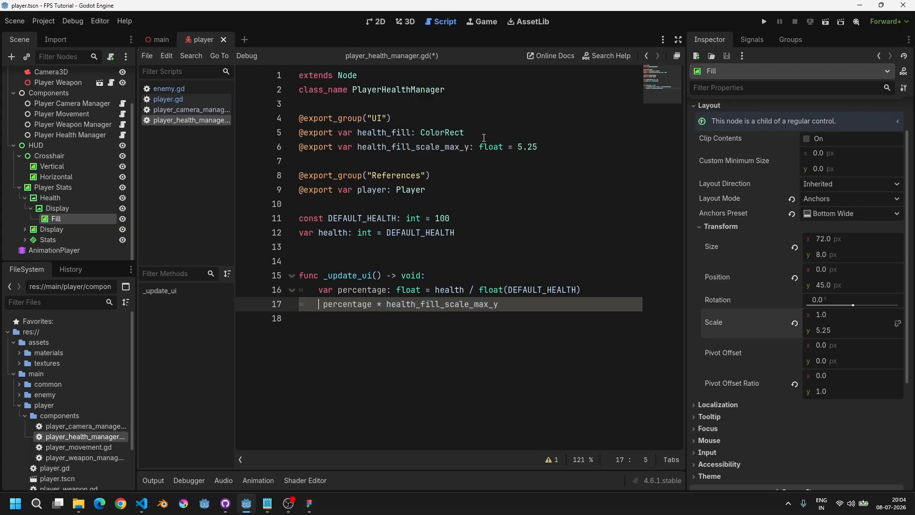
# Step: Assign that expression to health_fill.scale.y and save the script
pyautogui.write('heal')
pyautogui.press('Down')
pyautogui.press('Return')
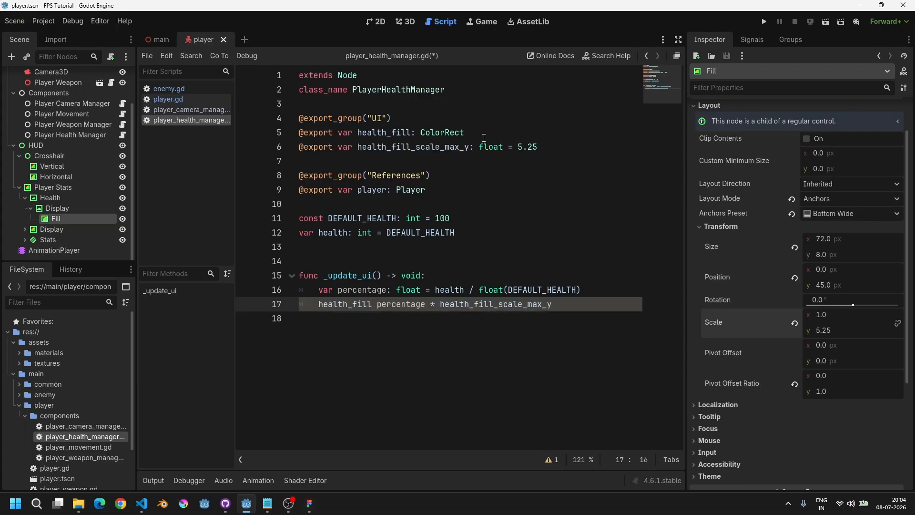
pyautogui.write('.scal')
pyautogui.press('Return')
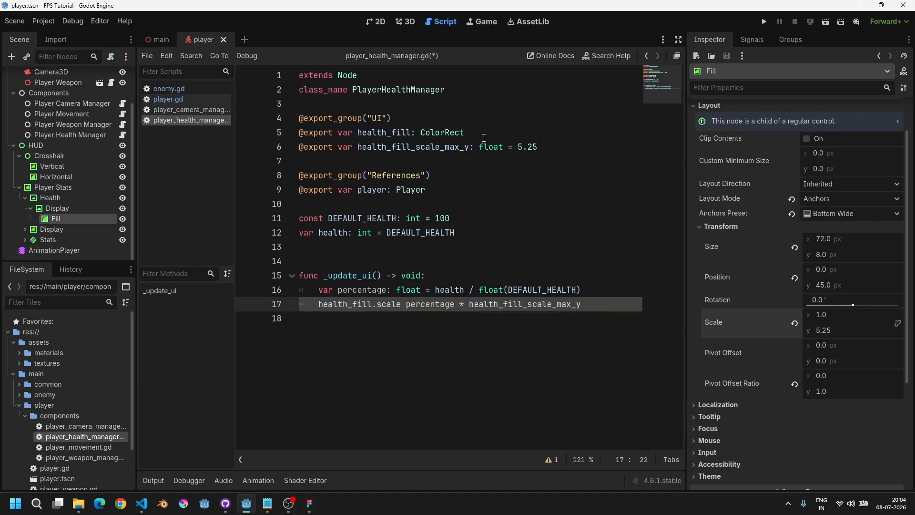
pyautogui.write('.y')
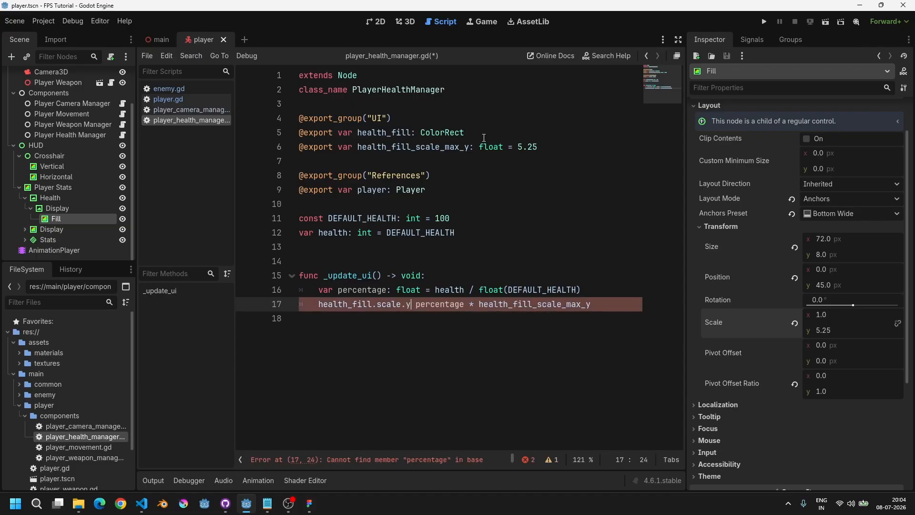
pyautogui.hotkey('shift', 'Left')
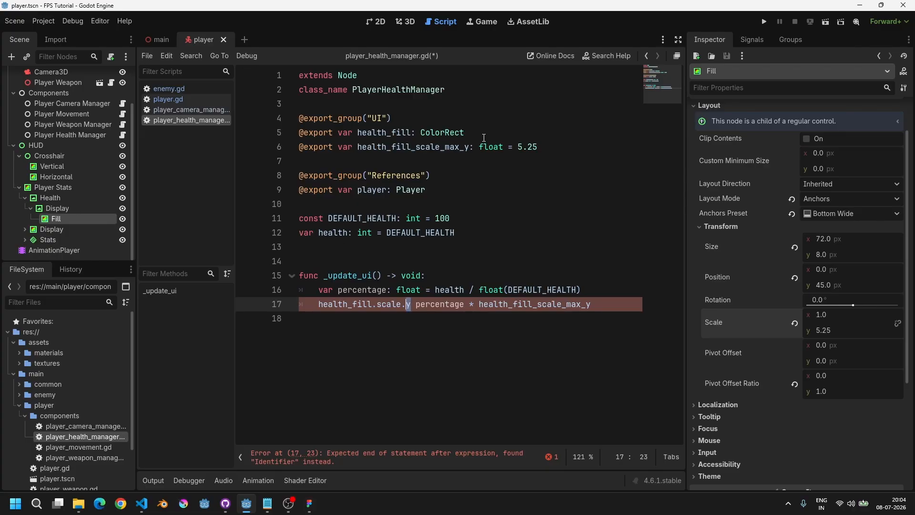
pyautogui.press('Right')
pyautogui.keyDown('ctrl'); pyautogui.click(395, 304); pyautogui.keyUp('ctrl')
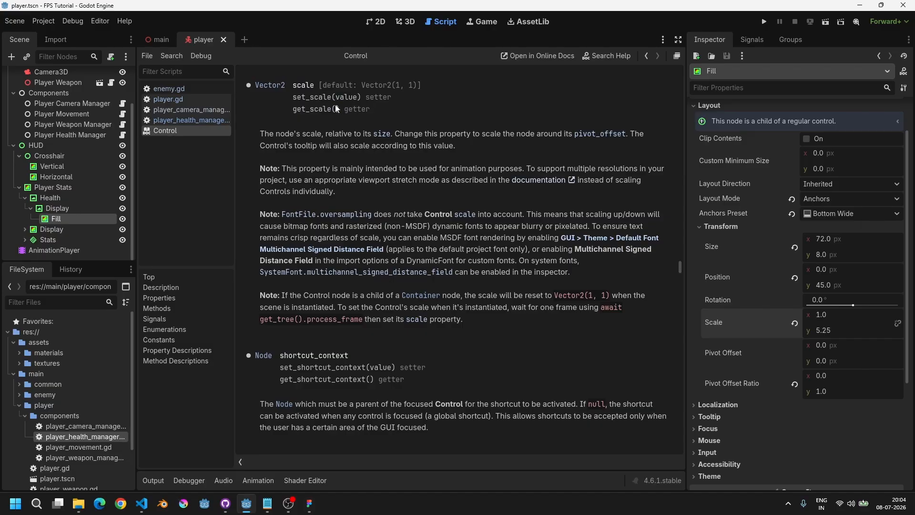
pyautogui.hotkey('ctrl', 'w')
pyautogui.click(410, 309)
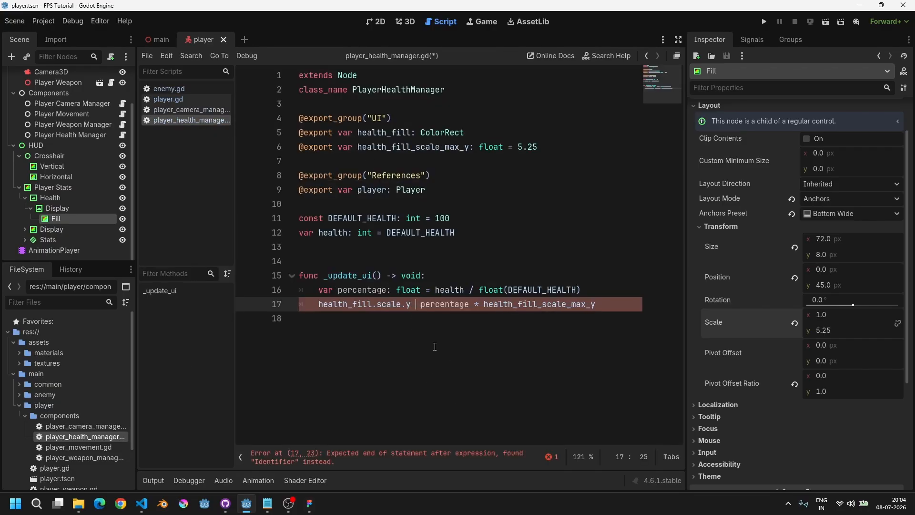
pyautogui.write('=')
pyautogui.press('Home')
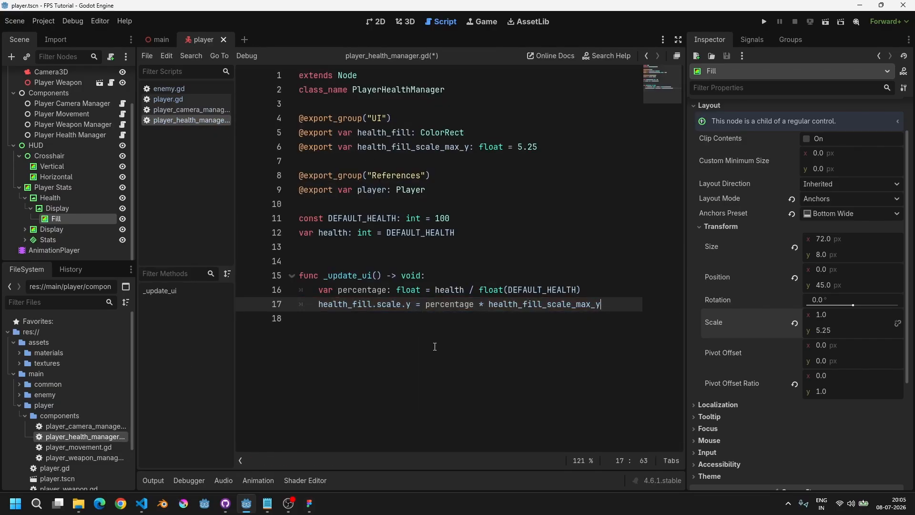
pyautogui.hotkey('ctrl', 's')
# Step: Above _update_ui, add a start() -> void function whose body calls _update_ui()
pyautogui.press('Home')
pyautogui.hotkey('ctrl', 'Right')
pyautogui.hotkey('ctrl', 'Right')
pyautogui.hotkey('ctrl', 'Right')
pyautogui.hotkey('ctrl', 'Left')
pyautogui.hotkey('ctrl', 'Left')
pyautogui.press('Up')
pyautogui.press('Up')
pyautogui.press('Up')
pyautogui.press('Return')
pyautogui.press('Return')
pyautogui.press('Up')
pyautogui.press('Return')
pyautogui.press('Up')
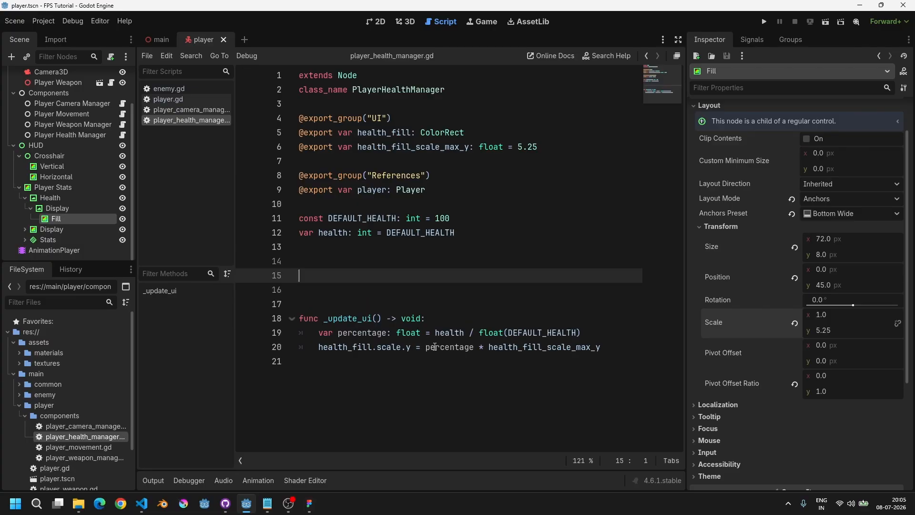
pyautogui.write('func _rea')
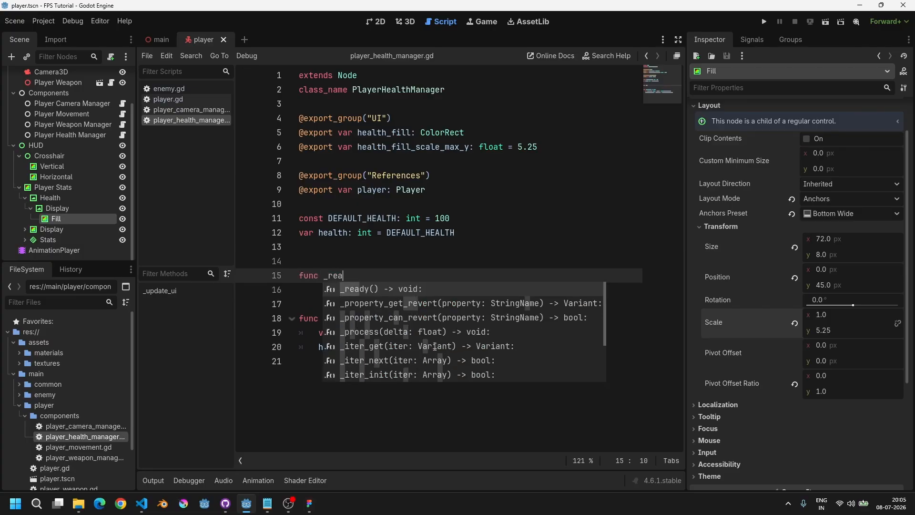
pyautogui.press('BackSpace')
pyautogui.press('BackSpace')
pyautogui.press('BackSpace')
pyautogui.press('BackSpace')
pyautogui.write('sta')
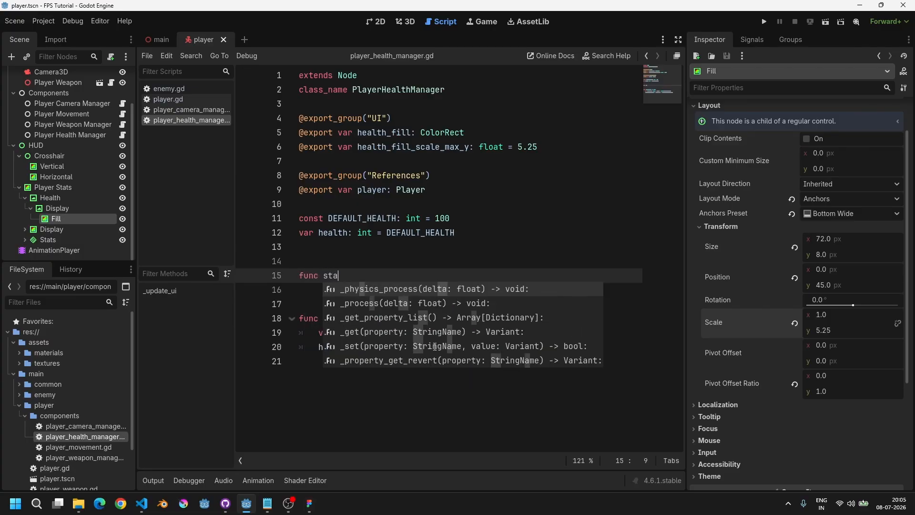
pyautogui.write('rt() -')
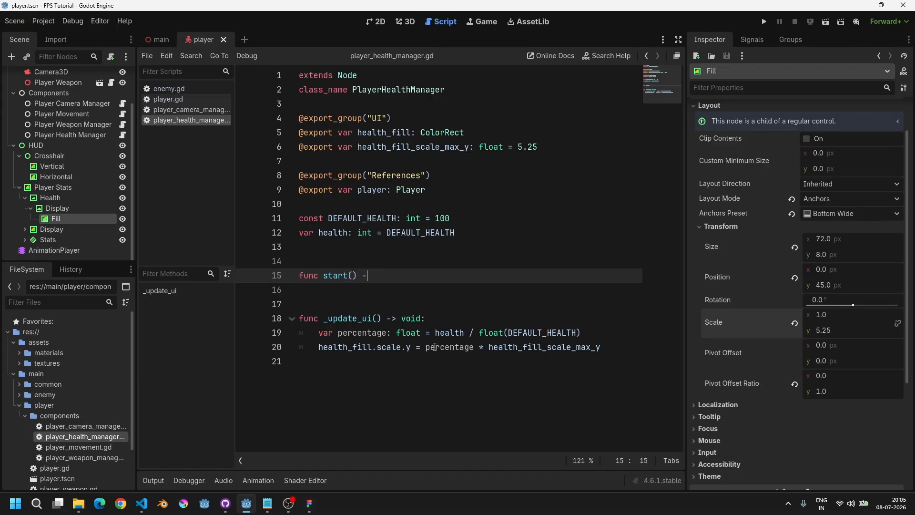
pyautogui.write('> void:')
pyautogui.press('Return')
pyautogui.write('_')
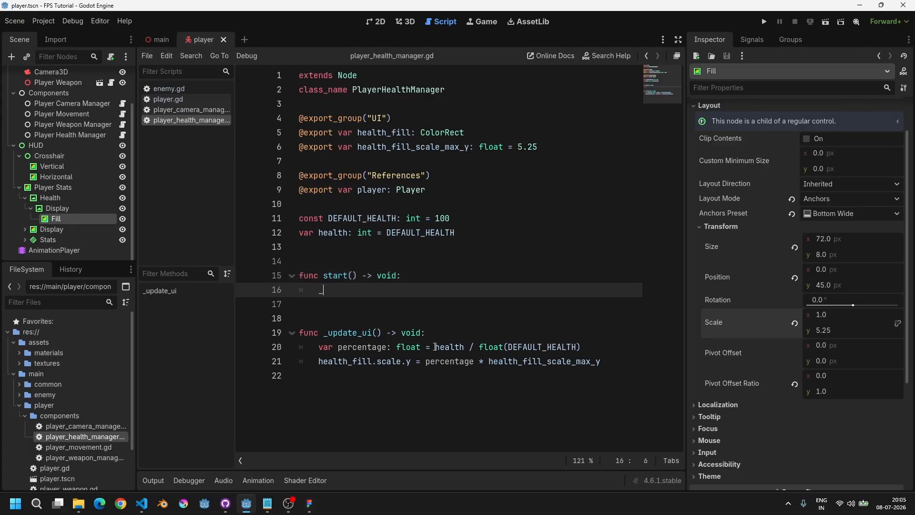
pyautogui.write('upda')
pyautogui.press('Return')
pyautogui.press('Left')
pyautogui.press('Left')
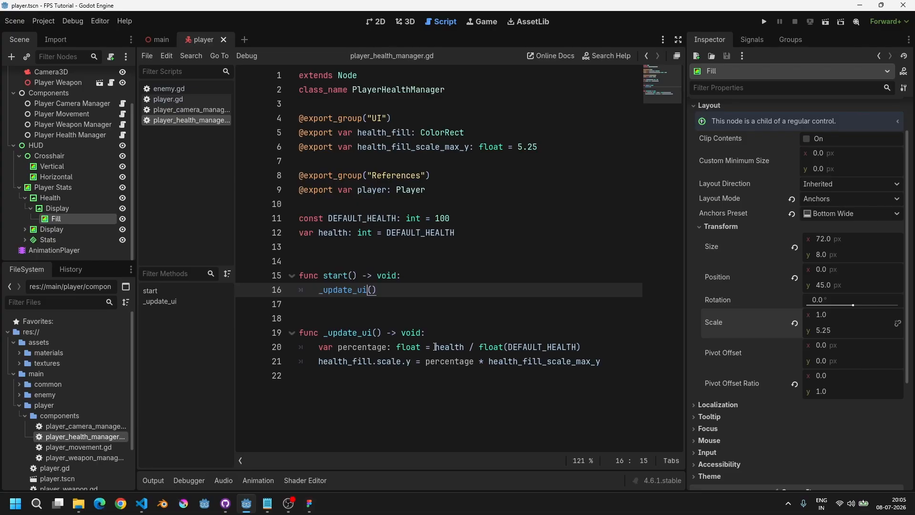
# Step: In player.gd's _ready function, add a call to health_mg.start() below camera_mg.start()
pyautogui.doubleClick(337, 331)
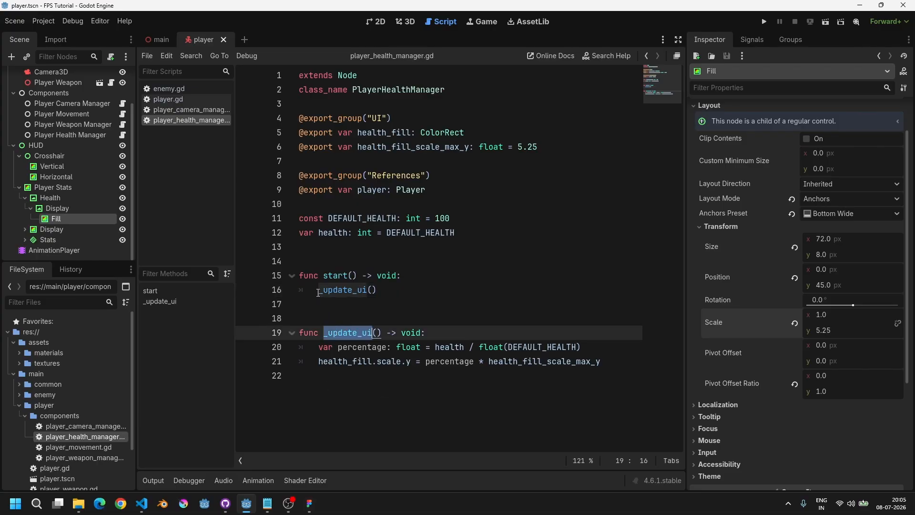
pyautogui.moveTo(378, 291); pyautogui.dragTo(315, 292)
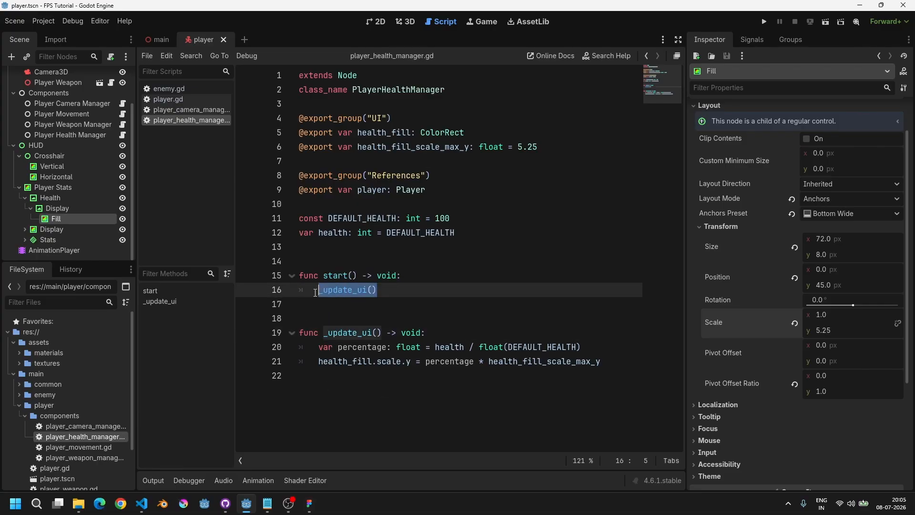
pyautogui.click(184, 98)
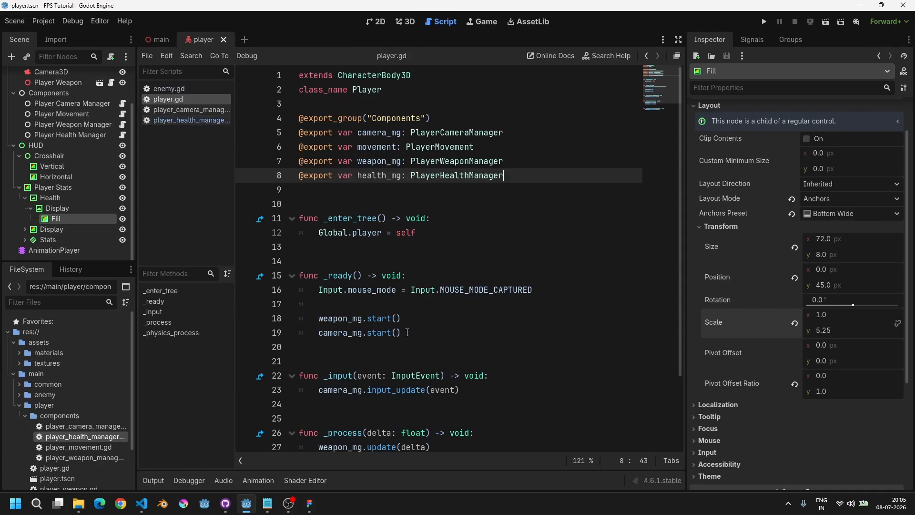
pyautogui.scroll(-2, 403, 295)
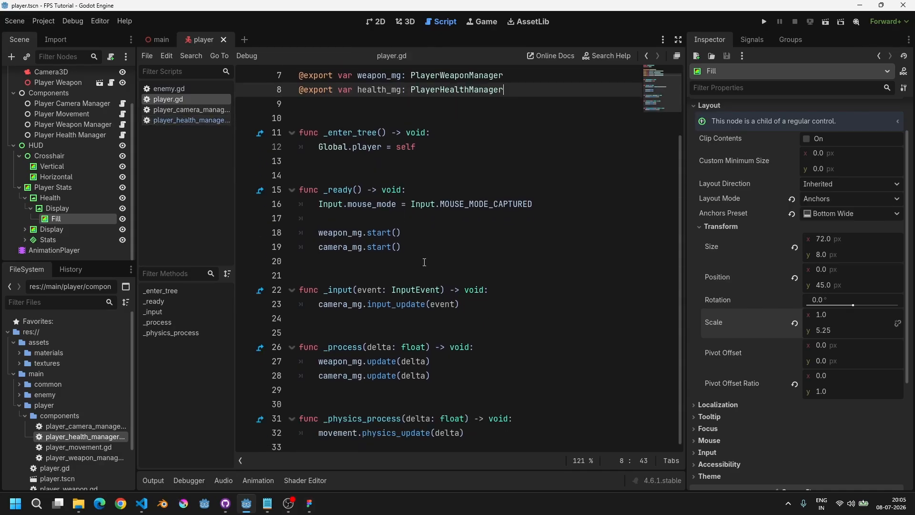
pyautogui.click(430, 243)
pyautogui.press('Return')
pyautogui.write('h')
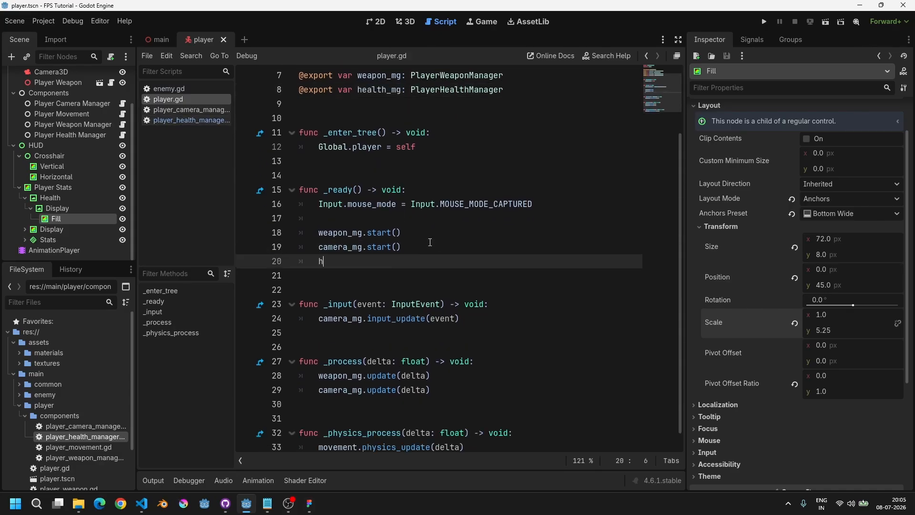
pyautogui.write('ealth_mg.star')
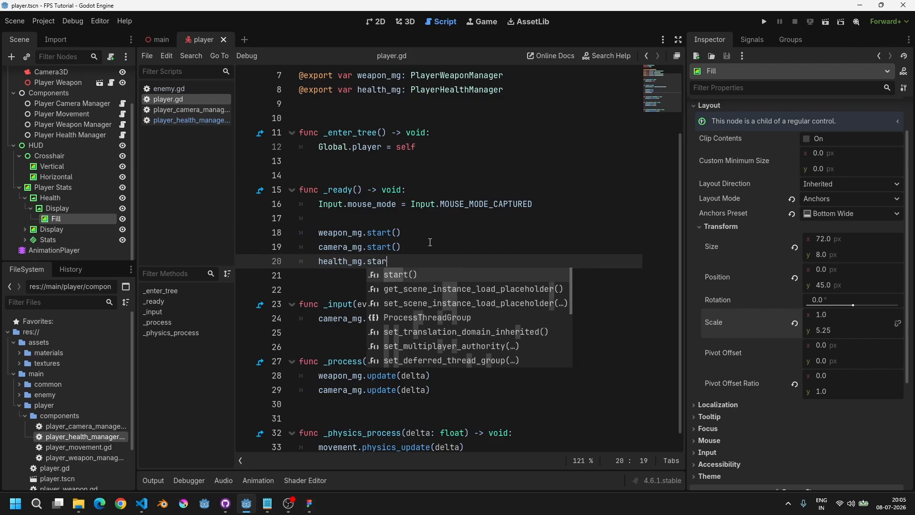
pyautogui.press('Return')
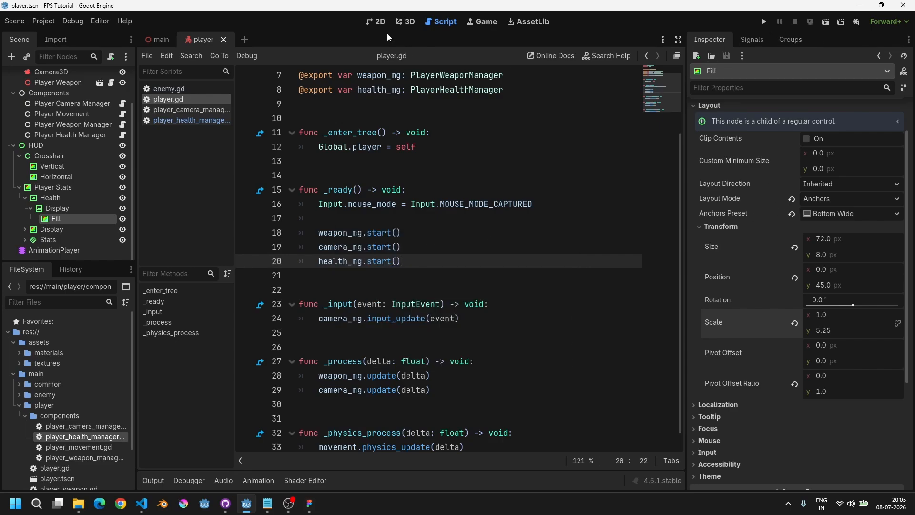
# Step: Try resizing the Fill rectangle in the 2D view by dragging its top edge handle
pyautogui.click(377, 22)
pyautogui.scroll(1, 368, 229)
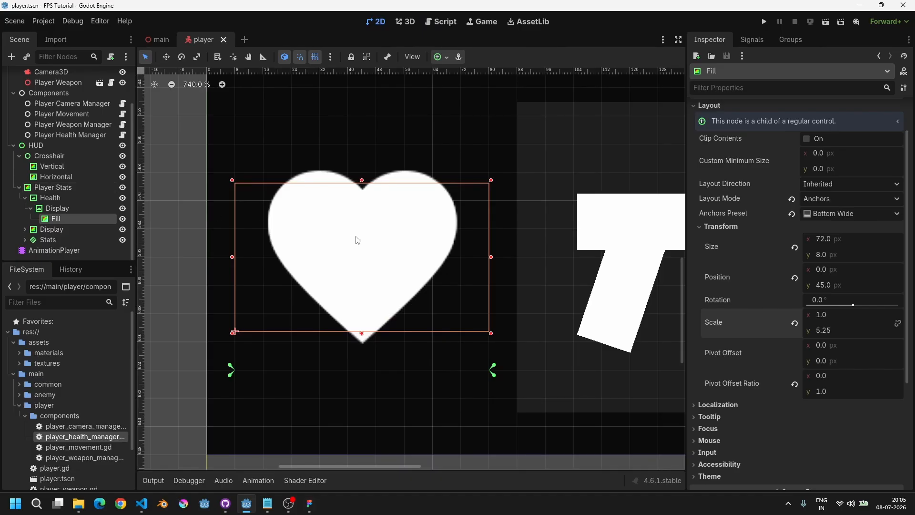
pyautogui.click(54, 209)
pyautogui.click(56, 218)
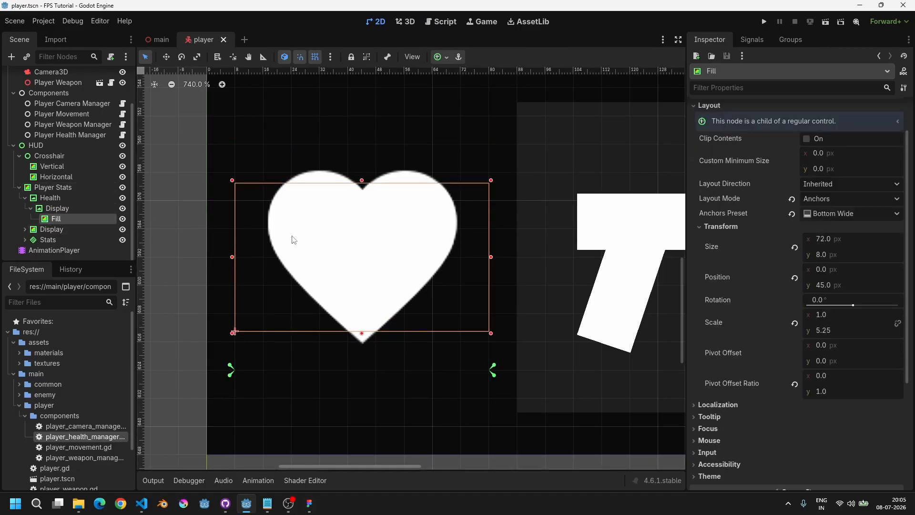
pyautogui.moveTo(361, 181); pyautogui.dragTo(362, 209)
pyautogui.hotkey('ctrl', 'z')
pyautogui.moveTo(361, 181); pyautogui.dragTo(371, 161)
pyautogui.hotkey('ctrl', 'z')
# Step: Set the Fill's vertical scale to 2.5 and save the scene
pyautogui.moveTo(842, 333); pyautogui.dragTo(822, 334)
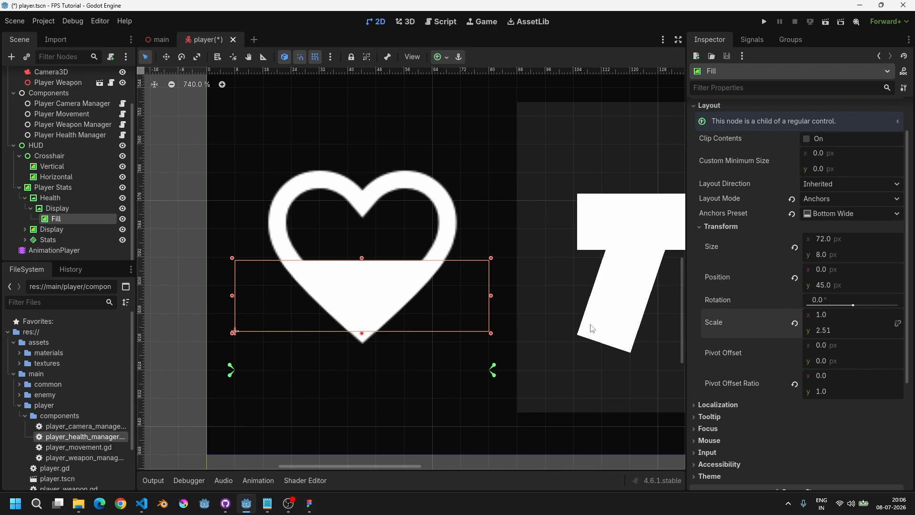
pyautogui.press('s')
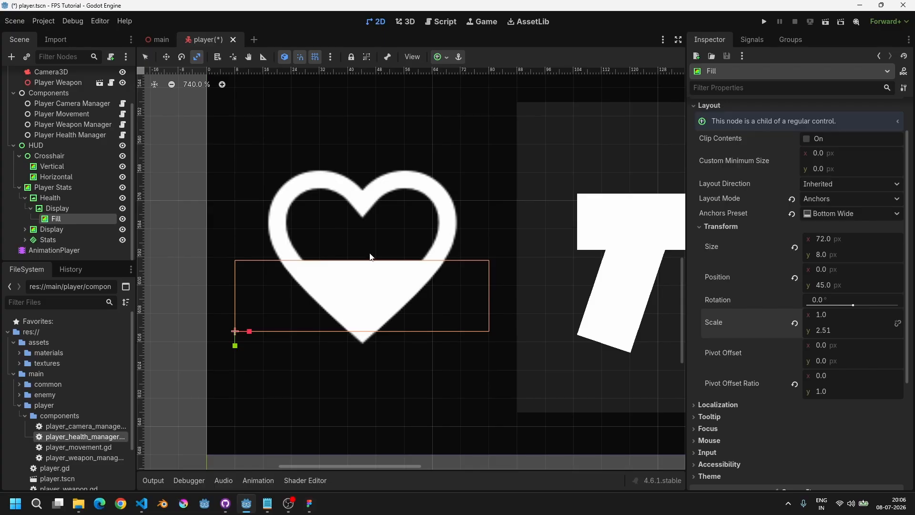
pyautogui.moveTo(236, 349); pyautogui.dragTo(257, 351)
pyautogui.press('q')
pyautogui.scroll(1, 521, 325)
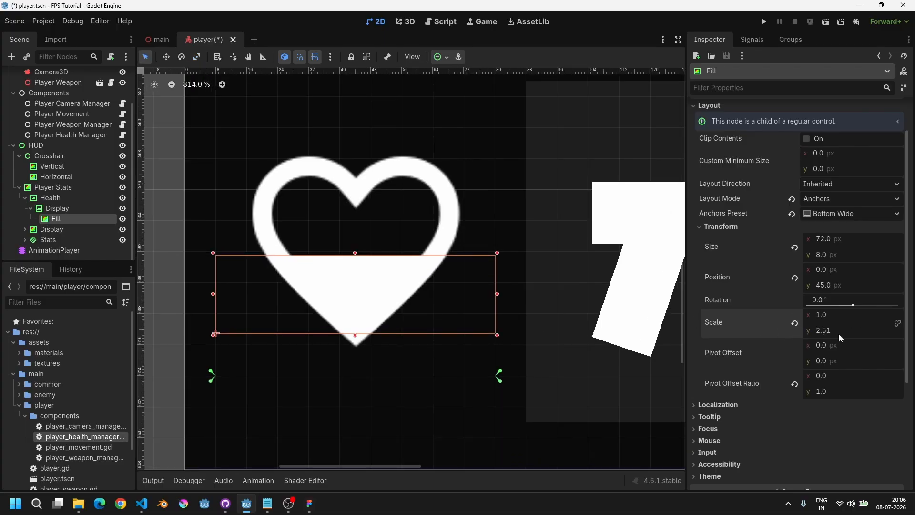
pyautogui.write('2.5')
pyautogui.press('Return')
pyautogui.hotkey('ctrl', 's')
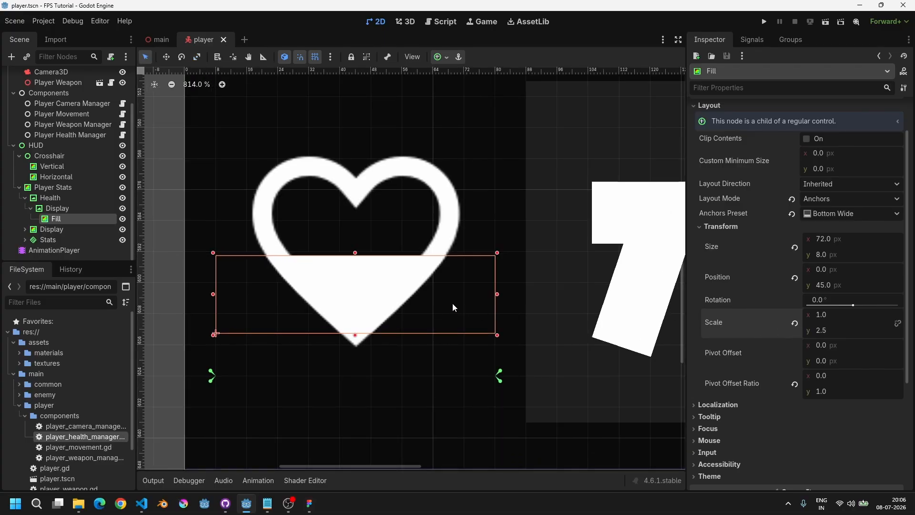
# Step: Select the Player Health Manager node and run the game to check the heart's fill
pyautogui.scroll(-5, 453, 303)
pyautogui.moveTo(503, 286); pyautogui.dragTo(465, 286, button='middle')
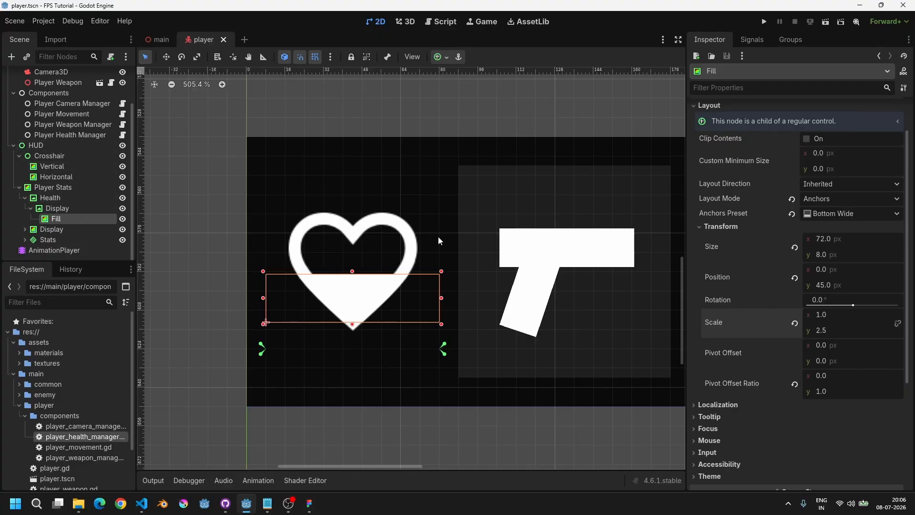
pyautogui.click(69, 136)
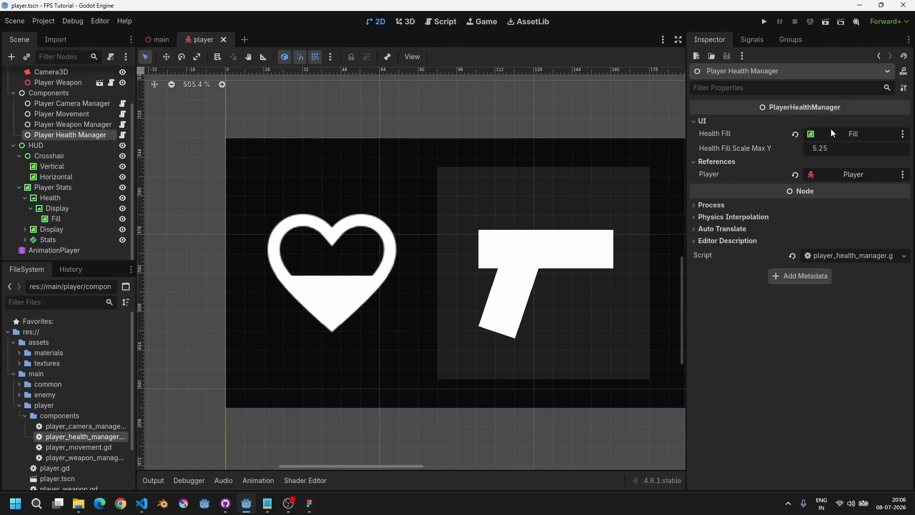
pyautogui.moveTo(530, 227); pyautogui.dragTo(511, 227, button='middle')
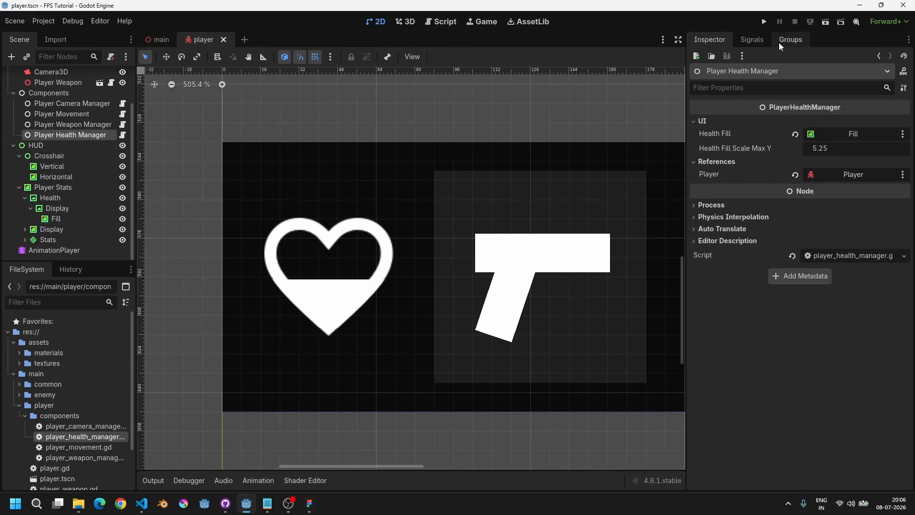
pyautogui.click(764, 22)
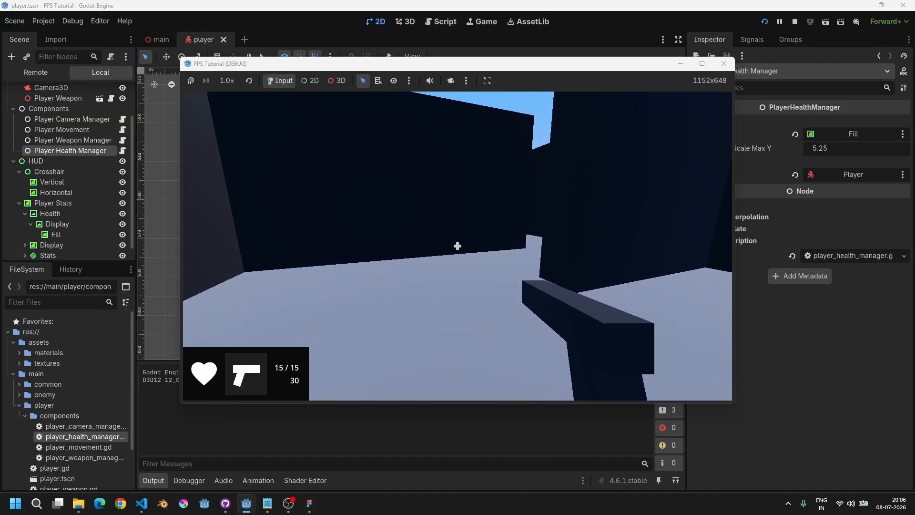
pyautogui.press('F8')
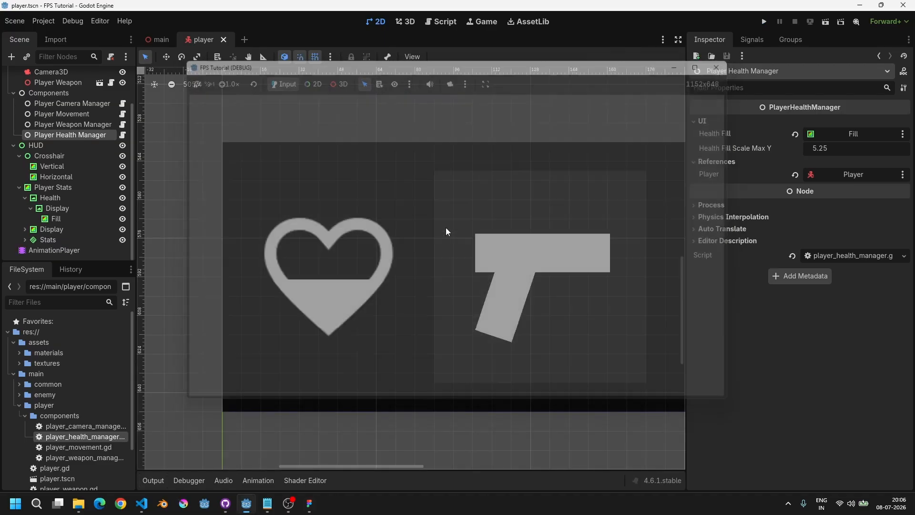
# Step: In the health manager script, set health's initial value to 75 and run the game to test it
pyautogui.click(441, 22)
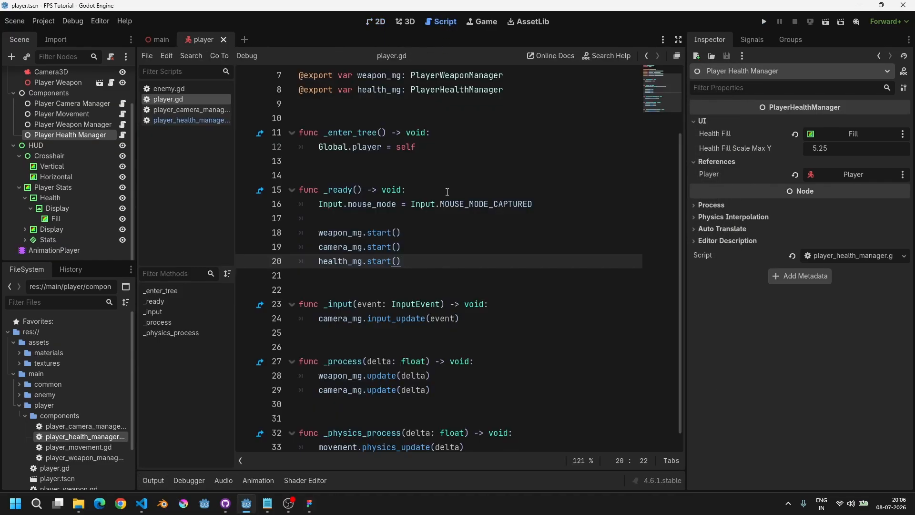
pyautogui.keyDown('ctrl'); pyautogui.click(377, 261); pyautogui.keyUp('ctrl')
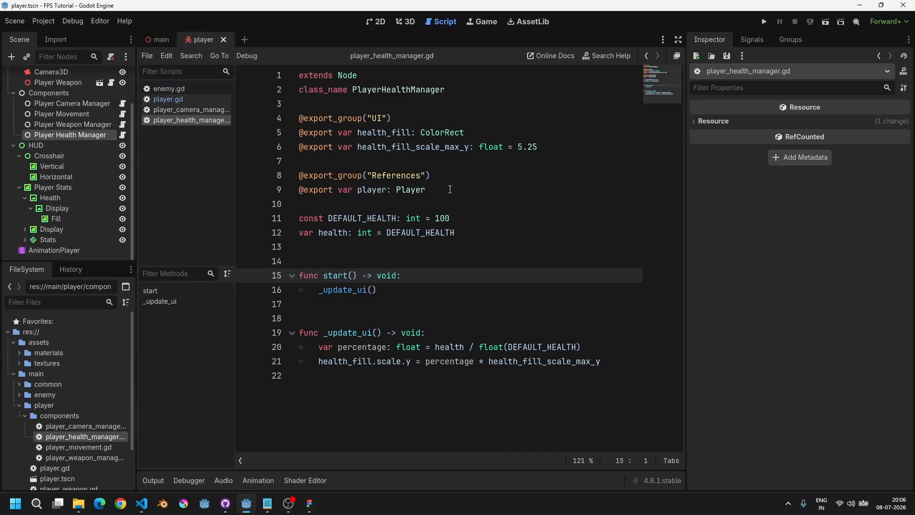
pyautogui.doubleClick(441, 218)
pyautogui.click(453, 230)
pyautogui.doubleClick(441, 219)
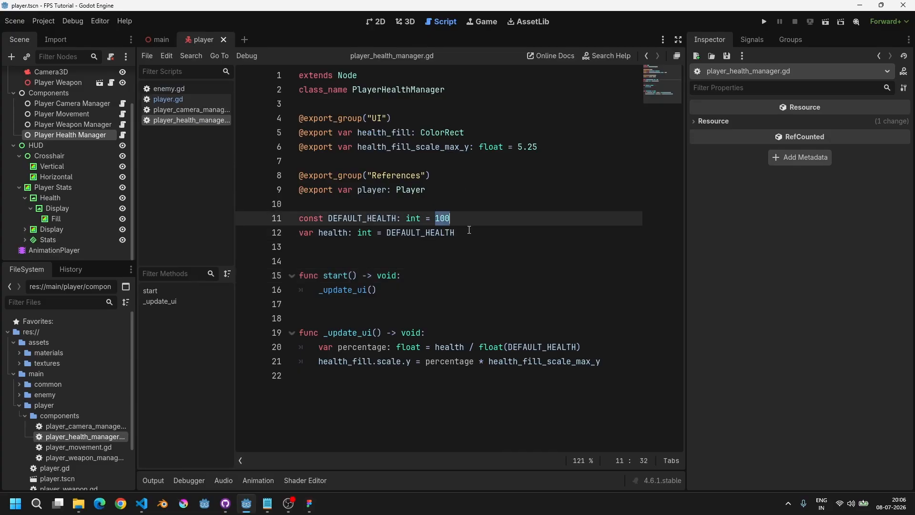
pyautogui.click(441, 218)
pyautogui.moveTo(387, 233); pyautogui.dragTo(474, 233)
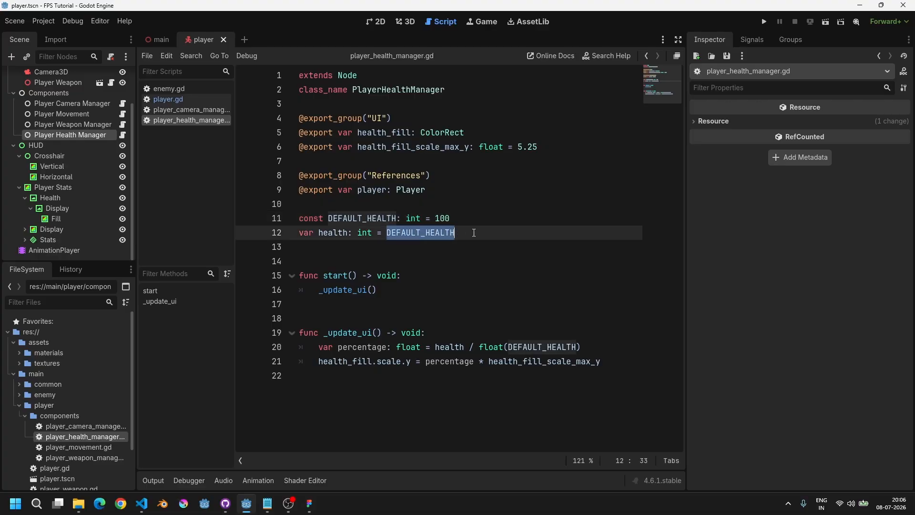
pyautogui.write('75')
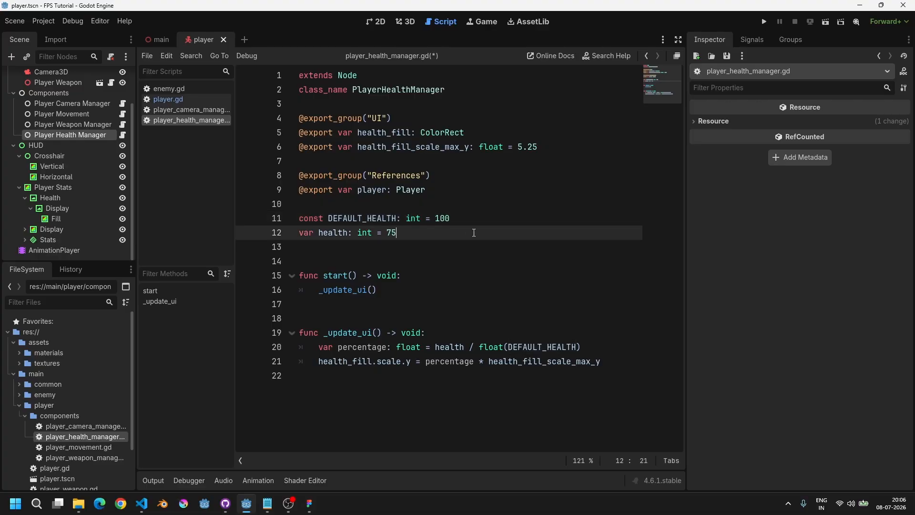
pyautogui.press('F5')
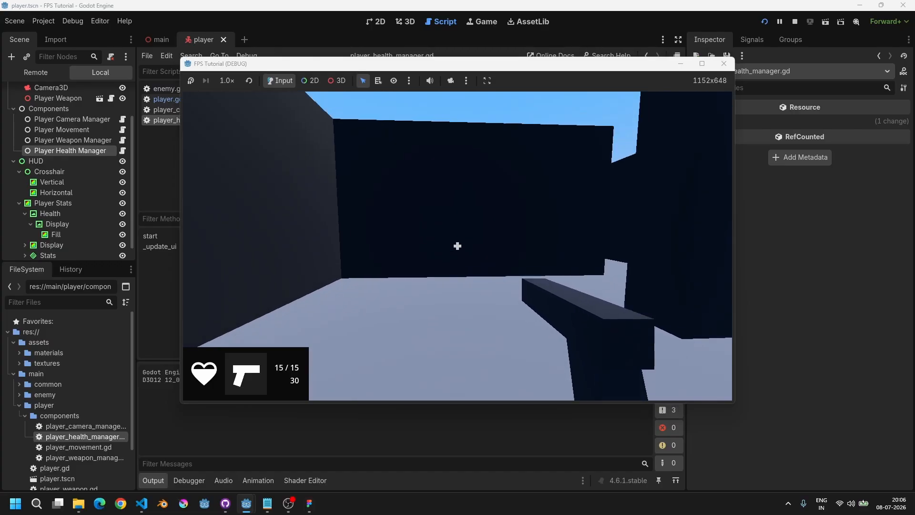
pyautogui.press('F8')
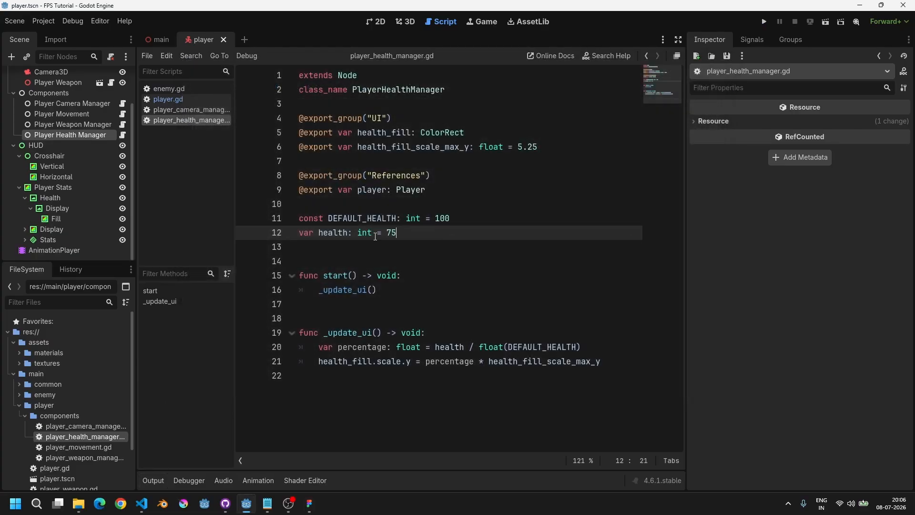
# Step: Set health's initial value to 10 and run the game again
pyautogui.doubleClick(391, 234)
pyautogui.write('10')
pyautogui.press('F5')
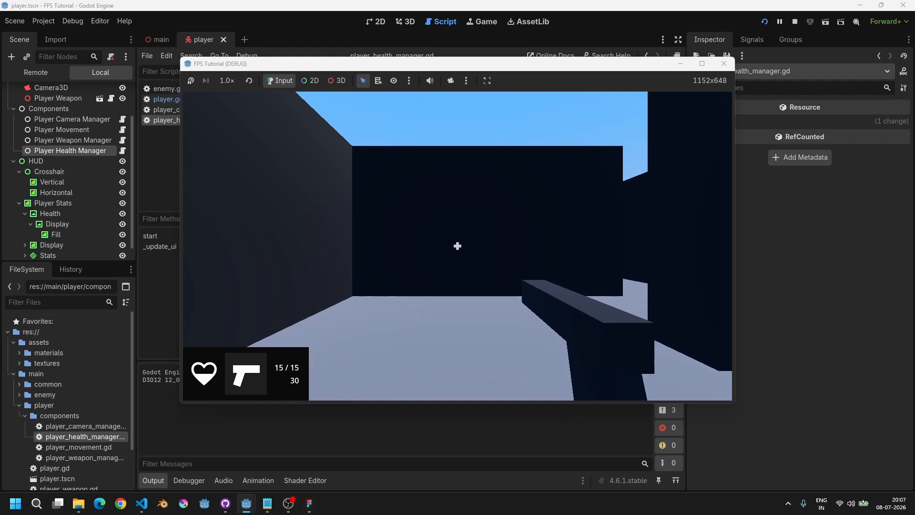
# Step: Stop the game, set health's initial value to 15 and rerun it
pyautogui.press('F8')
pyautogui.press('BackSpace')
pyautogui.press('BackSpace')
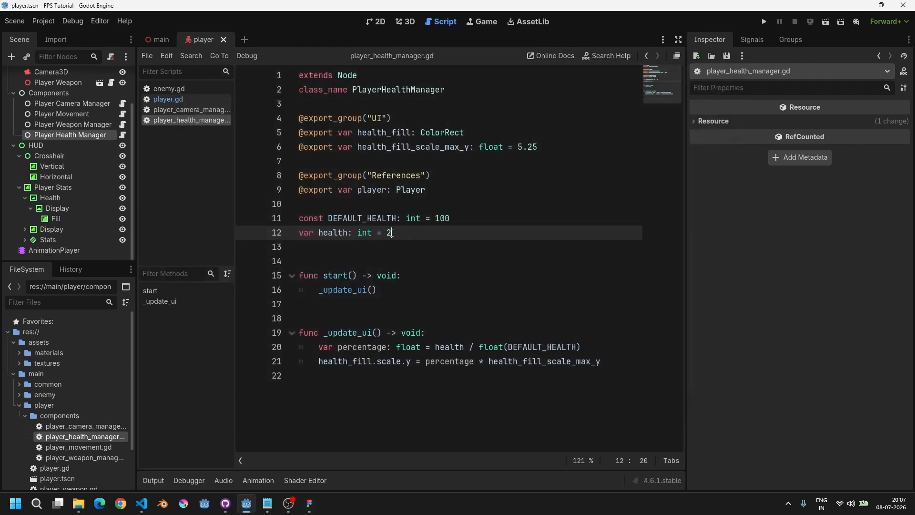
pyautogui.write('15')
pyautogui.press('F5')
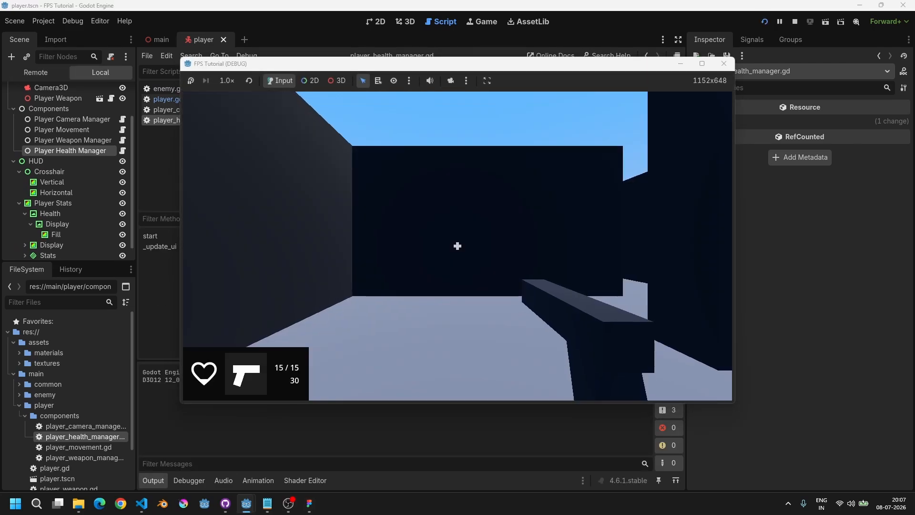
# Step: Stop the game, set health's initial value to 0 and rerun it
pyautogui.press('F8')
pyautogui.doubleClick(392, 232)
pyautogui.write('0')
pyautogui.press('F5')
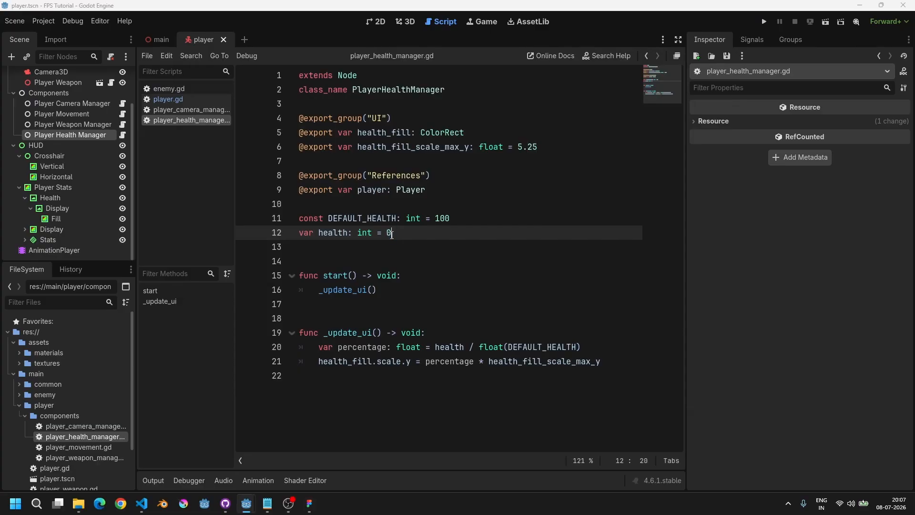
# Step: Stop the game, set health's initial value back to DEFAULT_HEALTH, and save the script
pyautogui.press('F8')
pyautogui.doubleClick(388, 234)
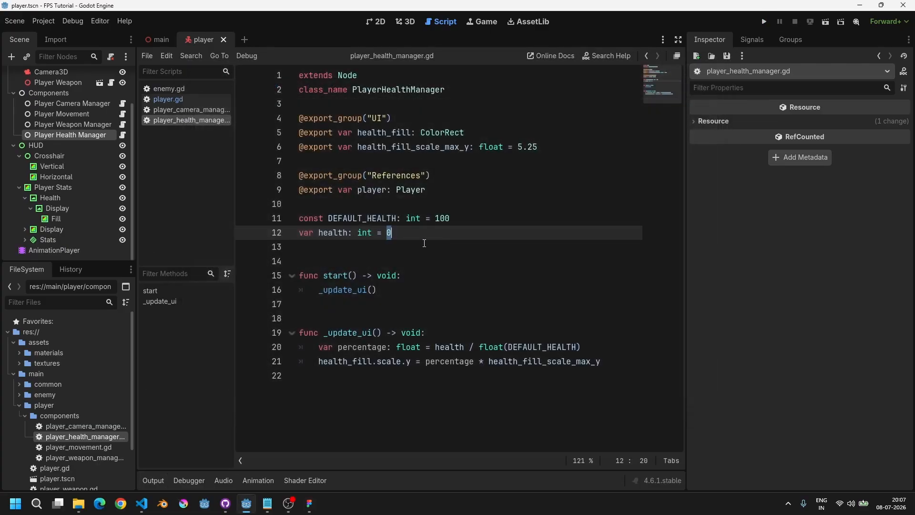
pyautogui.write('DEFA')
pyautogui.press('Return')
pyautogui.hotkey('ctrl', 's')
# Step: Add an empty take_damage function returning void at the end of the health manager script
pyautogui.hotkey('ctrl', 'End')
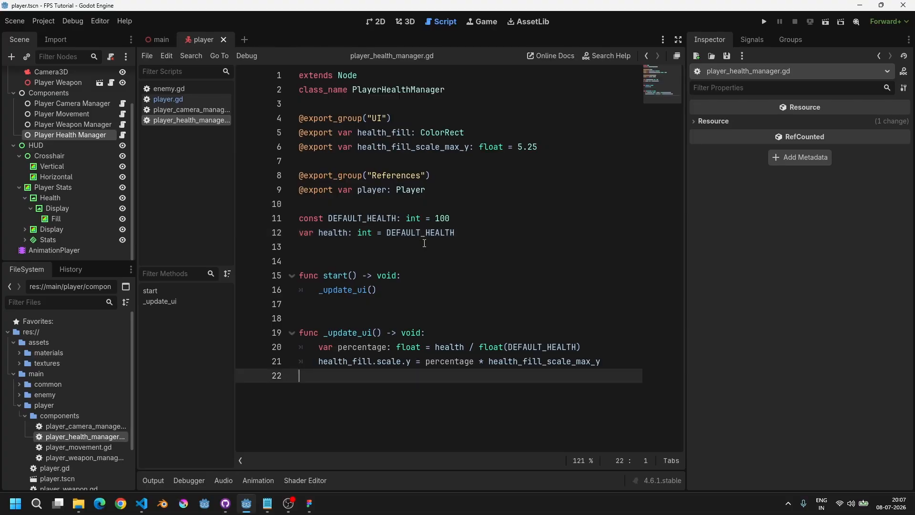
pyautogui.press('Return')
pyautogui.press('Return')
pyautogui.write('func take')
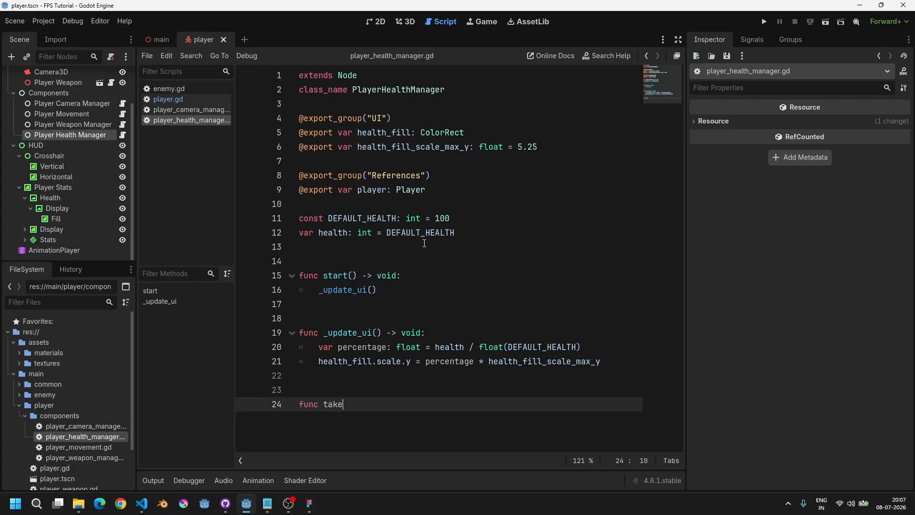
pyautogui.write('_damage() -> void:')
pyautogui.press('Return')
pyautogui.write('pass')
pyautogui.hotkey('shift', 'Home')
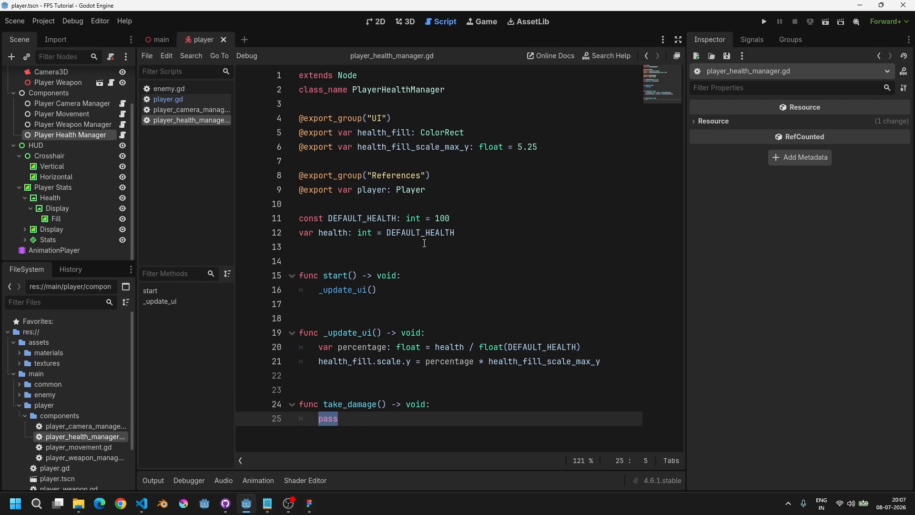
pyautogui.write('pass')
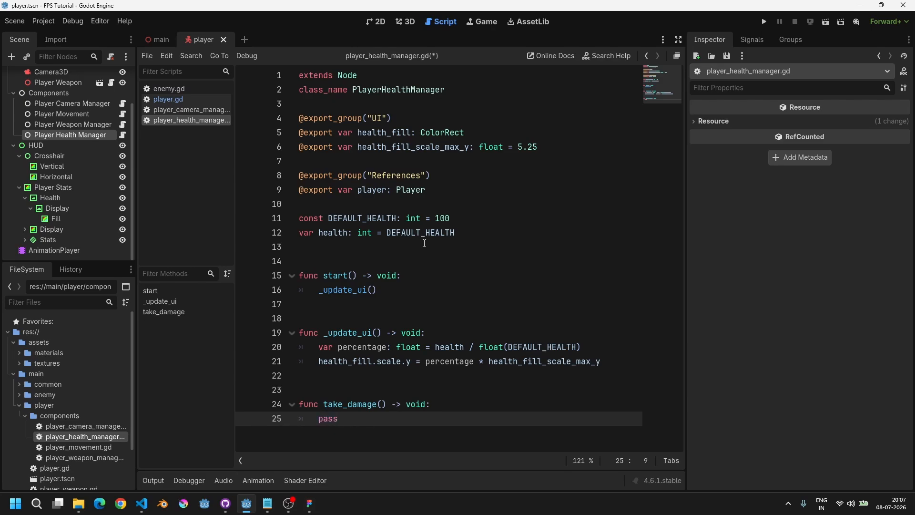
# Step: Open the enemy script and examine the parameters of its take_damage function
pyautogui.press('Up')
pyautogui.press('Up')
pyautogui.press('Down')
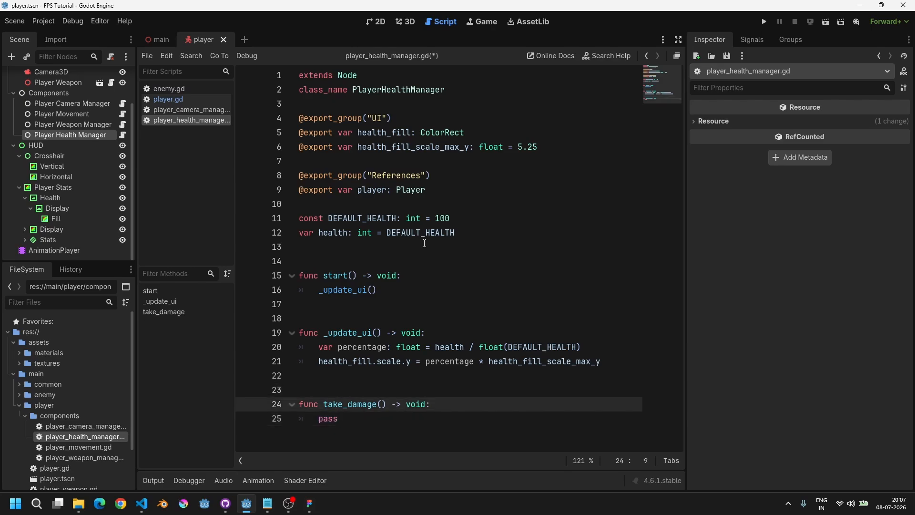
pyautogui.hotkey('ctrl', 'alt', 'o')
pyautogui.write('enemy')
pyautogui.press('Return')
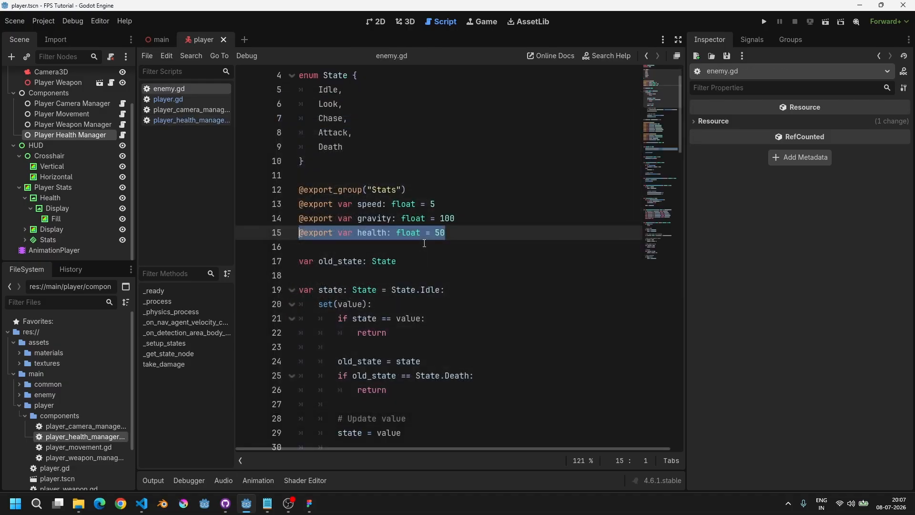
pyautogui.hotkey('ctrl', 'End')
pyautogui.press('Up')
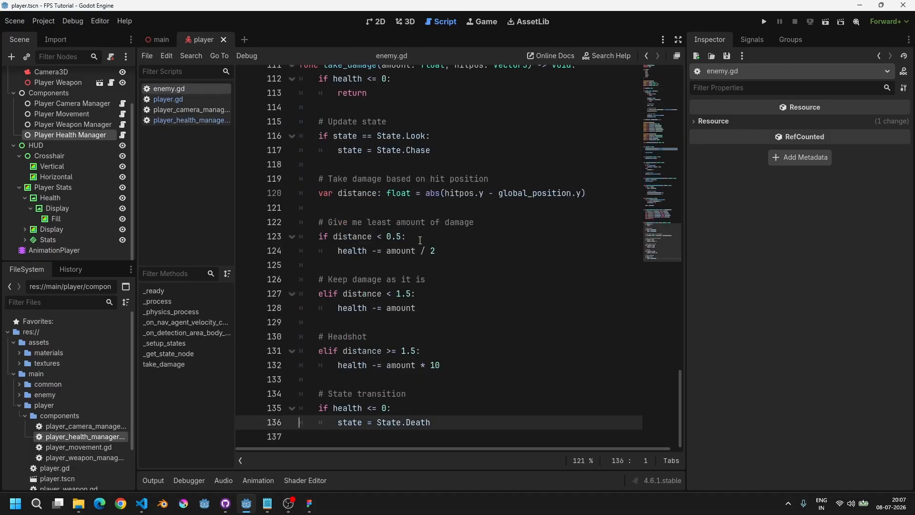
pyautogui.scroll(5, 420, 240)
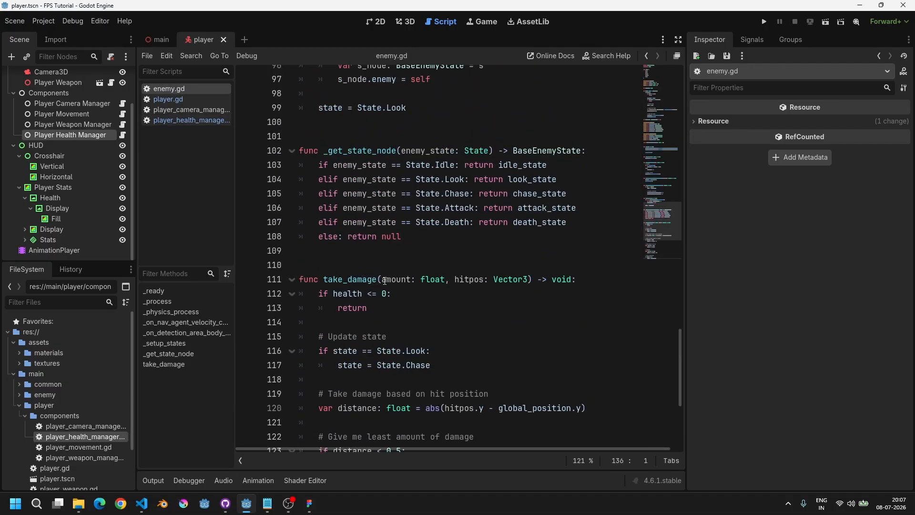
pyautogui.moveTo(383, 280); pyautogui.dragTo(528, 280)
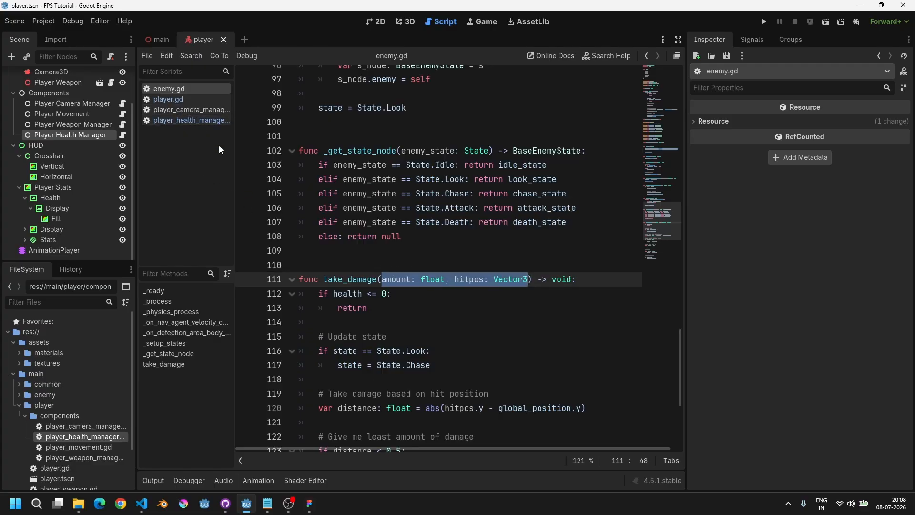
# Step: Back in the health manager script, give take_damage the parameters amount: float, hitpos: Vector3 and save
pyautogui.click(184, 100)
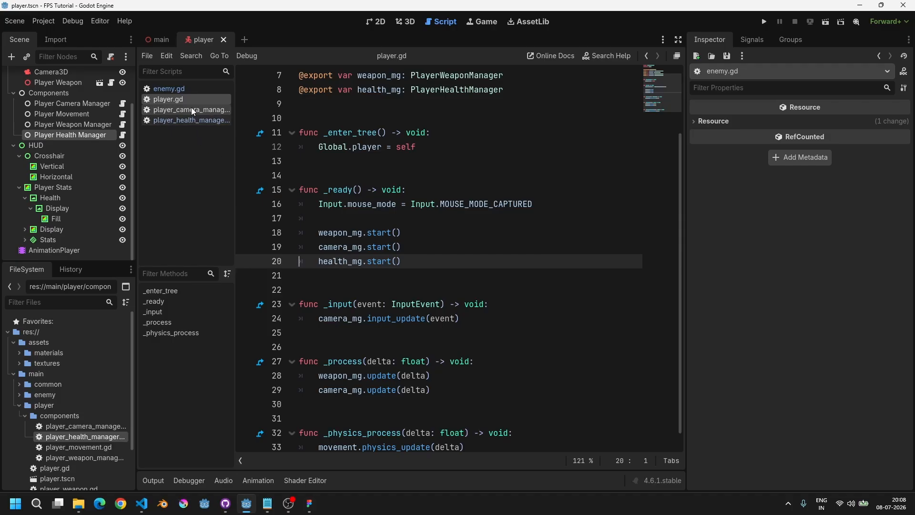
pyautogui.click(200, 123)
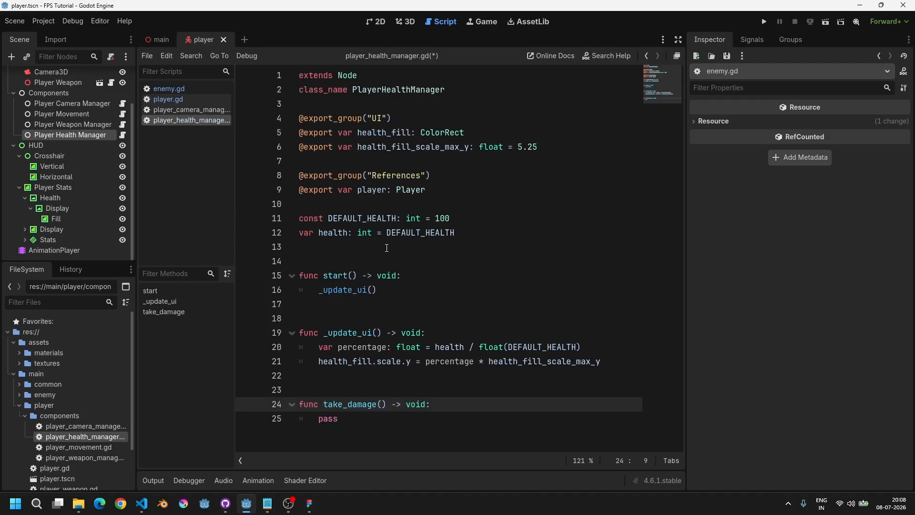
pyautogui.write('amount: float, hitpos: Vector3')
pyautogui.doubleClick(373, 415)
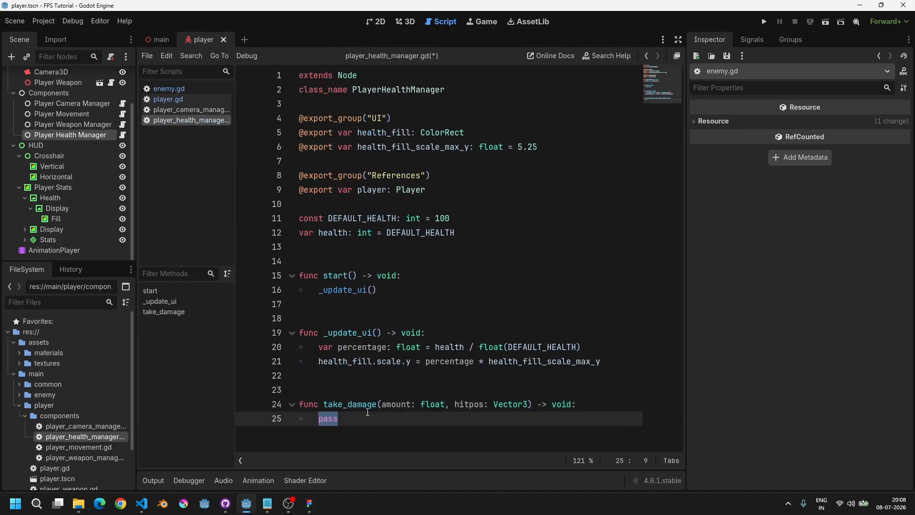
pyautogui.hotkey('ctrl', 's')
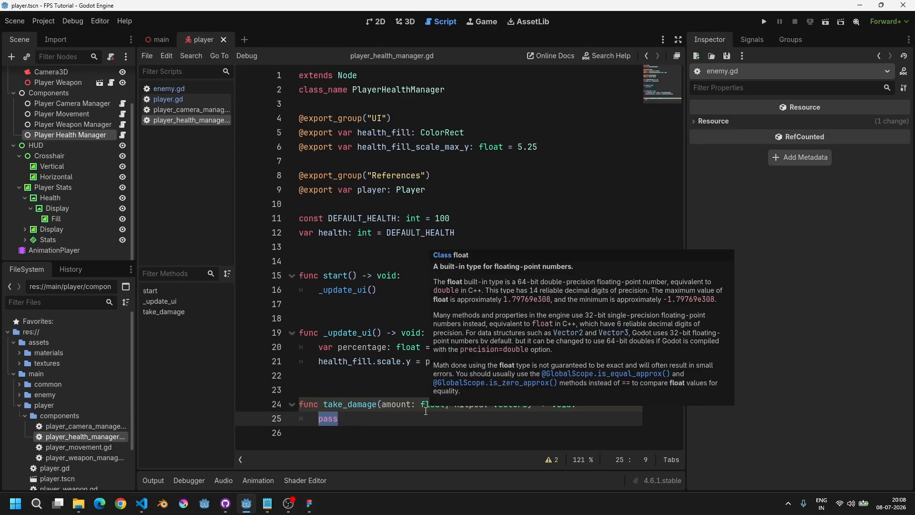
# Step: Replace pass with a guard that returns when health <= 0, then subtract amount from health, and save
pyautogui.write('if health <= 0:')
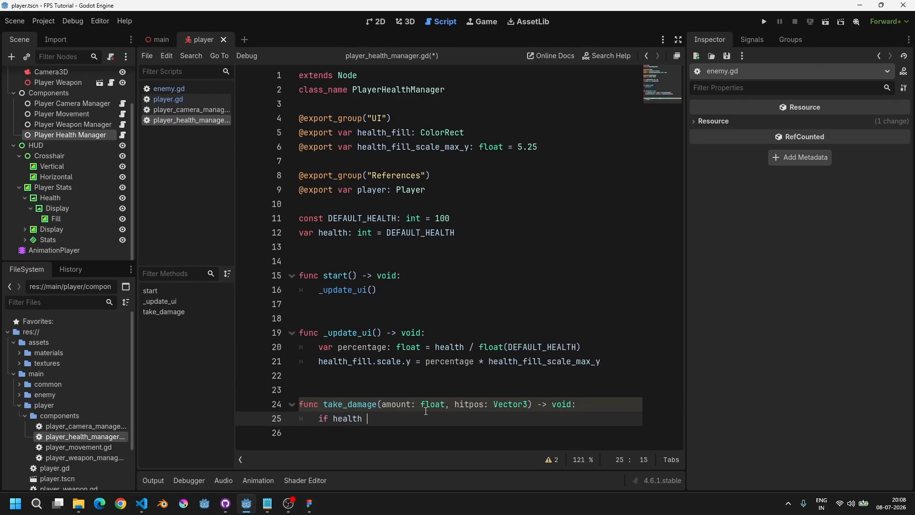
pyautogui.press('Return')
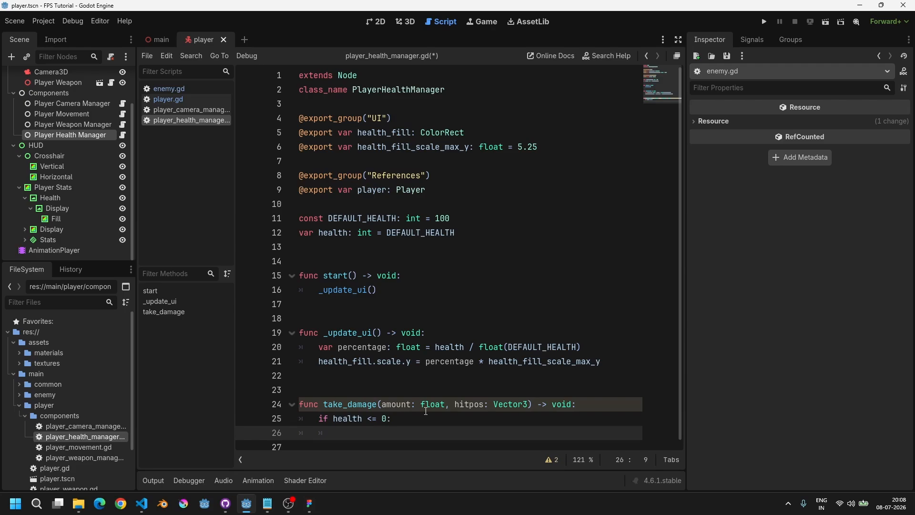
pyautogui.write('return')
pyautogui.press('Return')
pyautogui.press('Return')
pyautogui.write('health ')
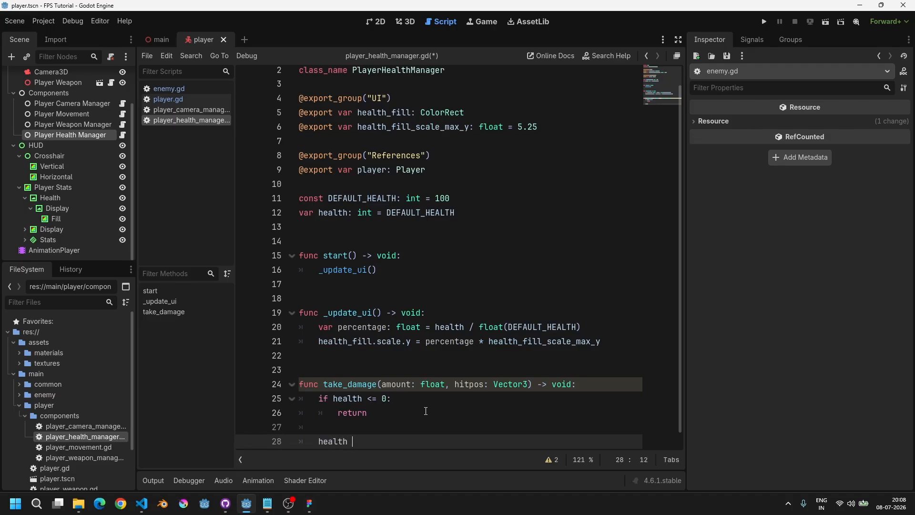
pyautogui.write('-= amount')
pyautogui.press('Home')
pyautogui.press('Home')
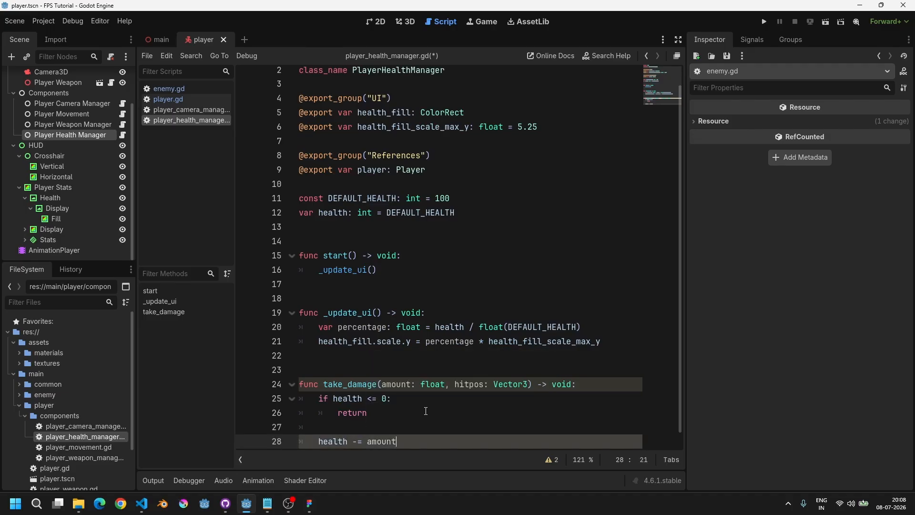
pyautogui.hotkey('ctrl', 's')
# Step: Rename the hitpos parameter of take_damage to _hitpos
pyautogui.hotkey('ctrl', 'Home')
pyautogui.press('Down')
pyautogui.press('Down')
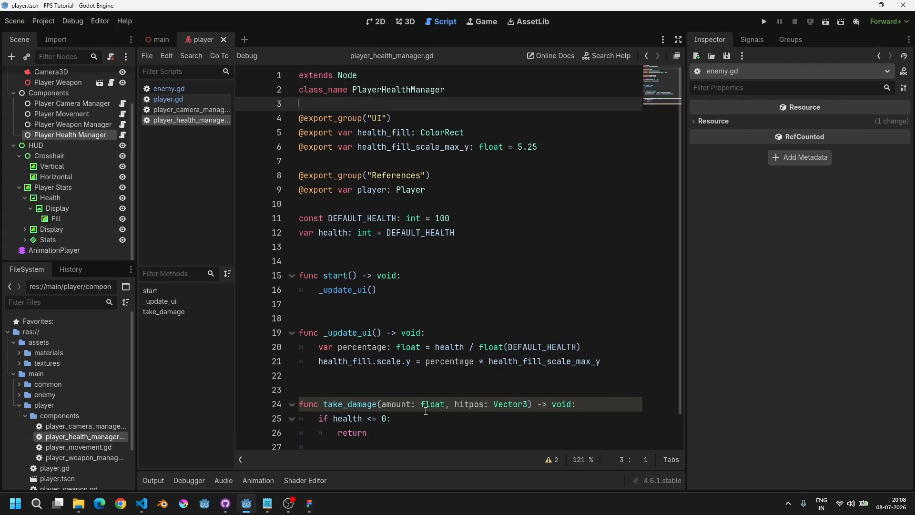
pyautogui.hotkey('ctrl', 'End')
pyautogui.press('Up')
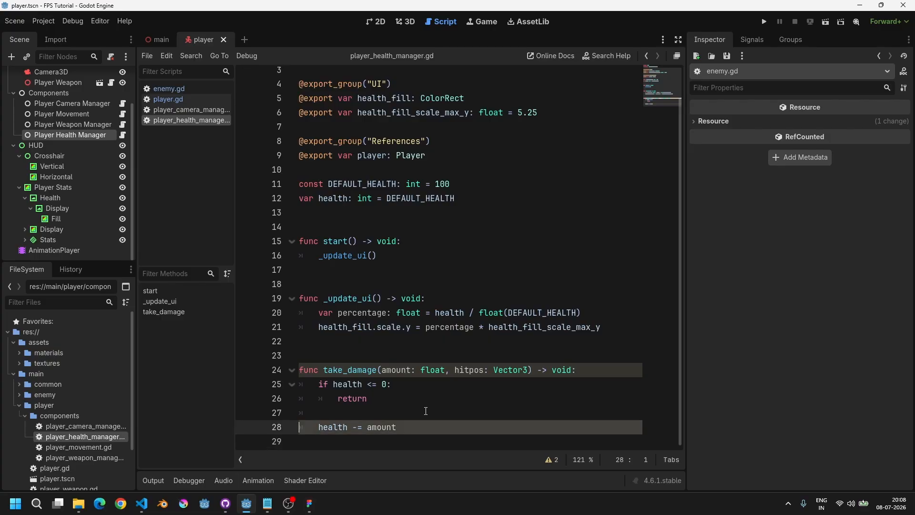
pyautogui.press('Home')
pyautogui.press('End')
pyautogui.press('Up')
pyautogui.press('Up')
pyautogui.press('Up')
pyautogui.press('Up')
pyautogui.hotkey('ctrl', 'Right')
pyautogui.hotkey('ctrl', 'Right')
pyautogui.hotkey('ctrl', 'Right')
pyautogui.hotkey('ctrl', 'Right')
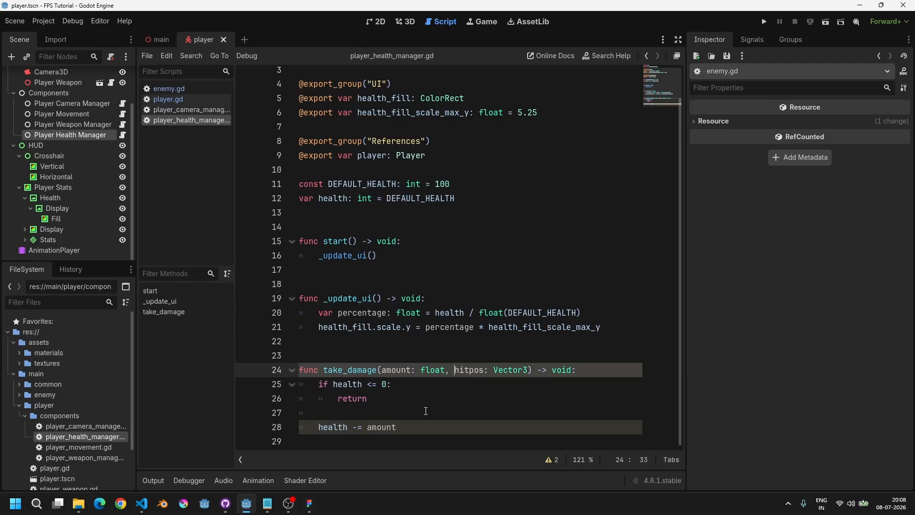
pyautogui.write('_')
pyautogui.hotkey('ctrl', 'Right')
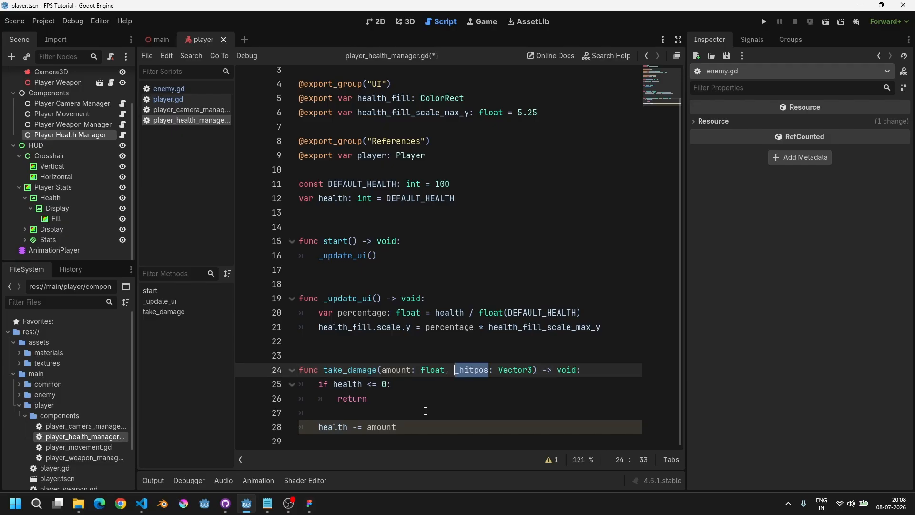
# Step: Below the health subtraction, add an if health <= 0: block with a placeholder body
pyautogui.press('Down')
pyautogui.press('Down')
pyautogui.press('Down')
pyautogui.press('Down')
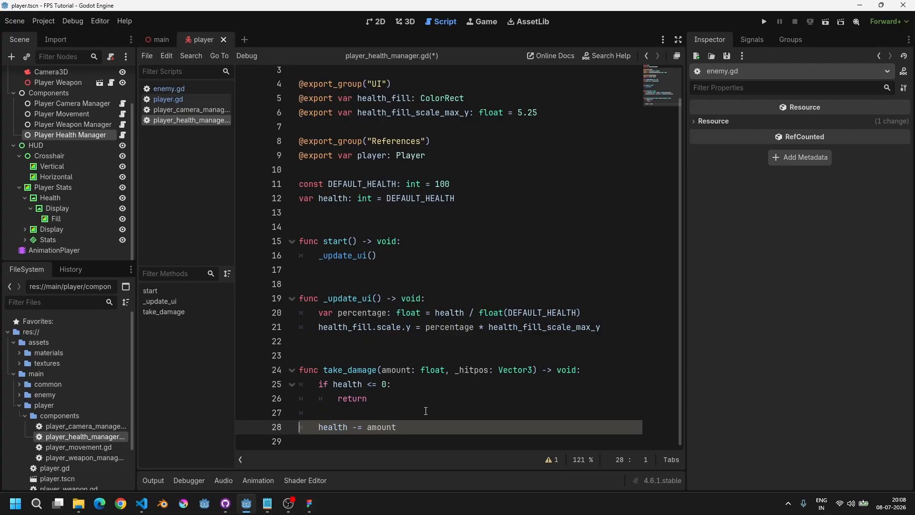
pyautogui.press('Home')
pyautogui.press('End')
pyautogui.press('Return')
pyautogui.press('Return')
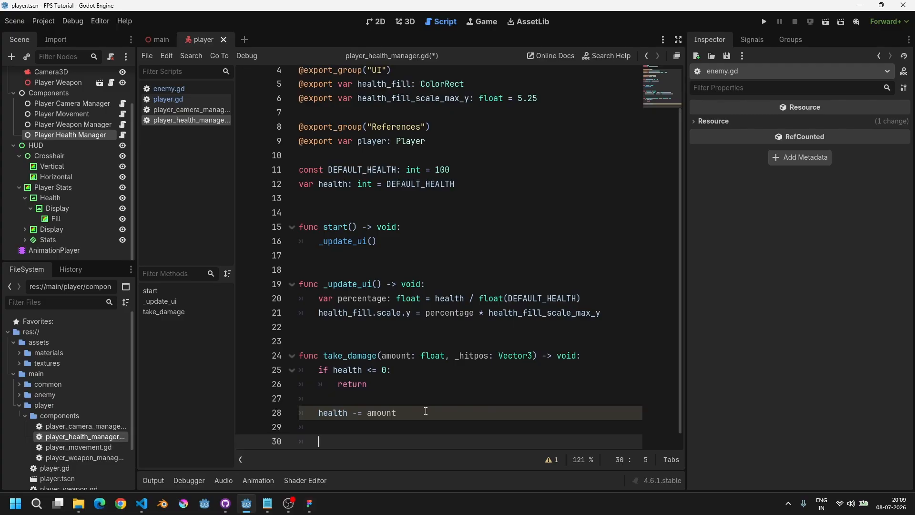
pyautogui.write('if health == 0:<')
pyautogui.press('End')
pyautogui.press('Return')
pyautogui.write('pass')
pyautogui.hotkey('shift', 'Home')
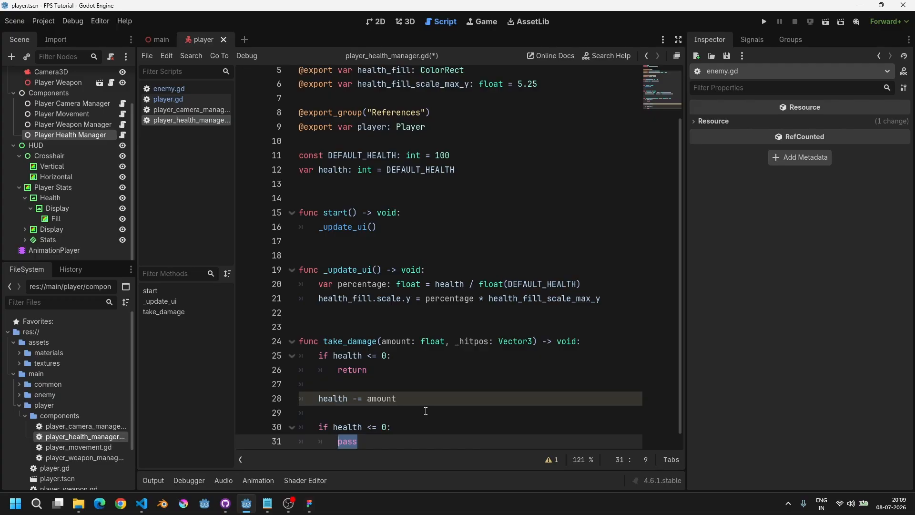
# Step: Replace the block's placeholder with the comment # Disable collision and save
pyautogui.write('# Disable collision')
pyautogui.hotkey('ctrl', 's')
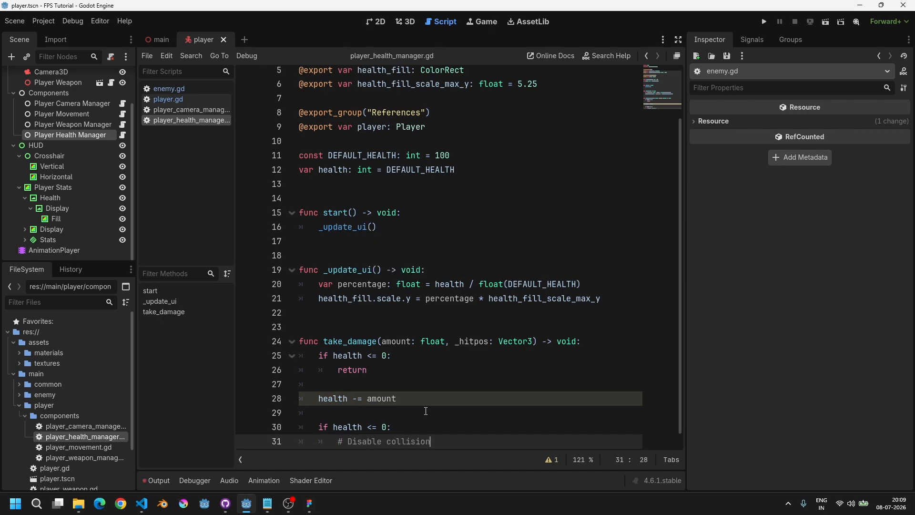
# Step: Add pass beneath the # Disable collision comment so the if block is valid, and save
pyautogui.press('Up')
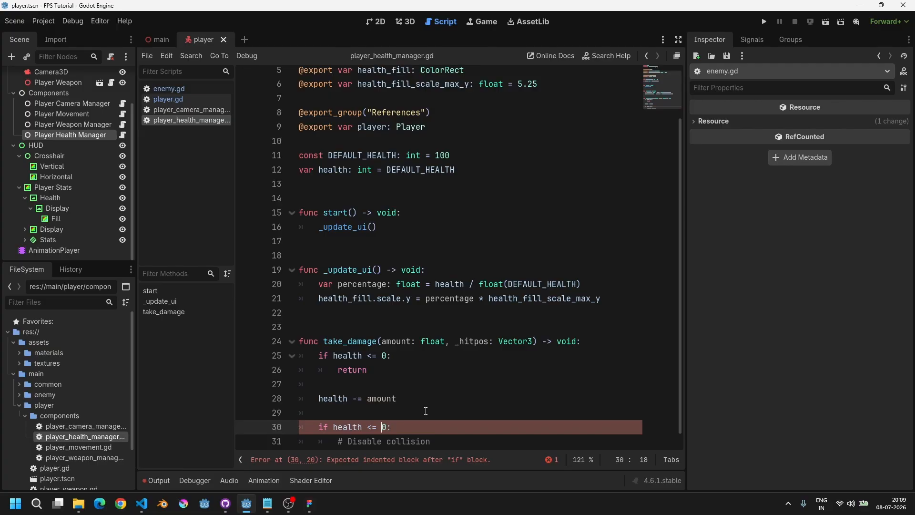
pyautogui.scroll(-1, 425, 411)
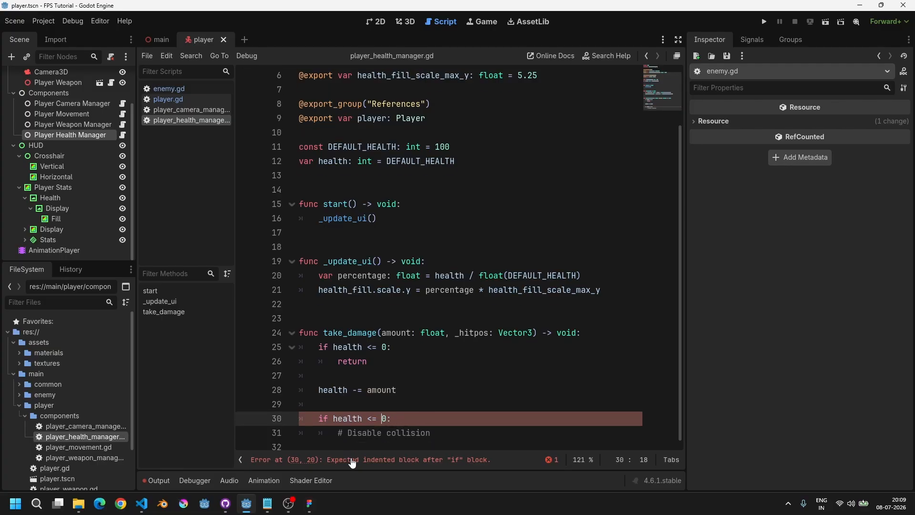
pyautogui.click(434, 427)
pyautogui.moveTo(340, 440); pyautogui.dragTo(443, 433)
pyautogui.click(445, 435)
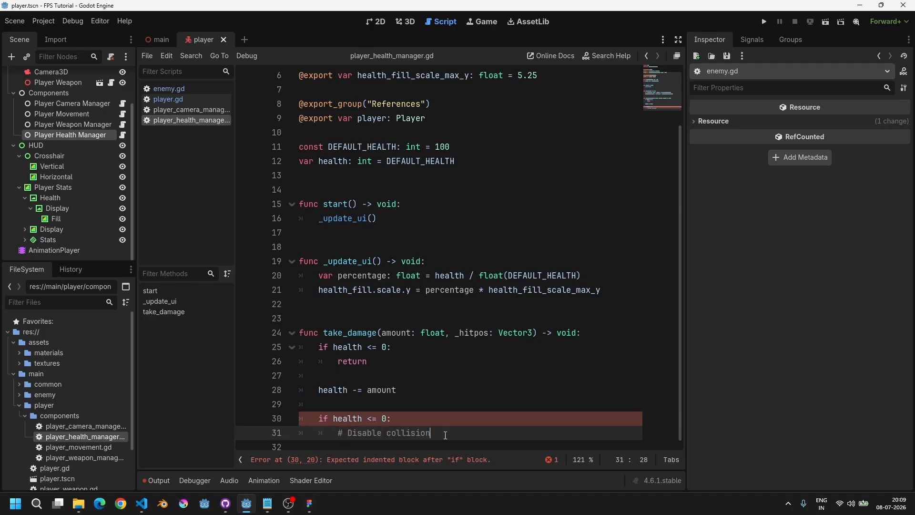
pyautogui.press('Return')
pyautogui.write('pass')
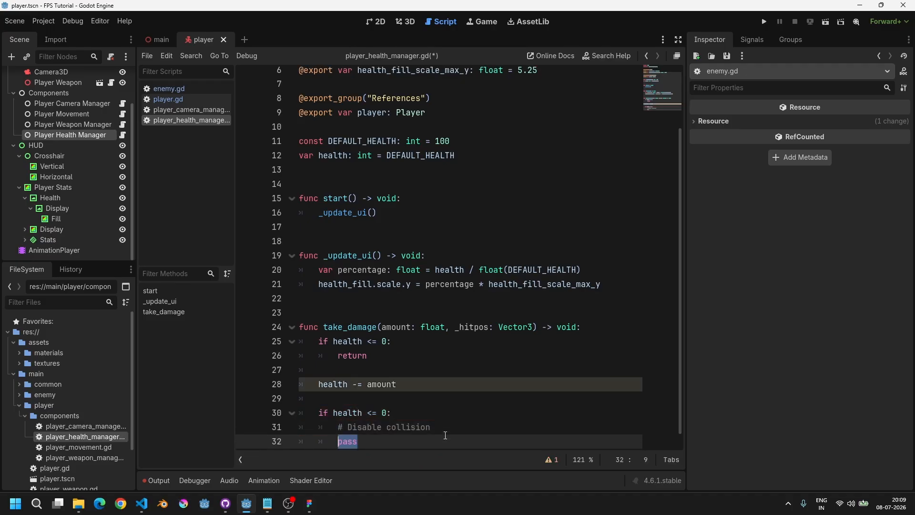
pyautogui.hotkey('ctrl', 's')
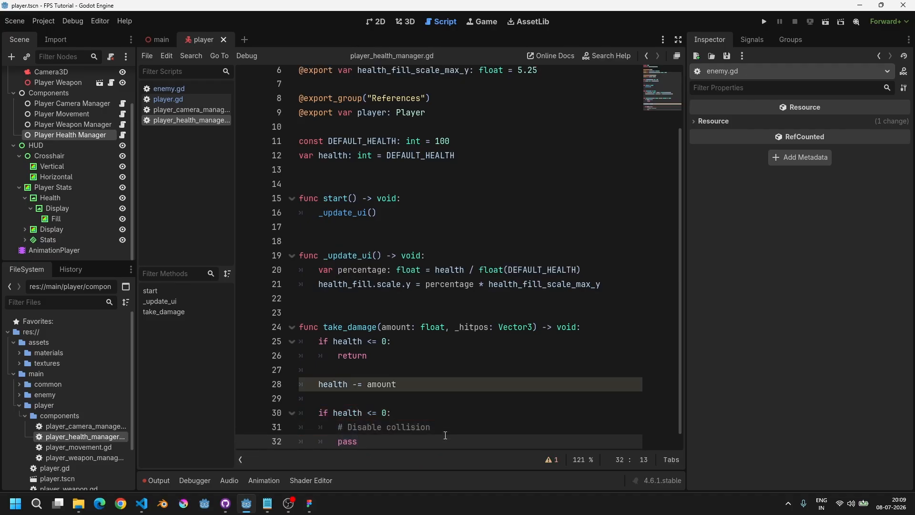
# Step: Open the player script and examine its export group and class name at the top
pyautogui.scroll(2, 456, 199)
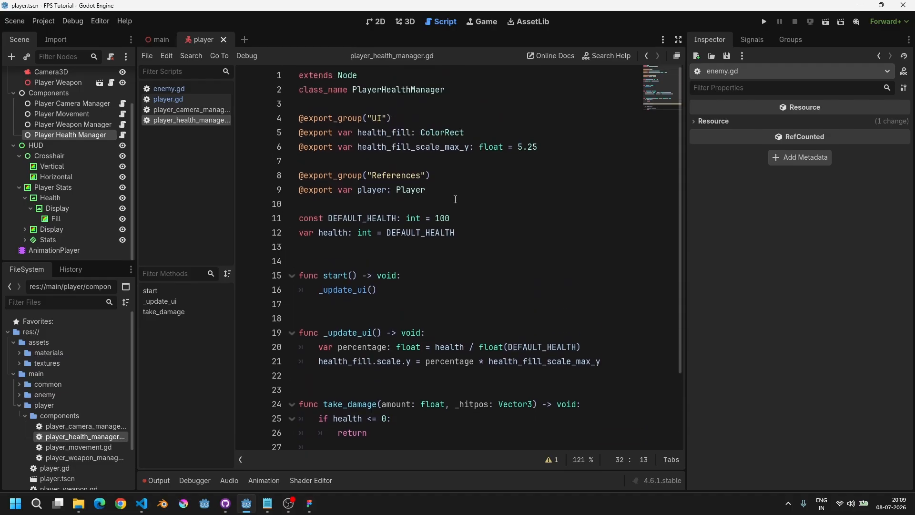
pyautogui.keyDown('ctrl'); pyautogui.click(411, 191); pyautogui.keyUp('ctrl')
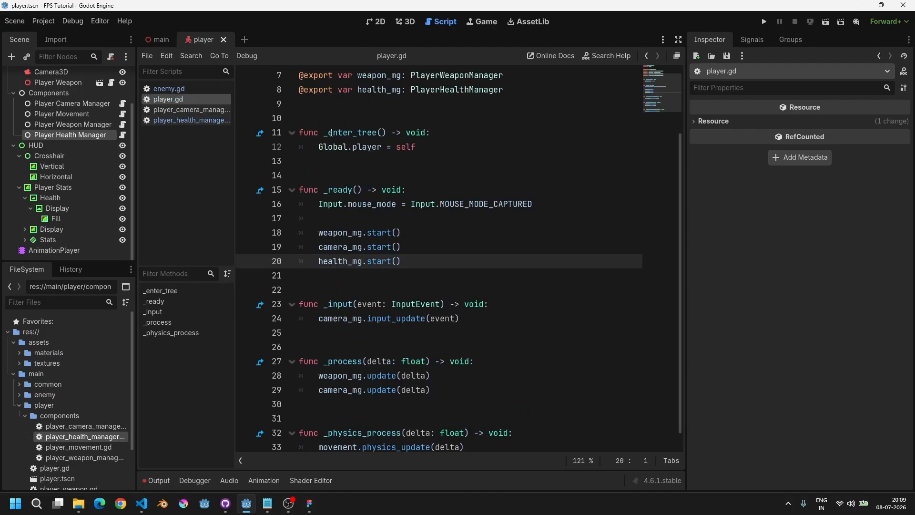
pyautogui.scroll(2, 331, 133)
pyautogui.moveTo(373, 118); pyautogui.dragTo(447, 122)
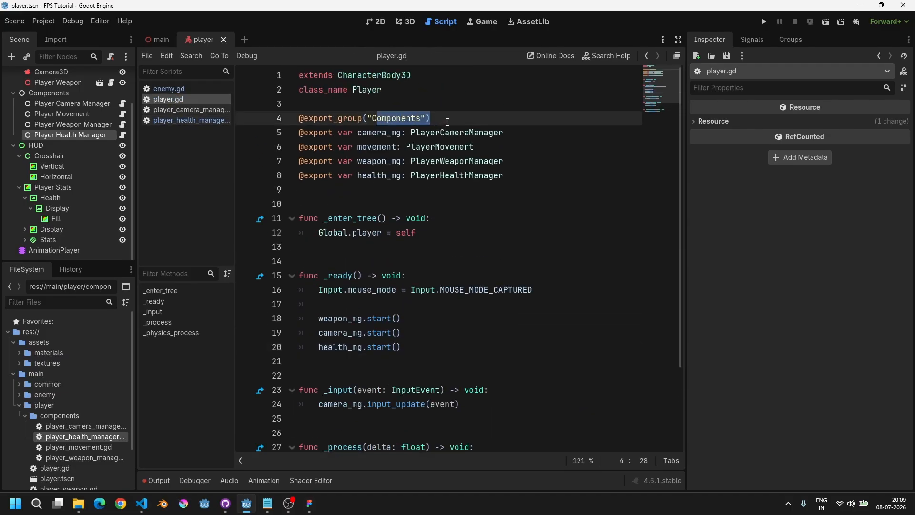
pyautogui.click(447, 122)
pyautogui.moveTo(334, 90); pyautogui.dragTo(402, 90)
pyautogui.click(402, 91)
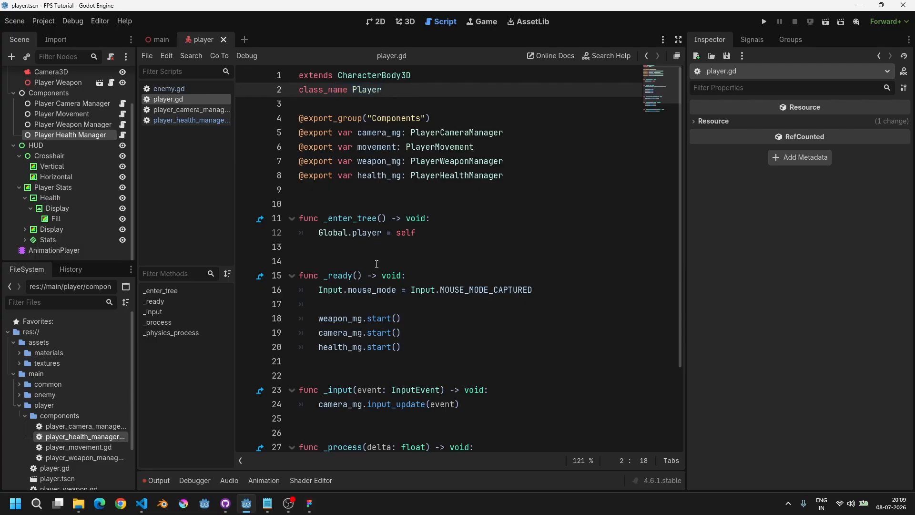
# Step: Open the global singleton script to examine its player and warning message variables, then close it
pyautogui.doubleClick(364, 93)
pyautogui.click(406, 98)
pyautogui.hotkey('ctrl', 'alt', 'o')
pyautogui.write('glo')
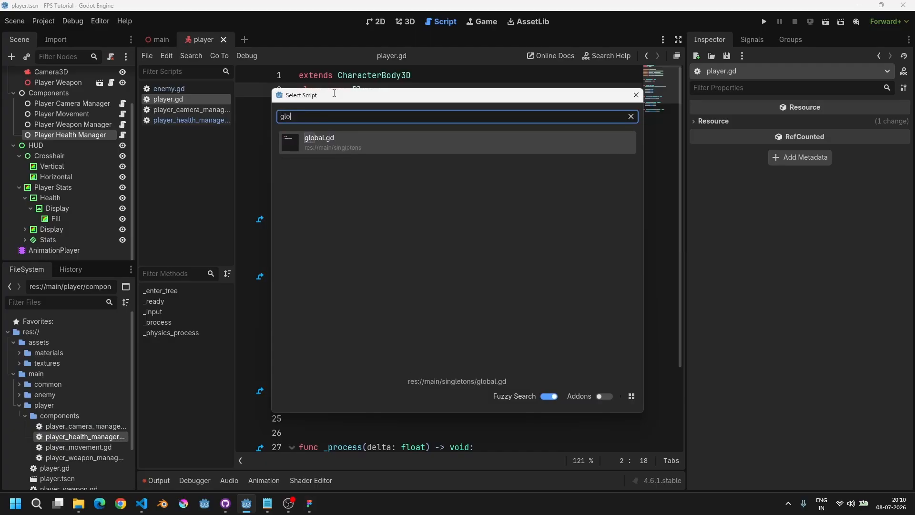
pyautogui.press('Return')
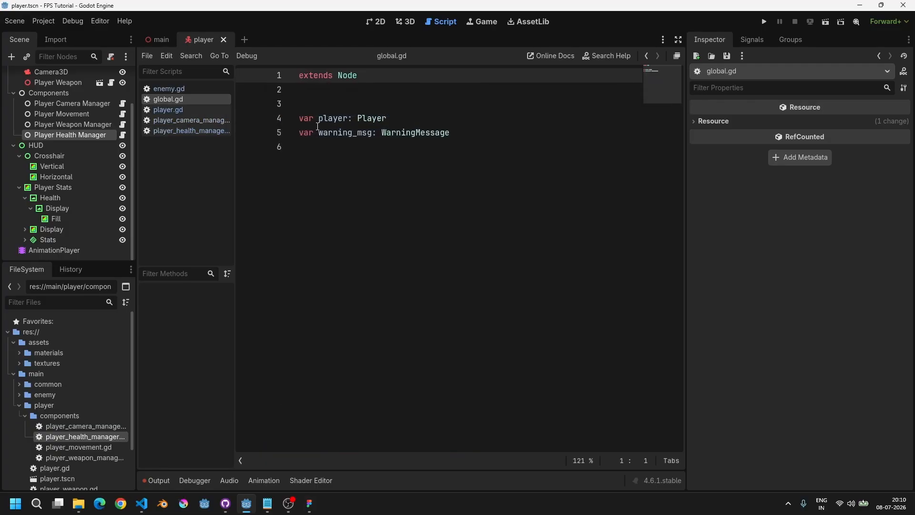
pyautogui.moveTo(319, 132); pyautogui.dragTo(453, 129)
pyautogui.click(482, 135)
pyautogui.hotkey('ctrl', 'w')
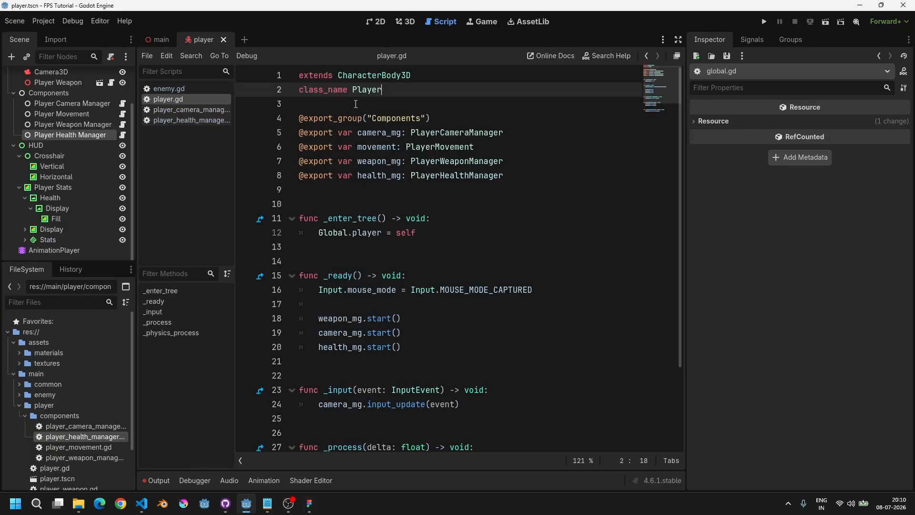
# Step: In the health manager's death block, replace pass with lines setting player.collision_layer and player.collision_mask to 0
pyautogui.doubleClick(358, 89)
pyautogui.doubleClick(323, 90)
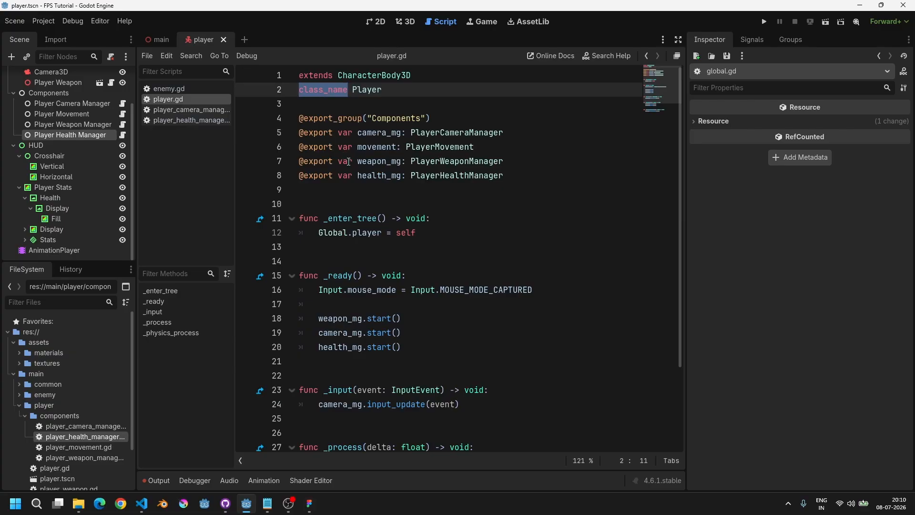
pyautogui.scroll(-2, 332, 119)
pyautogui.scroll(3, 382, 227)
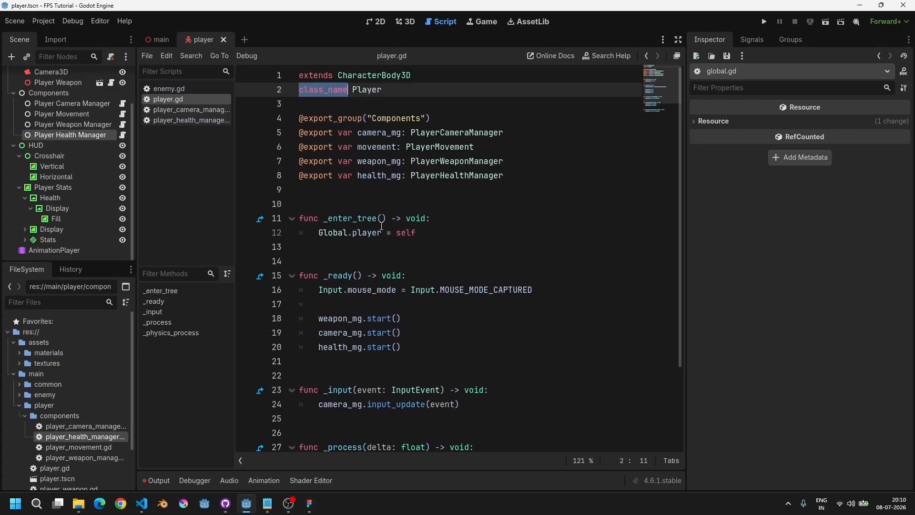
pyautogui.click(192, 120)
pyautogui.scroll(-2, 403, 405)
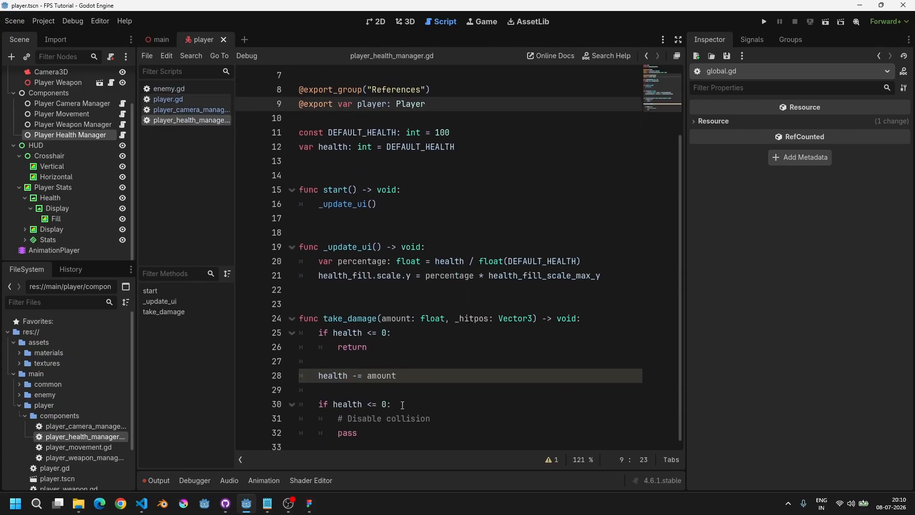
pyautogui.doubleClick(384, 429)
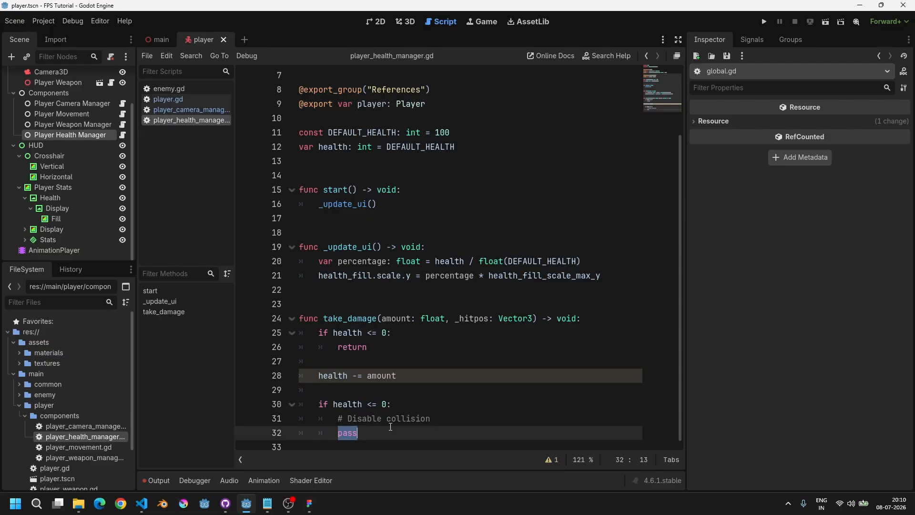
pyautogui.write('player.collis')
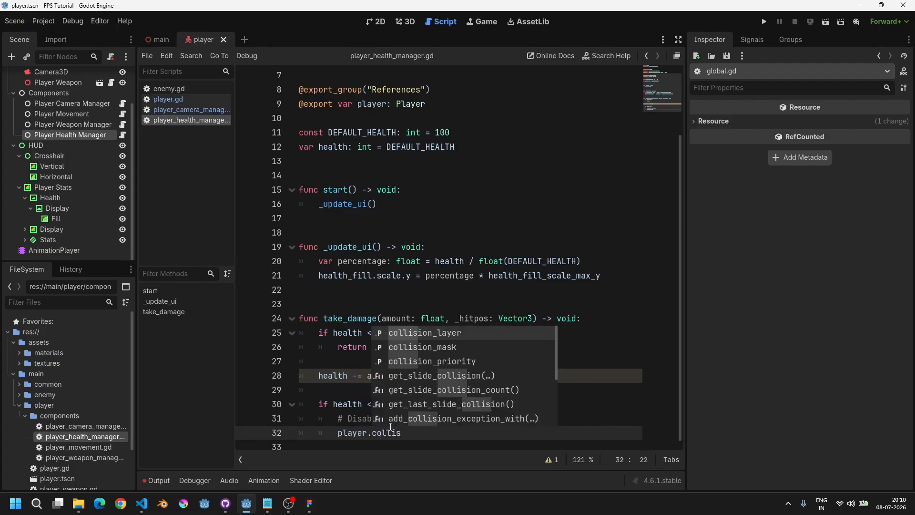
pyautogui.press('Return')
pyautogui.write('= 0')
pyautogui.press('Return')
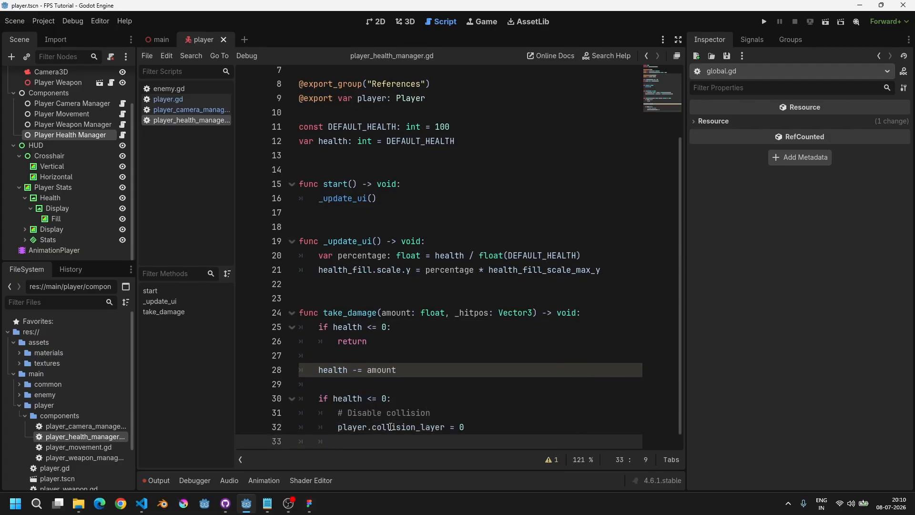
pyautogui.write('player.collma')
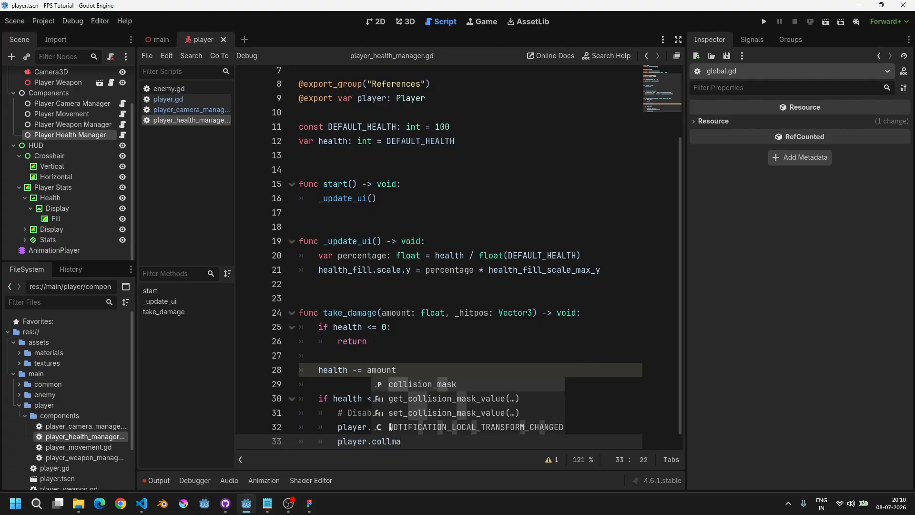
pyautogui.press('Return')
pyautogui.write('=0')
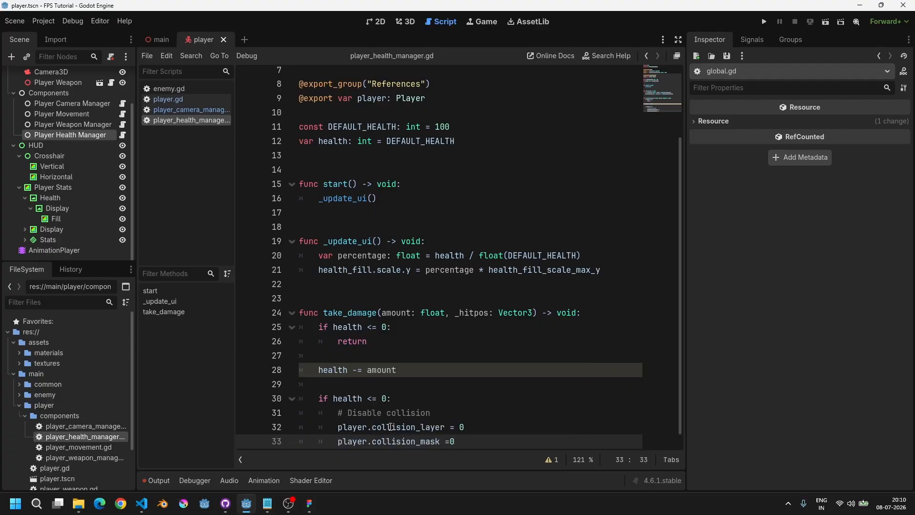
pyautogui.press('BackSpace')
pyautogui.write('0')
pyautogui.press('Return')
pyautogui.press('Return')
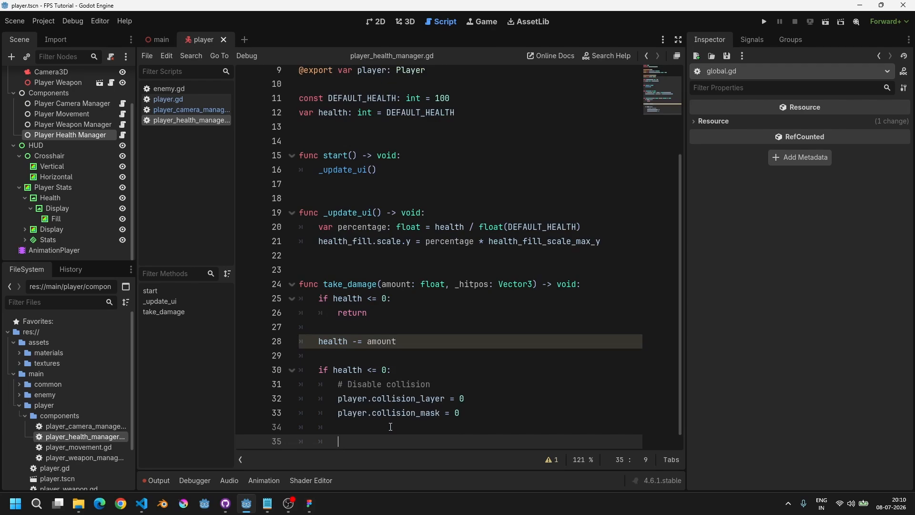
# Step: Add the comment # Disable processes on a new line below the collision lines
pyautogui.write('# Di')
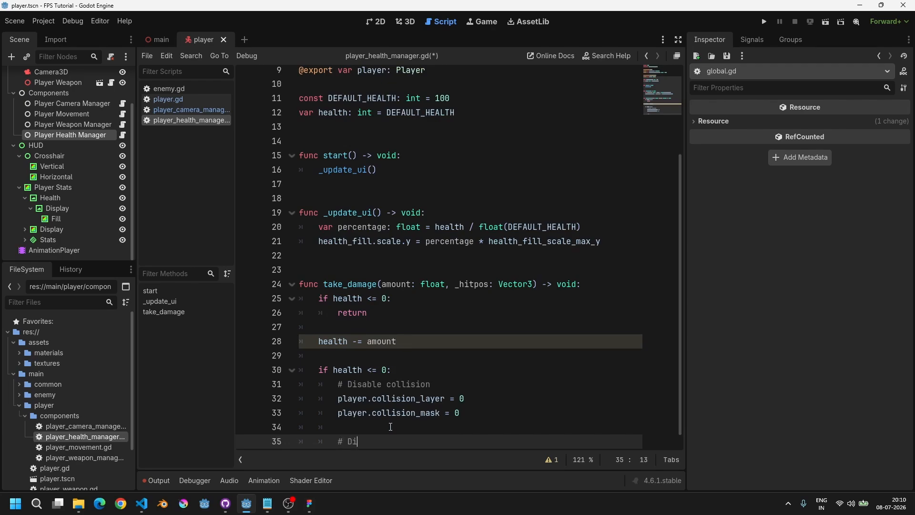
pyautogui.write('sable processes')
pyautogui.press('Return')
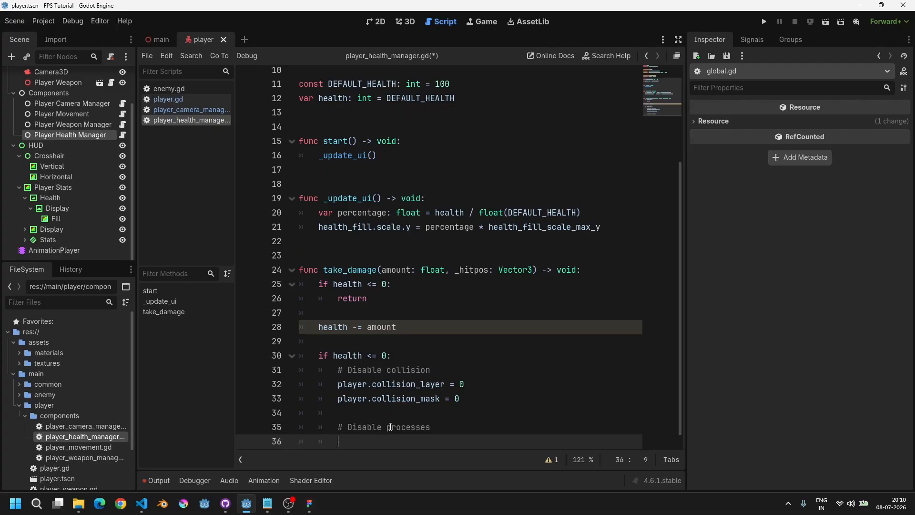
# Step: Under that comment, call player.set_process_input(false), player.set_process(false) and player.set_physics_process(false)
pyautogui.click(179, 98)
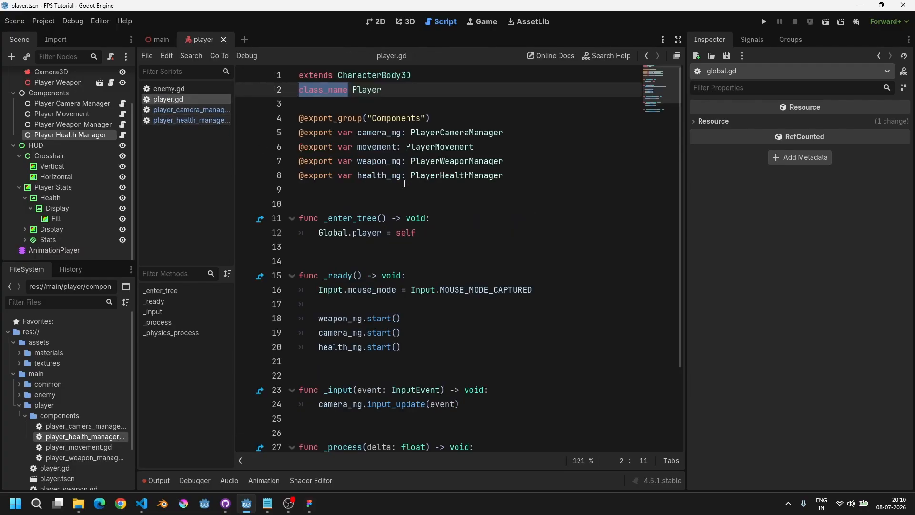
pyautogui.scroll(-3, 369, 300)
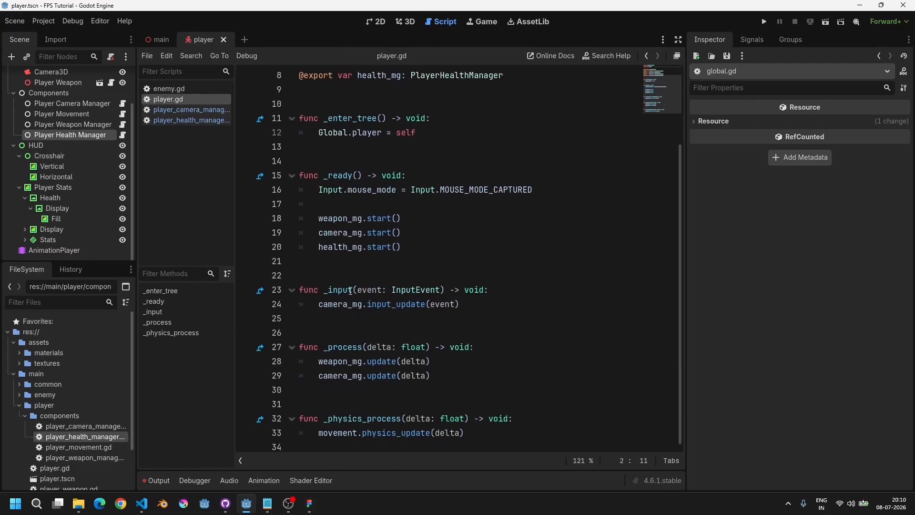
pyautogui.moveTo(326, 290); pyautogui.dragTo(488, 290)
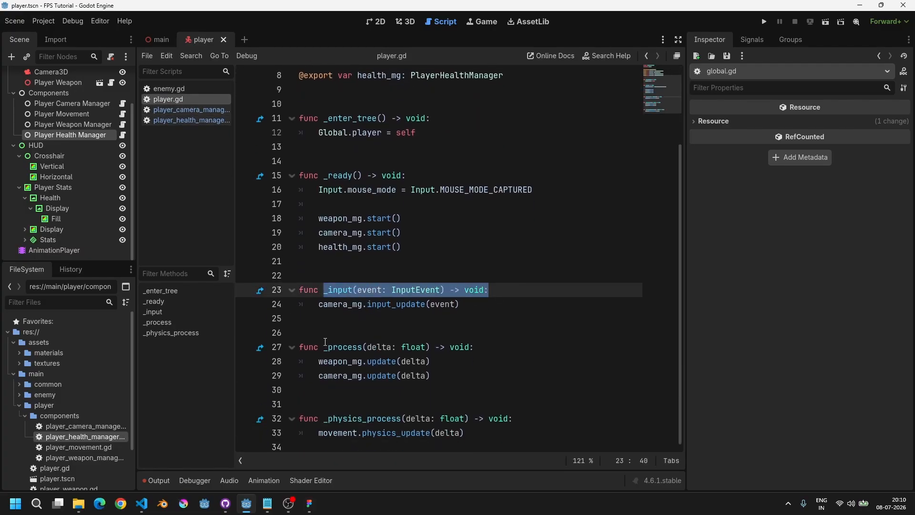
pyautogui.moveTo(324, 347); pyautogui.dragTo(510, 340)
pyautogui.moveTo(329, 418); pyautogui.dragTo(514, 418)
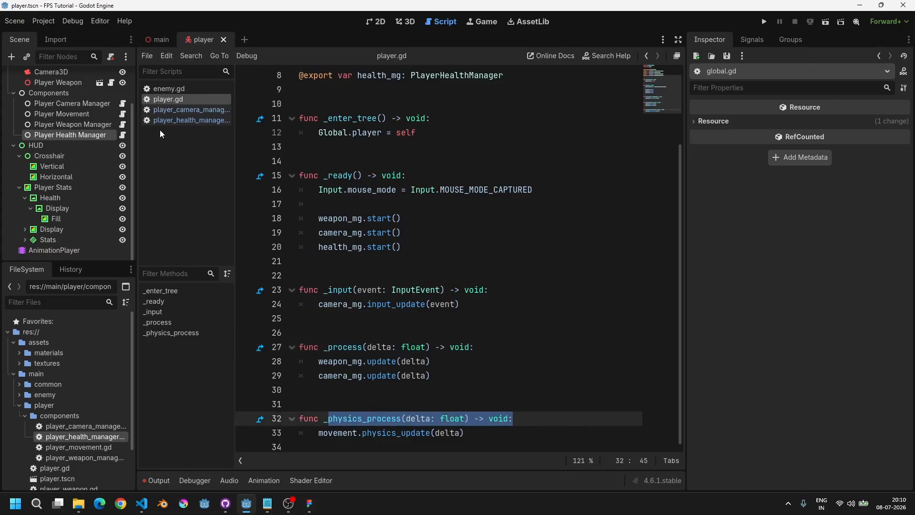
pyautogui.click(167, 123)
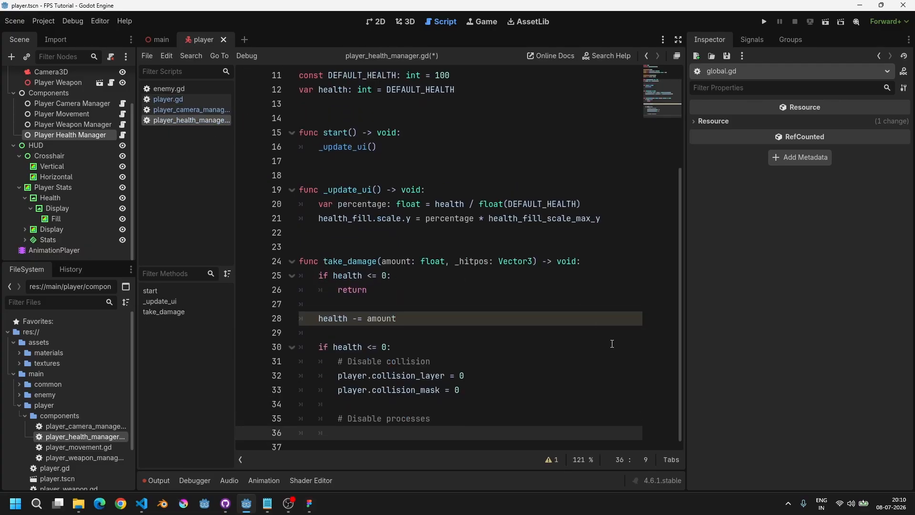
pyautogui.write('player.set')
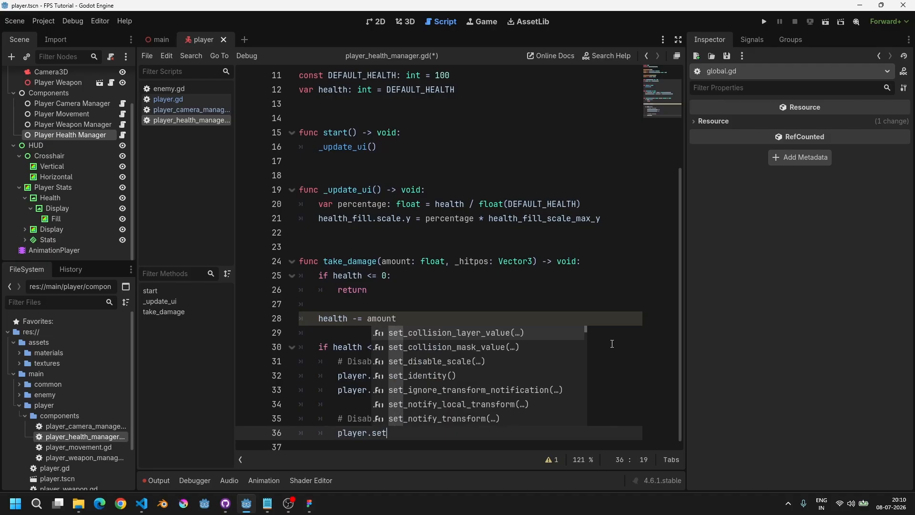
pyautogui.write('_process_input(fal')
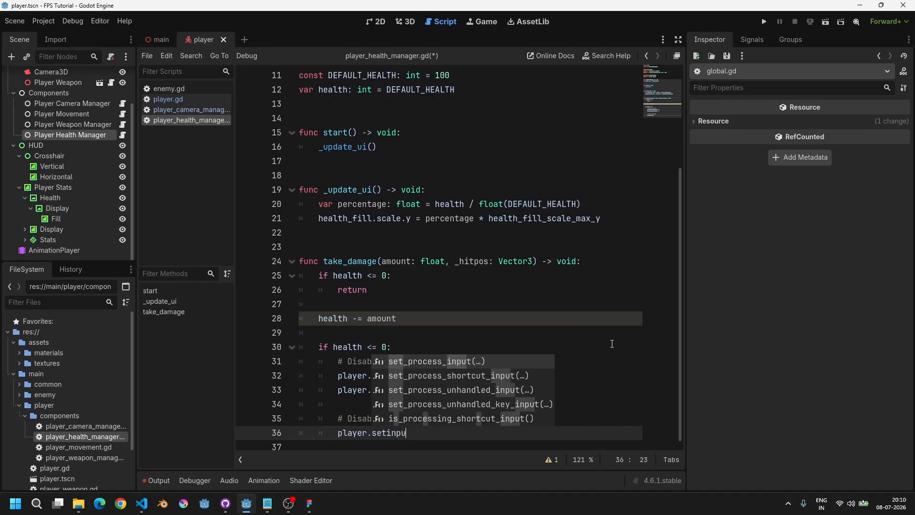
pyautogui.write('se)')
pyautogui.press('Return')
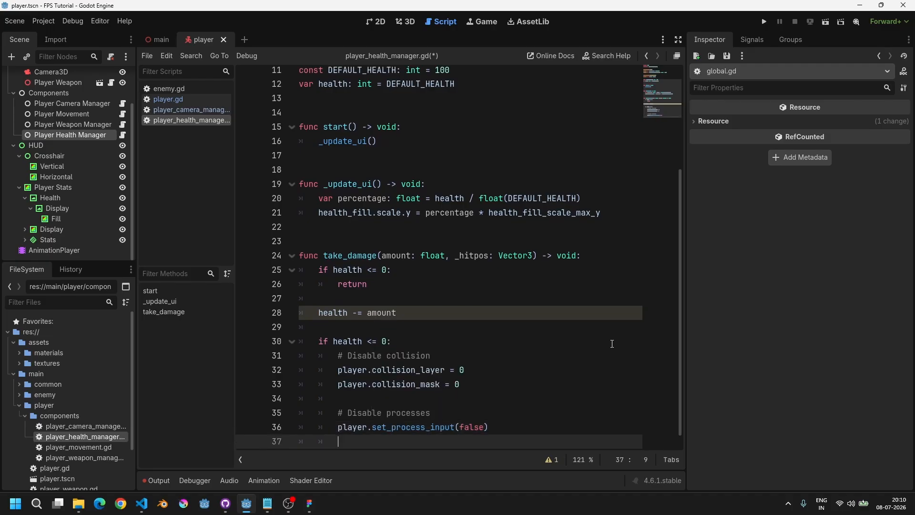
pyautogui.write('player.set_process(false')
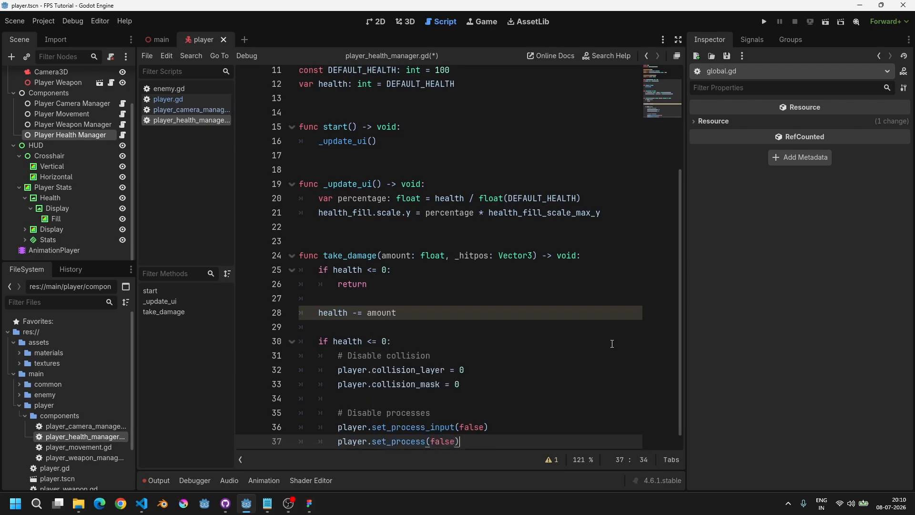
pyautogui.press('Return')
pyautogui.write('player.set')
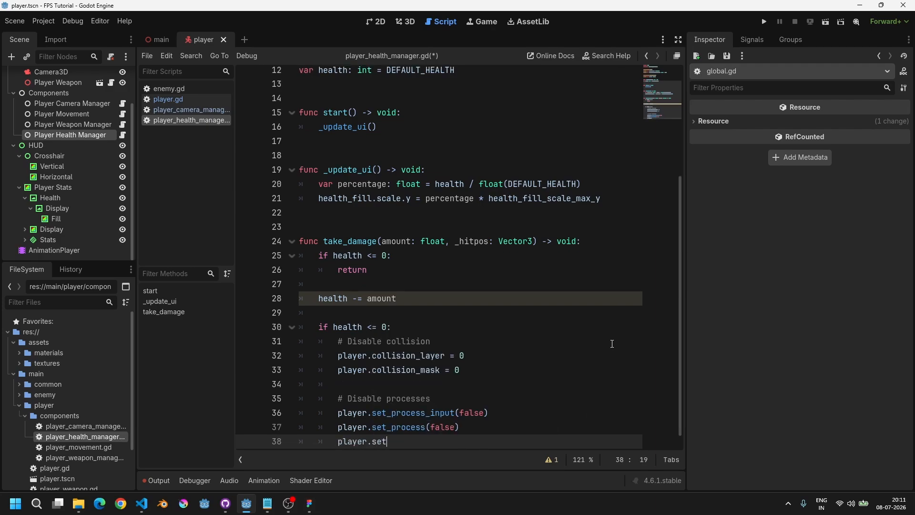
pyautogui.write('_phy')
pyautogui.press('Return')
pyautogui.write('fals')
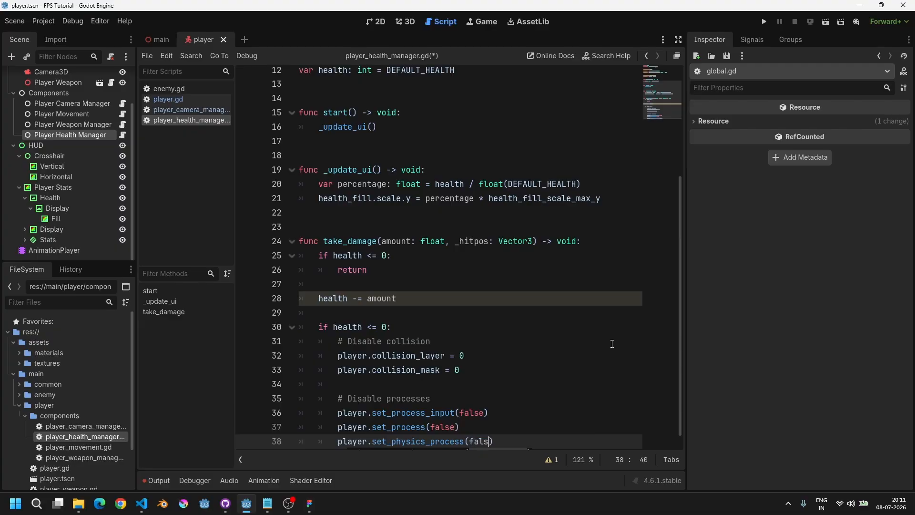
pyautogui.write('e')
pyautogui.press('Home')
pyautogui.scroll(-1, 560, 314)
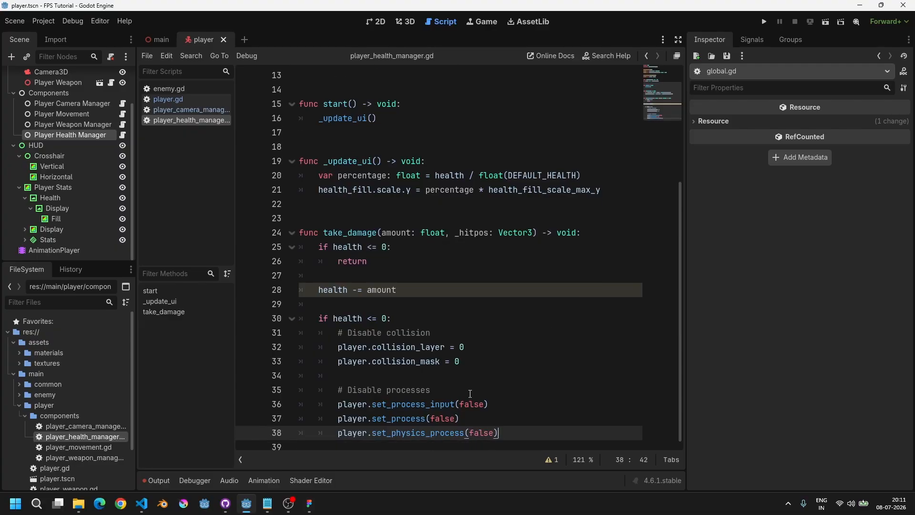
# Step: Review the take_damage function's signature, then open enemy_weapon.gd at the attack_hammer hit check
pyautogui.moveTo(316, 289); pyautogui.dragTo(398, 291)
pyautogui.moveTo(322, 320); pyautogui.dragTo(398, 320)
pyautogui.click(409, 320)
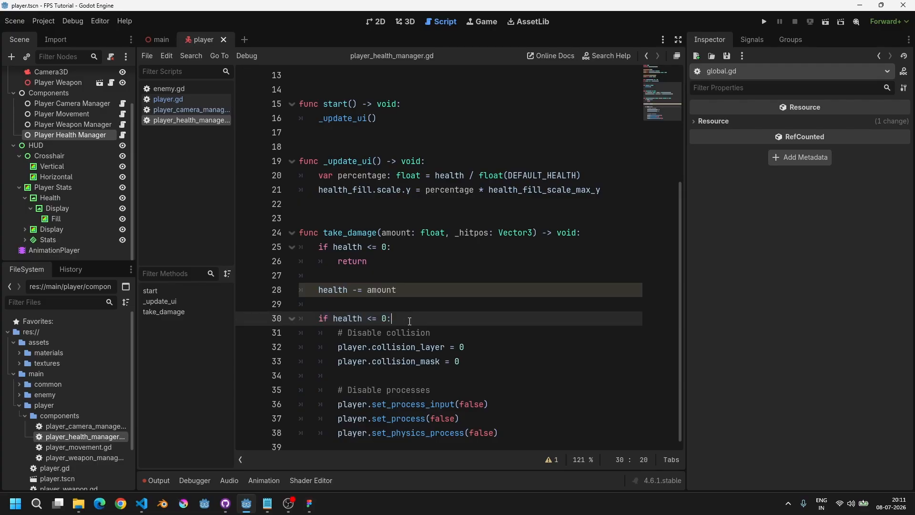
pyautogui.doubleClick(342, 233)
pyautogui.moveTo(599, 231); pyautogui.dragTo(309, 233)
pyautogui.doubleClick(352, 234)
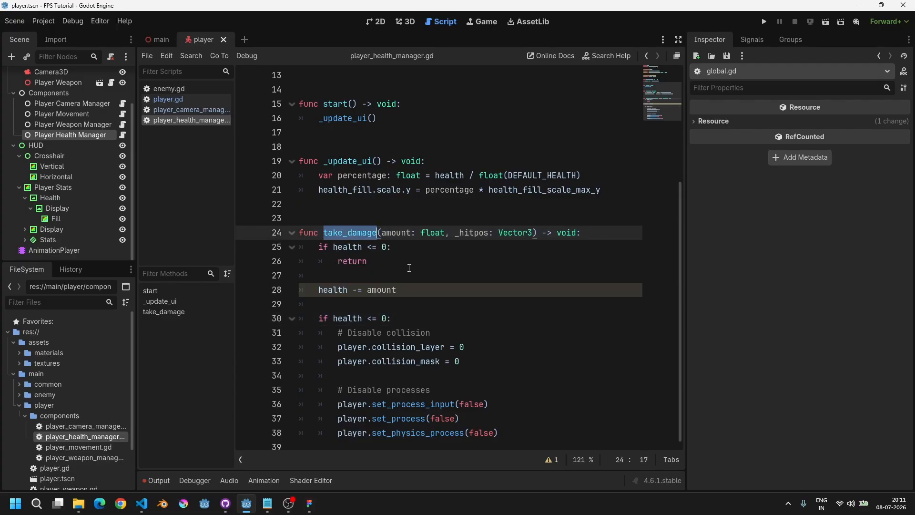
pyautogui.hotkey('ctrl', 'alt', 'o')
pyautogui.write('enemyweapon')
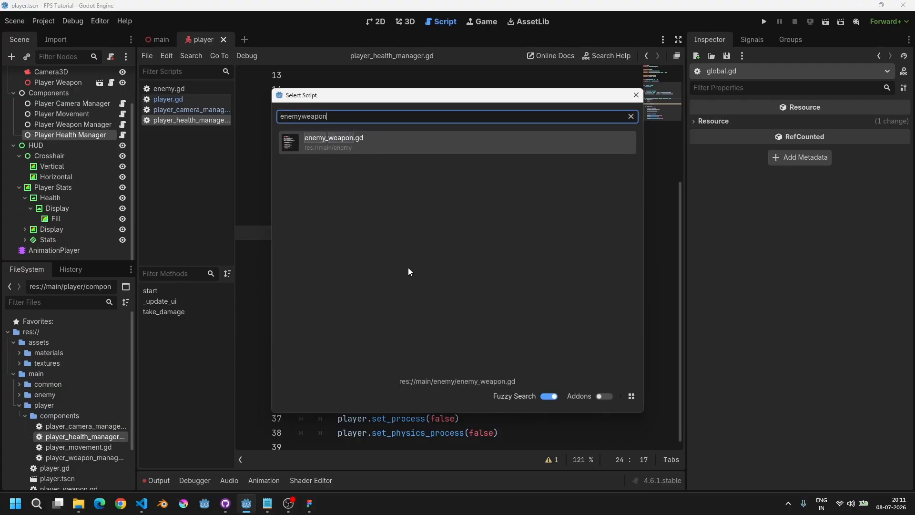
pyautogui.press('Return')
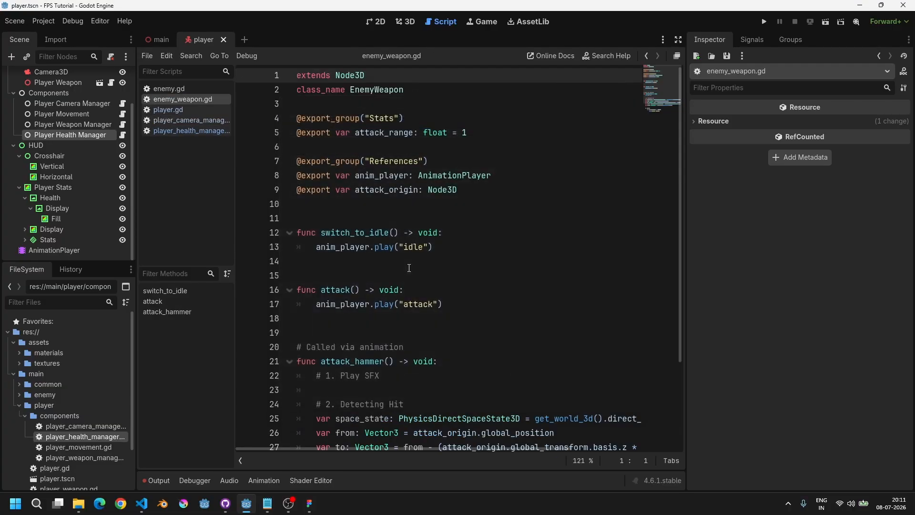
pyautogui.scroll(-3, 409, 268)
pyautogui.moveTo(357, 423)
pyautogui.mouseDown()
pyautogui.moveTo(491, 422)
pyautogui.moveTo(305, 408)
pyautogui.moveTo(350, 422)
pyautogui.mouseUp()
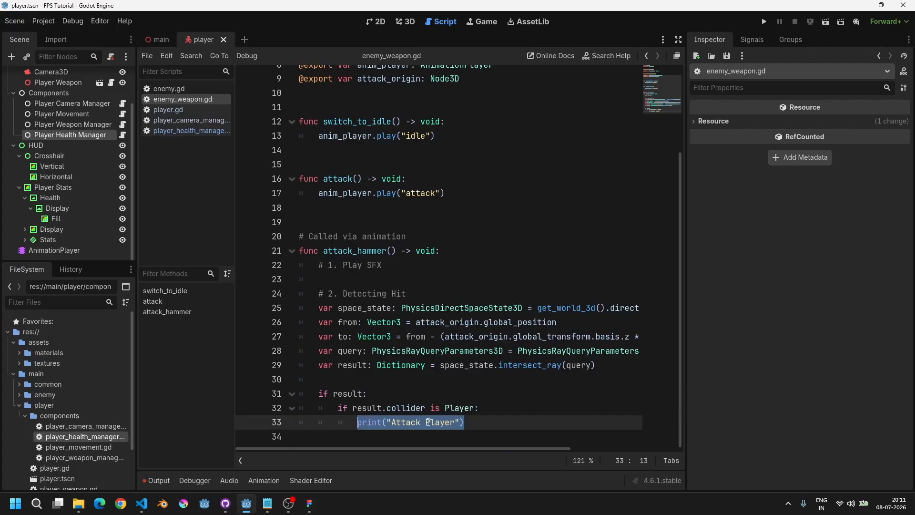
# Step: Replace the Attack Player print with var player: Player = result.collider and begin var hitpos: Vector3 = result
pyautogui.moveTo(464, 422); pyautogui.dragTo(356, 425)
pyautogui.write('var player: Player =')
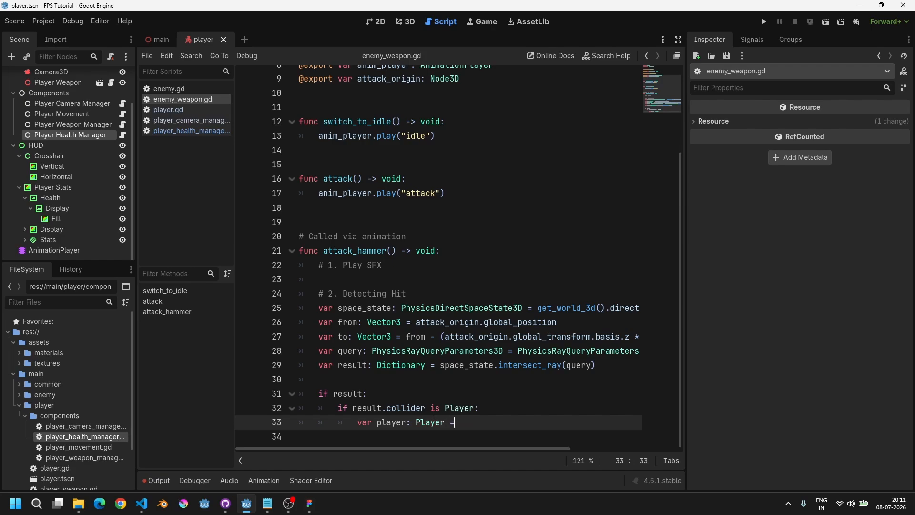
pyautogui.write(' resi;')
pyautogui.press('End')
pyautogui.press('End')
pyautogui.press('Return')
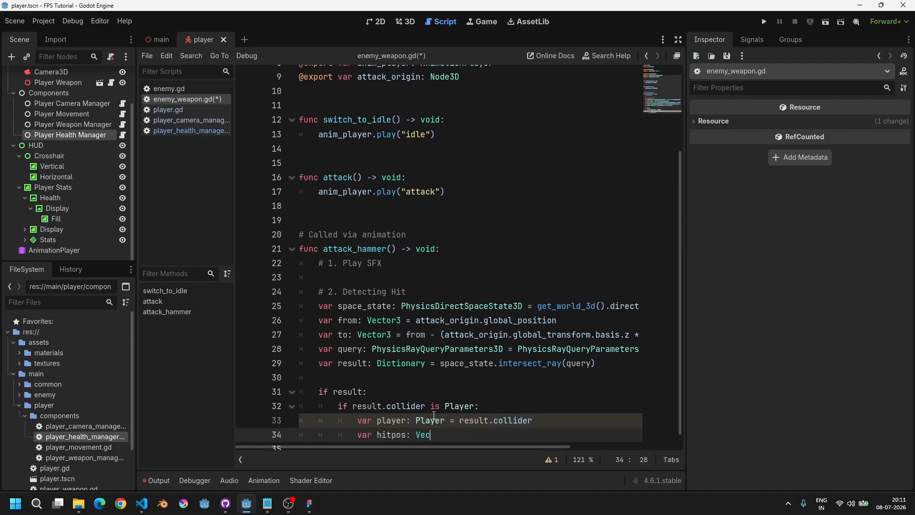
pyautogui.write('var hitpos: Vector3')
pyautogui.press('Escape')
pyautogui.write('= result')
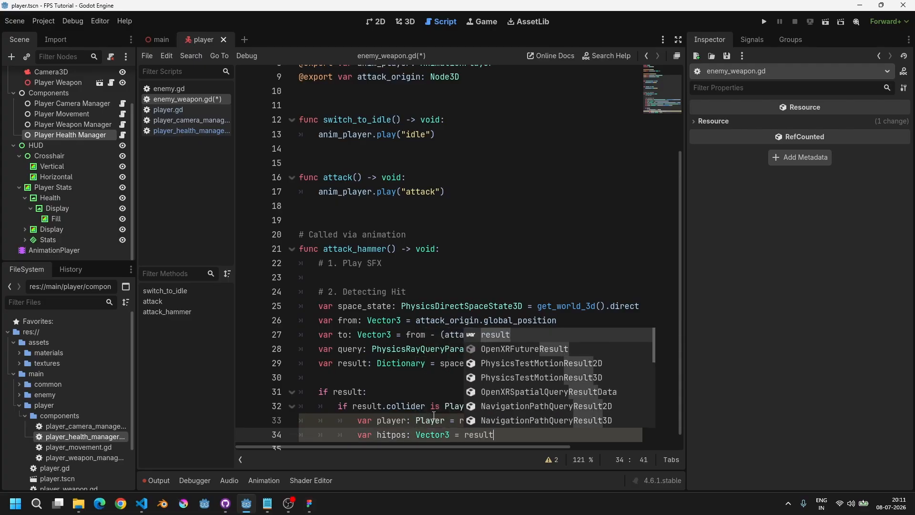
# Step: Open the intersect_ray documentation and review the fields of the dictionary it returns
pyautogui.scroll(1, 376, 377)
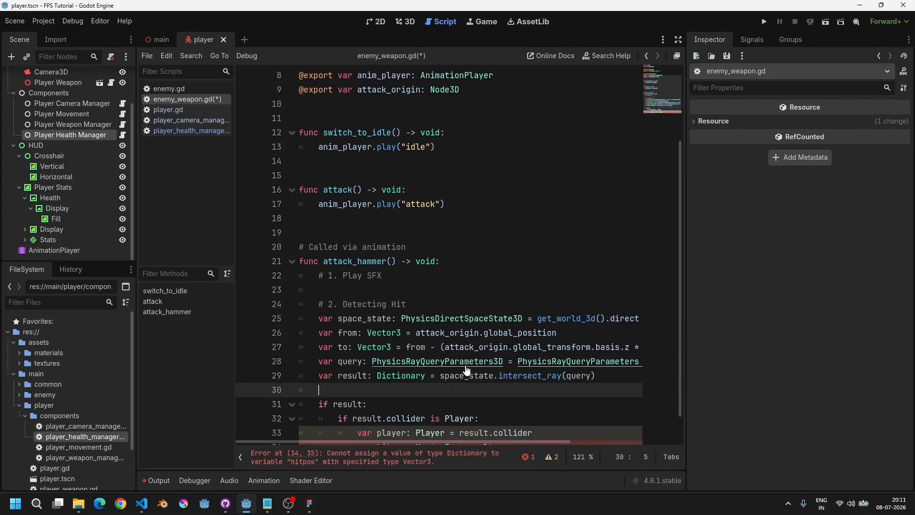
pyautogui.keyDown('ctrl'); pyautogui.click(522, 378); pyautogui.keyUp('ctrl')
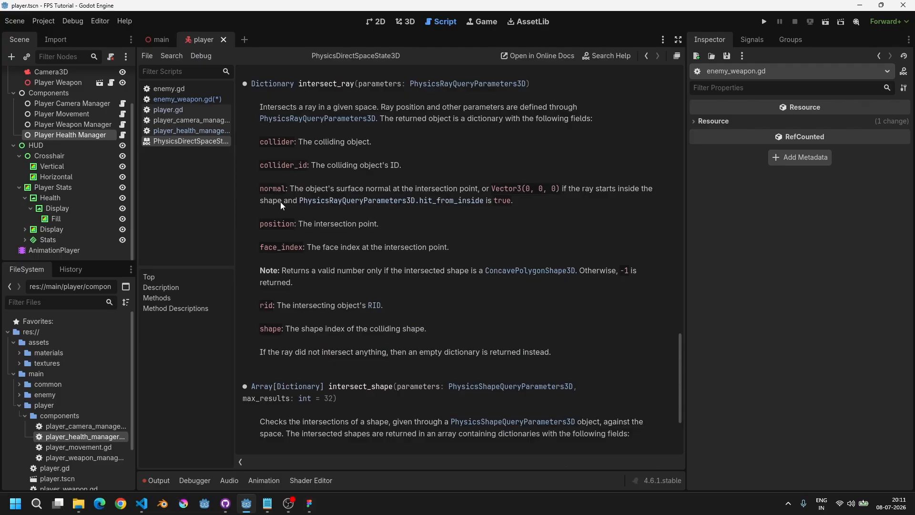
pyautogui.moveTo(272, 225); pyautogui.dragTo(375, 227)
pyautogui.click(411, 228)
pyautogui.doubleClick(274, 225)
pyautogui.hotkey('ctrl', 'w')
pyautogui.scroll(-1, 496, 403)
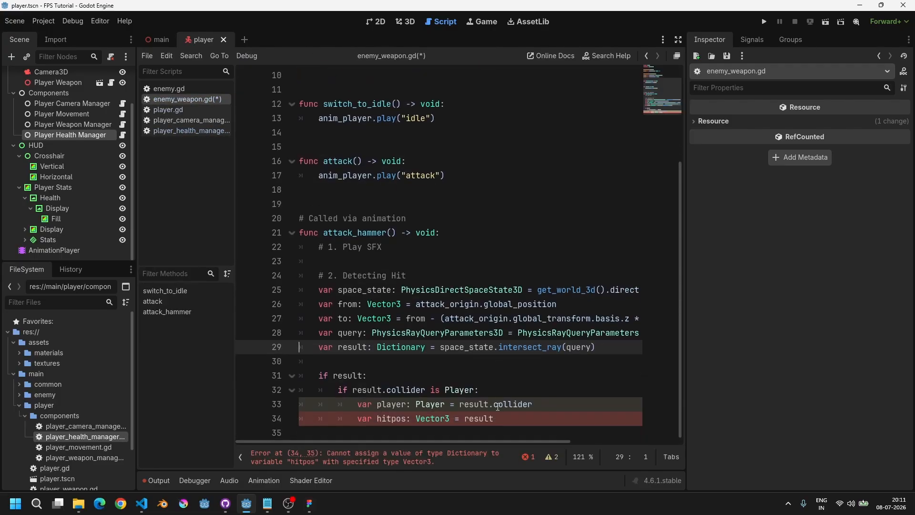
# Step: Set hitpos to result.position and add a player.health_mg.take_damage call on the next line
pyautogui.click(510, 414)
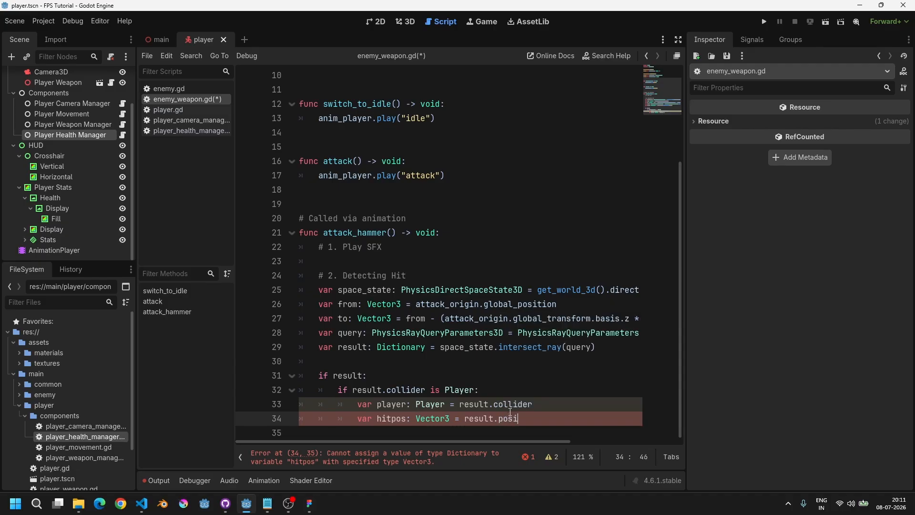
pyautogui.press('Return')
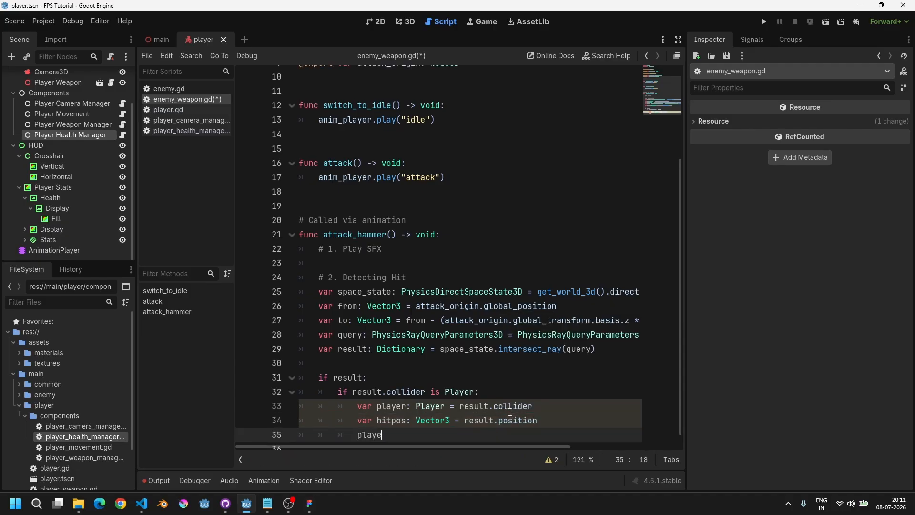
pyautogui.write('player.health_mg.ta')
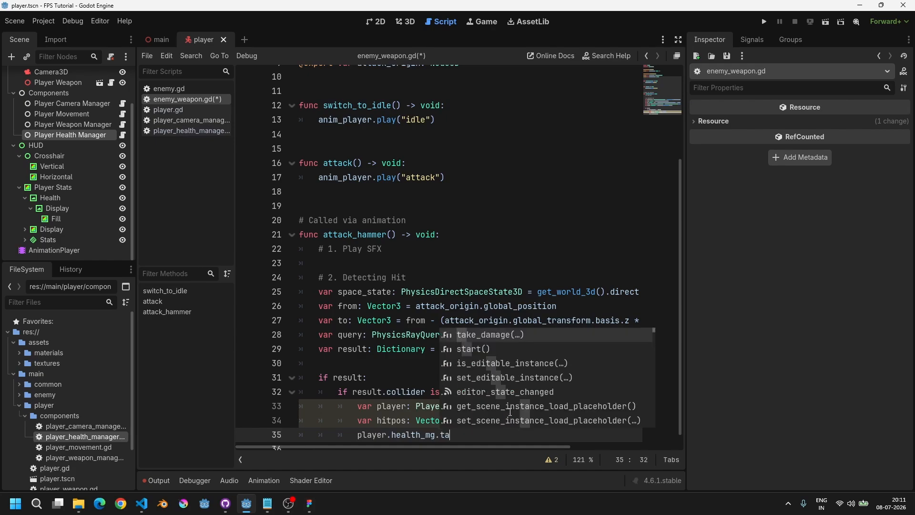
pyautogui.press('Return')
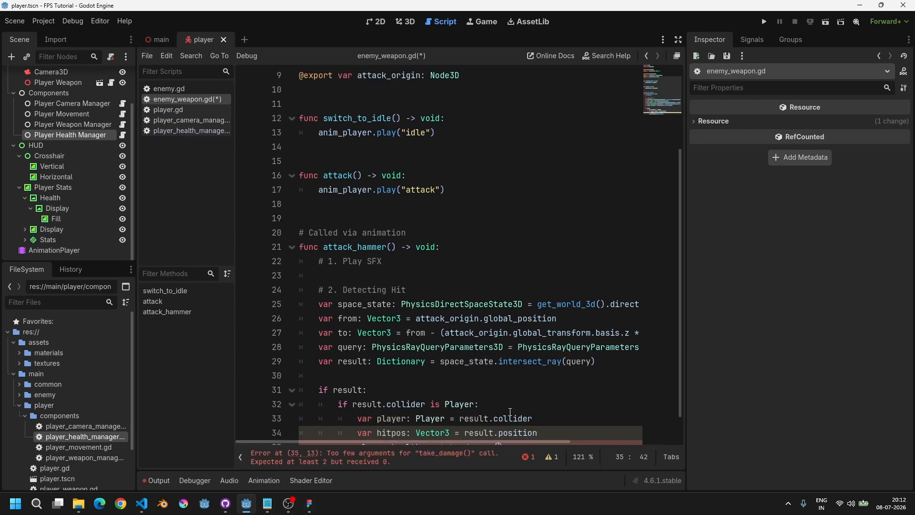
# Step: Pass 10 and hitpos as the take_damage arguments and save enemy_weapon.gd
pyautogui.hotkey('ctrl', 'shift', 'F11')
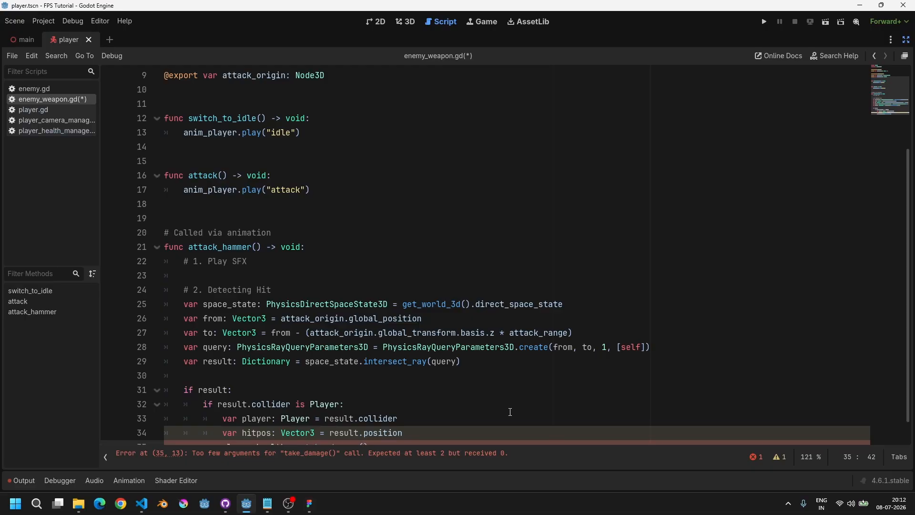
pyautogui.press('Down')
pyautogui.press('Down')
pyautogui.press('Down')
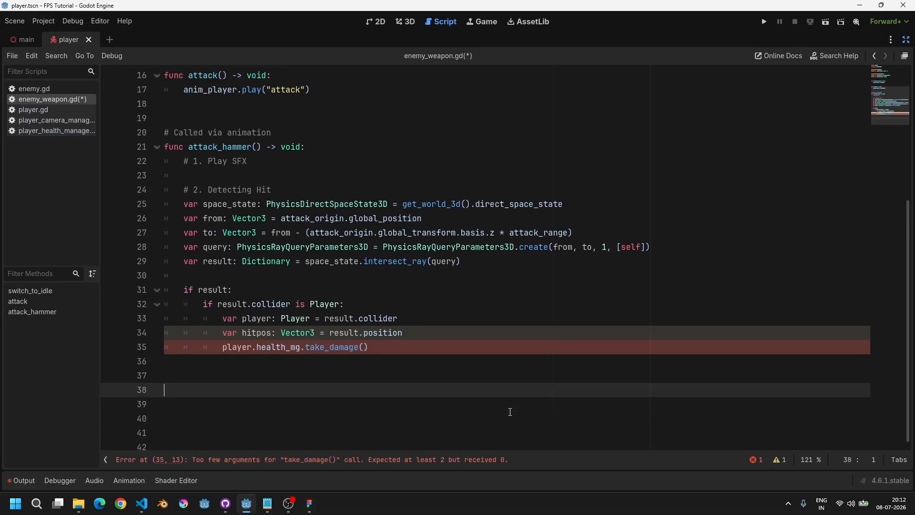
pyautogui.press('Up')
pyautogui.press('Up')
pyautogui.press('Up')
pyautogui.write('1')
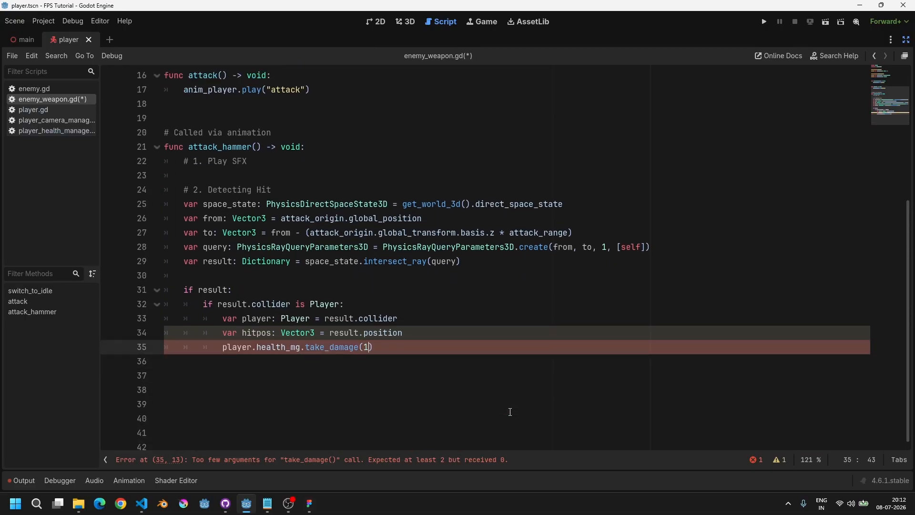
pyautogui.write('0, hitpos')
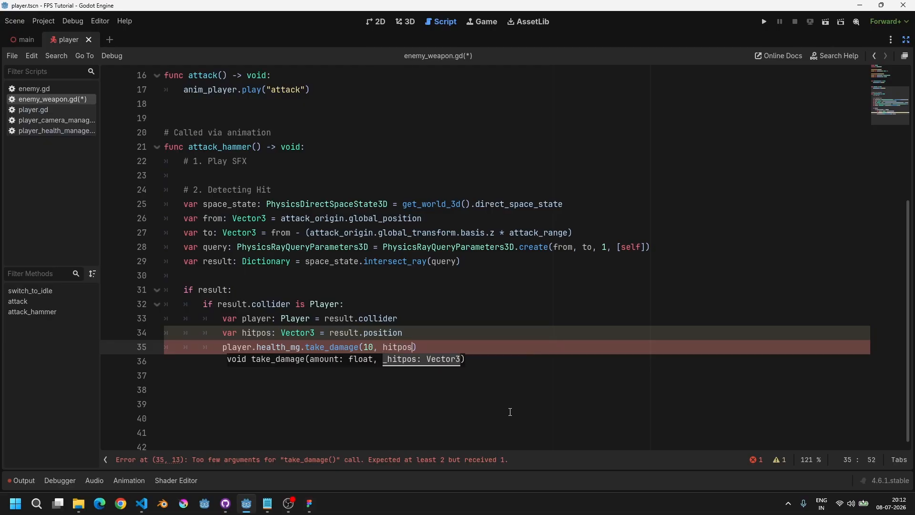
pyautogui.press('Home')
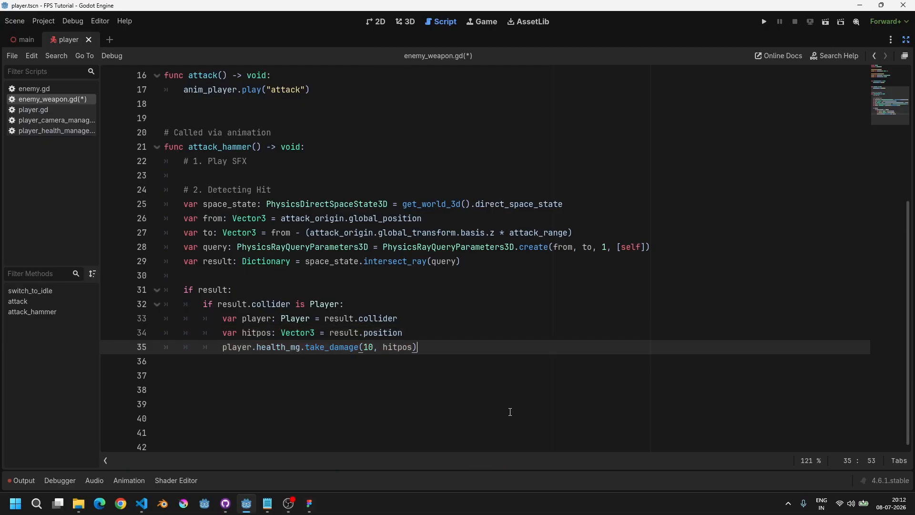
pyautogui.hotkey('ctrl', 's')
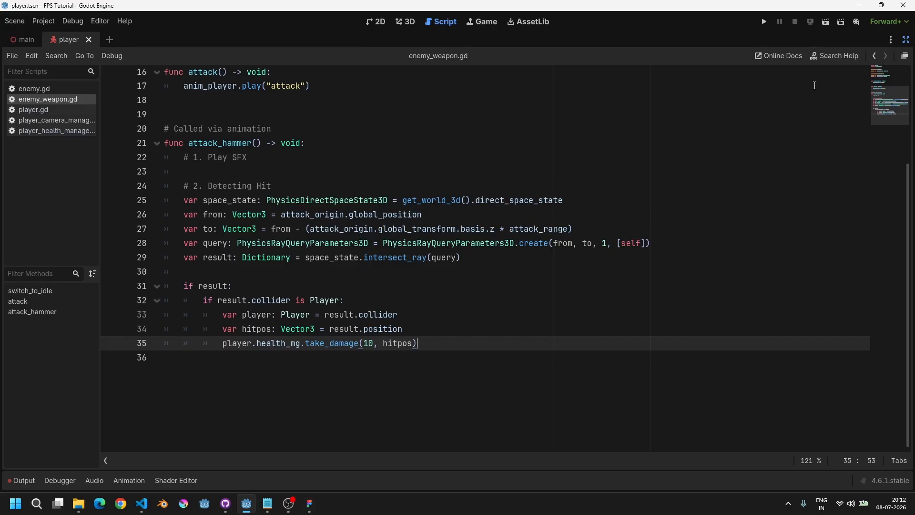
# Step: Run the game and walk up to the enemy to test its hammer attack, then stop
pyautogui.click(906, 41)
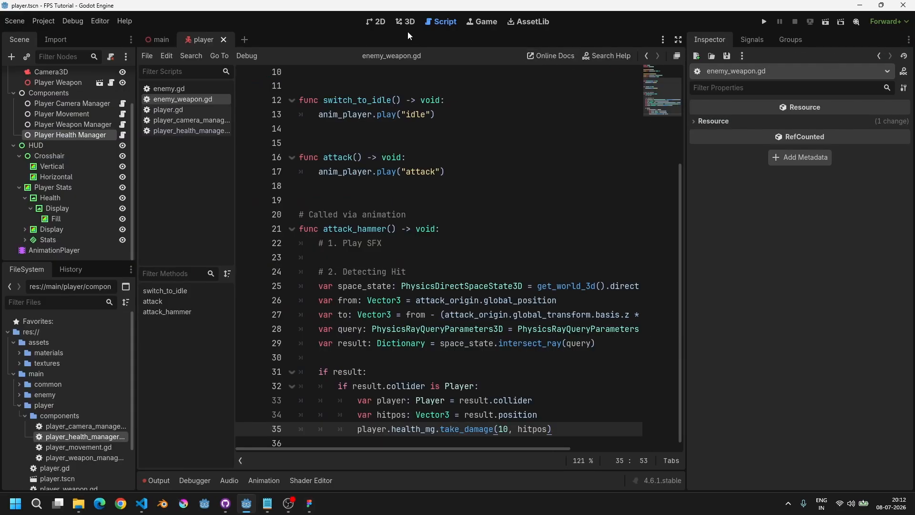
pyautogui.click(763, 22)
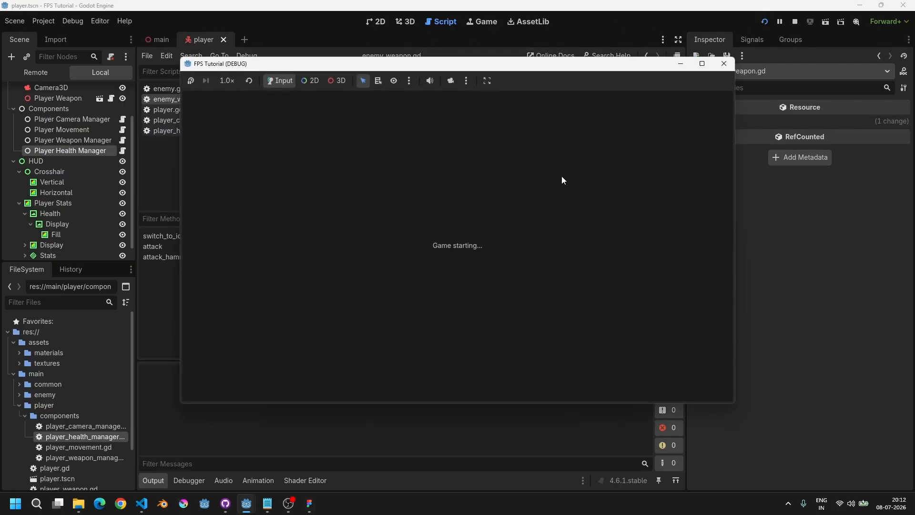
pyautogui.press('w')
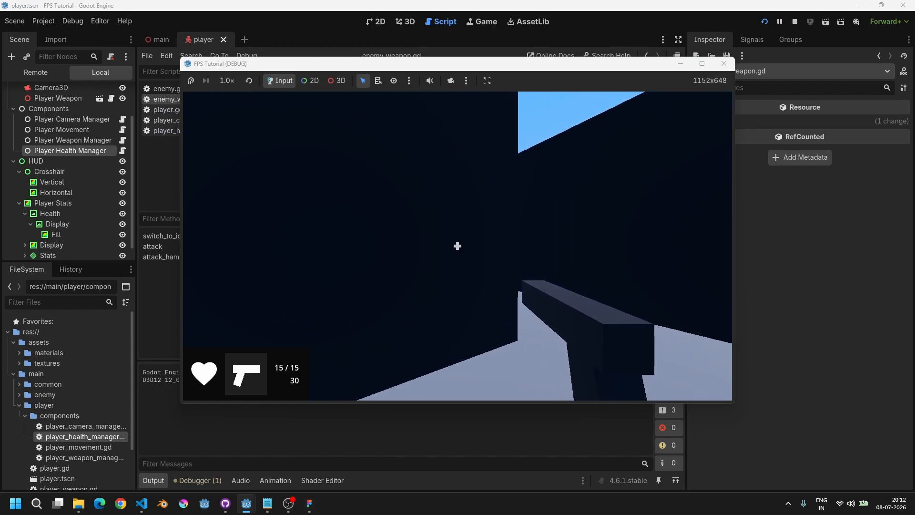
pyautogui.press('w')
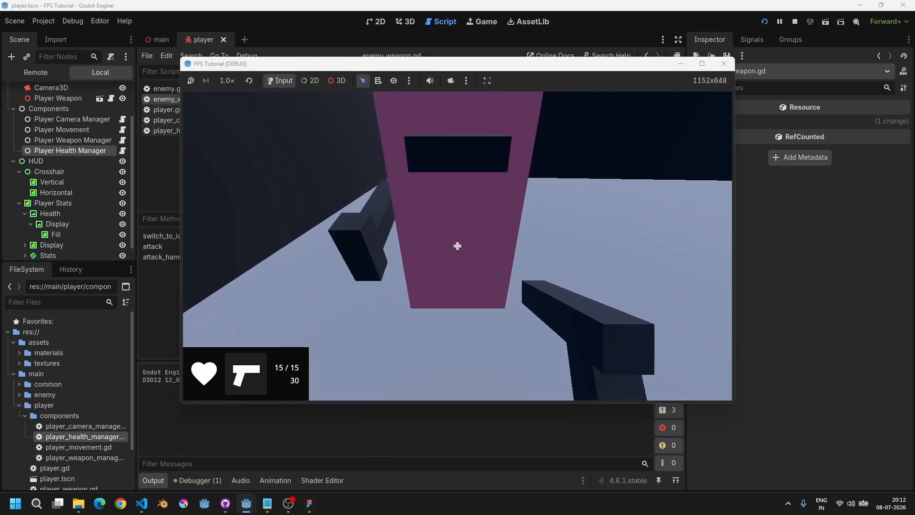
pyautogui.press('w')
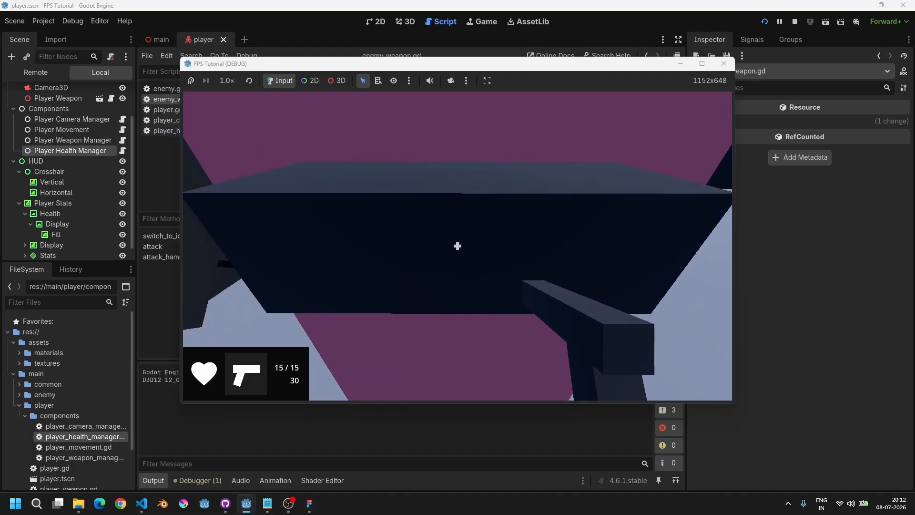
pyautogui.press('s')
pyautogui.press('s')
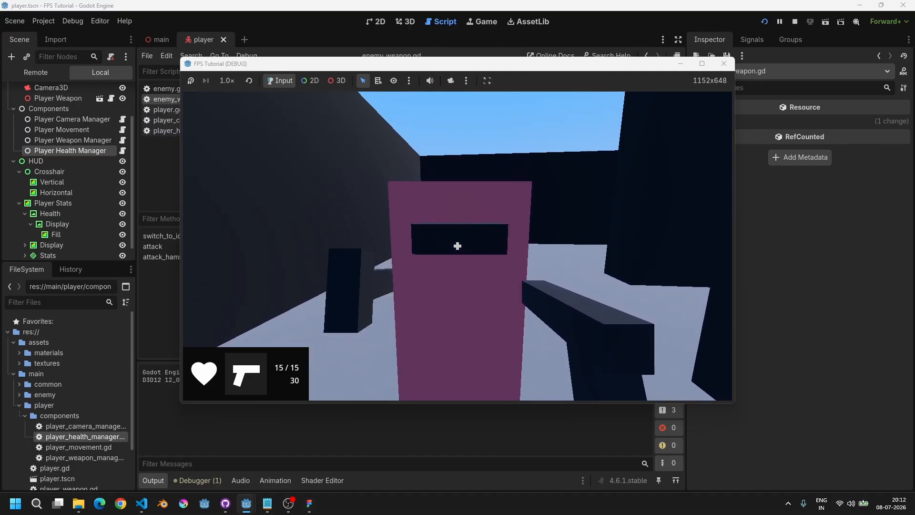
pyautogui.press('F8')
# Step: Jump to the take_damage definition and add print(amount) at the start of the function
pyautogui.scroll(-1, 473, 316)
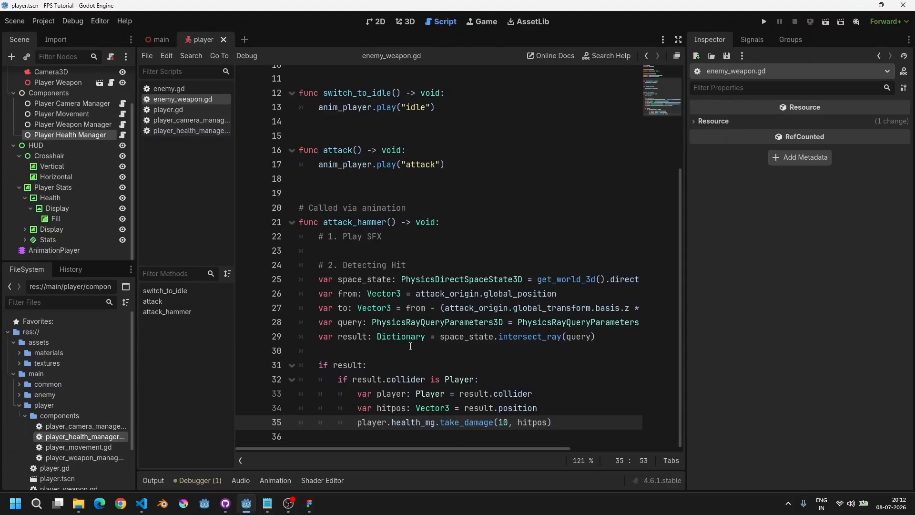
pyautogui.keyDown('ctrl'); pyautogui.click(481, 424); pyautogui.keyUp('ctrl')
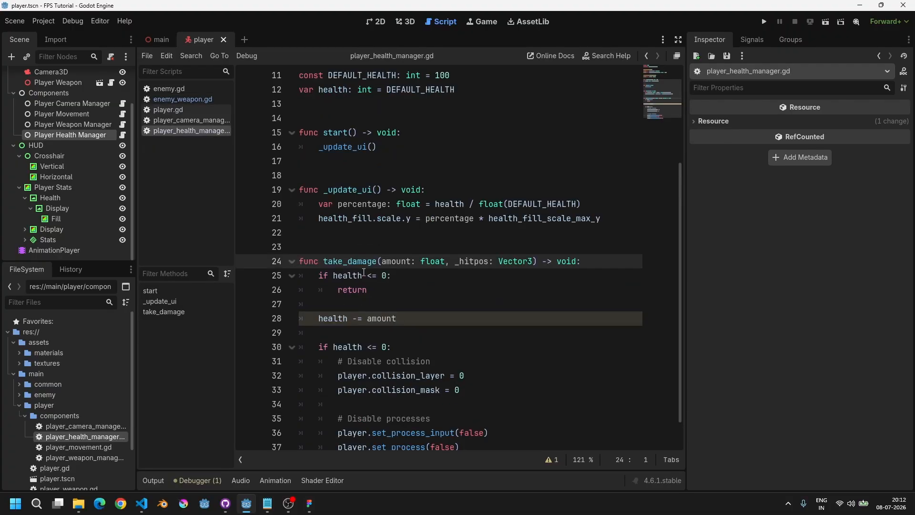
pyautogui.click(595, 259)
pyautogui.press('Return')
pyautogui.write('p')
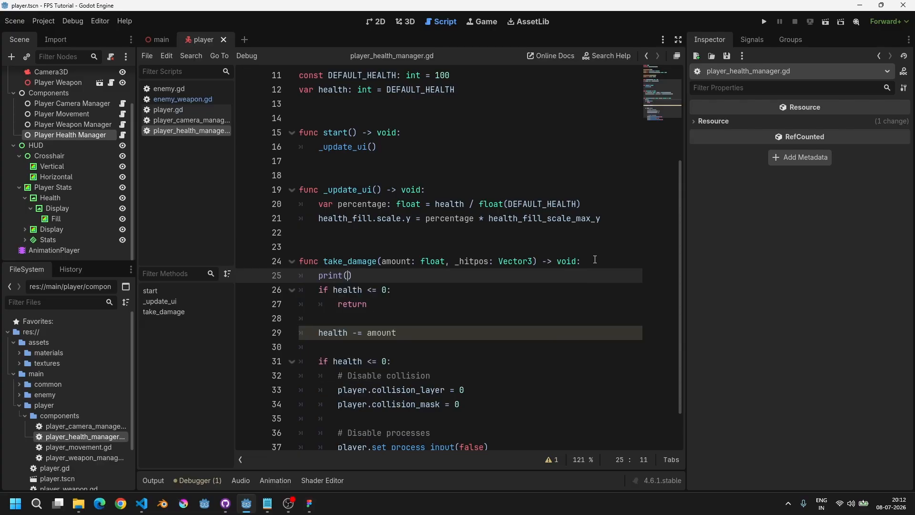
pyautogui.write('rint(amount')
# Step: Run the game, approach the enemy to check the printed damage output, then stop
pyautogui.press('F5')
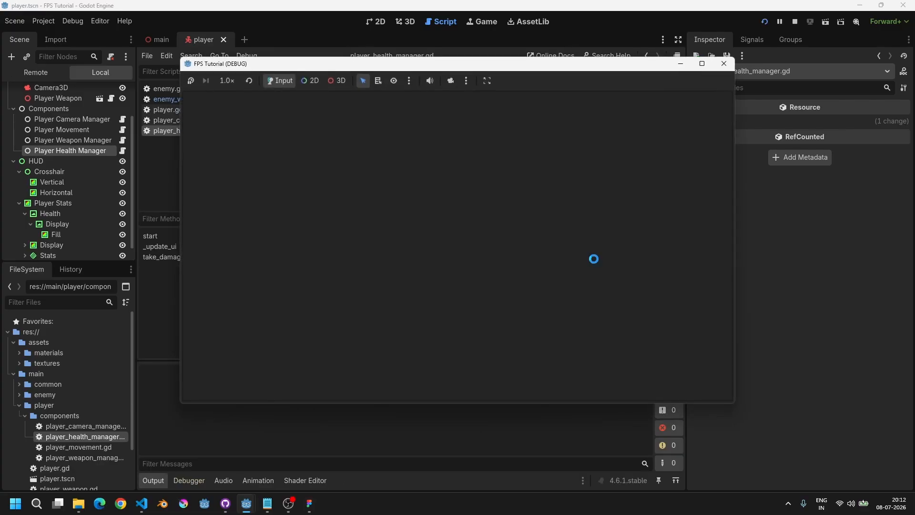
pyautogui.press('w')
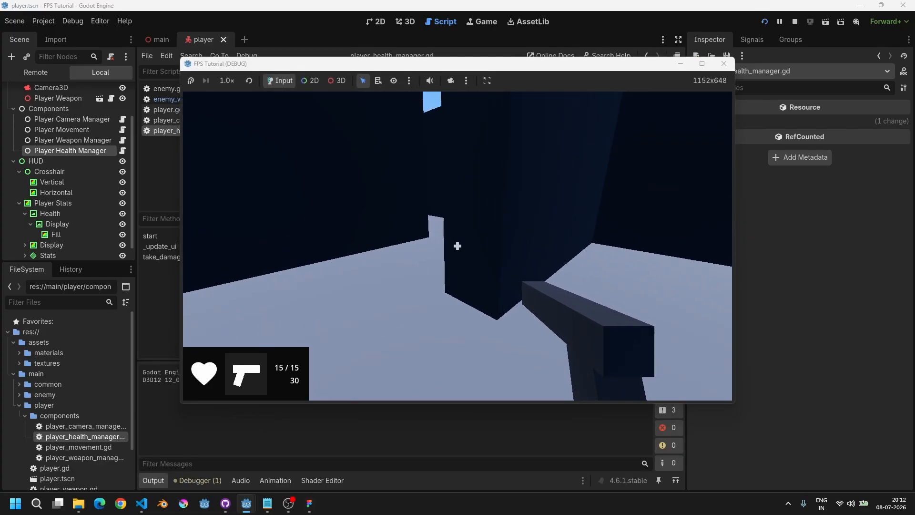
pyautogui.press('w')
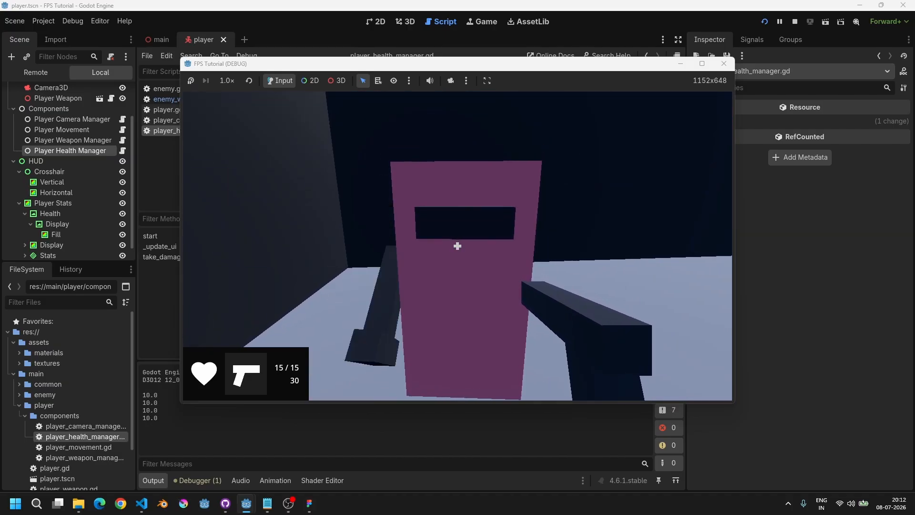
pyautogui.press('F8')
# Step: Replace the print(amount) line with print(health) placed after health -= amount
pyautogui.click(399, 279)
pyautogui.hotkey('ctrl', 'shift', 'k')
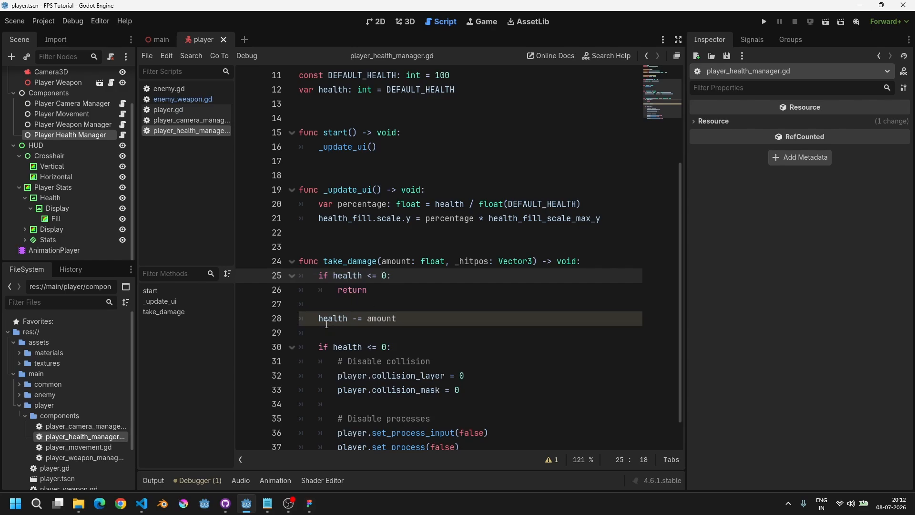
pyautogui.moveTo(320, 317); pyautogui.dragTo(397, 318)
pyautogui.doubleClick(331, 318)
pyautogui.click(414, 317)
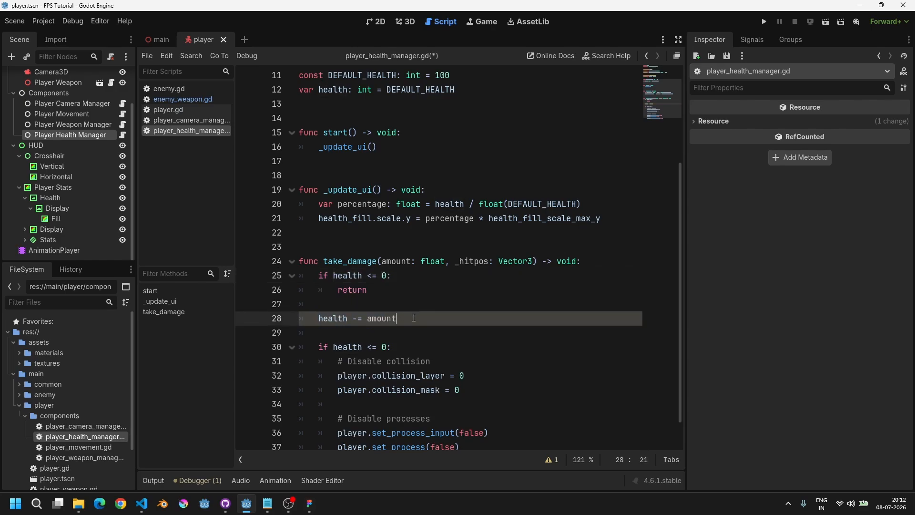
pyautogui.press('Return')
pyautogui.write('print(health')
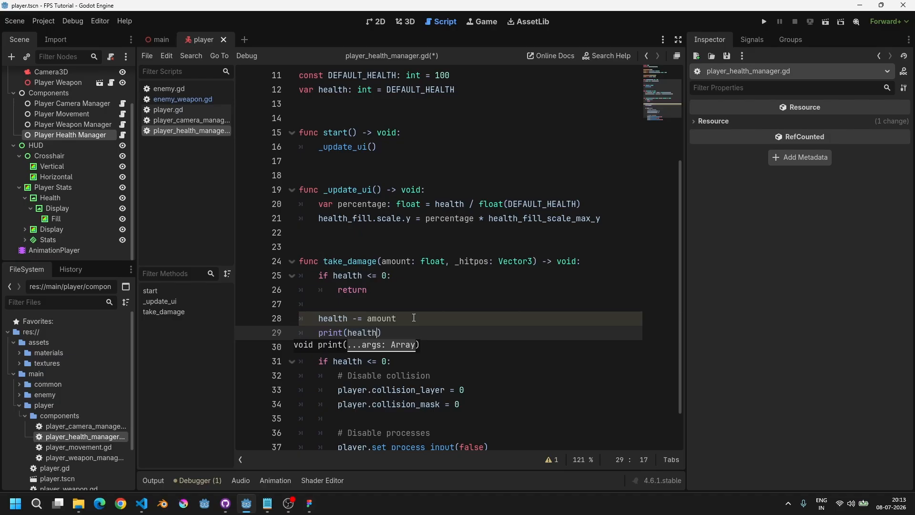
pyautogui.press('Escape')
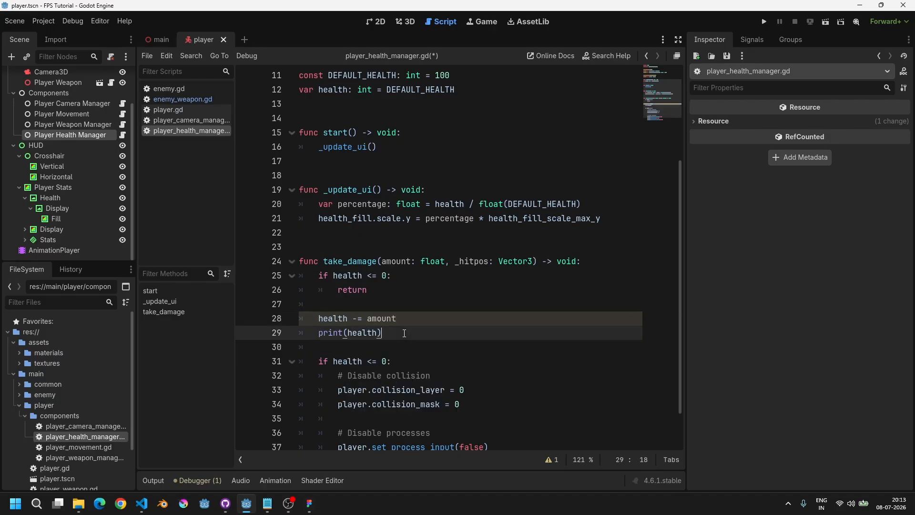
# Step: Run the game and let the enemy hit the player to watch the printed health values
pyautogui.press('F5')
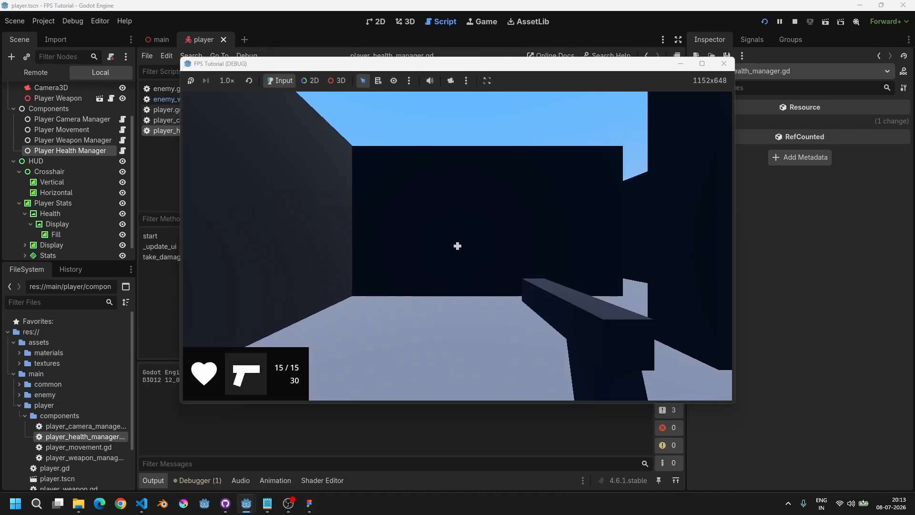
pyautogui.press('w')
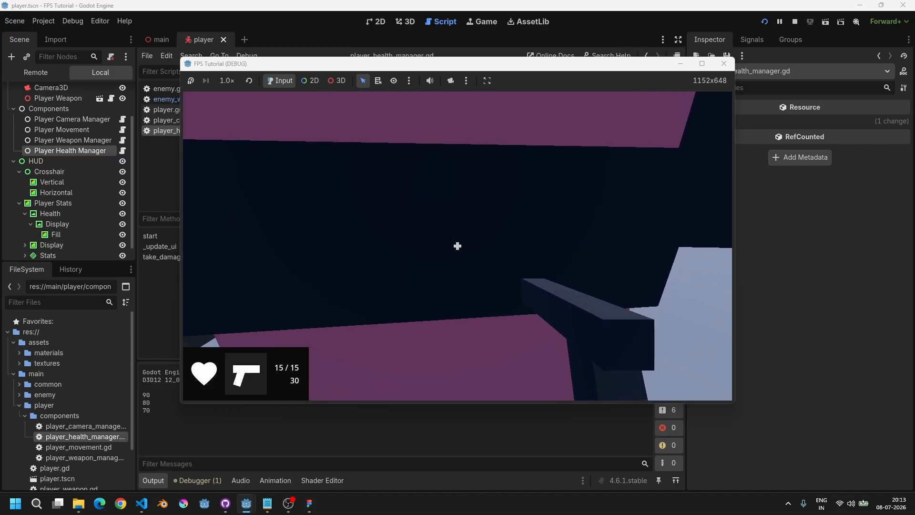
pyautogui.press('F8')
# Step: Replace print(health) with a call to _update_ui() after health -= amount
pyautogui.moveTo(399, 326); pyautogui.dragTo(311, 337)
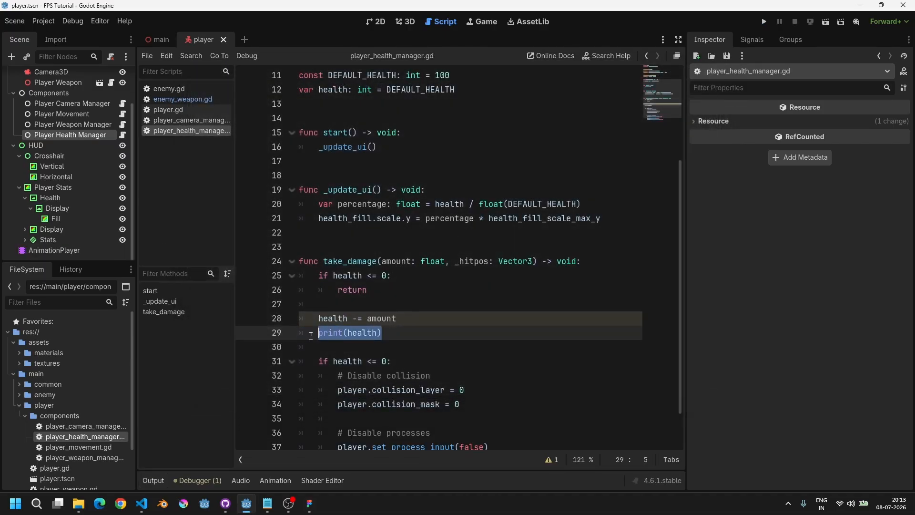
pyautogui.press('BackSpace')
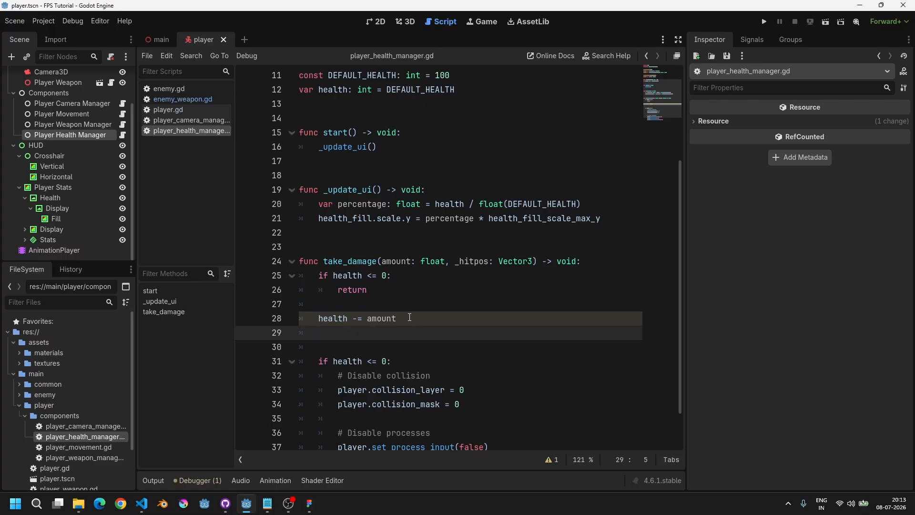
pyautogui.write('_upda')
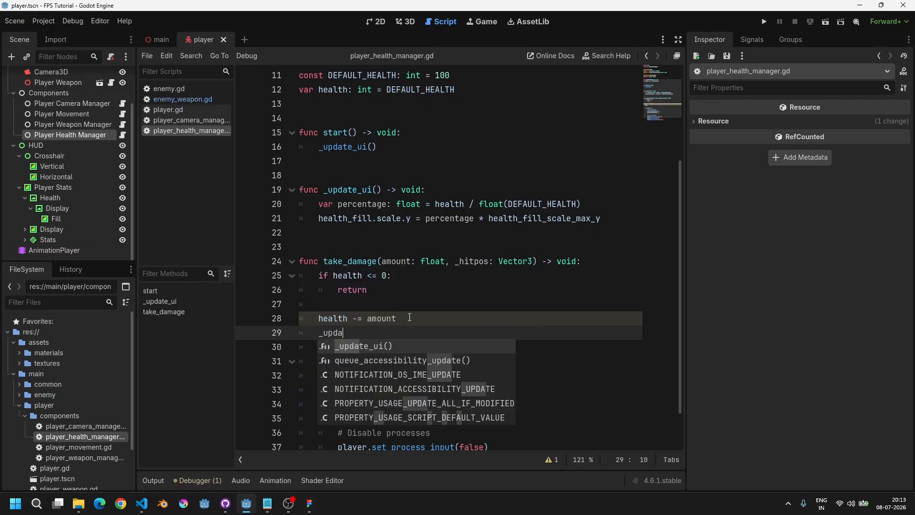
pyautogui.press('Return')
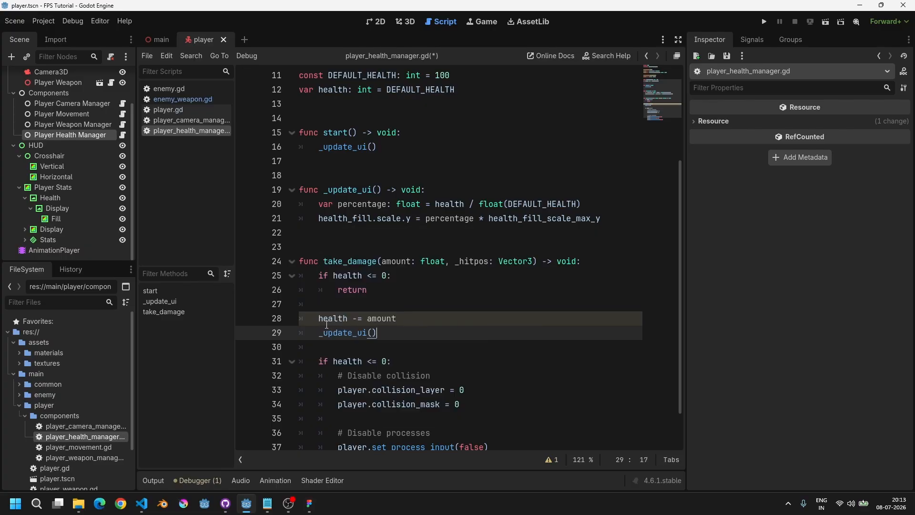
# Step: Run the game and walk toward the enemy to test the heart health indicator updating, then stop the game
pyautogui.moveTo(318, 321); pyautogui.dragTo(486, 320)
pyautogui.click(408, 331)
pyautogui.click(421, 333)
pyautogui.press('F5')
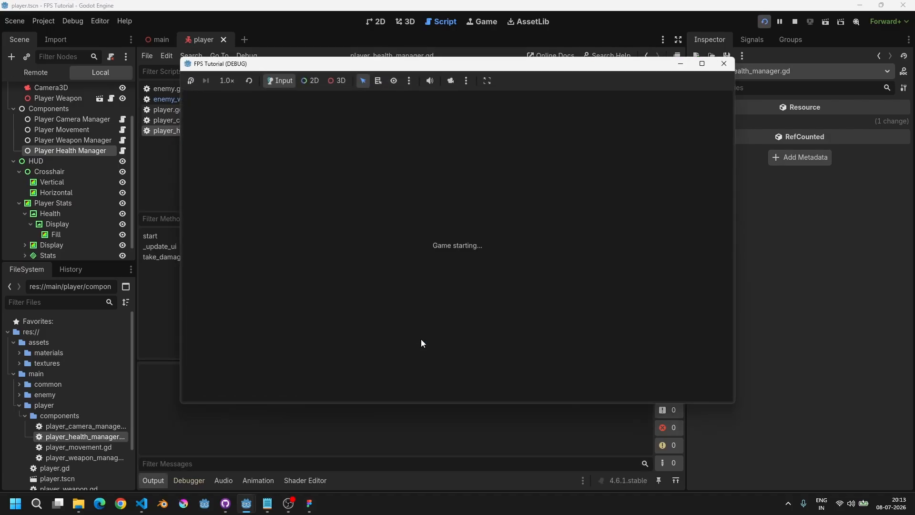
pyautogui.press('w')
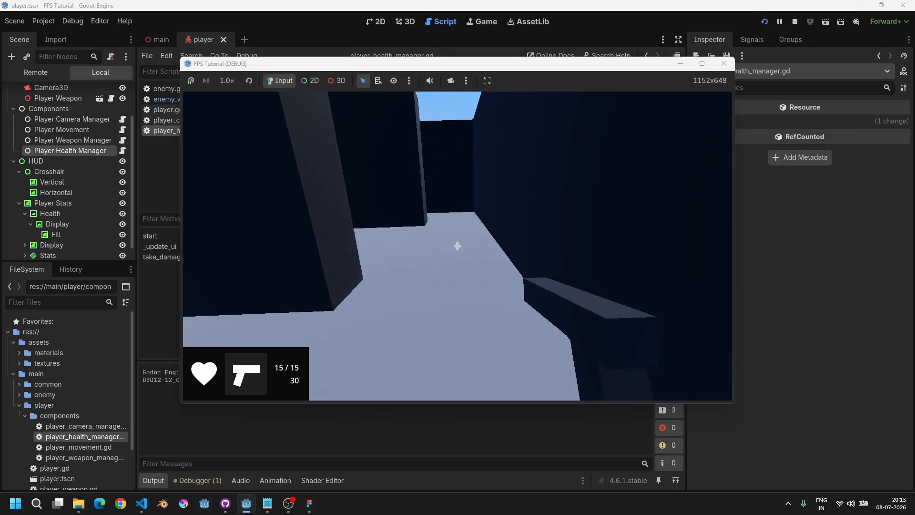
pyautogui.press('w')
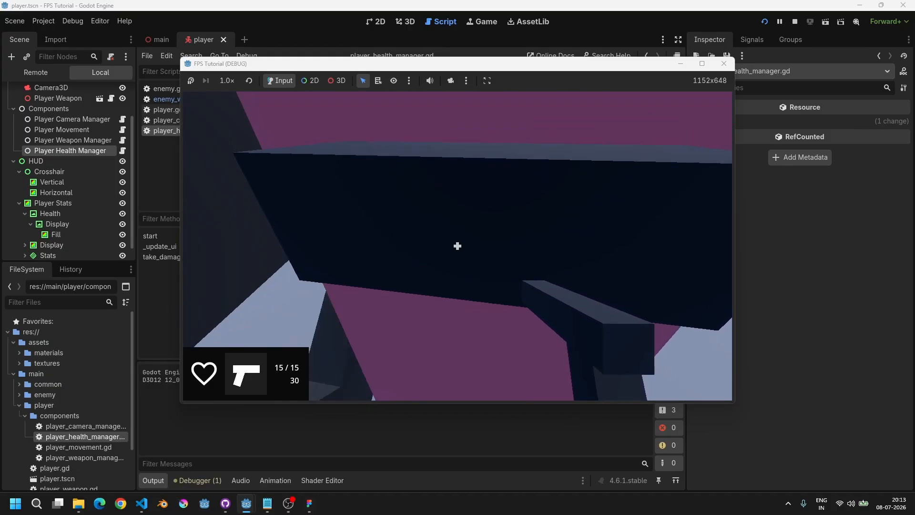
pyautogui.press('F8')
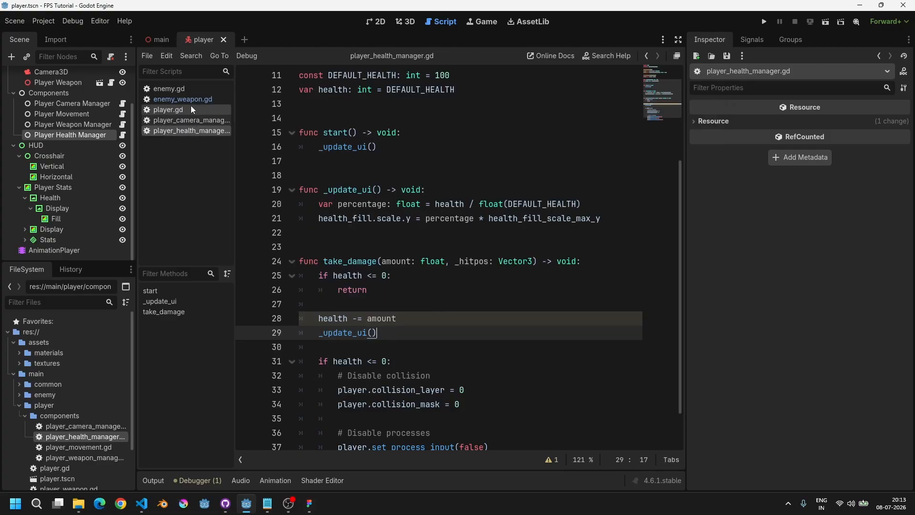
# Step: Run the game again, approach the enemy, and stop the game
pyautogui.press('F5')
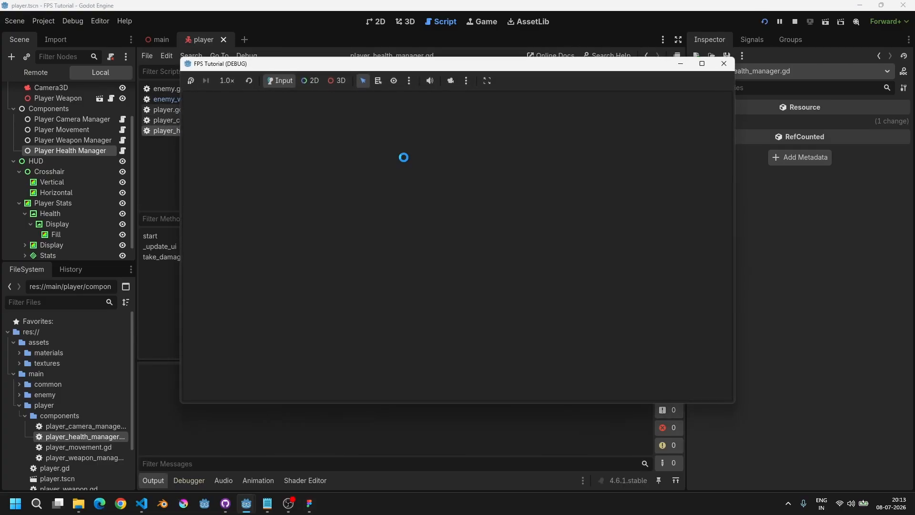
pyautogui.press('w')
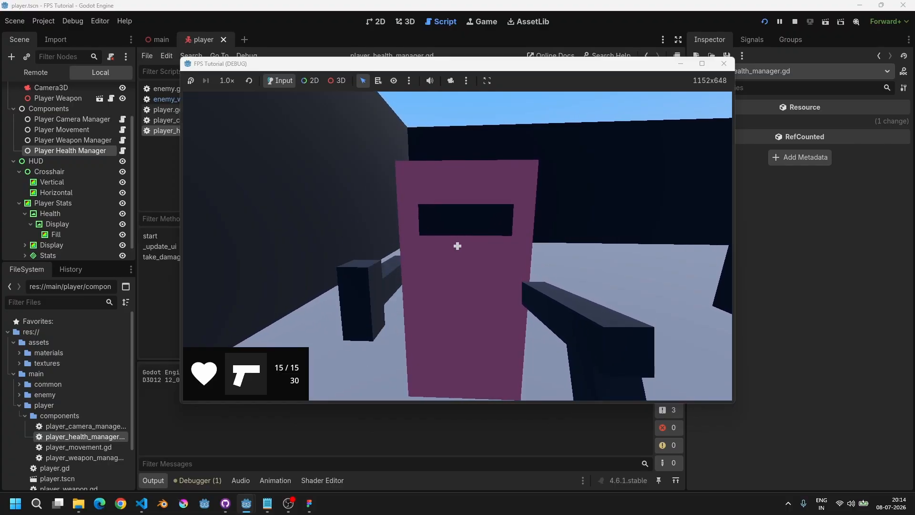
pyautogui.press('F8')
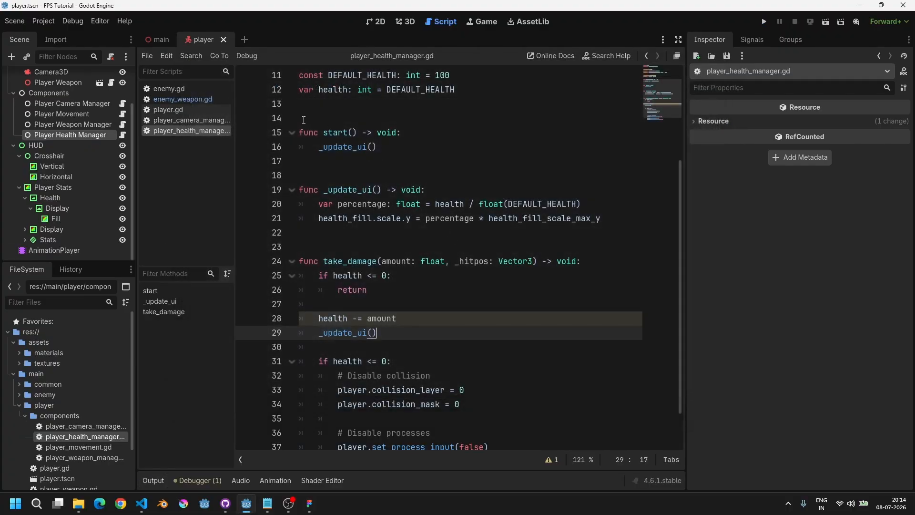
# Step: Open enemy_weapon.gd and set the default attack_range to 2
pyautogui.click(193, 99)
pyautogui.moveTo(354, 133); pyautogui.dragTo(472, 133)
pyautogui.doubleClick(438, 133)
pyautogui.click(484, 130)
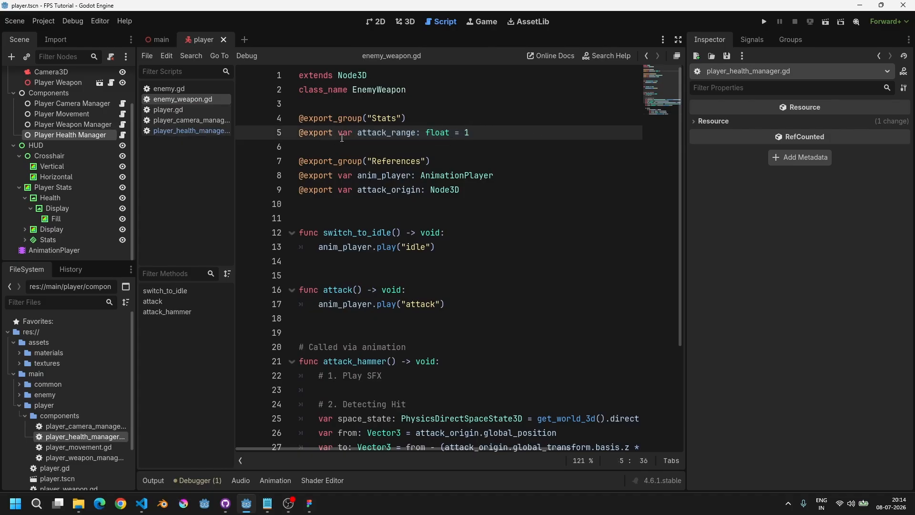
pyautogui.moveTo(353, 134); pyautogui.dragTo(472, 135)
pyautogui.click(474, 138)
# Step: Run the game and walk up to the enemy to test the attack range, then stop
pyautogui.press('F5')
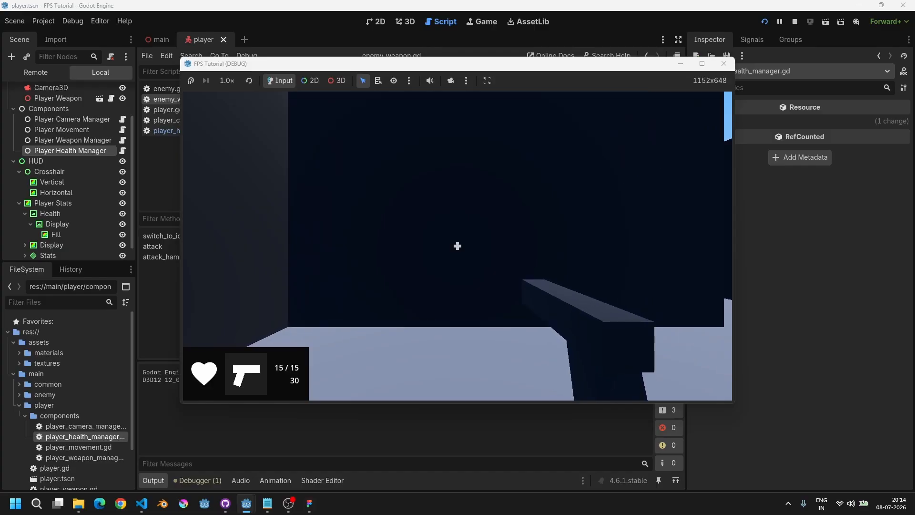
pyautogui.press('w')
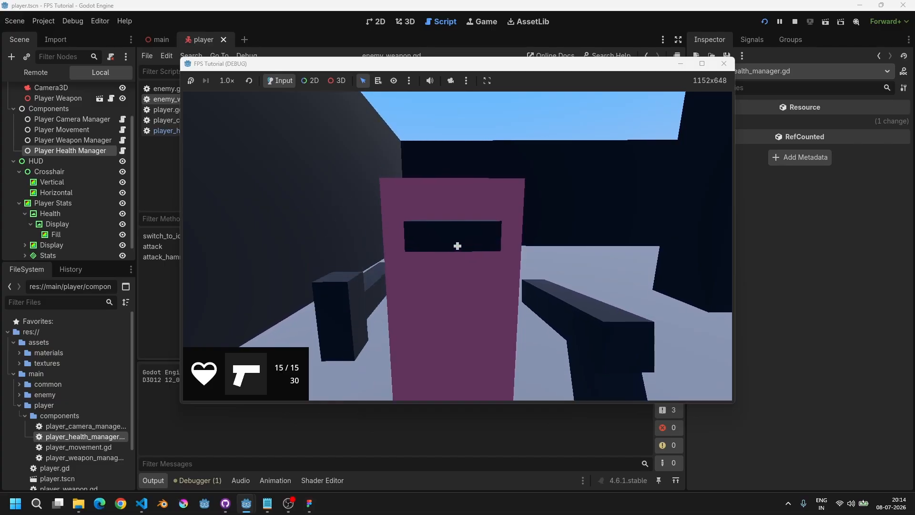
pyautogui.press('F8')
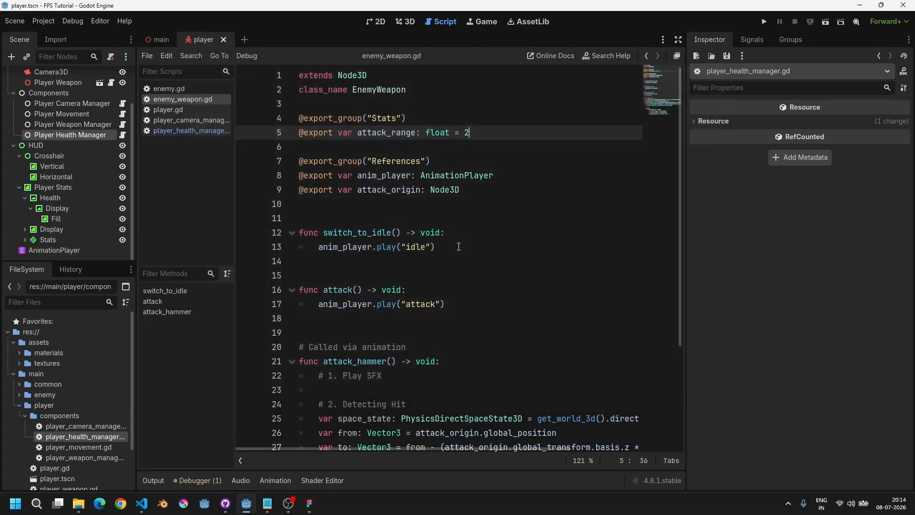
# Step: Open the enemy_weapon scene to inspect its Enemy Weapon node, then return to the player scene
pyautogui.moveTo(476, 134); pyautogui.dragTo(361, 133)
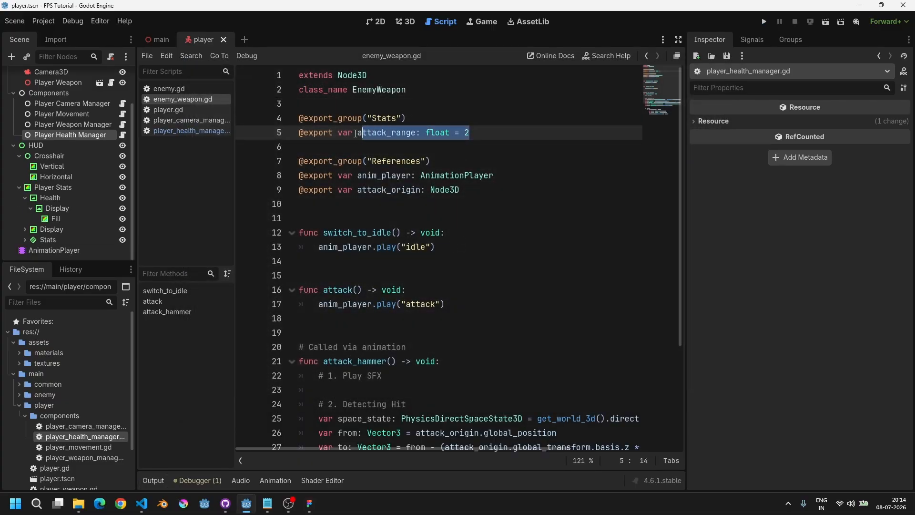
pyautogui.hotkey('ctrl', 'shift', 'o')
pyautogui.write('enemywea')
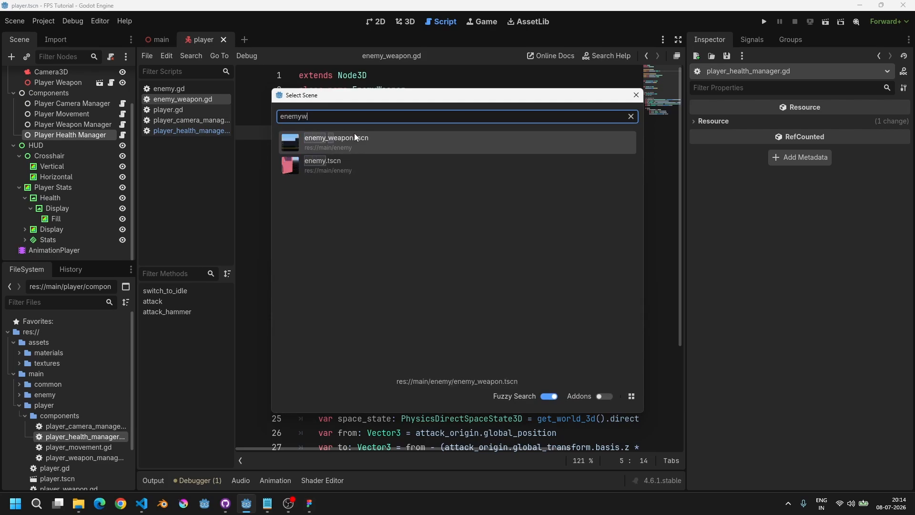
pyautogui.press('Return')
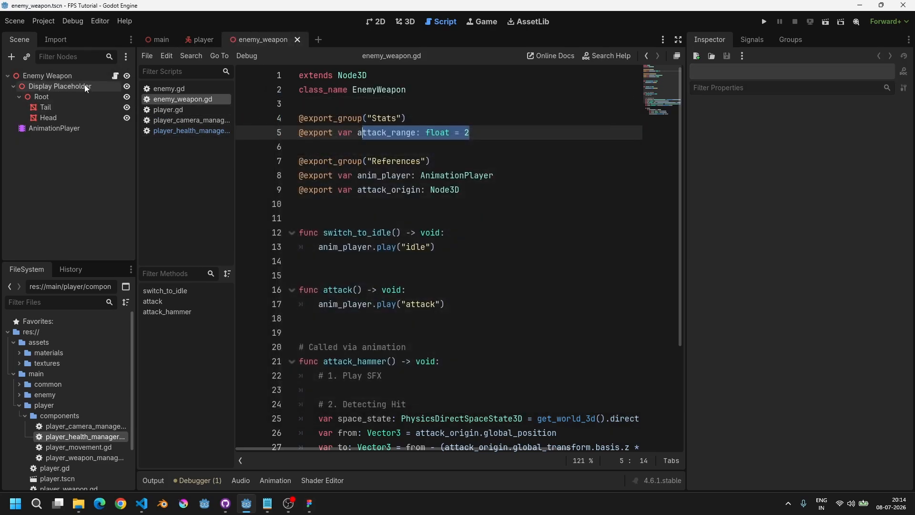
pyautogui.click(71, 75)
pyautogui.click(298, 39)
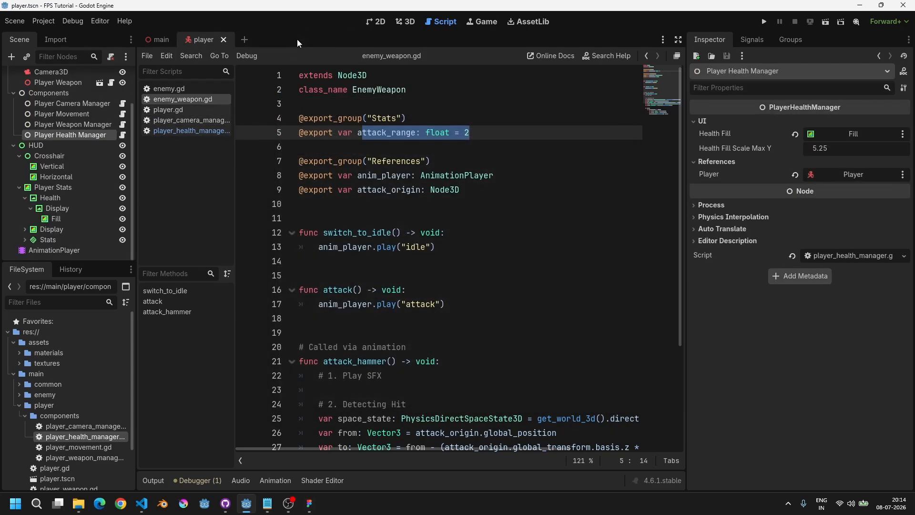
# Step: Open the enemy scene and inspect its NavigationAgent3D's target desired distance and the model in 3D view
pyautogui.hotkey('ctrl', 'shift', 'o')
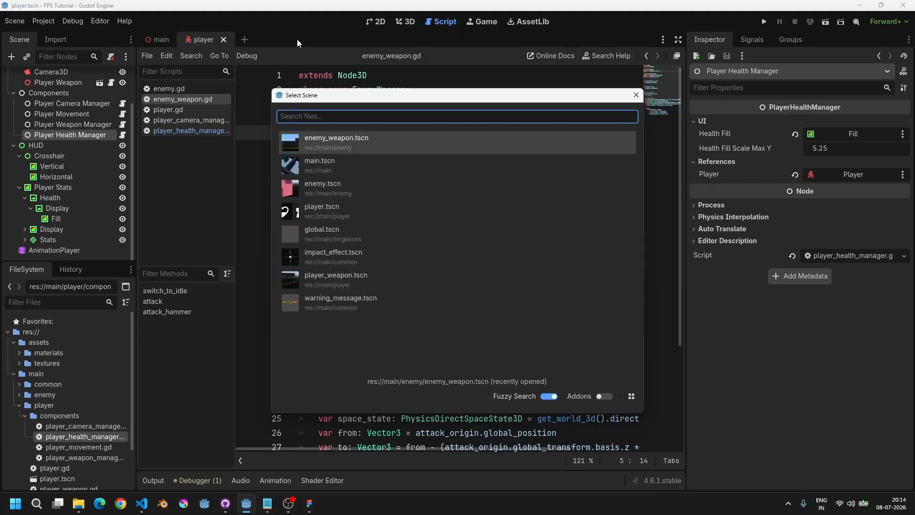
pyautogui.write('enemy')
pyautogui.press('Return')
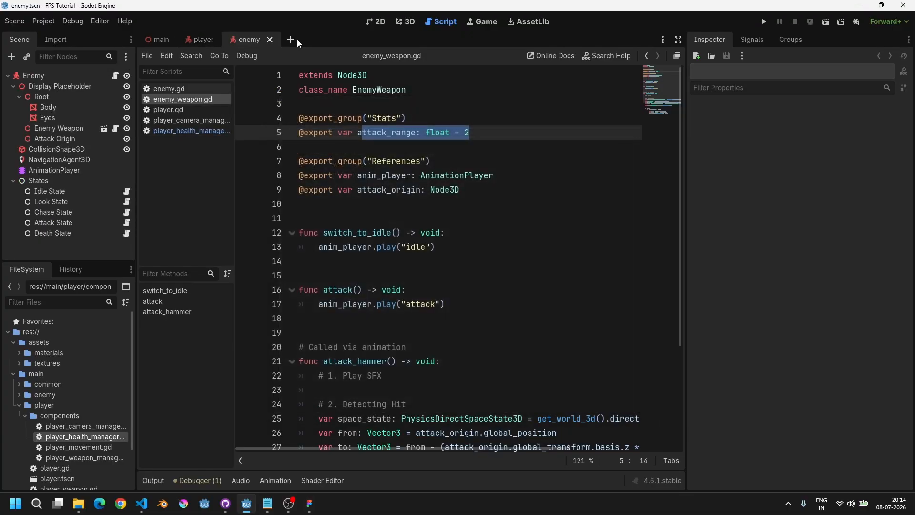
pyautogui.click(76, 161)
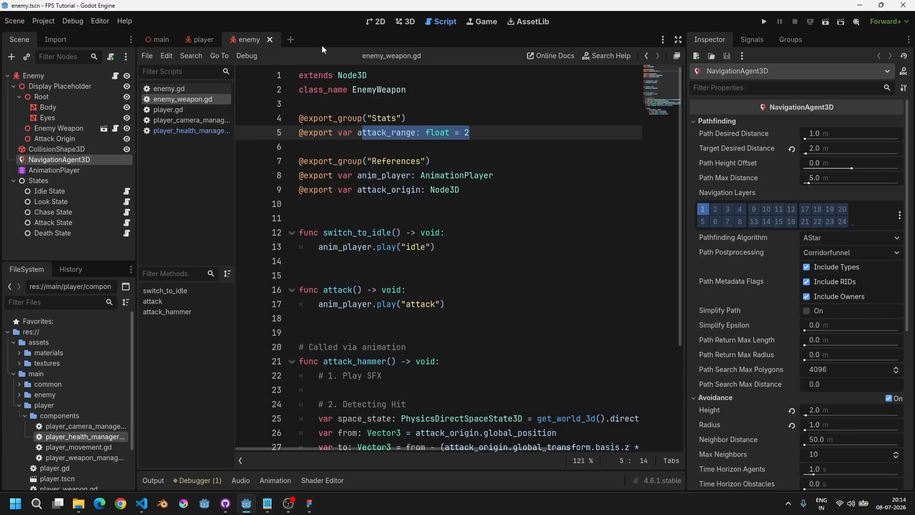
pyautogui.click(379, 21)
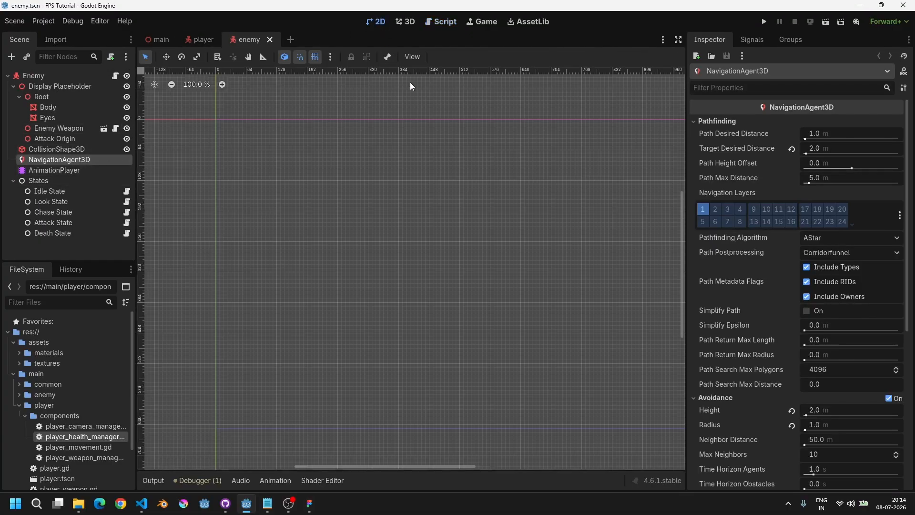
pyautogui.click(412, 24)
pyautogui.moveTo(519, 180); pyautogui.dragTo(409, 186, button='middle')
pyautogui.scroll(4, 533, 204)
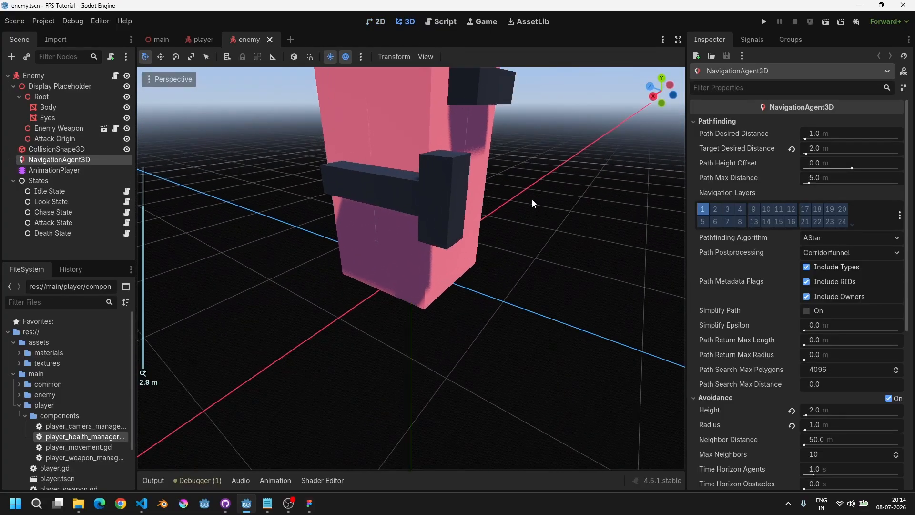
pyautogui.moveTo(532, 199); pyautogui.dragTo(485, 226, button='middle')
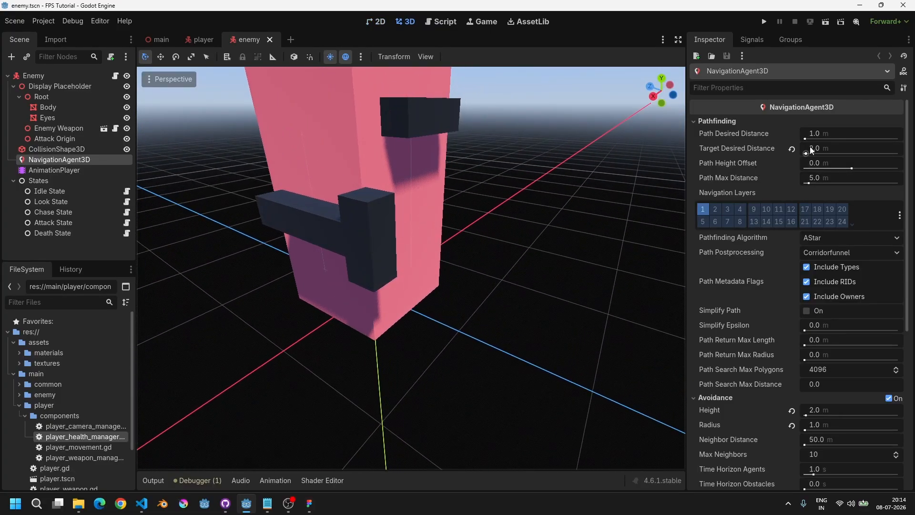
pyautogui.click(270, 40)
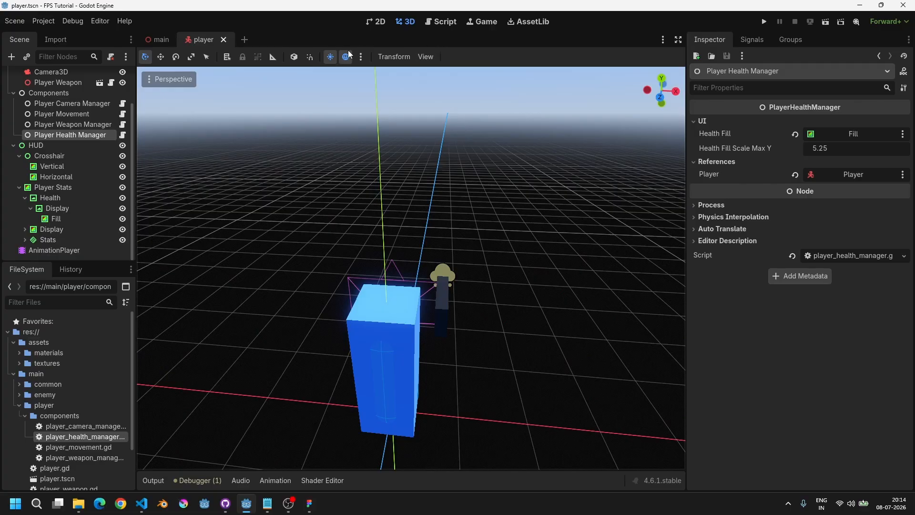
# Step: Delete the Stats export group and the attack_range variable from enemy_weapon.gd
pyautogui.click(437, 25)
pyautogui.doubleClick(391, 135)
pyautogui.moveTo(478, 133); pyautogui.dragTo(289, 135)
pyautogui.click(466, 133)
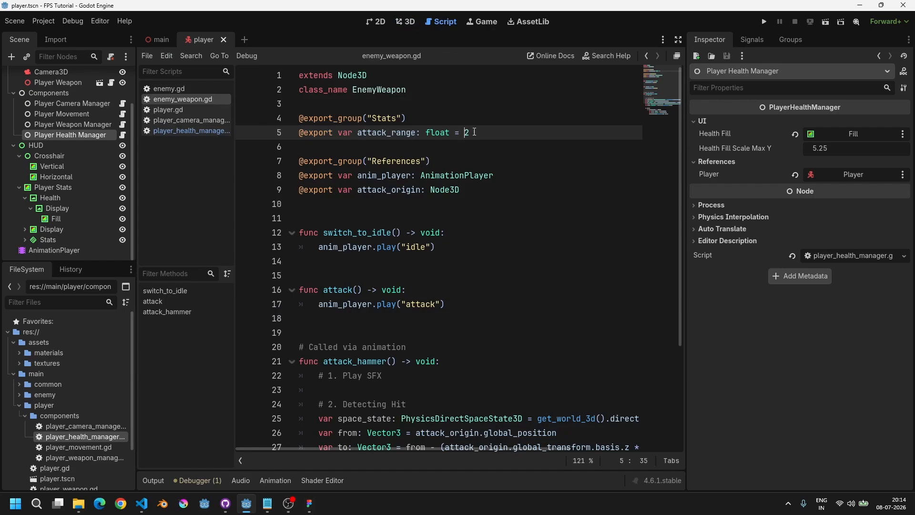
pyautogui.click(431, 119)
pyautogui.hotkey('ctrl', 'x')
pyautogui.hotkey('ctrl', 'x')
pyautogui.hotkey('ctrl', 'x')
pyautogui.scroll(-2, 472, 265)
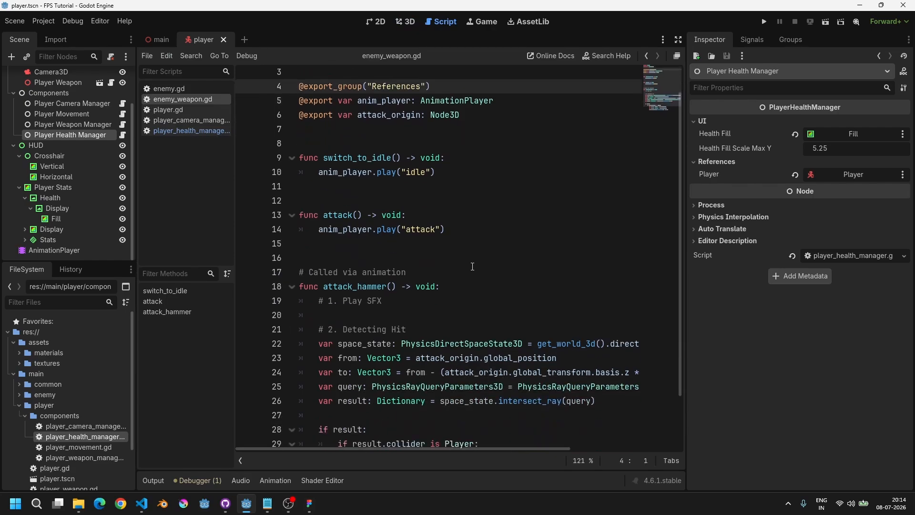
# Step: Replace attack_range in the ray's target calculation with a reference starting enemy.na
pyautogui.hscroll(3, 529, 290)
pyautogui.doubleClick(532, 323)
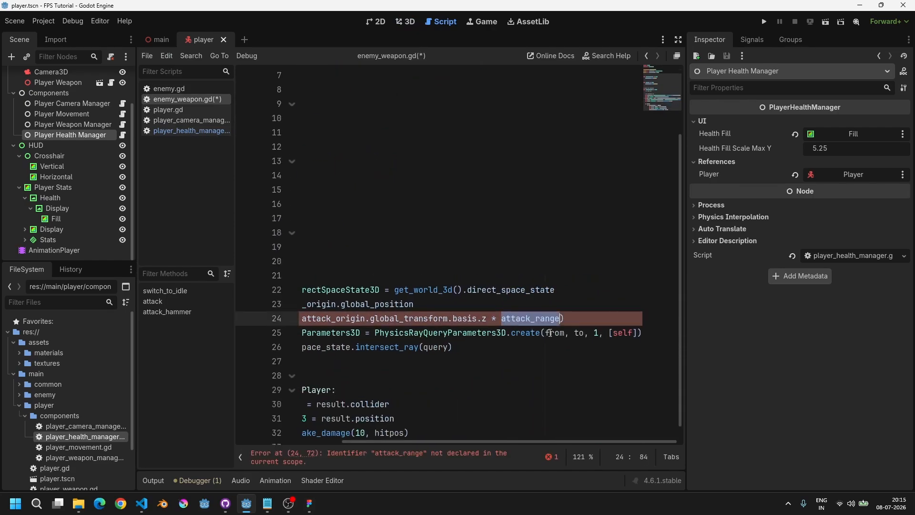
pyautogui.write('enemy.')
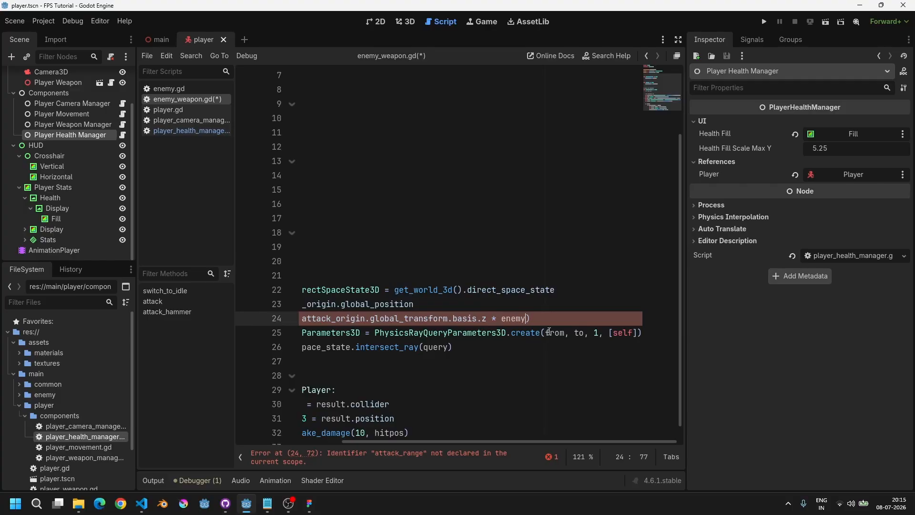
pyautogui.write('na')
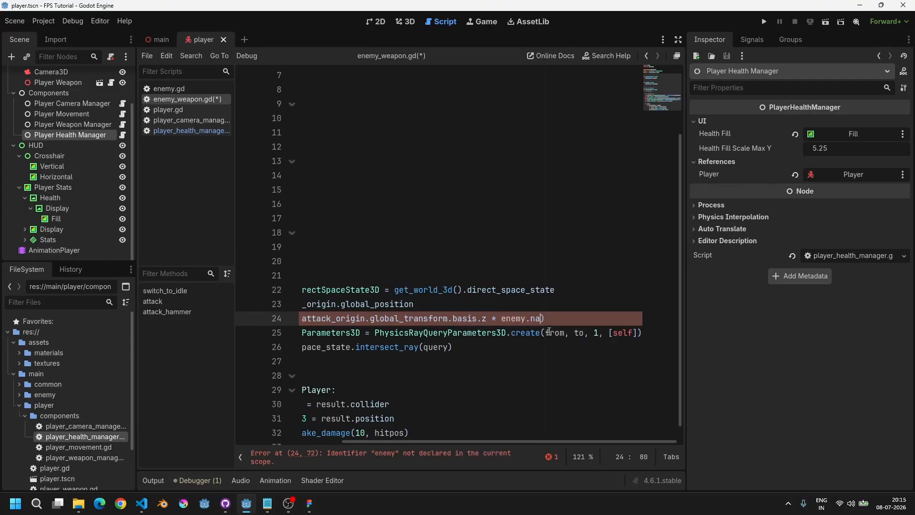
pyautogui.hscroll(-5, 549, 331)
pyautogui.scroll(2, 522, 239)
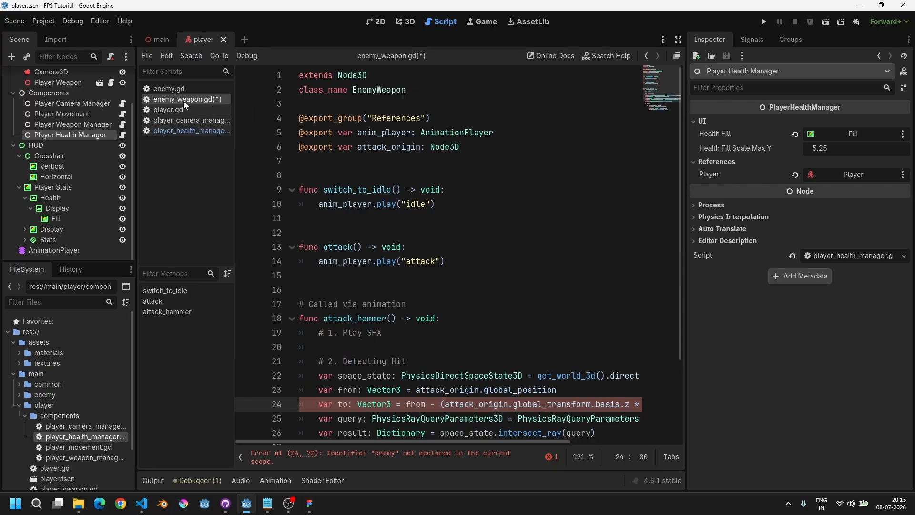
pyautogui.scroll(-2, 459, 105)
pyautogui.scroll(2, 460, 105)
# Step: Add an exported variable enemy of type Enemy at the top of the References group
pyautogui.click(459, 105)
pyautogui.press('Return')
pyautogui.press('Return')
pyautogui.press('Up')
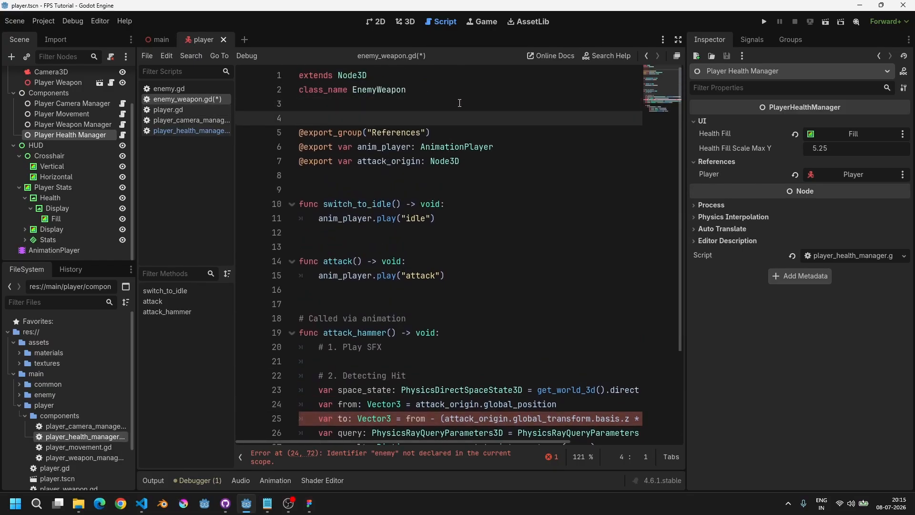
pyautogui.write('@export')
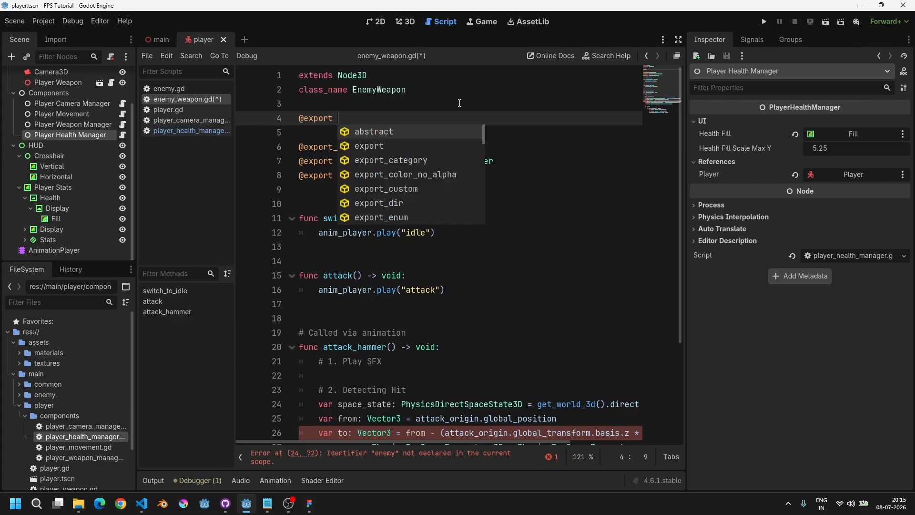
pyautogui.press('Escape')
pyautogui.hotkey('ctrl', 'x')
pyautogui.hotkey('ctrl', 'x')
pyautogui.press('End')
pyautogui.press('Return')
pyautogui.write('@')
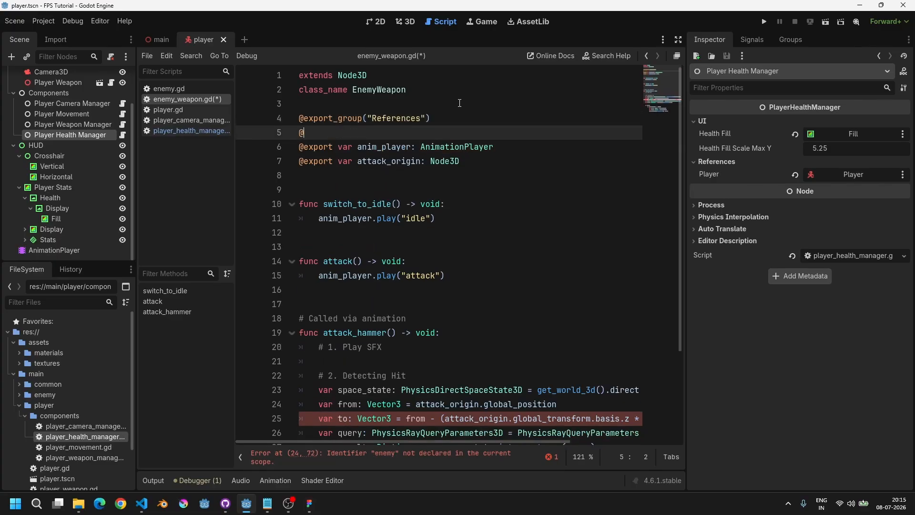
pyautogui.write('export var enemy: Enemy')
pyautogui.press('Escape')
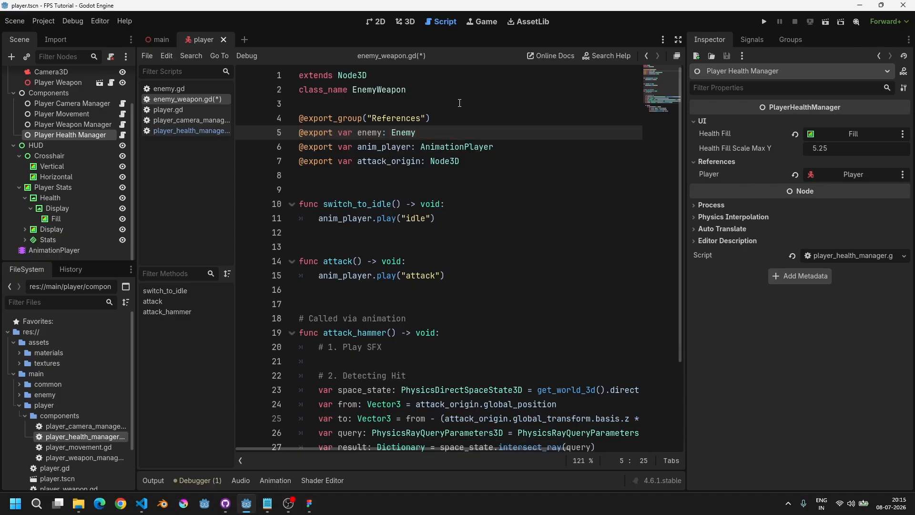
# Step: Complete the ray length expression as enemy.nav_agent.target_desired_distance
pyautogui.scroll(-3, 468, 251)
pyautogui.hscroll(3, 495, 277)
pyautogui.click(542, 308)
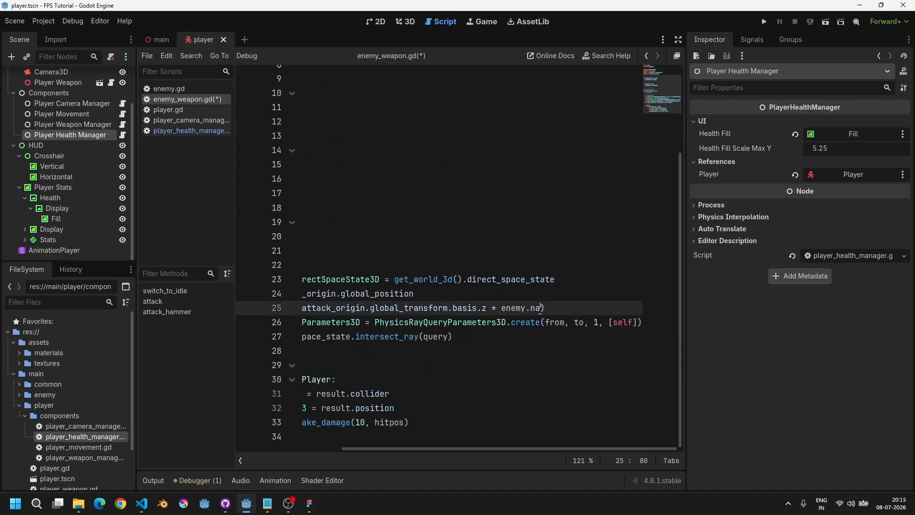
pyautogui.write('v_agent.')
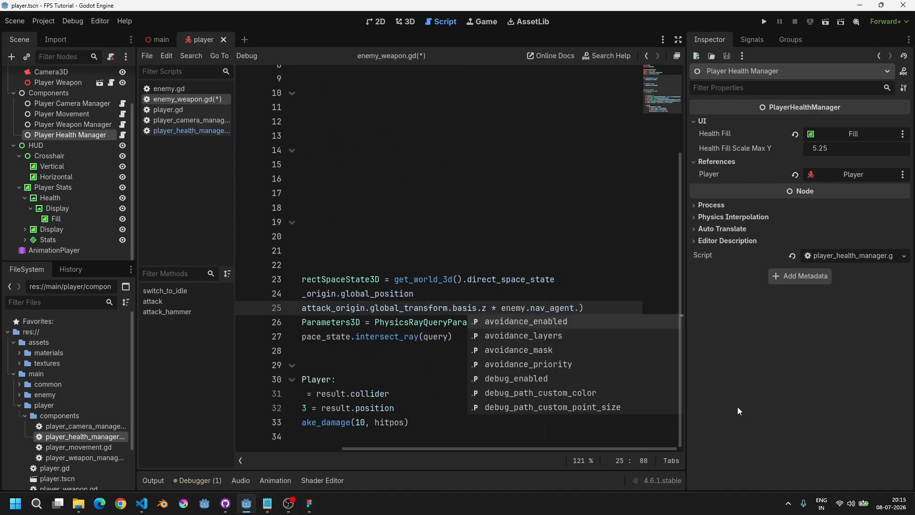
pyautogui.write('tar')
pyautogui.press('Return')
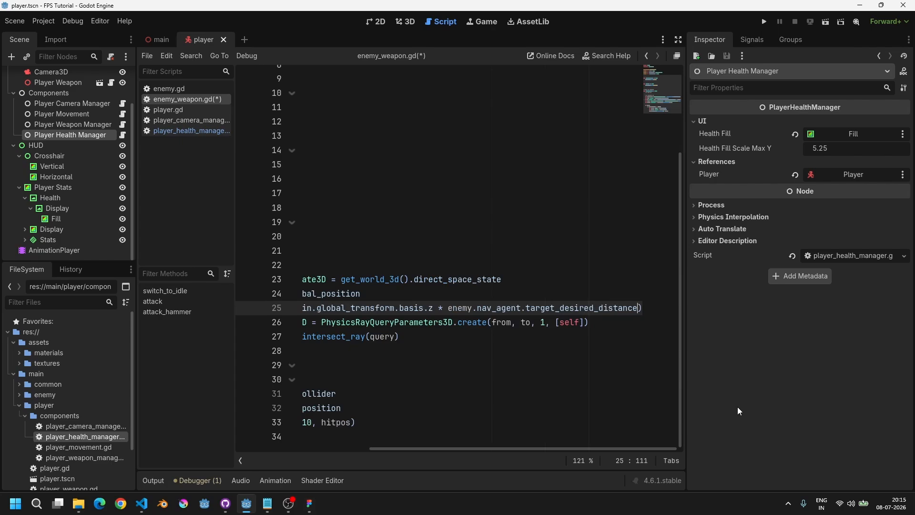
# Step: Save the script and cut the enemy.nav_agent.target_desired_distance expression out of the ray's target line
pyautogui.hotkey('ctrl', 's')
pyautogui.moveTo(448, 308); pyautogui.dragTo(644, 309)
pyautogui.hotkey('ctrl', 'x')
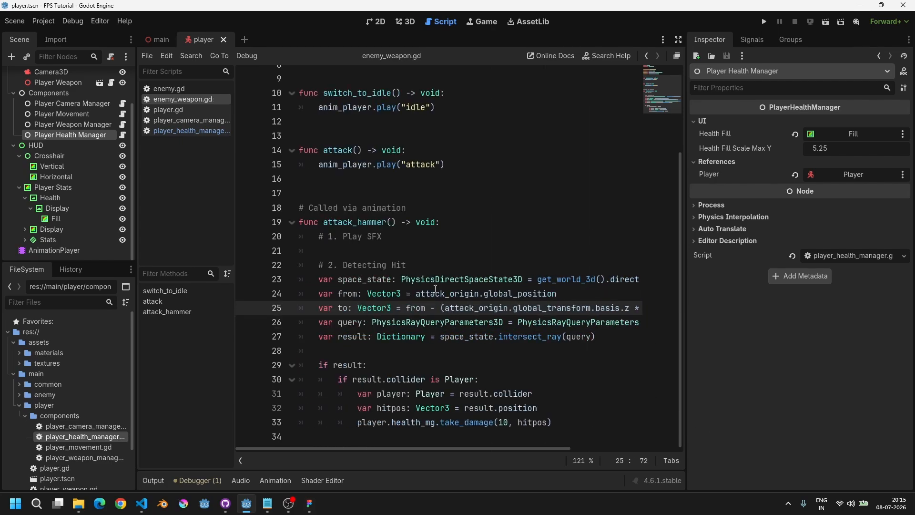
# Step: Declare a local variable attack_range: float set to the pasted nav-agent distance at the top of the hit detection block
pyautogui.click(432, 266)
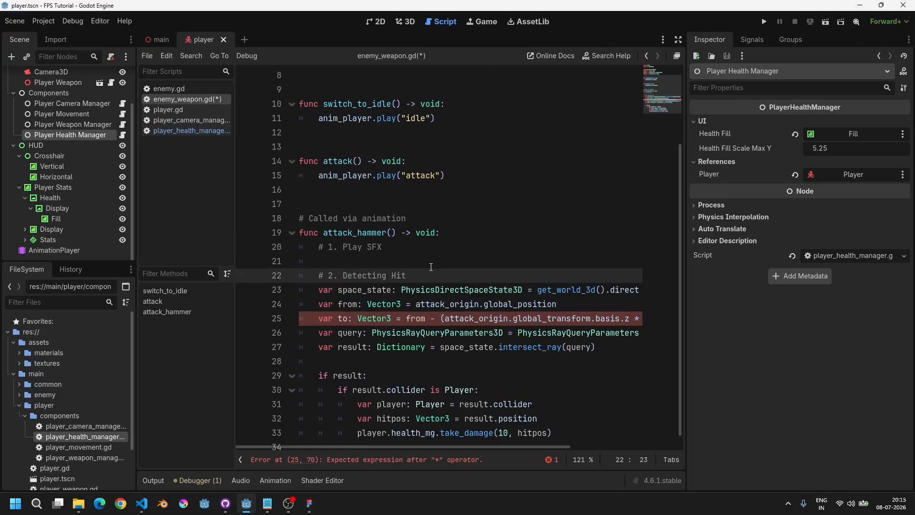
pyautogui.scroll(2, 431, 266)
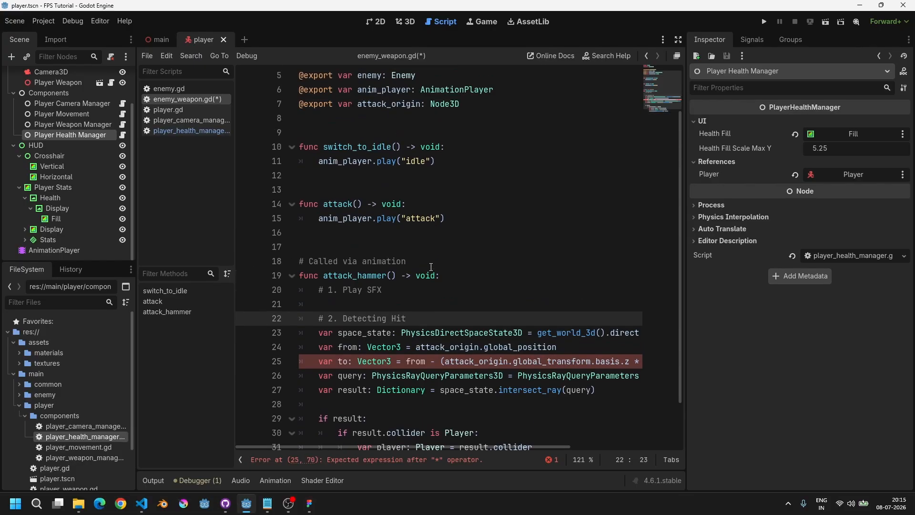
pyautogui.scroll(-2, 457, 247)
pyautogui.press('Return')
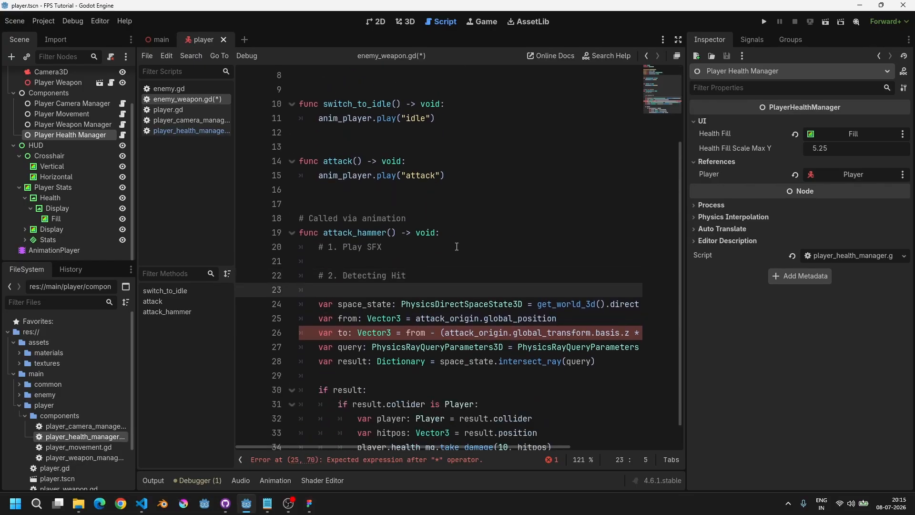
pyautogui.press('Down')
pyautogui.press('Down')
pyautogui.press('Down')
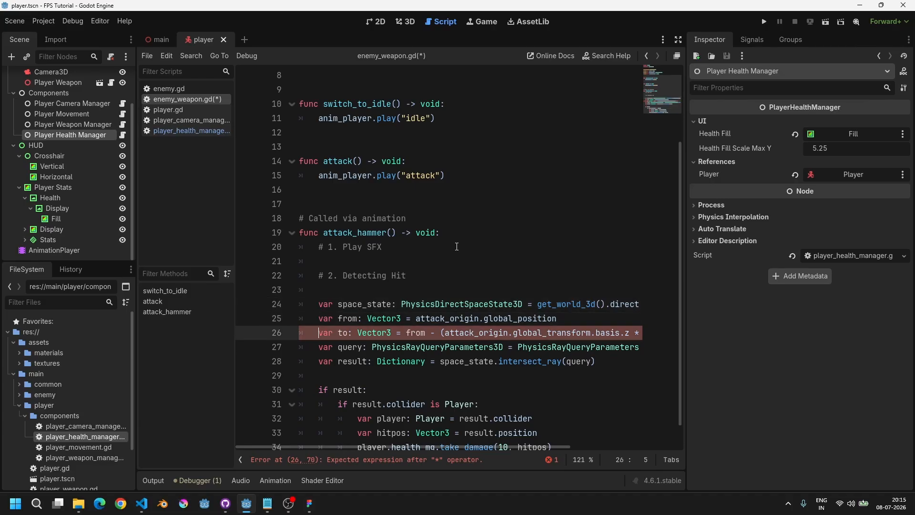
pyautogui.press('Up')
pyautogui.press('End')
pyautogui.press('Return')
pyautogui.write('var a')
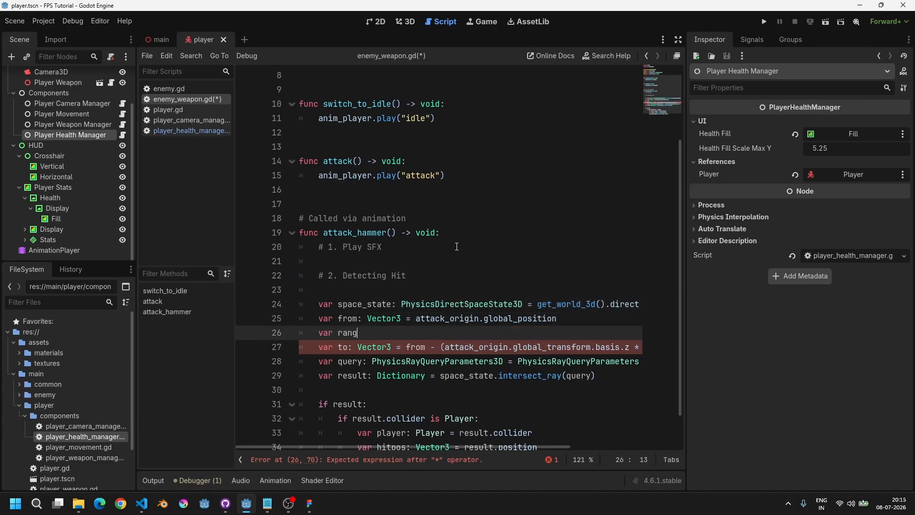
pyautogui.write('ttack_range: float')
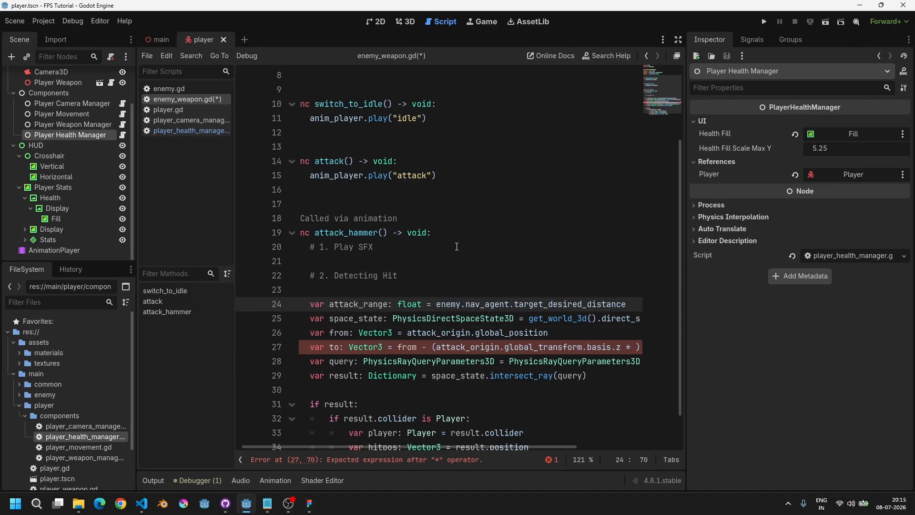
pyautogui.hotkey('alt', 'Up')
pyautogui.press('Down')
pyautogui.hotkey('ctrl', 'shift', 'k')
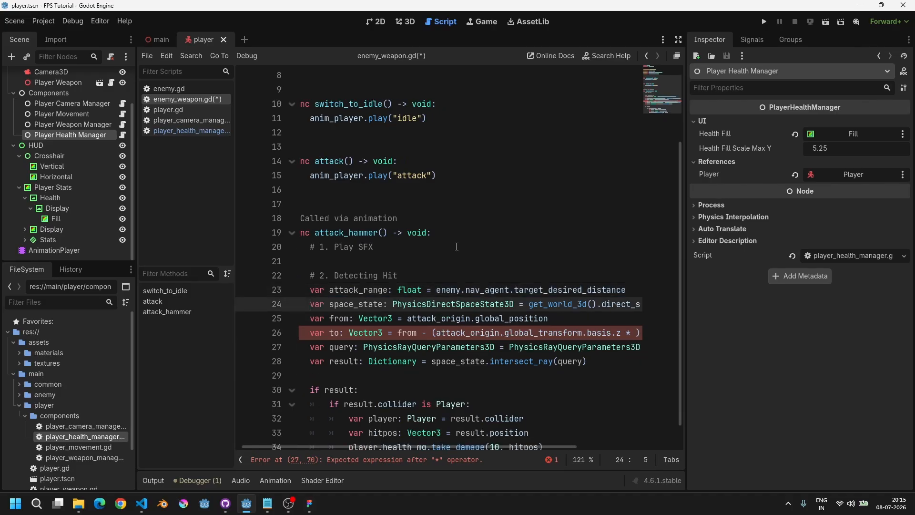
# Step: Use attack_range in the ray's target calculation in place of the removed expression
pyautogui.press('Up')
pyautogui.press('End')
pyautogui.press('Return')
pyautogui.press('Down')
pyautogui.press('Down')
pyautogui.press('Down')
pyautogui.press('End')
pyautogui.press('Left')
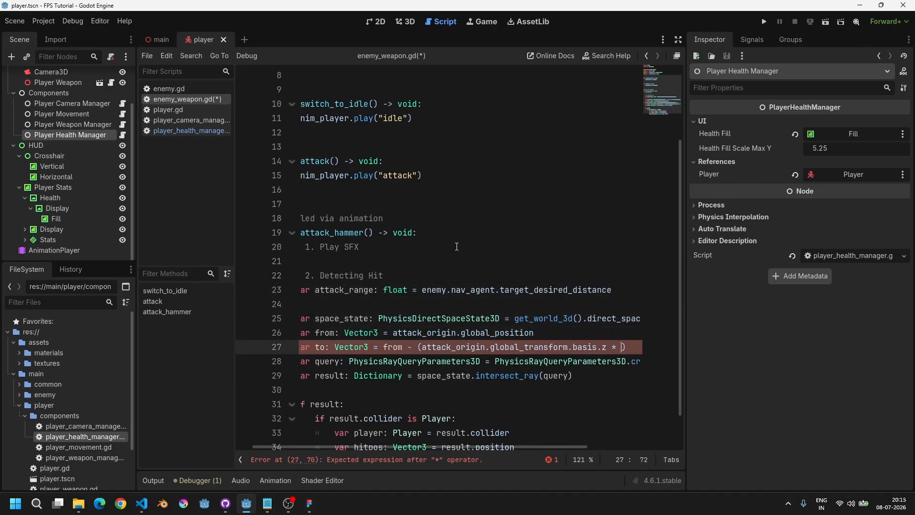
pyautogui.write('attac')
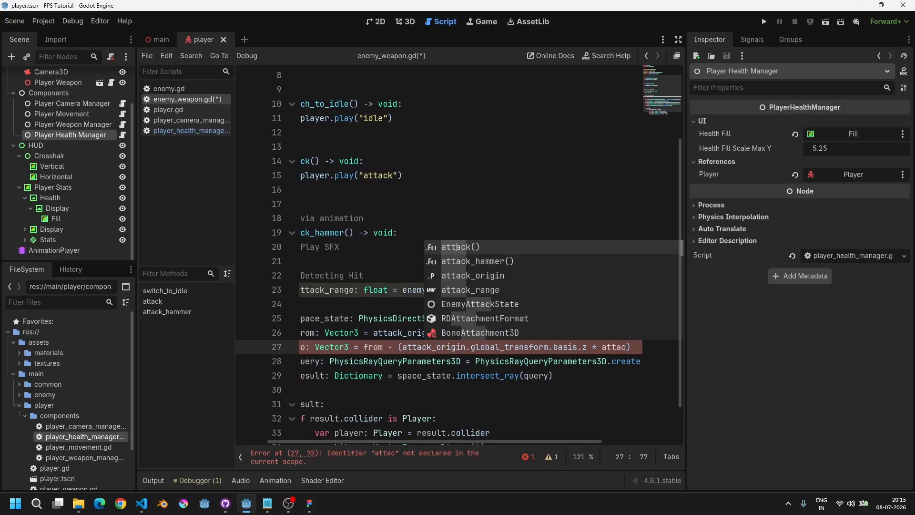
pyautogui.press('Down')
pyautogui.press('Down')
pyautogui.press('Down')
pyautogui.press('Return')
pyautogui.press('Home')
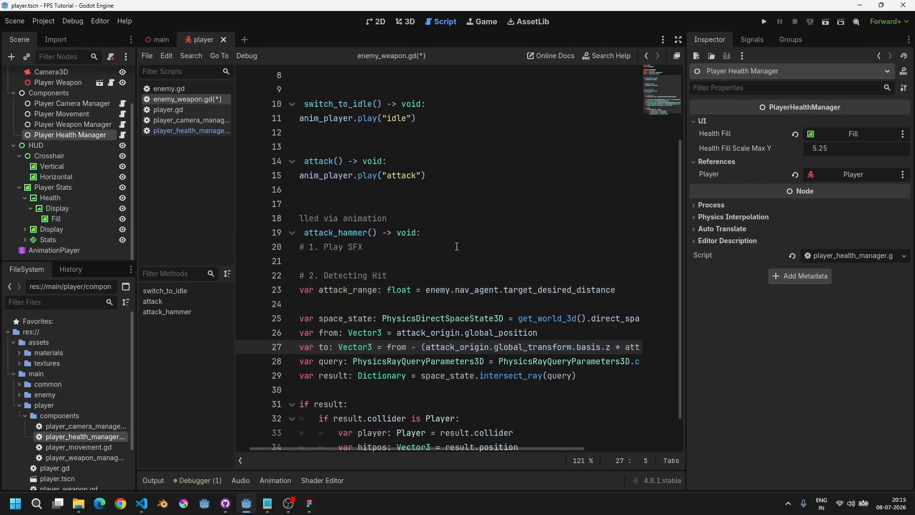
# Step: Move the attack_range declaration below the from line, remove the leftover blank line, and save the script
pyautogui.doubleClick(372, 294)
pyautogui.click(411, 290)
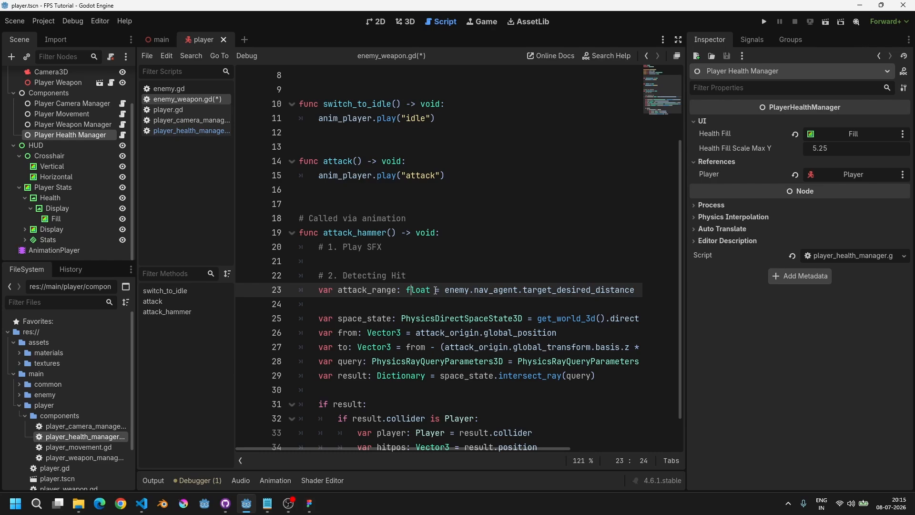
pyautogui.hotkey('alt', 'Down')
pyautogui.hotkey('alt', 'Down')
pyautogui.hotkey('alt', 'Down')
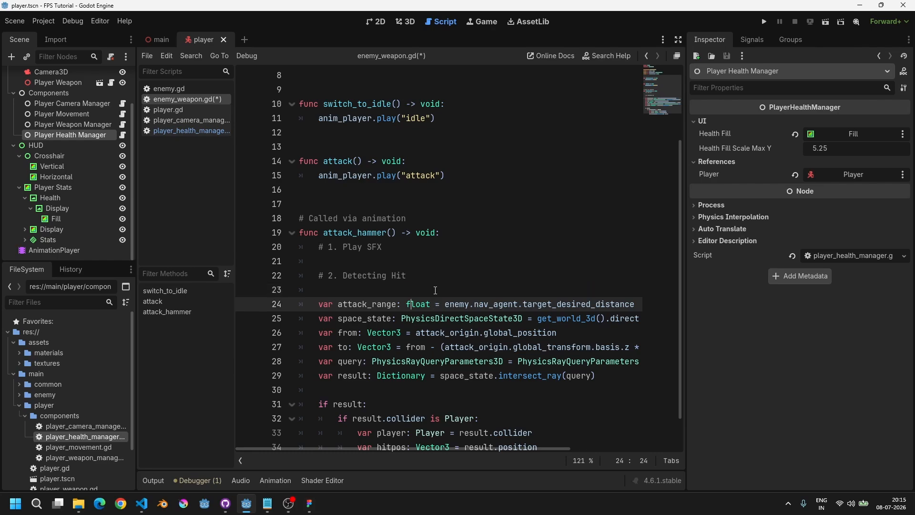
pyautogui.press('Up')
pyautogui.press('Up')
pyautogui.press('Up')
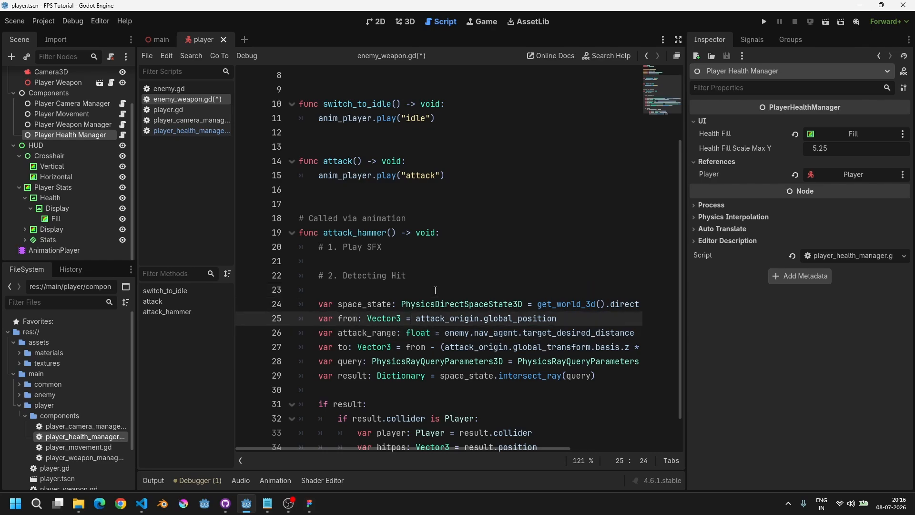
pyautogui.hotkey('ctrl', 'shift', 'k')
pyautogui.hotkey('ctrl', 's')
pyautogui.press('Down')
pyautogui.press('Down')
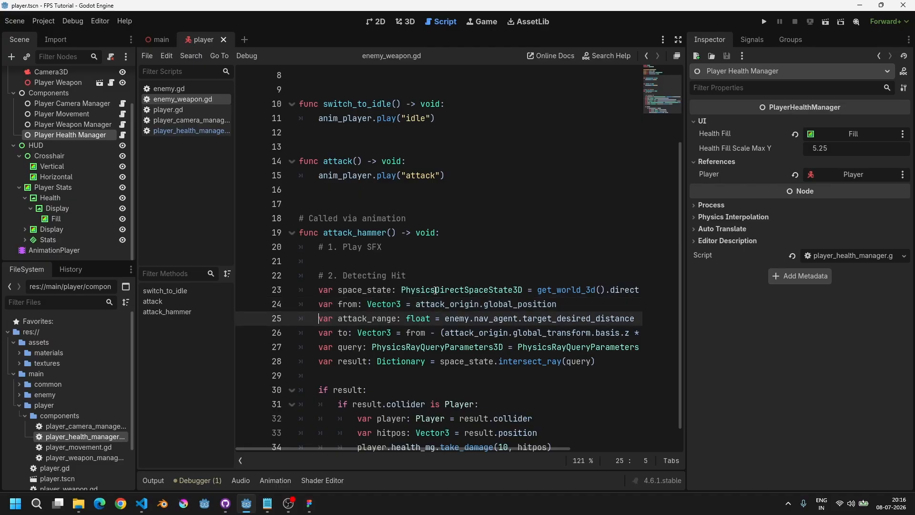
# Step: Run the game to test the enemy attack, then stop it
pyautogui.press('F5')
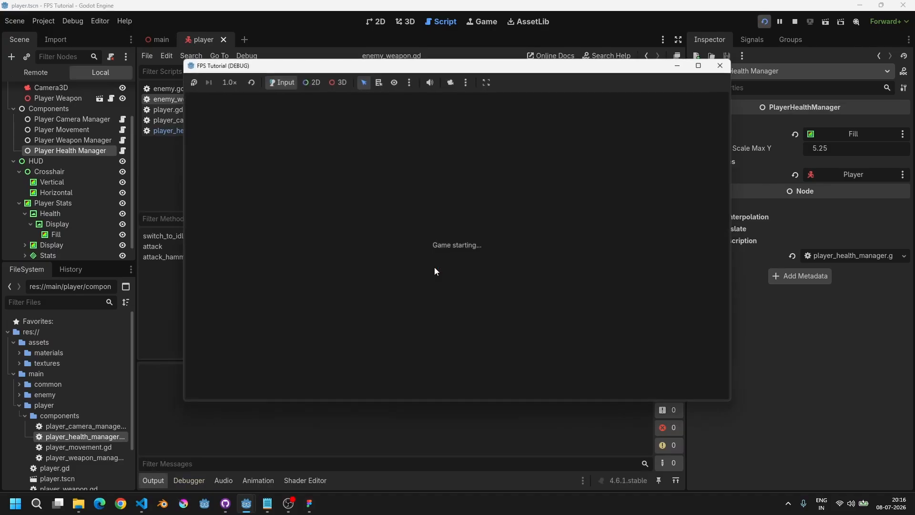
pyautogui.press('w')
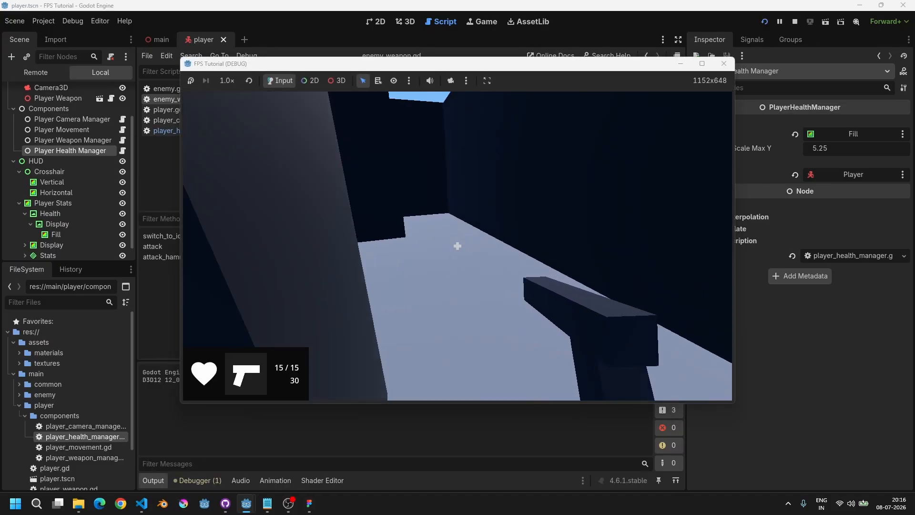
pyautogui.write('s')
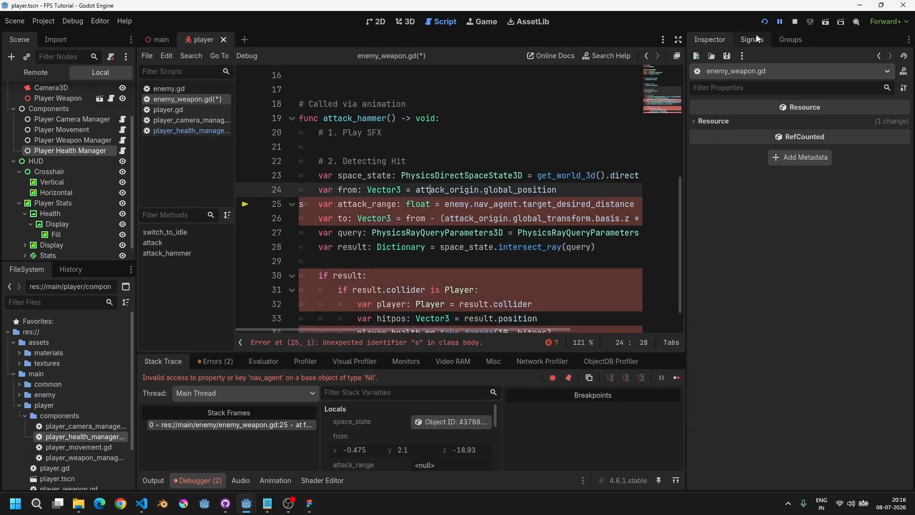
pyautogui.click(795, 22)
pyautogui.hotkey('ctrl', 'z')
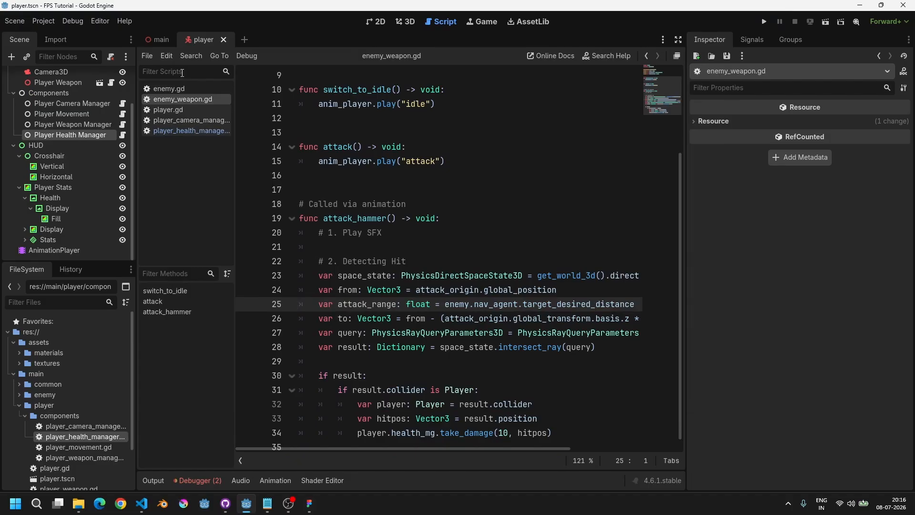
# Step: Open the enemy scene and assign the Enemy root node to the Enemy Weapon's Enemy reference
pyautogui.hotkey('ctrl', 'shift', 'o')
pyautogui.write('enemy')
pyautogui.press('Return')
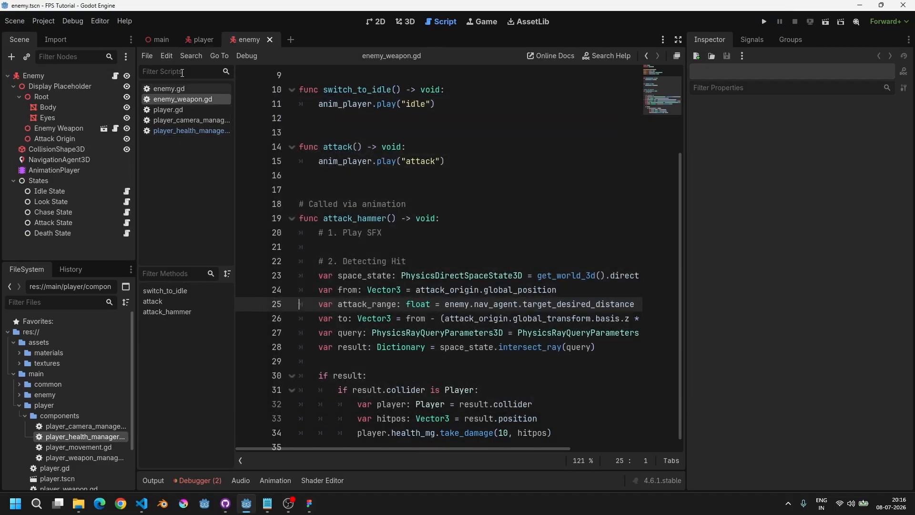
pyautogui.click(395, 24)
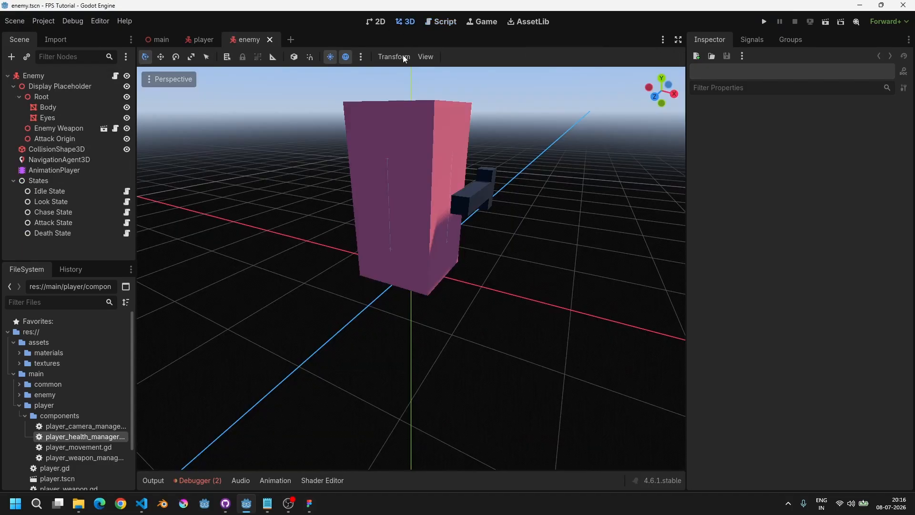
pyautogui.scroll(-3, 451, 223)
pyautogui.keyDown('shift'); pyautogui.moveTo(386, 220); pyautogui.dragTo(379, 249, button='middle'); pyautogui.keyUp('shift')
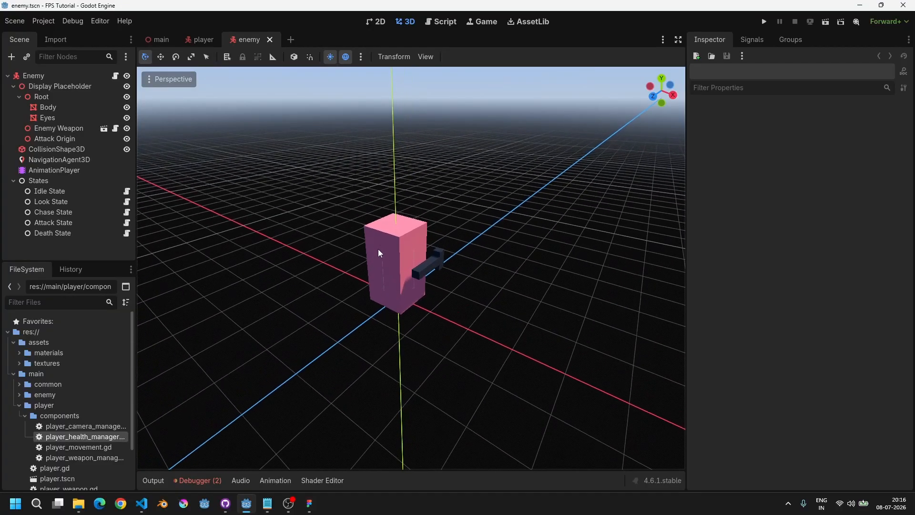
pyautogui.scroll(6, 379, 249)
pyautogui.moveTo(447, 254); pyautogui.dragTo(498, 254, button='middle')
pyautogui.click(53, 79)
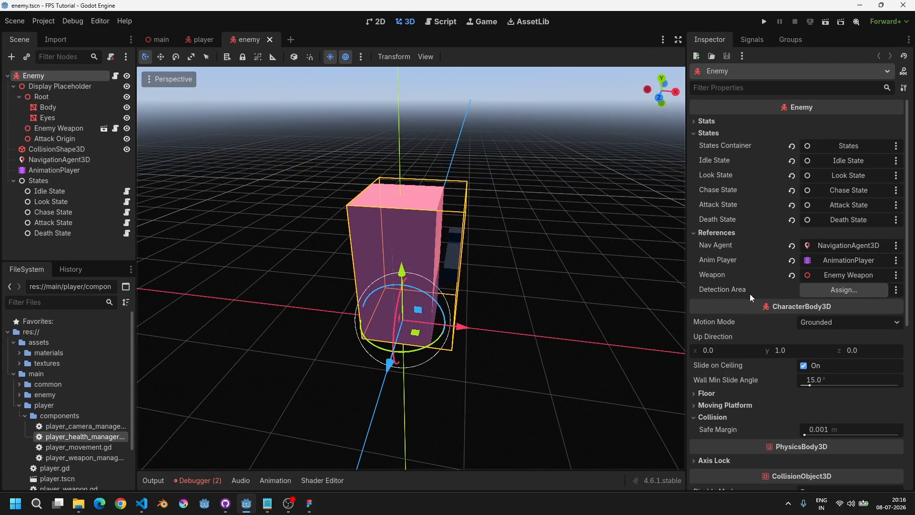
pyautogui.click(61, 194)
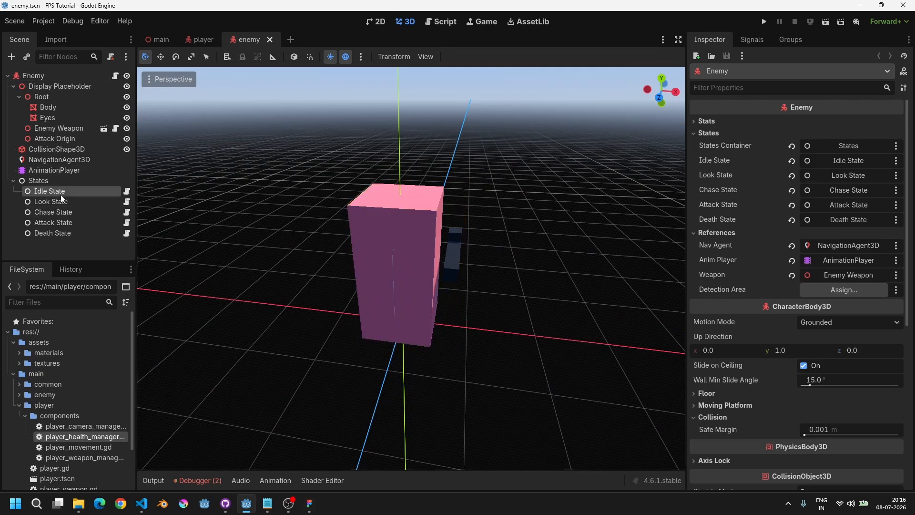
pyautogui.click(65, 225)
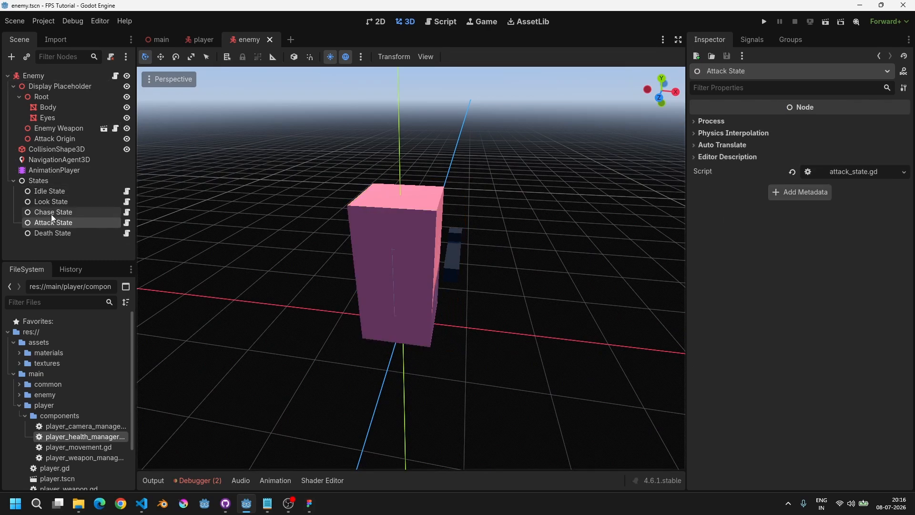
pyautogui.click(60, 128)
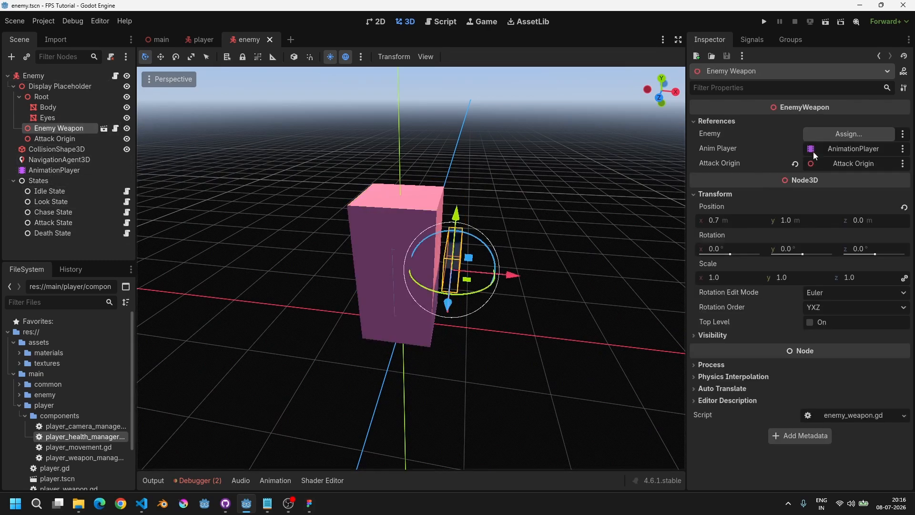
pyautogui.click(848, 134)
pyautogui.doubleClick(423, 135)
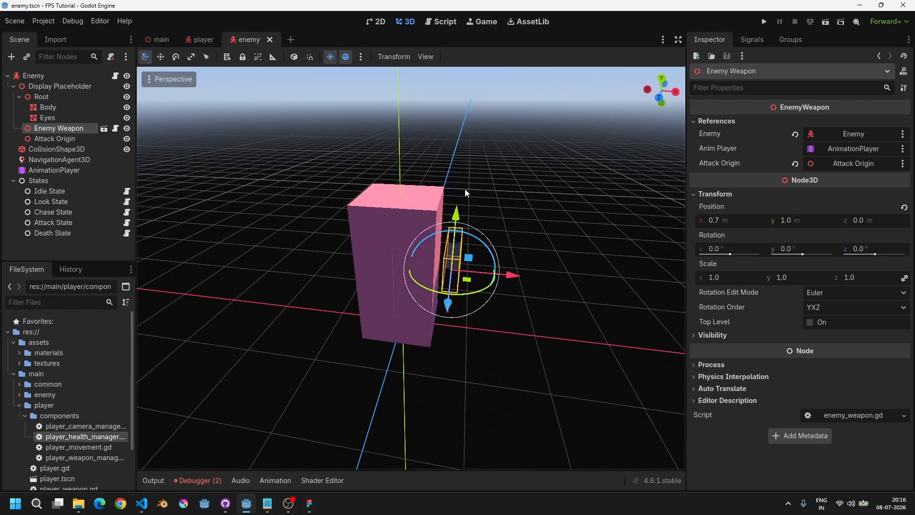
# Step: Run the game again and walk up to the enemy to test its attack, then stop
pyautogui.press('F5')
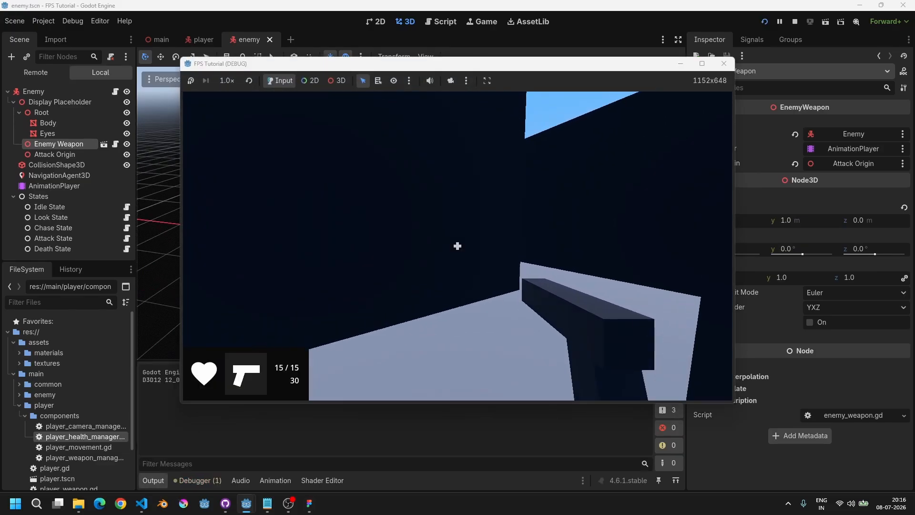
pyautogui.press('w')
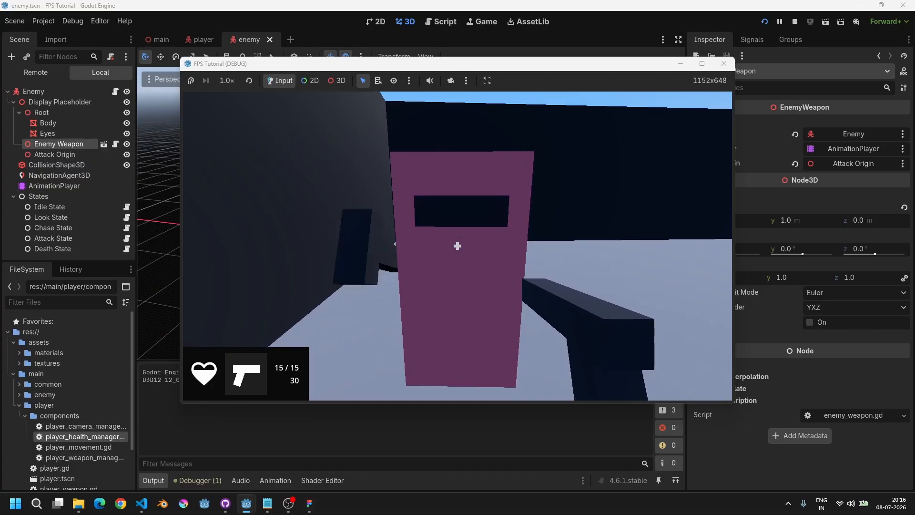
pyautogui.press('s')
pyautogui.press('w')
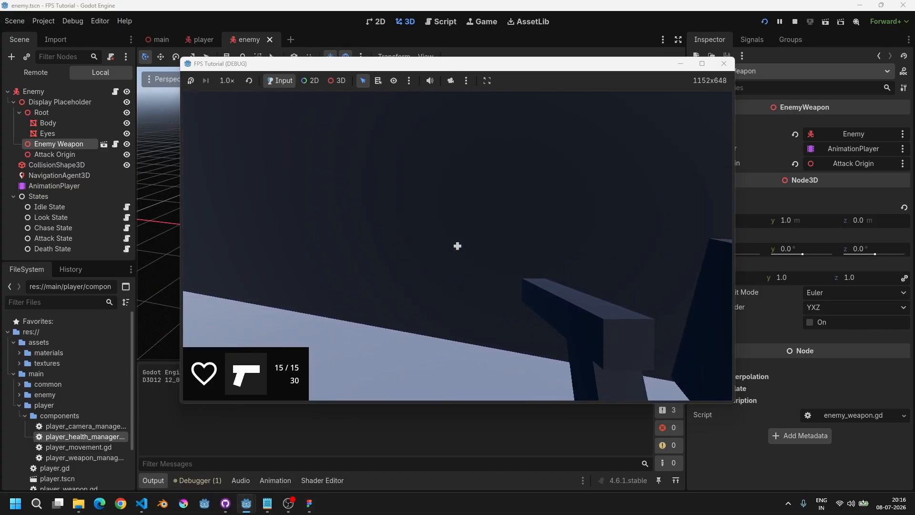
pyautogui.press('F8')
pyautogui.moveTo(458, 246); pyautogui.dragTo(504, 266, button='middle')
pyautogui.press('w')
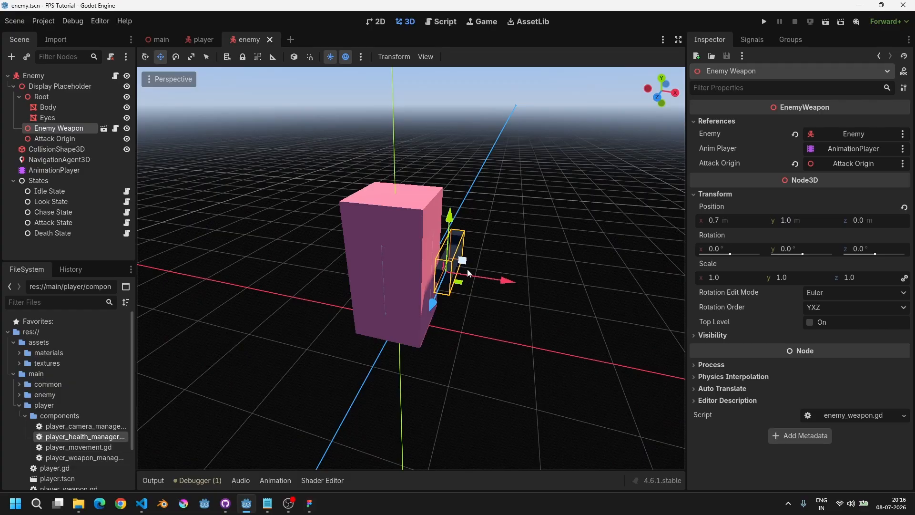
# Step: Open the reported error from the debugger to locate it in the player health manager script
pyautogui.click(196, 480)
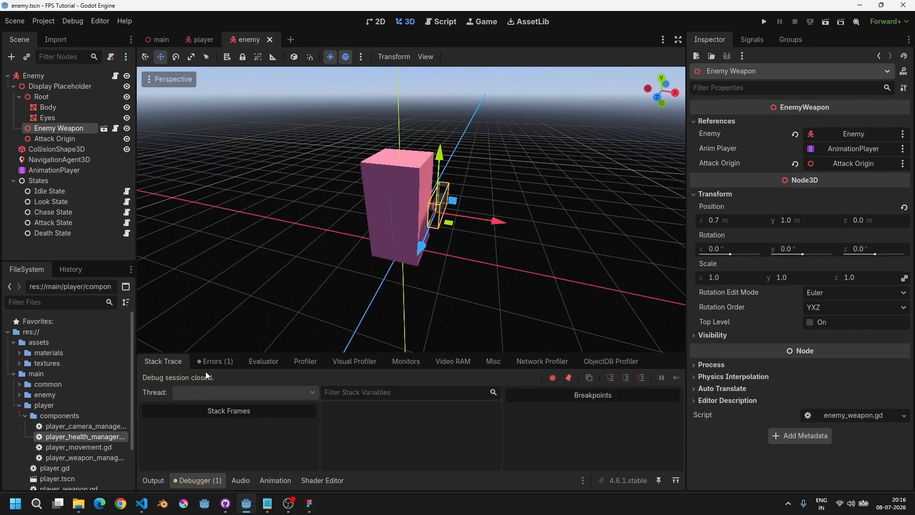
pyautogui.click(217, 362)
pyautogui.click(415, 398)
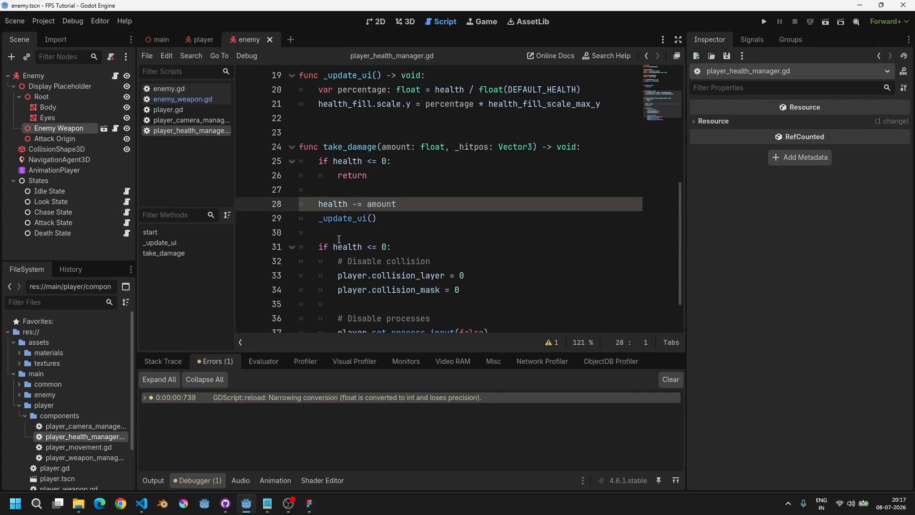
# Step: Change the take_damage amount parameter type to int
pyautogui.doubleClick(437, 147)
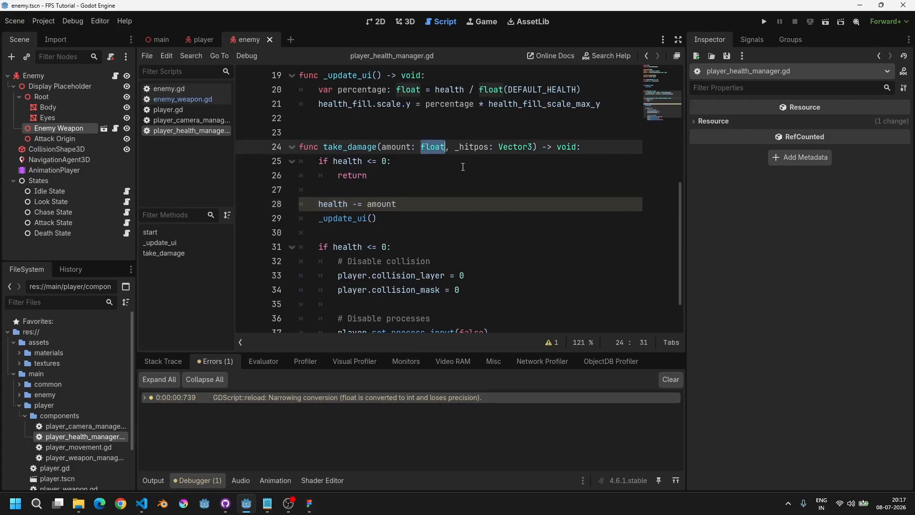
pyautogui.write('int')
pyautogui.press('End')
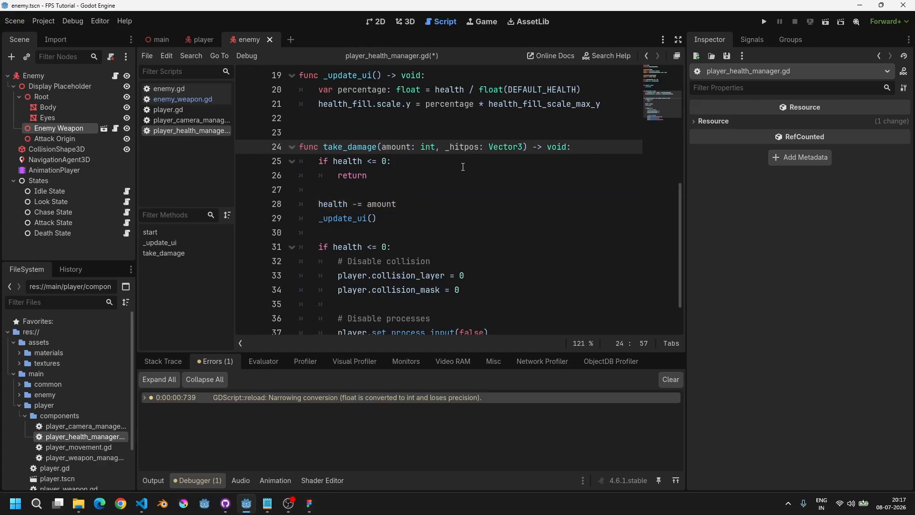
# Step: Change the types of the DEFAULT_HEALTH constant and the health variable to float
pyautogui.scroll(6, 463, 166)
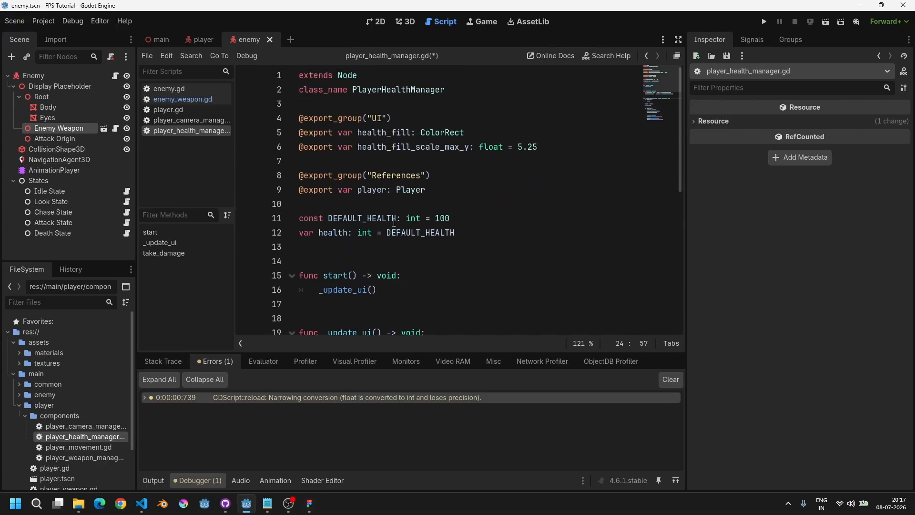
pyautogui.doubleClick(394, 222)
pyautogui.click(422, 219)
pyautogui.doubleClick(446, 219)
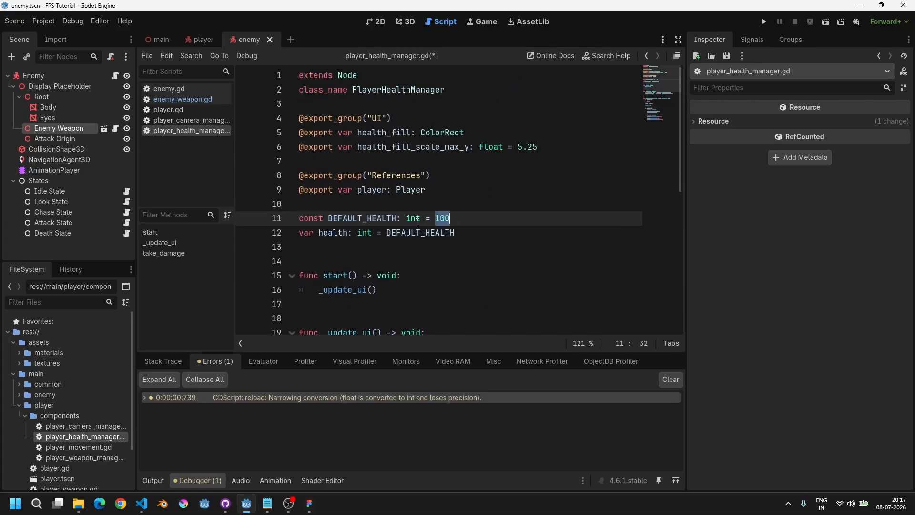
pyautogui.doubleClick(414, 220)
pyautogui.scroll(-2, 417, 222)
pyautogui.click(197, 480)
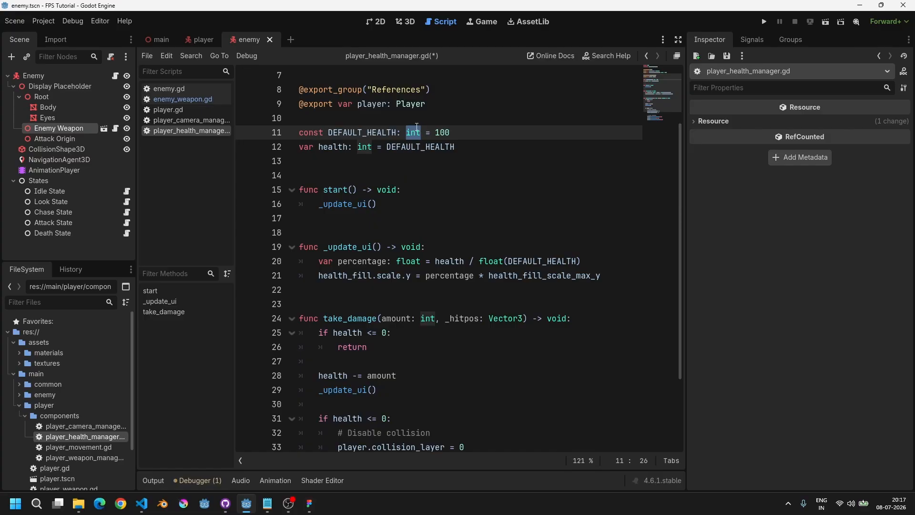
pyautogui.write('float')
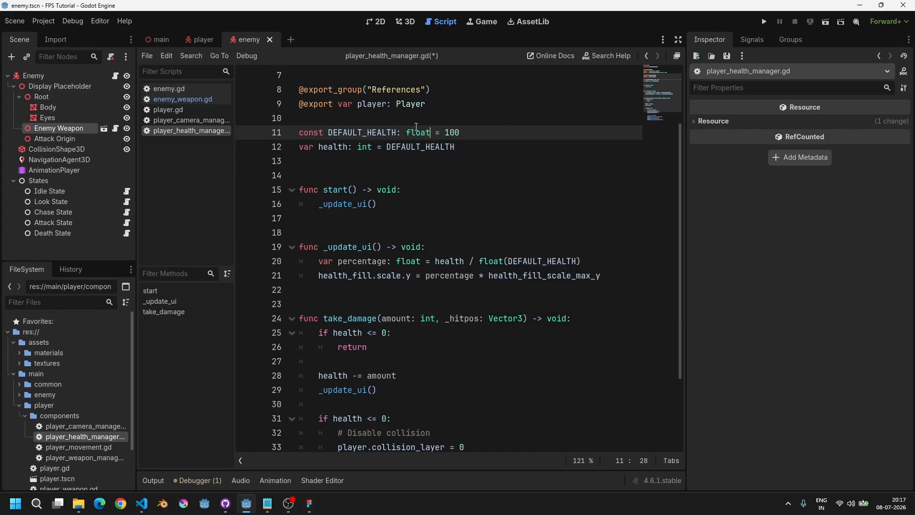
pyautogui.hotkey('ctrl', 'shift', 'Left')
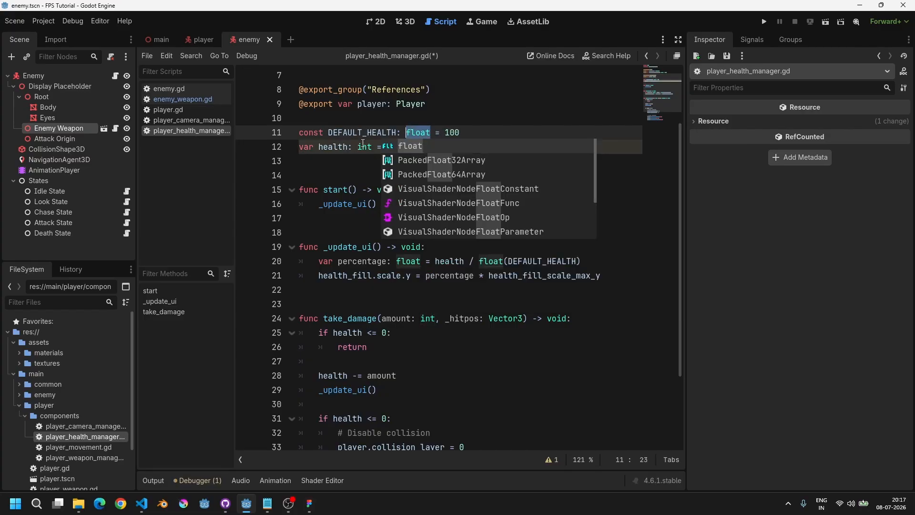
pyautogui.doubleClick(364, 147)
pyautogui.write('float')
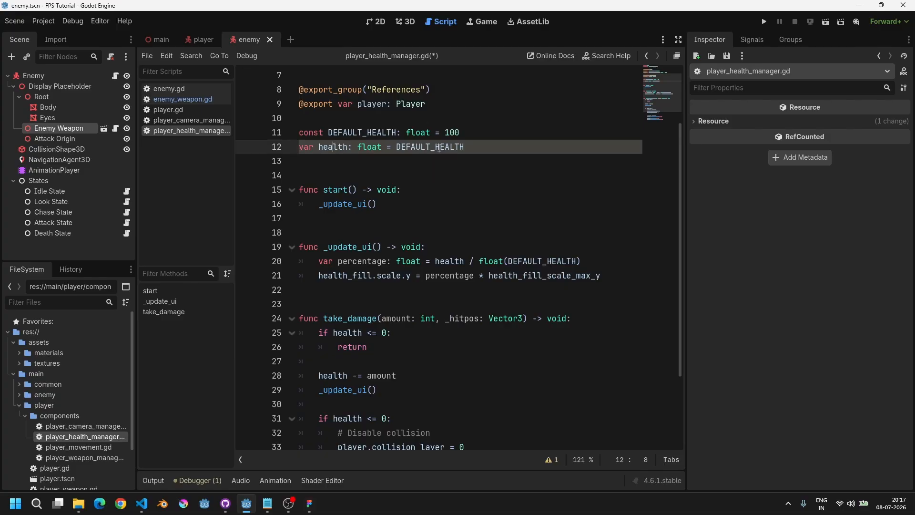
# Step: Remove the float() cast around DEFAULT_HEALTH in the percentage calculation of _update_ui
pyautogui.moveTo(478, 144); pyautogui.dragTo(313, 143)
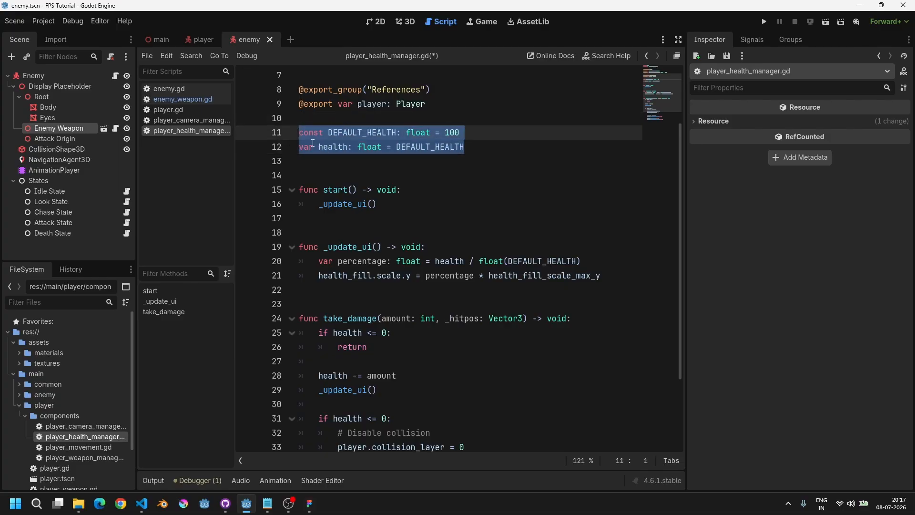
pyautogui.doubleClick(377, 149)
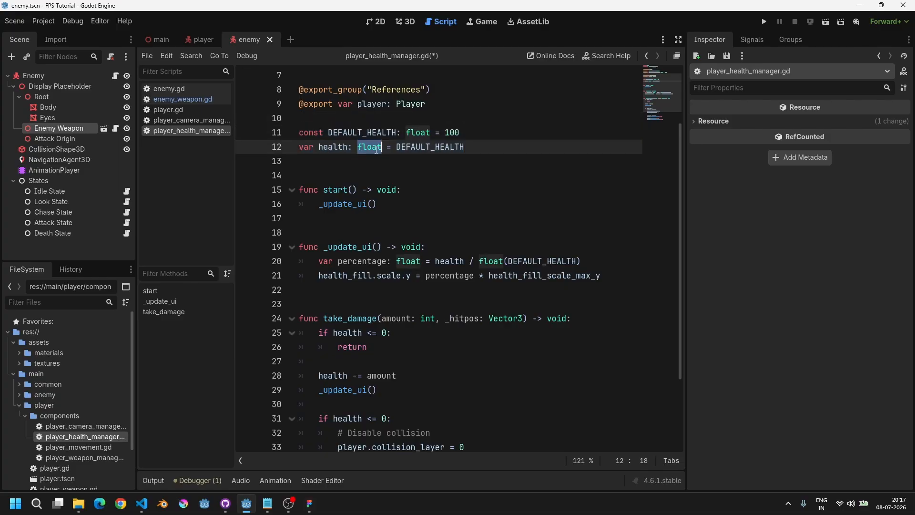
pyautogui.doubleClick(339, 148)
pyautogui.doubleClick(365, 147)
pyautogui.doubleClick(341, 147)
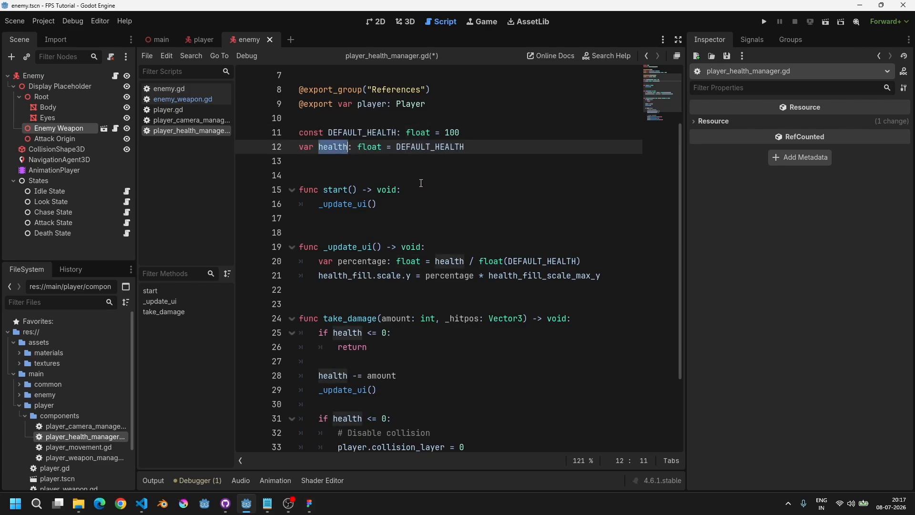
pyautogui.click(474, 264)
pyautogui.doubleClick(494, 261)
pyautogui.press('Delete')
pyautogui.press('Delete')
pyautogui.click(549, 263)
pyautogui.press('BackSpace')
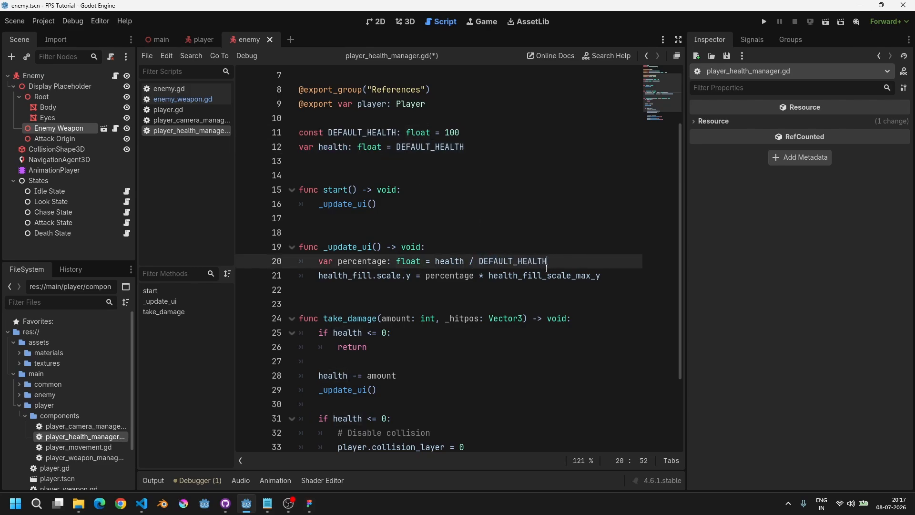
# Step: Set the take_damage amount parameter type to float
pyautogui.scroll(-3, 455, 275)
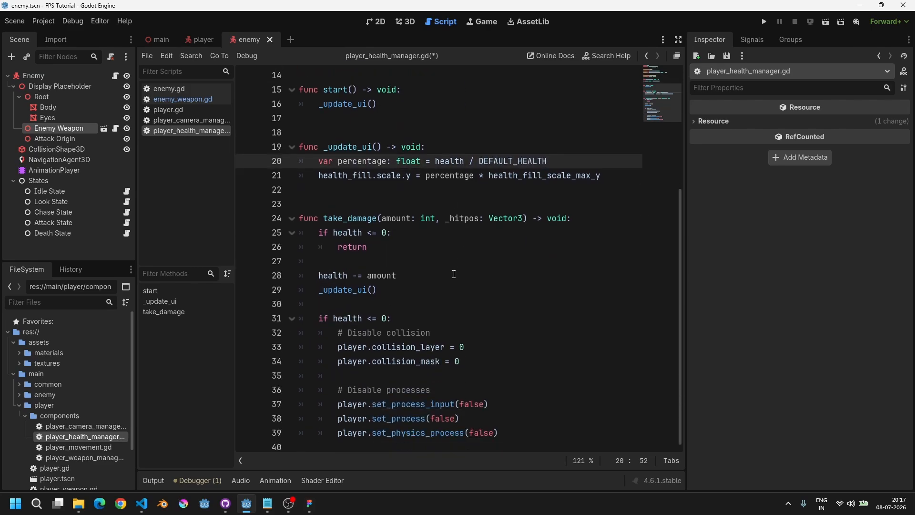
pyautogui.doubleClick(425, 222)
pyautogui.write('float')
pyautogui.press('Return')
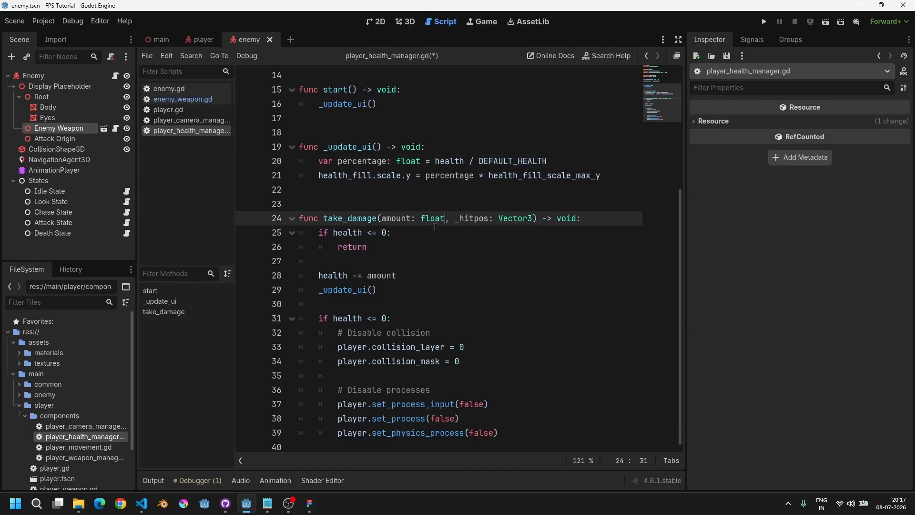
# Step: Run the game, walk up to the enemy to test its attack, then stop
pyautogui.press('F5')
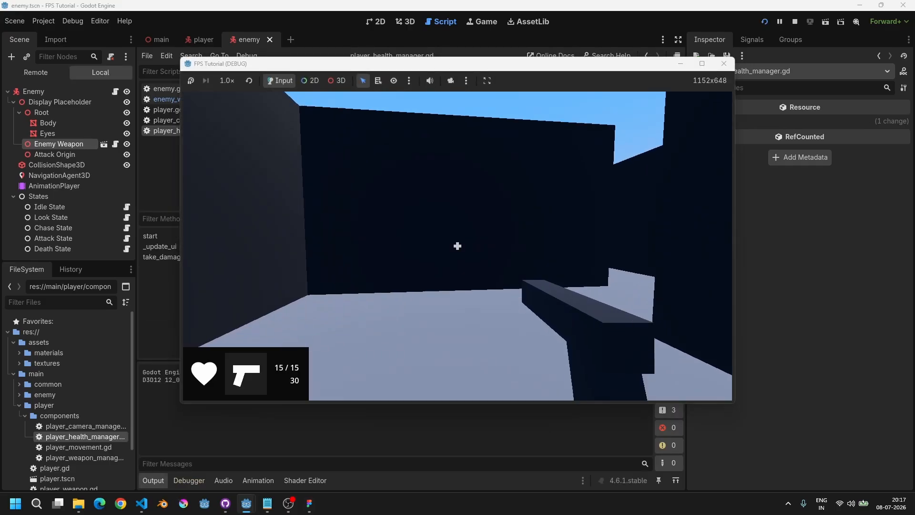
pyautogui.press('w')
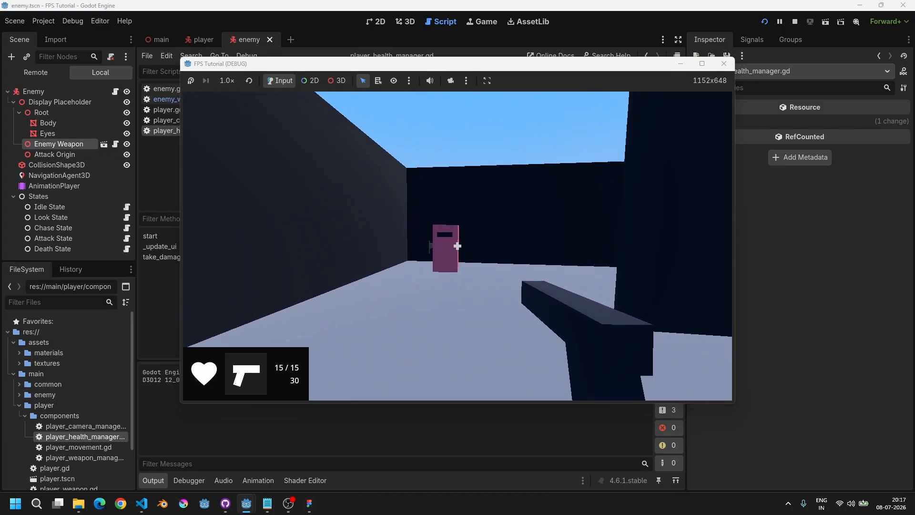
pyautogui.press('s')
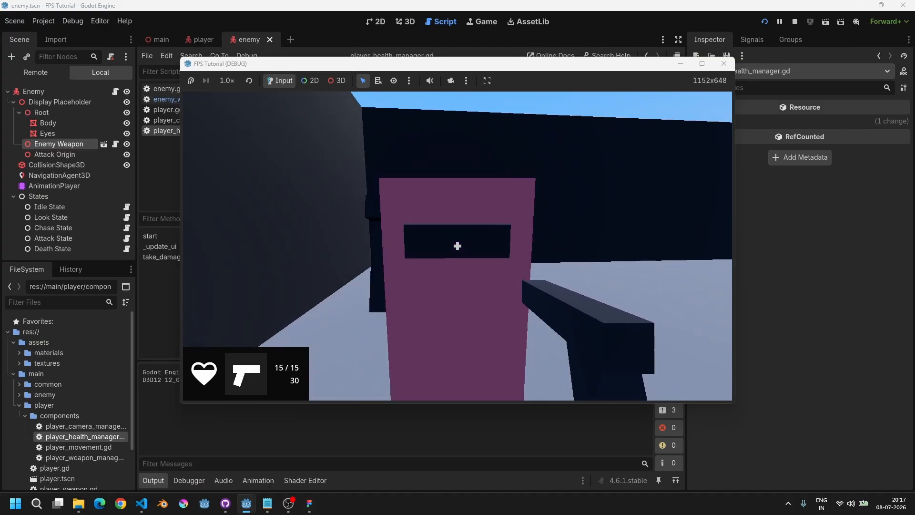
pyautogui.press('s')
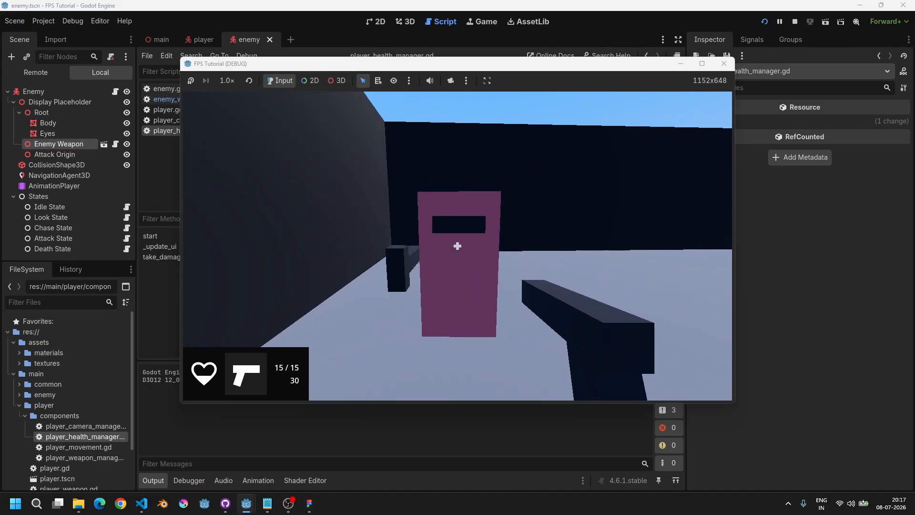
pyautogui.press('s')
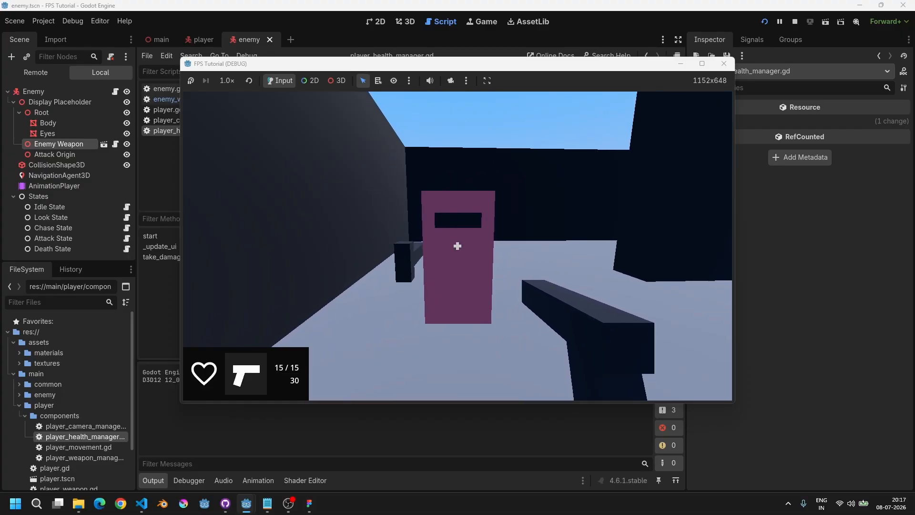
pyautogui.press('F8')
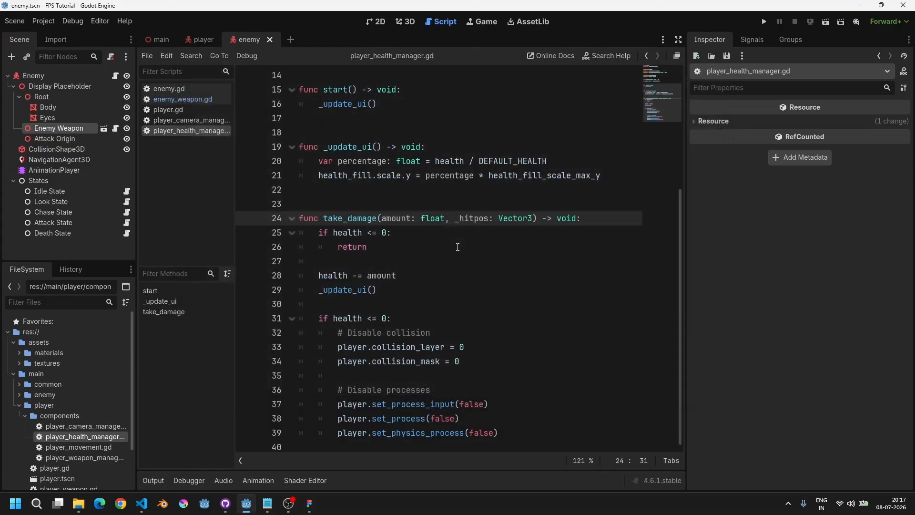
# Step: Review the type declarations and functions in the player health manager script
pyautogui.doubleClick(431, 219)
pyautogui.doubleClick(399, 219)
pyautogui.click(429, 218)
pyautogui.doubleClick(399, 218)
pyautogui.doubleClick(432, 219)
pyautogui.scroll(5, 416, 236)
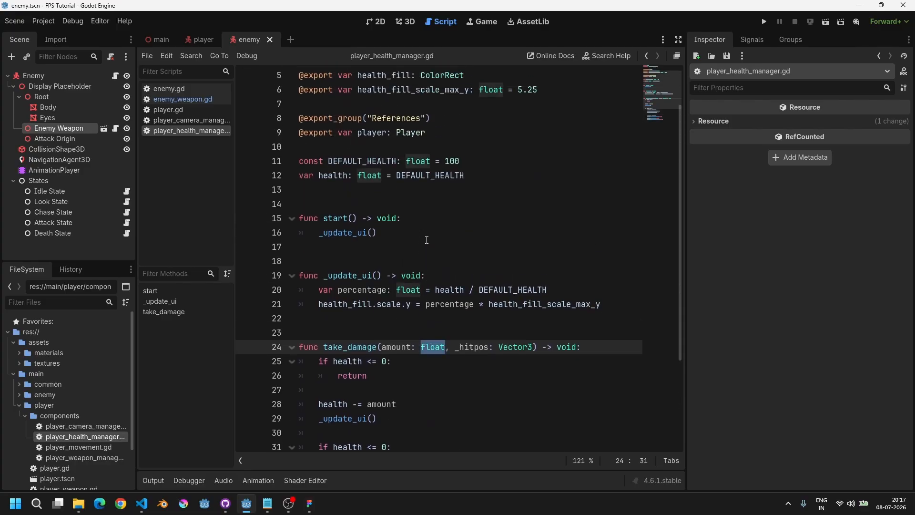
pyautogui.moveTo(309, 234); pyautogui.dragTo(465, 233)
pyautogui.click(378, 251)
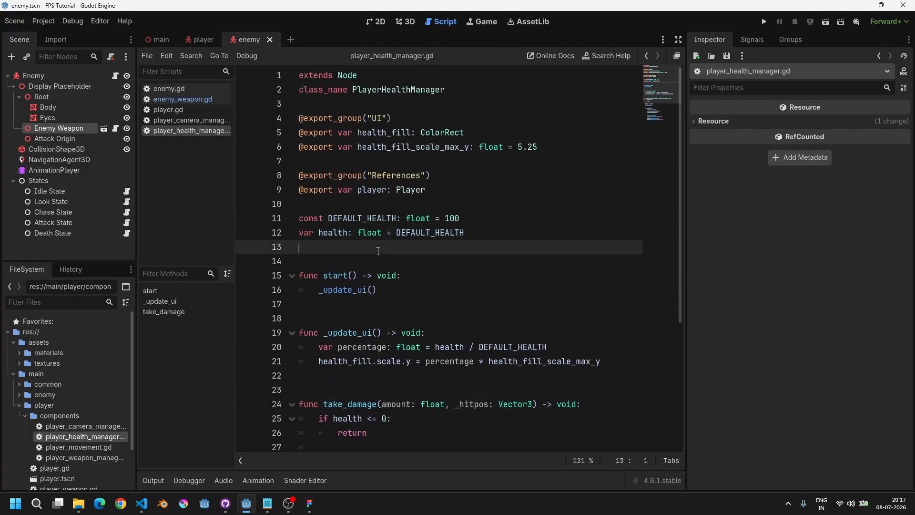
pyautogui.moveTo(389, 290)
pyautogui.mouseDown()
pyautogui.moveTo(260, 290)
pyautogui.moveTo(384, 291)
pyautogui.mouseUp()
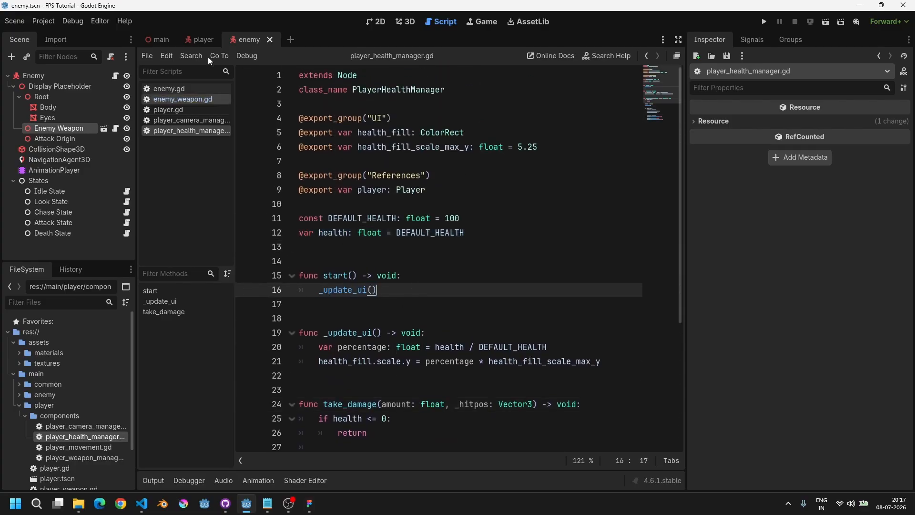
pyautogui.scroll(-3, 396, 244)
pyautogui.scroll(3, 397, 244)
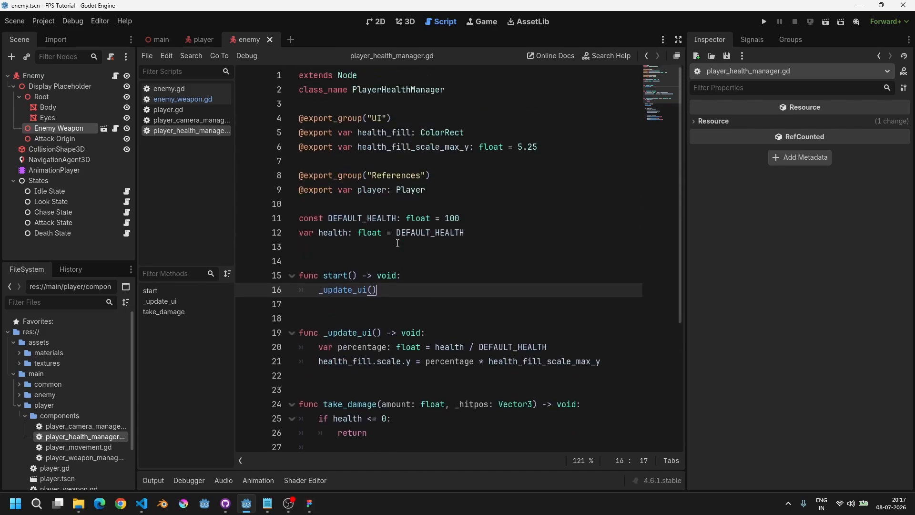
pyautogui.scroll(-5, 396, 244)
pyautogui.scroll(5, 396, 244)
pyautogui.scroll(-5, 368, 197)
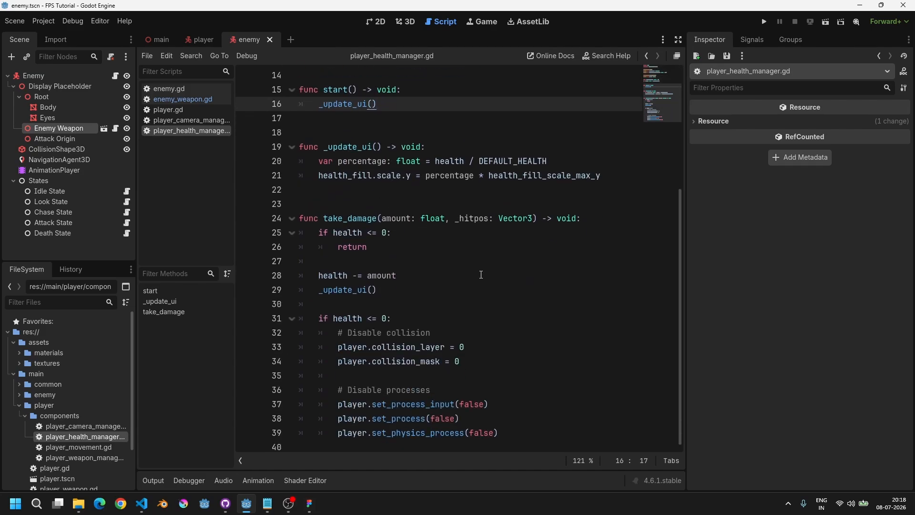
# Step: Create a new scene with a User Interface root node and rename it Game Over
pyautogui.click(293, 46)
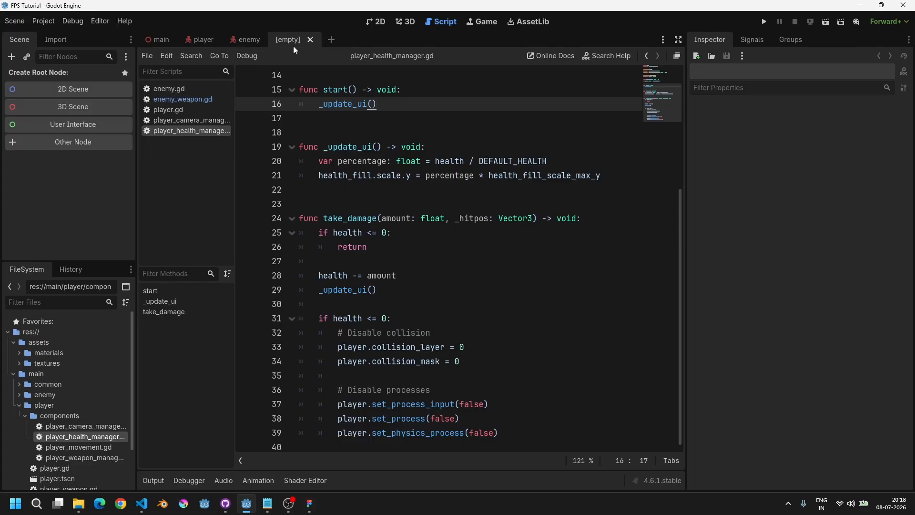
pyautogui.click(379, 22)
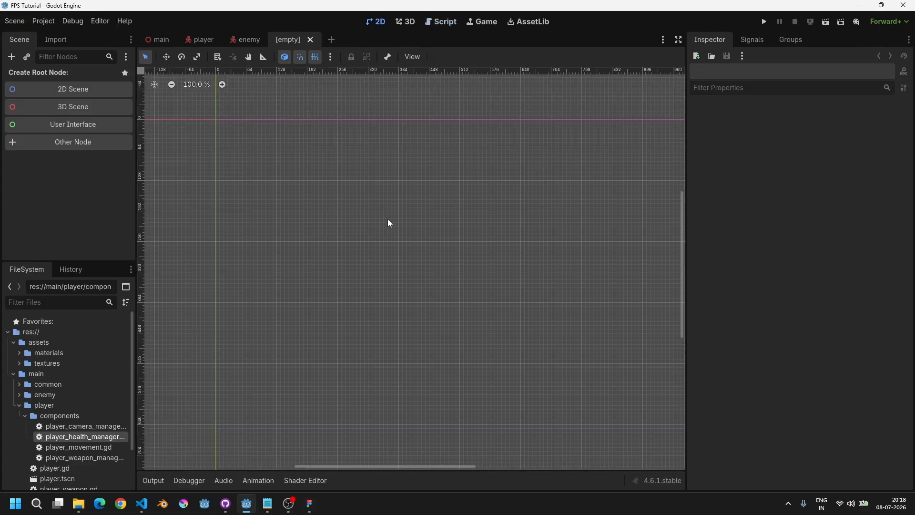
pyautogui.click(59, 127)
pyautogui.doubleClick(52, 76)
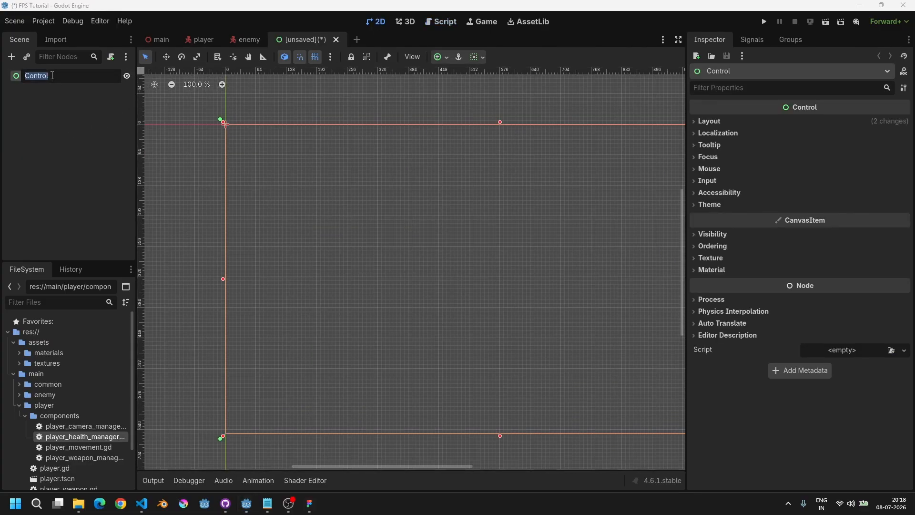
pyautogui.write('Game Over')
pyautogui.press('Return')
# Step: Save the scene as game_over.tscn inside a new ui folder under res://main
pyautogui.hotkey('ctrl', 's')
pyautogui.doubleClick(359, 159)
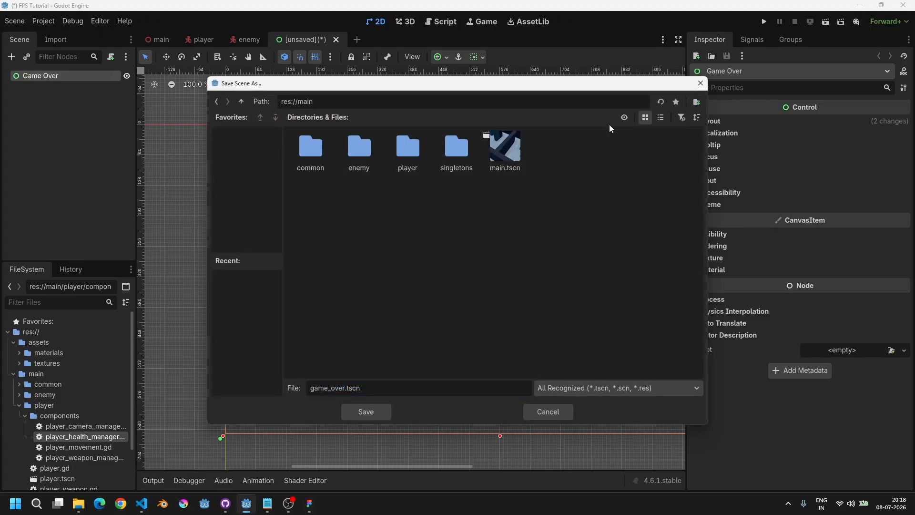
pyautogui.click(697, 102)
pyautogui.write('u')
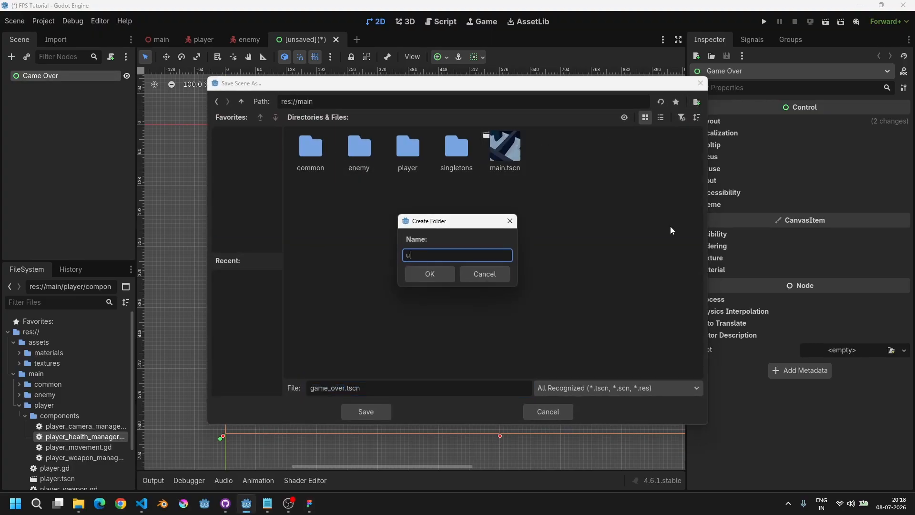
pyautogui.write('i')
pyautogui.press('Return')
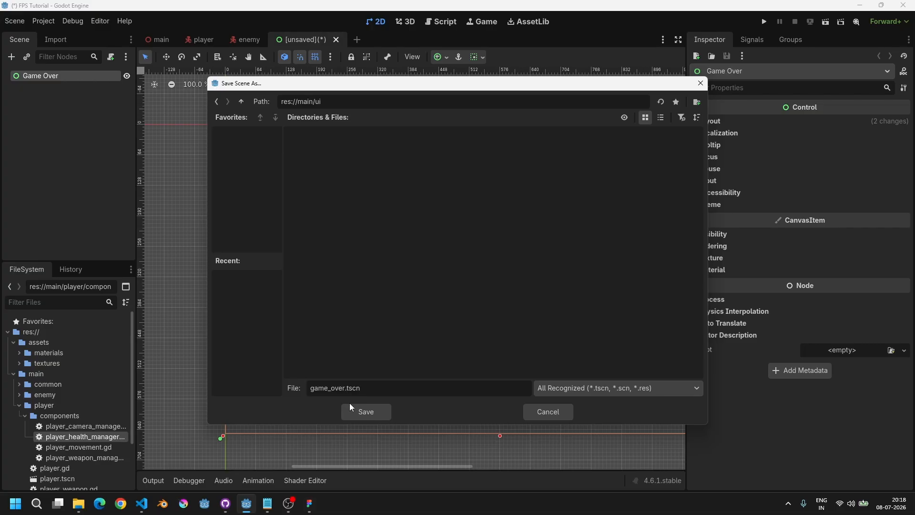
pyautogui.click(366, 411)
pyautogui.scroll(-3, 448, 248)
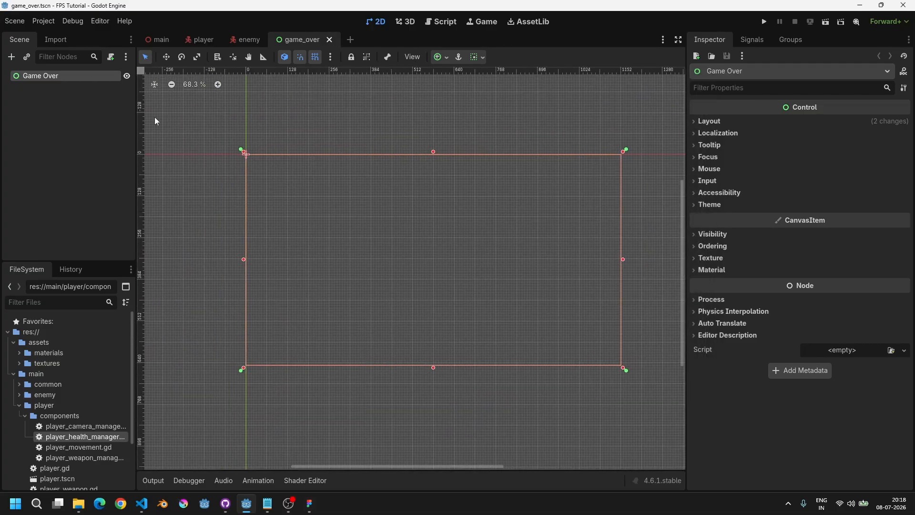
pyautogui.moveTo(400, 222); pyautogui.dragTo(379, 231, button='middle')
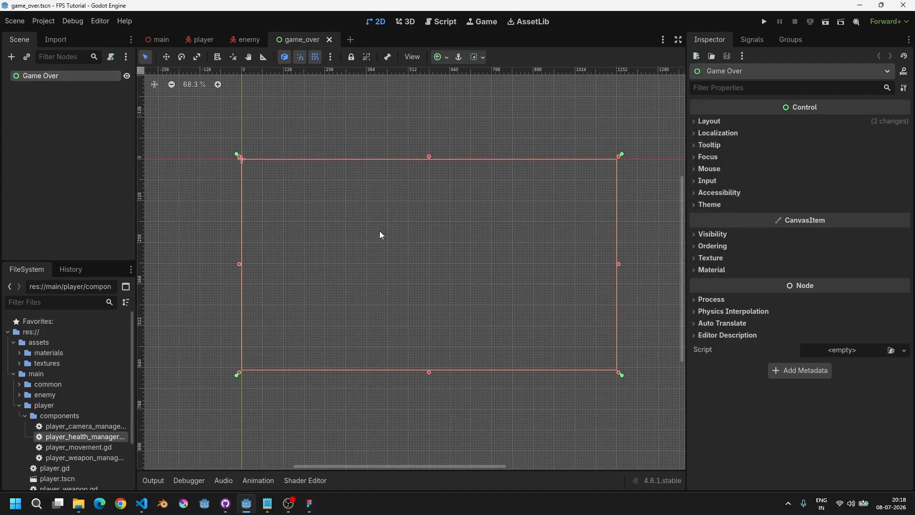
# Step: Attach a new script game_over.gd to the root node and declare class_name GameOverMenu, then save
pyautogui.click(111, 57)
pyautogui.click(424, 327)
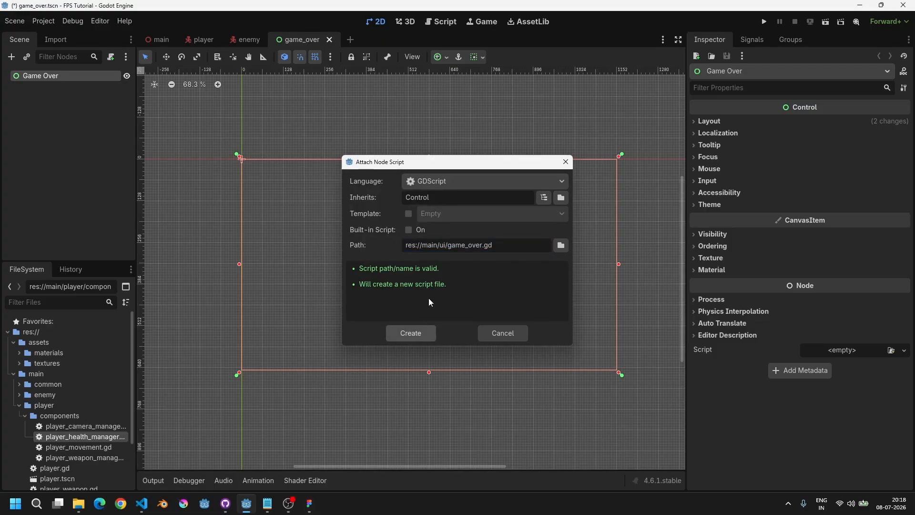
pyautogui.write('class_naem')
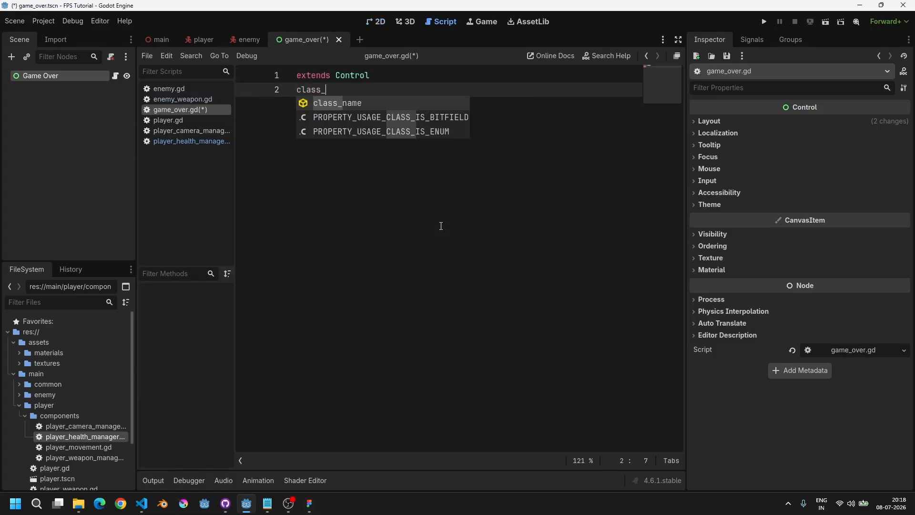
pyautogui.press('BackSpace')
pyautogui.press('BackSpace')
pyautogui.write('me G')
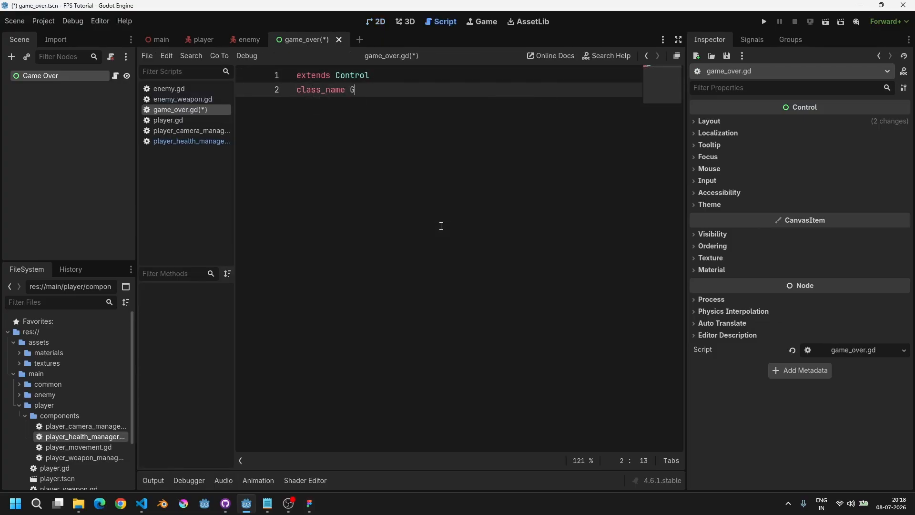
pyautogui.write('ameOver')
pyautogui.hotkey('ctrl', 's')
pyautogui.write('Menu')
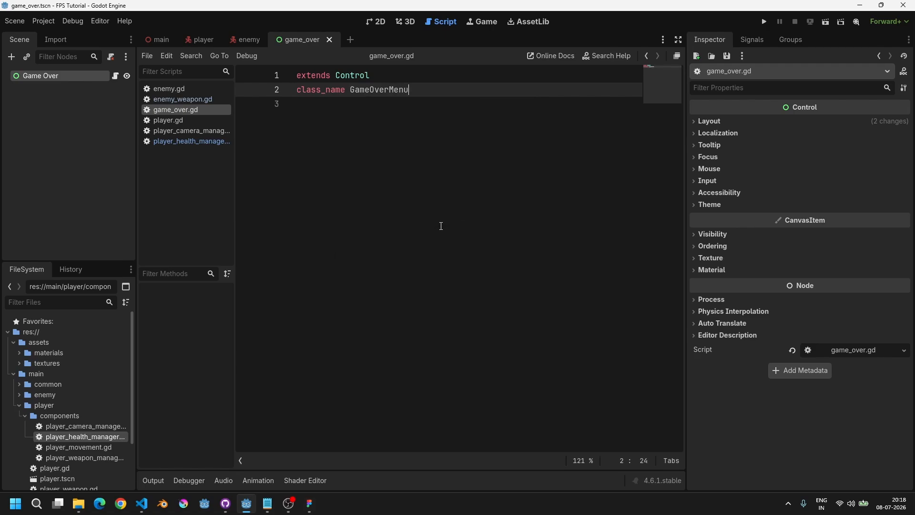
pyautogui.hotkey('ctrl', 's')
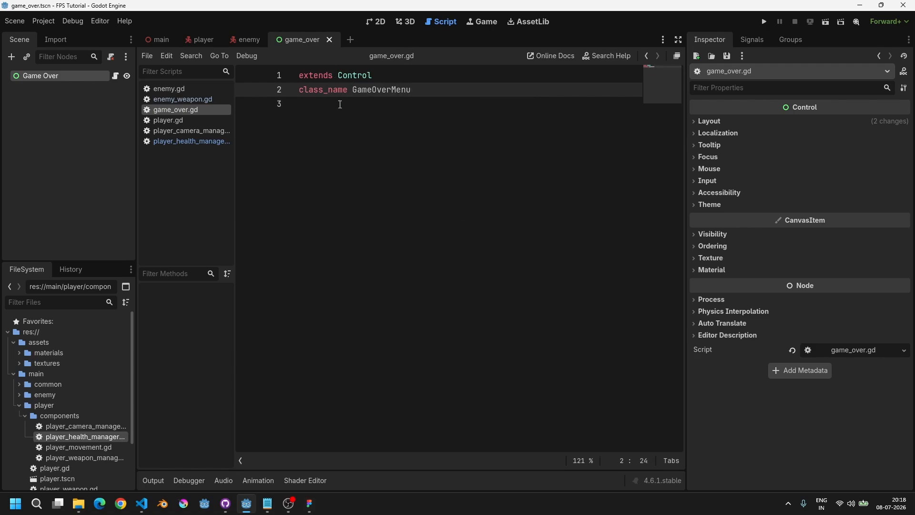
# Step: Rename the root node to Game Over Menu
pyautogui.doubleClick(62, 76)
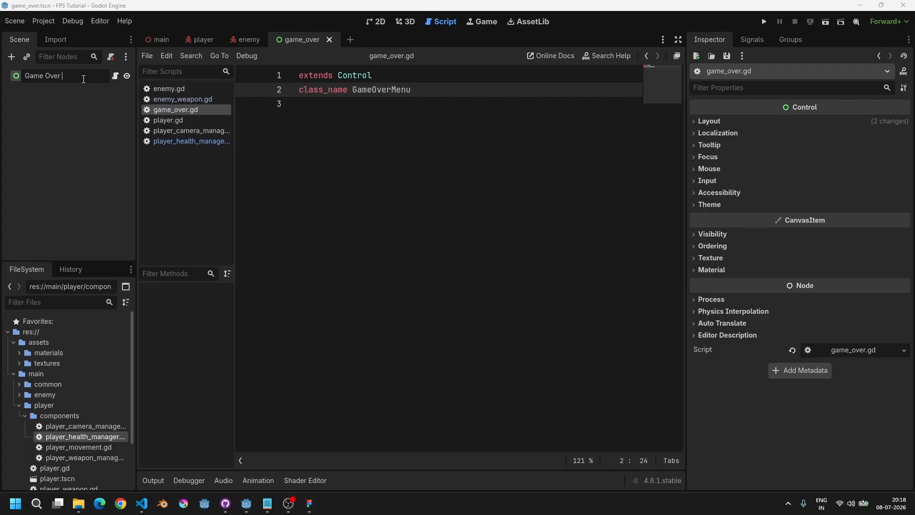
pyautogui.write('Neby')
pyautogui.press('Return')
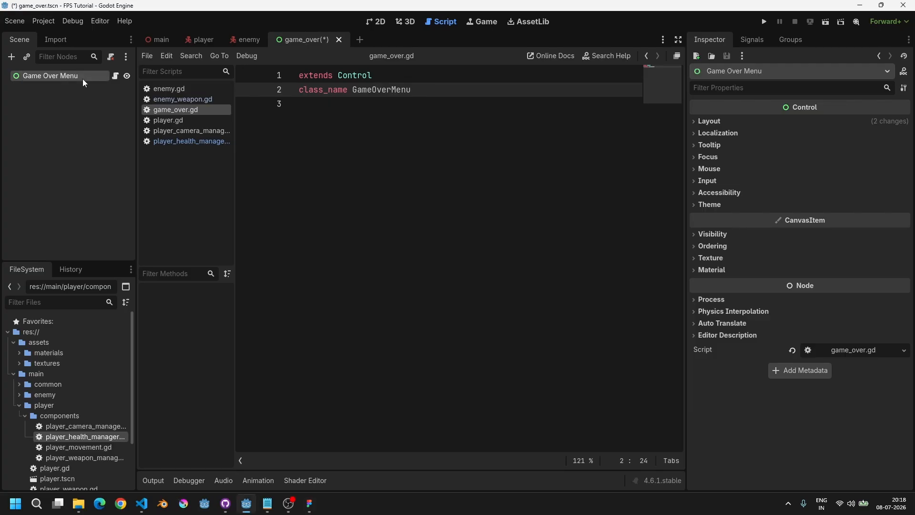
# Step: Open the ui folder, then close the game_over script and the game_over scene tab
pyautogui.scroll(-3, 76, 396)
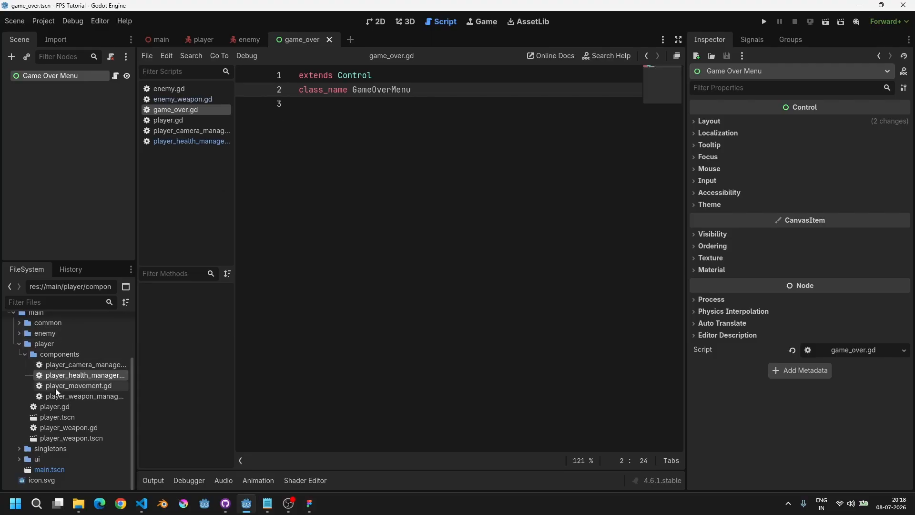
pyautogui.click(62, 355)
pyautogui.doubleClick(59, 345)
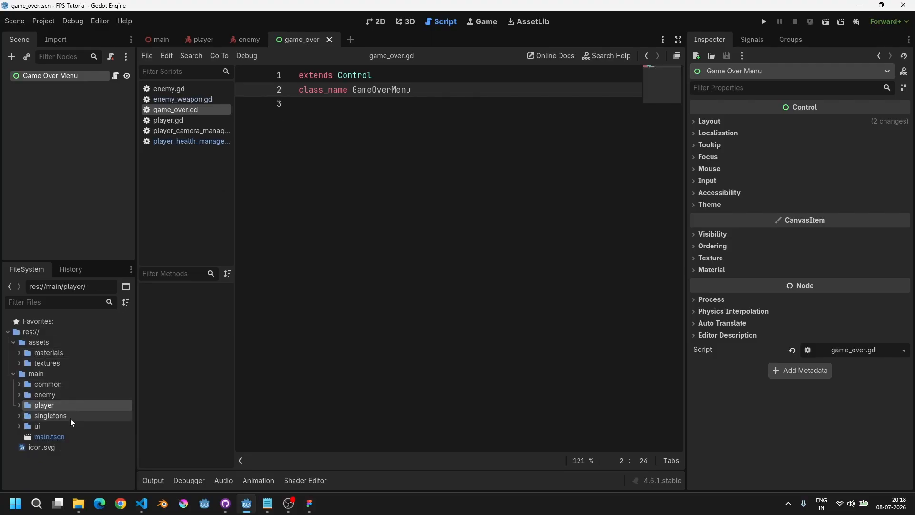
pyautogui.doubleClick(56, 428)
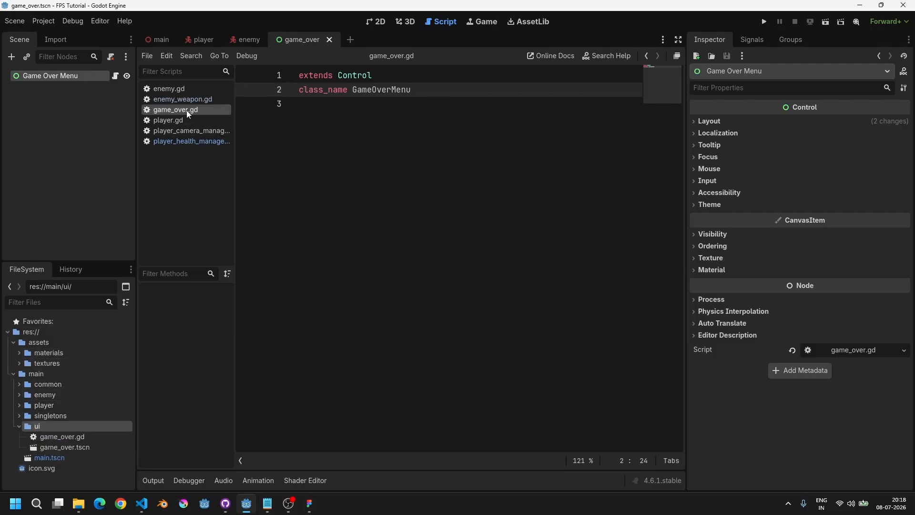
pyautogui.middleClick(214, 111)
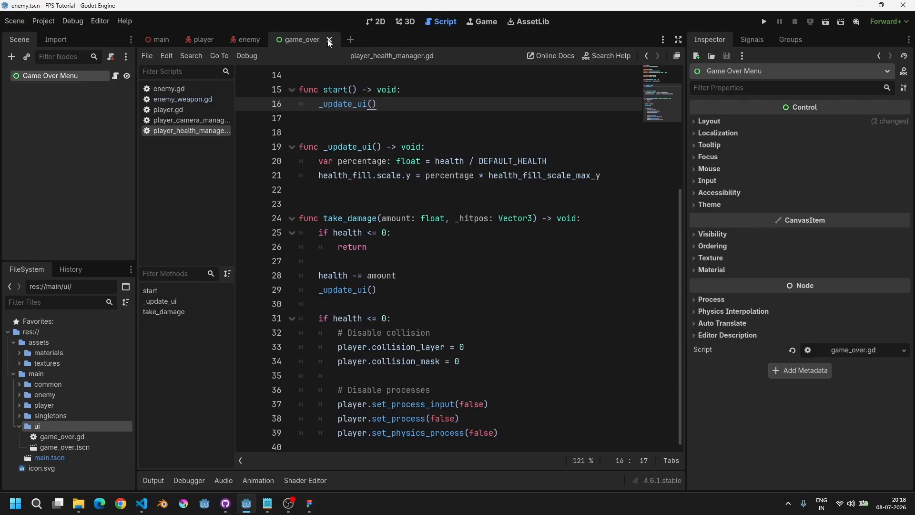
pyautogui.click(329, 40)
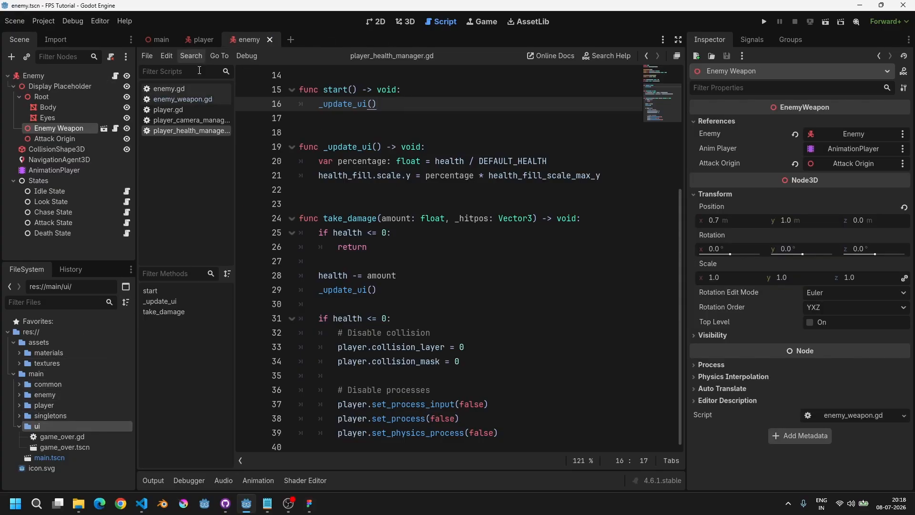
# Step: Rename the script and scene files to game_over_menu.gd and game_over_menu.tscn
pyautogui.click(73, 437)
pyautogui.press('F2')
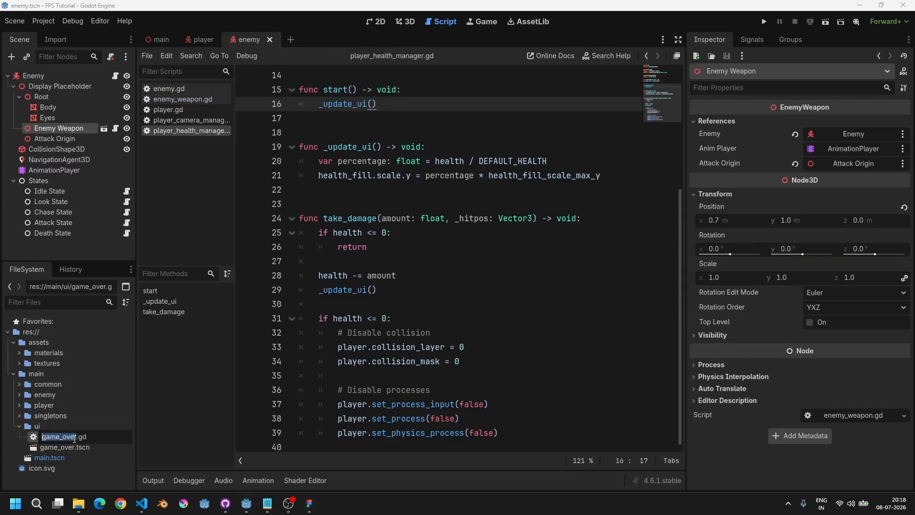
pyautogui.press('Right')
pyautogui.write('_menu')
pyautogui.hotkey('shift', 'Home')
pyautogui.hotkey('ctrl', 'c')
pyautogui.press('Return')
pyautogui.click(74, 437)
pyautogui.press('F2')
pyautogui.hotkey('ctrl', 'v')
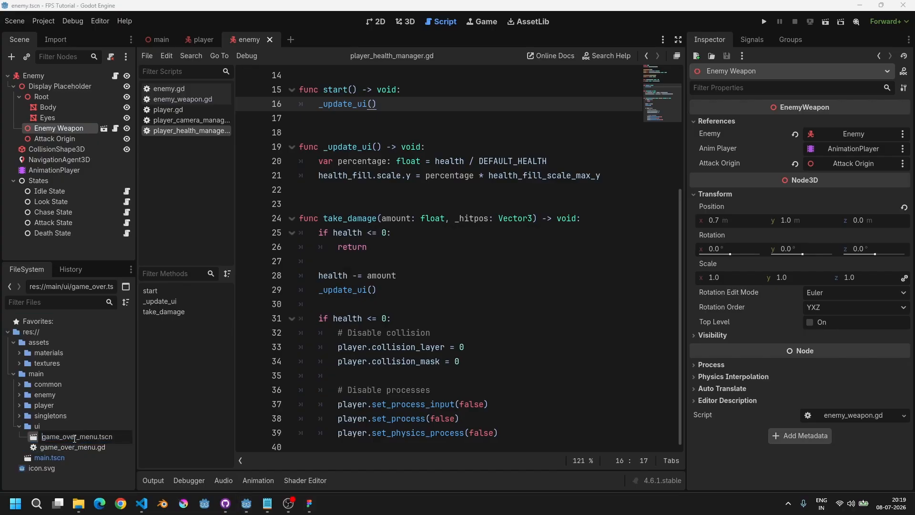
pyautogui.press('Return')
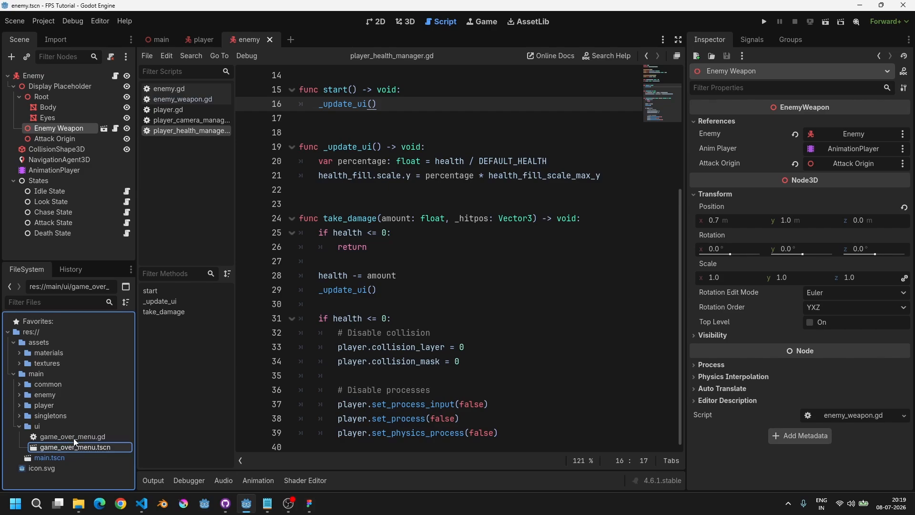
# Step: Open the game_over_menu scene in 2D and add a ColorRect child named BG under the root
pyautogui.doubleClick(100, 447)
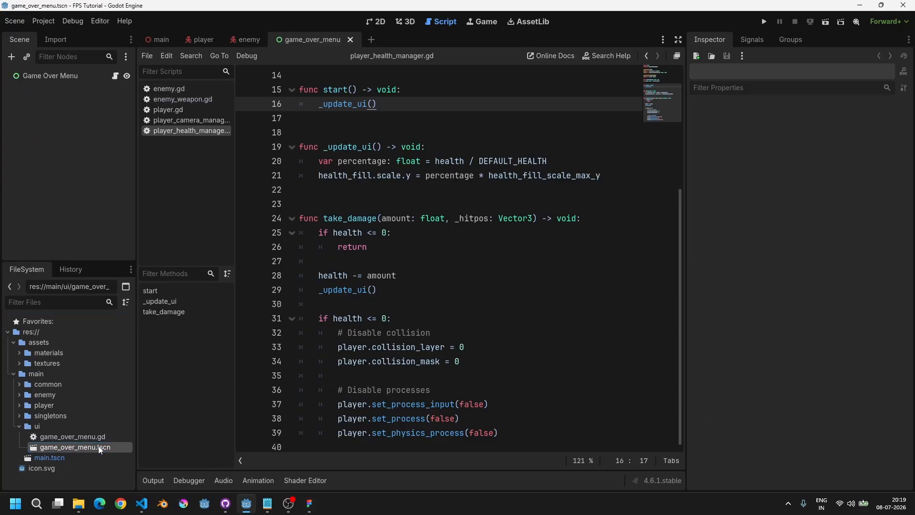
pyautogui.click(405, 22)
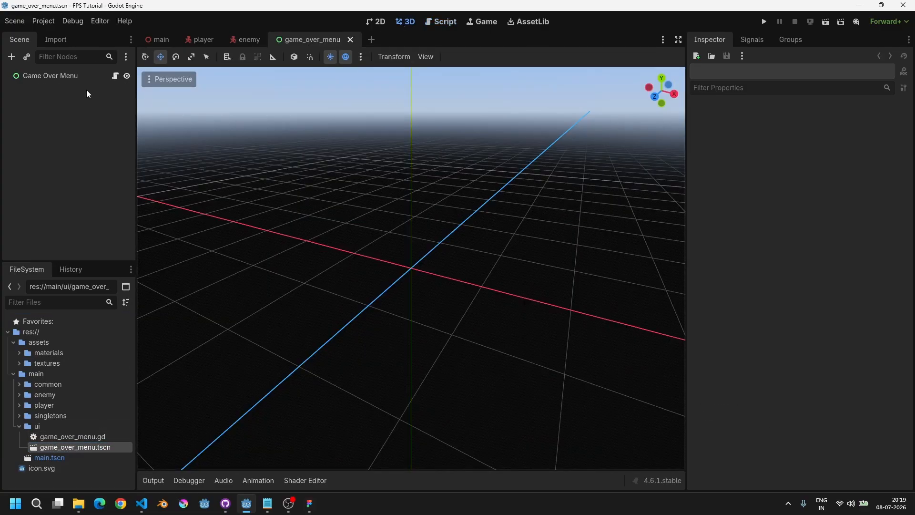
pyautogui.click(86, 77)
pyautogui.scroll(-3, 431, 219)
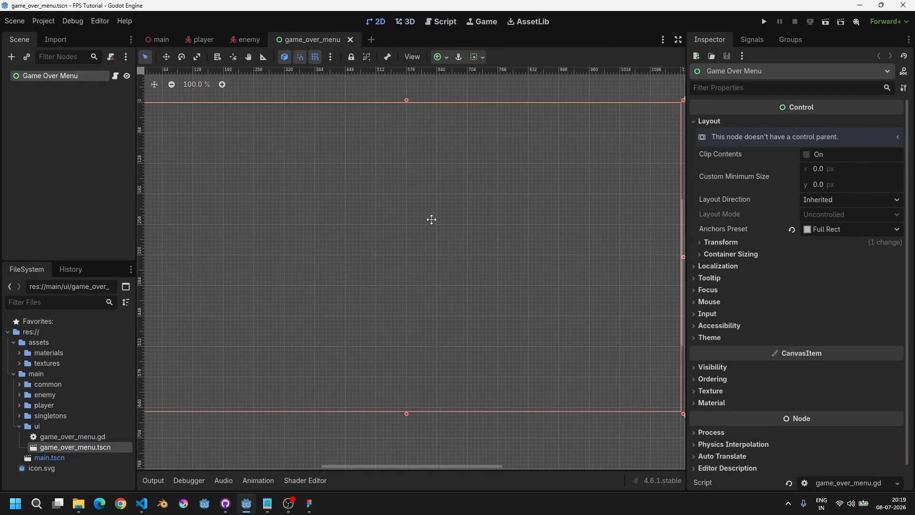
pyautogui.click(116, 76)
pyautogui.hotkey('ctrl', 'F1')
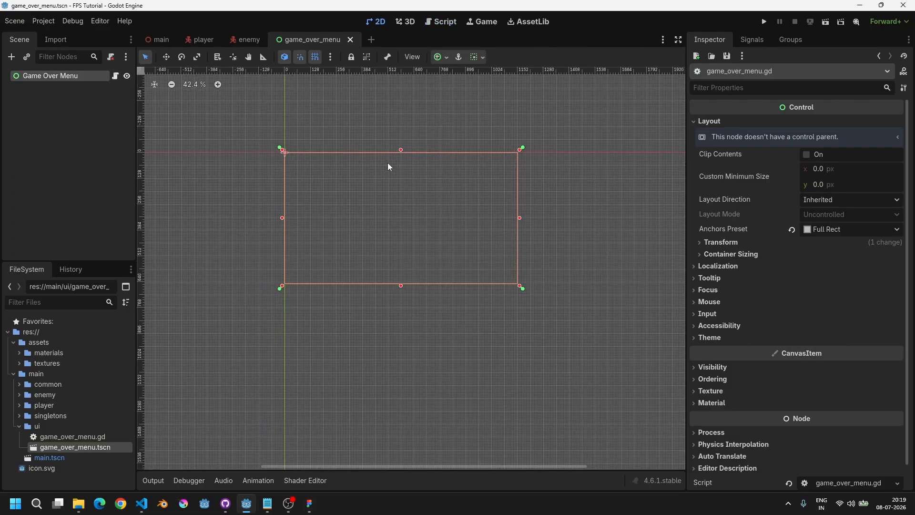
pyautogui.hotkey('ctrl', 'a')
pyautogui.write('colorrect')
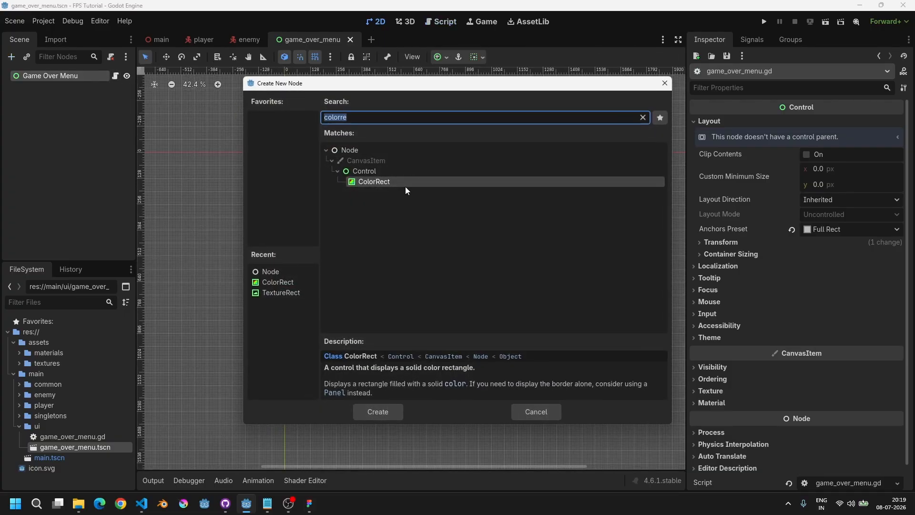
pyautogui.doubleClick(380, 181)
pyautogui.doubleClick(51, 87)
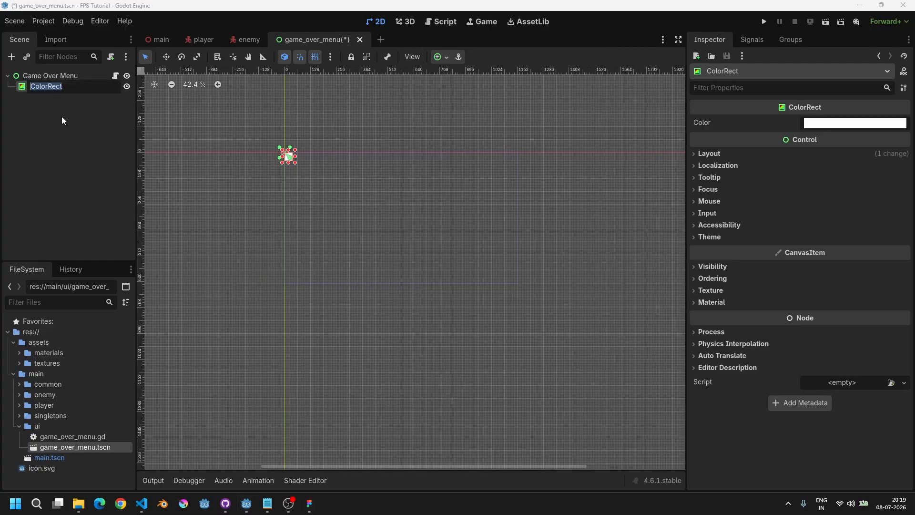
pyautogui.write('BG')
pyautogui.press('Return')
# Step: Give BG the Full Rect anchor preset and set its color to black with alpha 0
pyautogui.click(437, 58)
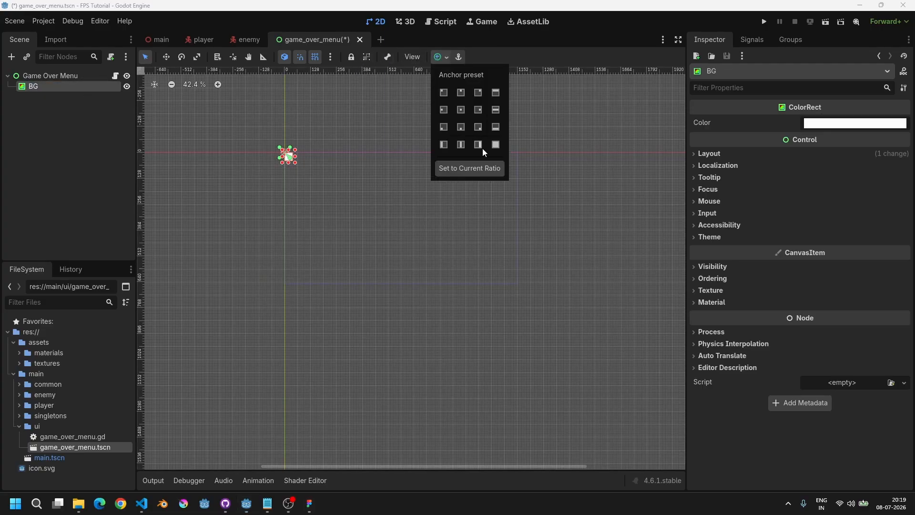
pyautogui.click(483, 148)
pyautogui.click(849, 123)
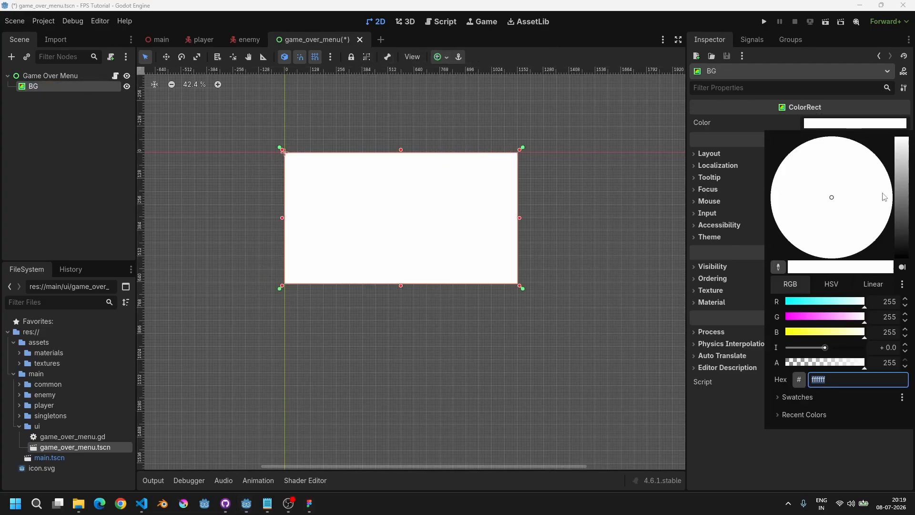
pyautogui.click(903, 267)
pyautogui.click(869, 283)
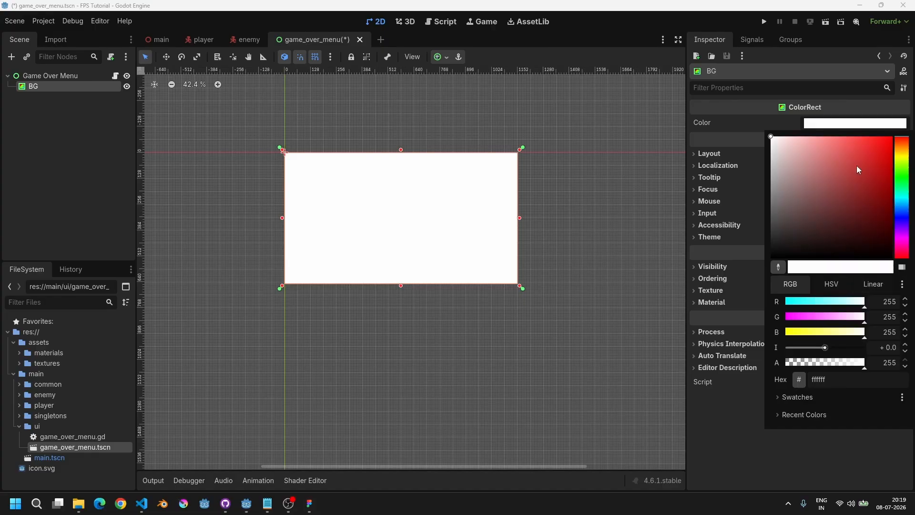
pyautogui.moveTo(857, 164); pyautogui.dragTo(721, 305)
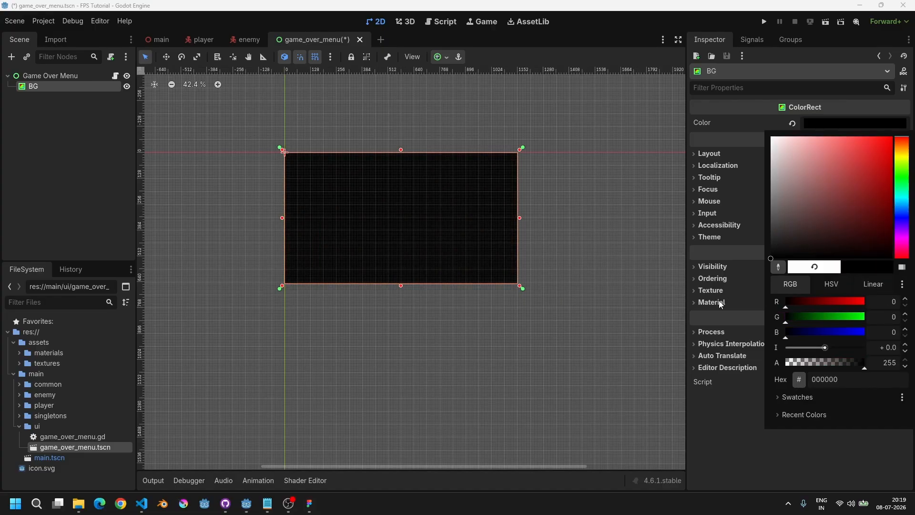
pyautogui.doubleClick(888, 363)
pyautogui.write('0')
pyautogui.press('Return')
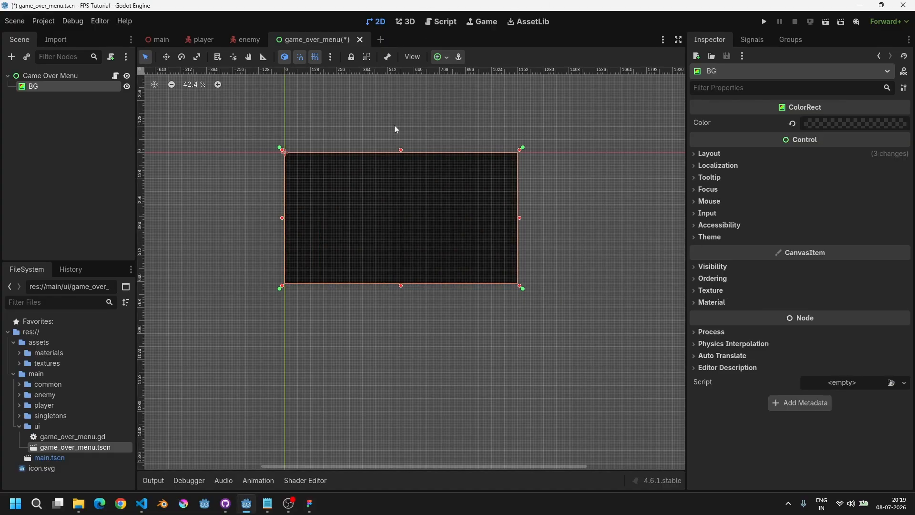
# Step: Add a Button child under the Game Over Menu root
pyautogui.scroll(2, 402, 205)
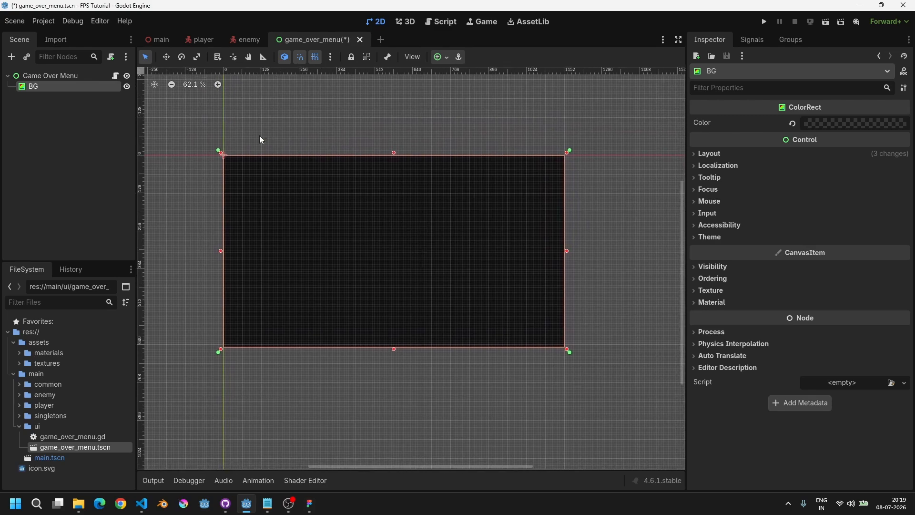
pyautogui.click(48, 75)
pyautogui.hotkey('ctrl', 'a')
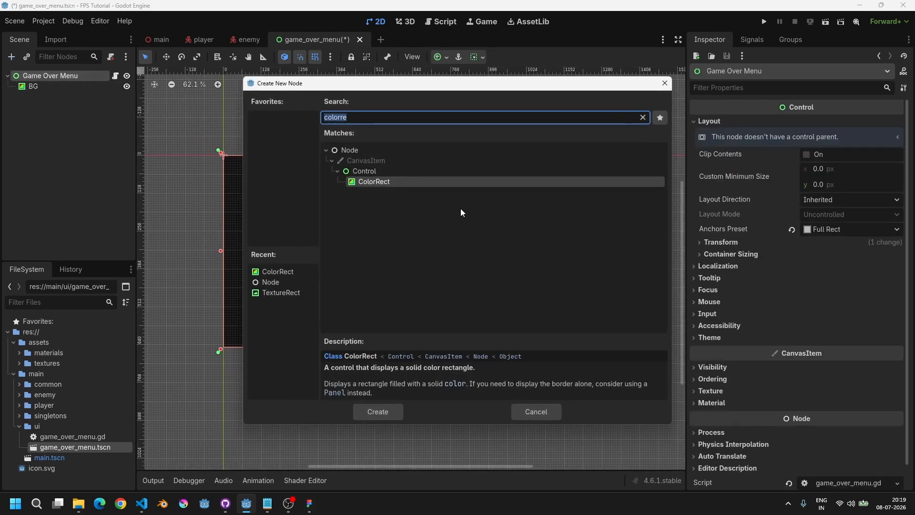
pyautogui.write('button')
pyautogui.press('Return')
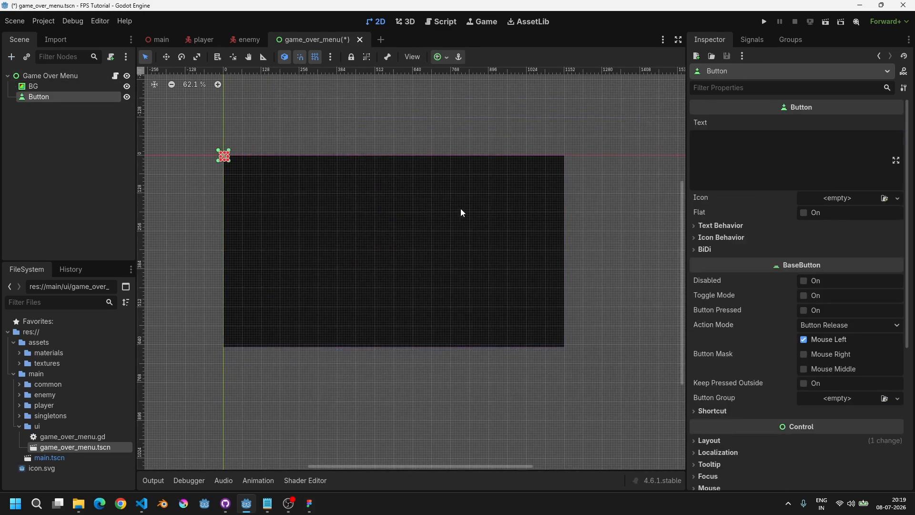
# Step: Rename the button to Replay and set its text to Replay
pyautogui.press('F2')
pyautogui.write('Replay')
pyautogui.press('Return')
pyautogui.click(734, 139)
pyautogui.write('Replay')
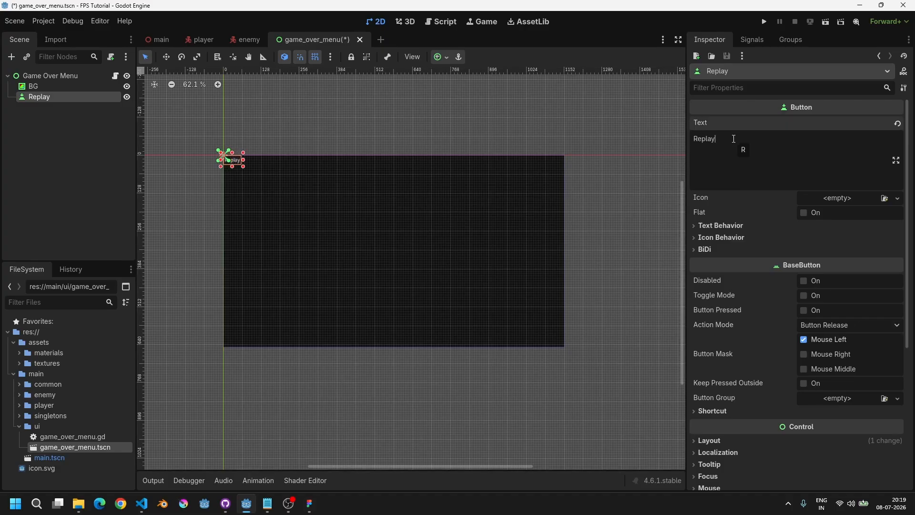
# Step: Center the Replay button with the Center anchor preset and override its font size to 56 px
pyautogui.click(442, 60)
pyautogui.click(463, 109)
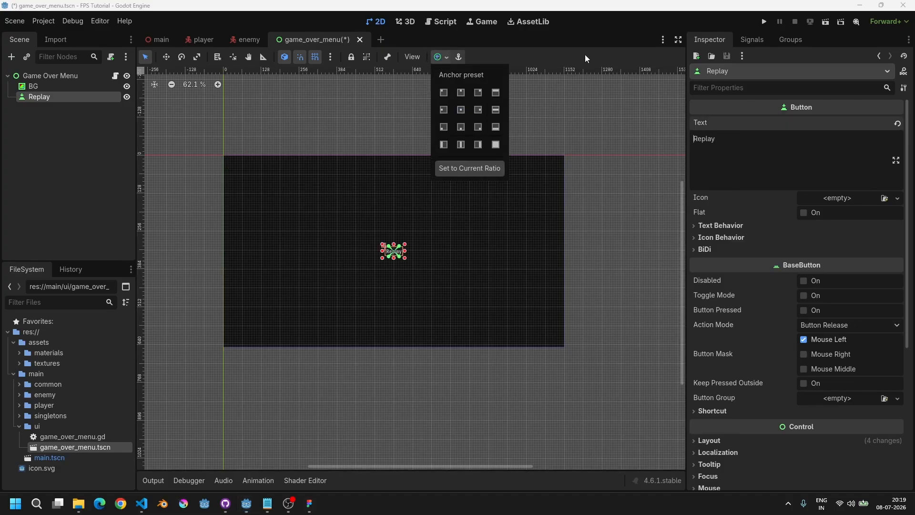
pyautogui.scroll(-5, 751, 327)
pyautogui.click(749, 313)
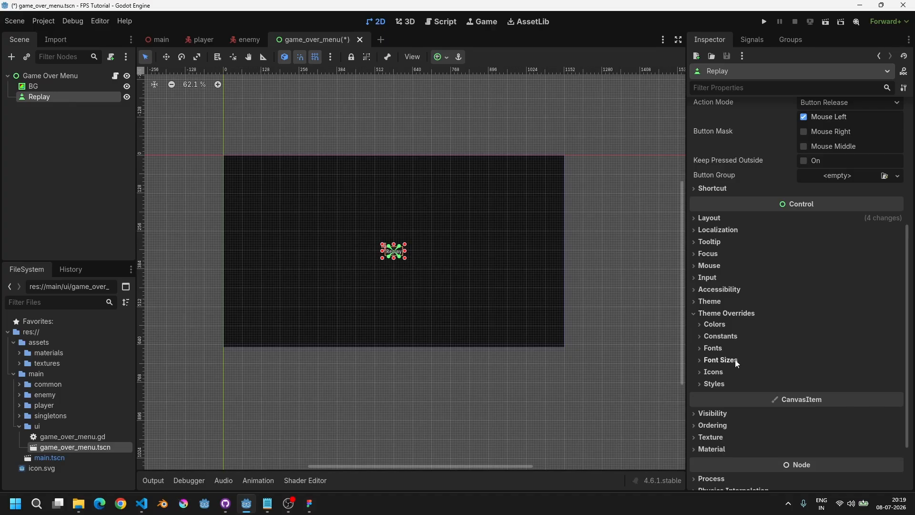
pyautogui.click(738, 363)
pyautogui.moveTo(826, 370); pyautogui.dragTo(833, 371)
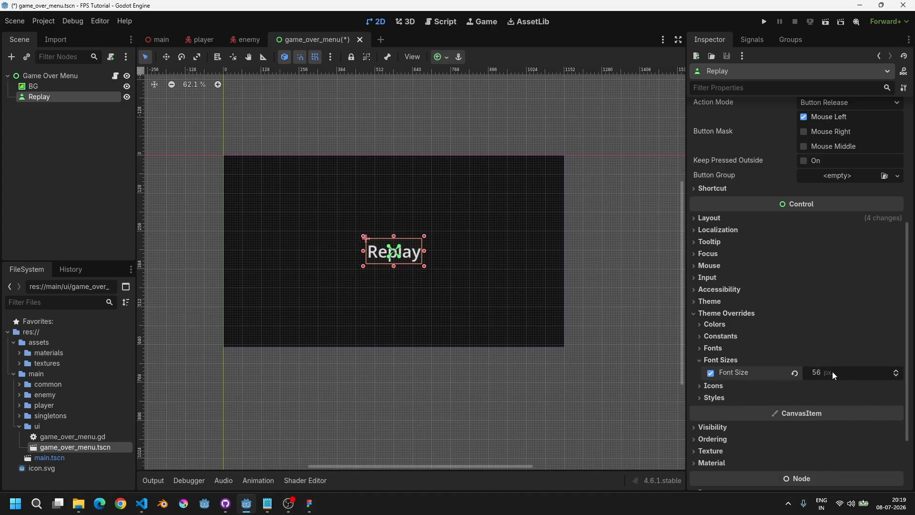
pyautogui.click(833, 371)
pyautogui.press('Return')
# Step: Widen the Replay button to the right and save the scene
pyautogui.scroll(2, 356, 285)
pyautogui.moveTo(460, 253); pyautogui.dragTo(518, 258)
pyautogui.hotkey('ctrl', 's')
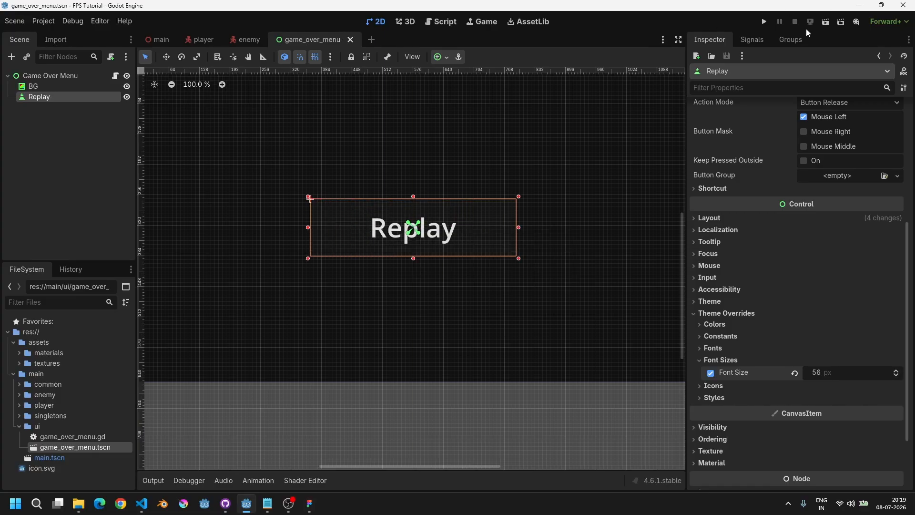
# Step: Run the current scene to preview the game over menu
pyautogui.click(825, 24)
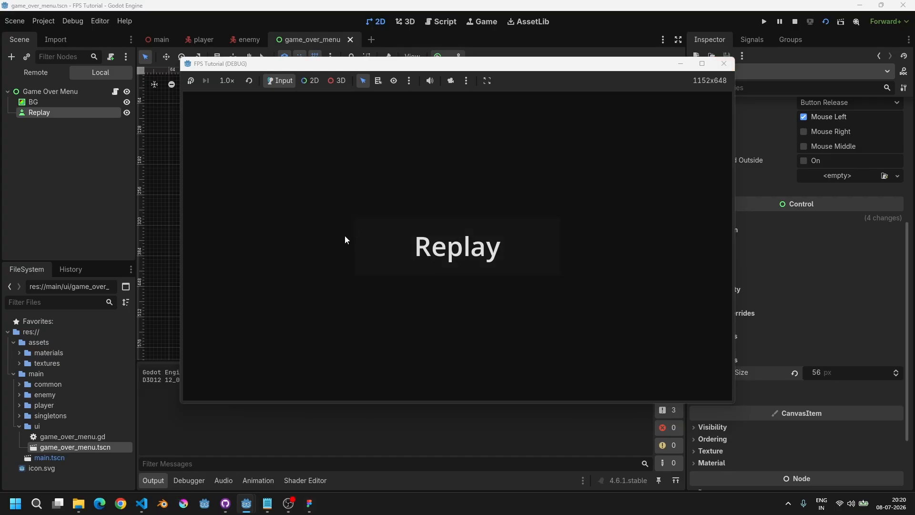
# Step: Close the game preview and inspect the HUD layout in the player scene
pyautogui.click(405, 264)
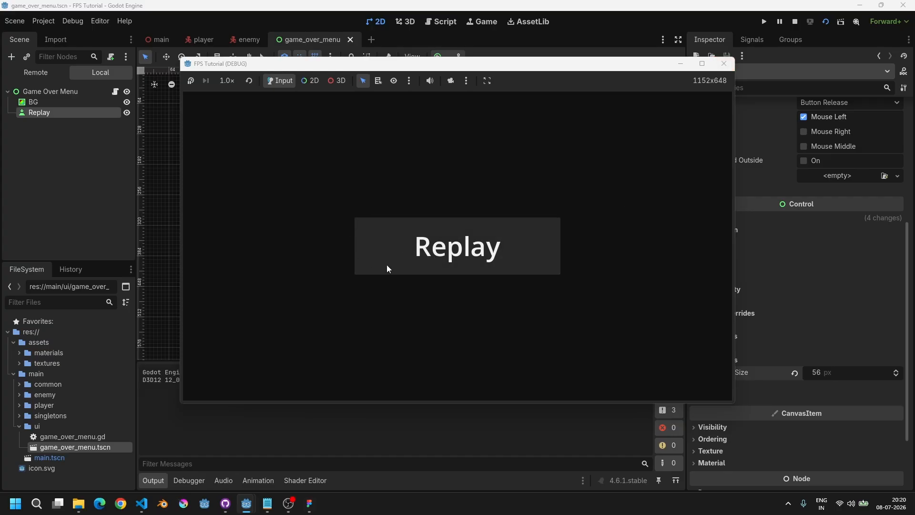
pyautogui.click(724, 63)
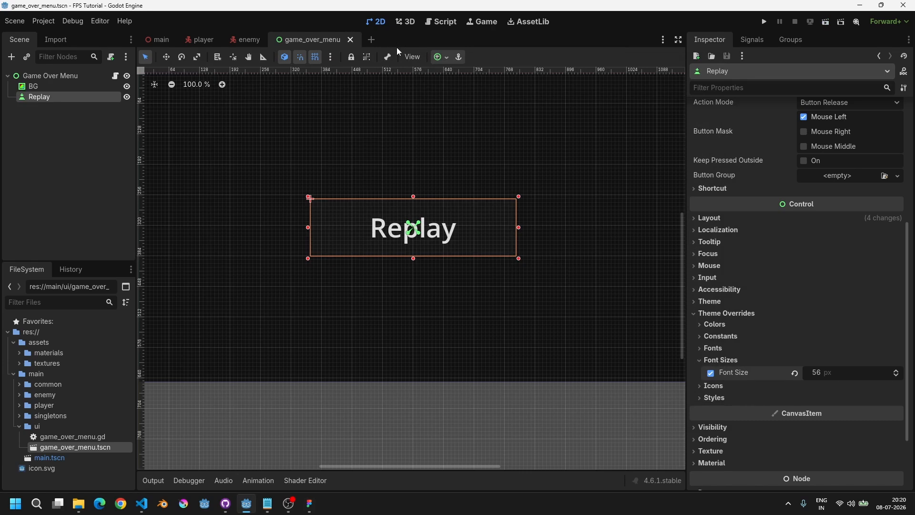
pyautogui.click(204, 42)
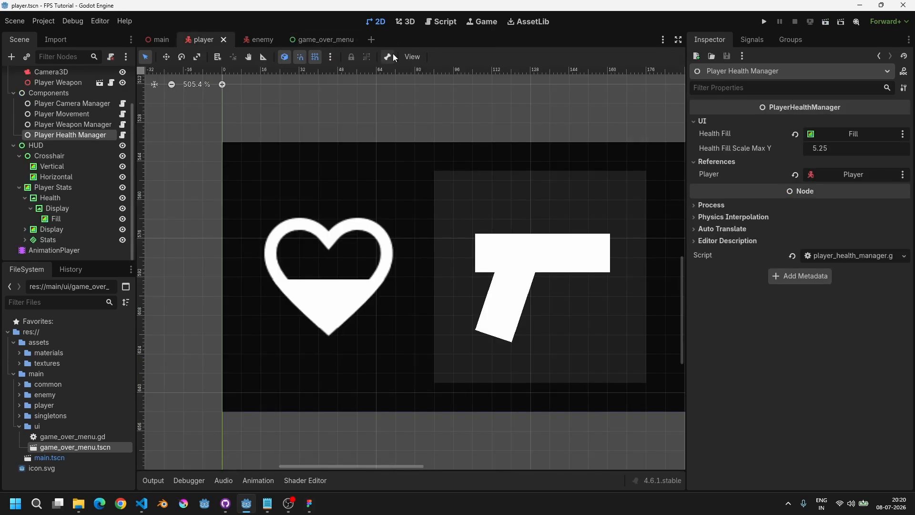
pyautogui.scroll(-6, 459, 233)
pyautogui.moveTo(527, 221); pyautogui.dragTo(282, 222, button='middle')
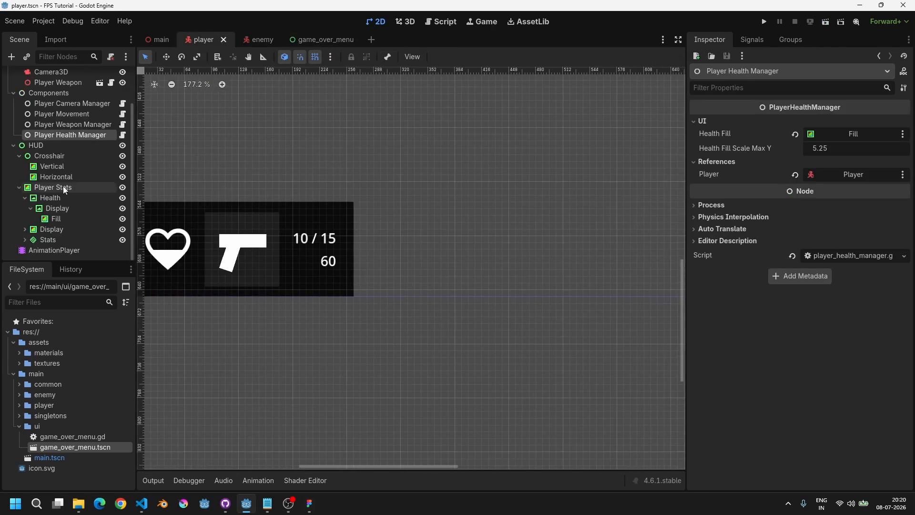
pyautogui.click(20, 188)
pyautogui.click(19, 202)
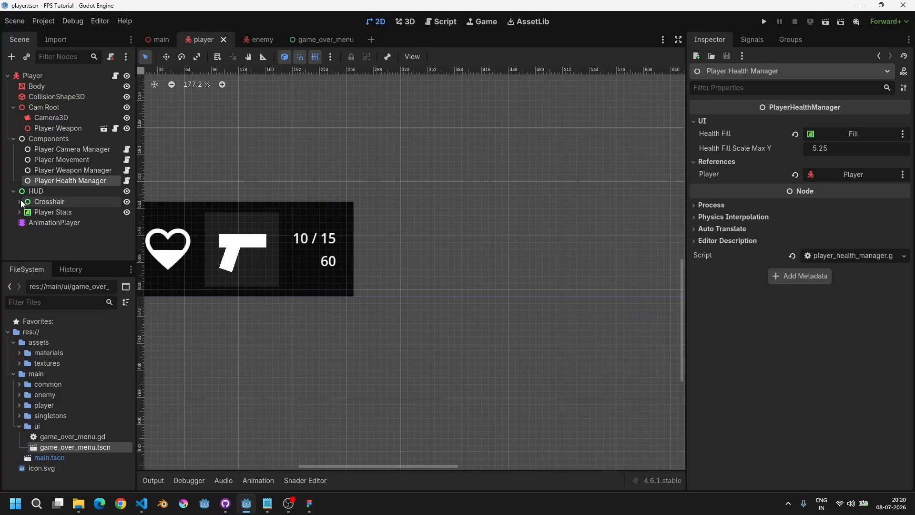
pyautogui.click(30, 192)
# Step: In the main scene, add a CanvasLayer node under Main and rename it UI Layer
pyautogui.click(171, 38)
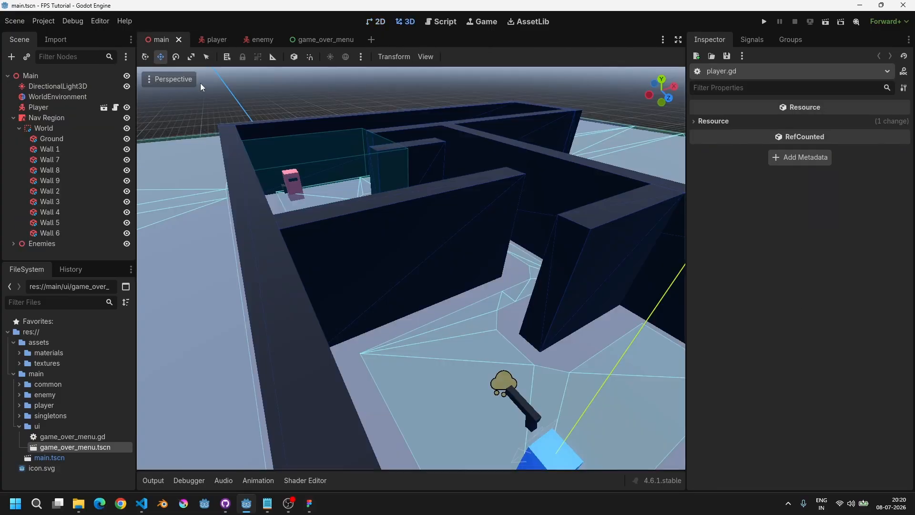
pyautogui.click(30, 76)
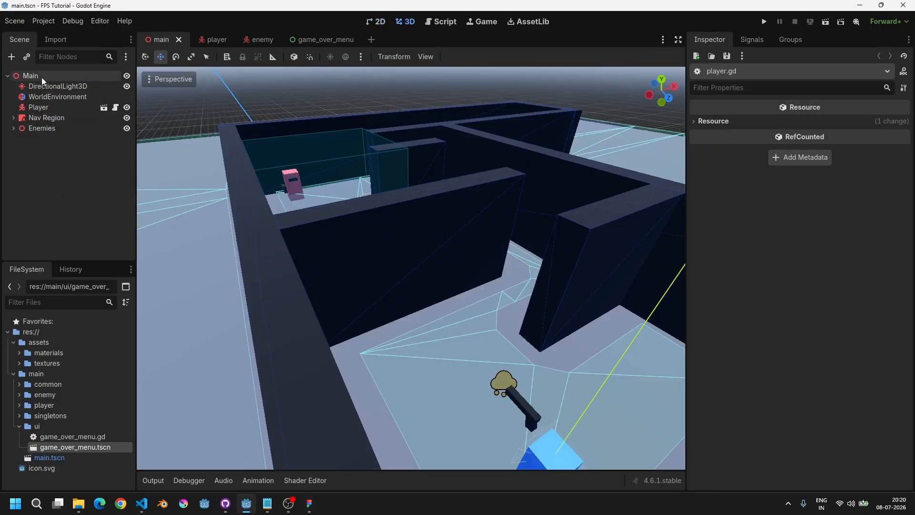
pyautogui.scroll(-6, 339, 217)
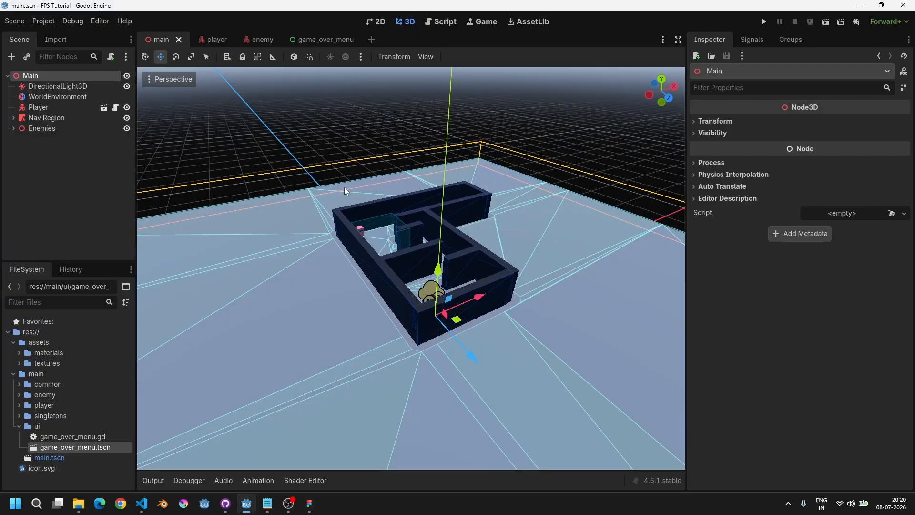
pyautogui.scroll(5, 314, 199)
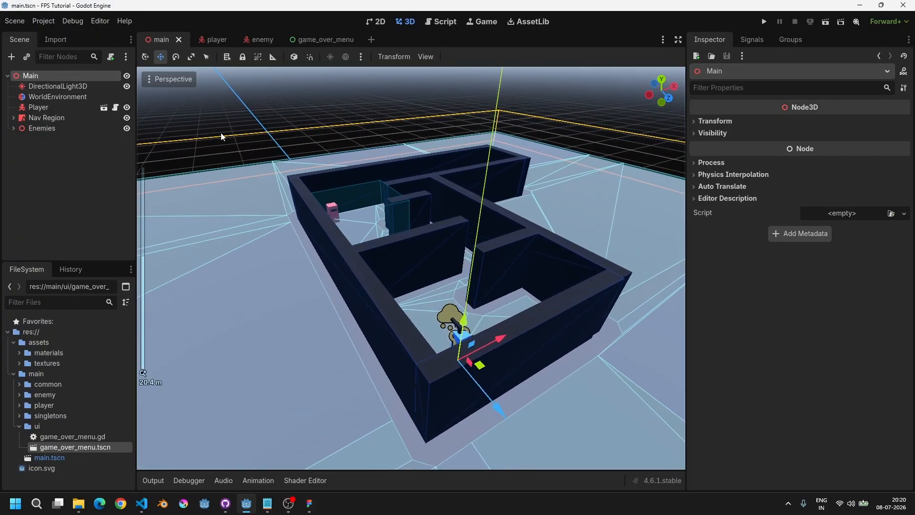
pyautogui.click(11, 56)
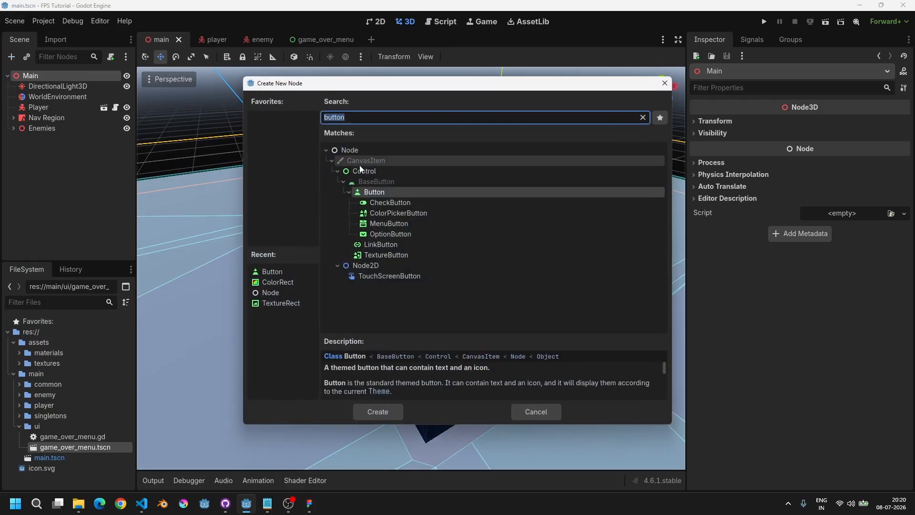
pyautogui.write('canvas')
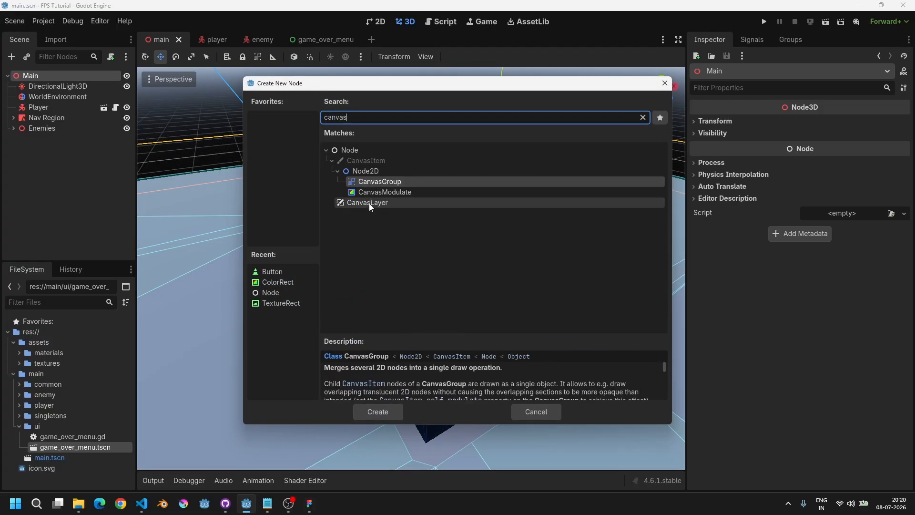
pyautogui.doubleClick(371, 205)
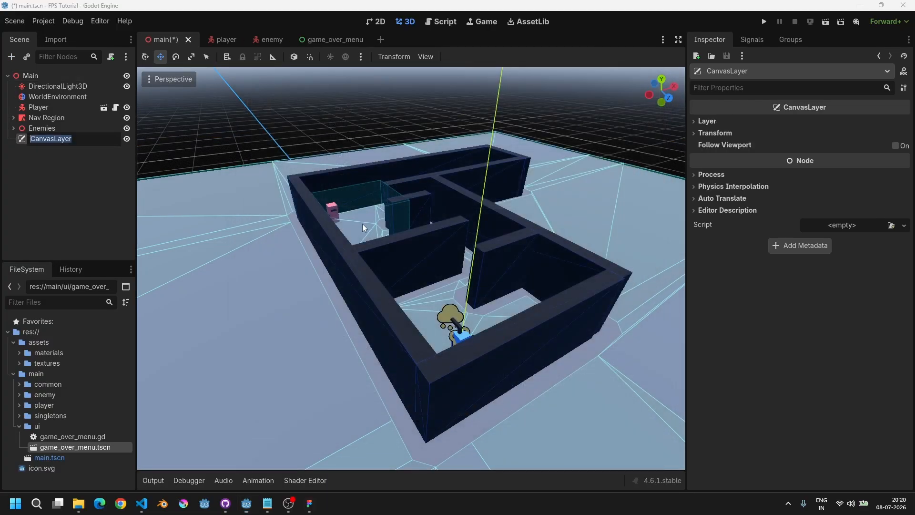
pyautogui.write('UI Layer')
pyautogui.press('Return')
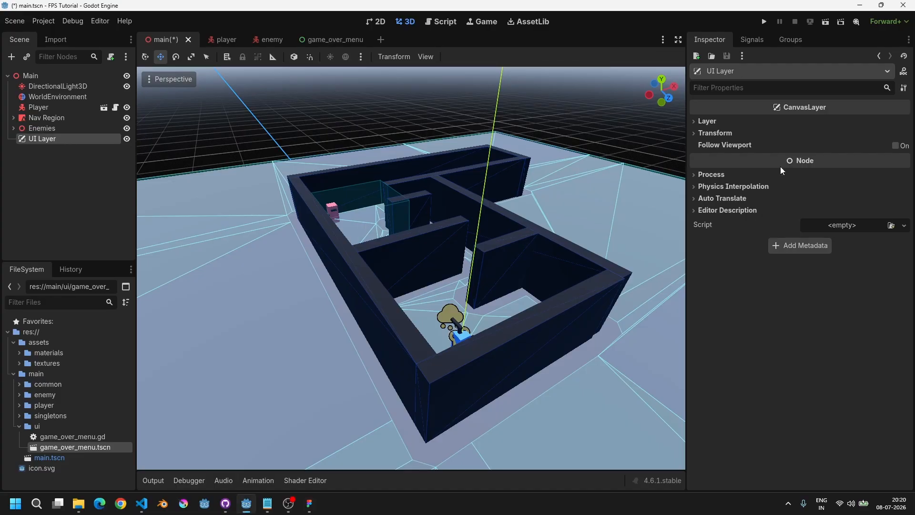
# Step: Instantiate the game_over_menu.tscn scene as a child of UI Layer
pyautogui.click(784, 120)
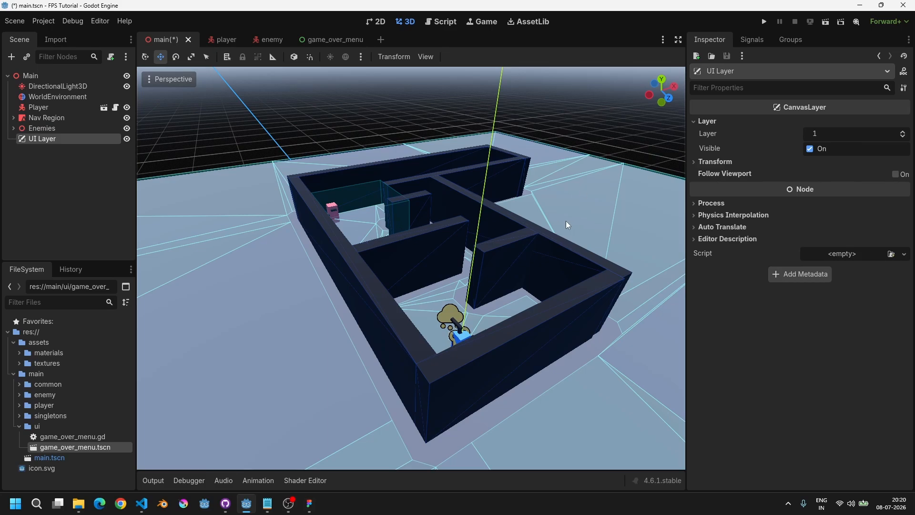
pyautogui.hotkey('ctrl', 'shift', 'a')
pyautogui.write('ga')
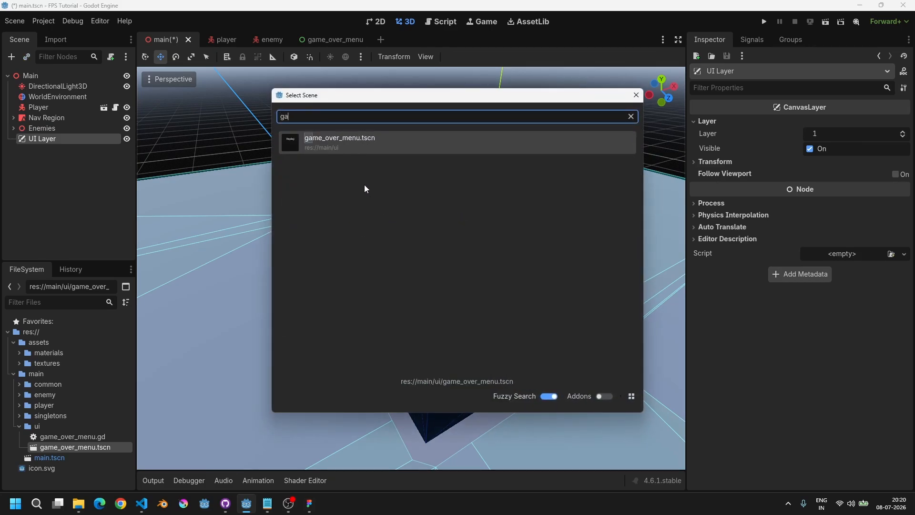
pyautogui.doubleClick(337, 142)
pyautogui.moveTo(456, 223)
pyautogui.mouseDown(button='middle')
pyautogui.moveTo(335, 202)
pyautogui.moveTo(465, 231)
pyautogui.mouseUp(button='middle')
pyautogui.scroll(-4, 401, 219)
pyautogui.click(315, 58)
pyautogui.scroll(2, 333, 182)
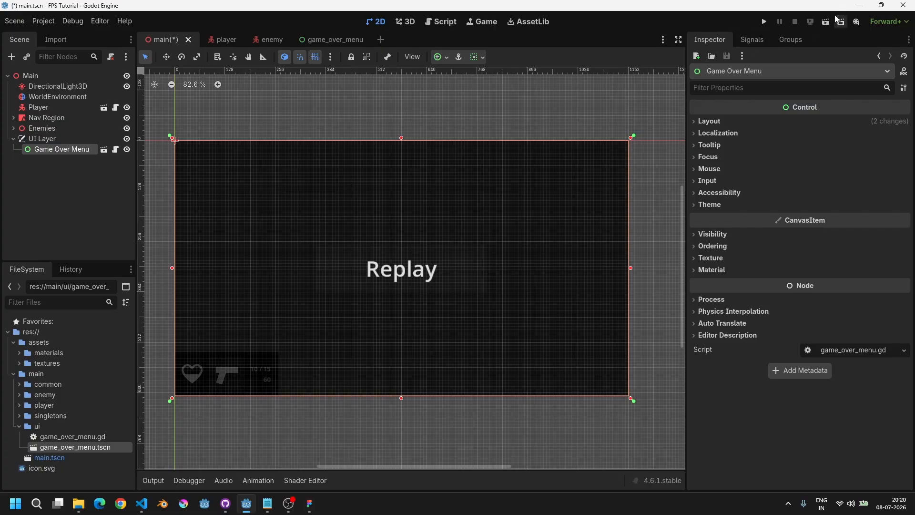
# Step: Run the main scene to preview the game over menu over the game, then stop it
pyautogui.click(765, 22)
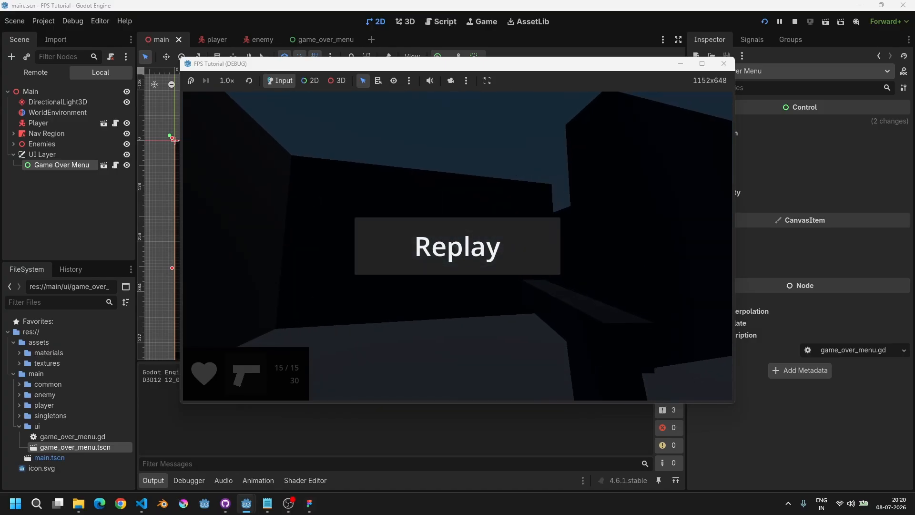
pyautogui.press('F8')
# Step: Open the Game Over Menu script and add a _ready function that sets visible to false, then save
pyautogui.click(52, 139)
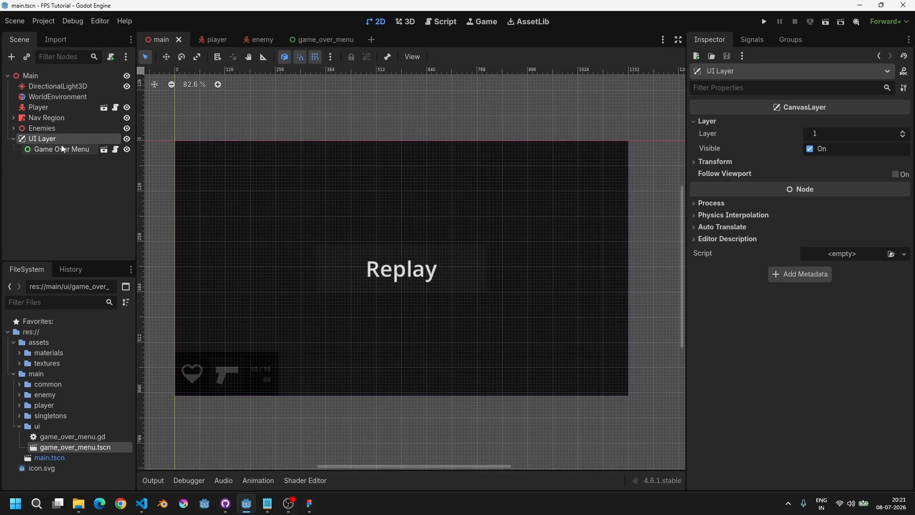
pyautogui.click(61, 149)
pyautogui.click(118, 151)
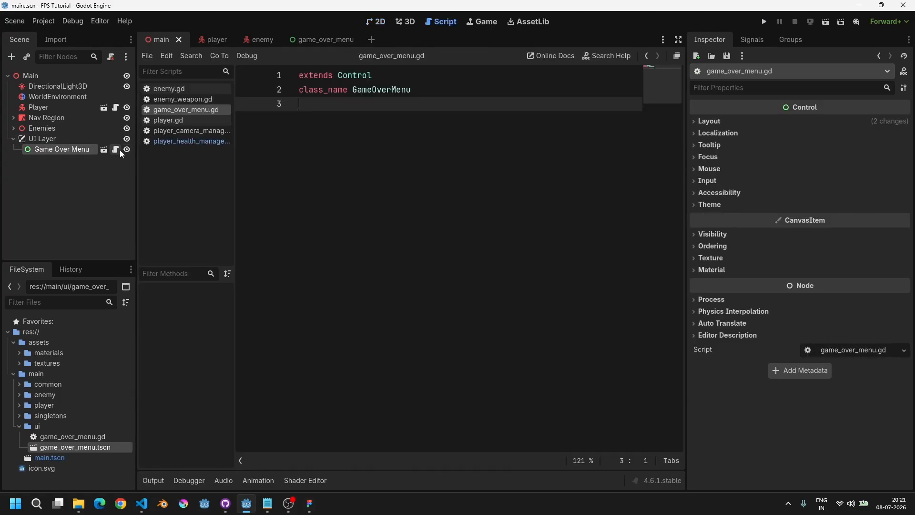
pyautogui.press('Return')
pyautogui.press('Return')
pyautogui.write('f')
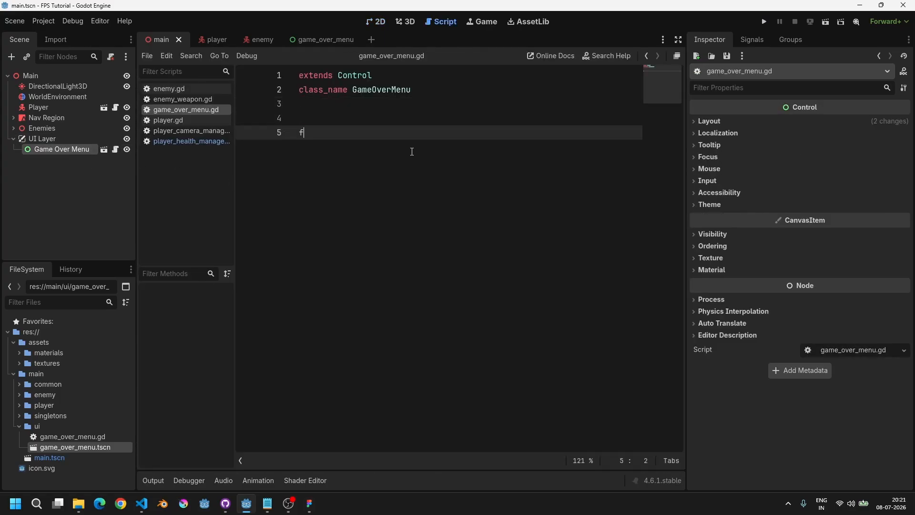
pyautogui.write('unc _re')
pyautogui.press('Return')
pyautogui.press('Return')
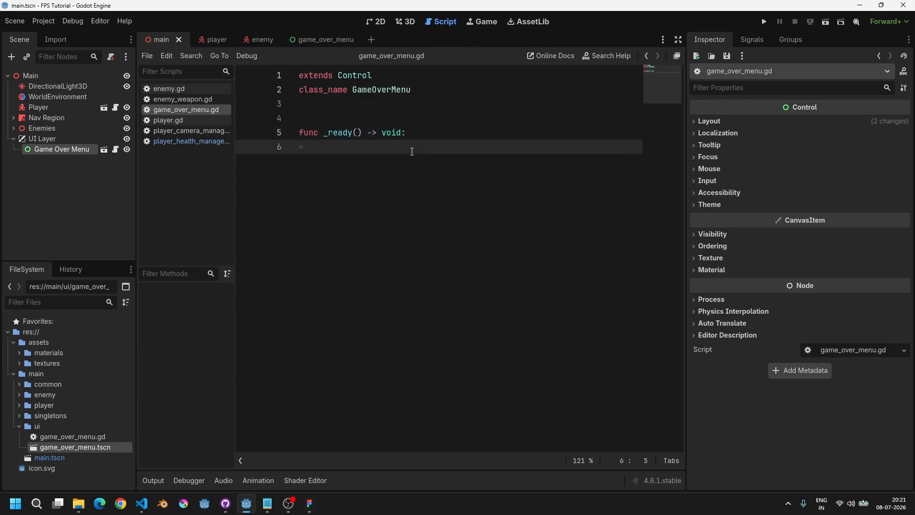
pyautogui.write('visibl')
pyautogui.write('alse')
pyautogui.hotkey('ctrl', 's')
# Step: Declare an exported variable replay_btn of type Button at the top of the script and save
pyautogui.press('Up')
pyautogui.press('Up')
pyautogui.press('Up')
pyautogui.press('Return')
pyautogui.press('Return')
pyautogui.press('Up')
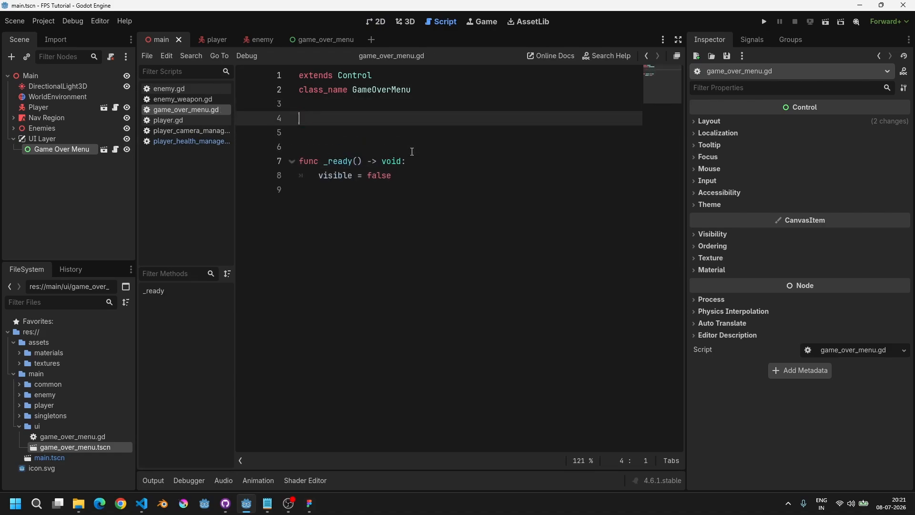
pyautogui.write('@export var replay_btn')
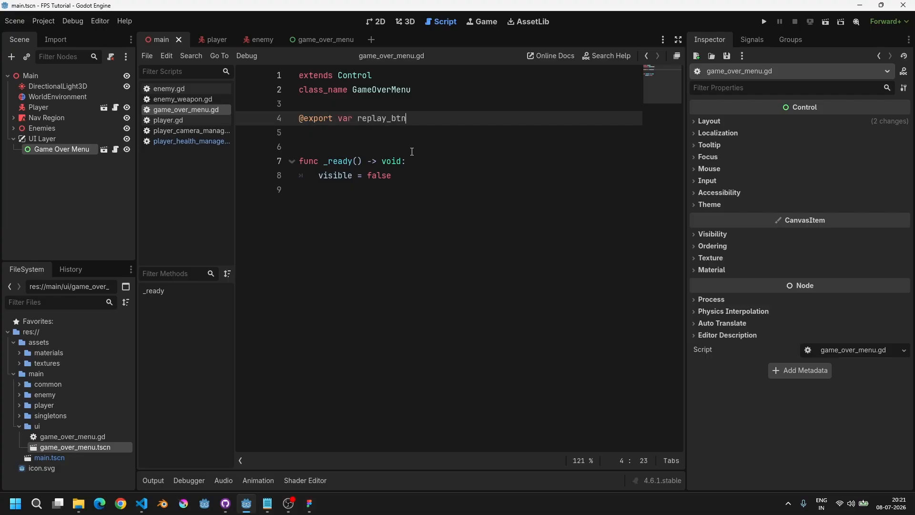
pyautogui.write(': Button')
pyautogui.press('Return')
pyautogui.hotkey('ctrl', 's')
# Step: In the game_over_menu scene, assign the Replay node to the root's Replay Btn property and save
pyautogui.click(322, 40)
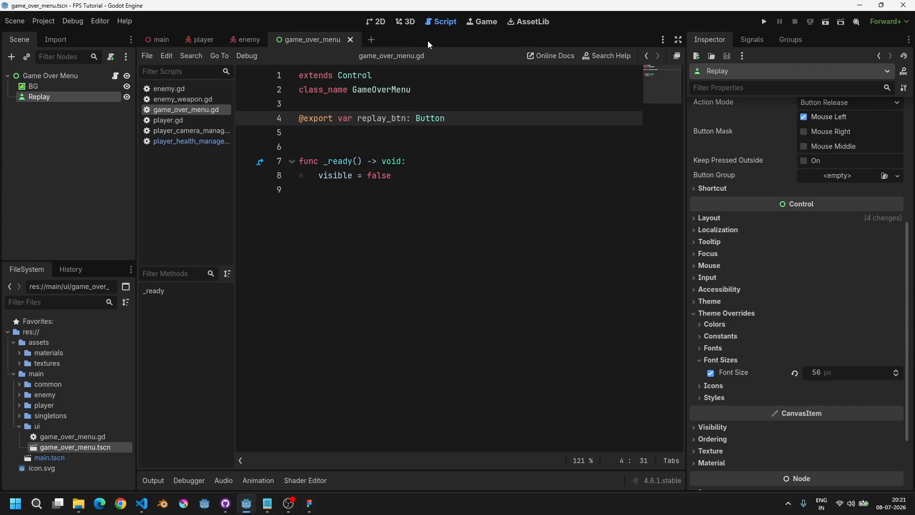
pyautogui.click(381, 23)
pyautogui.scroll(-4, 450, 184)
pyautogui.moveTo(388, 242); pyautogui.dragTo(307, 256, button='middle')
pyautogui.click(42, 76)
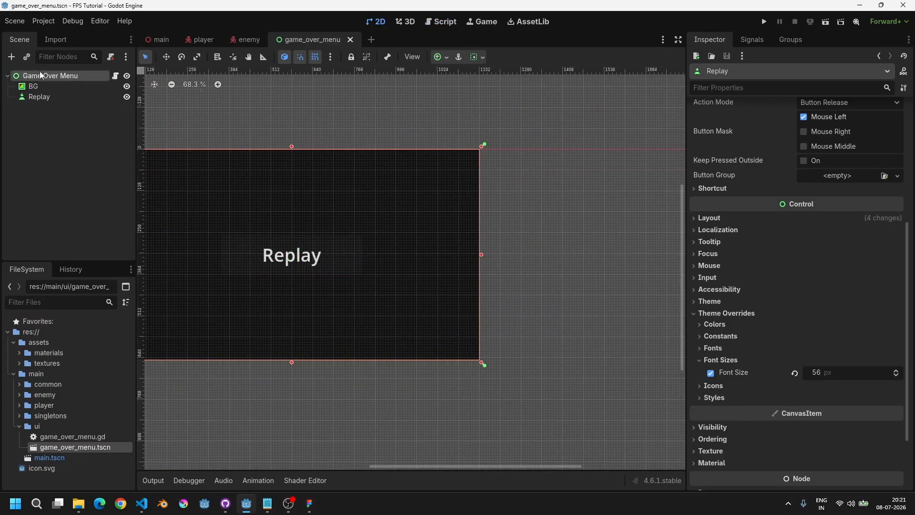
pyautogui.click(819, 124)
pyautogui.doubleClick(411, 151)
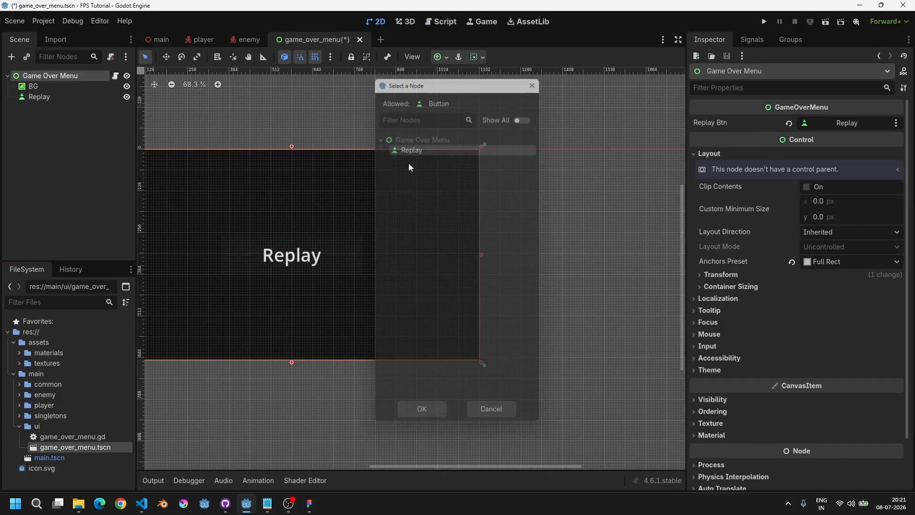
pyautogui.moveTo(387, 215); pyautogui.dragTo(435, 214, button='middle')
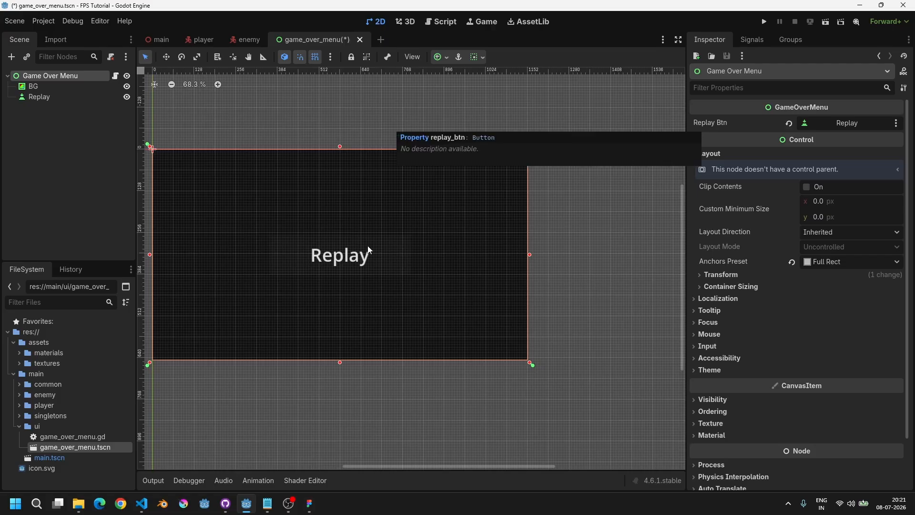
pyautogui.moveTo(369, 250); pyautogui.dragTo(446, 251, button='middle')
pyautogui.hotkey('ctrl', 's')
pyautogui.click(116, 75)
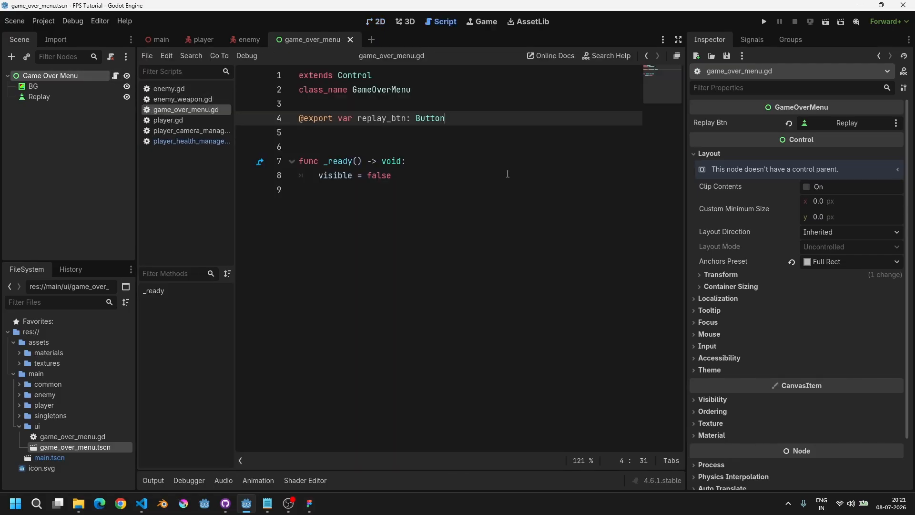
# Step: In _ready, connect replay_btn's pressed signal to _on_replay_btn_pressed
pyautogui.click(454, 163)
pyautogui.press('Return')
pyautogui.press('Return')
pyautogui.press('Up')
pyautogui.write('repl')
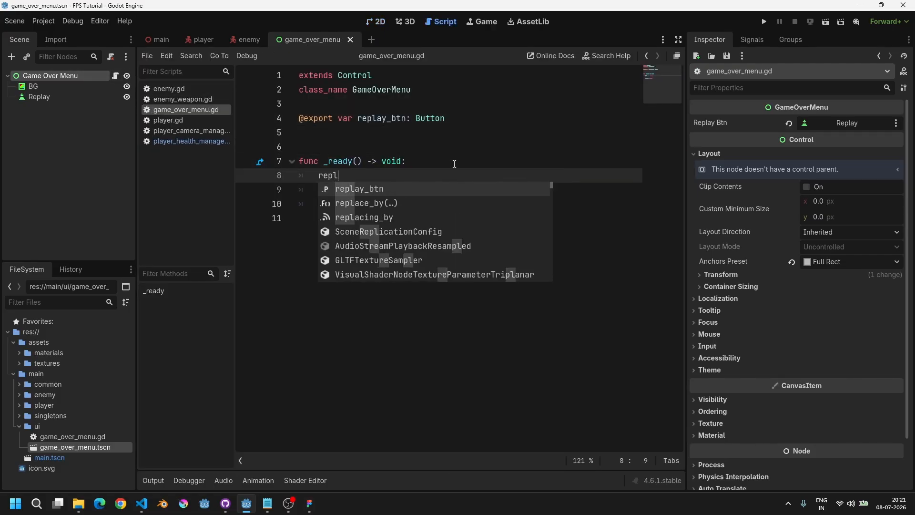
pyautogui.press('Return')
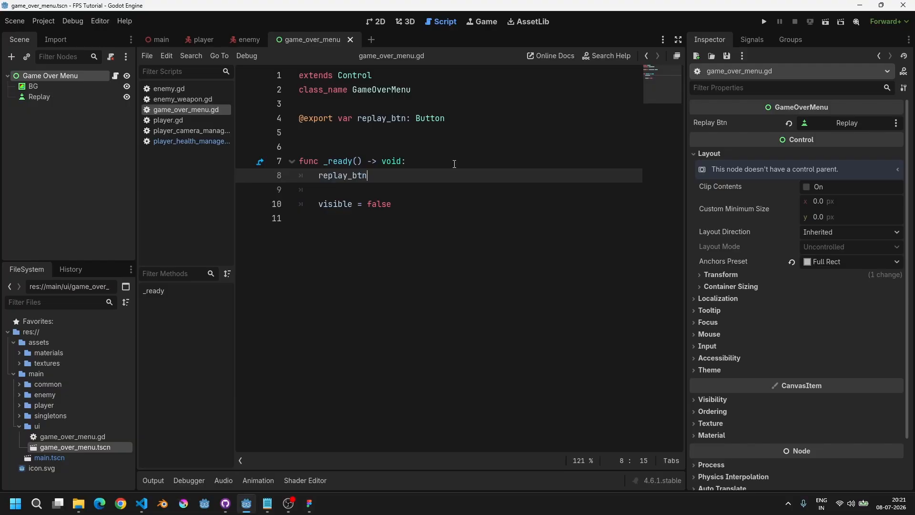
pyautogui.write('.')
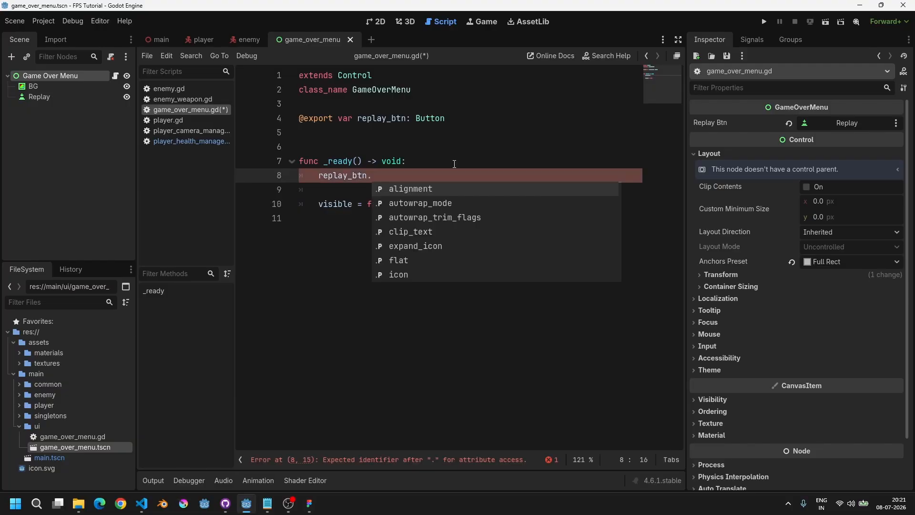
pyautogui.write('pressed.con')
pyautogui.press('Return')
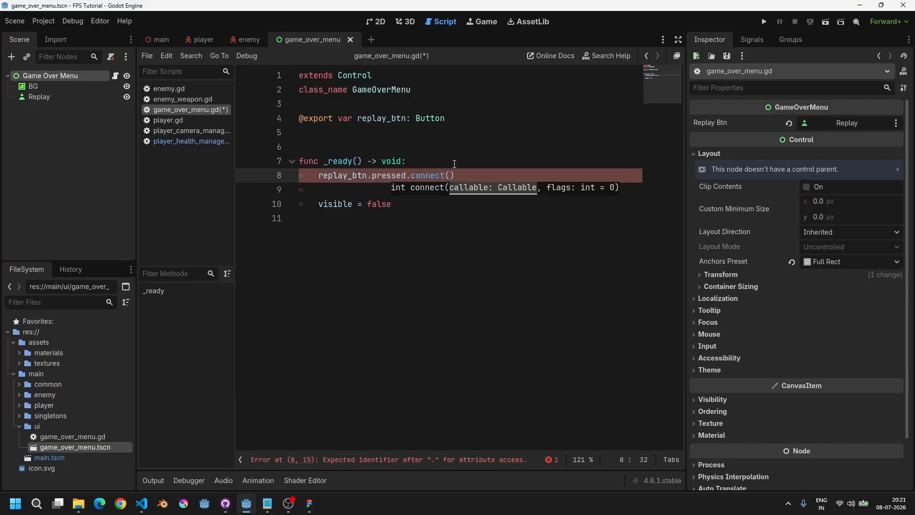
pyautogui.write('_on_rep')
pyautogui.write('lay_btn_')
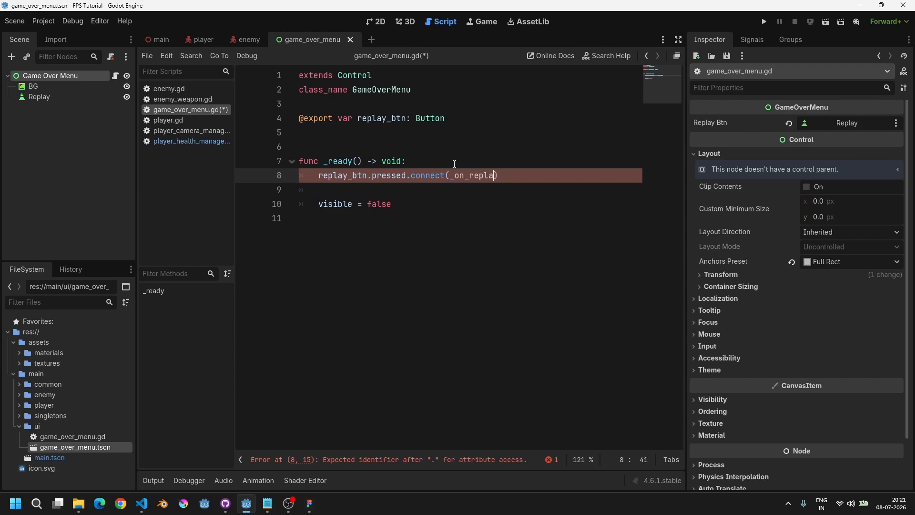
pyautogui.write('pressed')
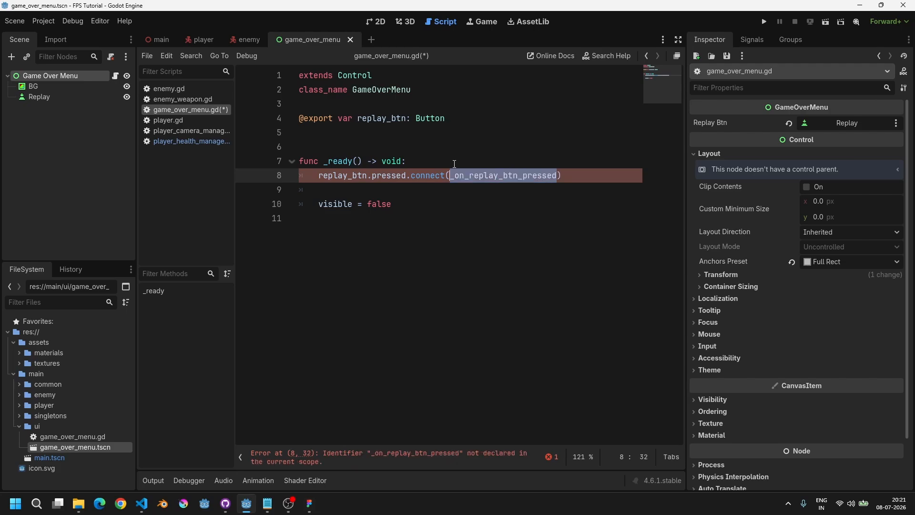
# Step: Add a _on_replay_btn_pressed() -> void function containing pass at the end of the script and save
pyautogui.hotkey('ctrl', 'End')
pyautogui.press('Return')
pyautogui.press('Return')
pyautogui.write('func _on_replay_btn_pressed(')
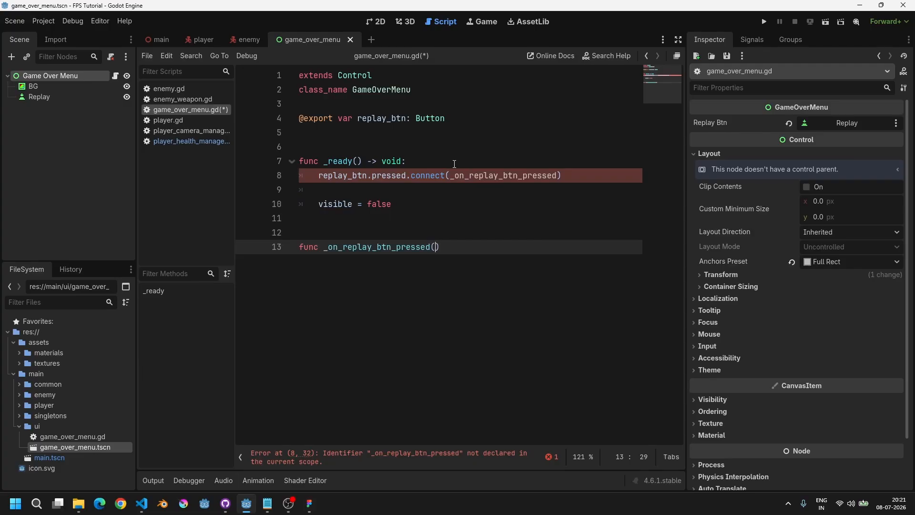
pyautogui.write(') -> void:')
pyautogui.press('Return')
pyautogui.write('pass')
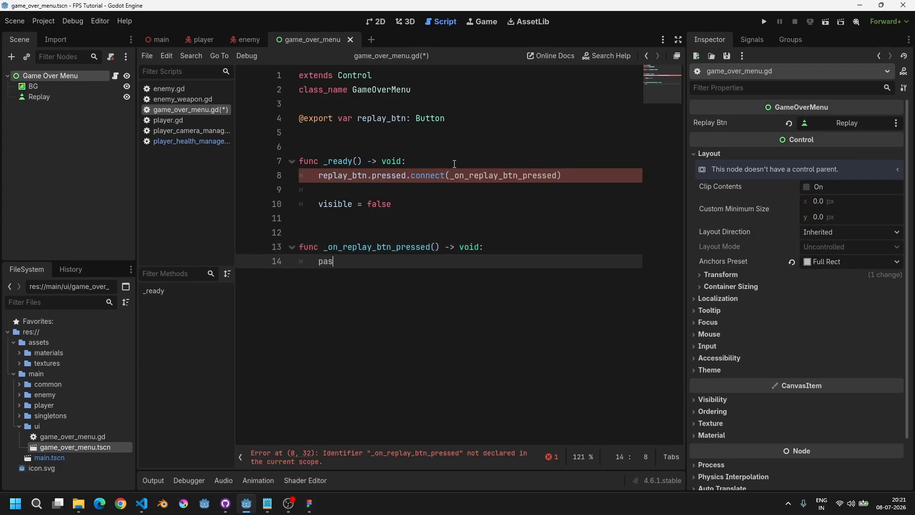
pyautogui.hotkey('ctrl', 'shift', 'Left')
pyautogui.hotkey('ctrl', 's')
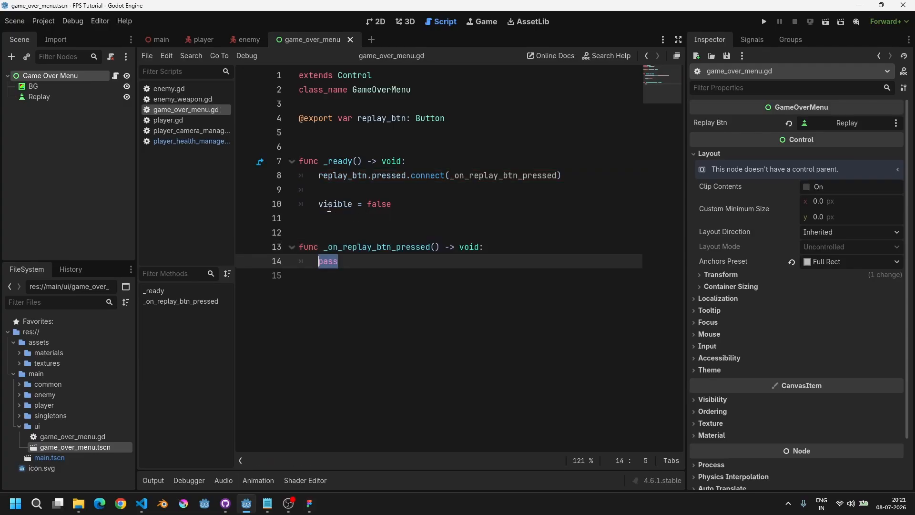
pyautogui.doubleClick(329, 204)
pyautogui.click(376, 22)
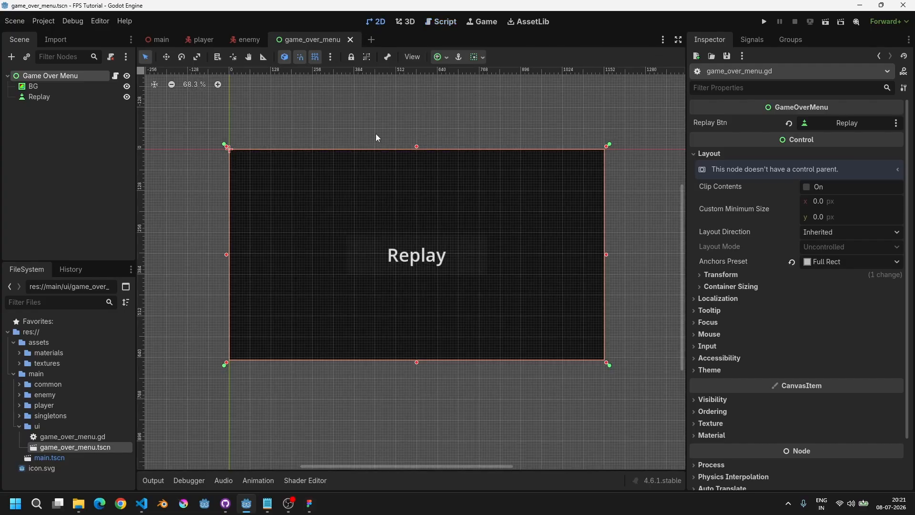
pyautogui.scroll(2, 382, 206)
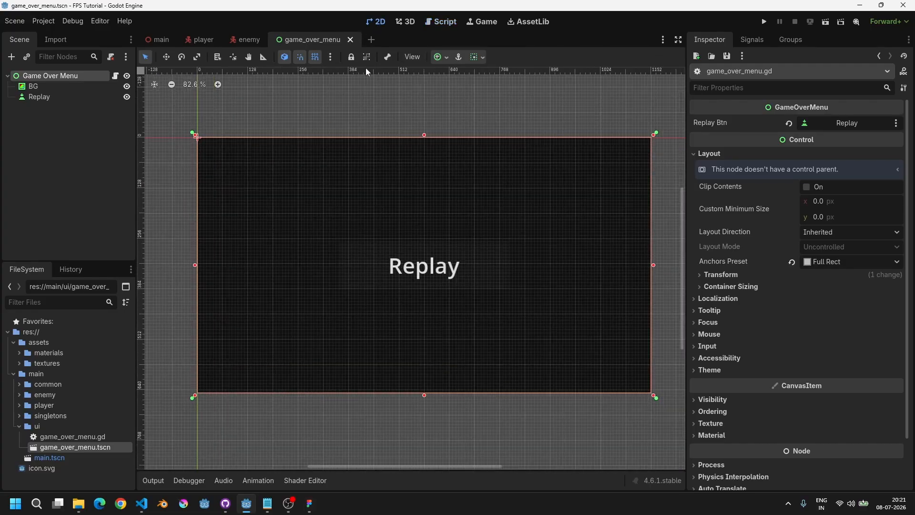
pyautogui.click(441, 21)
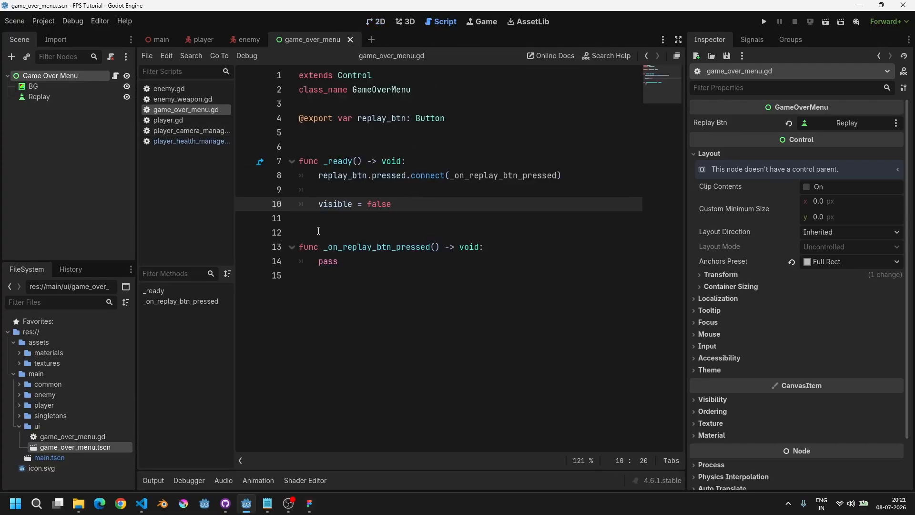
pyautogui.moveTo(319, 204); pyautogui.dragTo(396, 203)
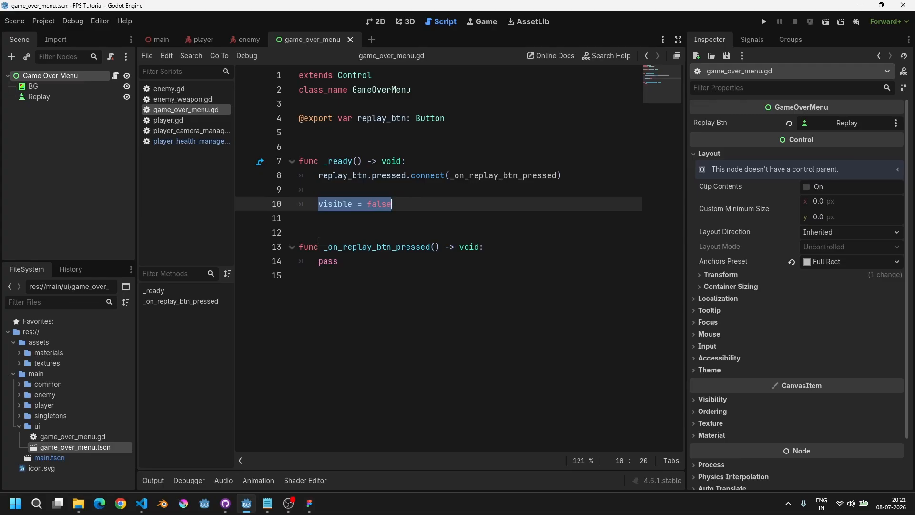
# Step: Open the global.gd script and declare a game_over signal above the player variables
pyautogui.hotkey('ctrl', 'alt', 'o')
pyautogui.write('glob')
pyautogui.press('Return')
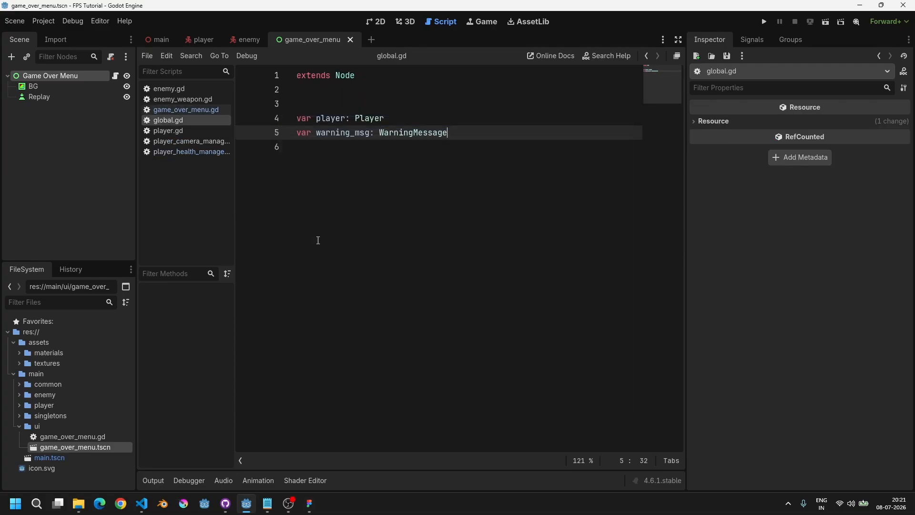
pyautogui.press('Down')
pyautogui.press('Return')
pyautogui.press('Return')
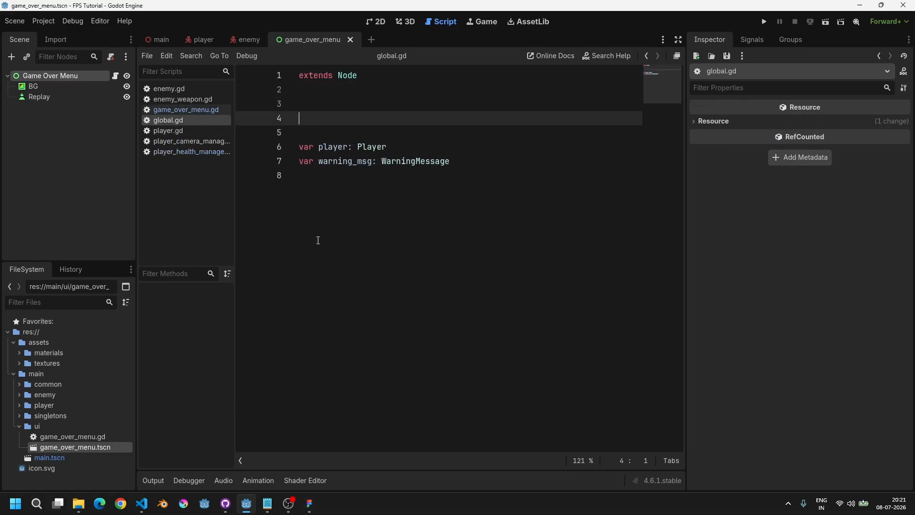
pyautogui.press('BackSpace')
pyautogui.write('signal game_')
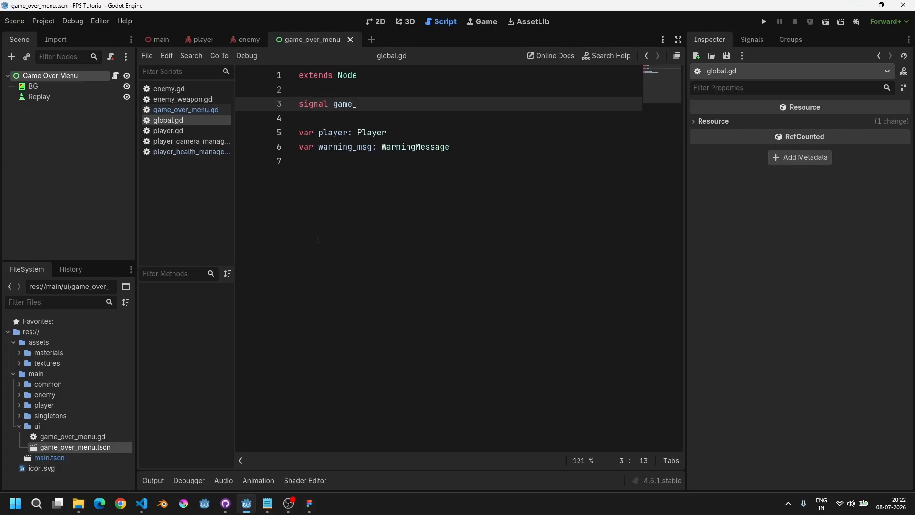
pyautogui.write('over')
# Step: Add an emit_game_over() -> void function containing pass at the end of global.gd
pyautogui.click(318, 240)
pyautogui.press('Return')
pyautogui.press('Return')
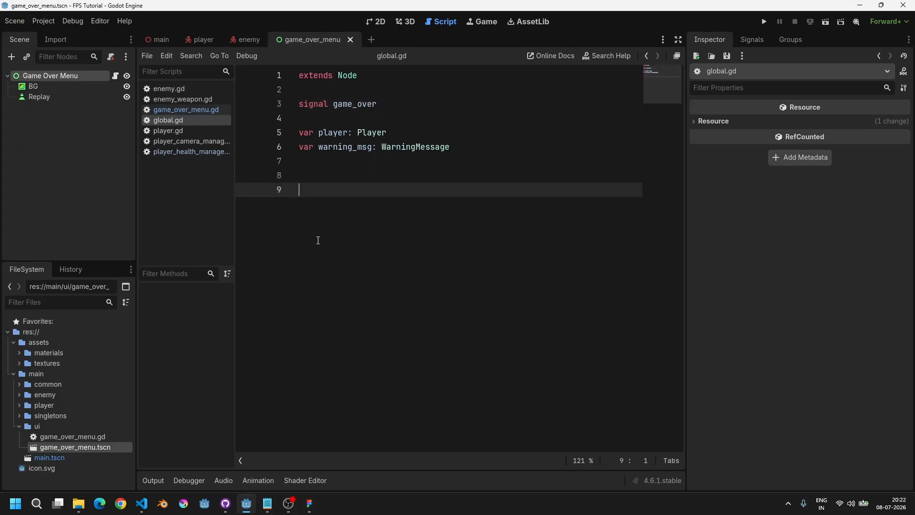
pyautogui.write('func ')
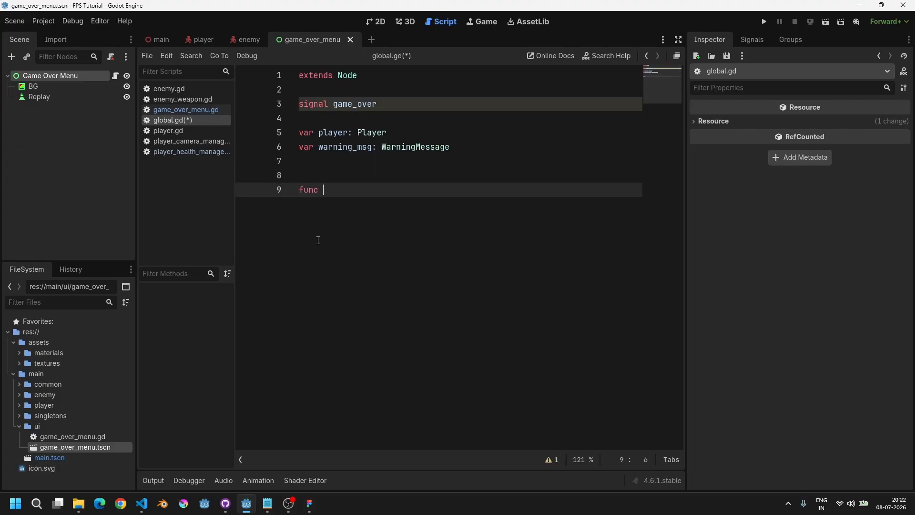
pyautogui.write('emit_game_over() -> void:')
pyautogui.press('Return')
pyautogui.write('pass')
# Step: Replace pass with game_over.emit() in emit_game_over and save the script
pyautogui.hotkey('ctrl', 'shift', 'Left')
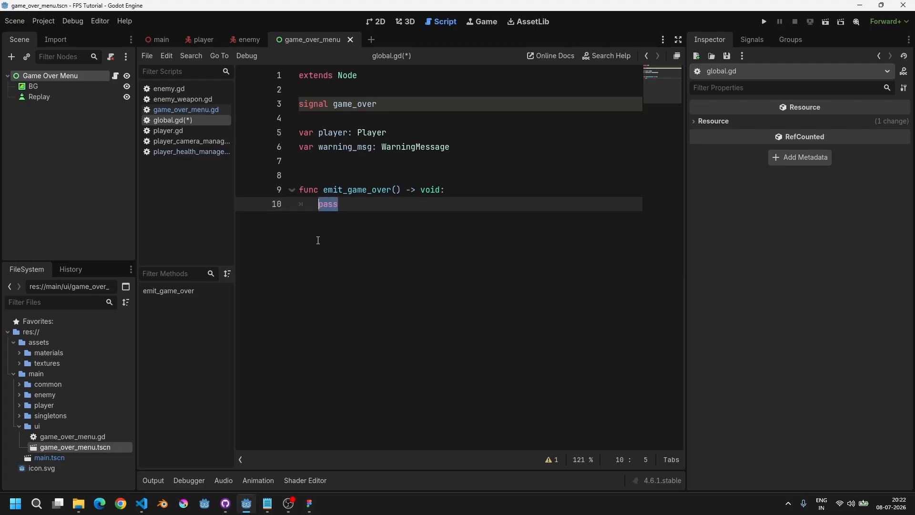
pyautogui.write('game_over.em')
pyautogui.press('Return')
pyautogui.press('Escape')
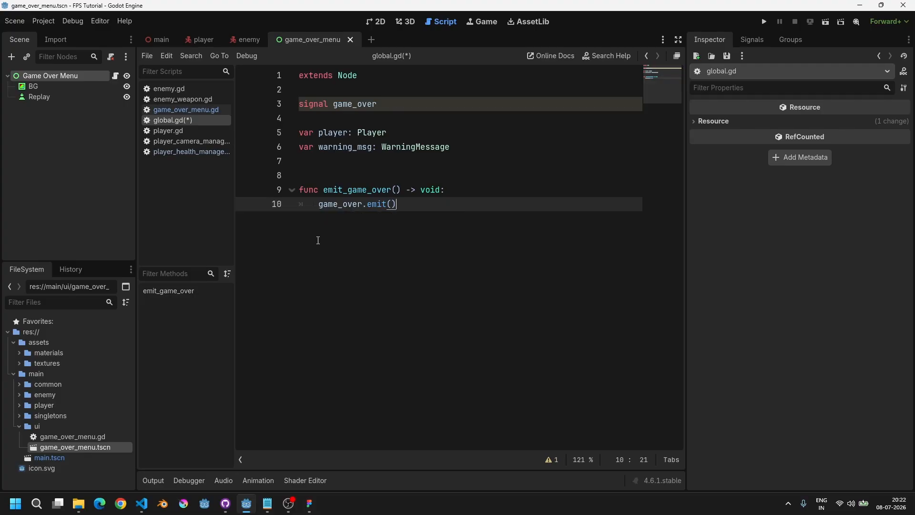
pyautogui.hotkey('ctrl', 's')
pyautogui.press('Left')
pyautogui.press('Left')
pyautogui.press('Left')
pyautogui.press('Left')
pyautogui.press('Left')
pyautogui.press('Left')
pyautogui.press('Right')
pyautogui.press('Right')
pyautogui.press('Right')
pyautogui.press('Right')
pyautogui.press('Right')
pyautogui.hotkey('ctrl', 's')
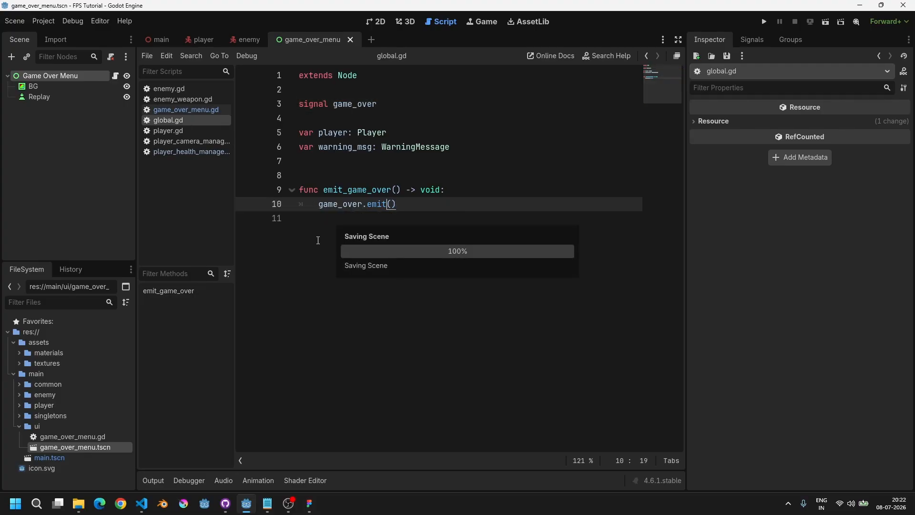
# Step: Search the project files for emit_game_over
pyautogui.doubleClick(342, 190)
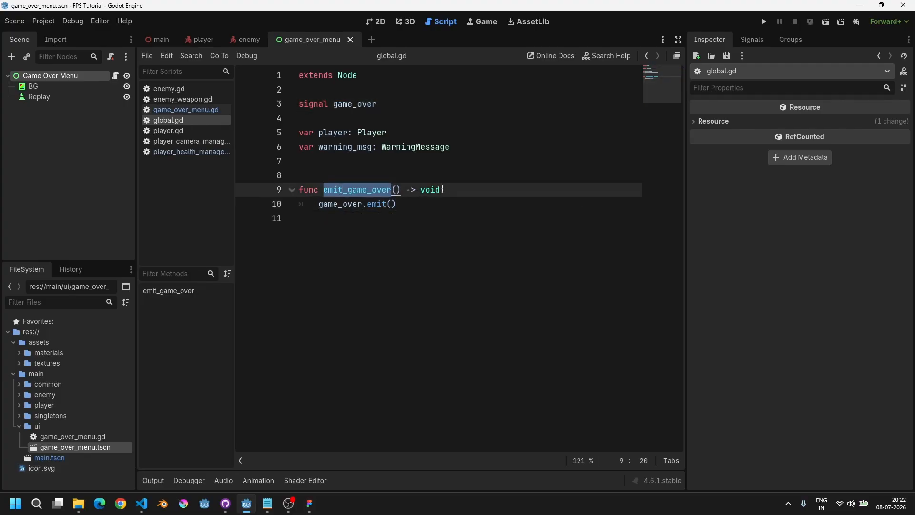
pyautogui.moveTo(443, 189)
pyautogui.mouseDown()
pyautogui.moveTo(300, 190)
pyautogui.moveTo(439, 202)
pyautogui.mouseUp()
pyautogui.doubleClick(349, 191)
pyautogui.doubleClick(333, 187)
pyautogui.moveTo(320, 209); pyautogui.dragTo(498, 204)
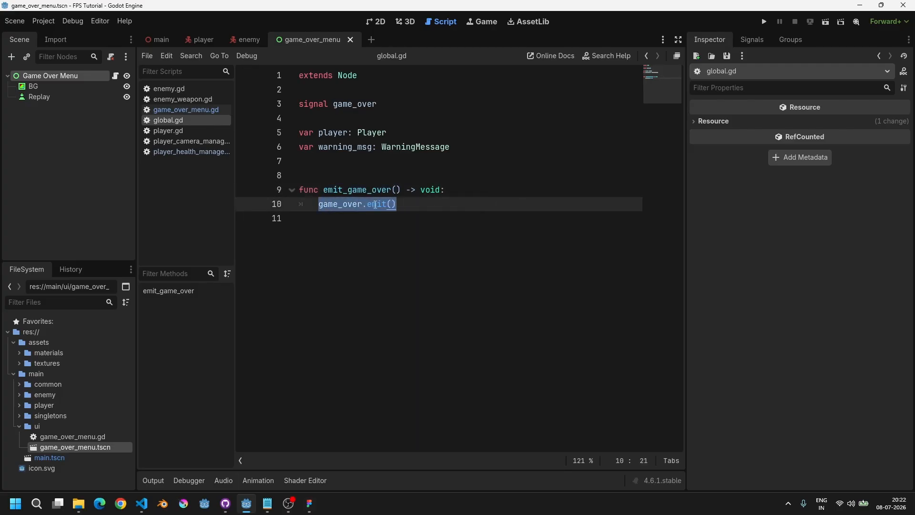
pyautogui.doubleClick(348, 204)
pyautogui.doubleClick(344, 105)
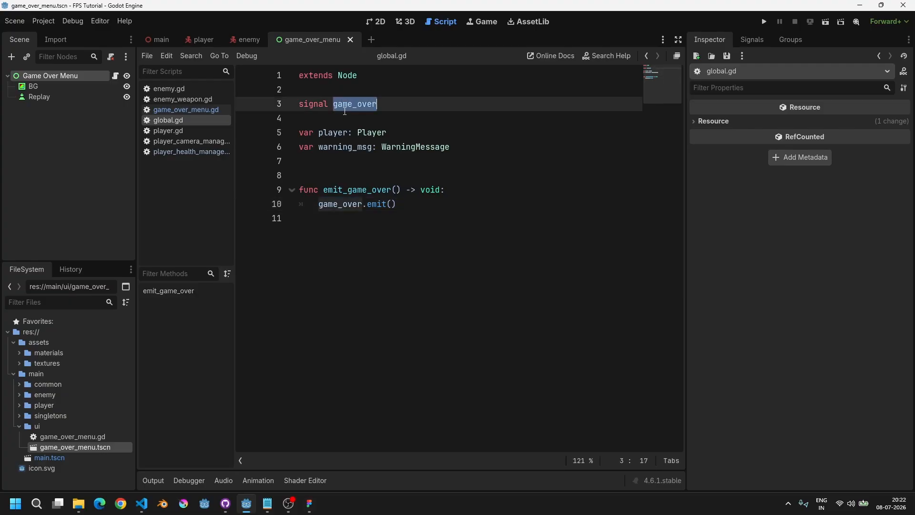
pyautogui.doubleClick(349, 104)
pyautogui.doubleClick(337, 190)
pyautogui.doubleClick(355, 204)
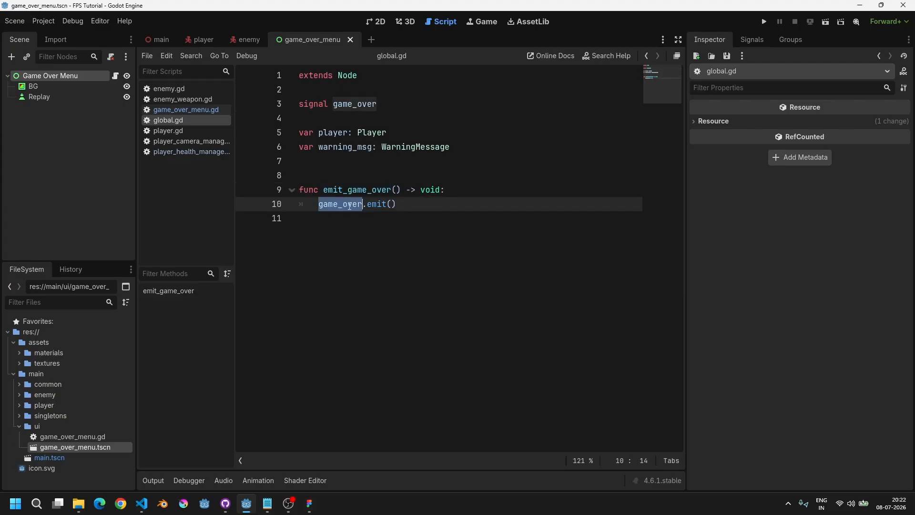
pyautogui.doubleClick(353, 190)
pyautogui.moveTo(319, 204); pyautogui.dragTo(491, 203)
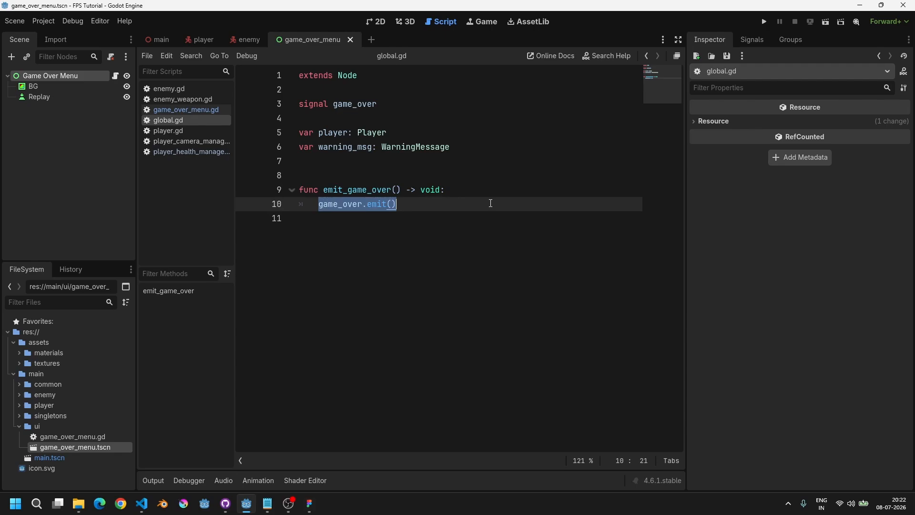
pyautogui.doubleClick(363, 189)
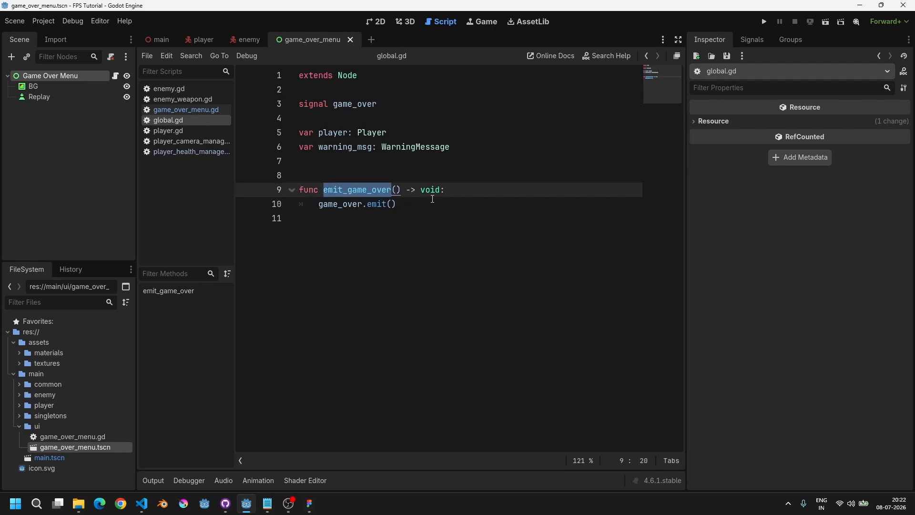
pyautogui.moveTo(427, 206); pyautogui.dragTo(298, 185)
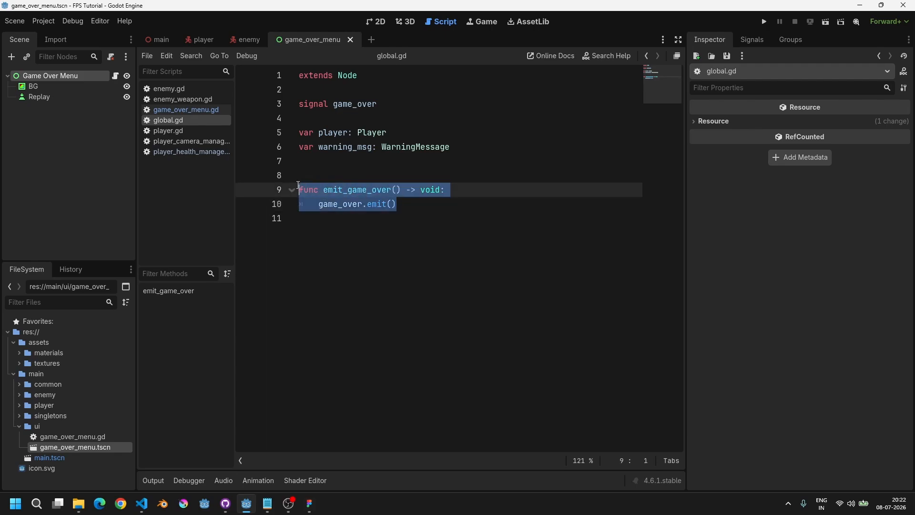
pyautogui.click(415, 207)
pyautogui.moveTo(412, 208); pyautogui.dragTo(353, 203)
pyautogui.click(354, 202)
pyautogui.doubleClick(356, 192)
pyautogui.hotkey('ctrl', 'shift', 'f')
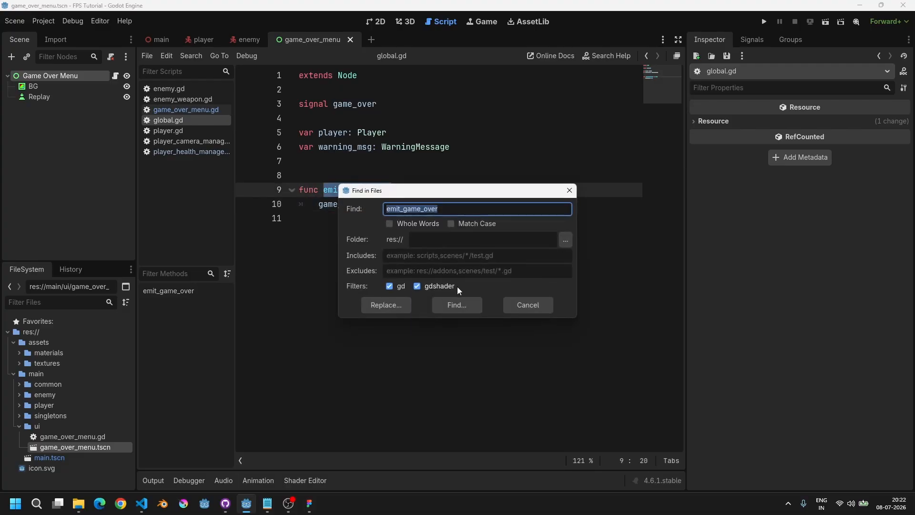
pyautogui.click(456, 304)
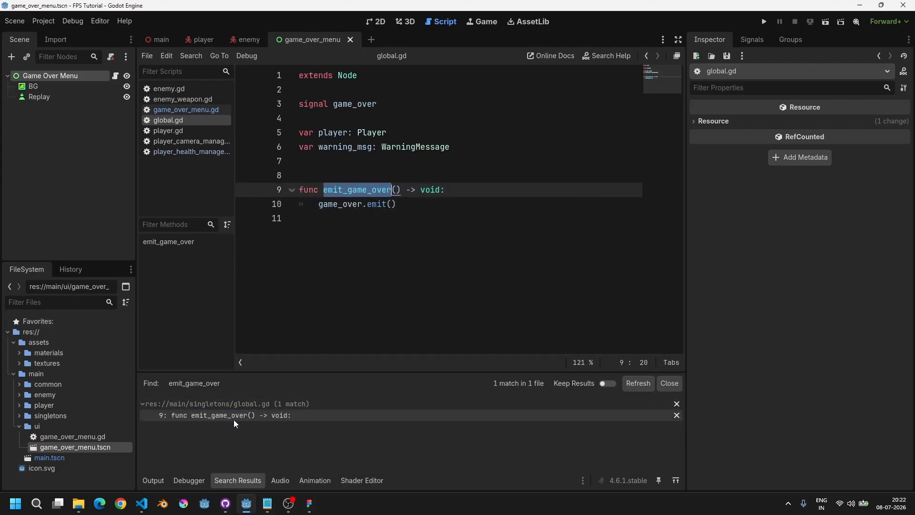
pyautogui.click(238, 479)
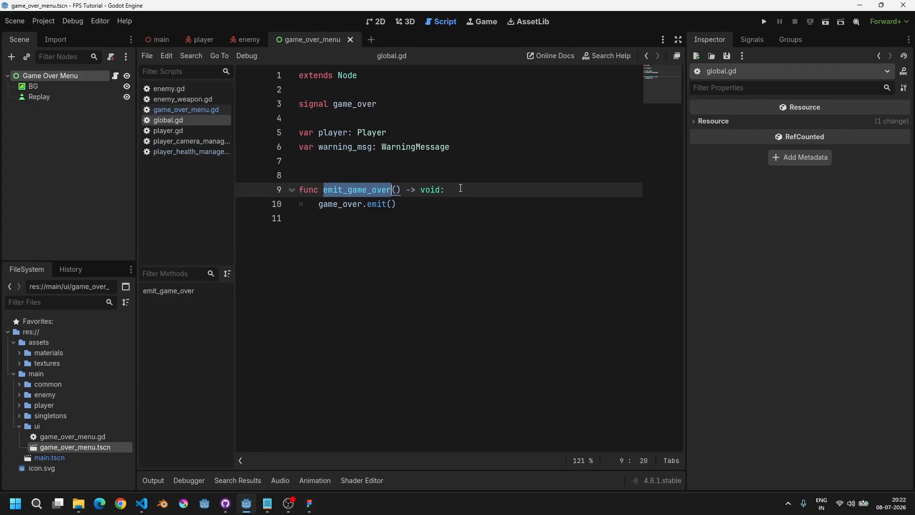
# Step: Review the emit_game_over function and its game_over.emit() call in global.gd
pyautogui.moveTo(461, 188); pyautogui.dragTo(290, 193)
pyautogui.doubleClick(332, 191)
pyautogui.moveTo(396, 204); pyautogui.dragTo(344, 204)
pyautogui.click(401, 200)
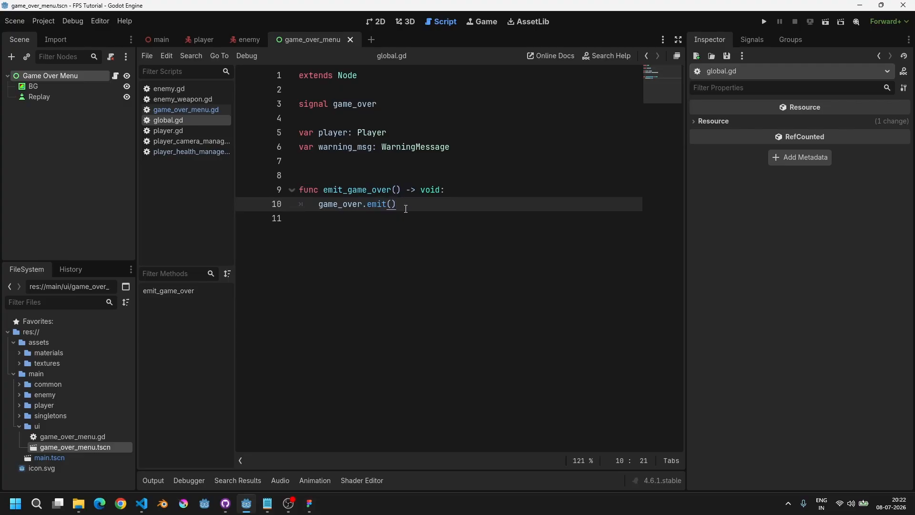
pyautogui.moveTo(406, 208); pyautogui.dragTo(300, 191)
pyautogui.doubleClick(347, 188)
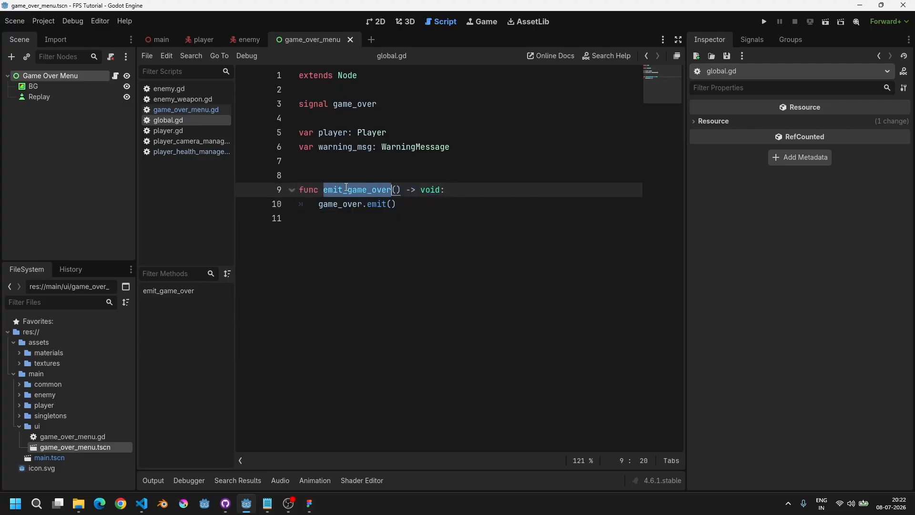
pyautogui.moveTo(417, 200); pyautogui.dragTo(299, 190)
pyautogui.click(422, 204)
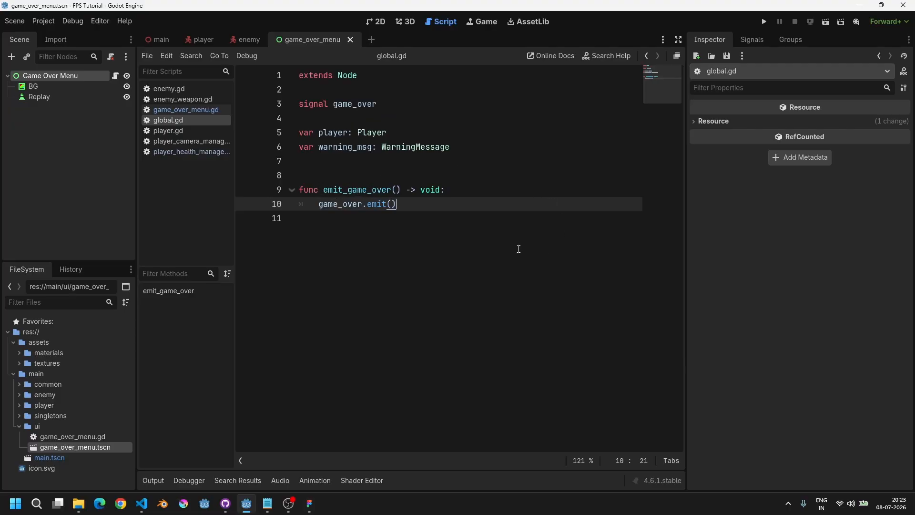
pyautogui.moveTo(410, 202); pyautogui.dragTo(300, 189)
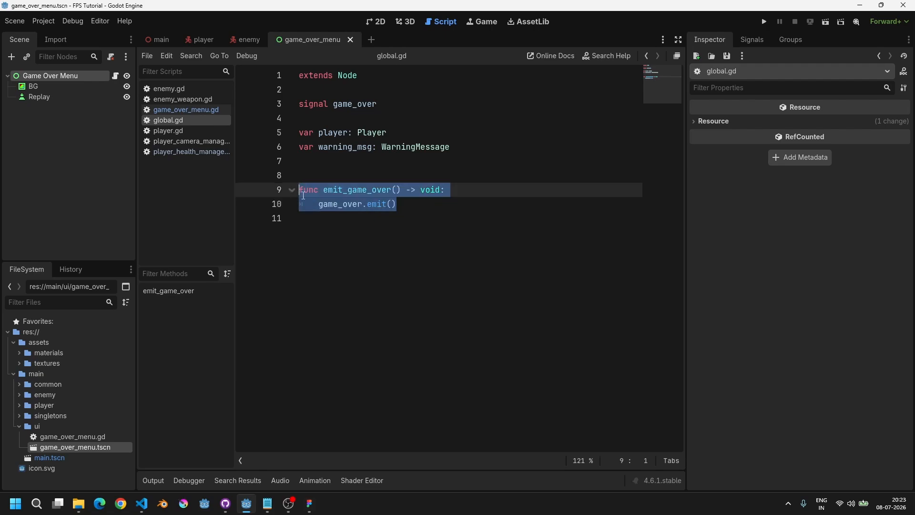
pyautogui.click(406, 207)
pyautogui.moveTo(406, 206); pyautogui.dragTo(313, 191)
pyautogui.click(398, 205)
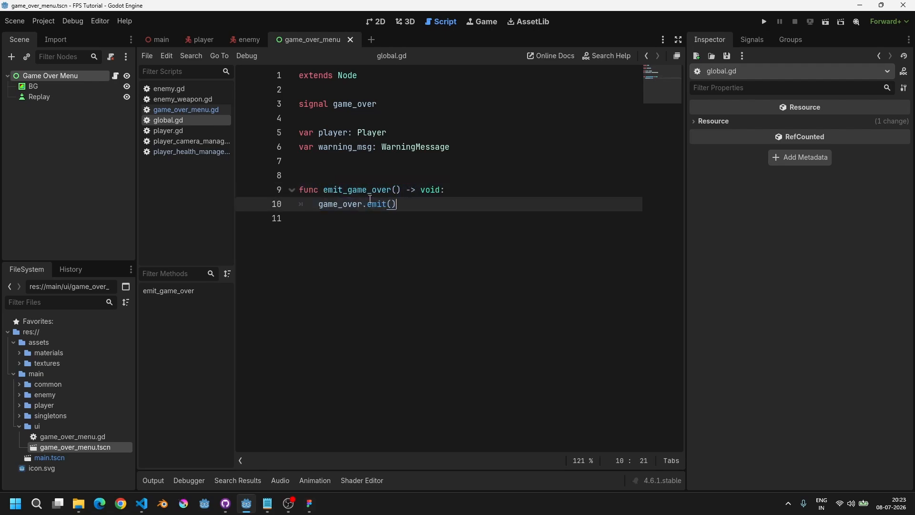
pyautogui.doubleClick(362, 201)
pyautogui.doubleClick(355, 191)
pyautogui.moveTo(404, 204); pyautogui.dragTo(299, 191)
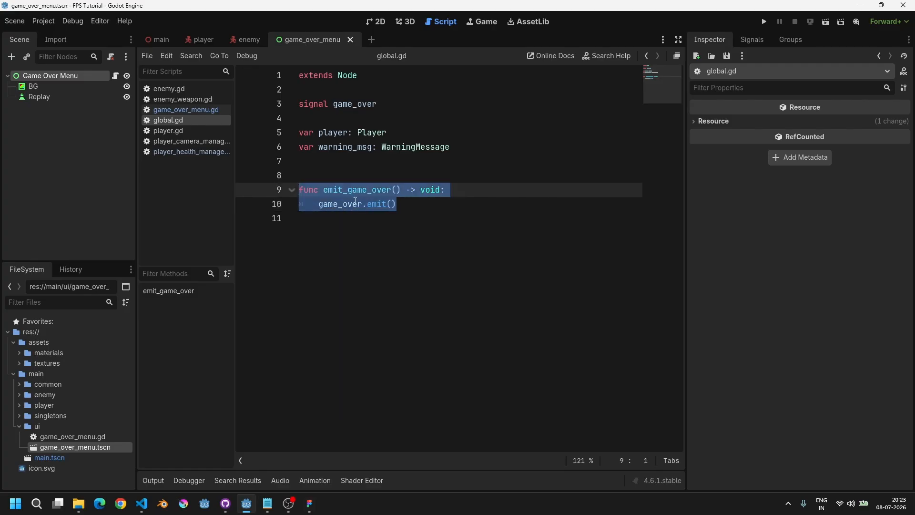
pyautogui.click(408, 204)
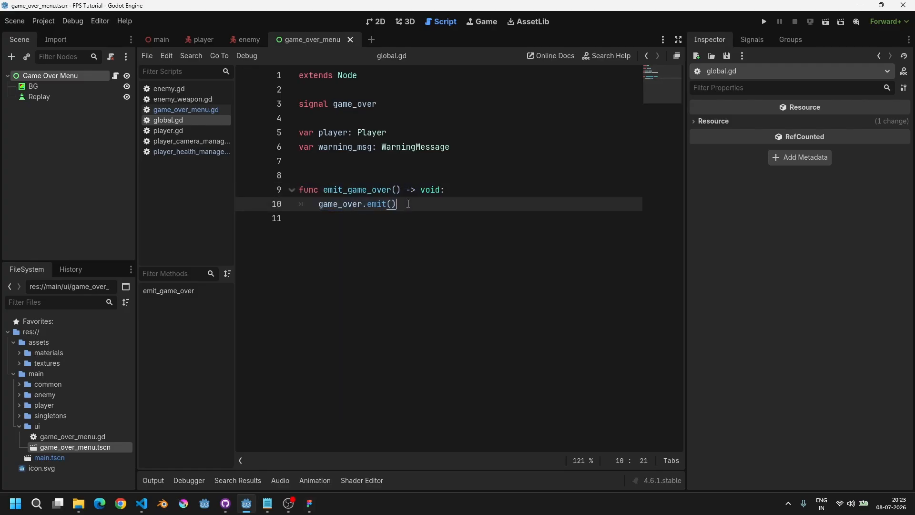
# Step: In player_health_manager.gd, add a # Game Over comment and Global.emit_game_over() call at the end of the health <= 0 block
pyautogui.click(178, 150)
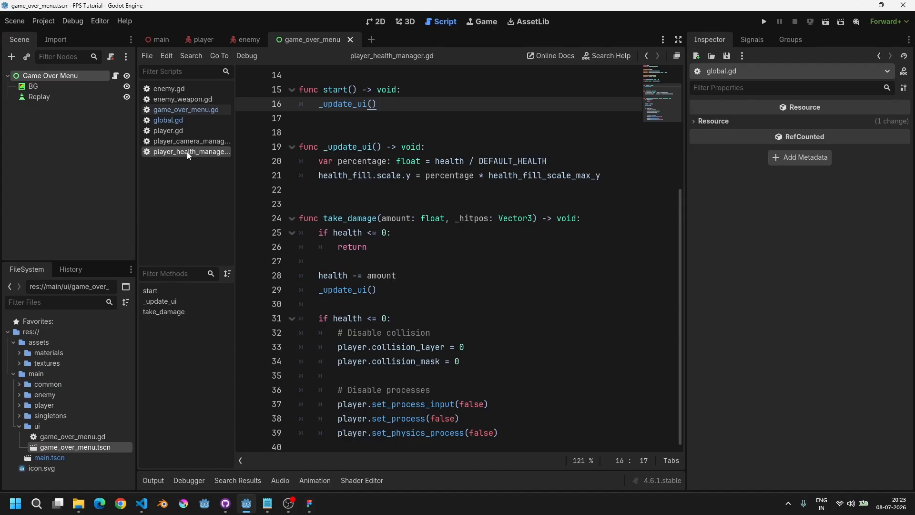
pyautogui.moveTo(323, 318); pyautogui.dragTo(278, 318)
pyautogui.click(428, 321)
pyautogui.hotkey('shift', 'Home')
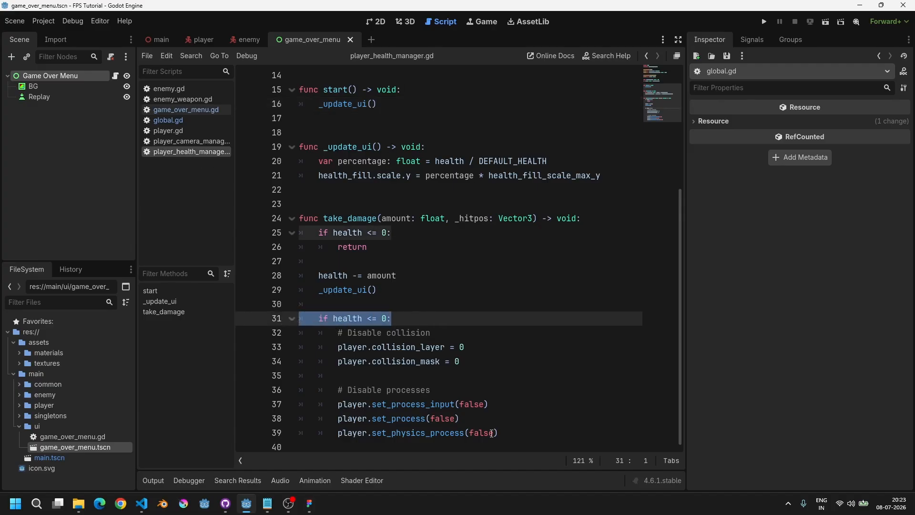
pyautogui.click(515, 434)
pyautogui.press('Return')
pyautogui.press('Return')
pyautogui.write('# ')
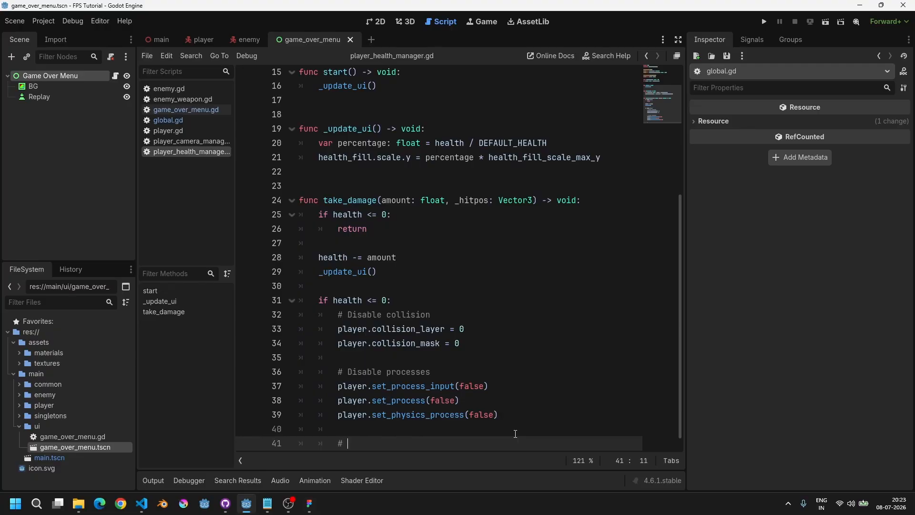
pyautogui.write('Game Over')
pyautogui.press('Return')
pyautogui.write('Global.em')
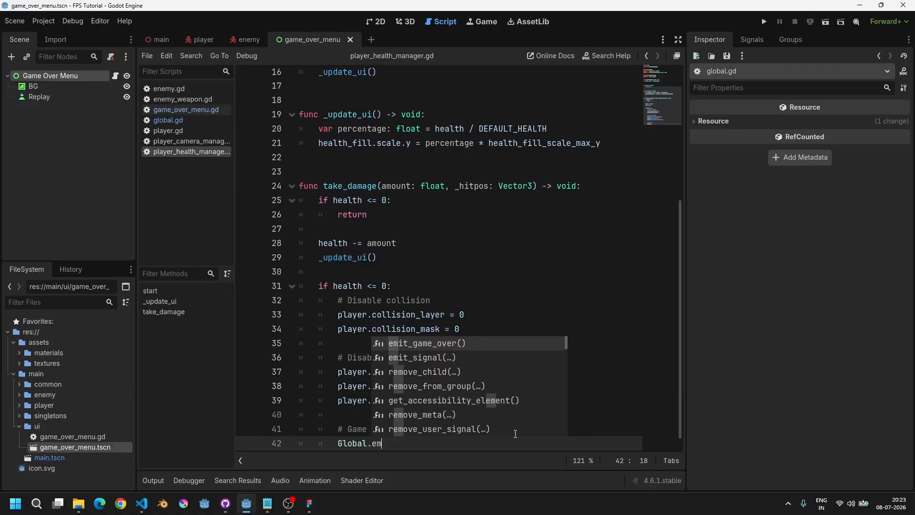
pyautogui.press('Return')
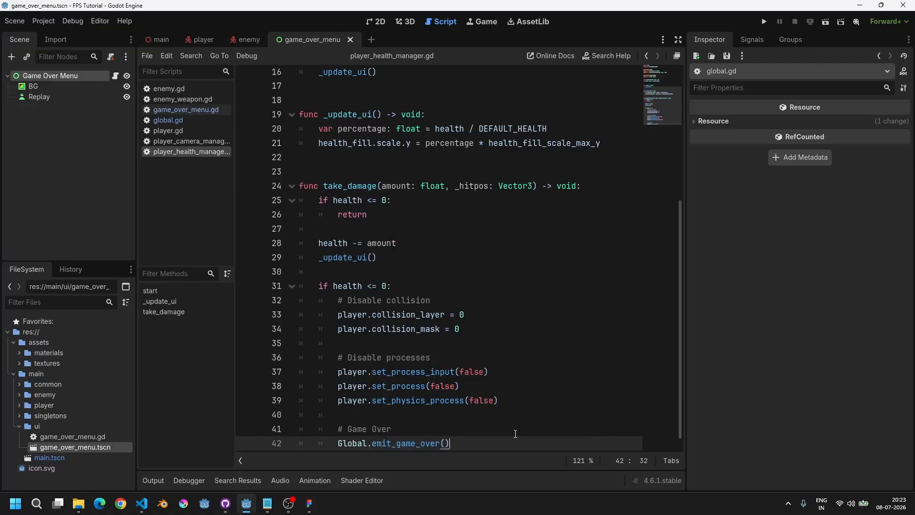
pyautogui.scroll(-1, 438, 258)
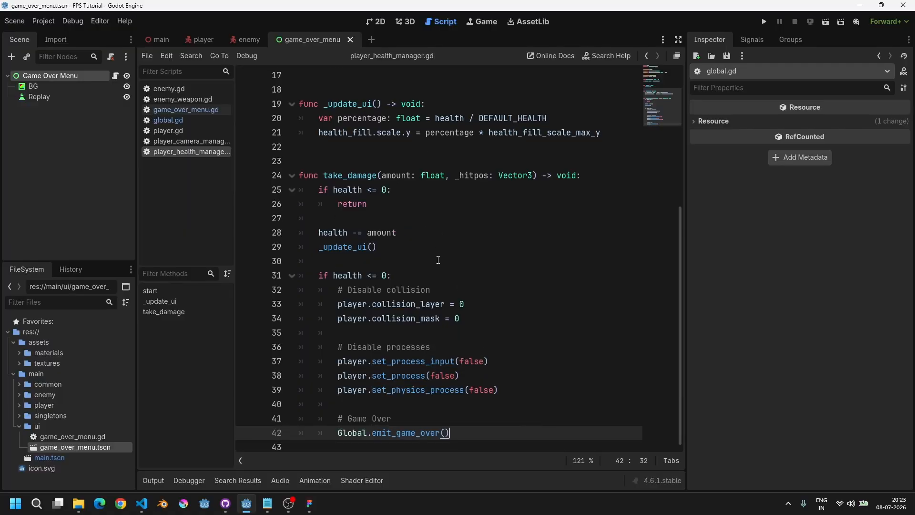
# Step: In game_over_menu.gd, connect Global.game_over to _on_game_over at the start of the _ready function
pyautogui.moveTo(339, 432); pyautogui.dragTo(450, 433)
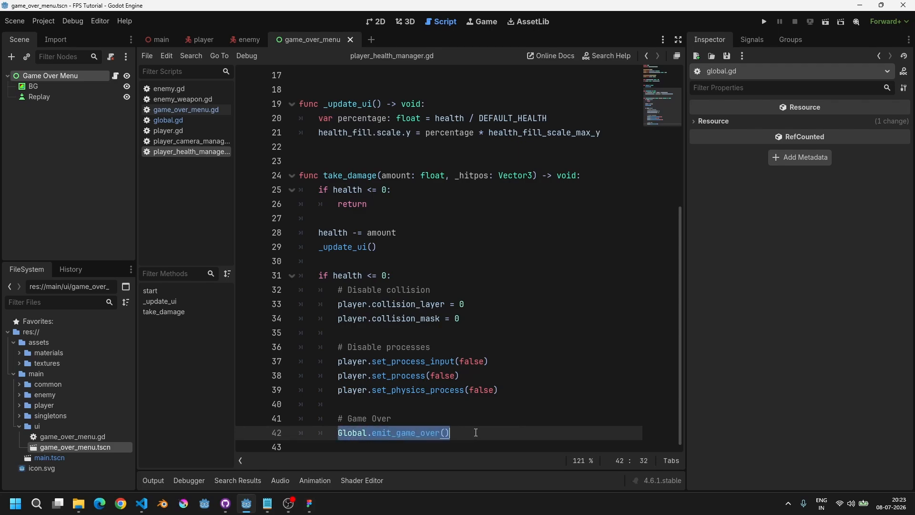
pyautogui.click(182, 109)
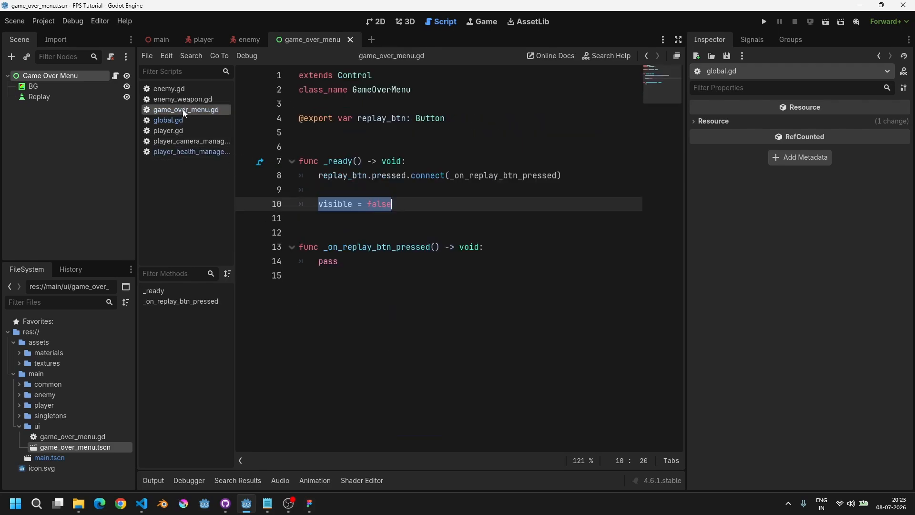
pyautogui.click(571, 164)
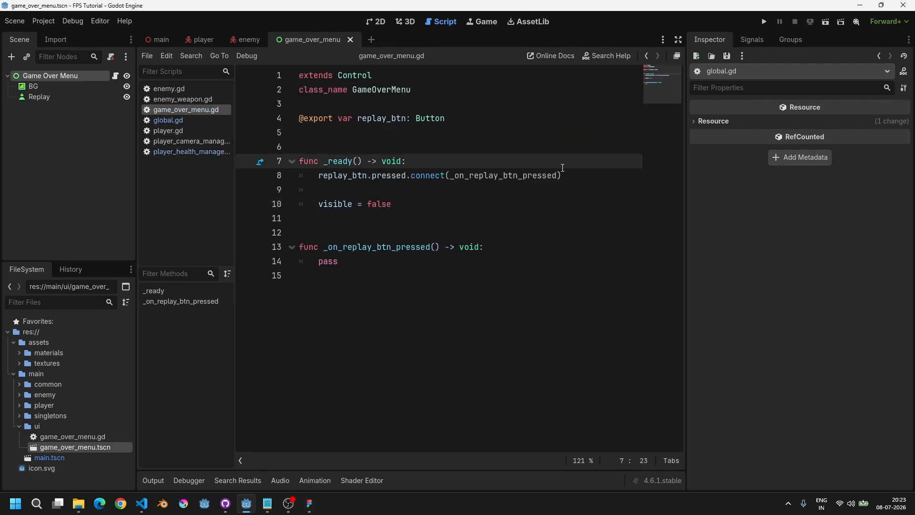
pyautogui.press('Return')
pyautogui.write('Glob')
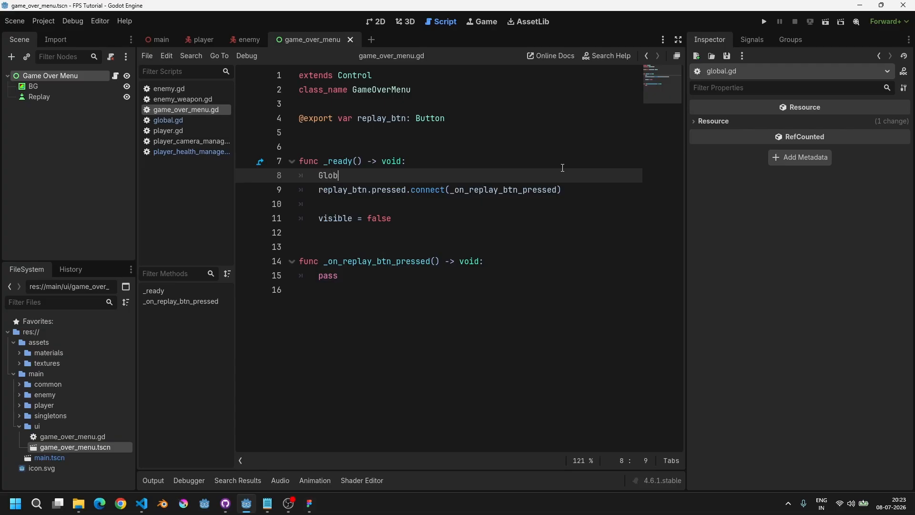
pyautogui.write('al.')
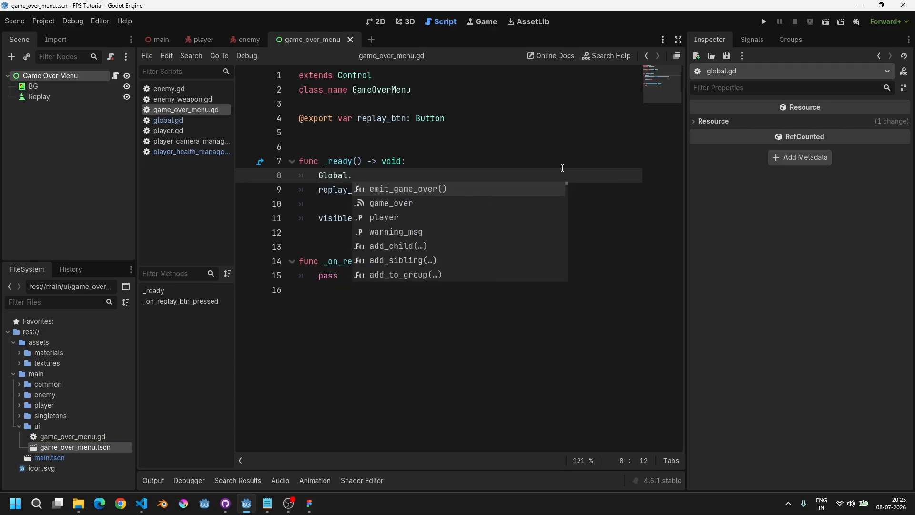
pyautogui.write('ga')
pyautogui.press('Return')
pyautogui.write('.con')
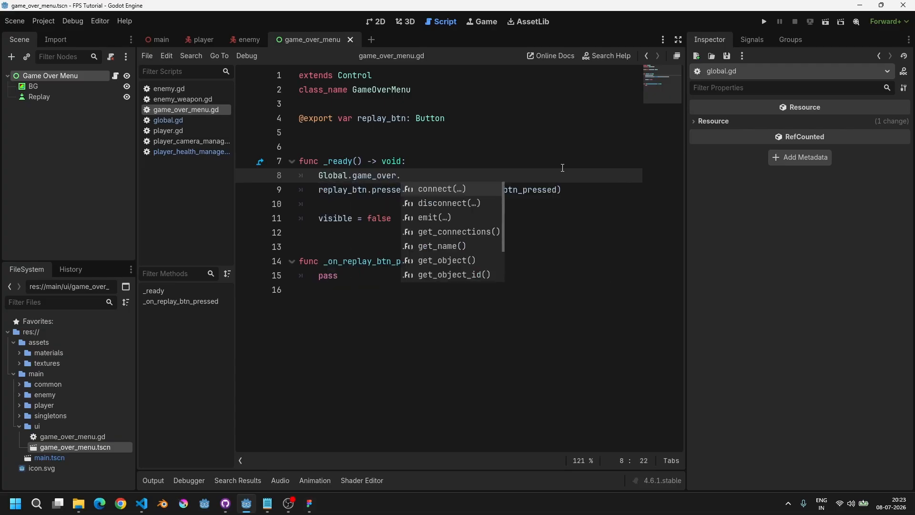
pyautogui.press('Return')
pyautogui.write('_on_game_')
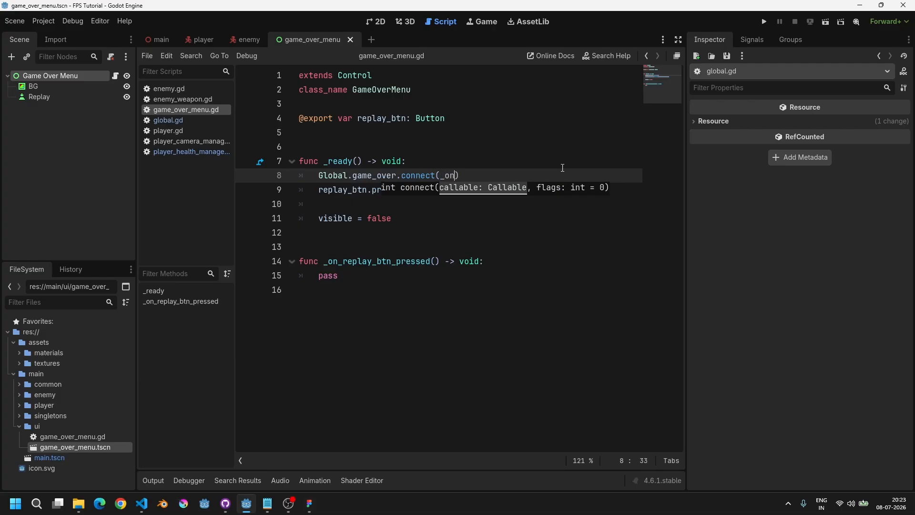
pyautogui.write('over')
pyautogui.hotkey('ctrl', 'shift', 'Left')
pyautogui.hotkey('ctrl', 'c')
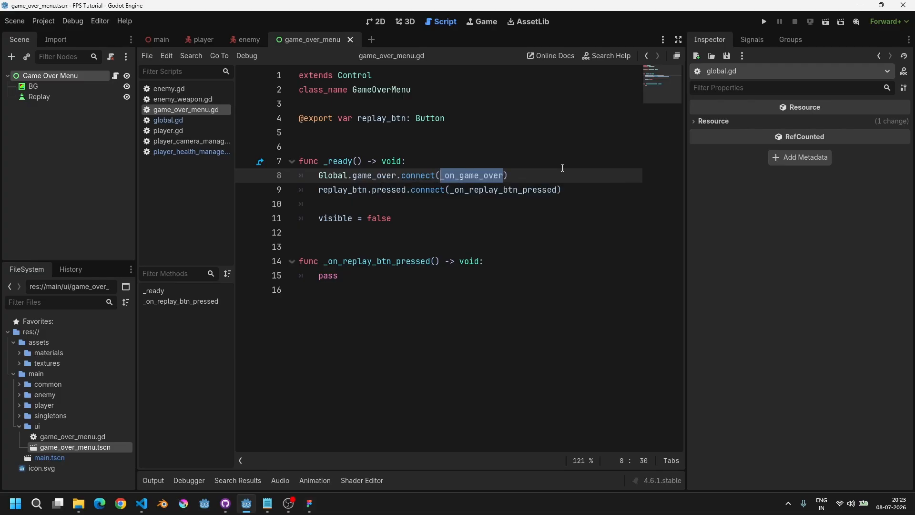
# Step: Add a new func _on_game_over() -> void: with pass above the _on_replay_btn_pressed function
pyautogui.hotkey('ctrl', 'End')
pyautogui.press('Return')
pyautogui.press('Return')
pyautogui.write('func')
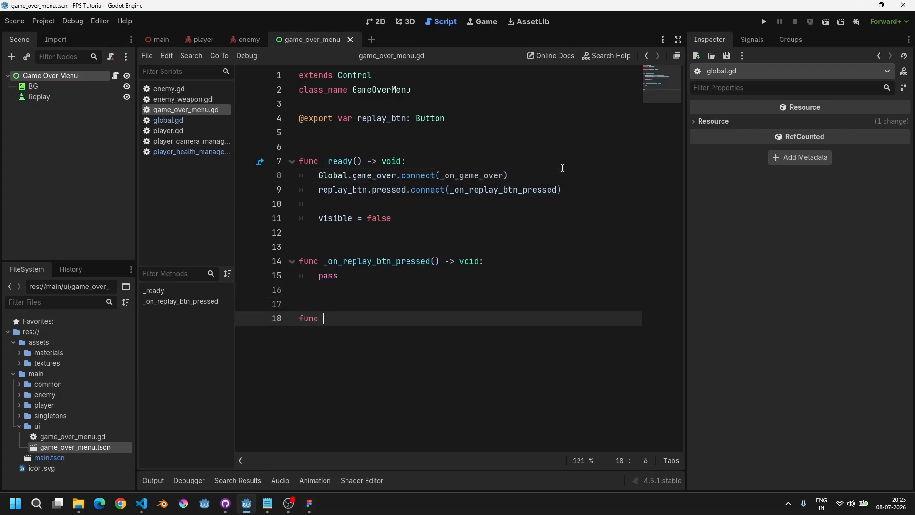
pyautogui.press('BackSpace')
pyautogui.press('BackSpace')
pyautogui.press('BackSpace')
pyautogui.press('BackSpace')
pyautogui.press('BackSpace')
pyautogui.press('BackSpace')
pyautogui.press('Up')
pyautogui.press('Up')
pyautogui.press('Up')
pyautogui.press('Up')
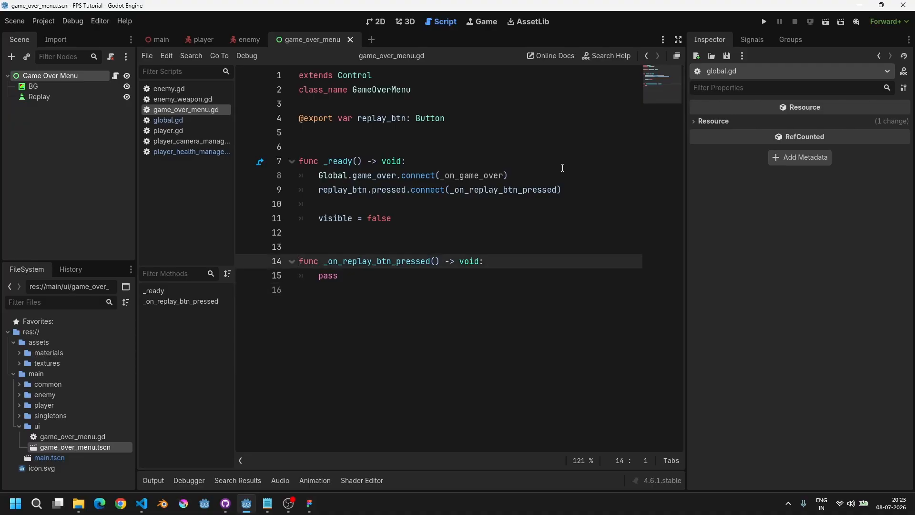
pyautogui.press('Return')
pyautogui.press('Return')
pyautogui.press('Up')
pyautogui.press('Return')
pyautogui.hotkey('ctrl', 'v')
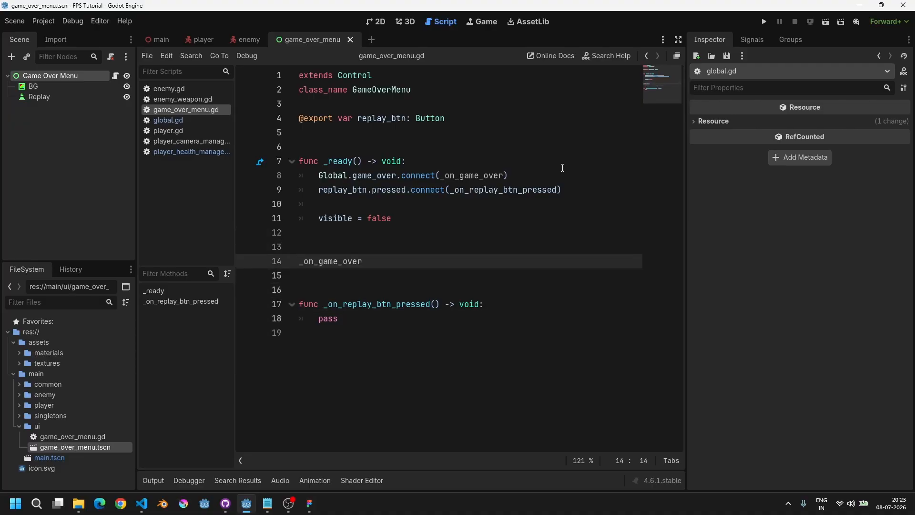
pyautogui.press('Home')
pyautogui.write('func _on_game_over() -> void:')
pyautogui.press('Return')
pyautogui.write('pass')
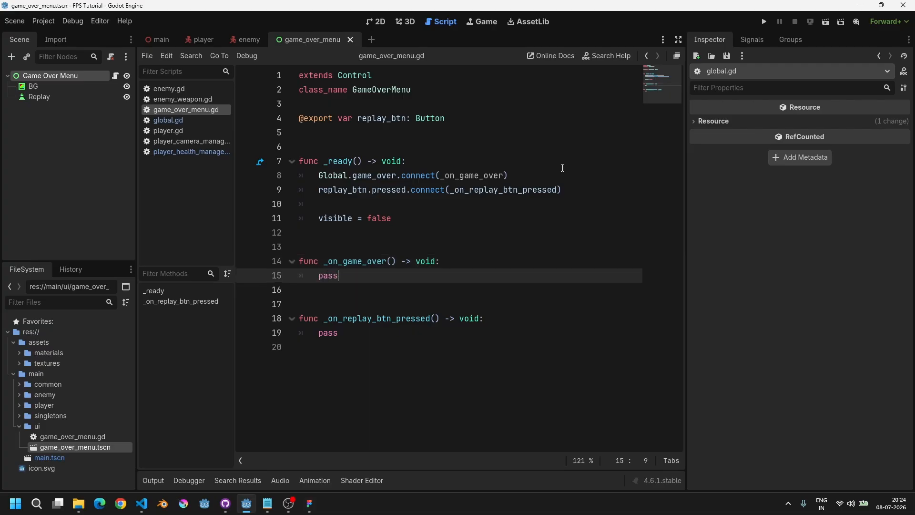
# Step: Replace pass with visible = true in _on_game_over and save the script
pyautogui.hotkey('shift', 'Home')
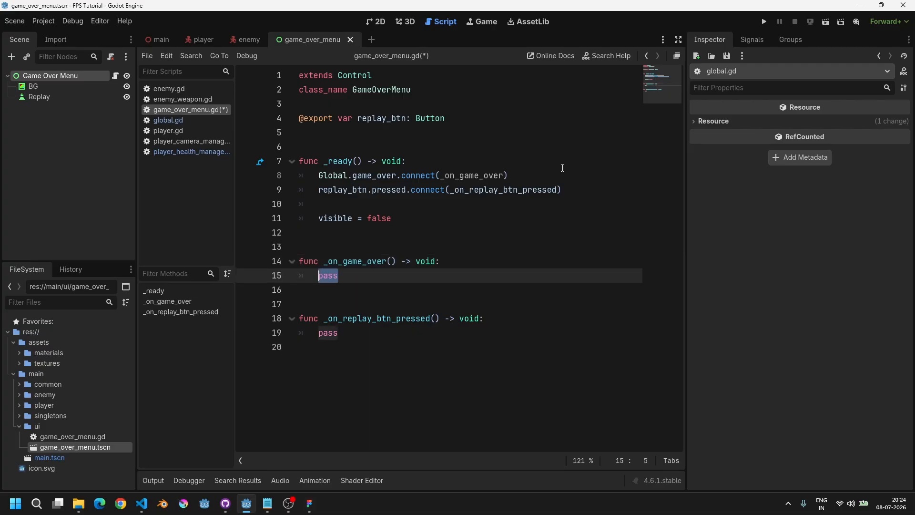
pyautogui.write('visible = tru')
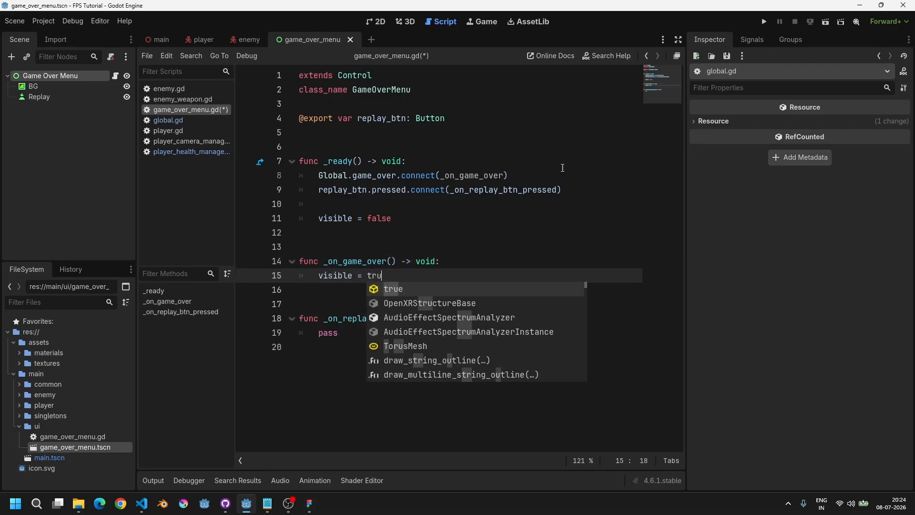
pyautogui.press('Return')
pyautogui.press('Home')
pyautogui.hotkey('ctrl', 's')
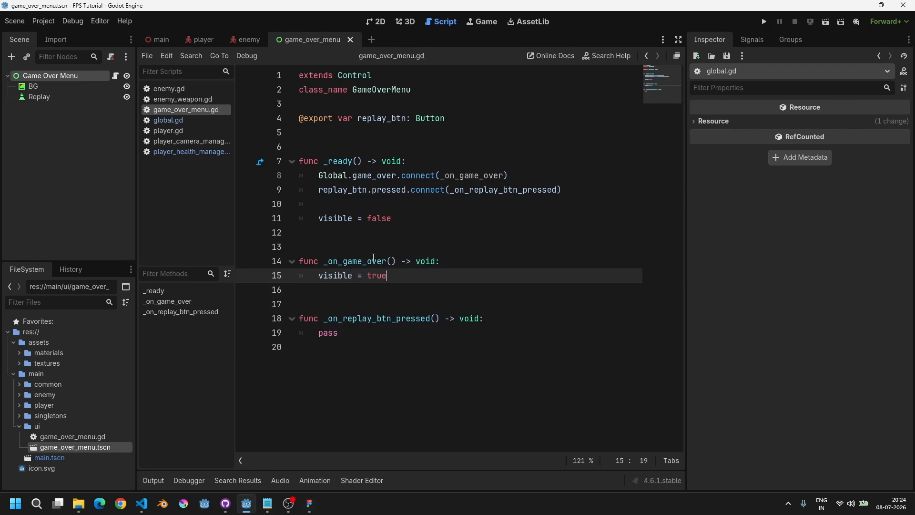
# Step: Run the game and walk into the enemy to test that the Game Over menu appears, then stop it
pyautogui.click(764, 21)
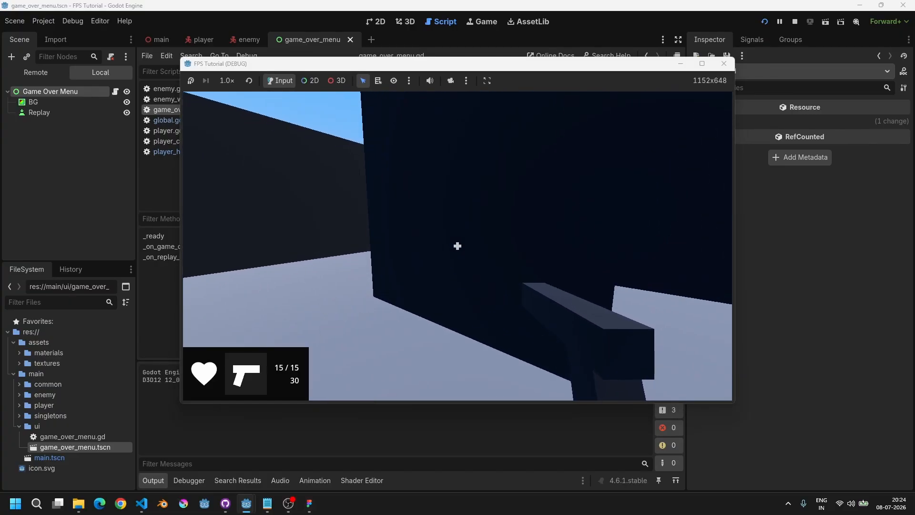
pyautogui.press('F8')
pyautogui.click(72, 87)
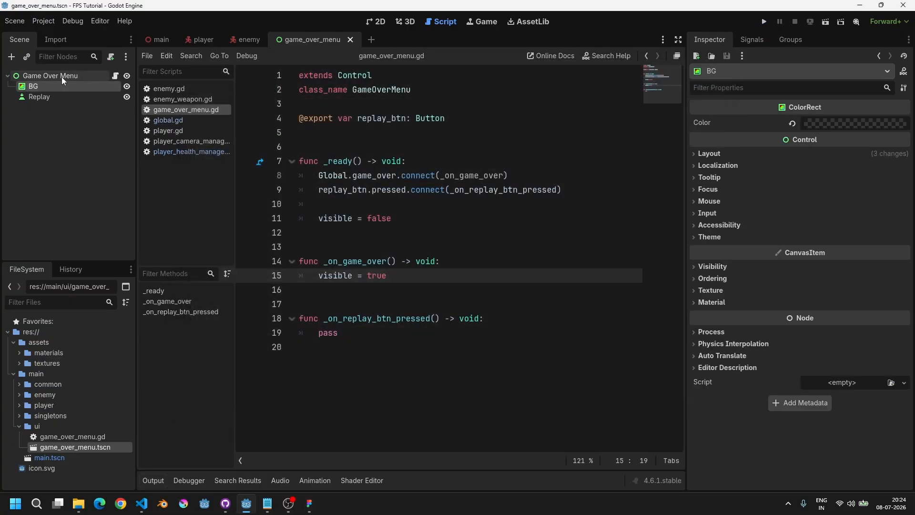
pyautogui.click(62, 76)
pyautogui.press('F5')
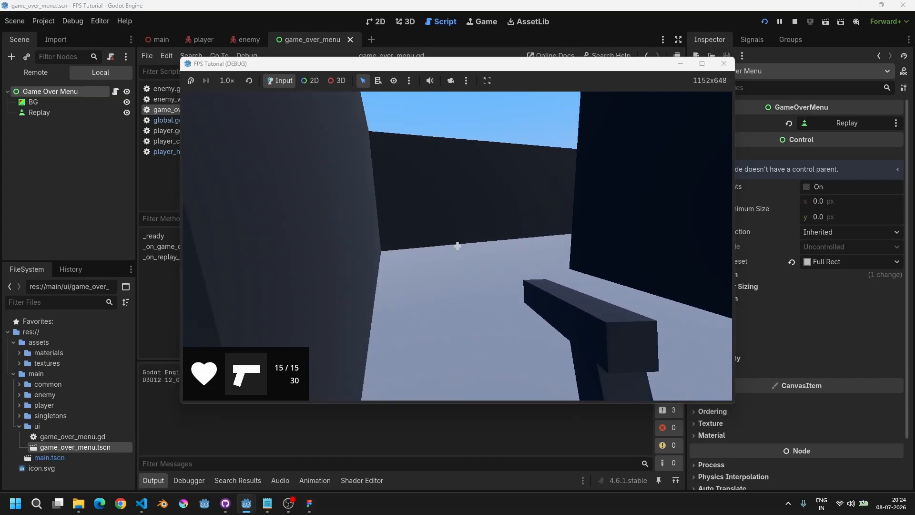
pyautogui.press('w')
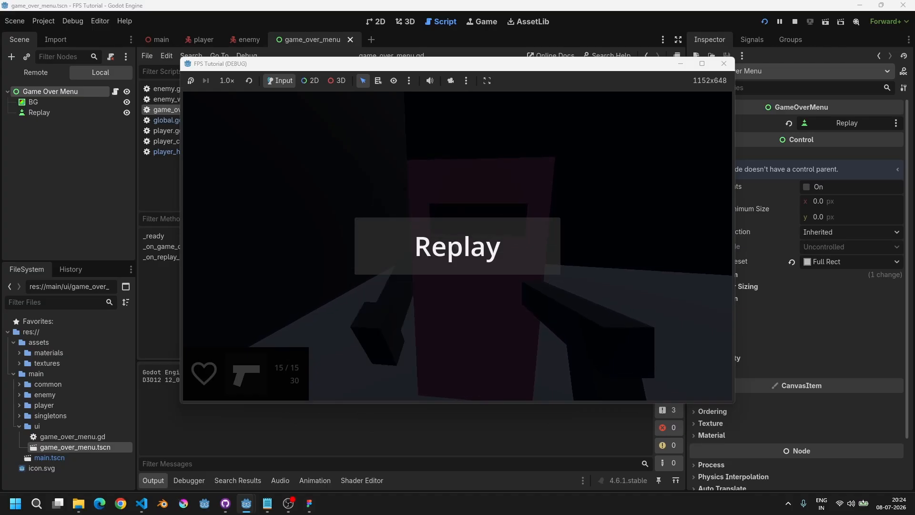
pyautogui.press('F8')
# Step: Add Input.mouse_mode = Input.MOUSE_MODE_VISIBLE as the first line of _on_game_over
pyautogui.click(463, 265)
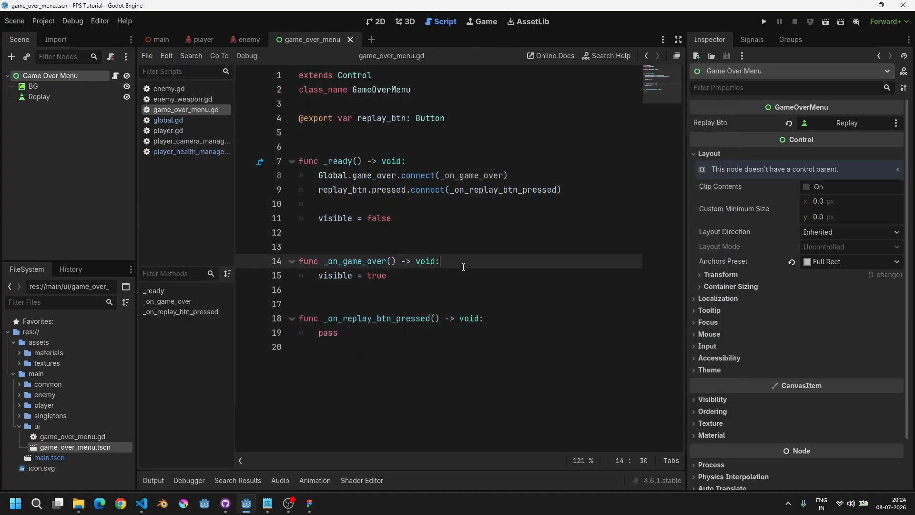
pyautogui.press('Return')
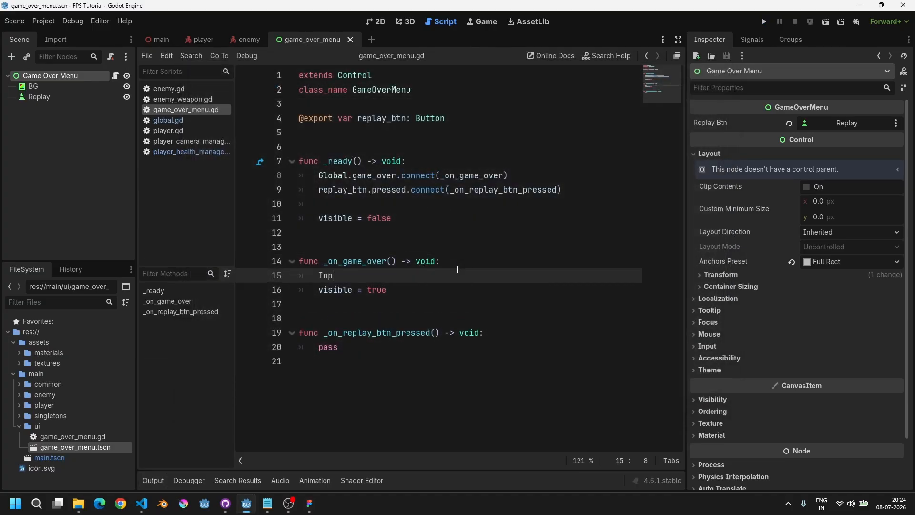
pyautogui.write('Input.mouse_mode = Input')
pyautogui.press('Down')
pyautogui.press('Down')
pyautogui.press('Down')
pyautogui.press('Down')
pyautogui.press('Down')
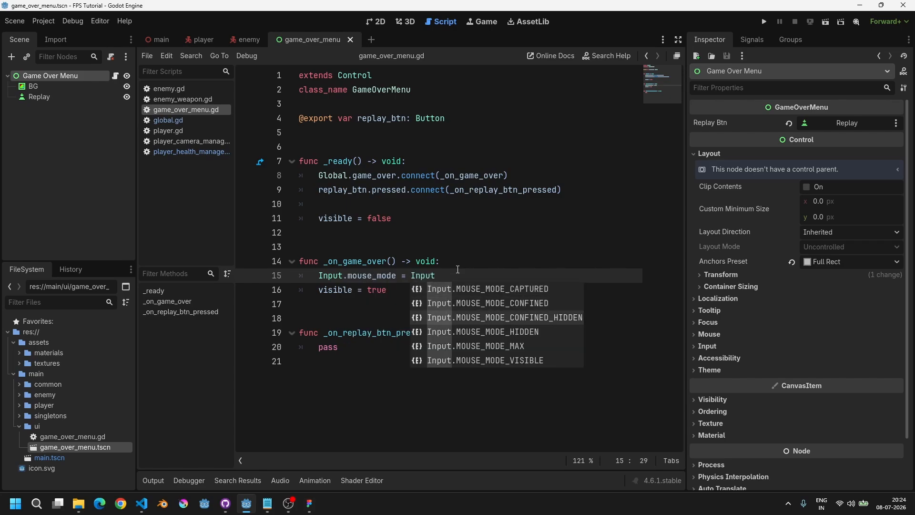
pyautogui.press('Return')
# Step: Search the project for Input.mouse_mode = and review how player.gd sets the mouse mode in _ready
pyautogui.hotkey('ctrl', 'Left')
pyautogui.hotkey('ctrl', 'Left')
pyautogui.hotkey('shift', 'Home')
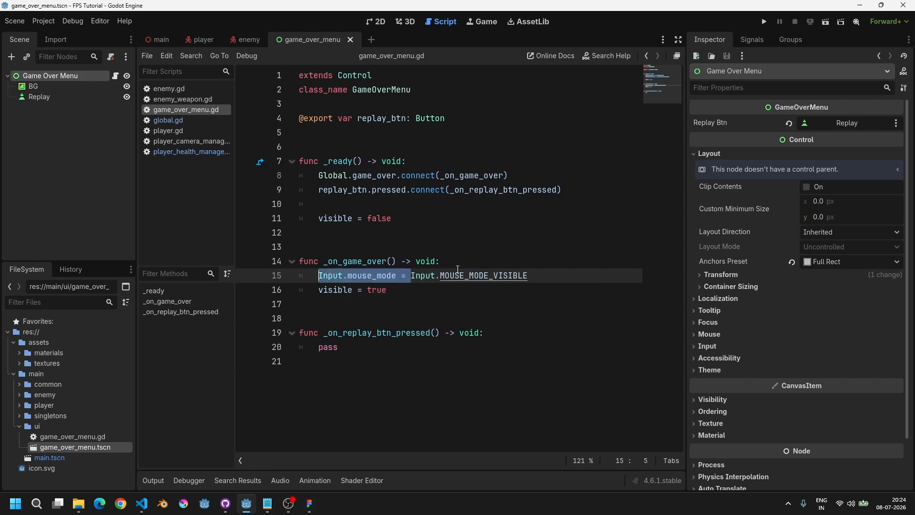
pyautogui.hotkey('ctrl', 'shift', 'f')
pyautogui.press('Return')
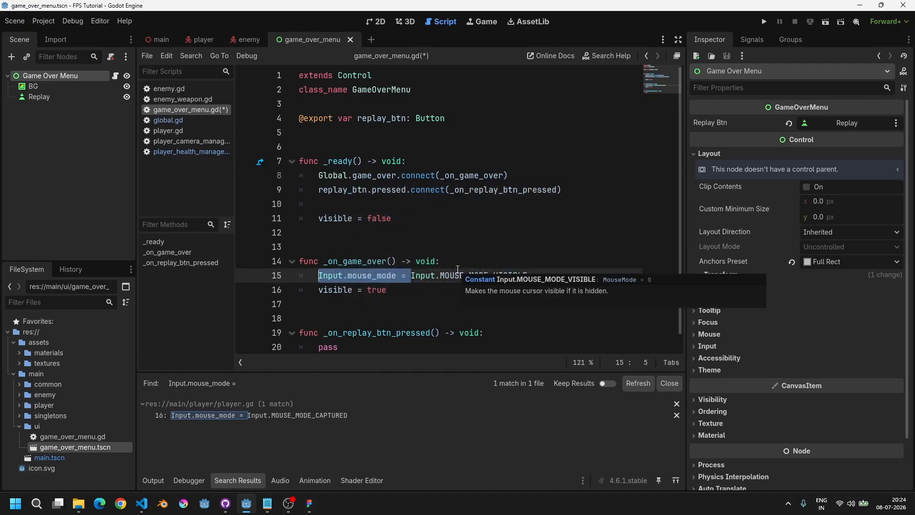
pyautogui.click(297, 420)
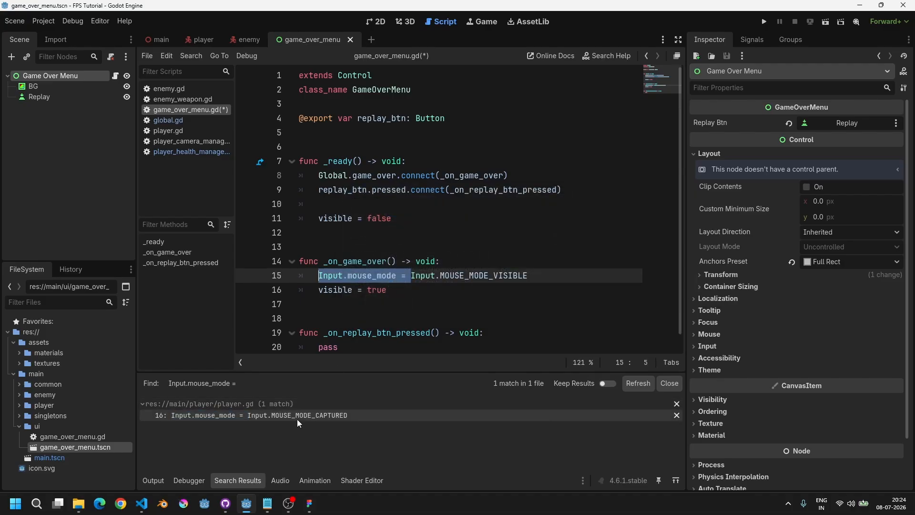
pyautogui.click(222, 480)
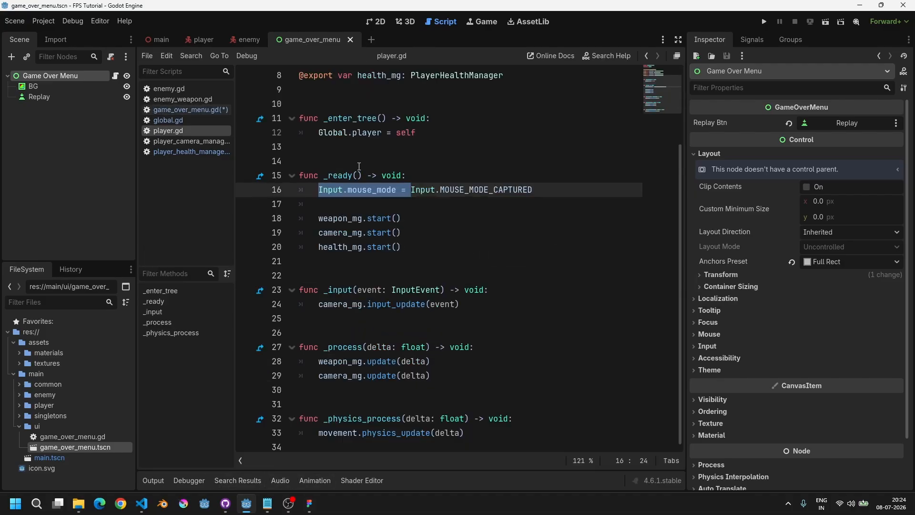
pyautogui.doubleClick(422, 193)
pyautogui.click(554, 190)
pyautogui.hotkey('shift', 'Home')
pyautogui.hotkey('shift', 'Home')
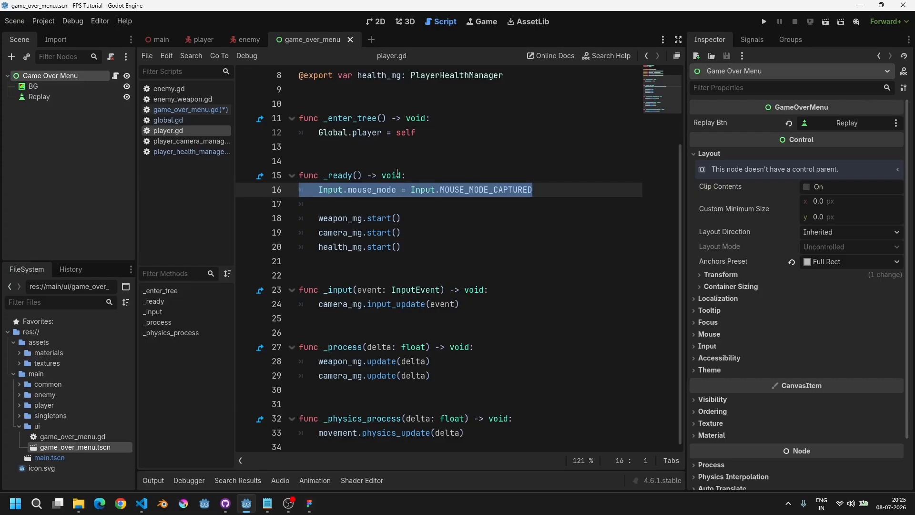
pyautogui.doubleClick(446, 191)
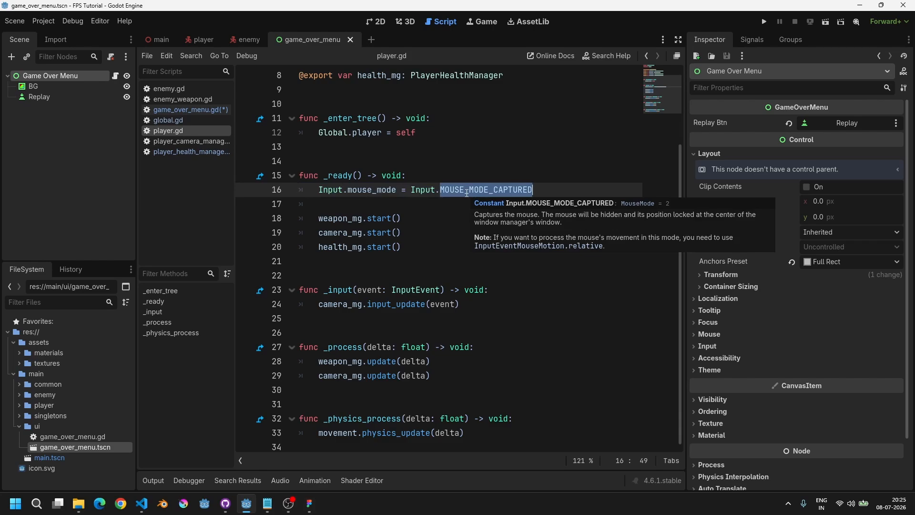
# Step: Run the game again, walk into the enemy to test the Game Over menu, and close the game window
pyautogui.click(189, 109)
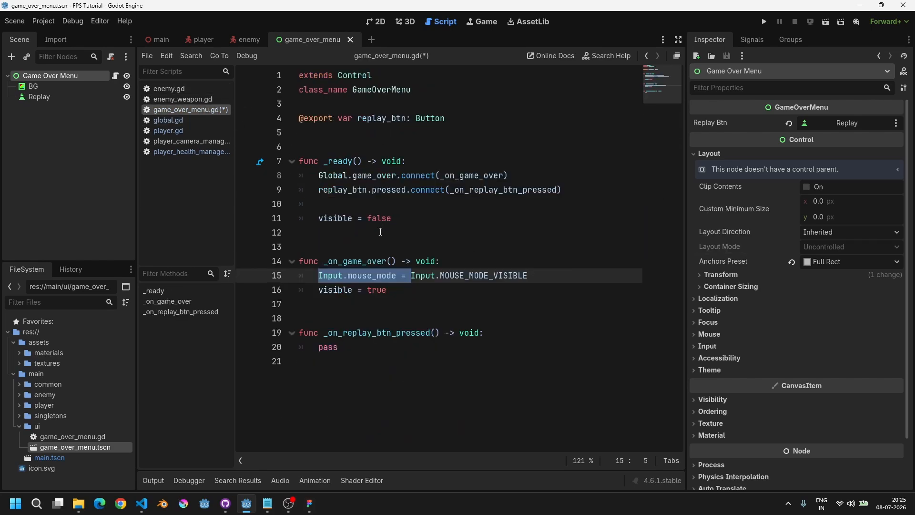
pyautogui.tripleClick(501, 275)
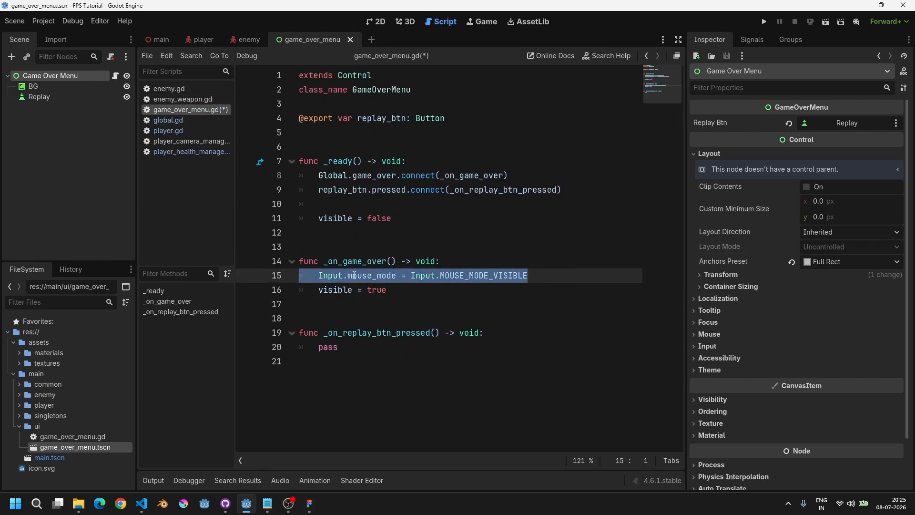
pyautogui.doubleClick(377, 276)
pyautogui.press('F5')
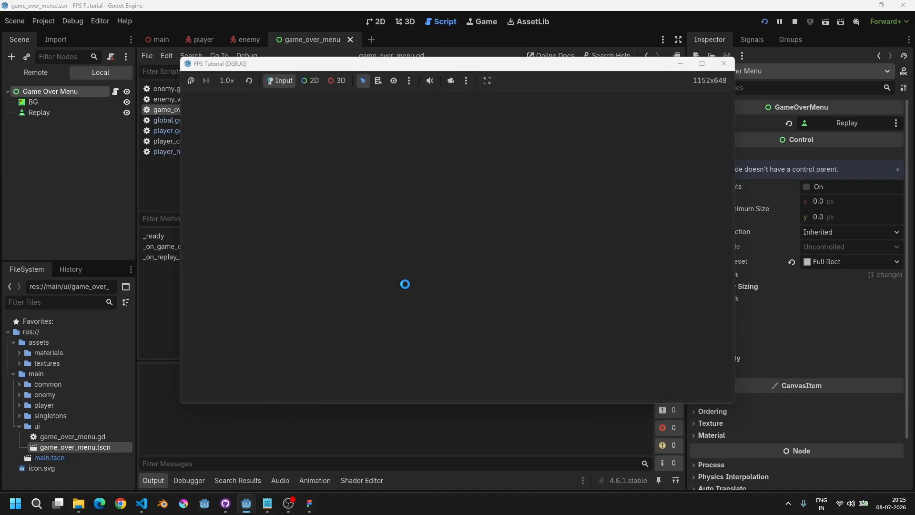
pyautogui.press('w')
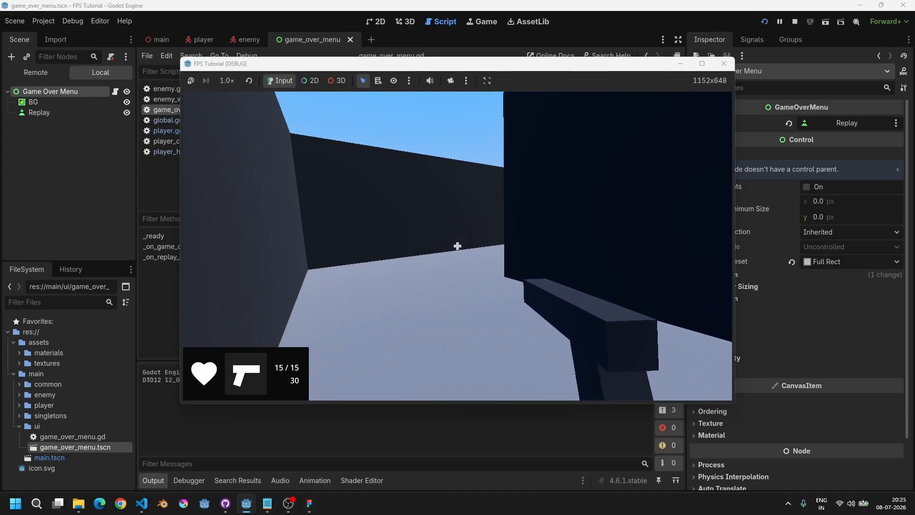
pyautogui.press('w')
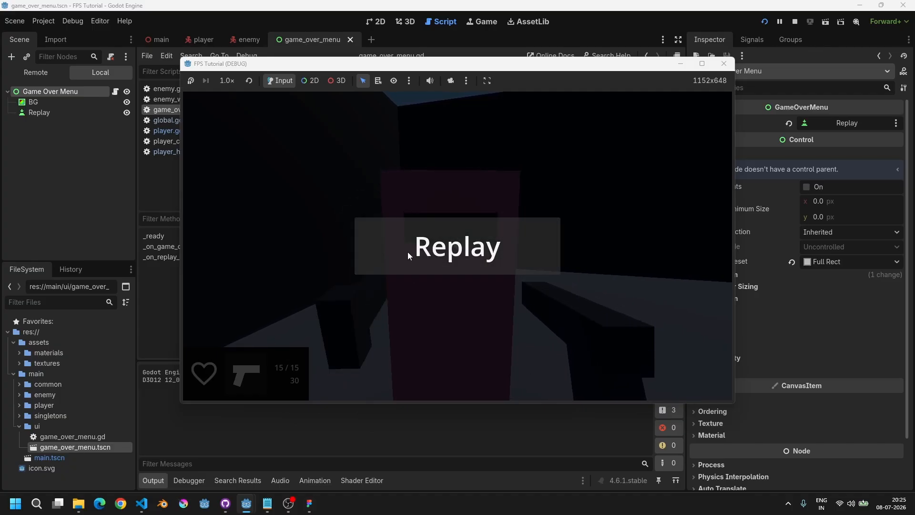
pyautogui.click(724, 64)
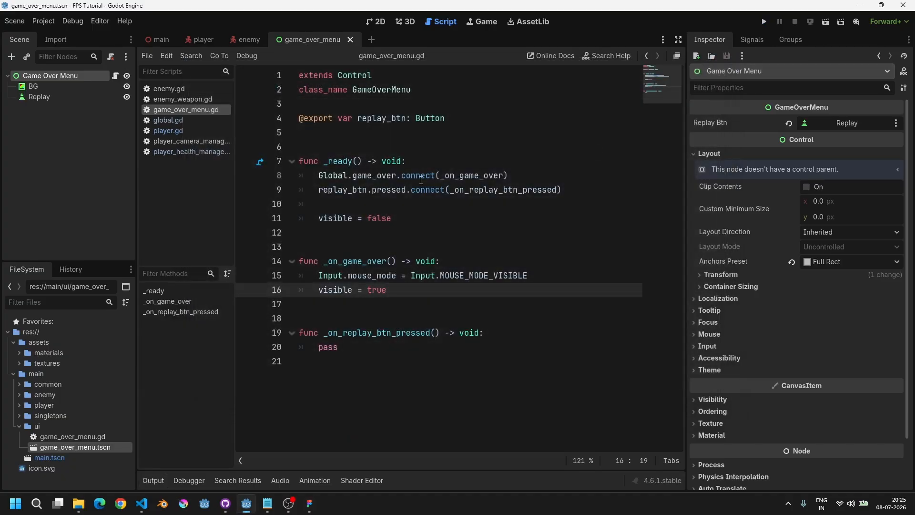
# Step: Change DEFAULT_HEALTH in player_health_manager.gd to 50 and save the script
pyautogui.doubleClick(342, 348)
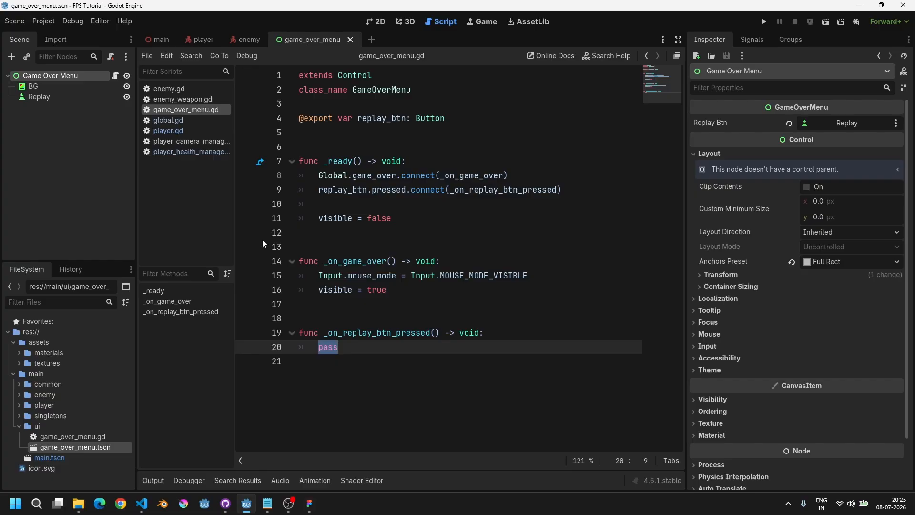
pyautogui.click(181, 128)
pyautogui.click(186, 152)
pyautogui.scroll(5, 371, 173)
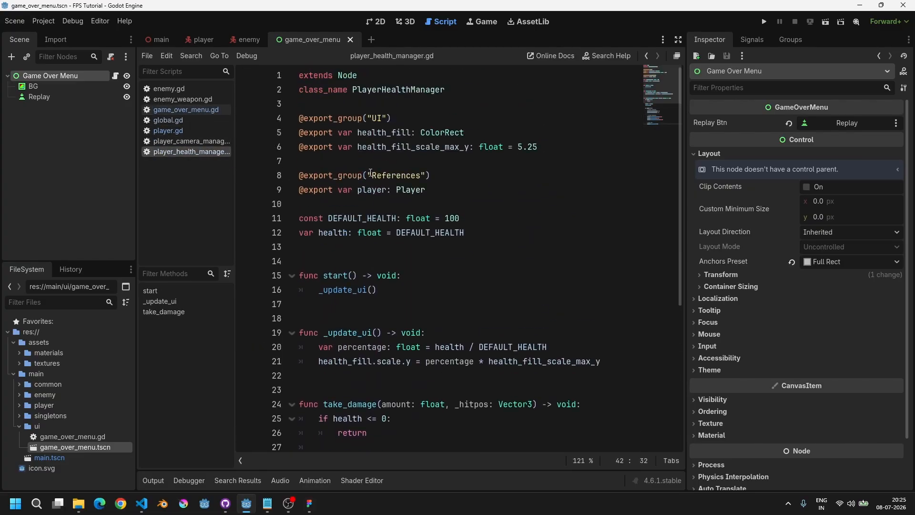
pyautogui.doubleClick(447, 220)
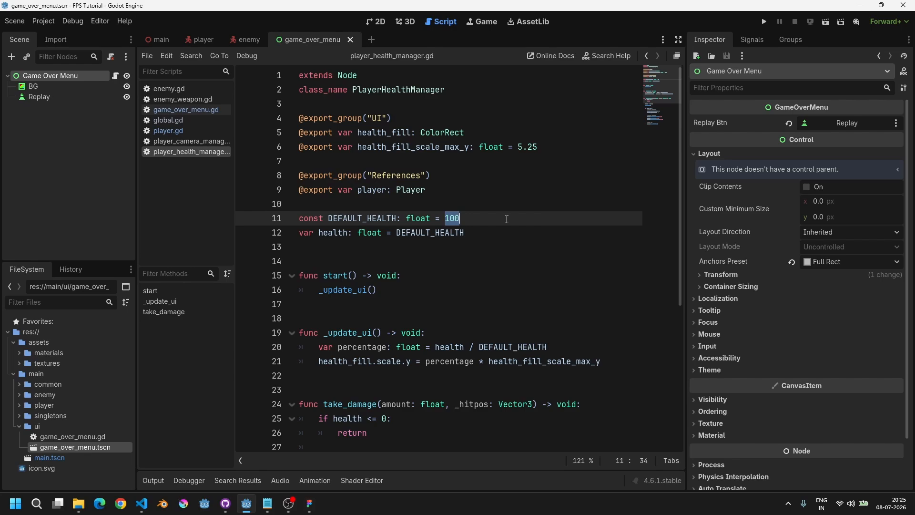
pyautogui.write('50')
pyautogui.press('Return')
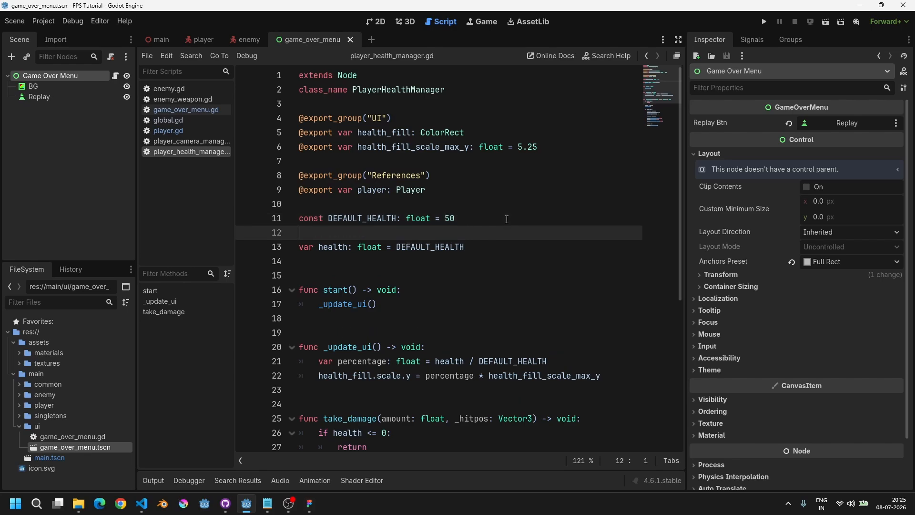
pyautogui.press('Delete')
pyautogui.hotkey('ctrl', 's')
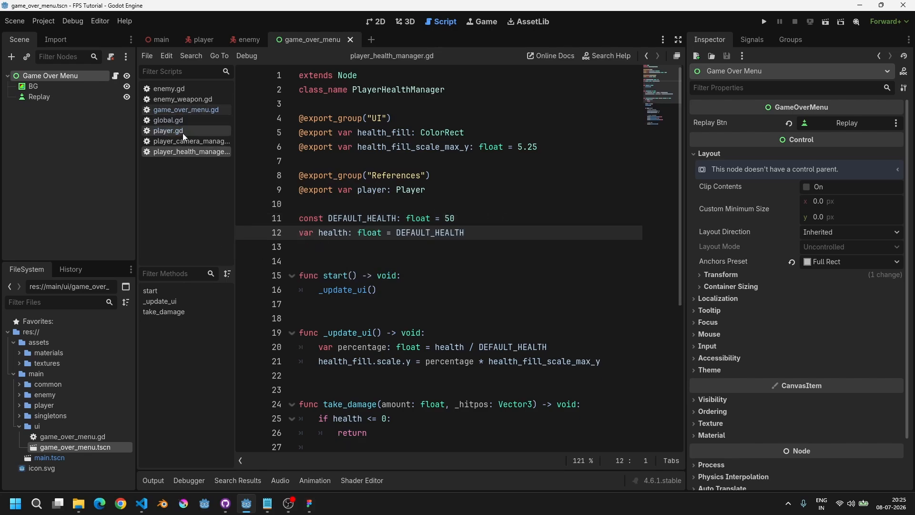
# Step: Replace pass in _on_replay_btn_pressed with get_tree().reload_current_scene() in game_over_menu.gd and save
pyautogui.click(189, 109)
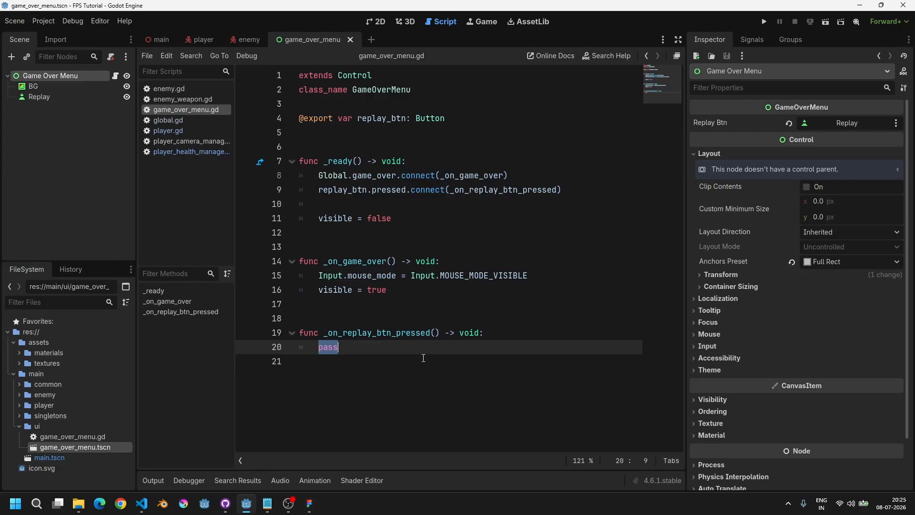
pyautogui.write('get_')
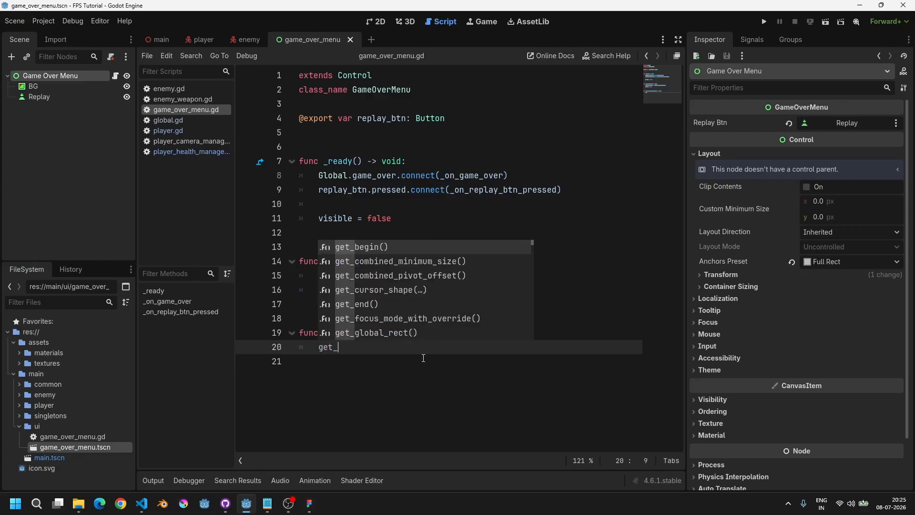
pyautogui.write('tre')
pyautogui.press('Return')
pyautogui.write('.rela')
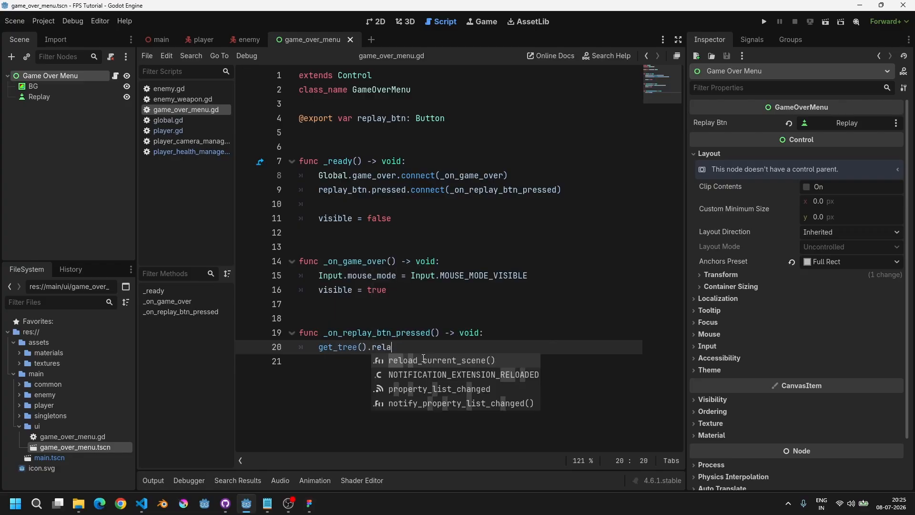
pyautogui.press('Return')
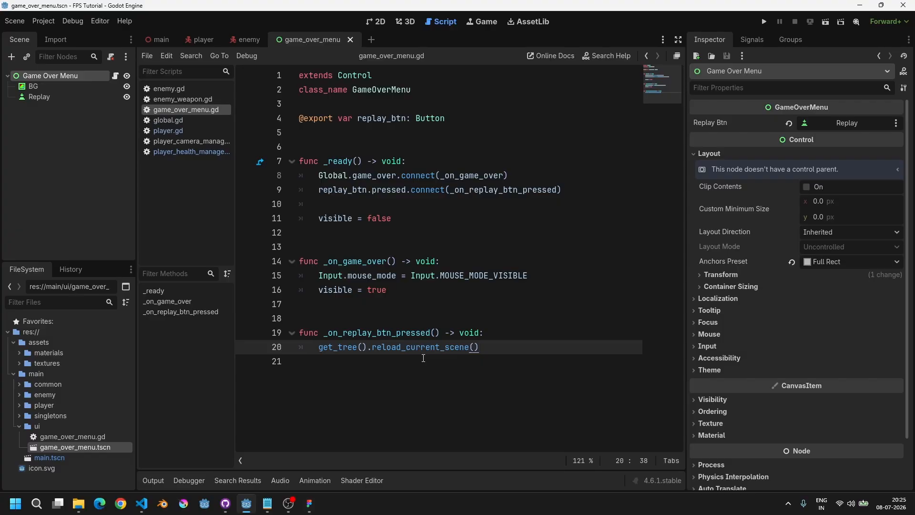
pyautogui.press('Up')
pyautogui.press('Down')
pyautogui.moveTo(318, 278); pyautogui.dragTo(226, 278)
pyautogui.doubleClick(464, 280)
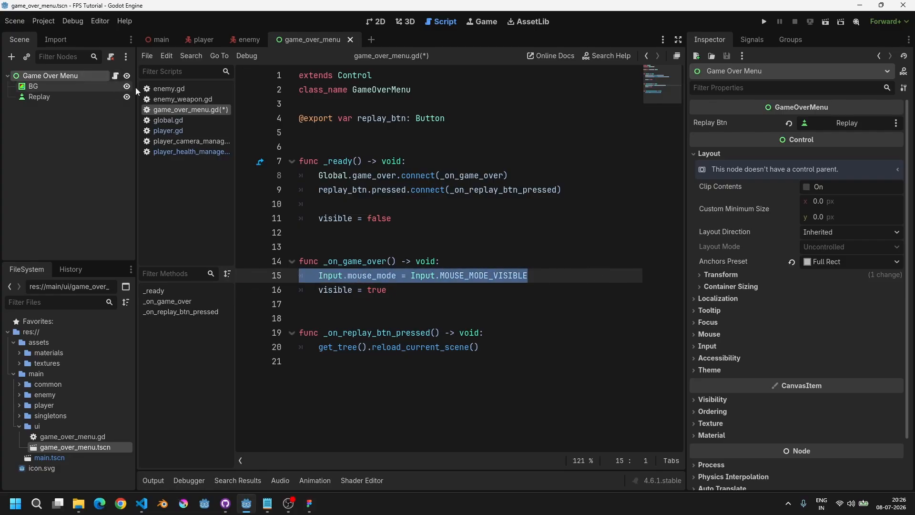
pyautogui.hotkey('ctrl', 's')
# Step: Review the mouse mode line in player.gd, the health constant, and the new replay line
pyautogui.click(155, 133)
pyautogui.moveTo(319, 191); pyautogui.dragTo(533, 190)
pyautogui.doubleClick(504, 191)
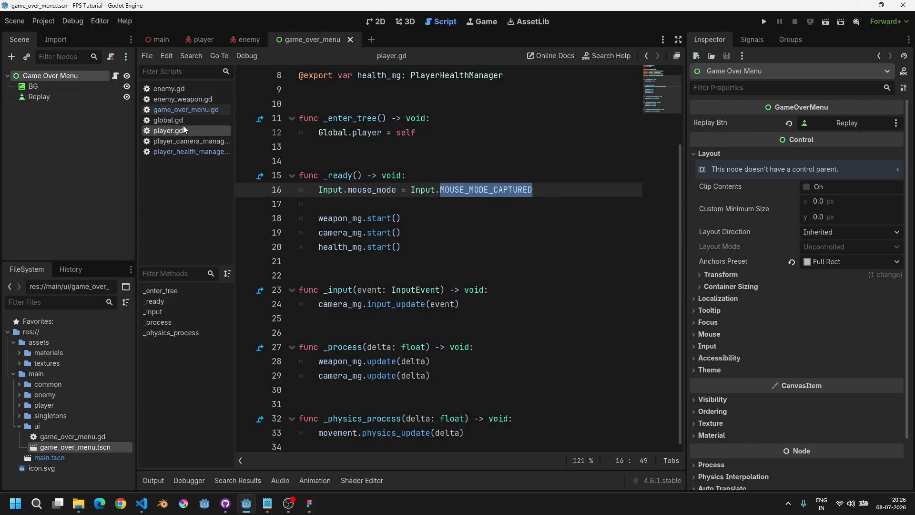
pyautogui.click(207, 153)
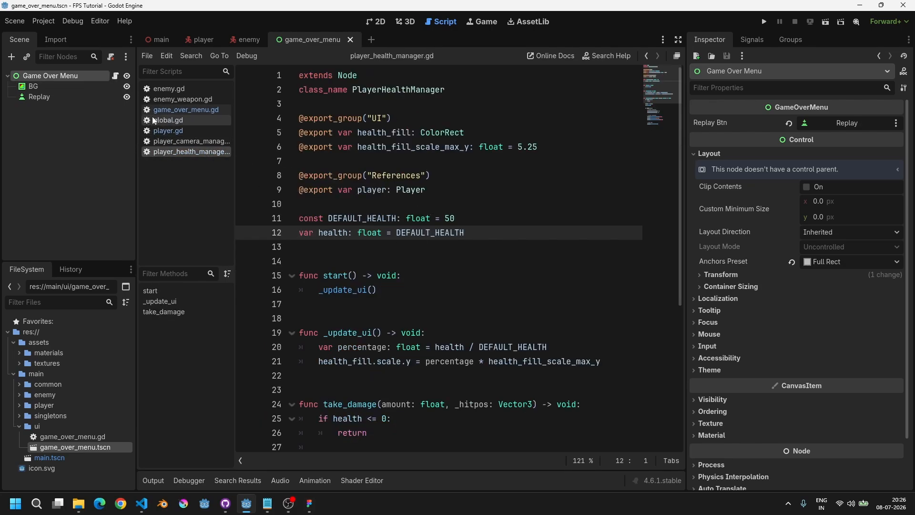
pyautogui.click(186, 109)
pyautogui.moveTo(326, 347); pyautogui.dragTo(471, 347)
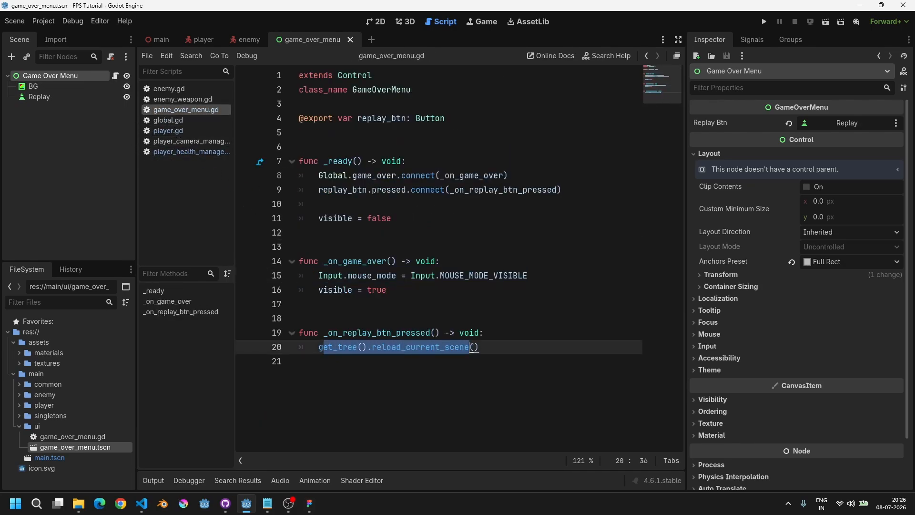
# Step: Run the game, walk into the enemy, use Replay to restart twice, then stop the game
pyautogui.press('F5')
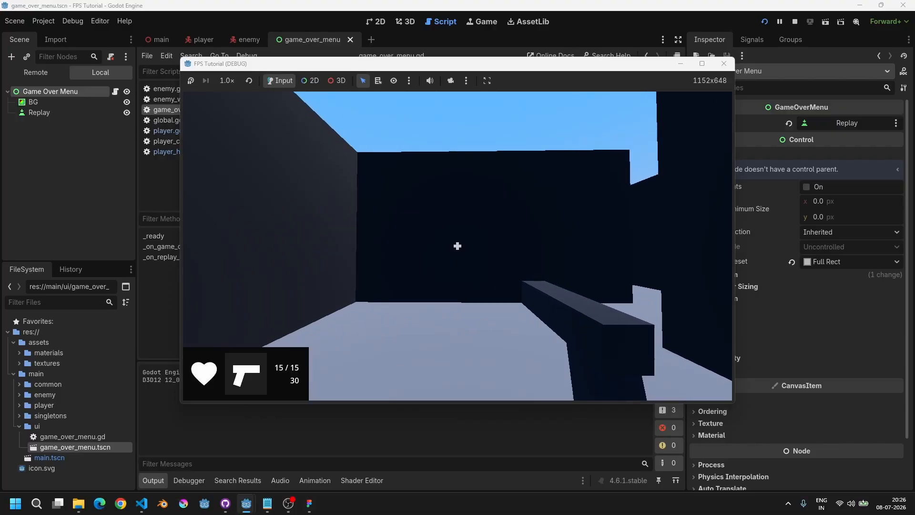
pyautogui.press('w')
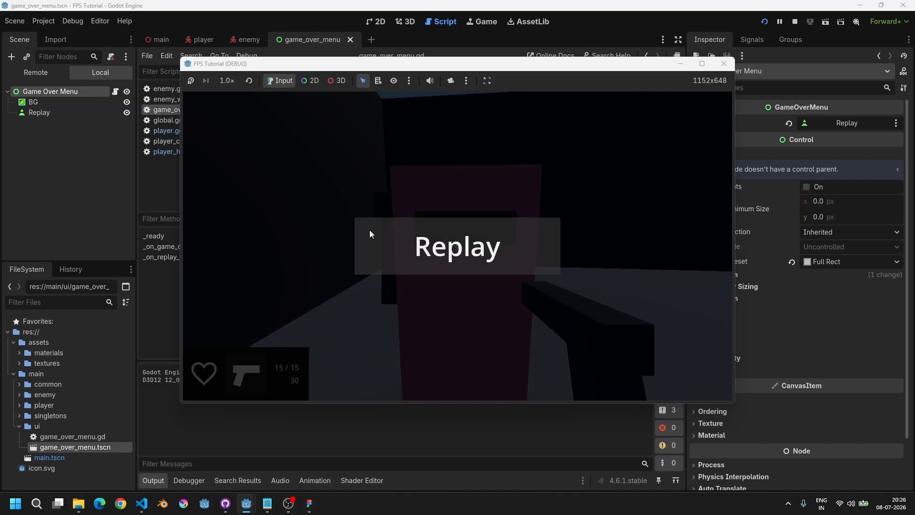
pyautogui.click(504, 245)
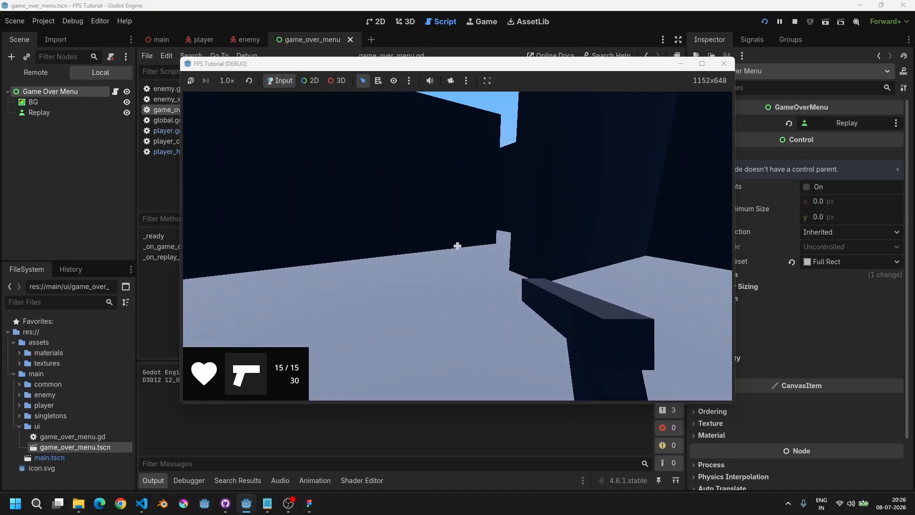
pyautogui.press('w')
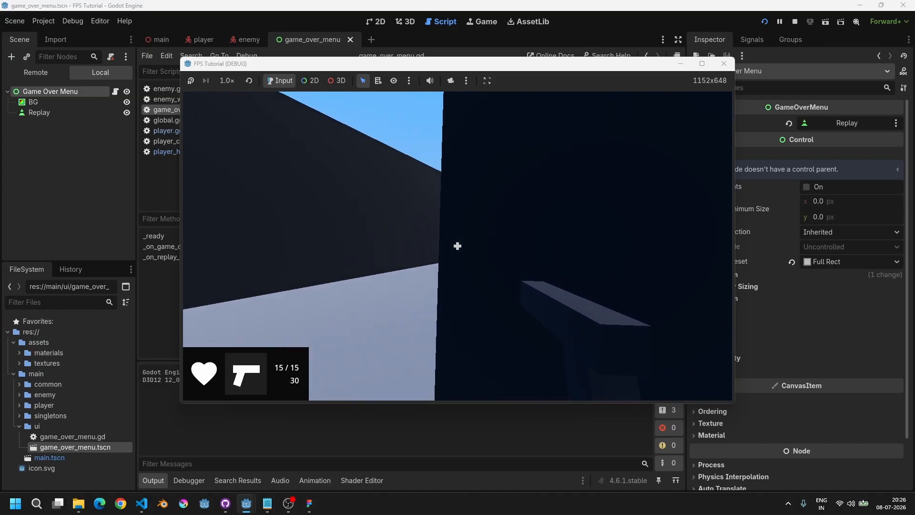
pyautogui.press('w')
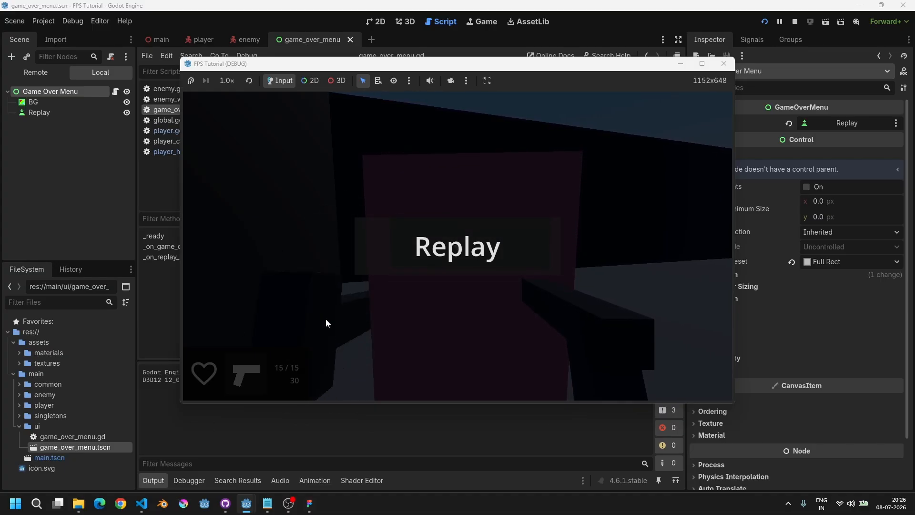
pyautogui.click(428, 259)
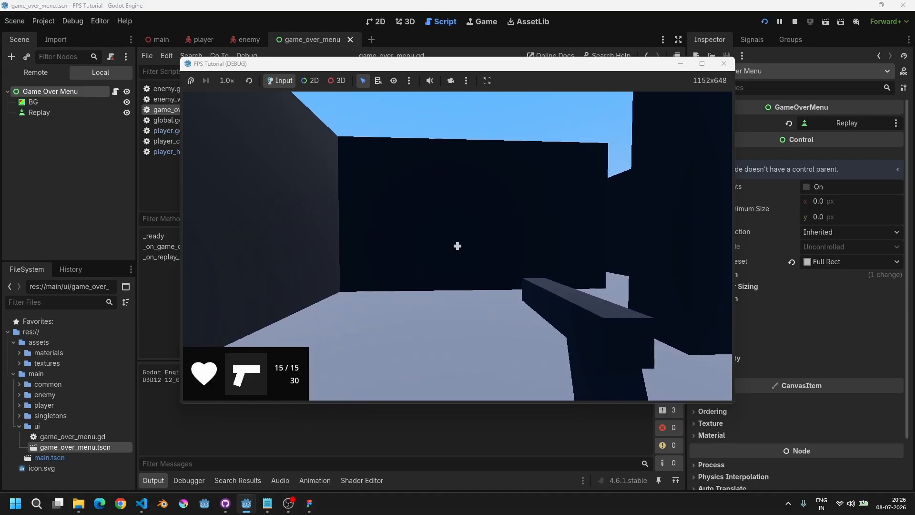
pyautogui.press('F8')
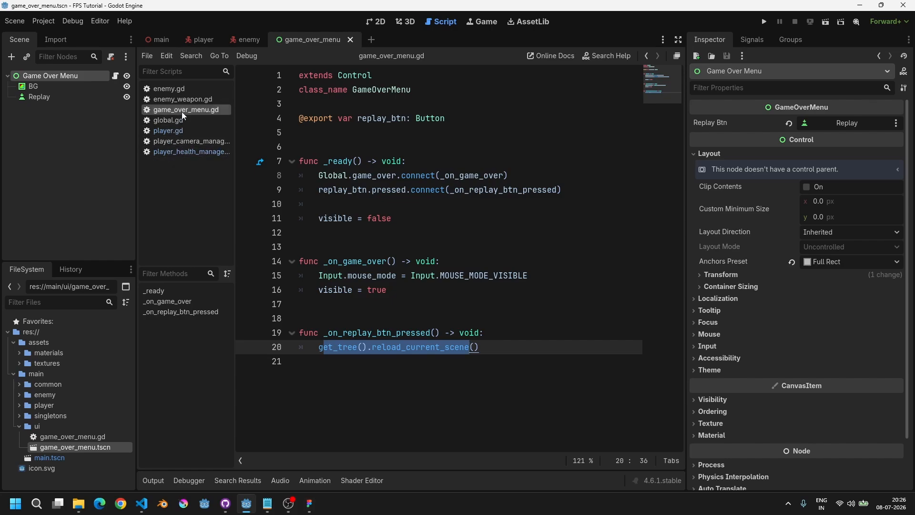
# Step: In enemy.gd's _ready, add Global.game_over.connect(_on_game_over) as the first line
pyautogui.click(183, 89)
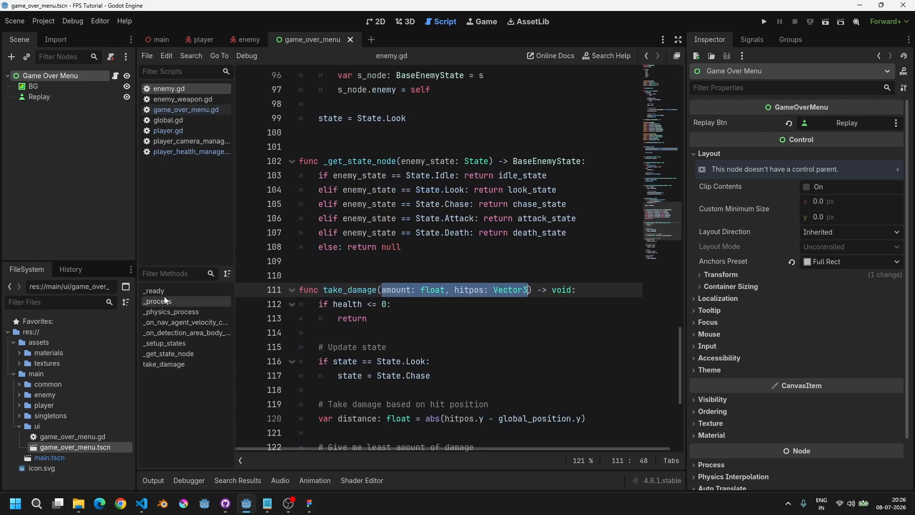
pyautogui.click(180, 290)
pyautogui.click(422, 278)
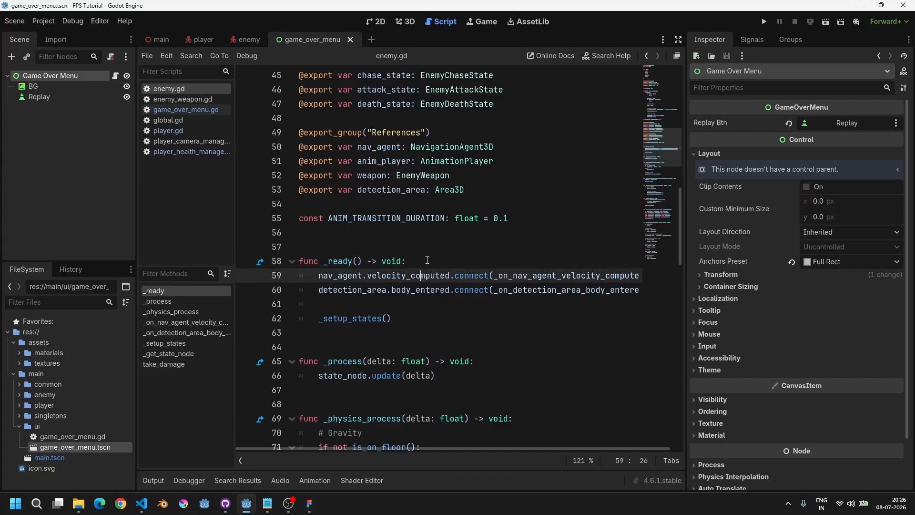
pyautogui.click(428, 260)
pyautogui.press('Return')
pyautogui.write('Global.')
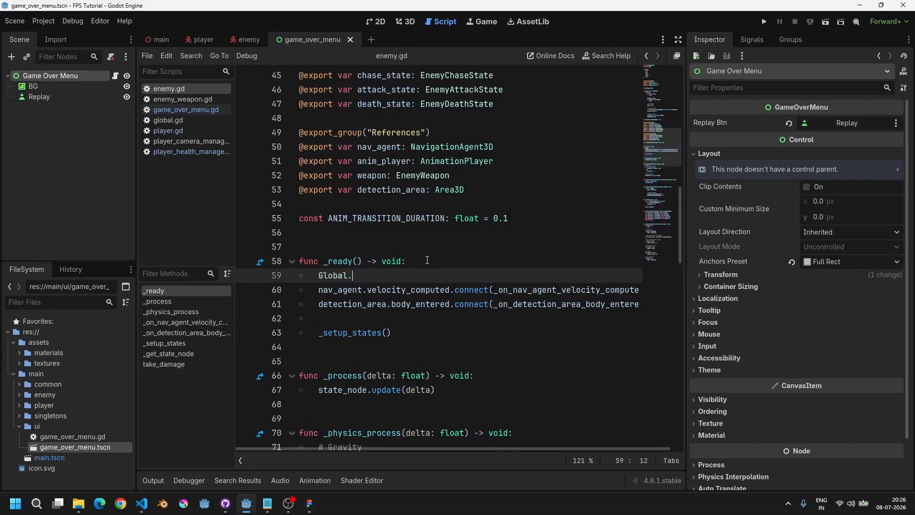
pyautogui.write('game_over.con')
pyautogui.press('Return')
pyautogui.write('_on')
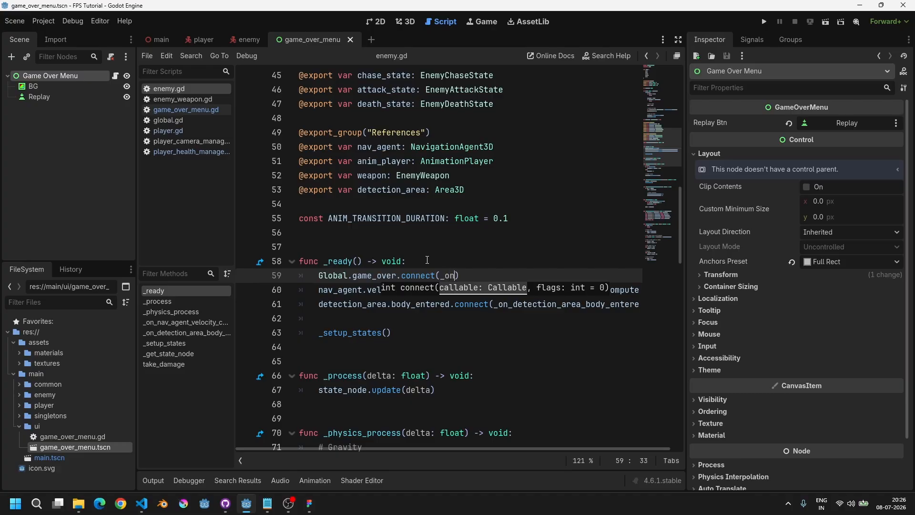
pyautogui.write('_game_over')
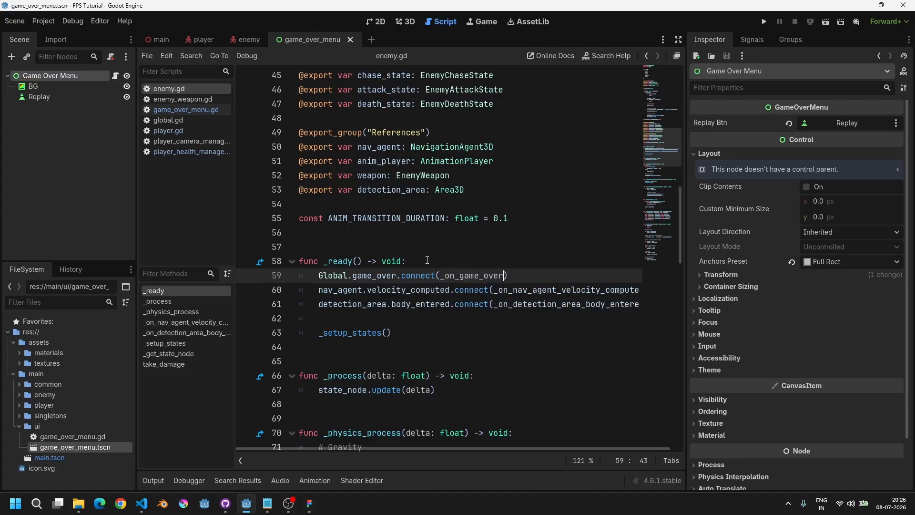
# Step: Add an _on_game_over function at the end of enemy.gd that sets state = State.Look, and save
pyautogui.hotkey('ctrl', 'shift', 'Left')
pyautogui.hotkey('ctrl', 'c')
pyautogui.hotkey('ctrl', 'End')
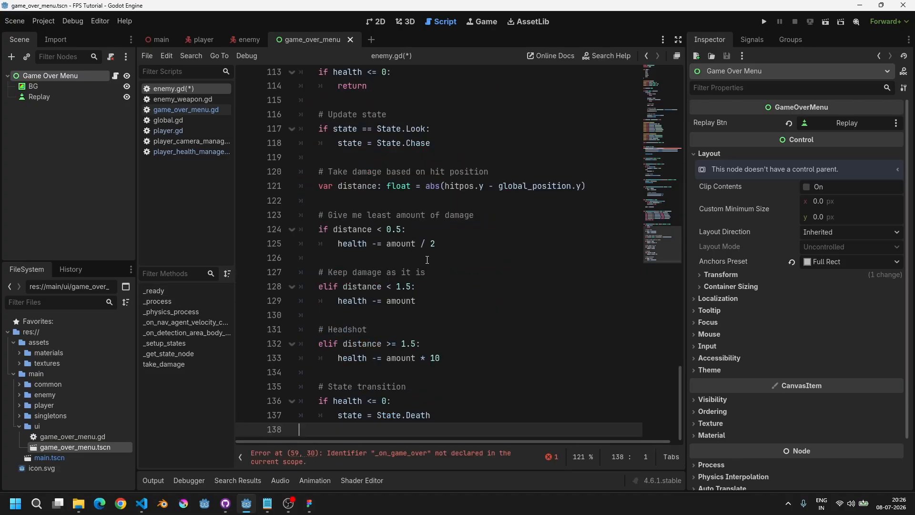
pyautogui.write('func')
pyautogui.hotkey('ctrl', 'v')
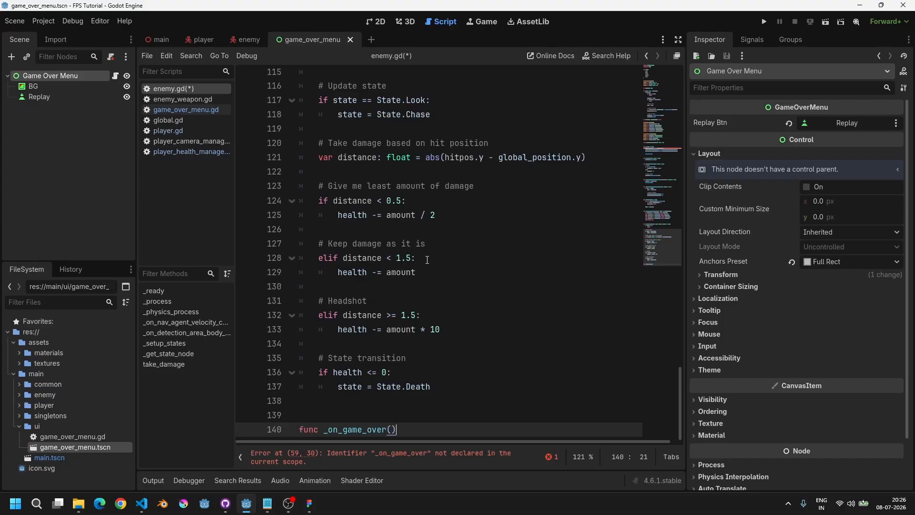
pyautogui.press('Return')
pyautogui.write('s')
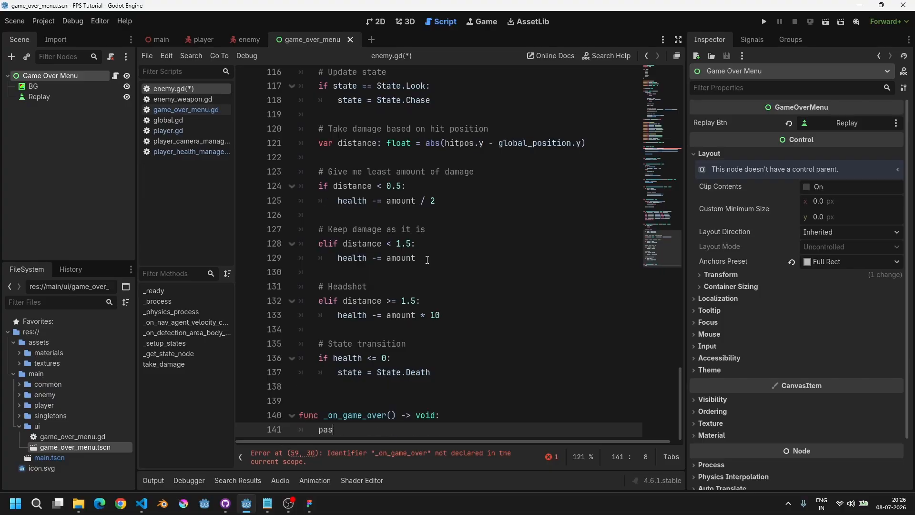
pyautogui.write('tate = ')
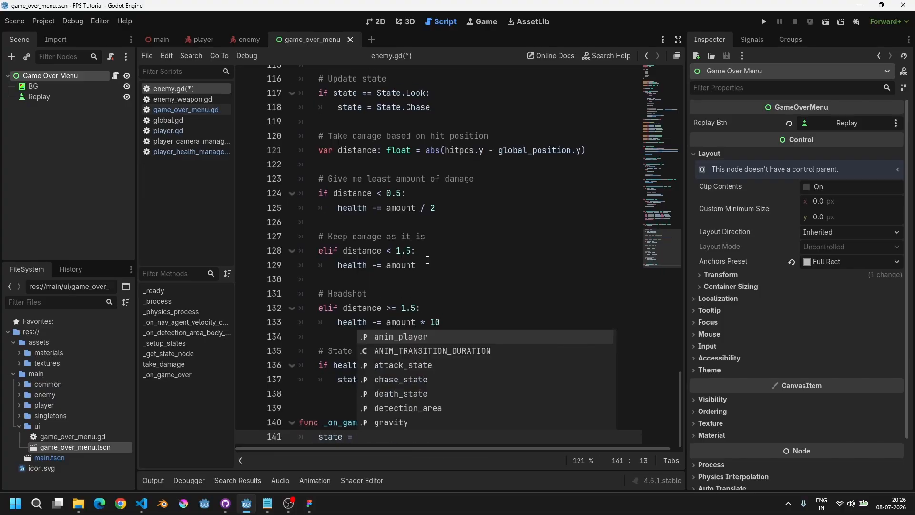
pyautogui.write('State.Look')
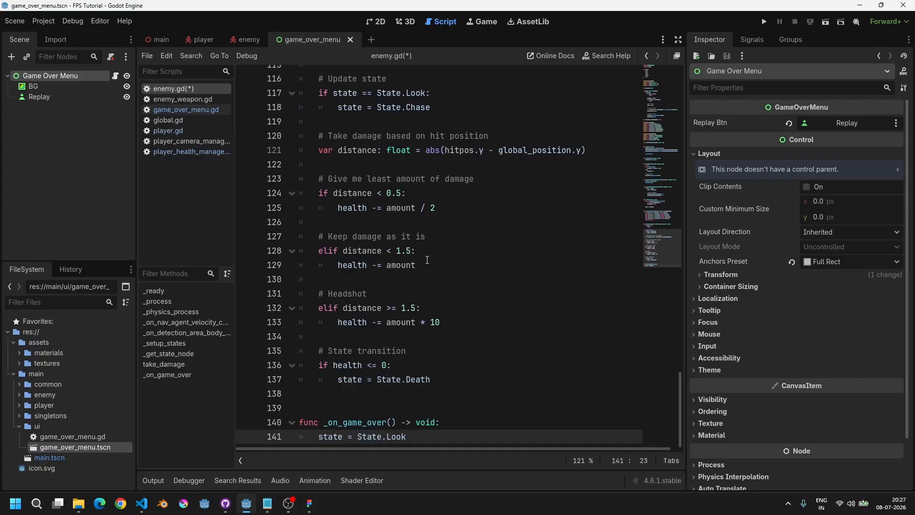
pyautogui.hotkey('ctrl', 's')
pyautogui.moveTo(317, 440); pyautogui.dragTo(413, 439)
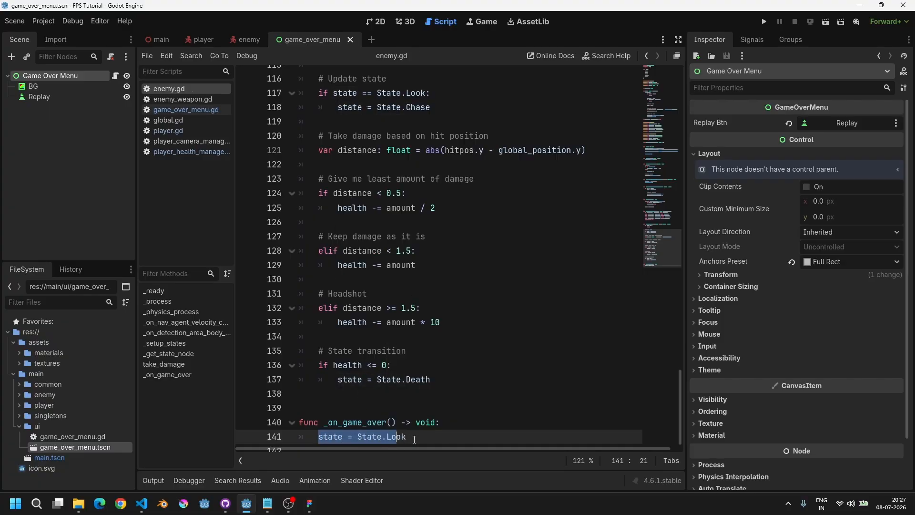
pyautogui.click(414, 439)
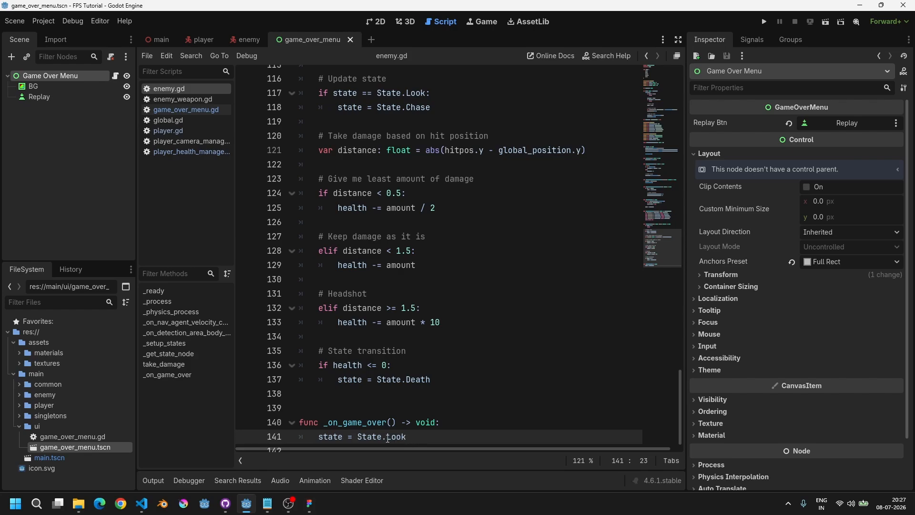
pyautogui.moveTo(319, 439); pyautogui.dragTo(405, 437)
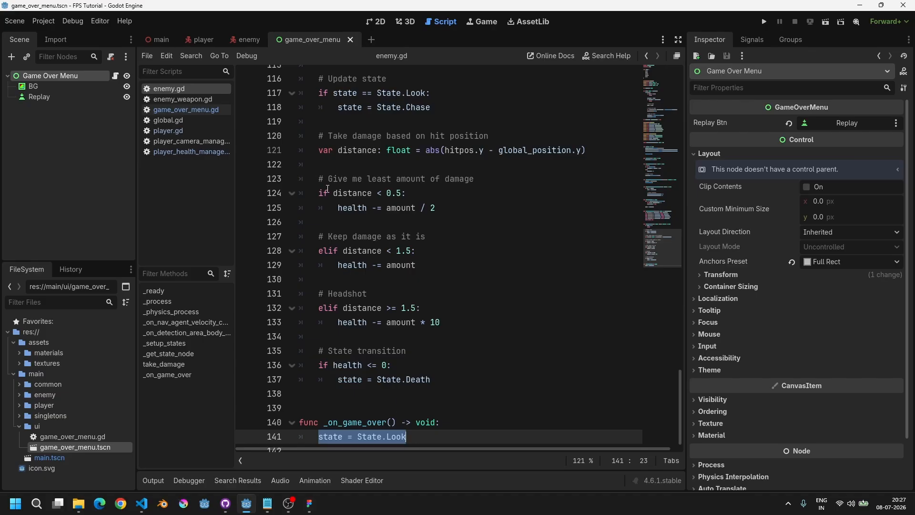
pyautogui.scroll(3, 360, 216)
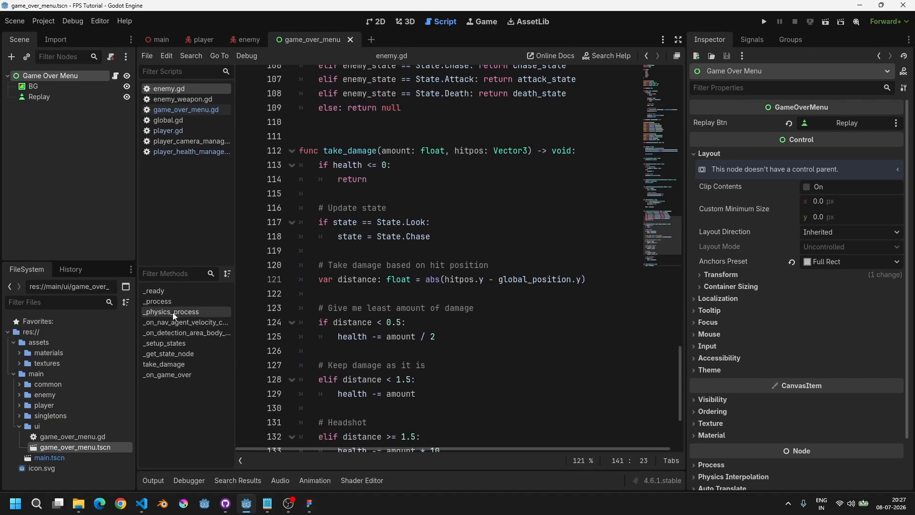
# Step: Review the _on_detection_area_body_entered function in enemy.gd
pyautogui.click(183, 333)
pyautogui.moveTo(338, 332); pyautogui.dragTo(440, 322)
pyautogui.moveTo(519, 349); pyautogui.dragTo(299, 261)
pyautogui.click(511, 341)
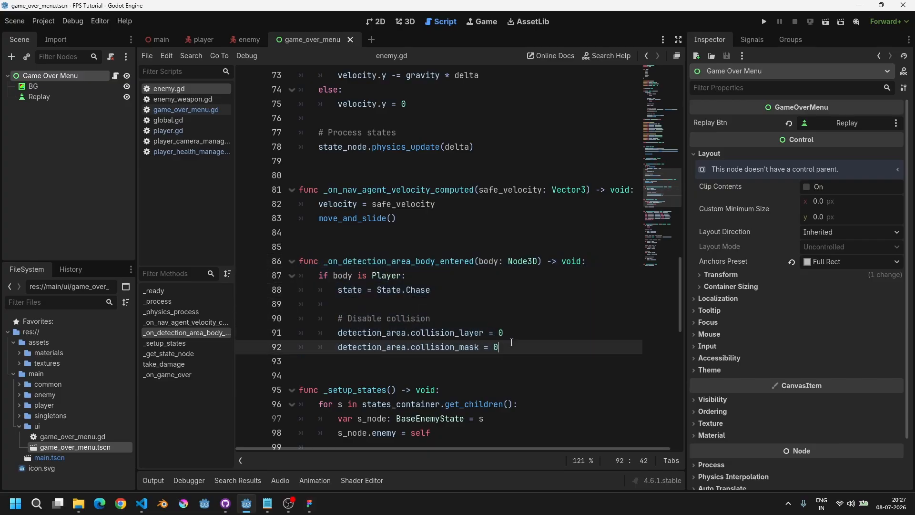
# Step: Run the game, walk into the enemy, use Replay after dying, then stop the game
pyautogui.press('F5')
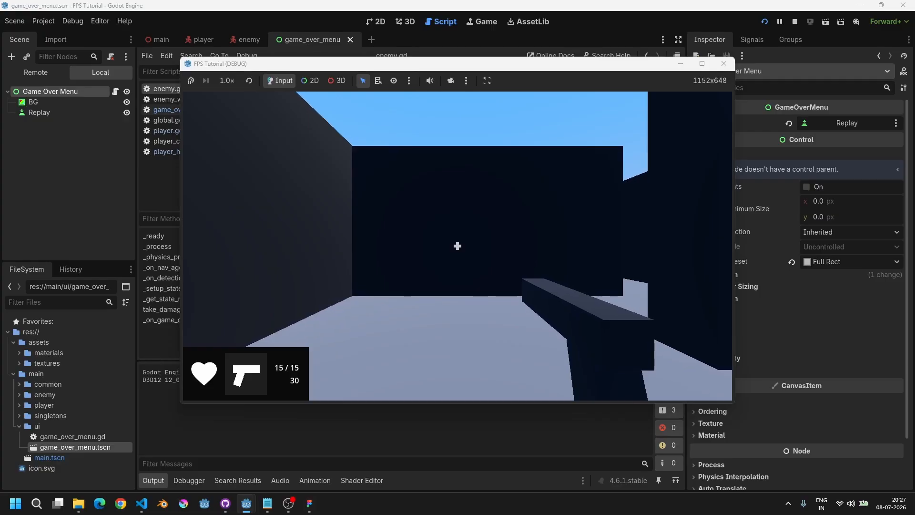
pyautogui.press('w')
pyautogui.press('w')
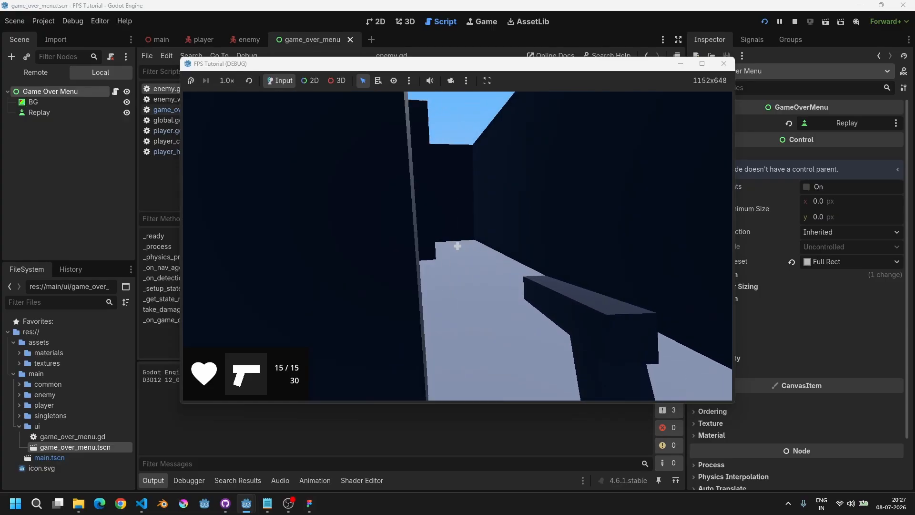
pyautogui.press('w')
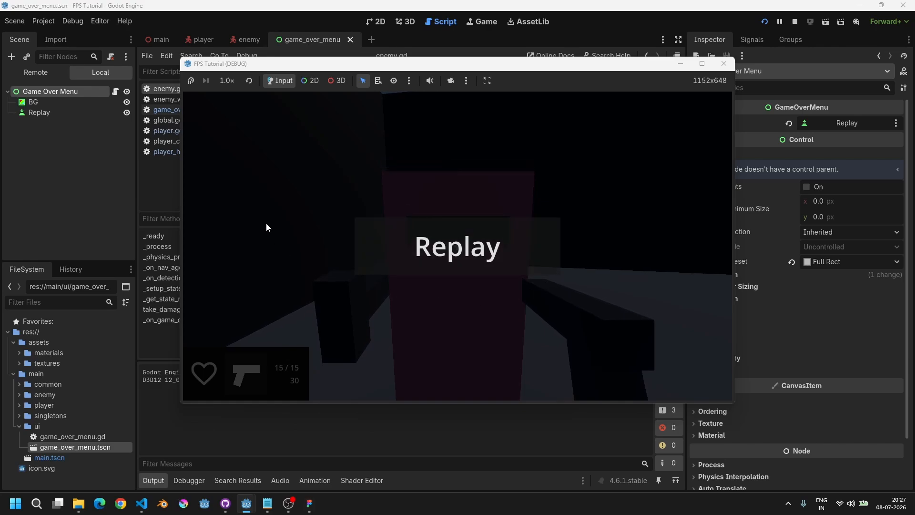
pyautogui.click(539, 262)
pyautogui.press('w')
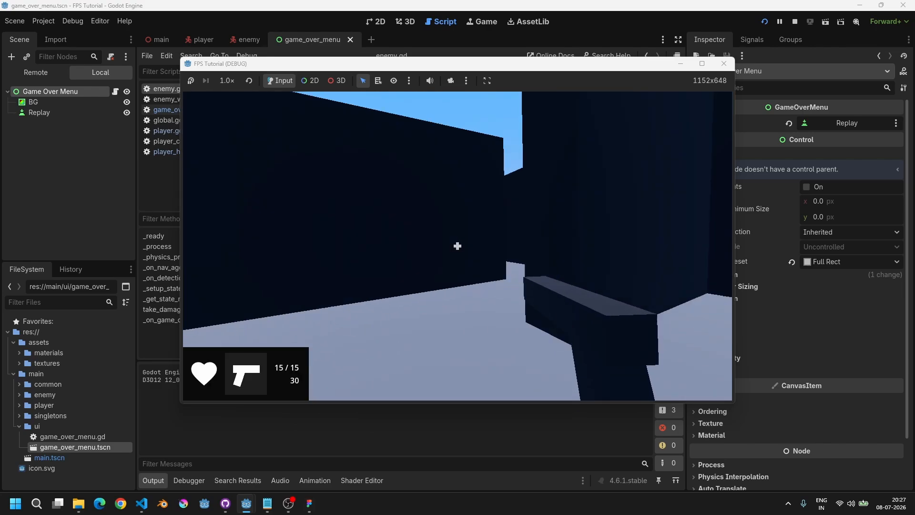
pyautogui.press('F8')
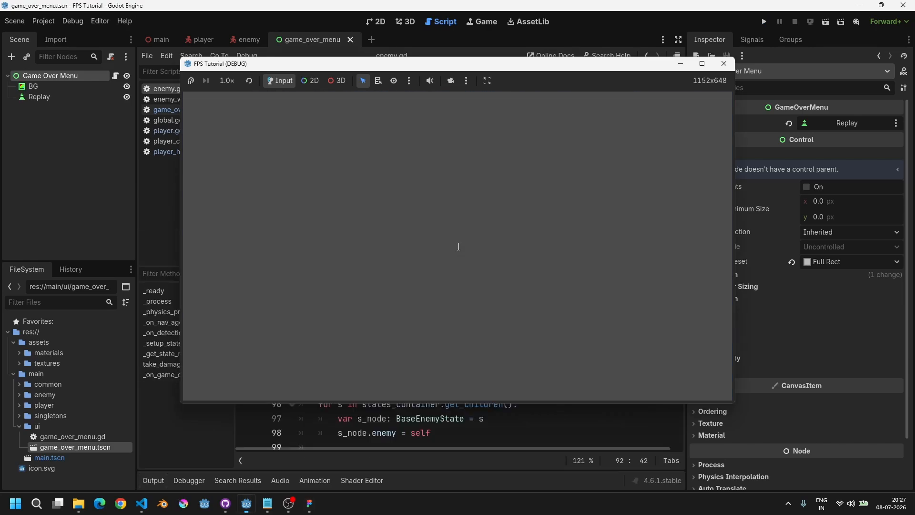
# Step: Open the player scene in the 2D editor and examine the HUD layout
pyautogui.click(374, 23)
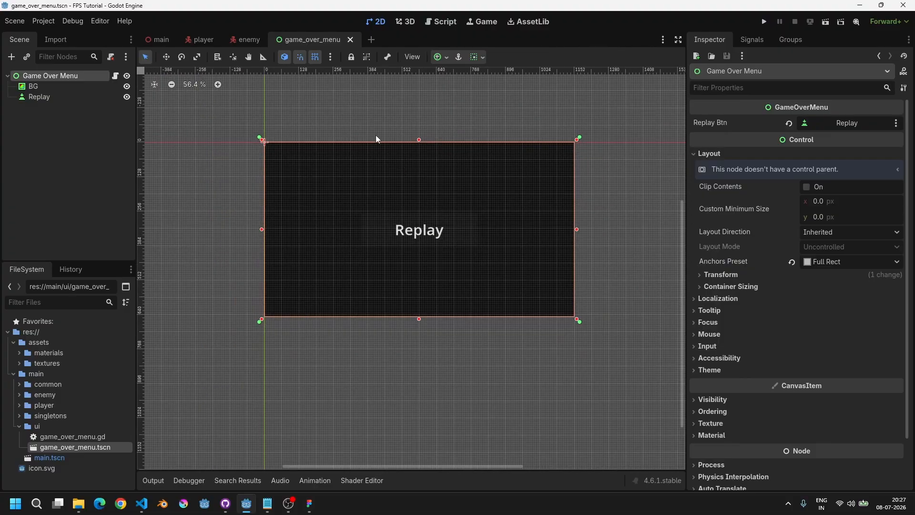
pyautogui.click(241, 39)
pyautogui.click(202, 40)
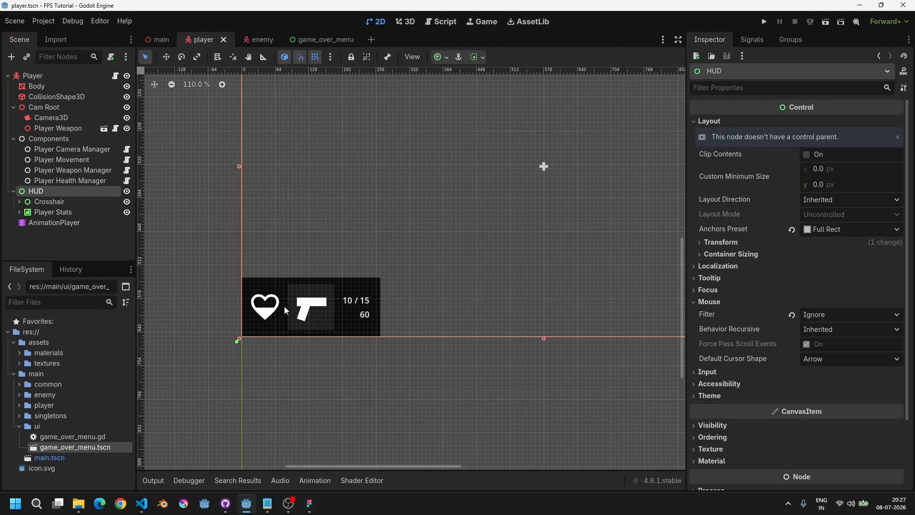
pyautogui.moveTo(365, 266); pyautogui.dragTo(283, 347, button='middle')
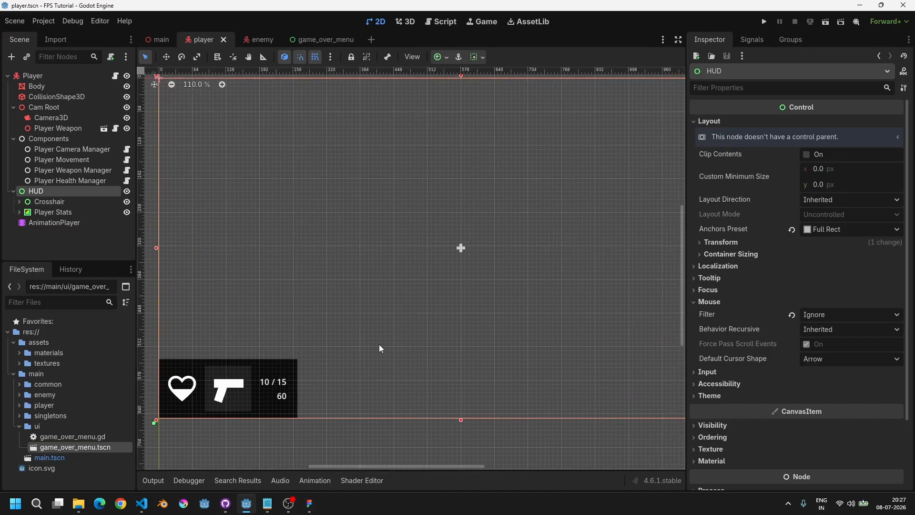
pyautogui.scroll(-5, 438, 338)
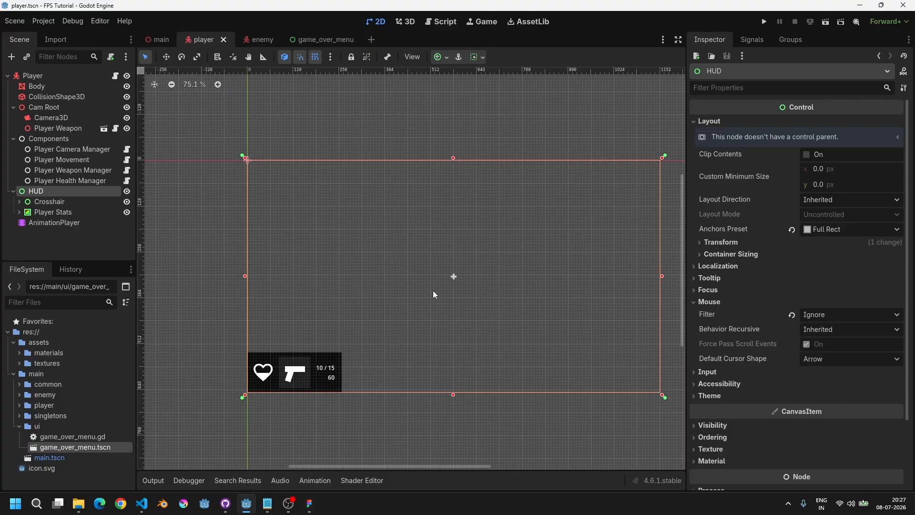
pyautogui.moveTo(433, 292); pyautogui.dragTo(427, 278, button='middle')
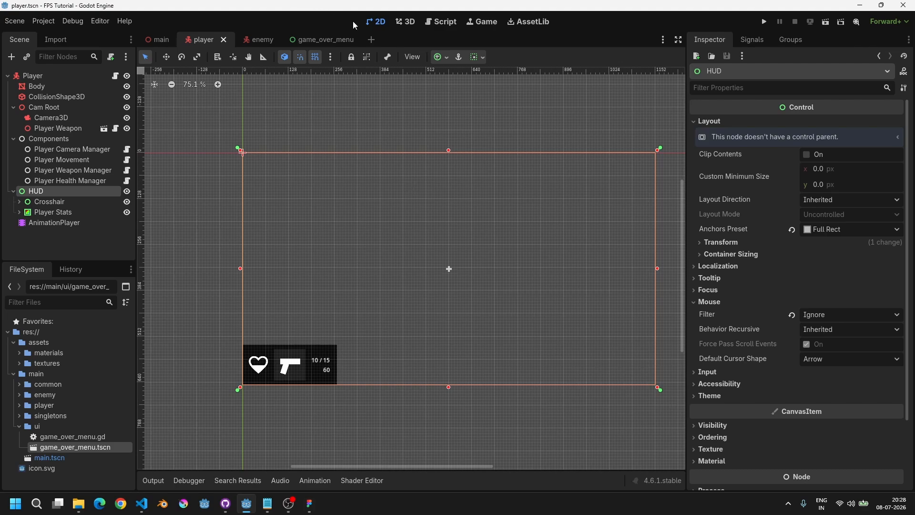
# Step: Create a new scene with a User Interface root node and rename the root Arc Hit
pyautogui.click(371, 38)
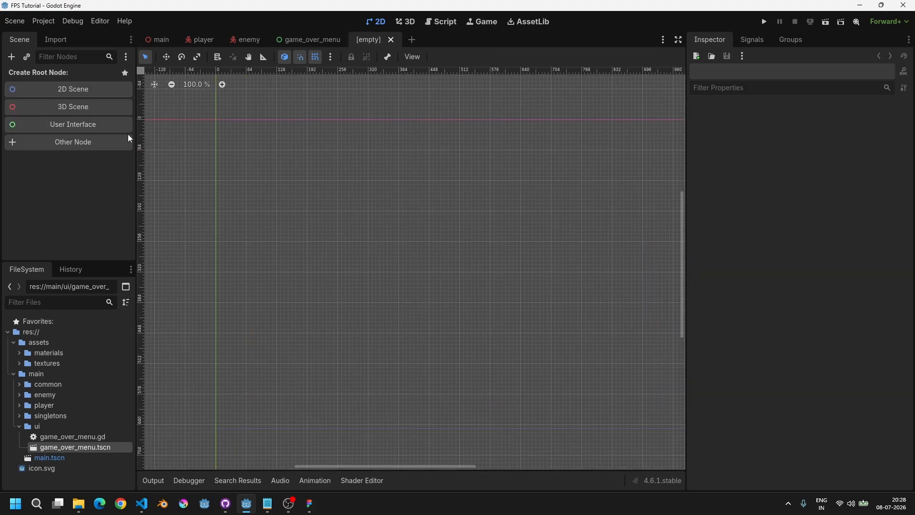
pyautogui.click(43, 125)
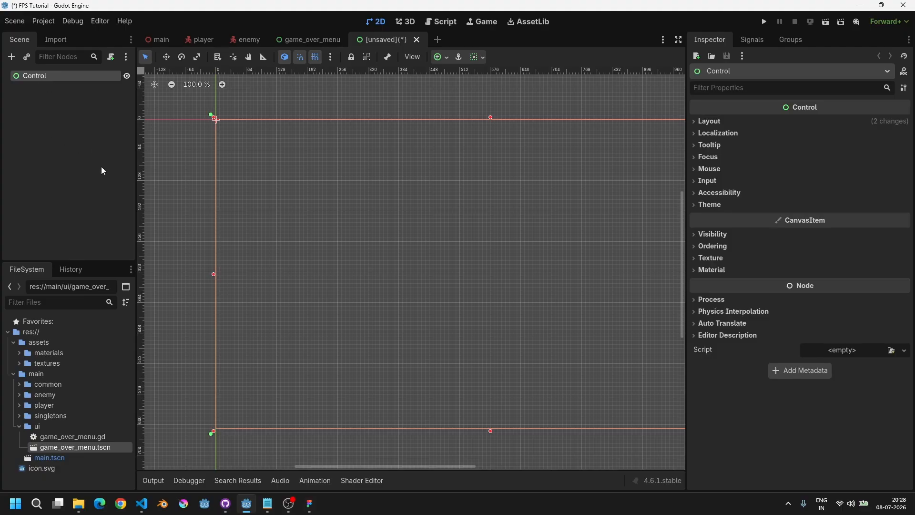
pyautogui.doubleClick(43, 76)
pyautogui.hotkey('ctrl', 'a')
pyautogui.write('Ar')
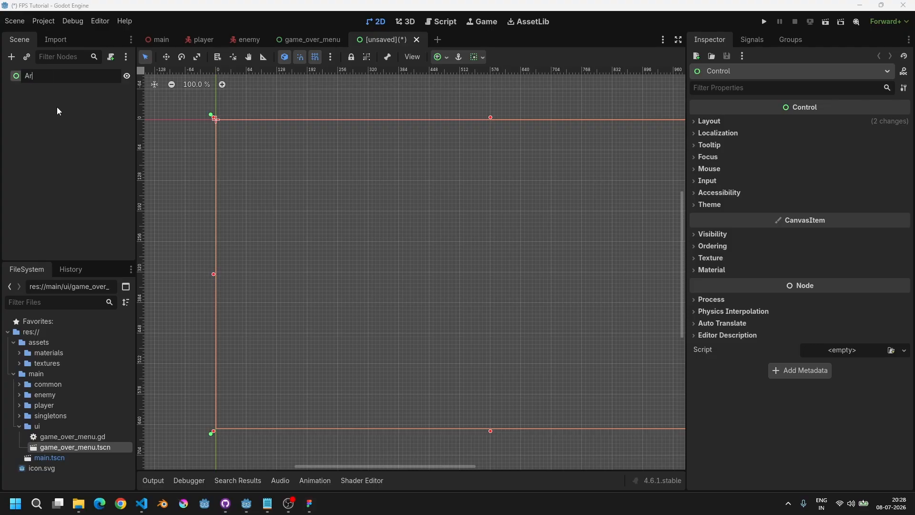
pyautogui.write('c Hit')
pyautogui.press('Return')
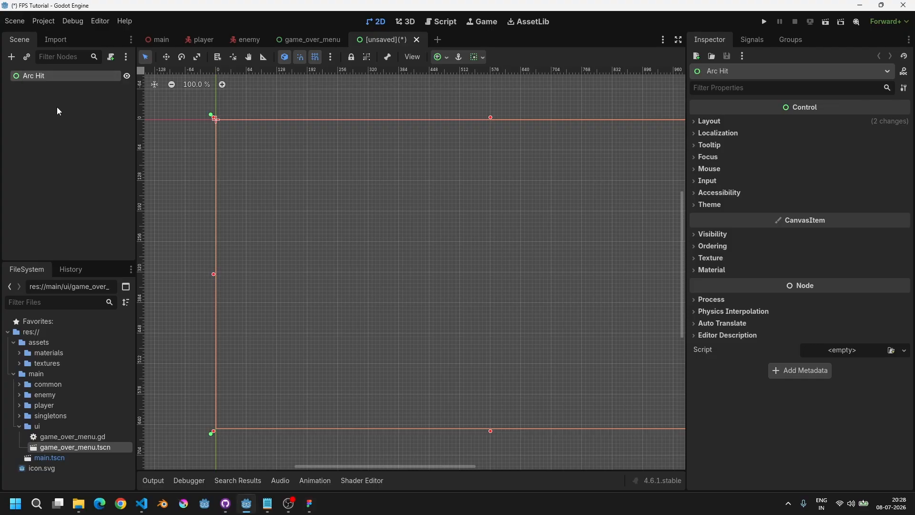
# Step: Save the scene as arc_hit.tscn in the res://main/player folder
pyautogui.scroll(-6, 378, 226)
pyautogui.moveTo(470, 222)
pyautogui.mouseDown(button='middle')
pyautogui.moveTo(426, 217)
pyautogui.moveTo(463, 217)
pyautogui.mouseUp(button='middle')
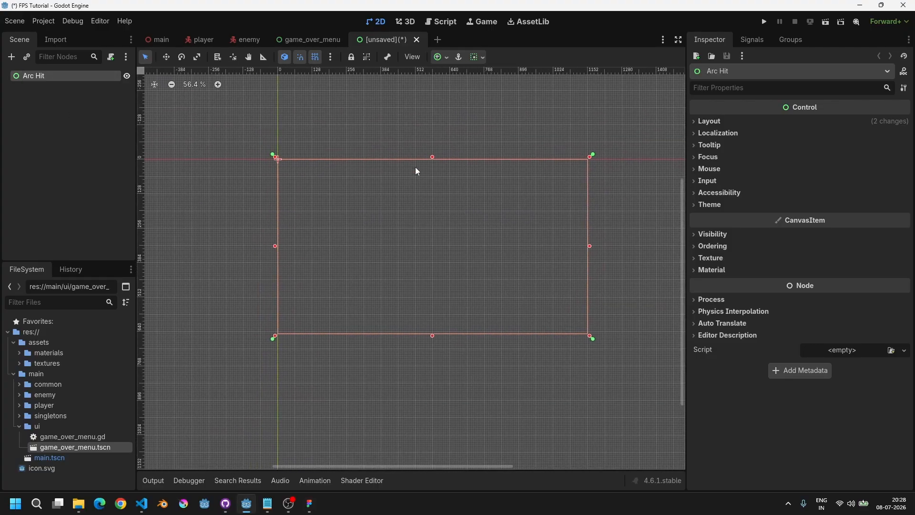
pyautogui.hotkey('ctrl', 's')
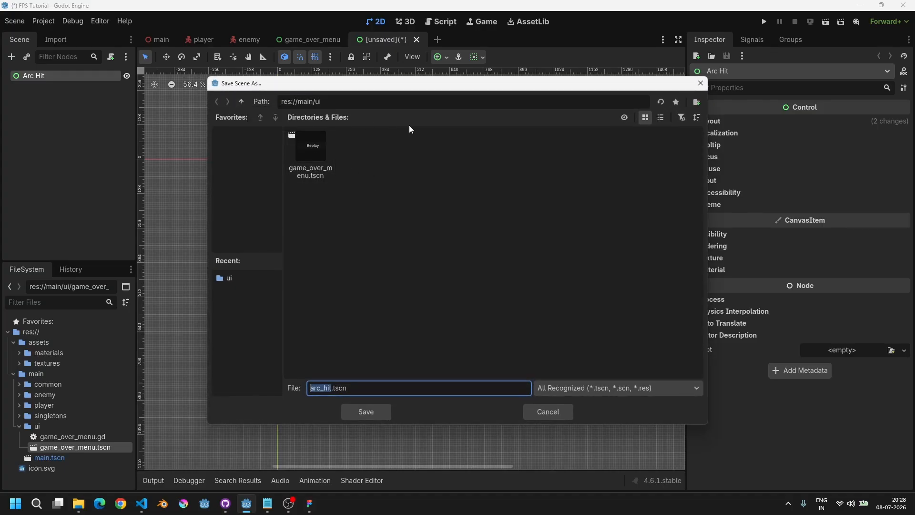
pyautogui.click(241, 102)
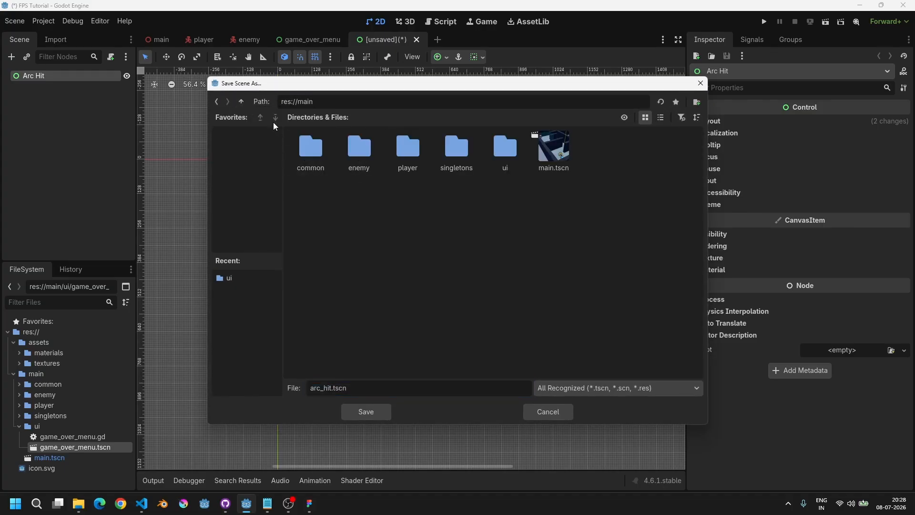
pyautogui.doubleClick(414, 160)
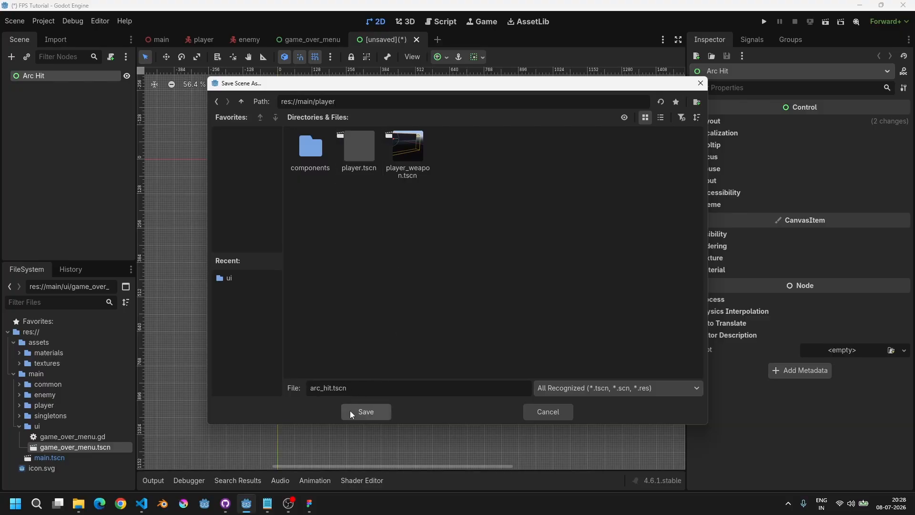
pyautogui.click(365, 411)
# Step: Reset the Arc Hit root's size to zero and set its anchor preset to Center
pyautogui.scroll(1, 405, 236)
pyautogui.scroll(-4, 344, 194)
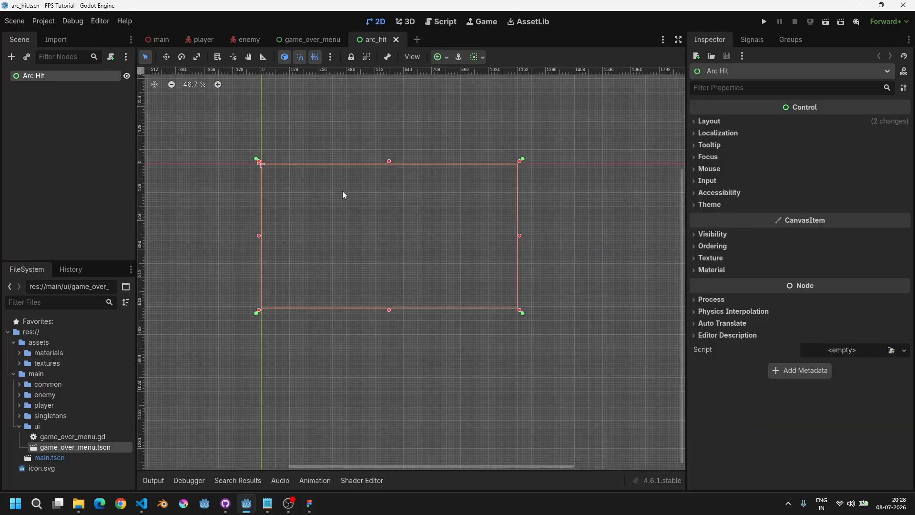
pyautogui.scroll(3, 402, 228)
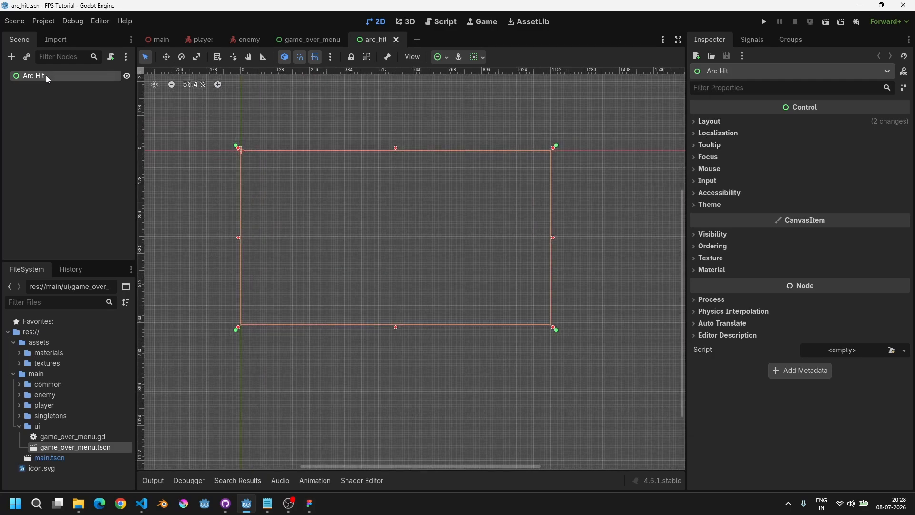
pyautogui.click(708, 121)
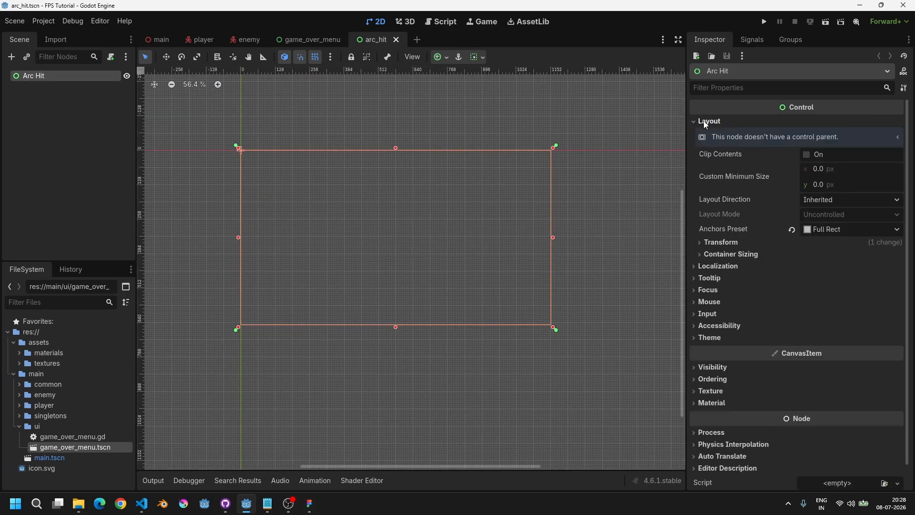
pyautogui.click(719, 245)
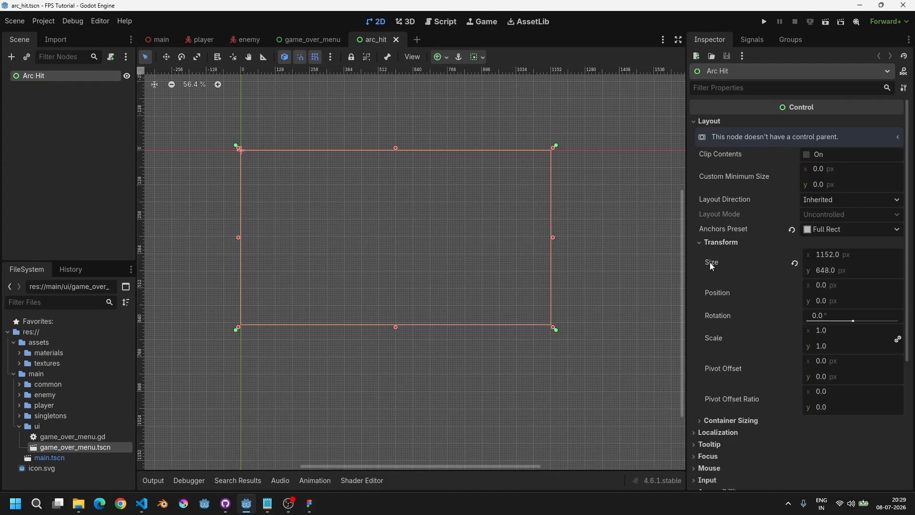
pyautogui.click(796, 263)
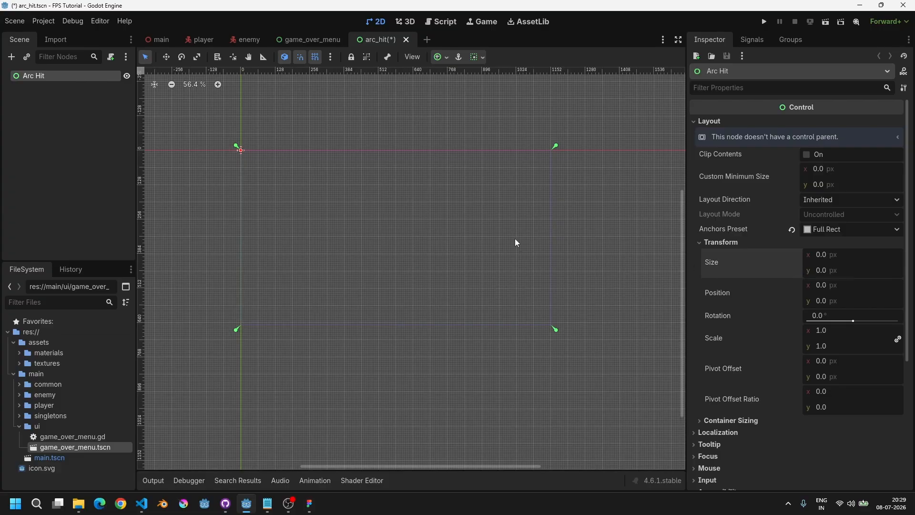
pyautogui.moveTo(515, 238); pyautogui.dragTo(549, 257, button='middle')
pyautogui.click(439, 58)
pyautogui.click(459, 113)
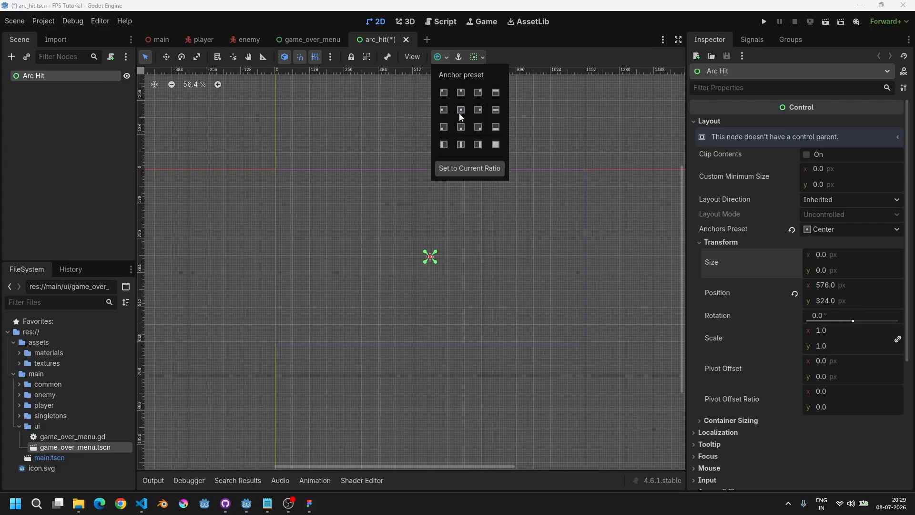
# Step: Add a TextureRect child under Arc Hit and rename it Arc
pyautogui.scroll(4, 405, 301)
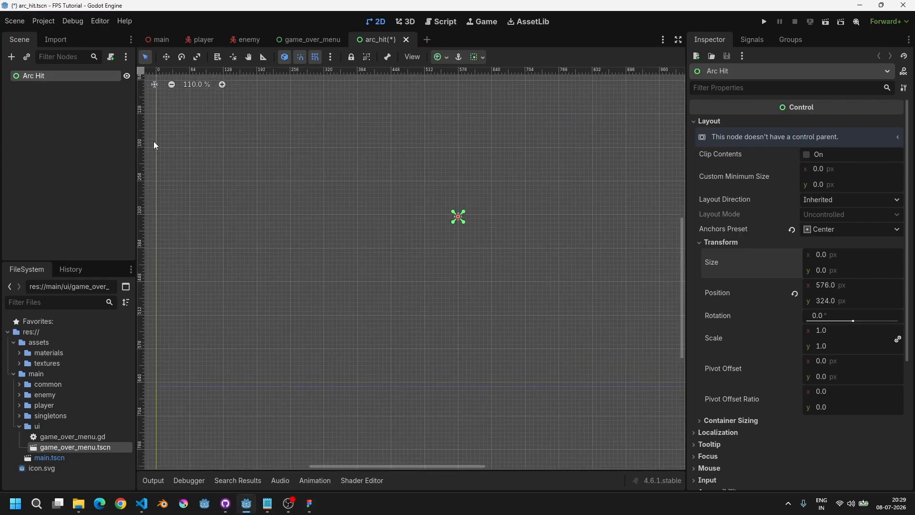
pyautogui.hotkey('ctrl', 'a')
pyautogui.write('text')
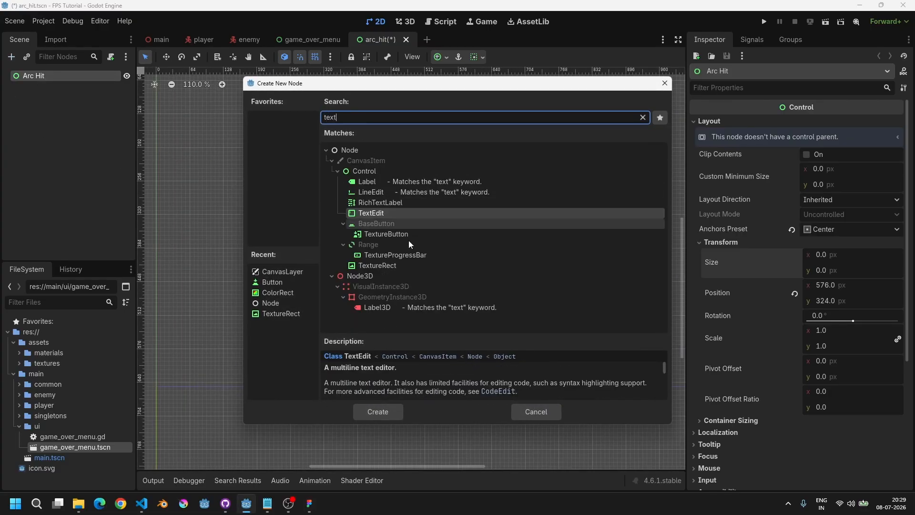
pyautogui.doubleClick(374, 265)
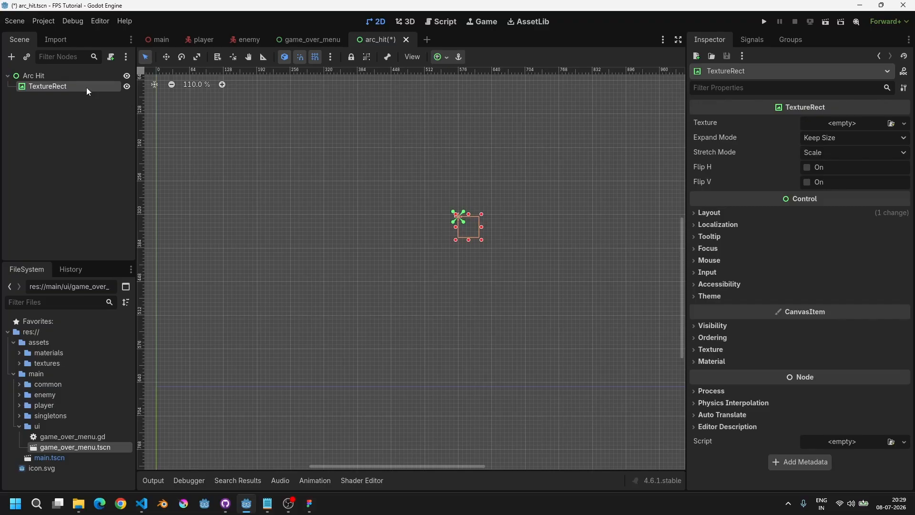
pyautogui.doubleClick(54, 86)
pyautogui.write('Arc')
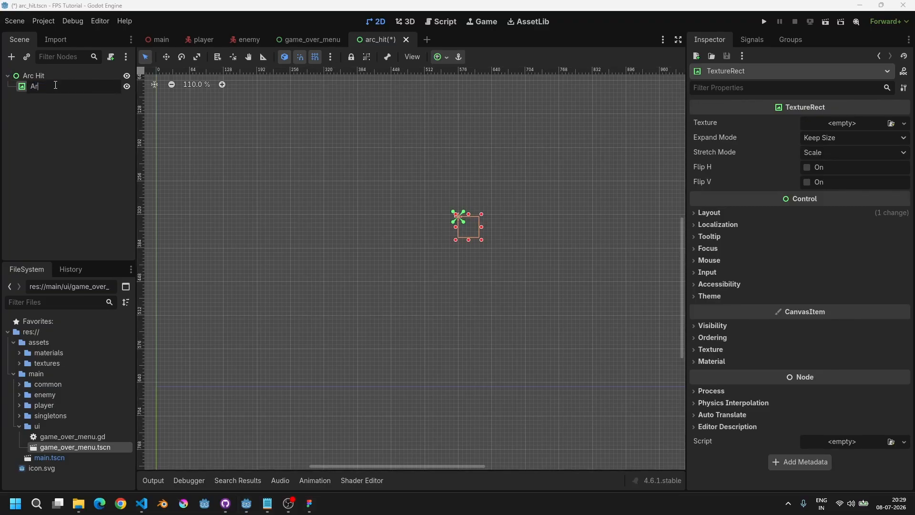
pyautogui.press('Return')
# Step: Assign arc.svg from the textures folder as the Arc's texture
pyautogui.moveTo(386, 204); pyautogui.dragTo(355, 211, button='middle')
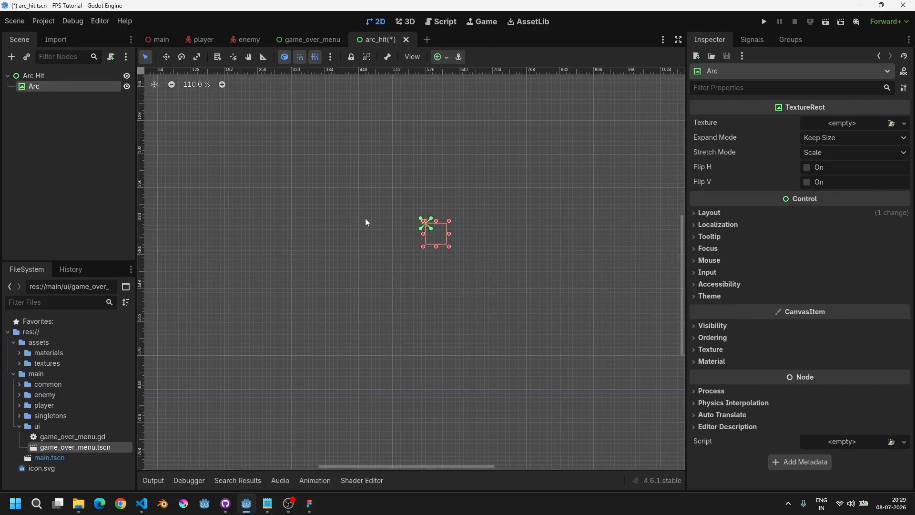
pyautogui.doubleClick(41, 362)
pyautogui.moveTo(54, 376); pyautogui.dragTo(844, 123)
# Step: Set the Arc's Expand Mode to Ignore Size and Stretch Mode to Keep Aspect Centered
pyautogui.scroll(-3, 496, 216)
pyautogui.moveTo(497, 218); pyautogui.dragTo(487, 234, button='middle')
pyautogui.scroll(-4, 473, 190)
pyautogui.scroll(4, 473, 190)
pyautogui.click(816, 153)
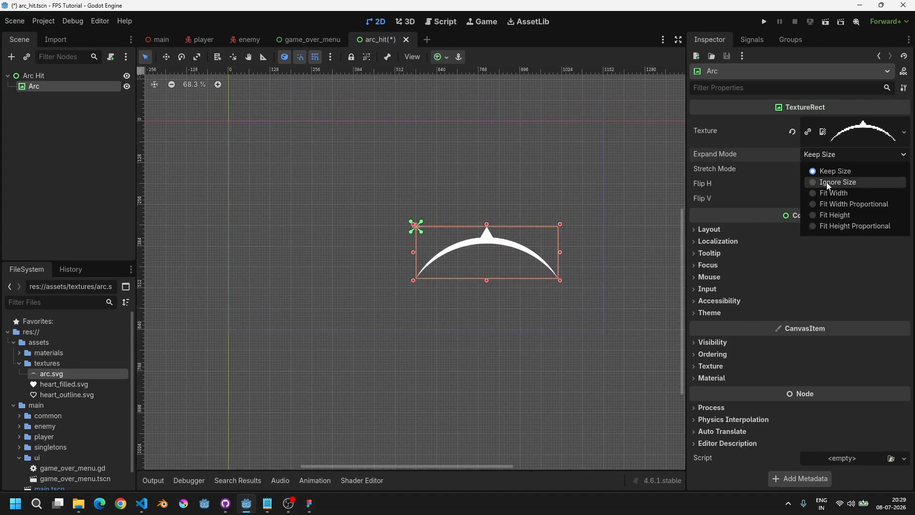
pyautogui.click(825, 180)
pyautogui.click(839, 171)
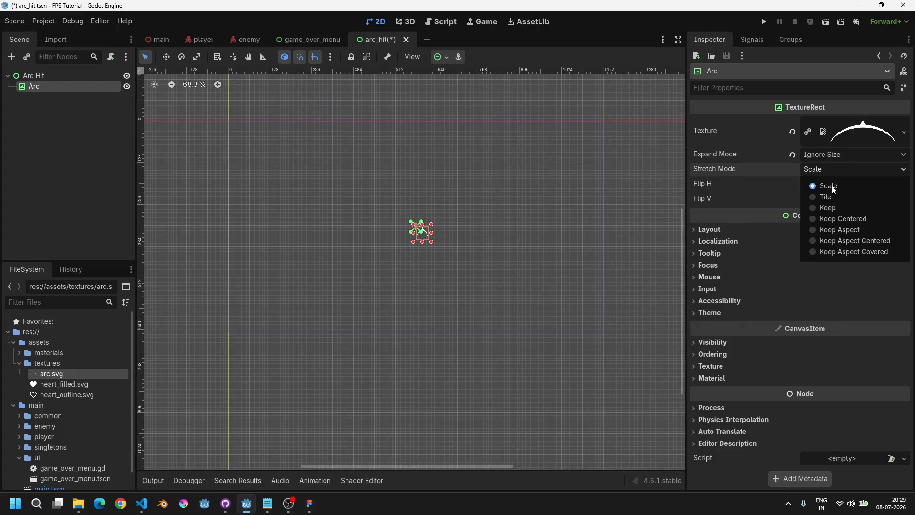
pyautogui.click(844, 240)
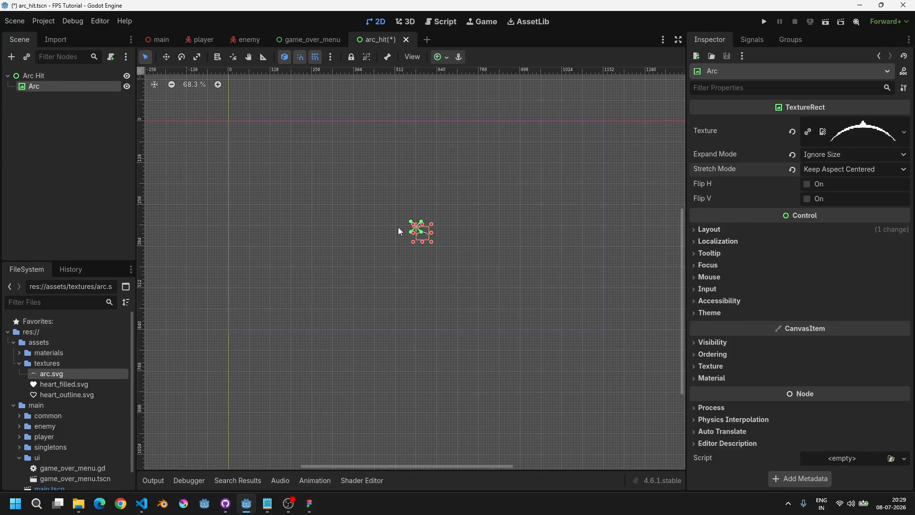
# Step: Resize the Arc texture rectangle to about 232 × 80 px
pyautogui.scroll(2, 399, 227)
pyautogui.moveTo(445, 259); pyautogui.dragTo(504, 267)
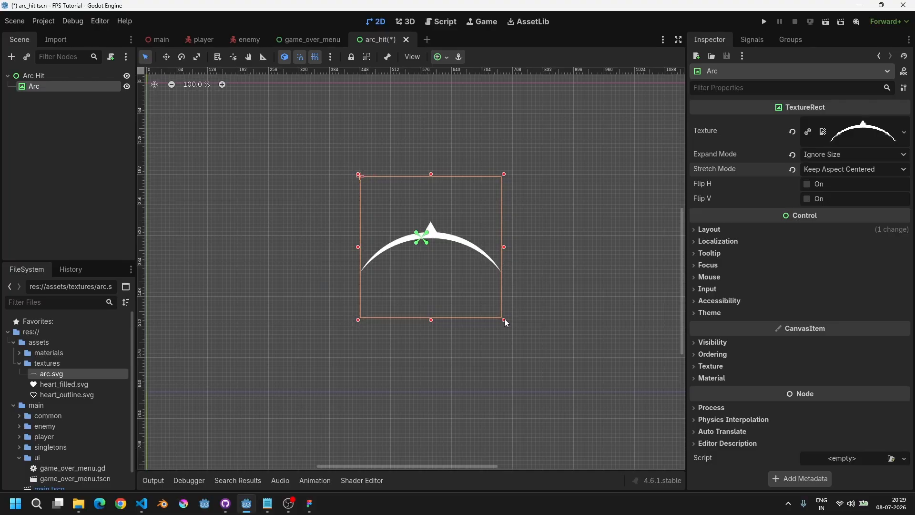
pyautogui.moveTo(504, 319); pyautogui.dragTo(499, 271)
pyautogui.scroll(-2, 512, 277)
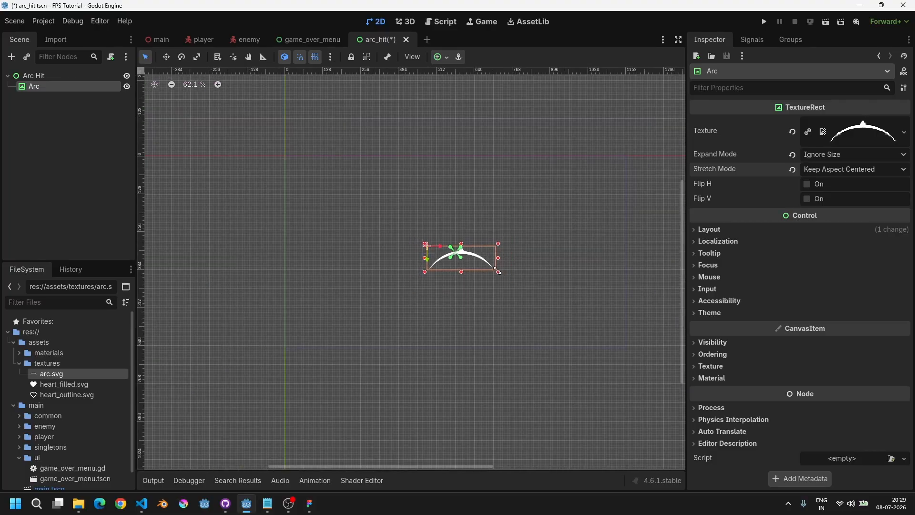
# Step: Set the Arc's anchor preset to Center
pyautogui.click(708, 229)
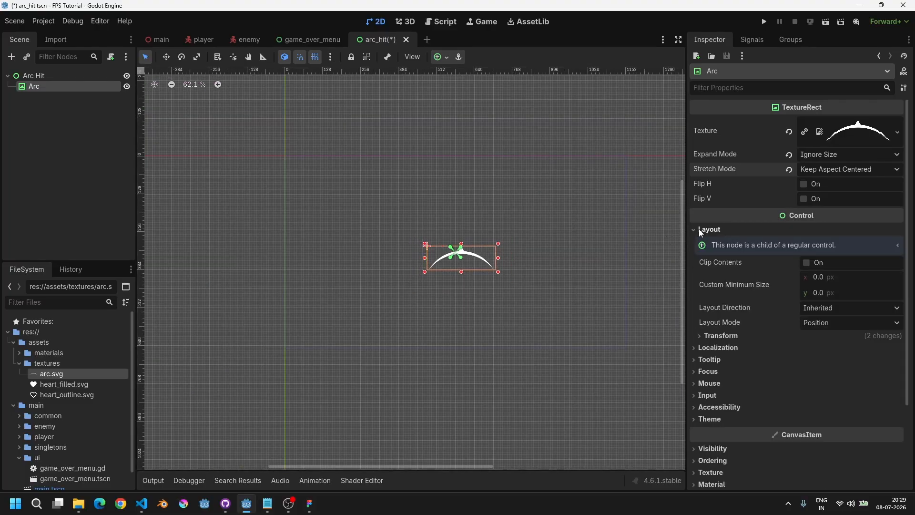
pyautogui.click(721, 336)
pyautogui.scroll(2, 474, 230)
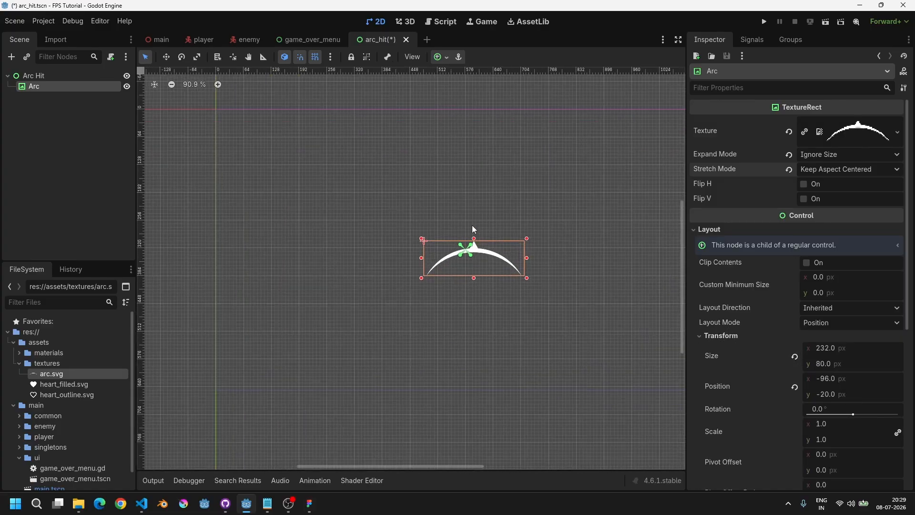
pyautogui.hscroll(1, 472, 226)
pyautogui.click(434, 58)
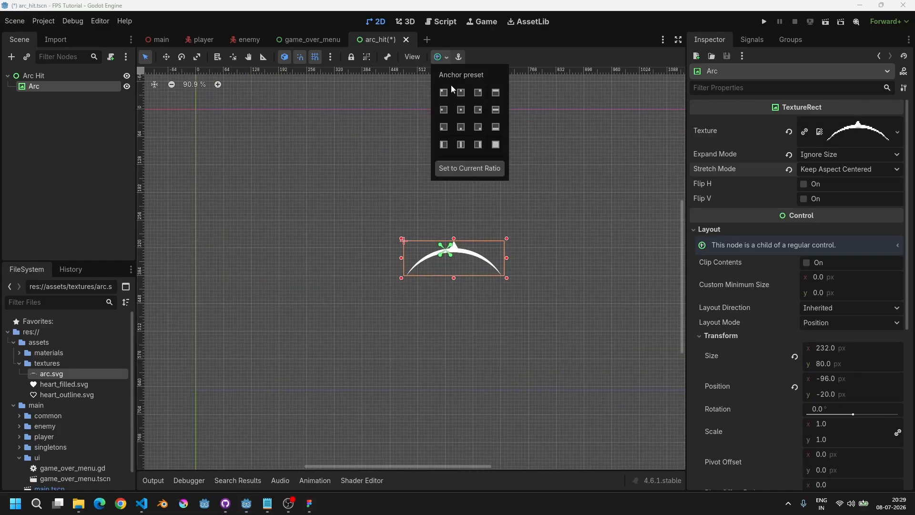
pyautogui.click(461, 110)
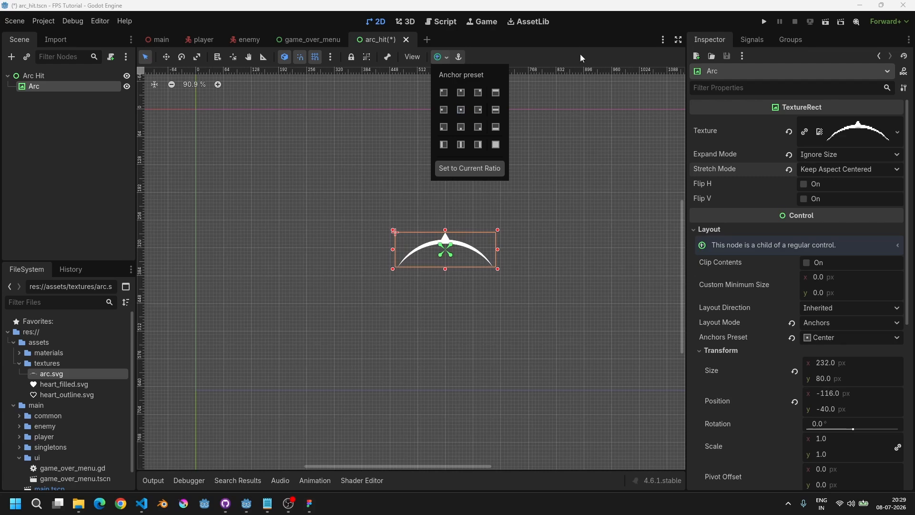
pyautogui.scroll(-2, 451, 202)
pyautogui.scroll(2, 451, 201)
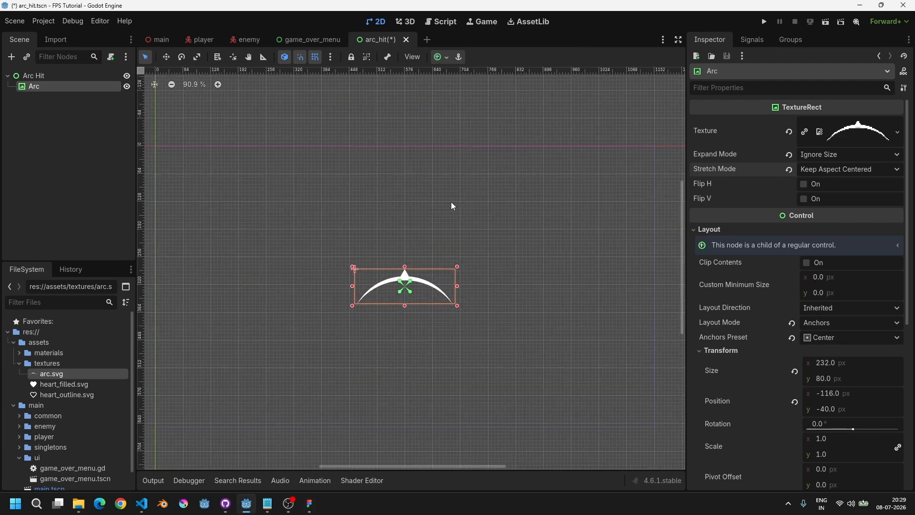
# Step: Move the Arc straight up to about y = -300 px, above the root's center
pyautogui.press('w')
pyautogui.moveTo(419, 288); pyautogui.dragTo(421, 172)
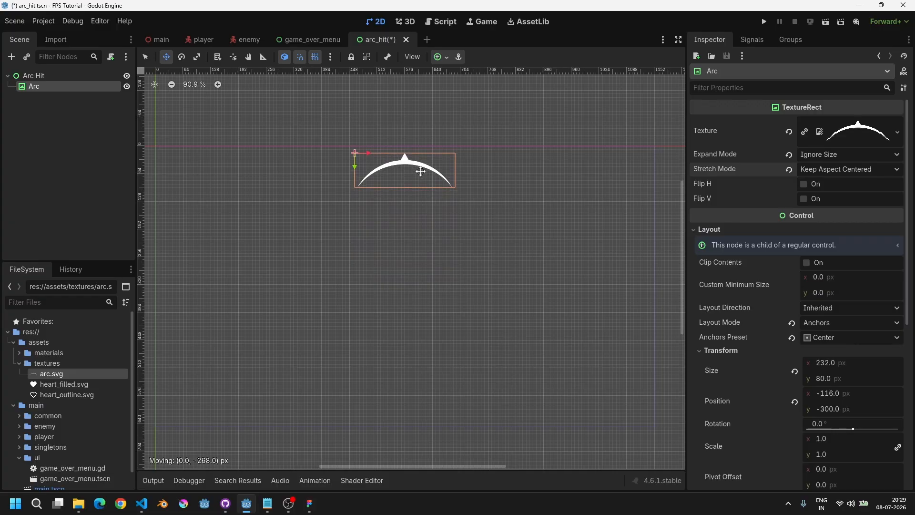
pyautogui.scroll(-5, 429, 233)
pyautogui.press('q')
pyautogui.scroll(3, 460, 237)
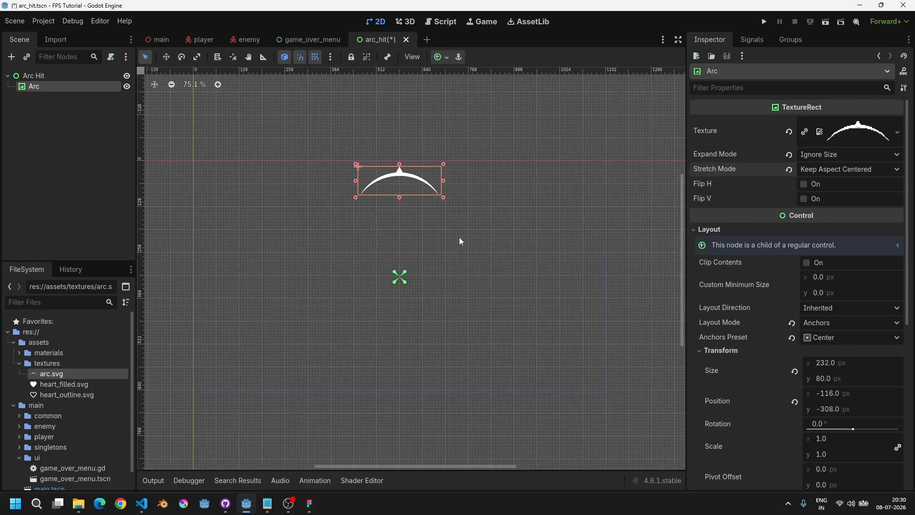
pyautogui.moveTo(459, 237); pyautogui.dragTo(481, 218, button='middle')
# Step: Rotate the Arc Hit root about 75 degrees to preview the arc swinging around the center
pyautogui.click(61, 93)
pyautogui.click(59, 76)
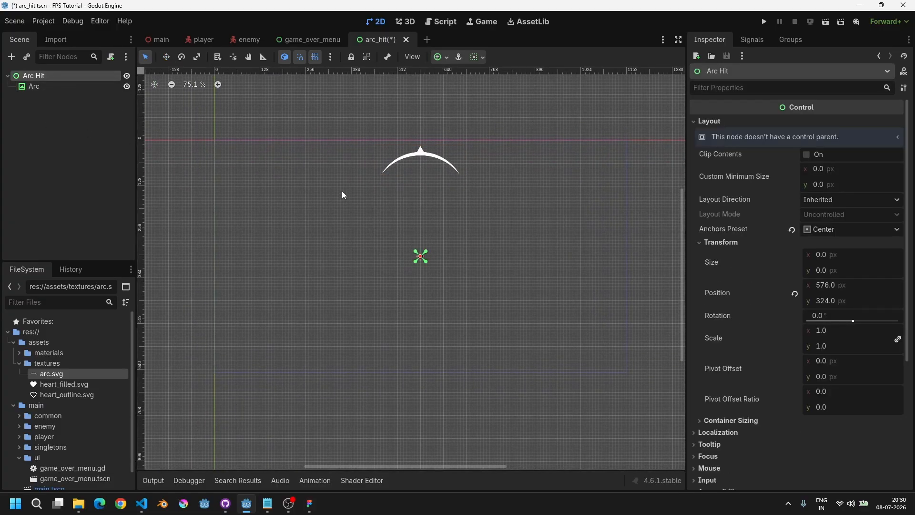
pyautogui.press('e')
pyautogui.moveTo(422, 205)
pyautogui.mouseDown()
pyautogui.moveTo(593, 222)
pyautogui.moveTo(565, 245)
pyautogui.moveTo(476, 261)
pyautogui.moveTo(496, 285)
pyautogui.moveTo(329, 268)
pyautogui.moveTo(417, 191)
pyautogui.mouseUp()
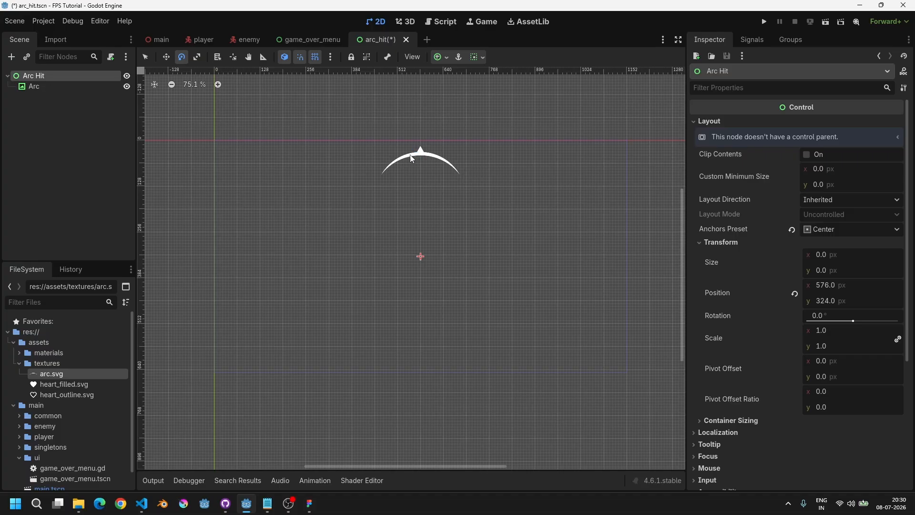
pyautogui.press('w')
pyautogui.press('e')
pyautogui.moveTo(422, 165); pyautogui.dragTo(568, 202)
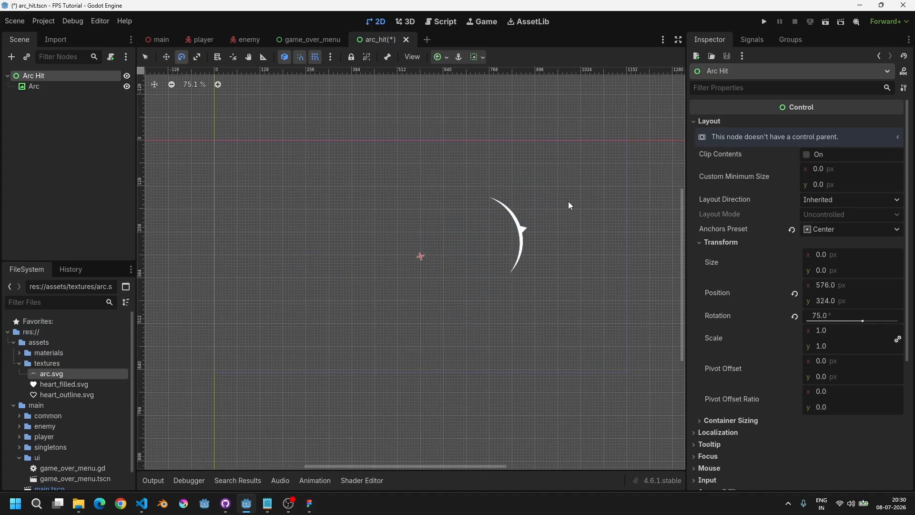
# Step: Undo the root rotation and save the arc_hit scene
pyautogui.hotkey('ctrl', 'z')
pyautogui.hotkey('ctrl', 's')
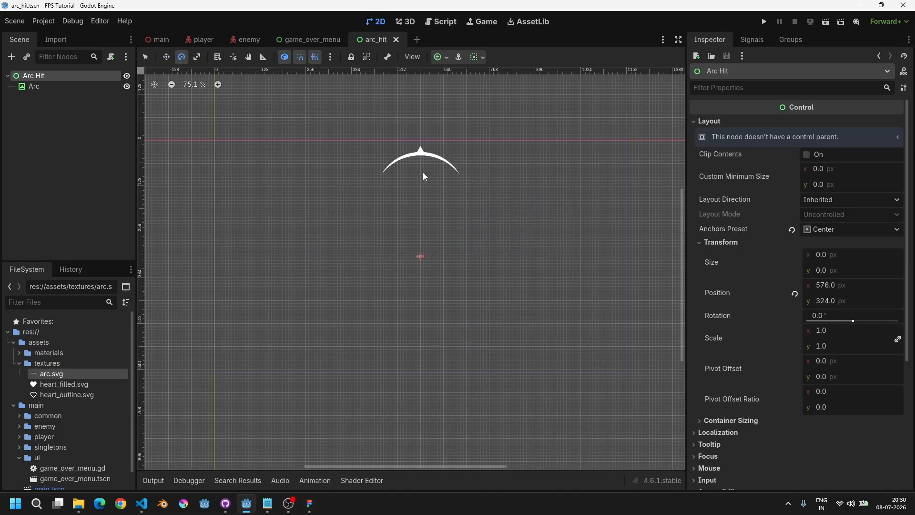
# Step: Add an AnimationPlayer node as a child of the Arc Hit root
pyautogui.click(46, 88)
pyautogui.click(51, 73)
pyautogui.press('Down')
pyautogui.press('Up')
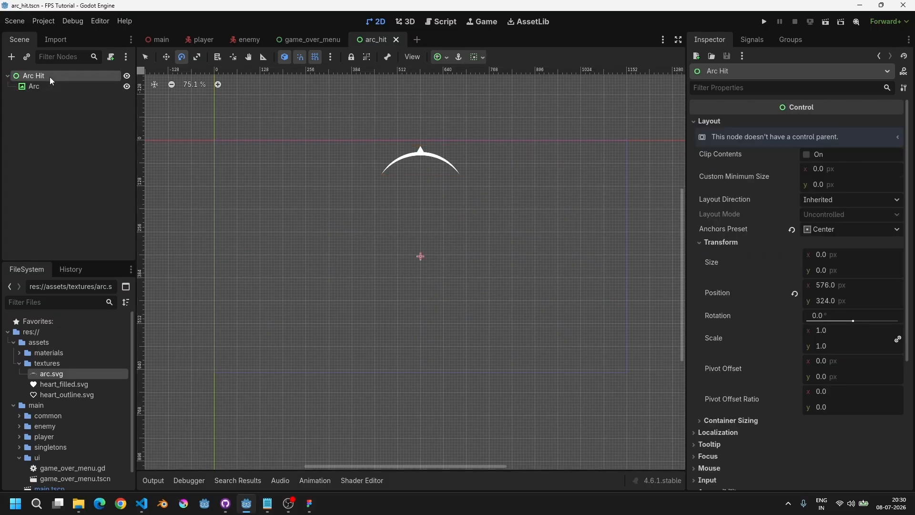
pyautogui.hotkey('ctrl', 'a')
pyautogui.write('animationpla')
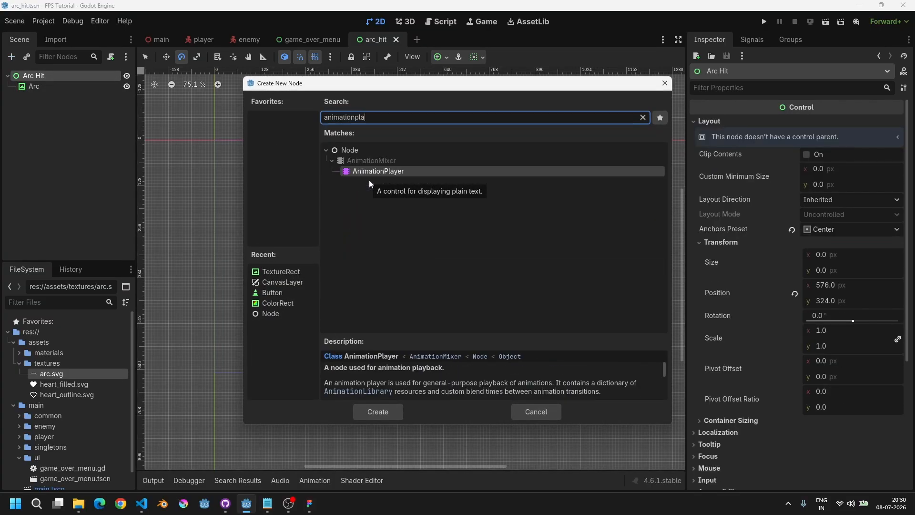
pyautogui.press('Return')
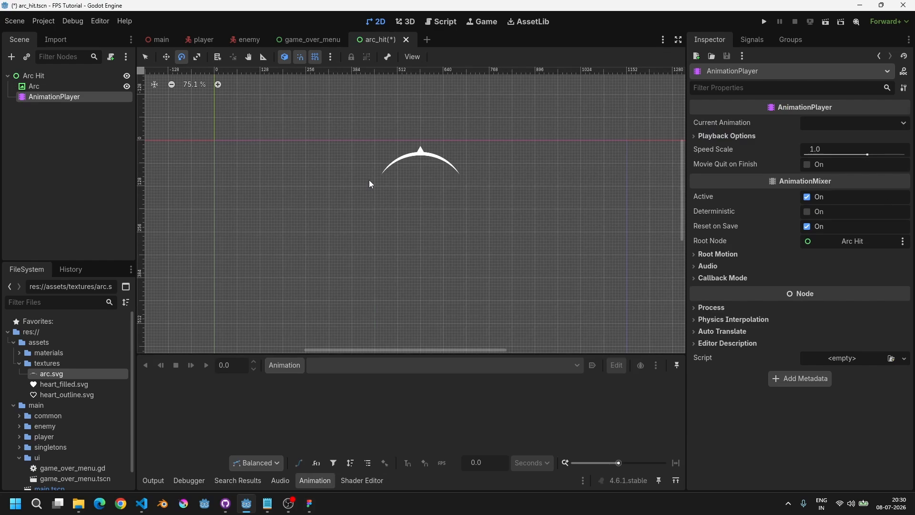
# Step: Create a new animation named hidden
pyautogui.scroll(5, 421, 157)
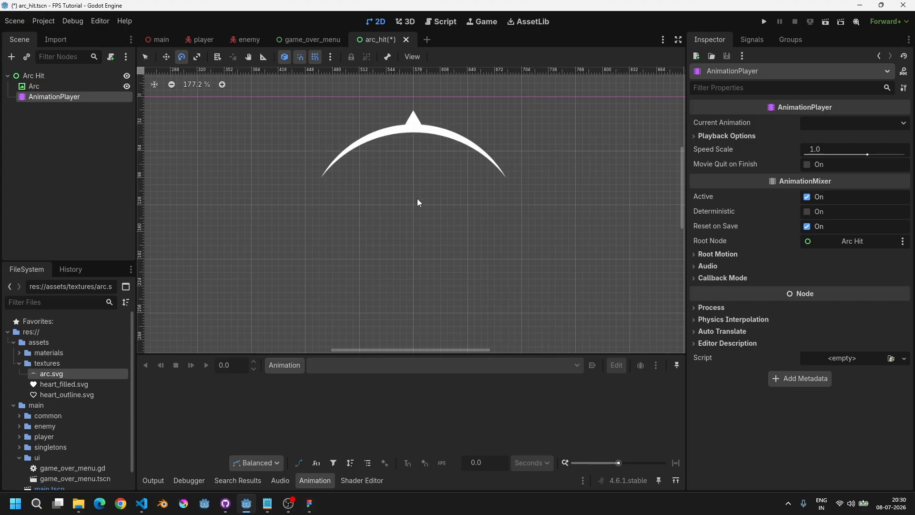
pyautogui.scroll(-4, 416, 198)
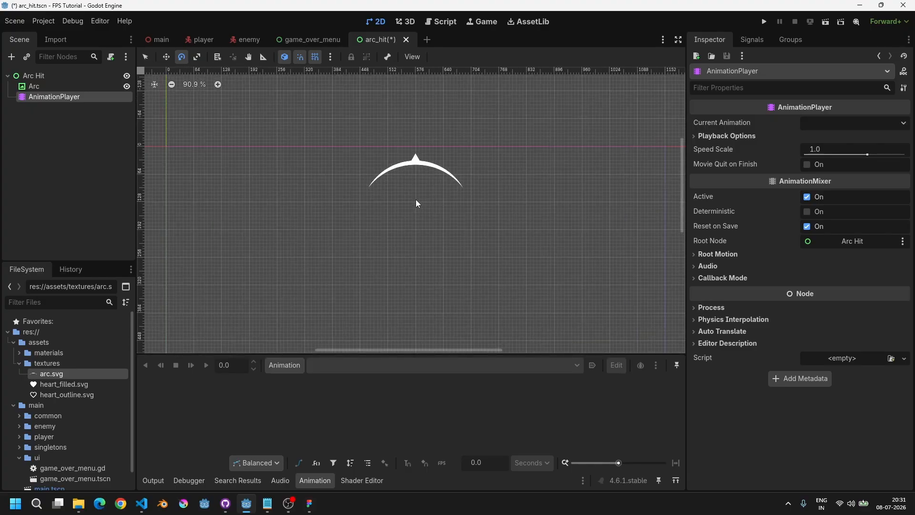
pyautogui.click(285, 365)
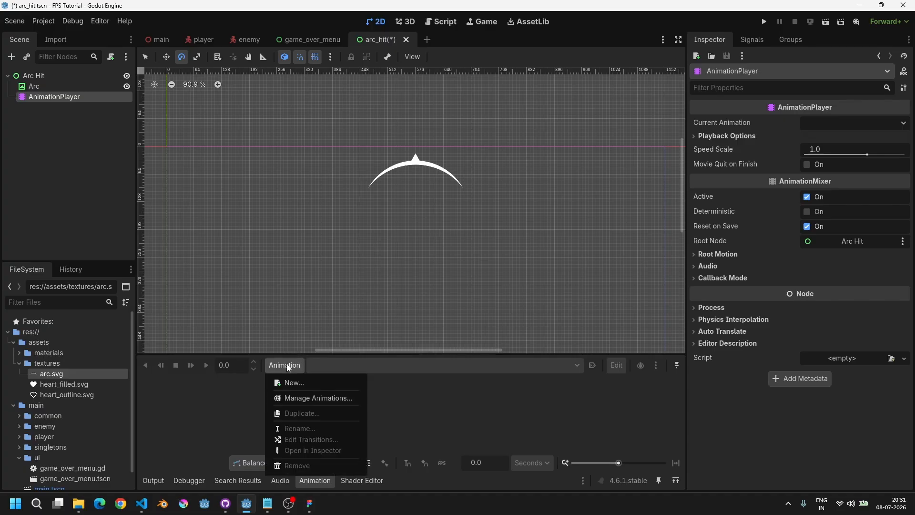
pyautogui.click(313, 387)
pyautogui.write('hidden')
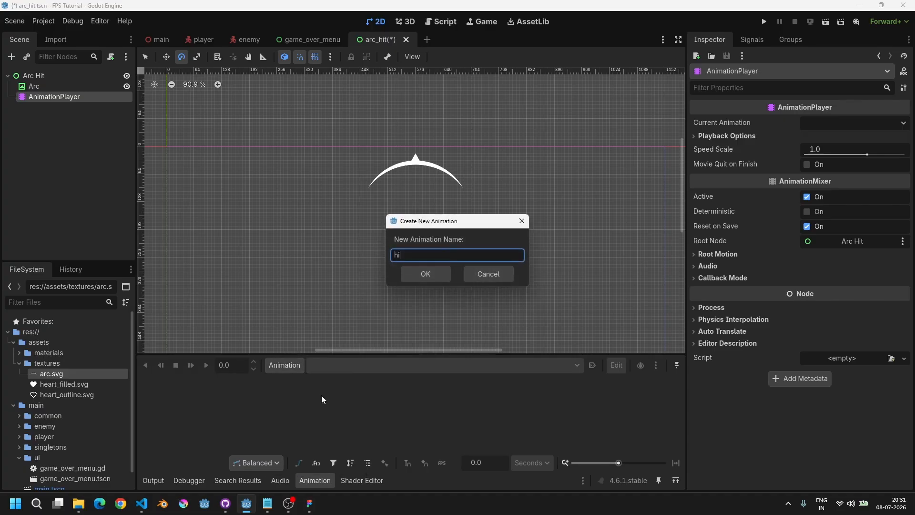
pyautogui.press('Return')
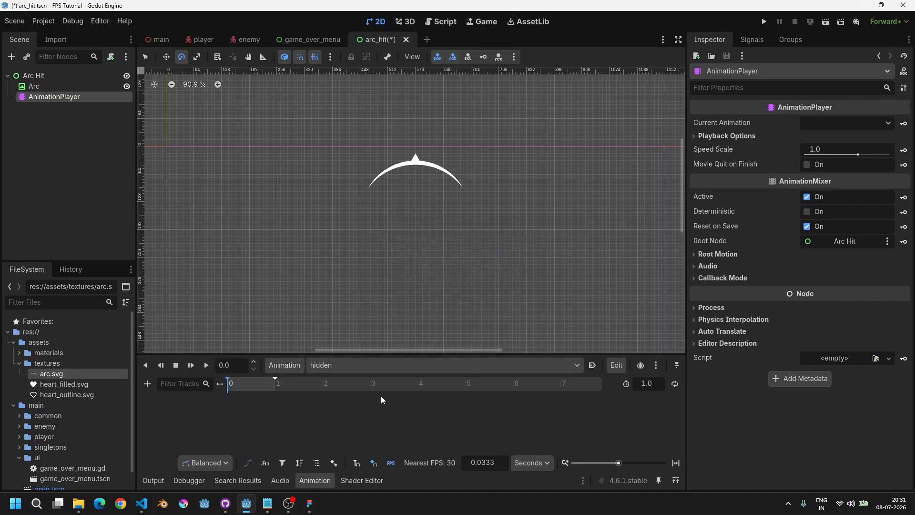
# Step: Set hidden to autoplay on load and key the Arc's scale and self modulate tracks at 0 s
pyautogui.click(592, 366)
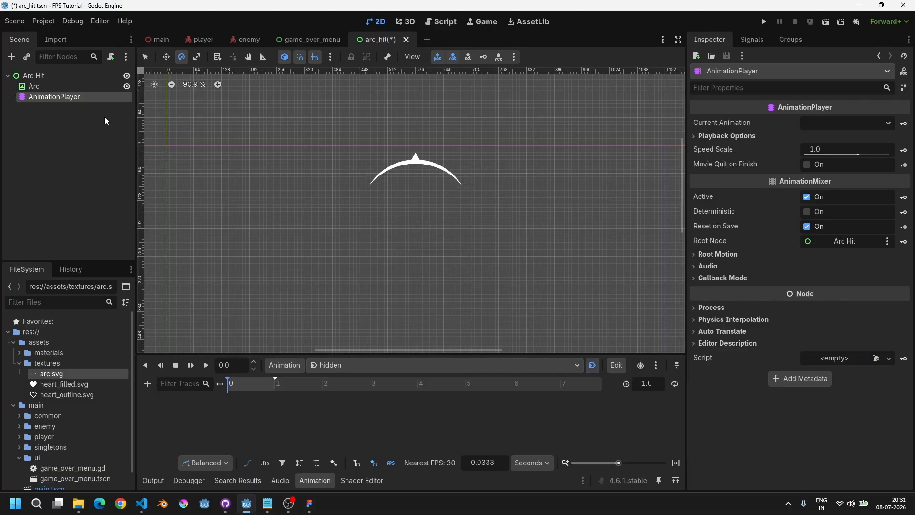
pyautogui.click(33, 86)
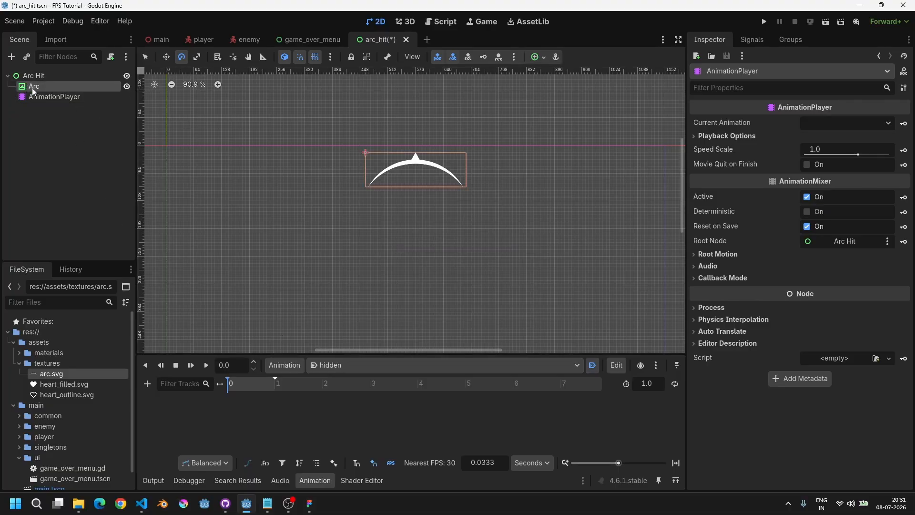
pyautogui.scroll(-5, 765, 309)
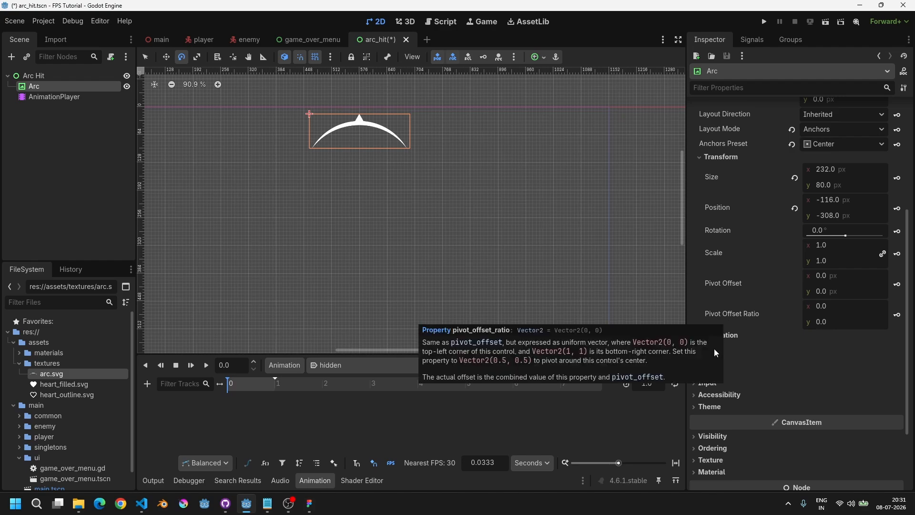
pyautogui.click(901, 254)
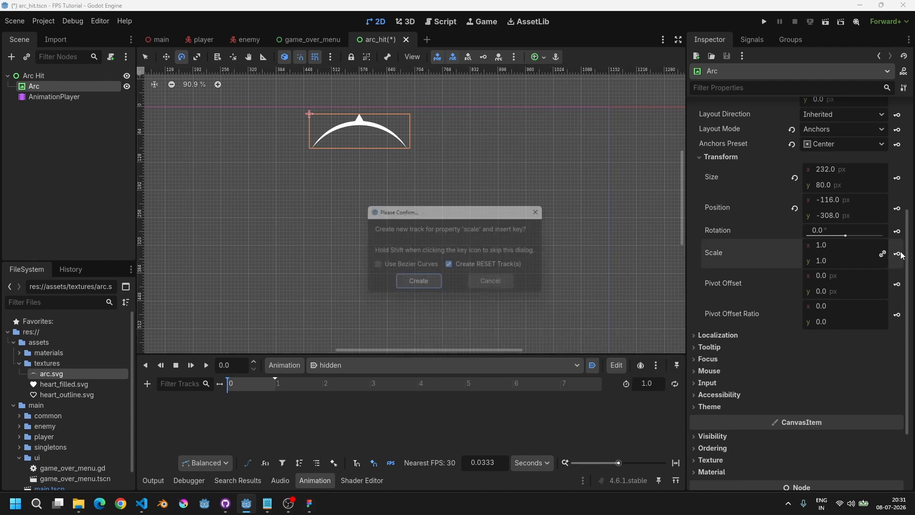
pyautogui.click(419, 283)
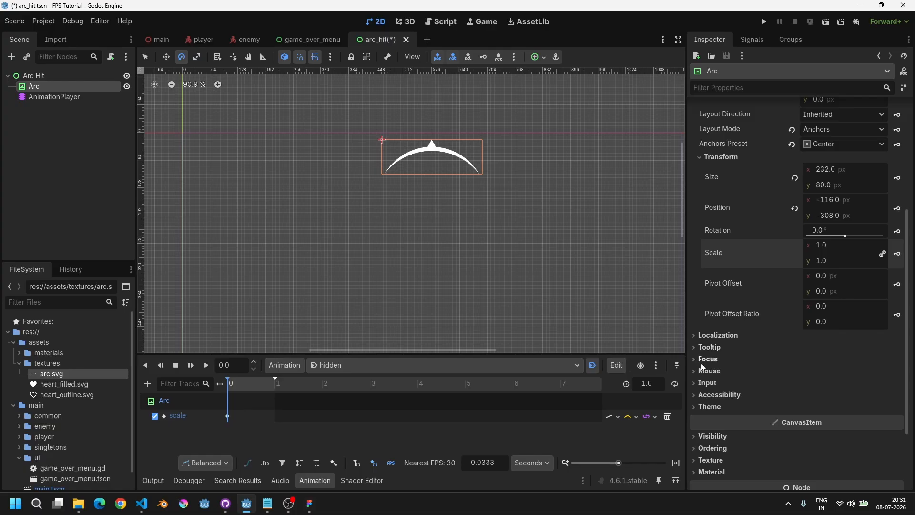
pyautogui.scroll(-3, 702, 367)
pyautogui.click(713, 343)
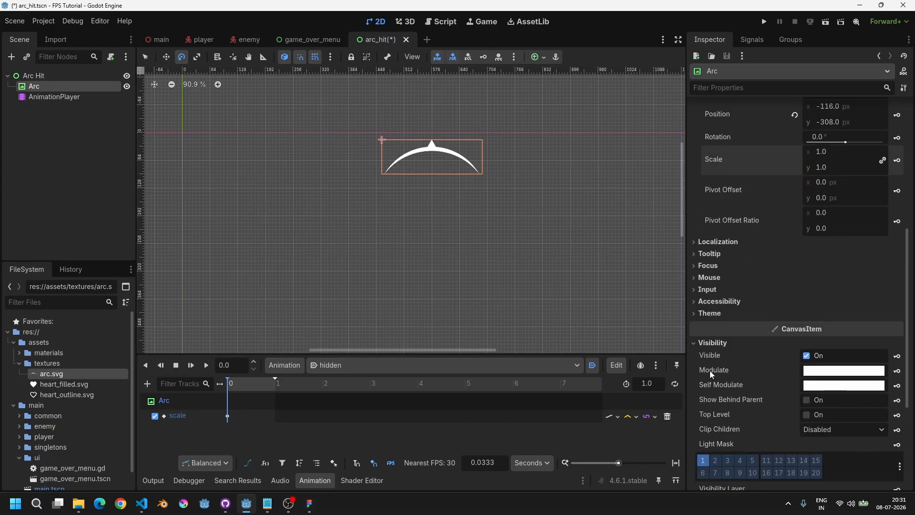
pyautogui.click(896, 386)
pyautogui.click(425, 289)
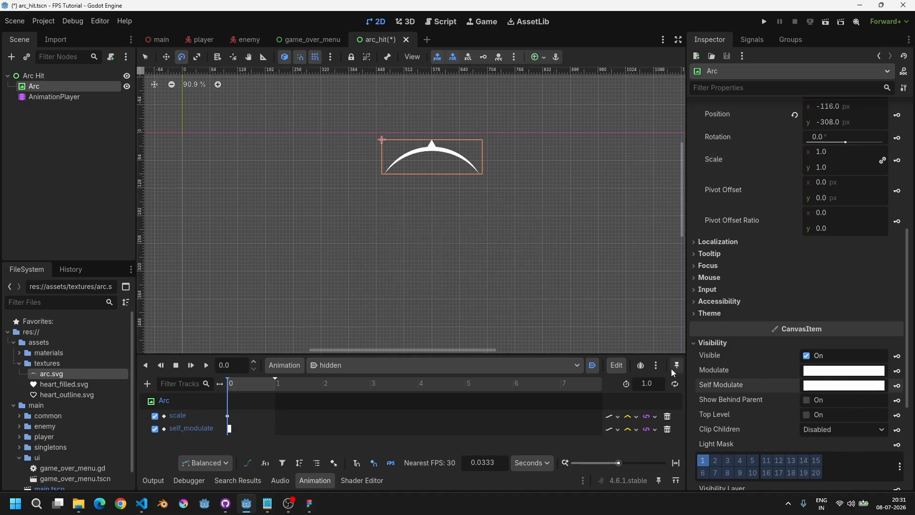
# Step: Set the Arc's self modulate alpha to 0, key it in hidden, and save the scene
pyautogui.click(843, 386)
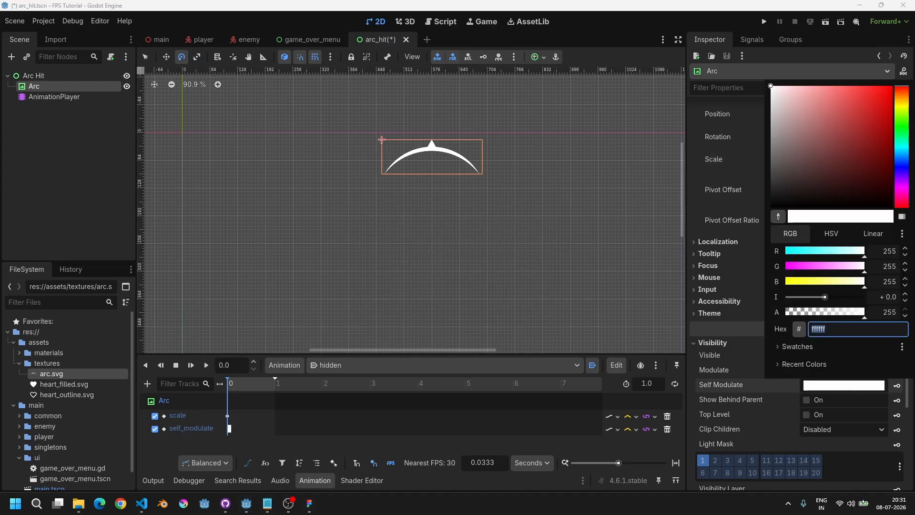
pyautogui.moveTo(864, 312); pyautogui.dragTo(782, 317)
pyautogui.click(606, 58)
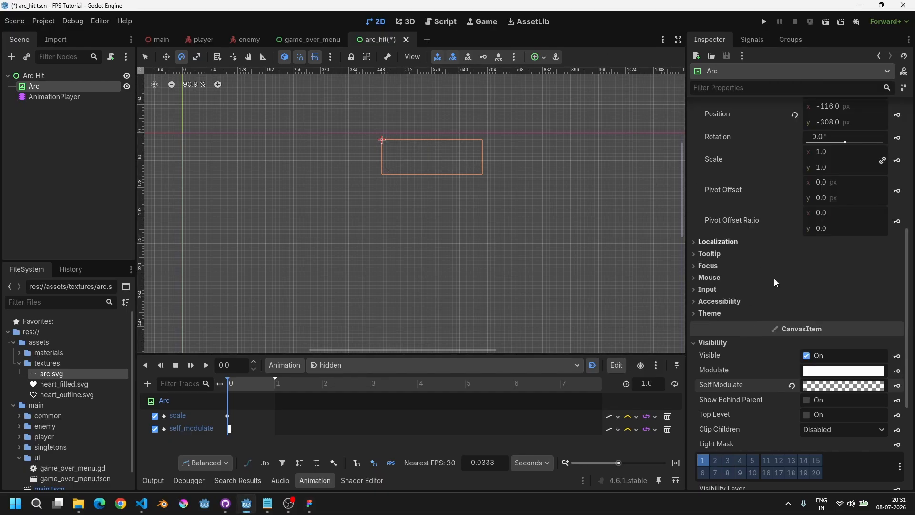
pyautogui.click(899, 386)
pyautogui.hotkey('ctrl', 's')
# Step: Create a new animation named show
pyautogui.click(284, 368)
pyautogui.click(300, 384)
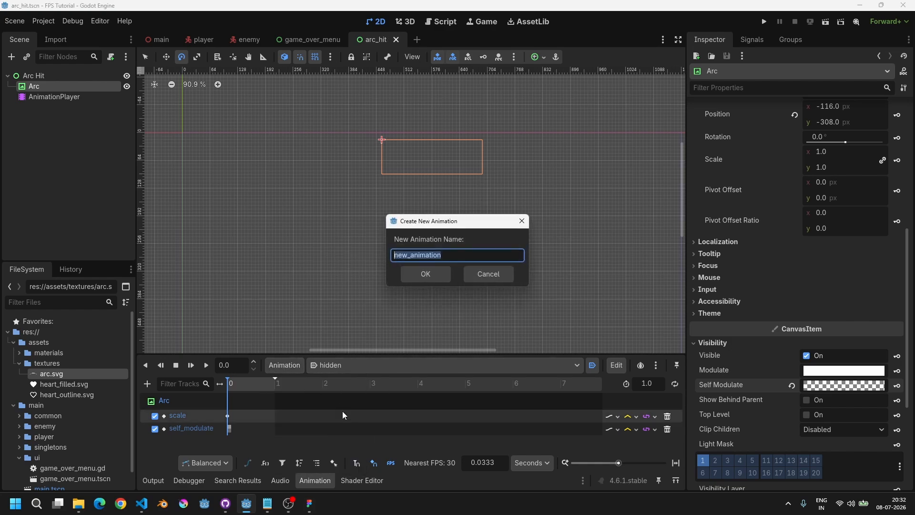
pyautogui.write('show')
pyautogui.press('Return')
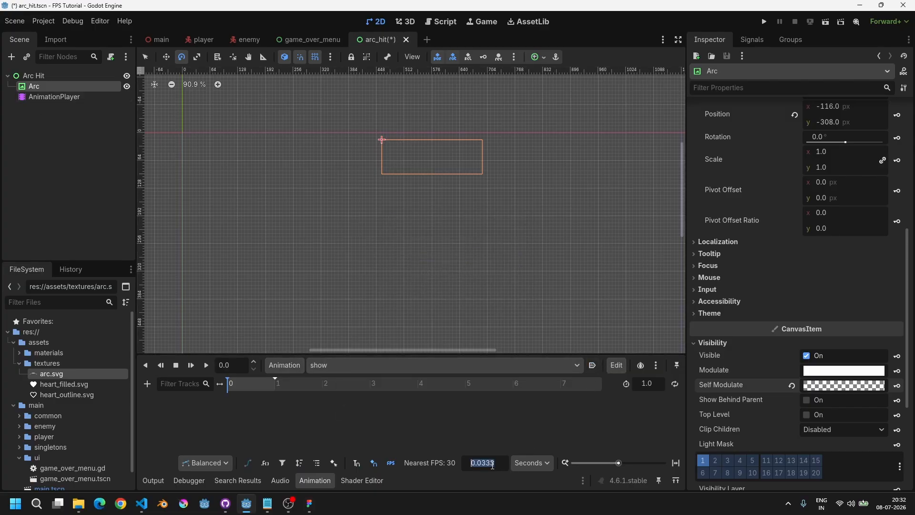
# Step: Set the timeline snap step to 0.1 seconds and move the playhead to 0 s
pyautogui.write('0.1')
pyautogui.click(356, 463)
pyautogui.keyDown('ctrl'); pyautogui.scroll(3, 265, 385); pyautogui.keyUp('ctrl')
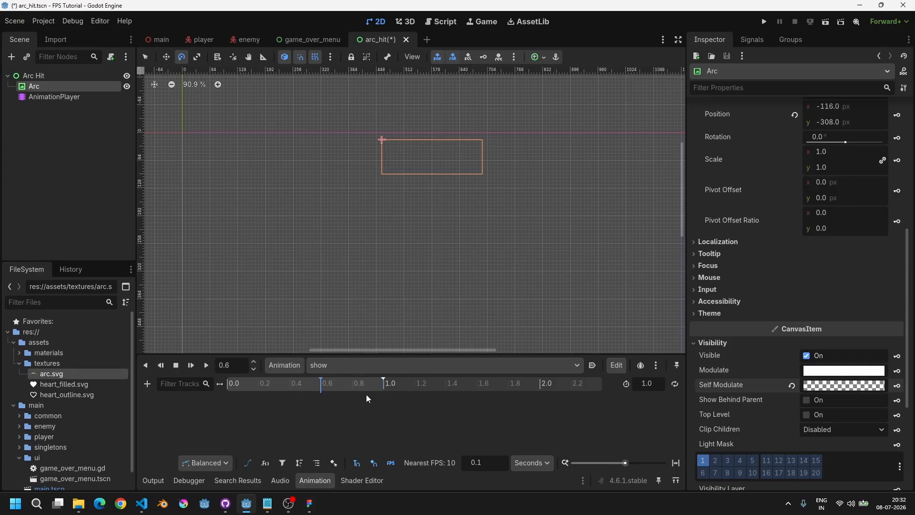
pyautogui.moveTo(367, 395); pyautogui.dragTo(204, 401)
# Step: Key the Arc's scale and self modulate at 0 s in the show animation
pyautogui.scroll(2, 815, 277)
pyautogui.click(897, 209)
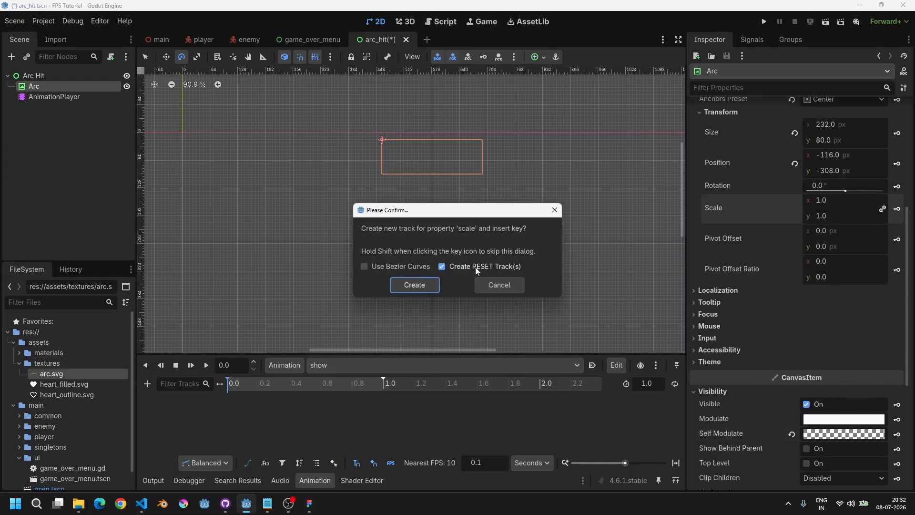
pyautogui.click(408, 283)
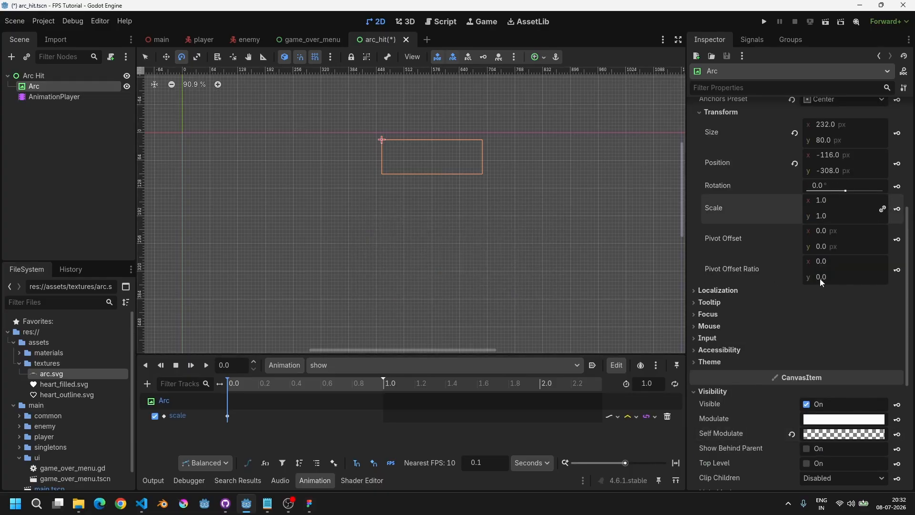
pyautogui.click(897, 434)
pyautogui.click(409, 285)
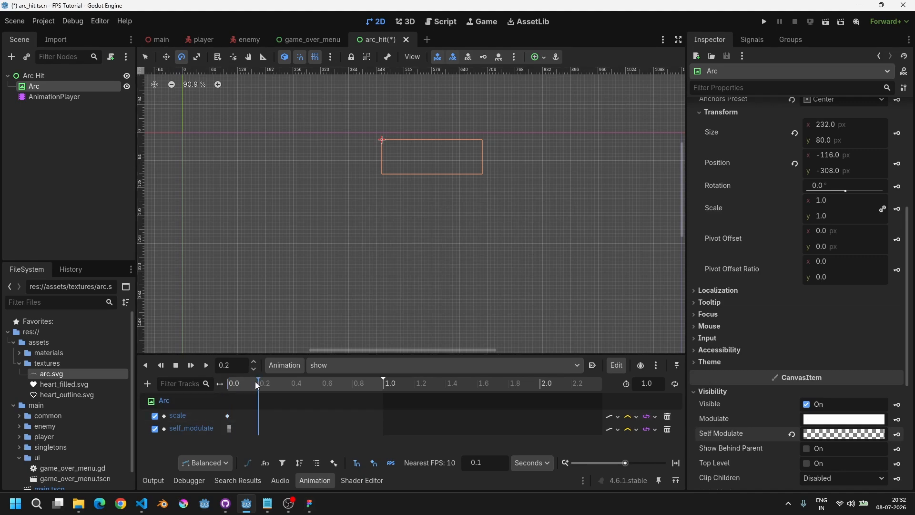
# Step: Inspect the RESET animation's tracks, then switch back to the show animation
pyautogui.click(336, 366)
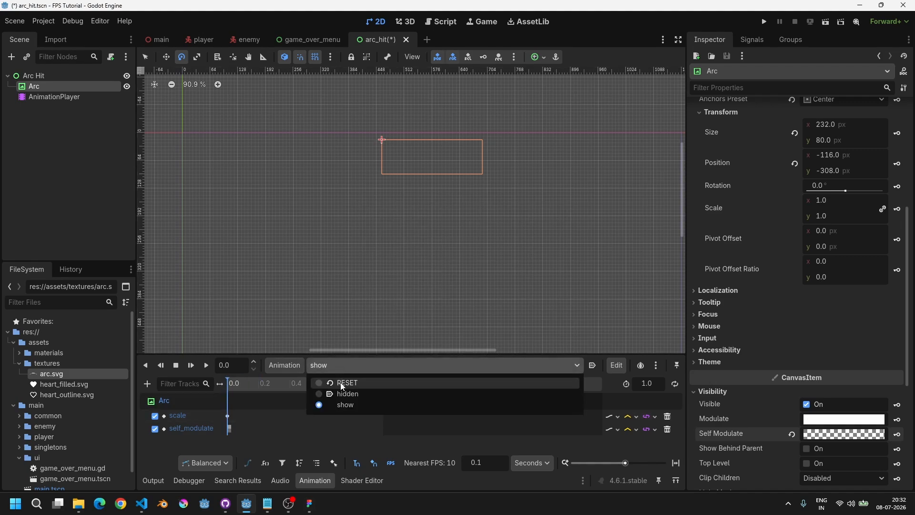
pyautogui.click(341, 383)
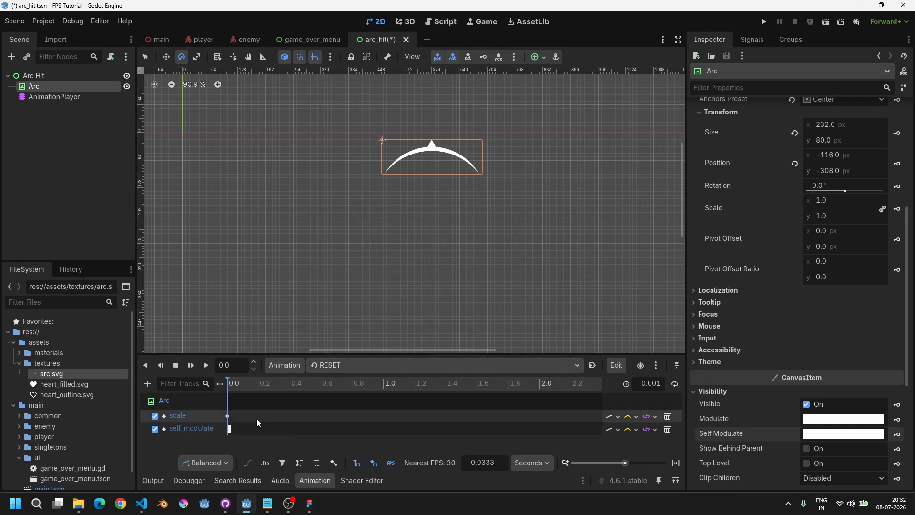
pyautogui.click(357, 368)
pyautogui.click(329, 404)
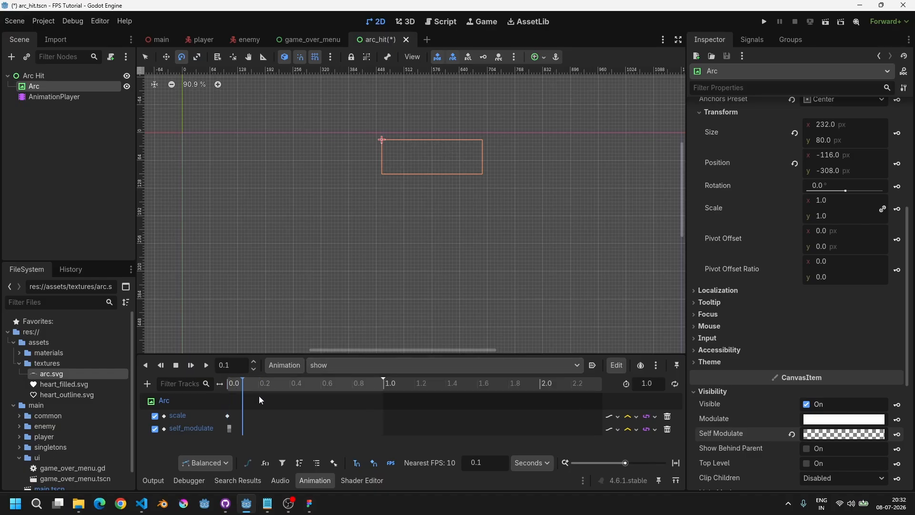
# Step: At 0.1 s, set the Arc's self modulate to R 255, G 100, B 100 and key it
pyautogui.click(242, 389)
pyautogui.keyDown('ctrl'); pyautogui.scroll(2, 245, 401); pyautogui.keyUp('ctrl')
pyautogui.keyDown('shift'); pyautogui.scroll(2, 253, 399); pyautogui.keyUp('shift')
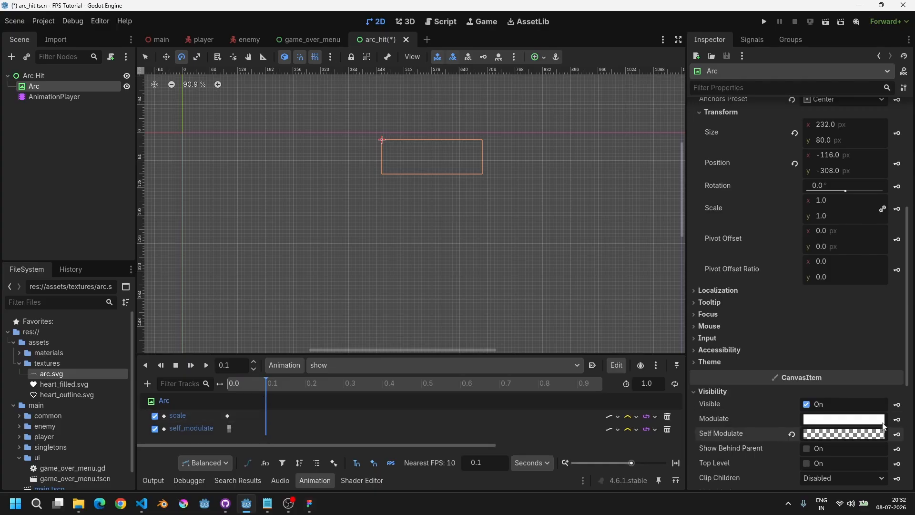
pyautogui.click(792, 434)
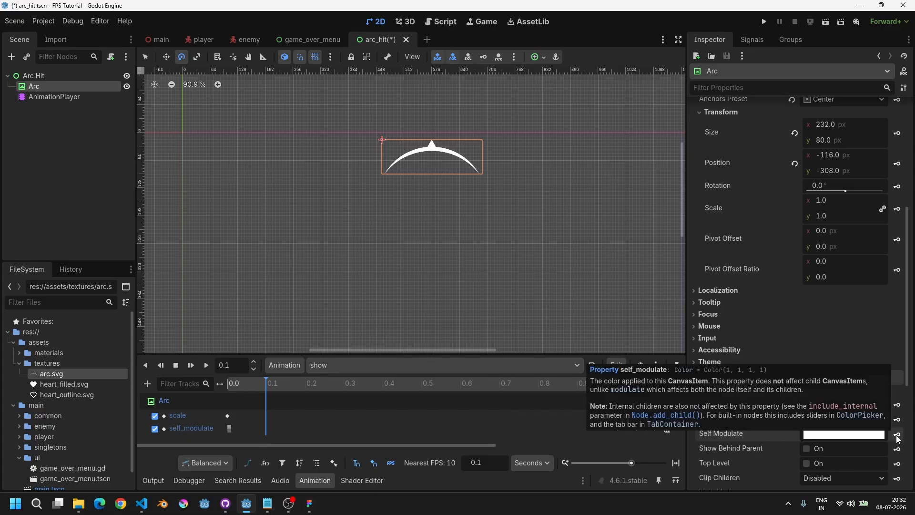
pyautogui.click(828, 435)
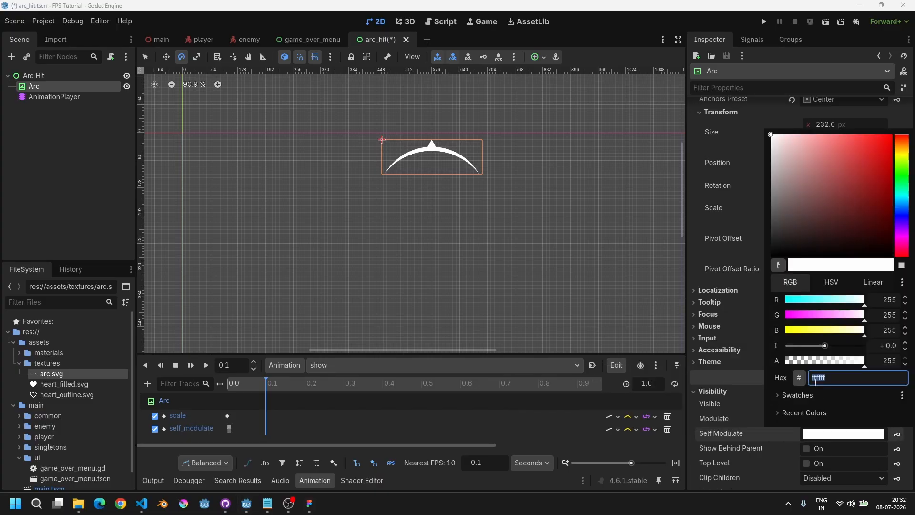
pyautogui.click(884, 315)
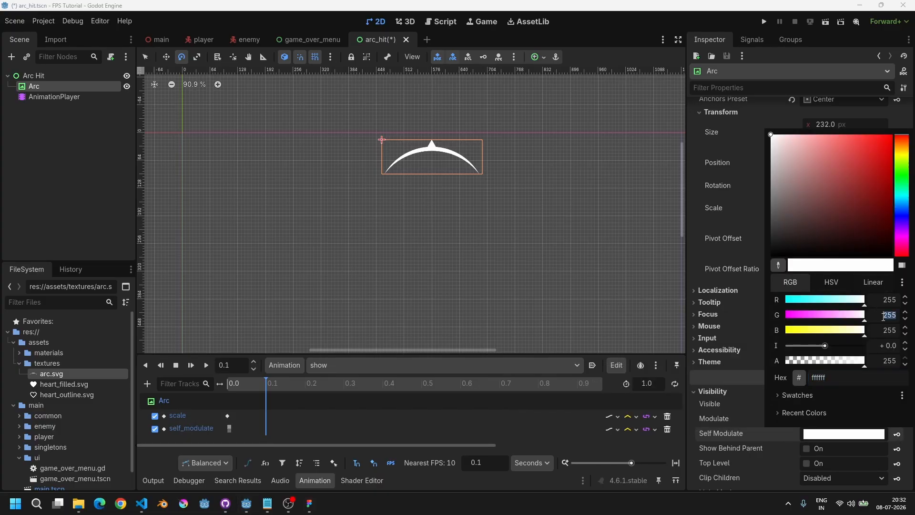
pyautogui.write('100')
pyautogui.press('Tab')
pyautogui.write('100')
pyautogui.press('Return')
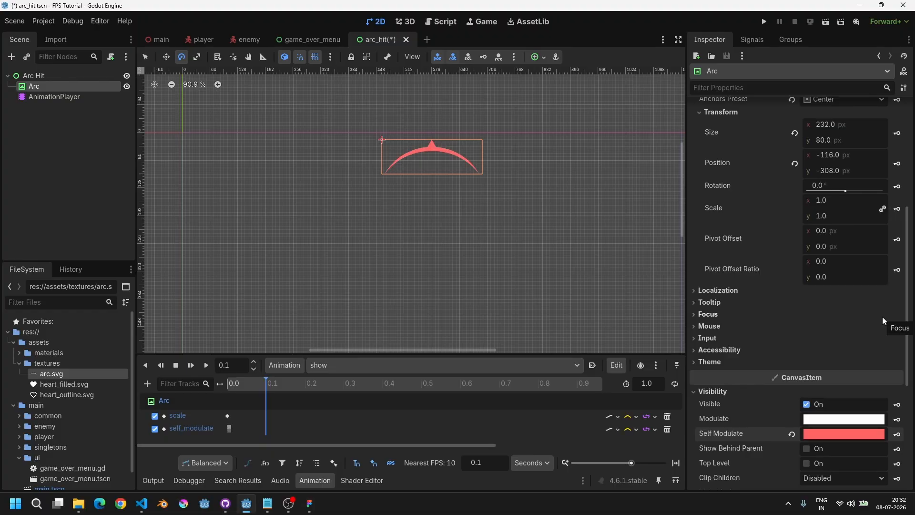
pyautogui.click(899, 436)
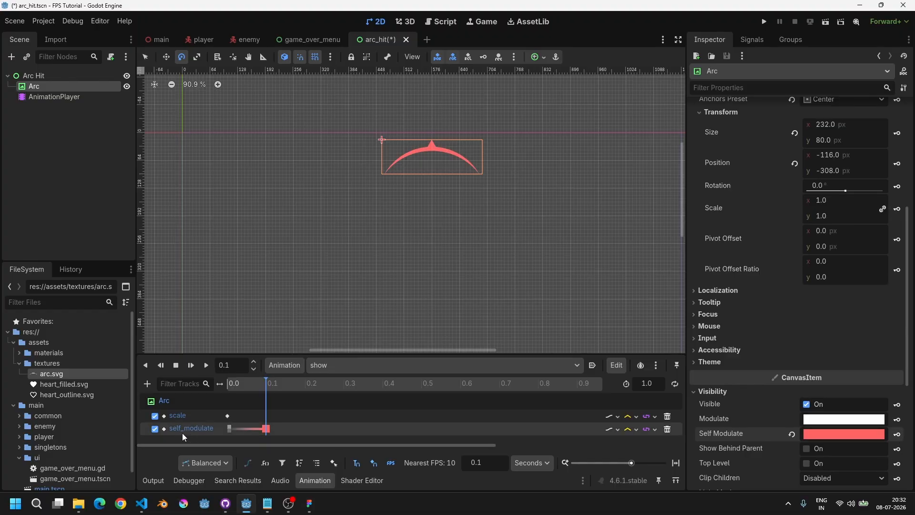
# Step: Edit the 0 s self modulate key's color to green 100 and blue 100
pyautogui.click(228, 429)
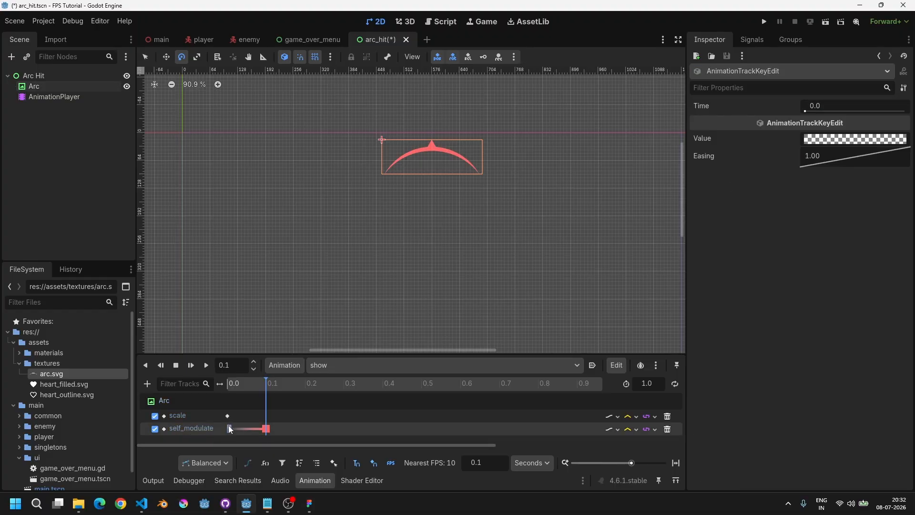
pyautogui.click(811, 140)
pyautogui.click(890, 329)
pyautogui.write('100')
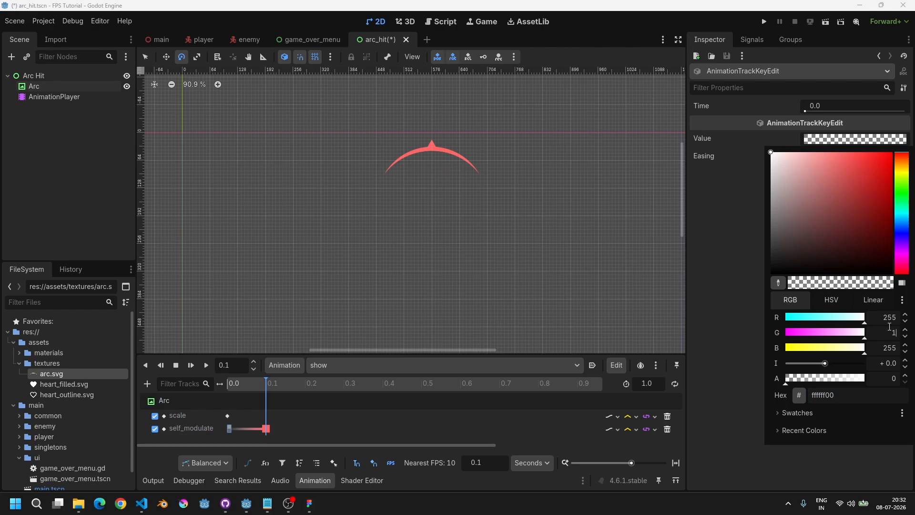
pyautogui.press('Tab')
pyautogui.write('100')
pyautogui.press('Return')
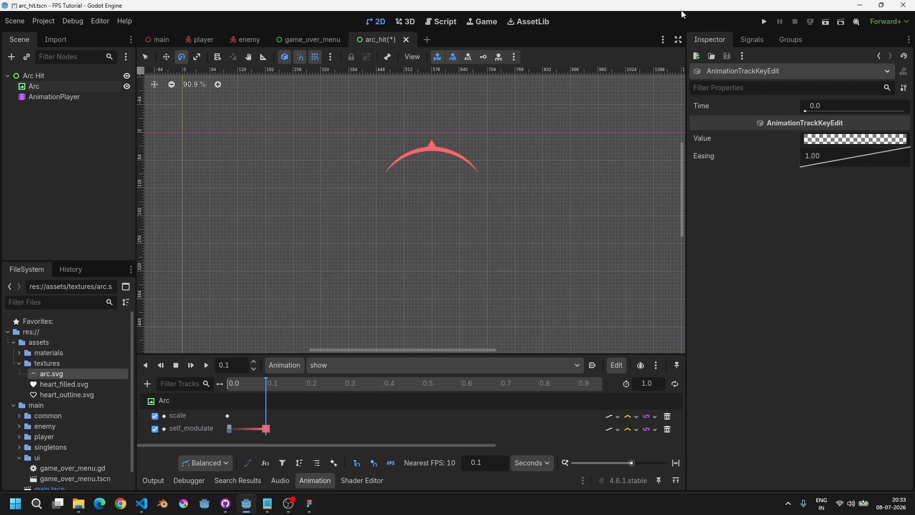
# Step: Select the Arc node and try setting its scale to 1.2
pyautogui.moveTo(243, 387); pyautogui.dragTo(253, 415)
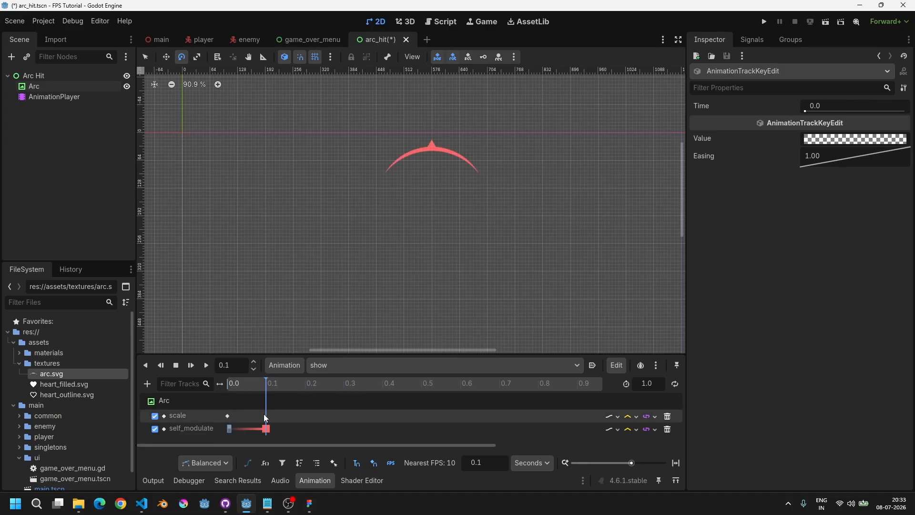
pyautogui.click(43, 88)
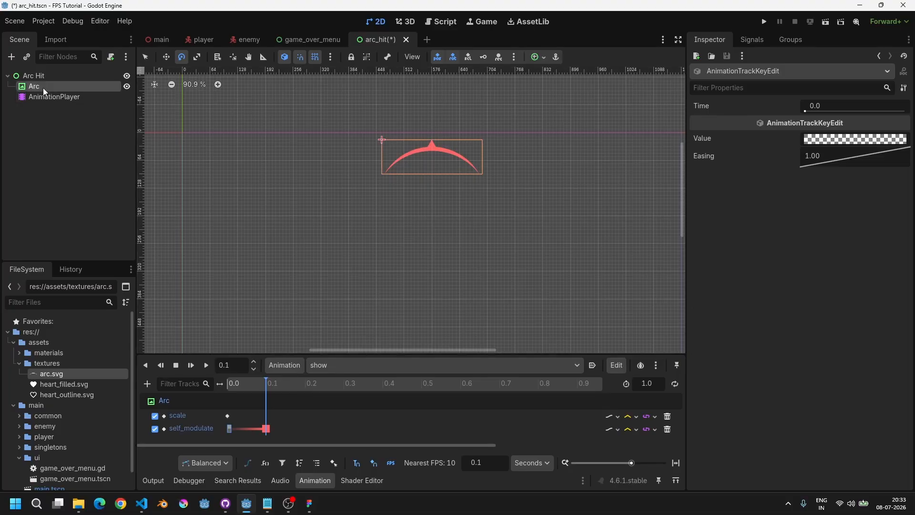
pyautogui.scroll(3, 826, 319)
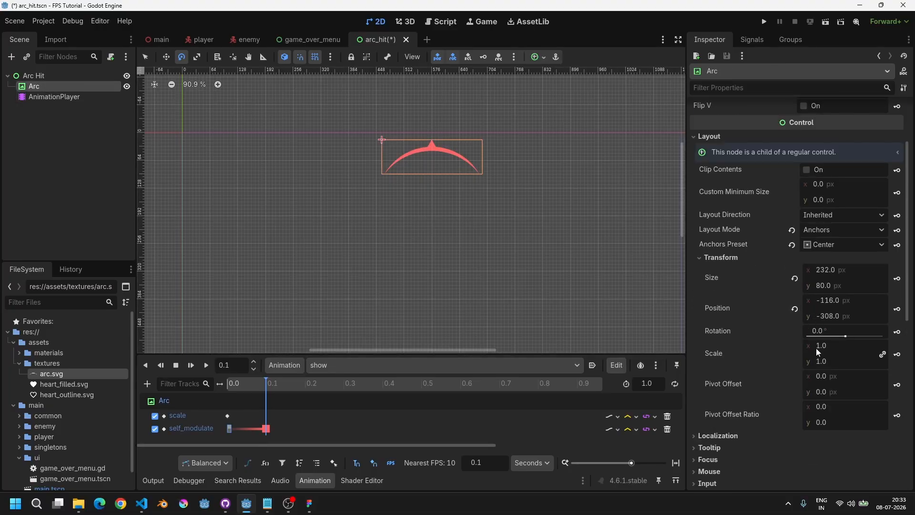
pyautogui.click(836, 350)
pyautogui.write('1.2')
pyautogui.press('Return')
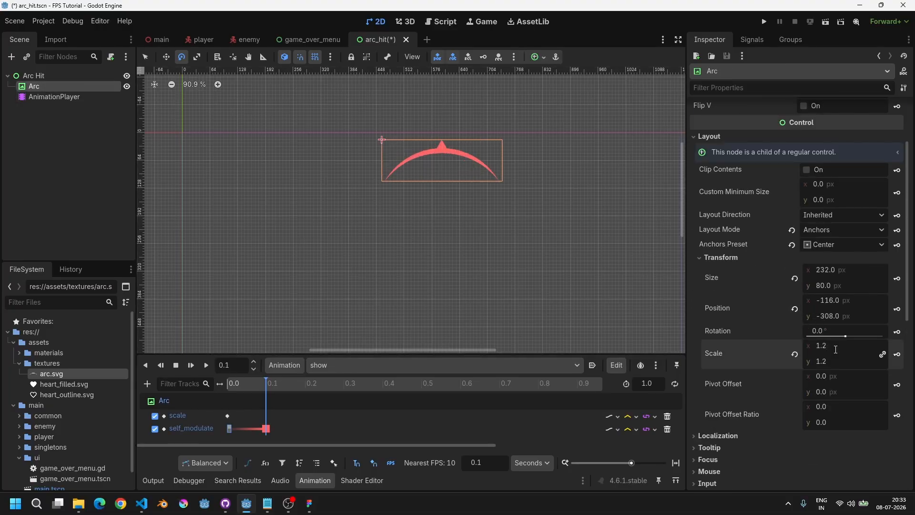
pyautogui.hotkey('ctrl', 'z')
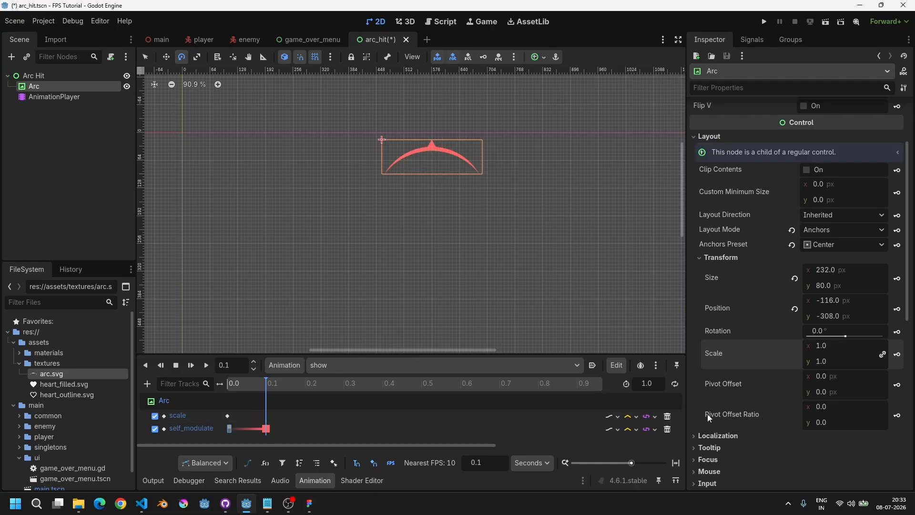
# Step: Try enlarging the Arc by dragging its scale value
pyautogui.scroll(6, 333, 180)
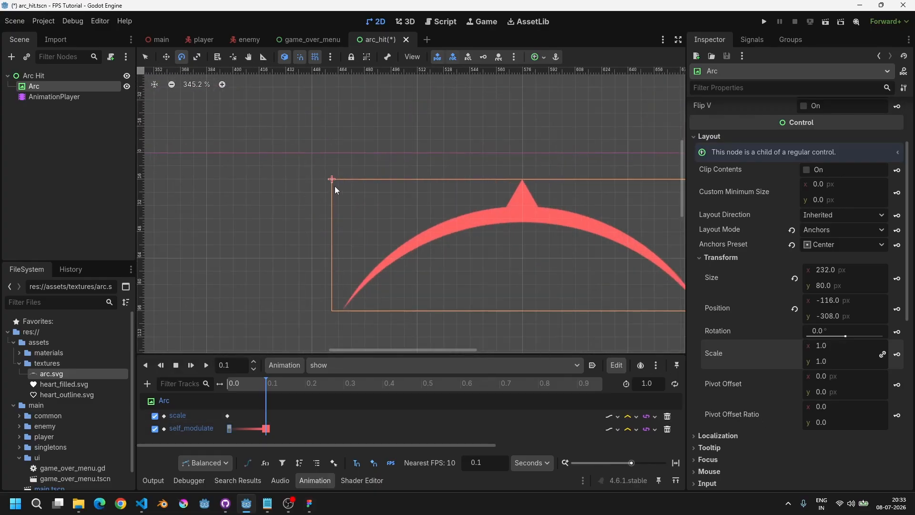
pyautogui.scroll(-3, 334, 179)
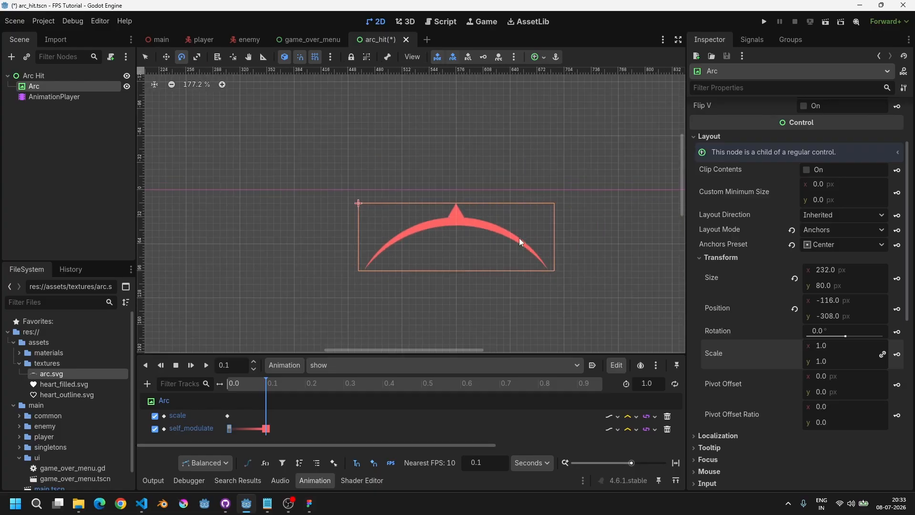
pyautogui.moveTo(820, 350); pyautogui.dragTo(861, 349)
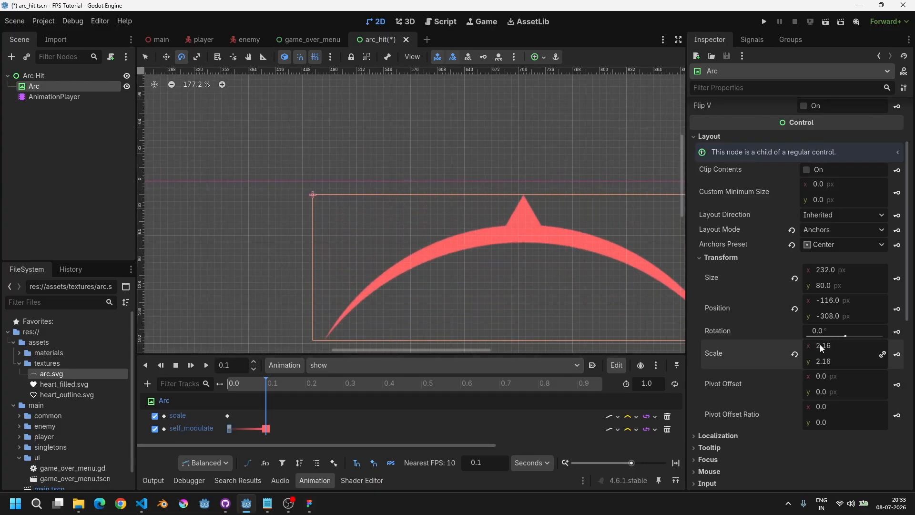
pyautogui.hotkey('ctrl', 'z')
# Step: Set the Arc's pivot offset ratio to 0.5 on both x and y so it scales from its center
pyautogui.click(836, 405)
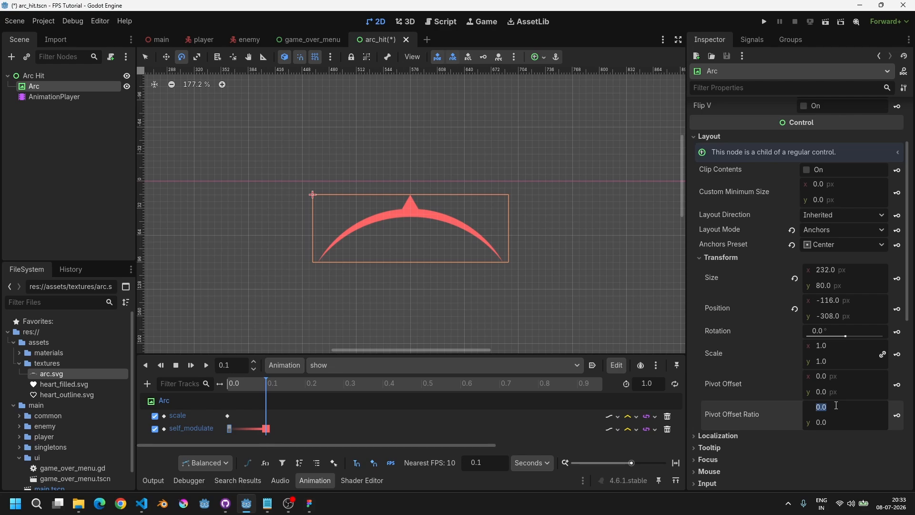
pyautogui.write('0.5')
pyautogui.press('Tab')
pyautogui.write('0.5')
pyautogui.press('Return')
pyautogui.scroll(2, 379, 270)
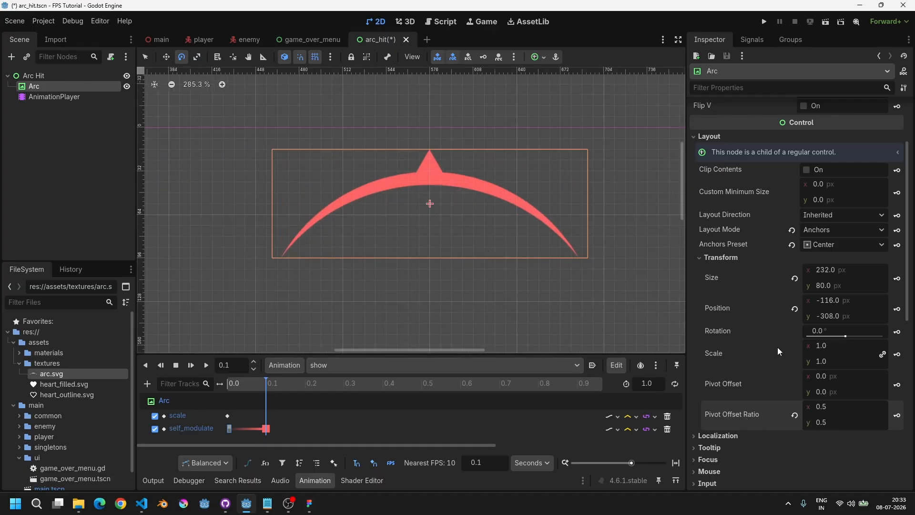
pyautogui.moveTo(820, 354); pyautogui.dragTo(856, 355)
pyautogui.hotkey('ctrl', 'z')
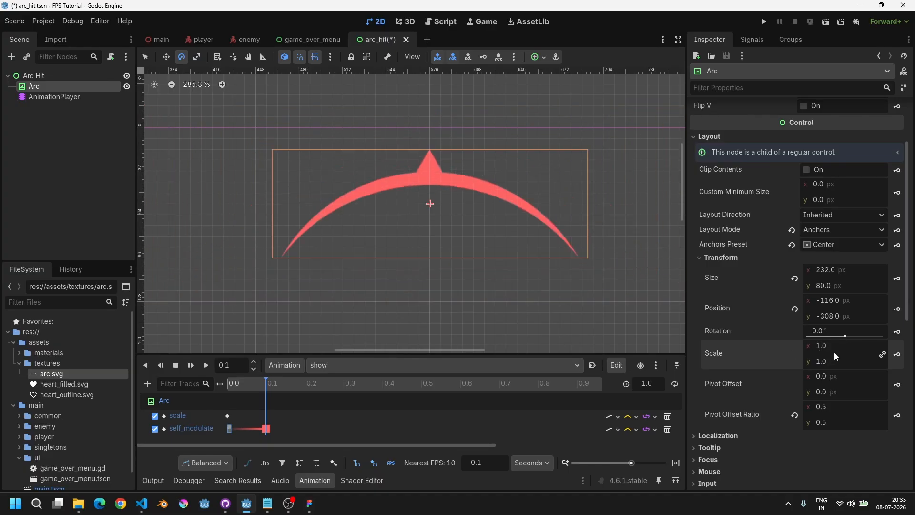
# Step: Set the Arc's scale to 1.2 and key it at 0.1 s in the show animation
pyautogui.write('1.2')
pyautogui.press('Return')
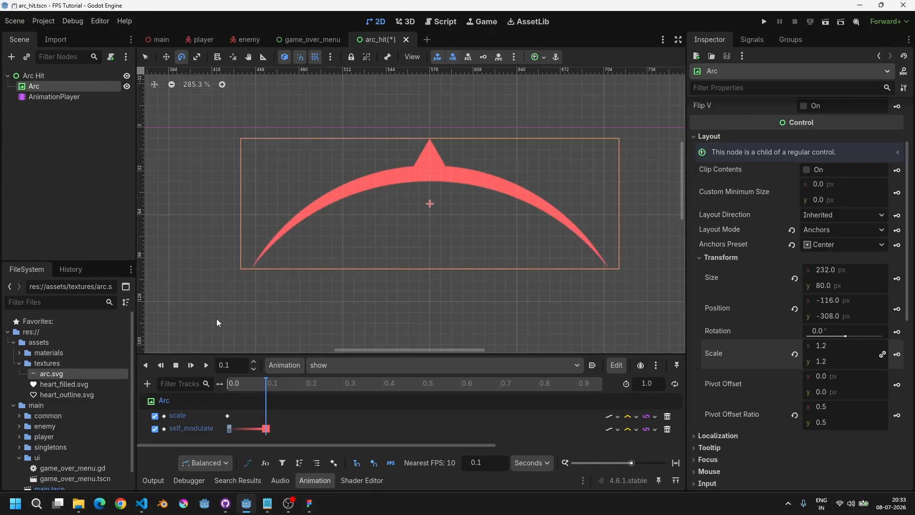
pyautogui.scroll(-3, 360, 276)
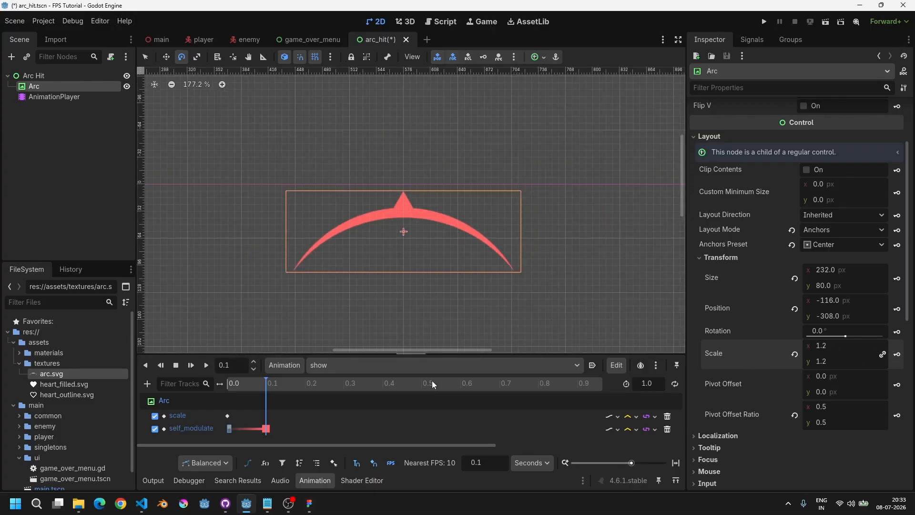
pyautogui.click(899, 356)
# Step: At 0.2 s, set the Arc's scale to 0.9 and insert a scale key
pyautogui.click(297, 387)
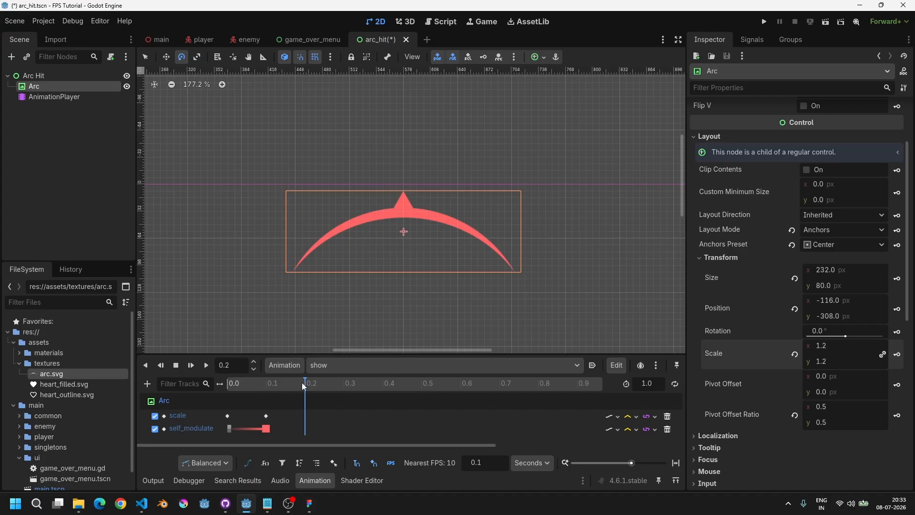
pyautogui.click(818, 344)
pyautogui.write('0.9')
pyautogui.press('Return')
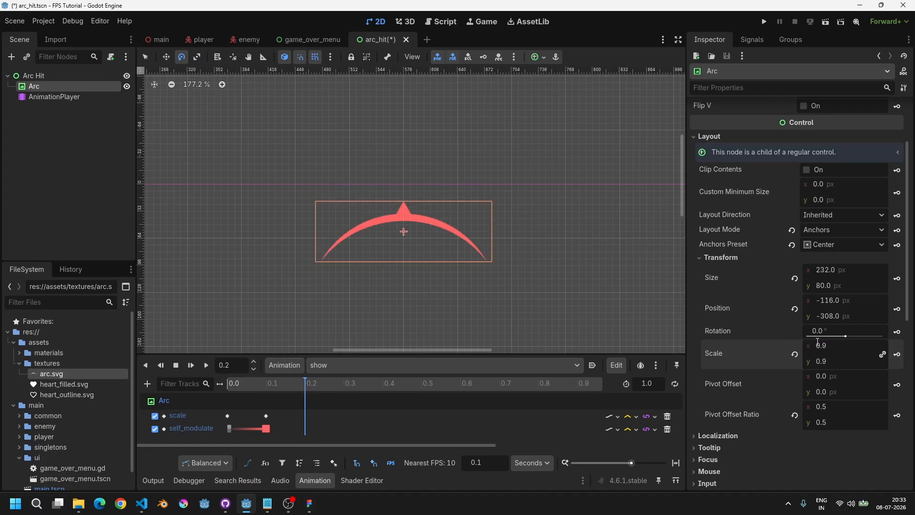
pyautogui.click(898, 355)
# Step: Change the Arc's scale at 0.2 s to 0.8
pyautogui.click(850, 345)
pyautogui.write('0.8')
pyautogui.press('Return')
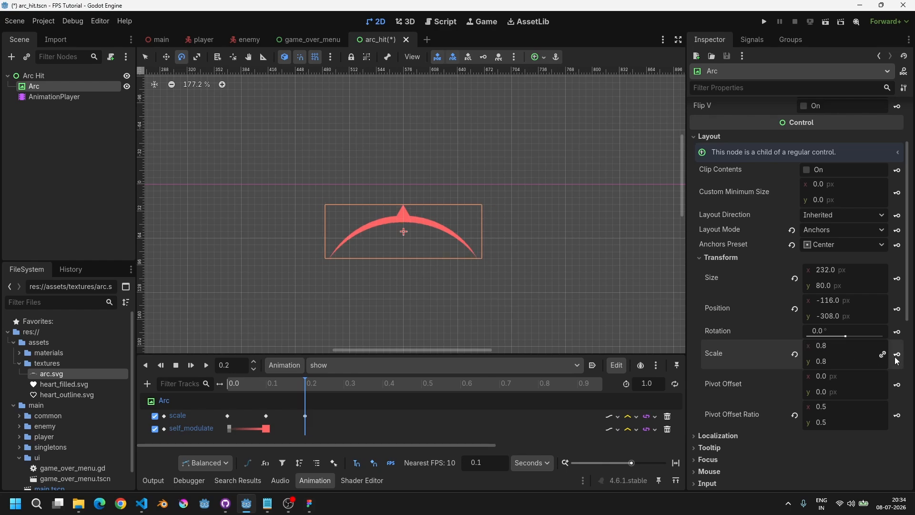
# Step: At 0.3 s, set the Arc's scale to 1.1 and insert a scale key
pyautogui.moveTo(263, 384); pyautogui.dragTo(319, 390)
pyautogui.moveTo(287, 385); pyautogui.dragTo(333, 402)
pyautogui.click(305, 416)
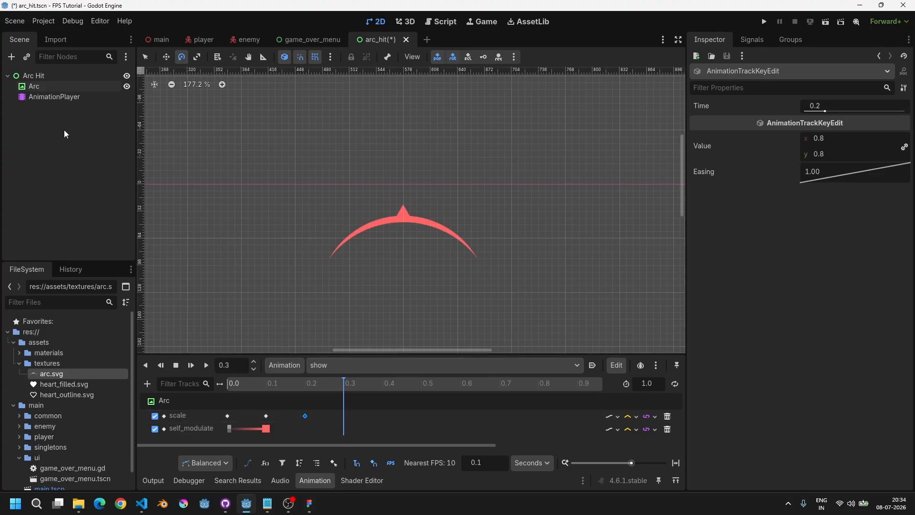
pyautogui.click(43, 88)
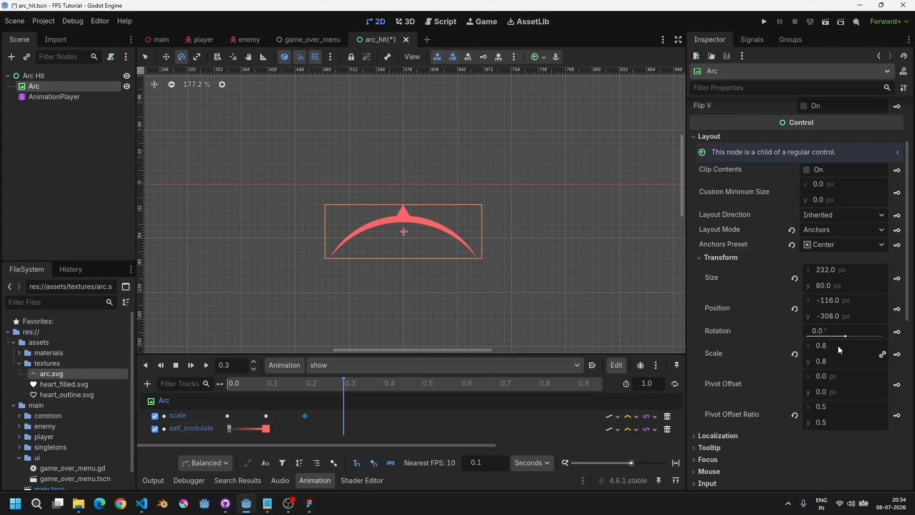
pyautogui.click(838, 346)
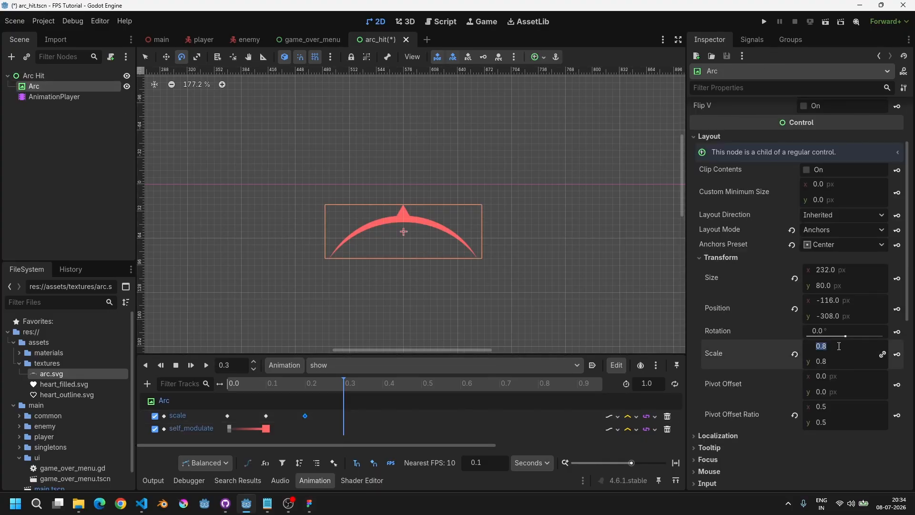
pyautogui.write('1.1')
pyautogui.press('Return')
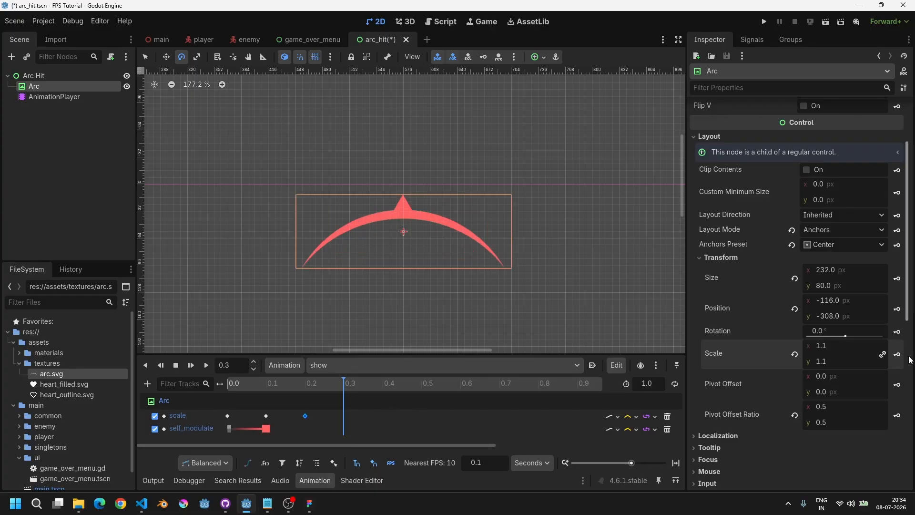
pyautogui.write('1.2')
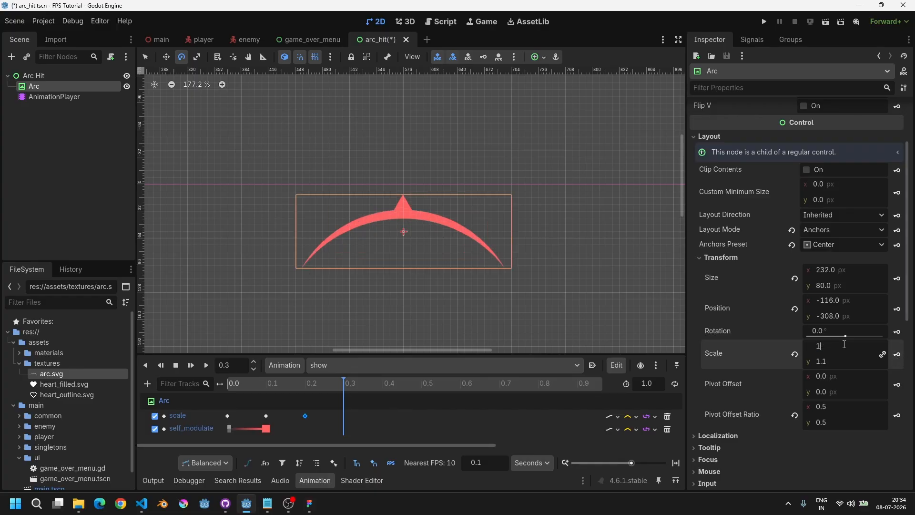
pyautogui.press('Return')
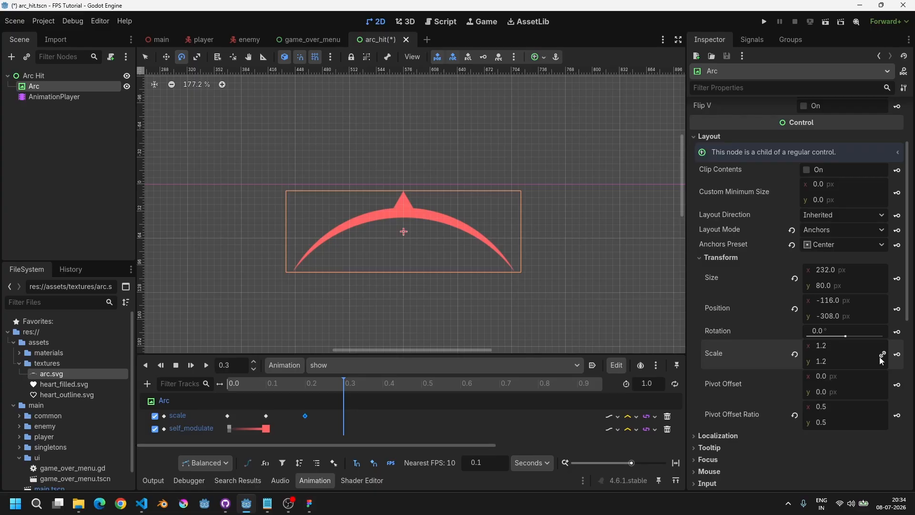
pyautogui.click(831, 346)
pyautogui.write('1.1')
pyautogui.press('Return')
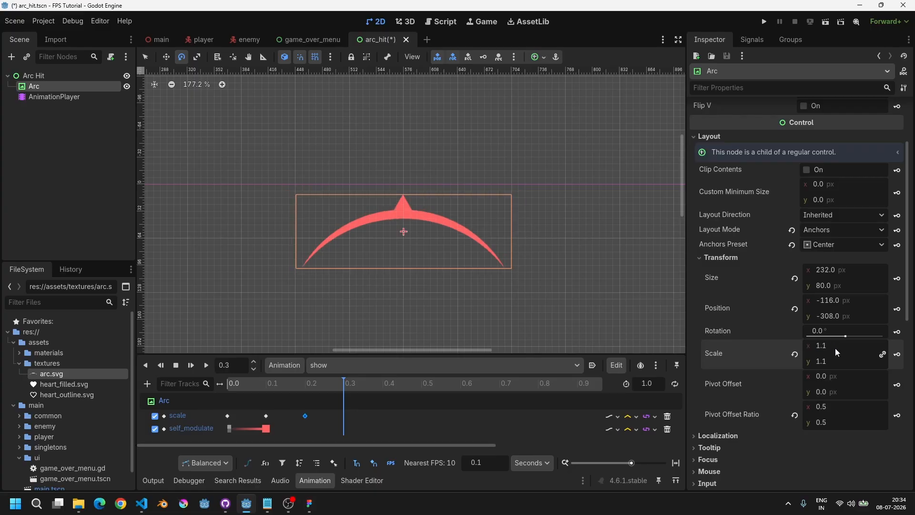
pyautogui.click(895, 356)
# Step: At 0.4 s, set the Arc's scale to 1 and insert a scale key
pyautogui.moveTo(353, 387); pyautogui.dragTo(377, 386)
pyautogui.click(824, 346)
pyautogui.write('1')
pyautogui.press('Return')
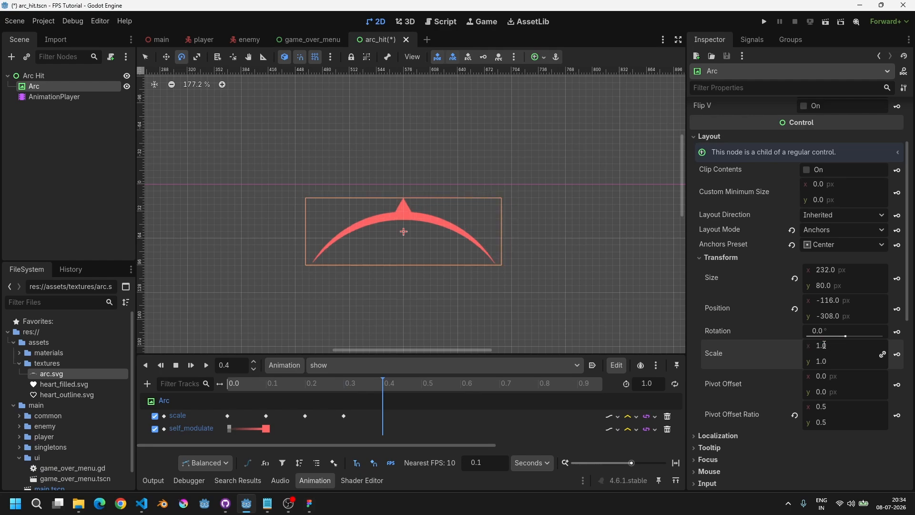
pyautogui.click(898, 355)
# Step: Preview the show animation from the start
pyautogui.moveTo(362, 385); pyautogui.dragTo(213, 403)
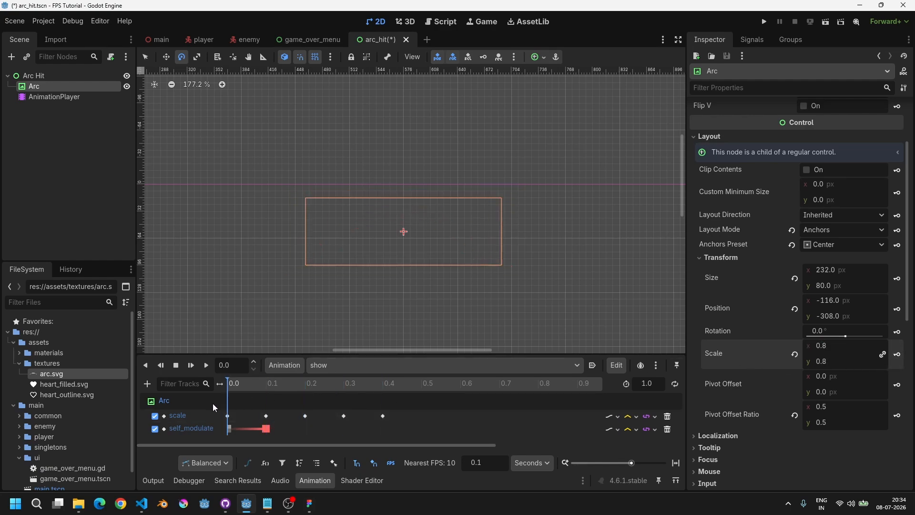
pyautogui.hotkey('shift', 'd')
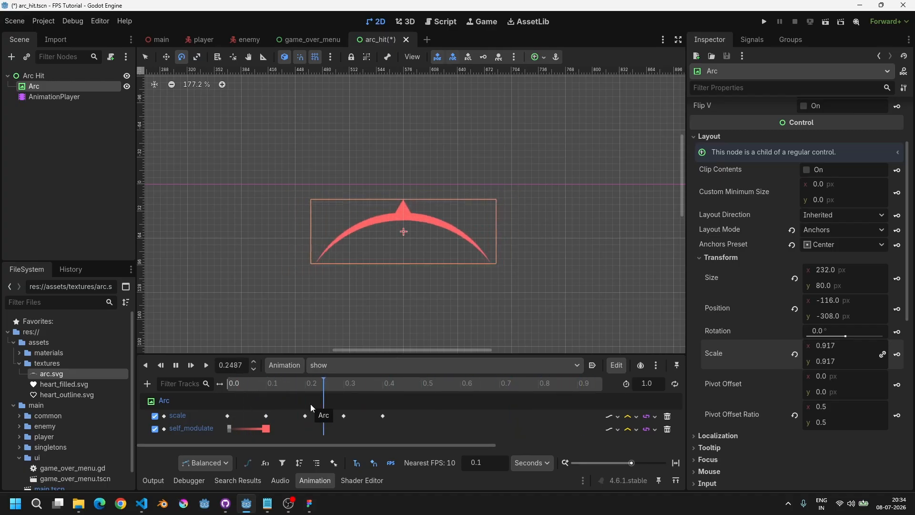
# Step: Set the show animation's length to 1.5 seconds
pyautogui.keyDown('ctrl'); pyautogui.scroll(-4, 371, 417); pyautogui.keyUp('ctrl')
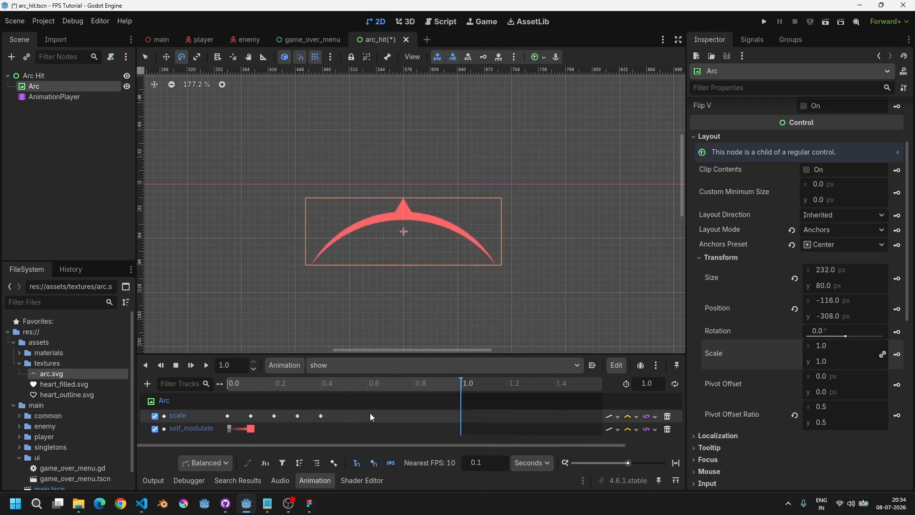
pyautogui.moveTo(399, 387); pyautogui.dragTo(398, 410)
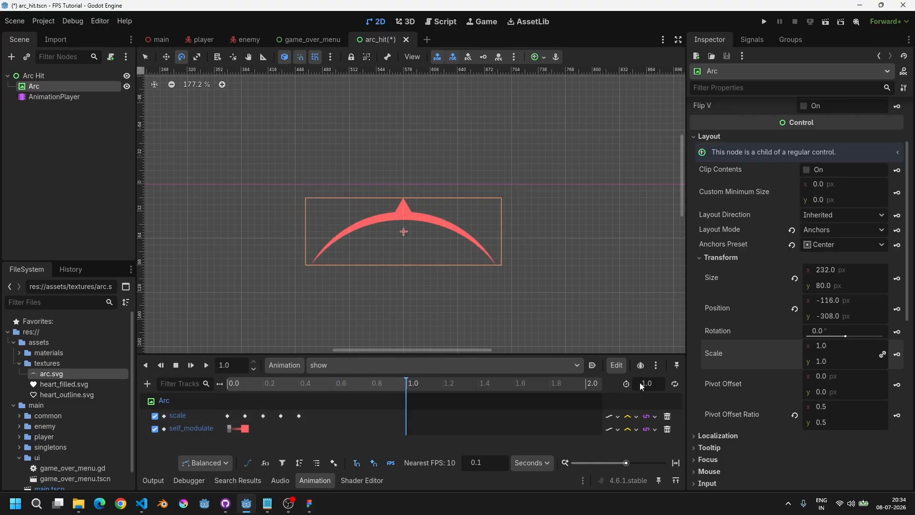
pyautogui.write('1.5')
pyautogui.press('Return')
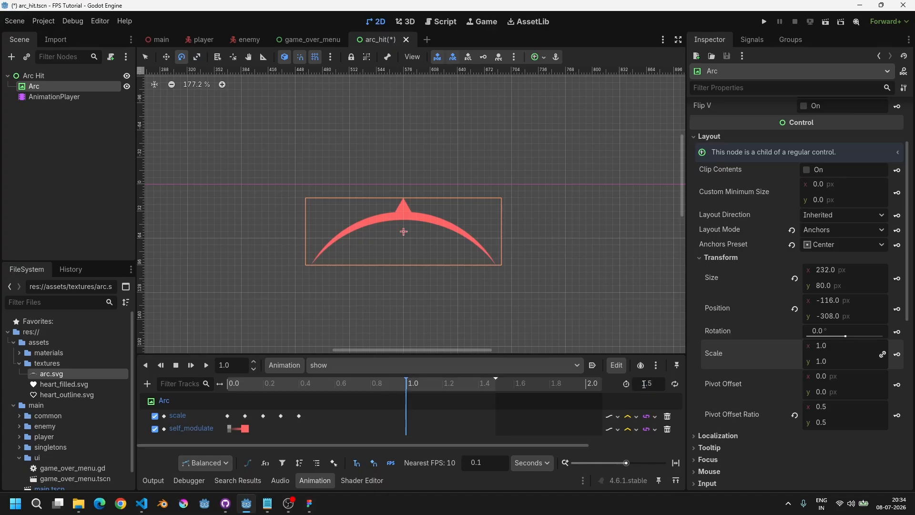
# Step: Duplicate the 0.1 s red self modulate key to 1.0 s
pyautogui.moveTo(443, 387); pyautogui.dragTo(407, 396)
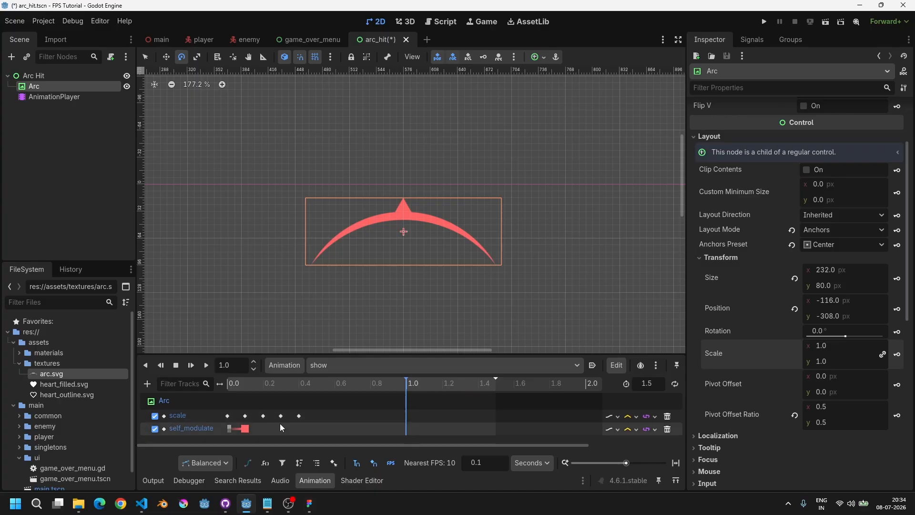
pyautogui.click(249, 428)
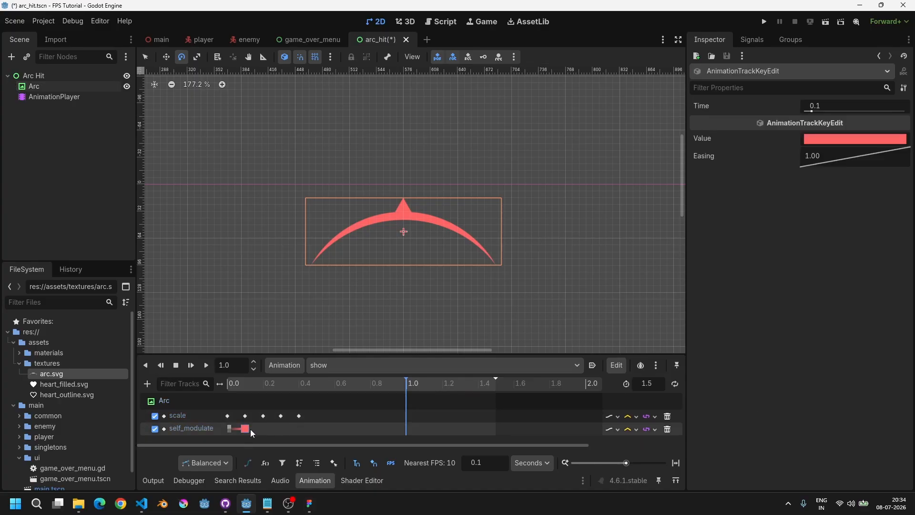
pyautogui.hotkey('ctrl', 'd')
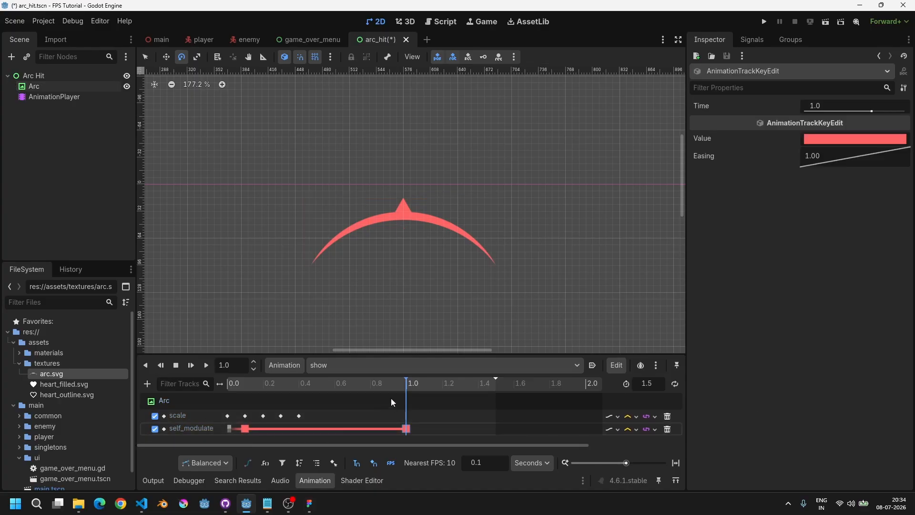
# Step: Duplicate the transparent 0 s self modulate key to 1.5 s so the arc fades out
pyautogui.click(424, 384)
pyautogui.moveTo(424, 385); pyautogui.dragTo(505, 396)
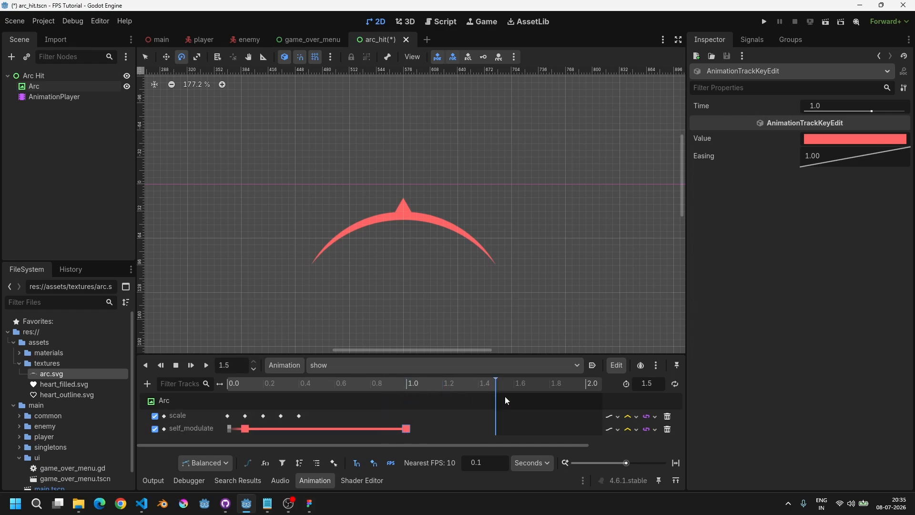
pyautogui.click(231, 429)
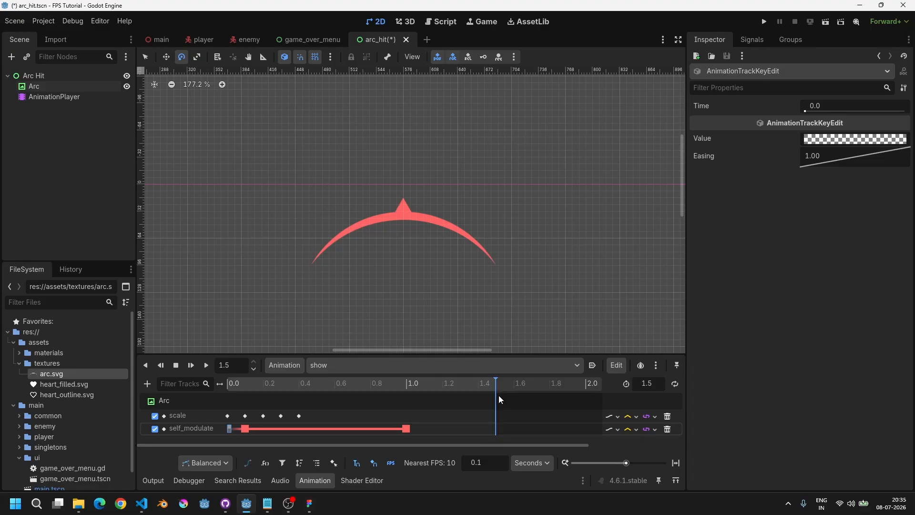
pyautogui.hotkey('ctrl', 'd')
pyautogui.moveTo(422, 385); pyautogui.dragTo(233, 412)
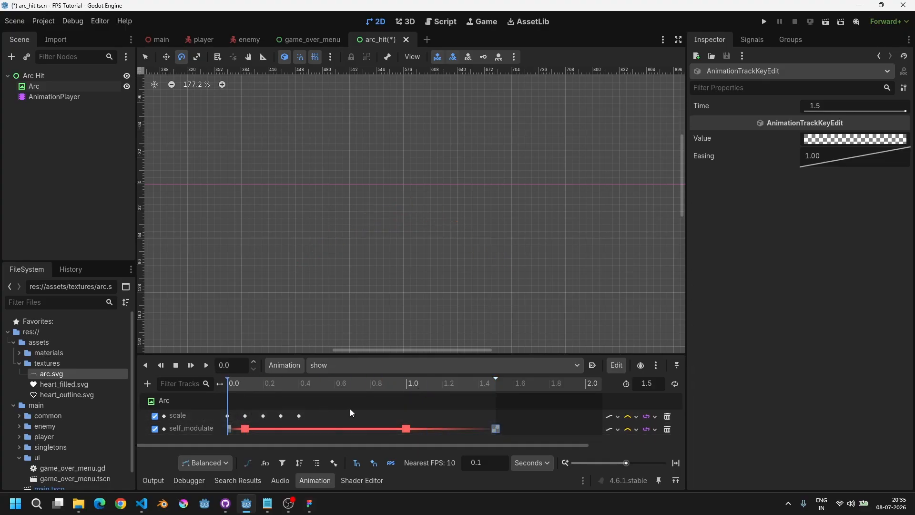
# Step: Set the easing of all scale keyframes in the show animation to Ease In-Out
pyautogui.hotkey('shift', 'd')
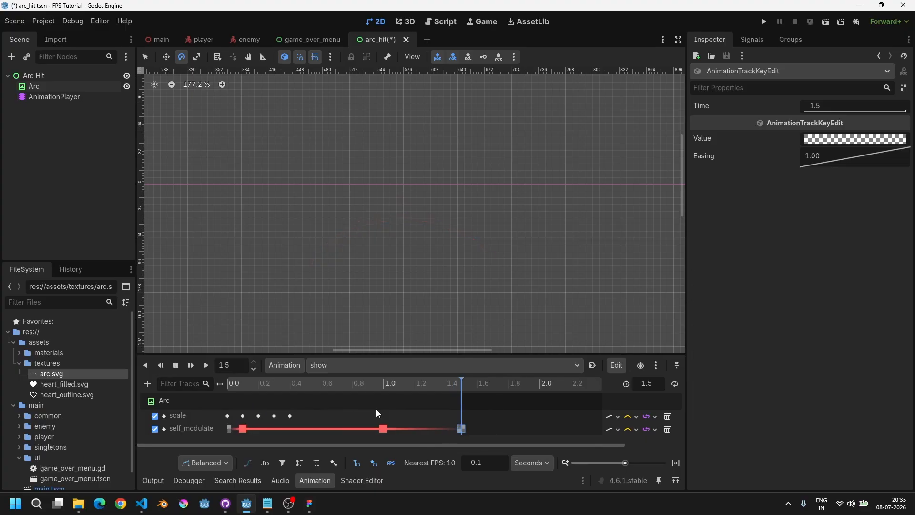
pyautogui.keyDown('ctrl'); pyautogui.scroll(-3, 376, 409); pyautogui.keyUp('ctrl')
pyautogui.moveTo(374, 438); pyautogui.dragTo(226, 408)
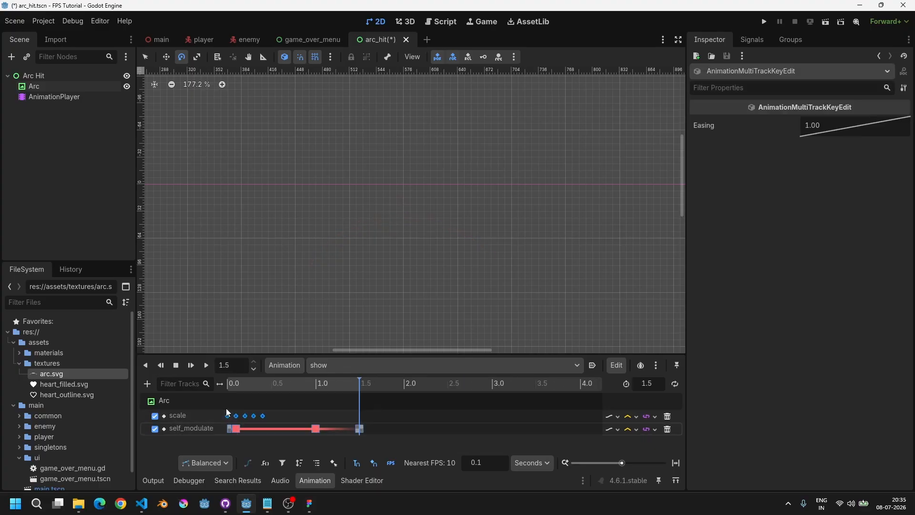
pyautogui.rightClick(826, 130)
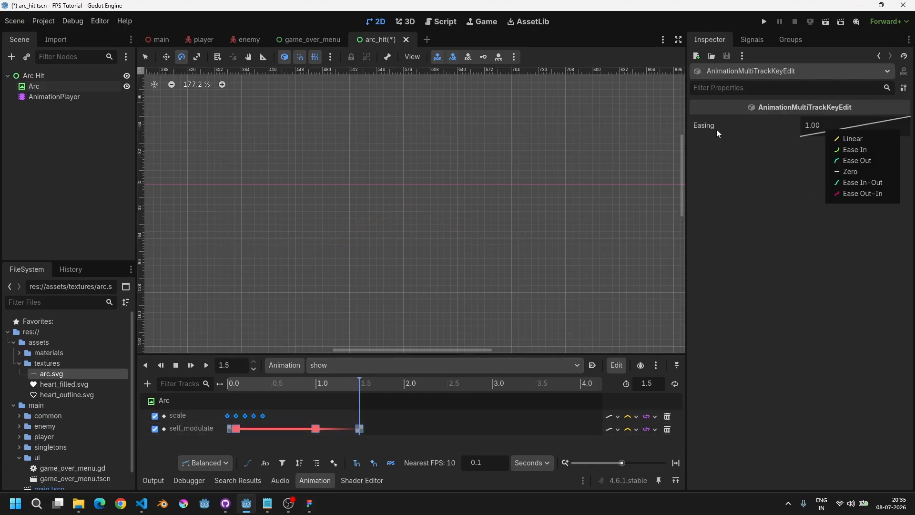
pyautogui.click(852, 183)
# Step: Preview the show animation from the start several times
pyautogui.click(229, 387)
pyautogui.press('d')
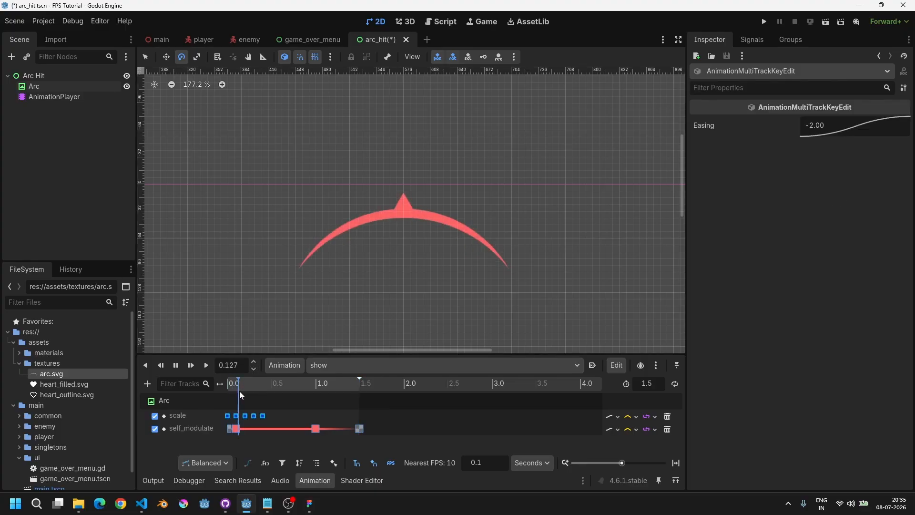
pyautogui.hotkey('shift', 'd')
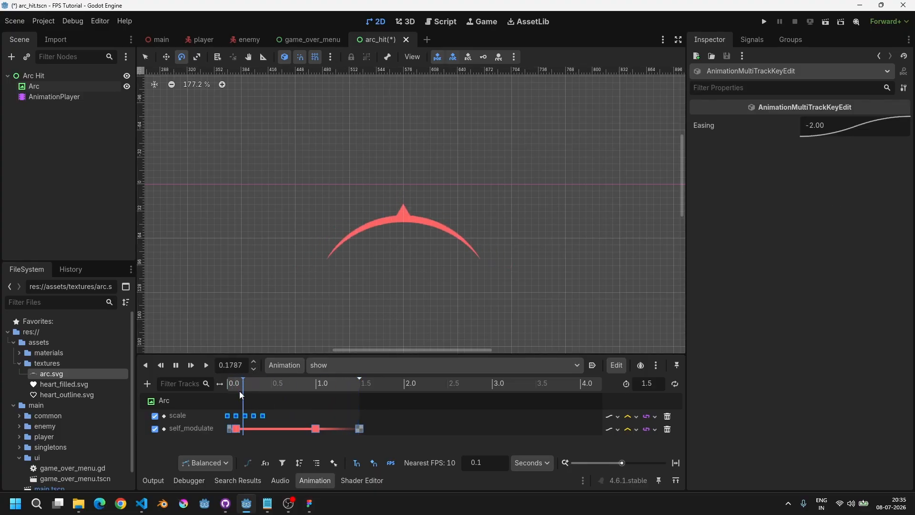
pyautogui.hotkey('shift', 'd')
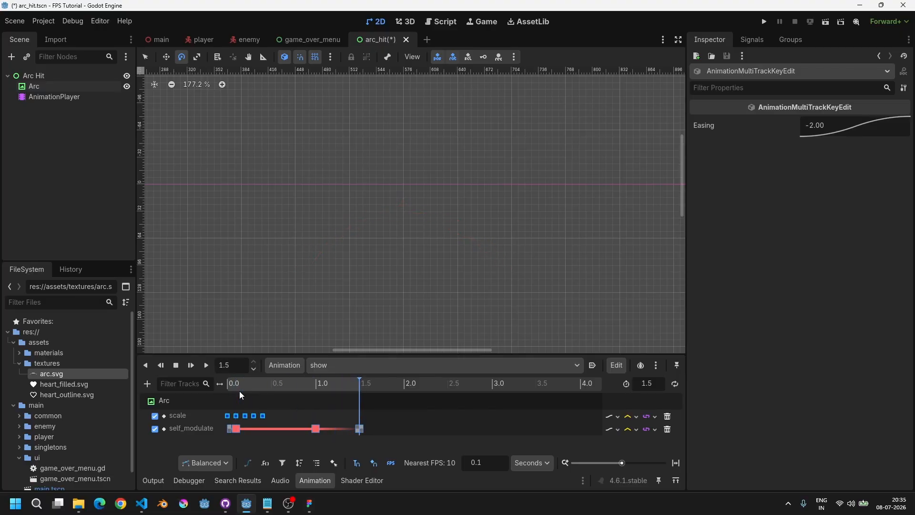
pyautogui.hotkey('shift', 'd')
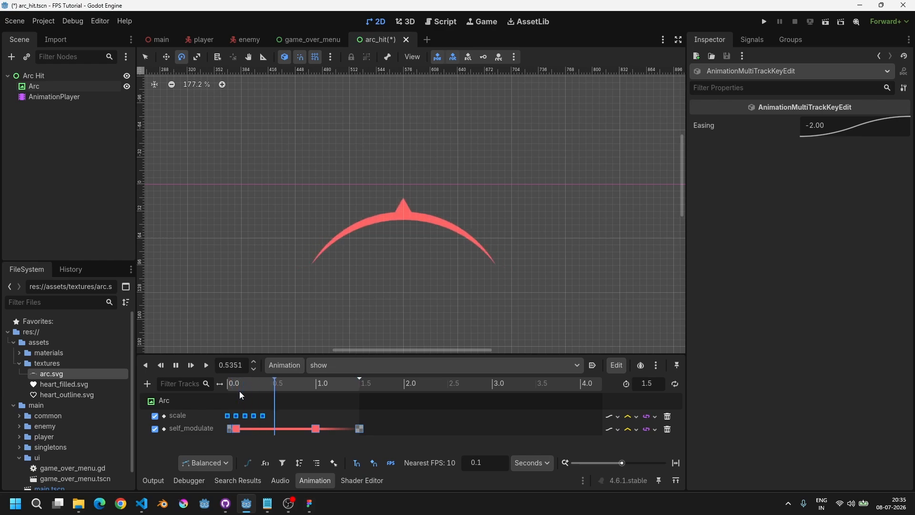
pyautogui.hotkey('shift', 'd')
pyautogui.hotkey('shift', 'd')
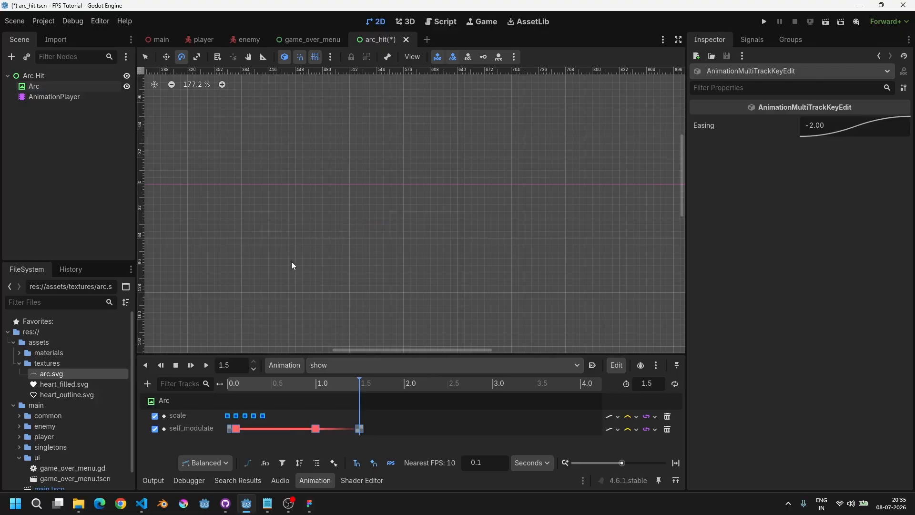
# Step: Switch the animation player to the RESET animation, select the Arc Hit root and save the scene
pyautogui.click(353, 365)
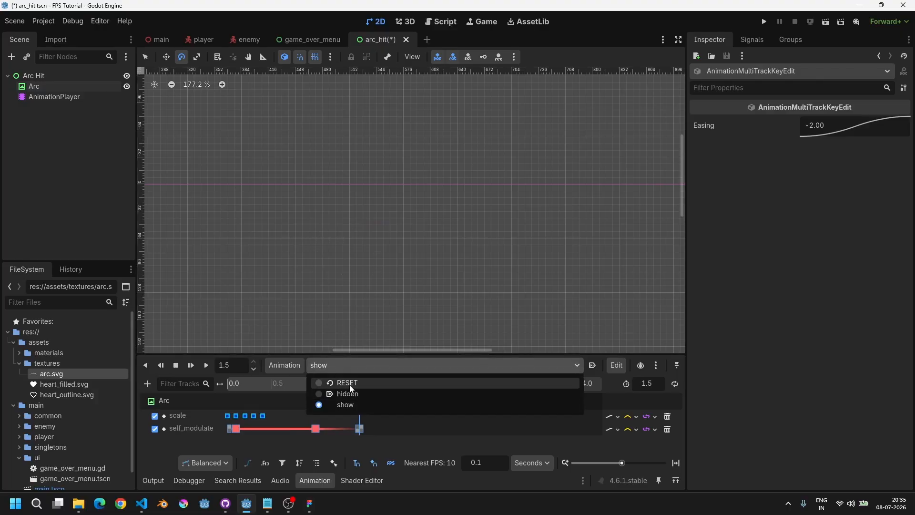
pyautogui.click(335, 380)
pyautogui.click(316, 477)
pyautogui.scroll(-3, 353, 274)
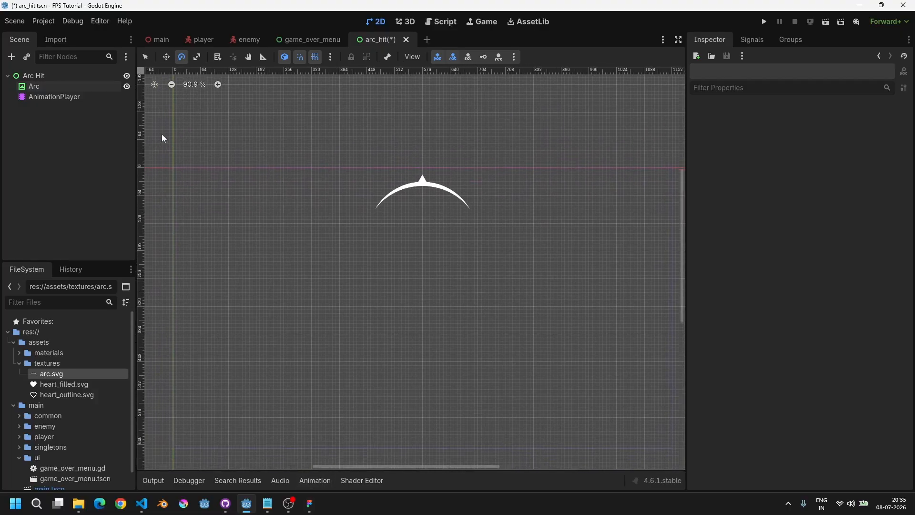
pyautogui.click(56, 78)
pyautogui.scroll(-1, 324, 224)
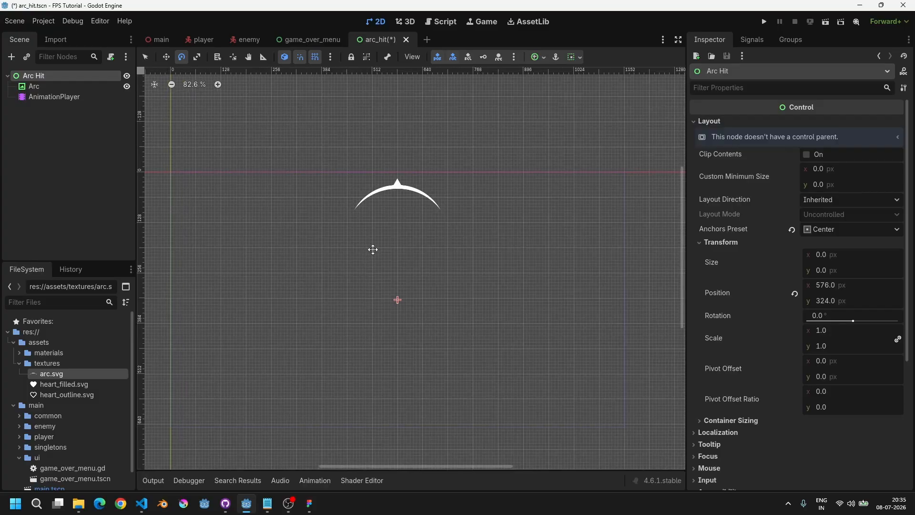
pyautogui.hotkey('ctrl', 's')
pyautogui.scroll(1, 383, 239)
pyautogui.scroll(2, 402, 186)
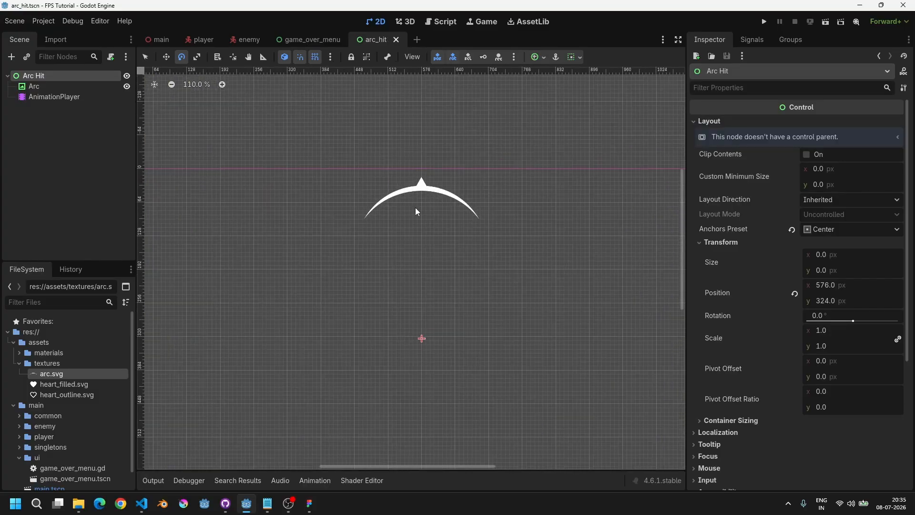
pyautogui.moveTo(415, 208); pyautogui.dragTo(422, 188, button='middle')
pyautogui.scroll(-3, 421, 191)
# Step: Create a new scene with a User Interface root node named Arc Hit Manager
pyautogui.click(417, 40)
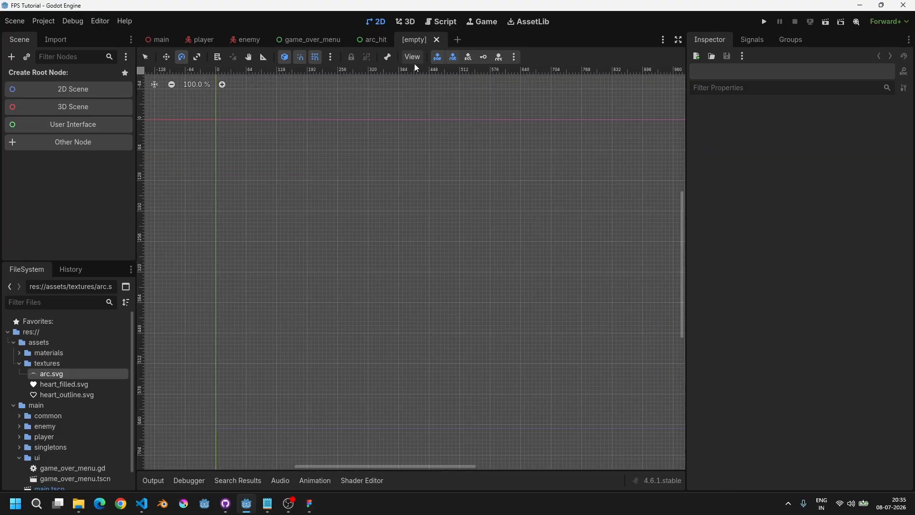
pyautogui.click(93, 124)
pyautogui.doubleClick(53, 77)
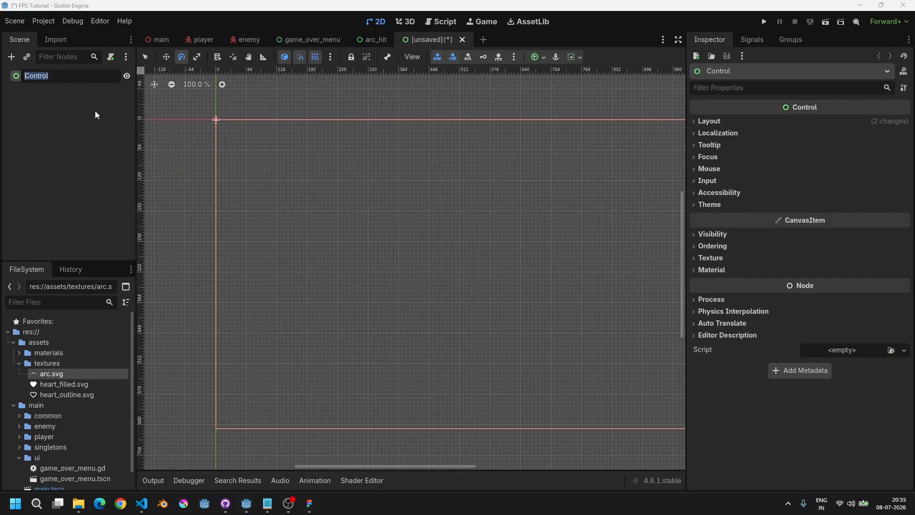
pyautogui.write('Arc Hit Manager')
pyautogui.press('Return')
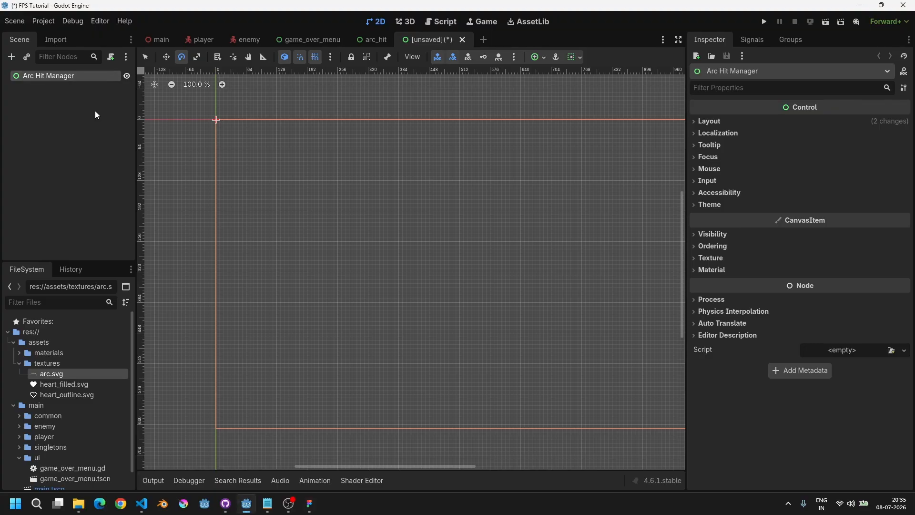
# Step: Save the new scene as arc_hit_manager.tscn
pyautogui.hotkey('ctrl', 's')
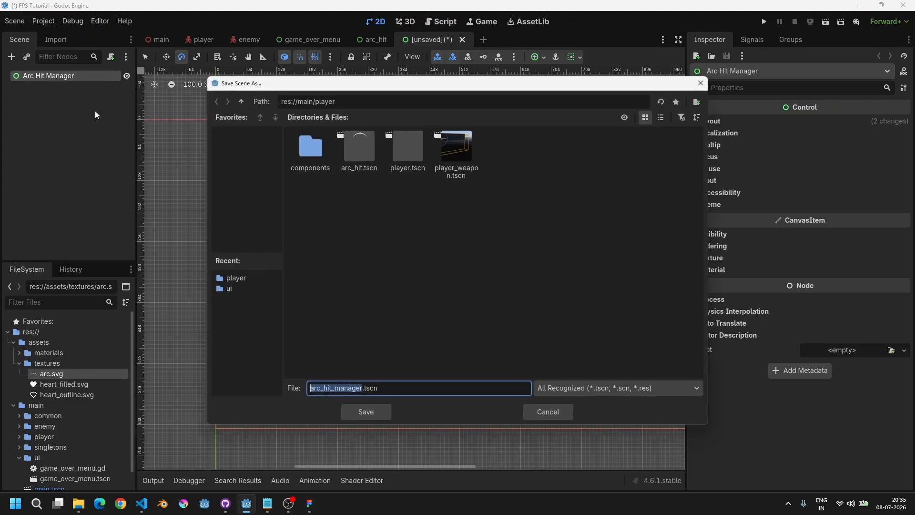
pyautogui.click(366, 410)
pyautogui.scroll(-3, 404, 226)
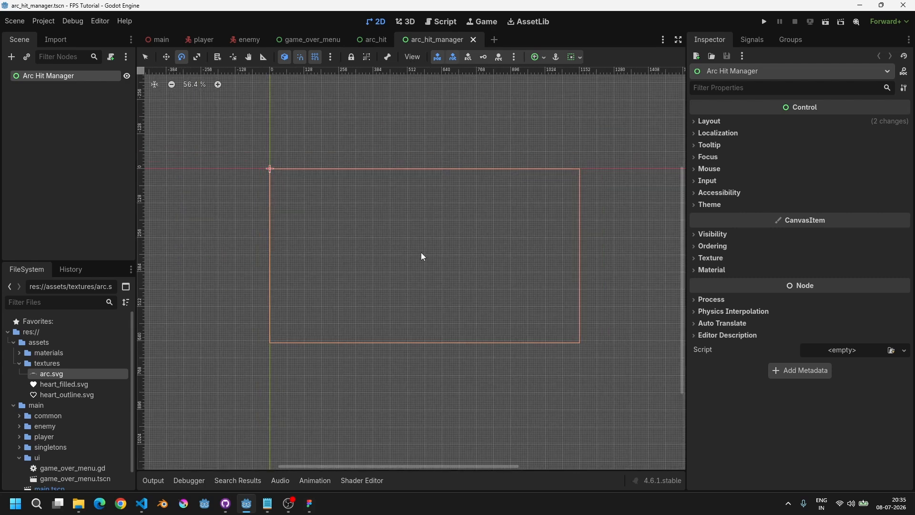
pyautogui.scroll(2, 395, 252)
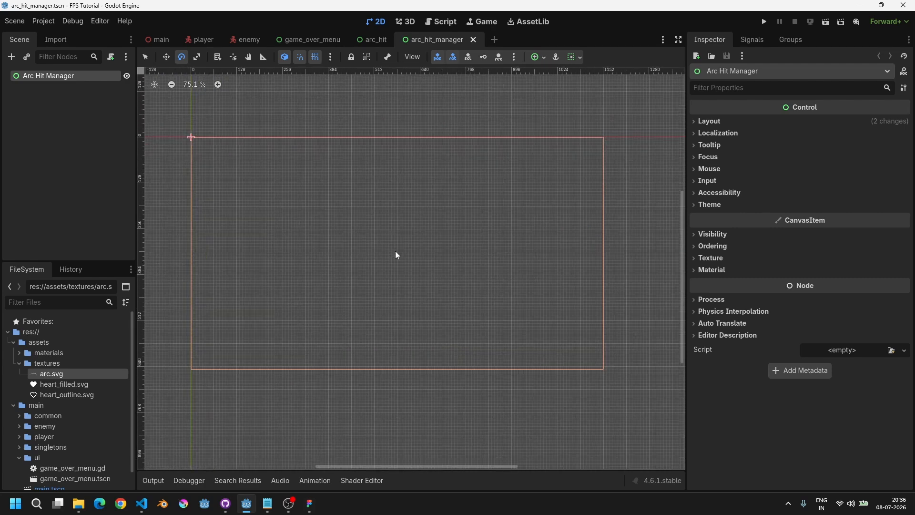
# Step: Instance the arc_hit.tscn scene as a child of Arc Hit Manager
pyautogui.hotkey('ctrl', 'shift', 'o')
pyautogui.write('arc')
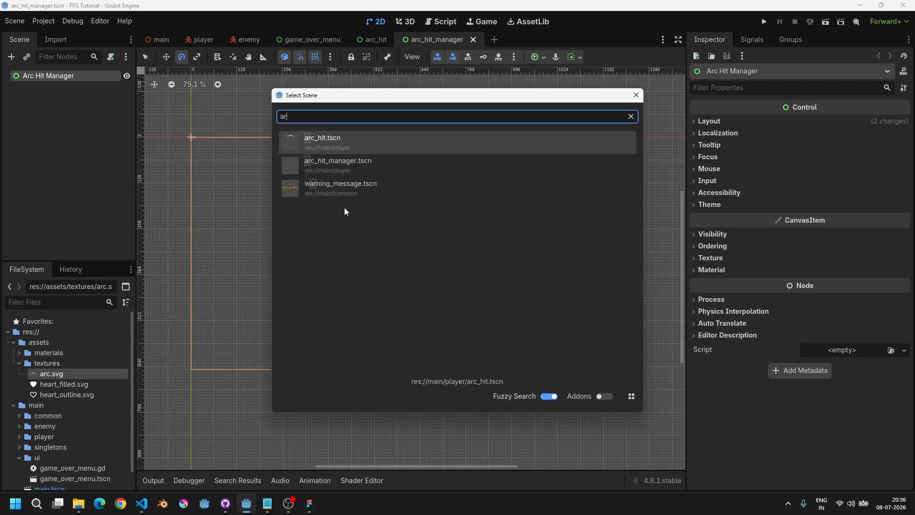
pyautogui.click(332, 143)
pyautogui.scroll(1, 397, 253)
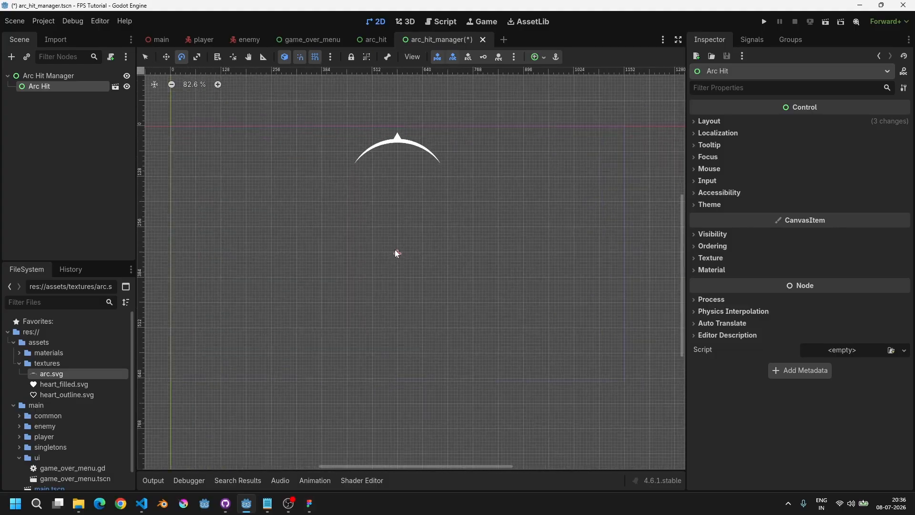
pyautogui.moveTo(400, 222); pyautogui.dragTo(405, 282, button='middle')
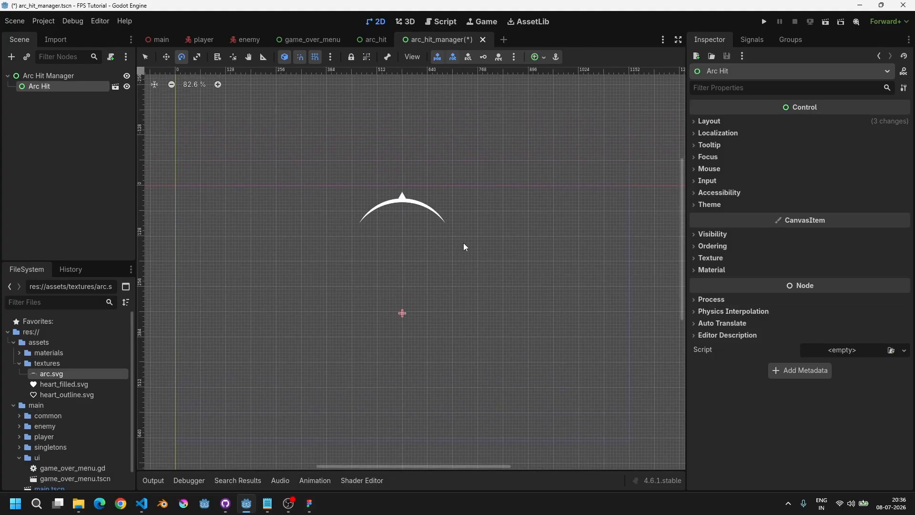
# Step: Duplicate the Arc Hit instance three times
pyautogui.hotkey('ctrl', 'd')
pyautogui.hotkey('ctrl', 'd')
pyautogui.hotkey('ctrl', 'd')
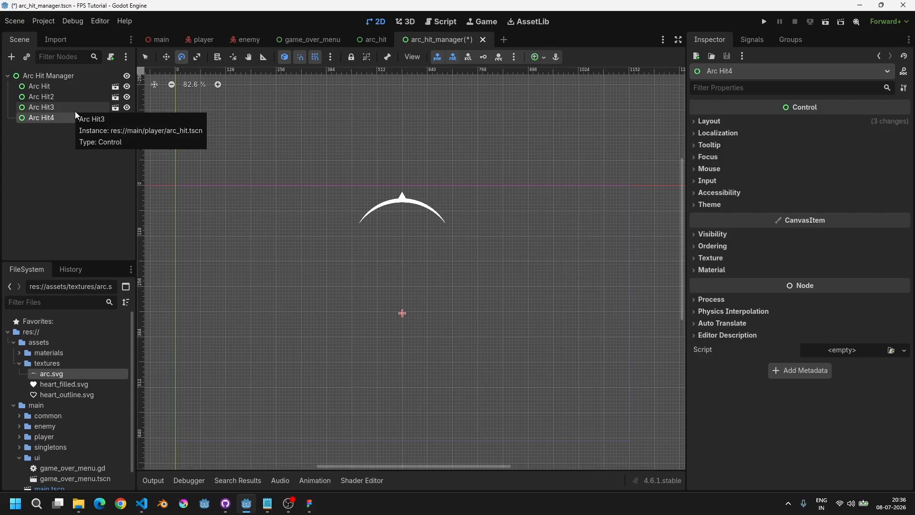
# Step: Rotate three of the arc copies around the center to face different directions
pyautogui.click(55, 90)
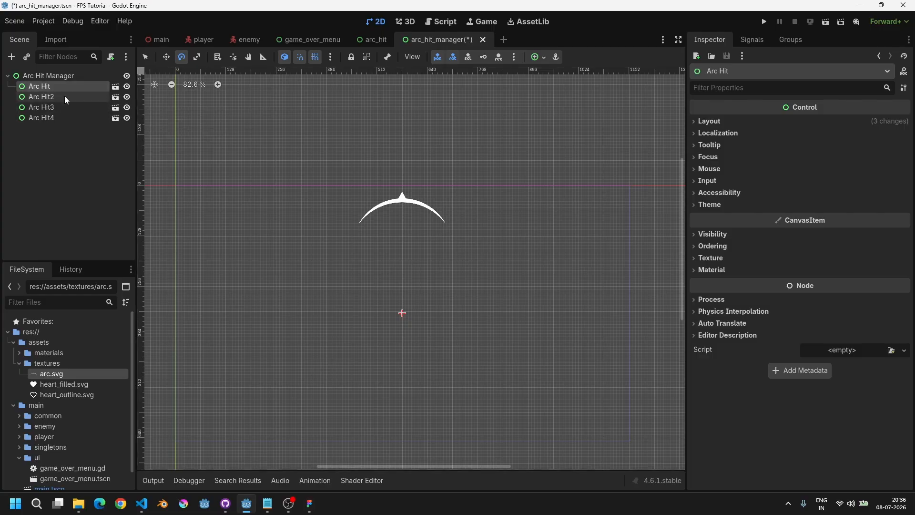
pyautogui.click(61, 99)
pyautogui.click(58, 107)
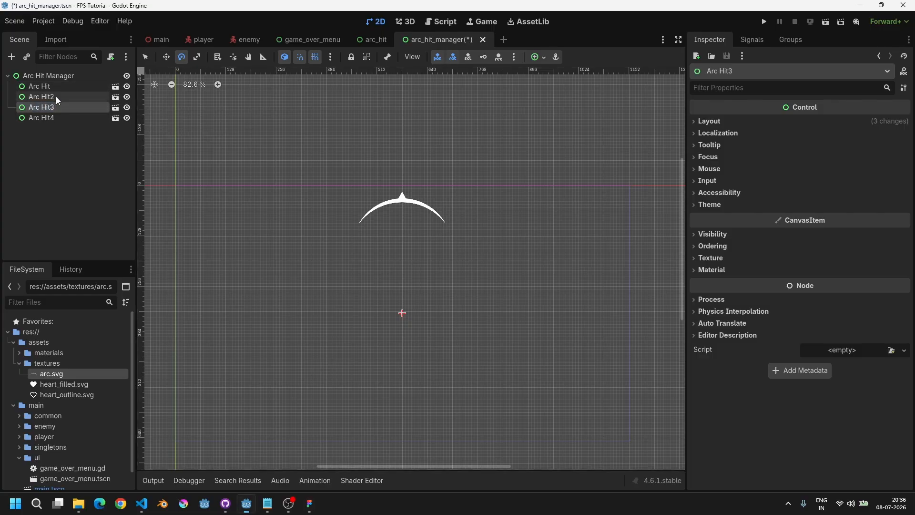
pyautogui.click(49, 87)
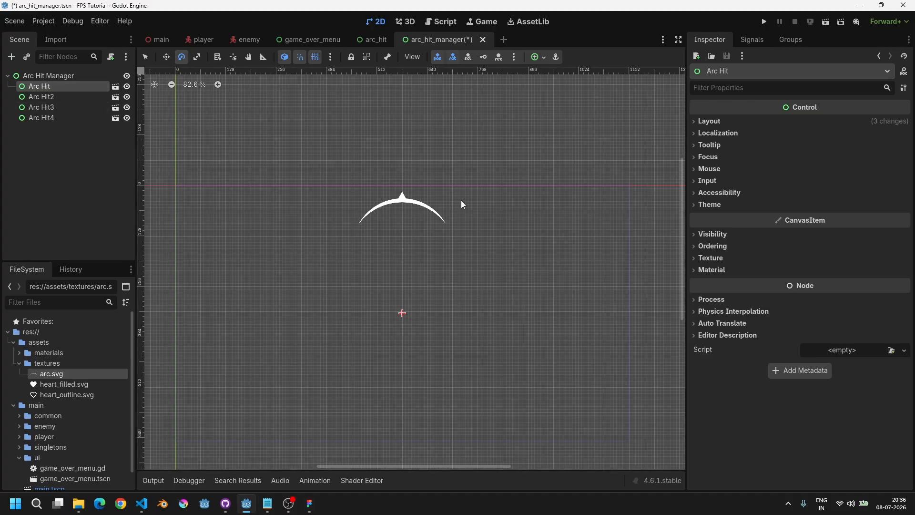
pyautogui.moveTo(462, 201); pyautogui.dragTo(372, 214)
pyautogui.click(57, 107)
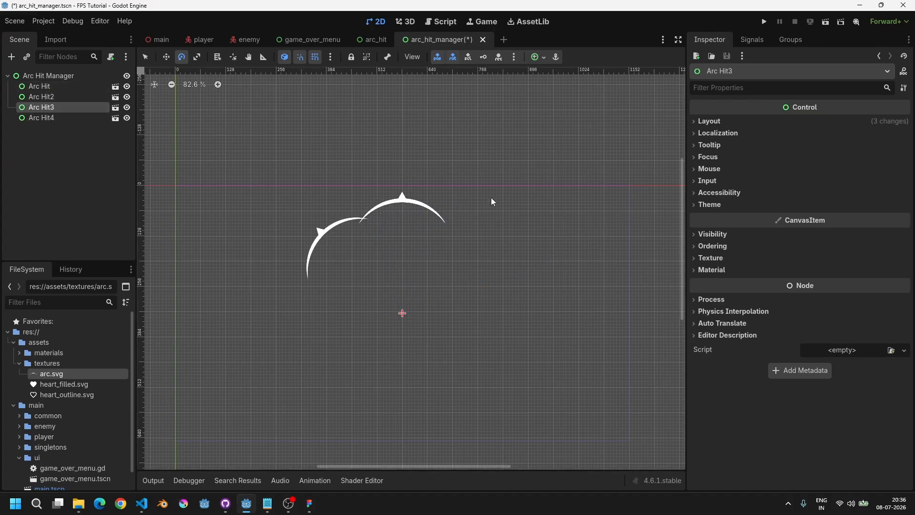
pyautogui.moveTo(493, 200); pyautogui.dragTo(283, 396)
pyautogui.click(28, 117)
pyautogui.moveTo(546, 321); pyautogui.dragTo(110, 453)
# Step: Delete all four arc instances and save the manager scene
pyautogui.click(39, 87)
pyautogui.keyDown('shift'); pyautogui.click(53, 118); pyautogui.keyUp('shift')
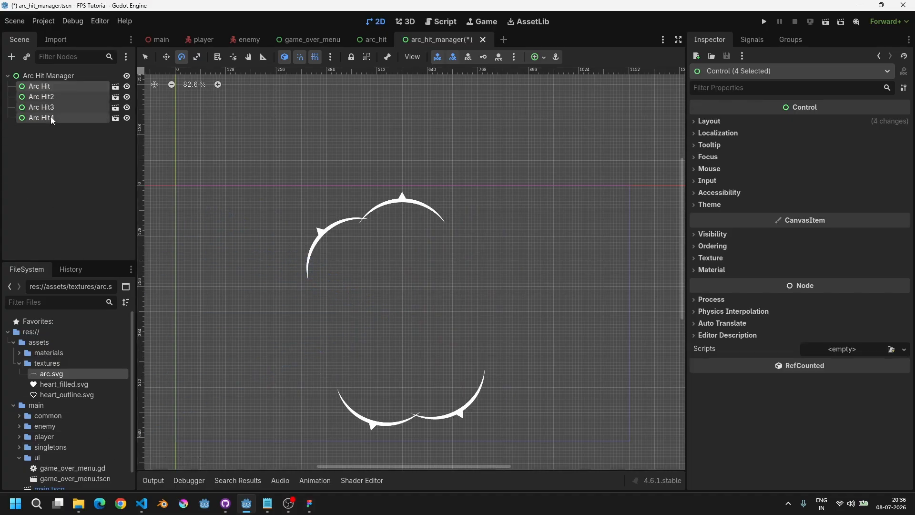
pyautogui.press('Delete')
pyautogui.press('Return')
pyautogui.hotkey('ctrl', 's')
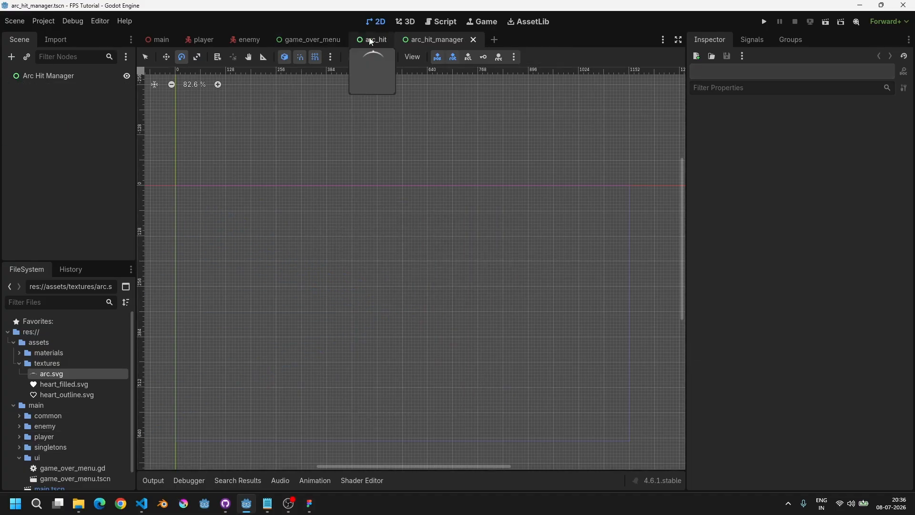
# Step: Attach a new GDScript arc_hit.gd to the Arc Hit root node of the arc_hit scene
pyautogui.click(373, 39)
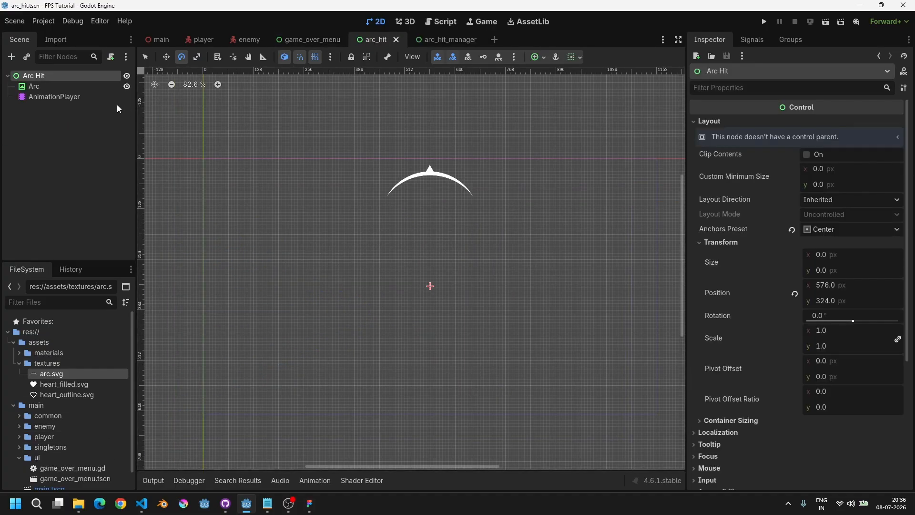
pyautogui.click(62, 87)
pyautogui.click(63, 76)
pyautogui.scroll(-2, 413, 258)
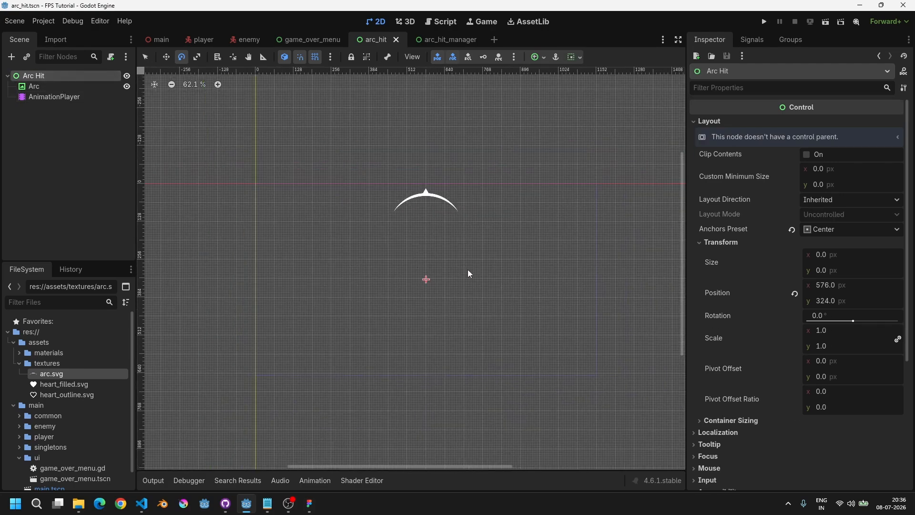
pyautogui.click(111, 57)
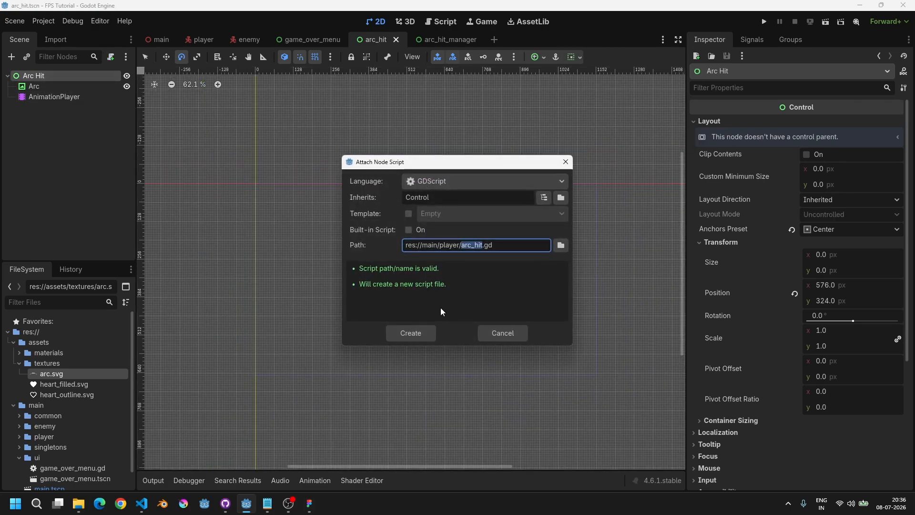
pyautogui.click(411, 333)
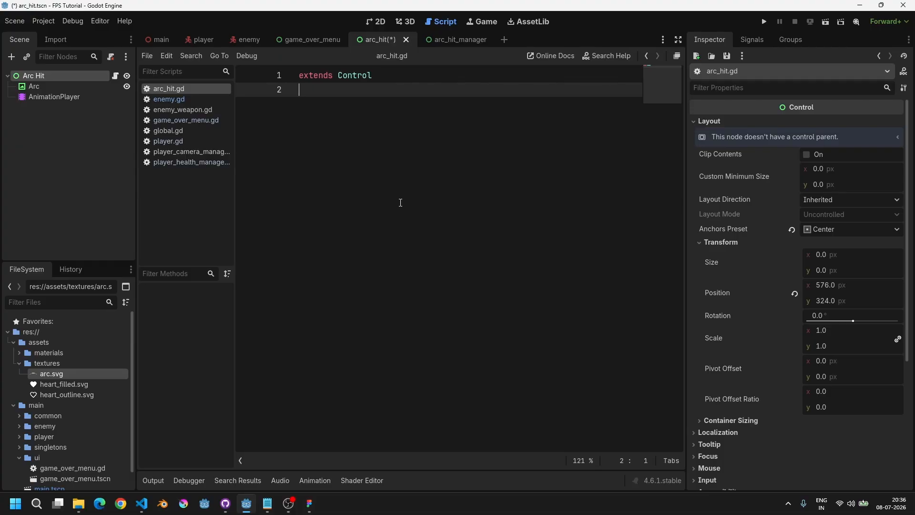
# Step: Declare the script's class name as ArcHit and save it
pyautogui.write('class_name')
pyautogui.hotkey('ctrl', 's')
pyautogui.press('Return')
pyautogui.press('Return')
pyautogui.press('Return')
pyautogui.press('Up')
# Step: Declare an exported anim_player variable of type AnimationPlayer in arc_hit.gd
pyautogui.write('@')
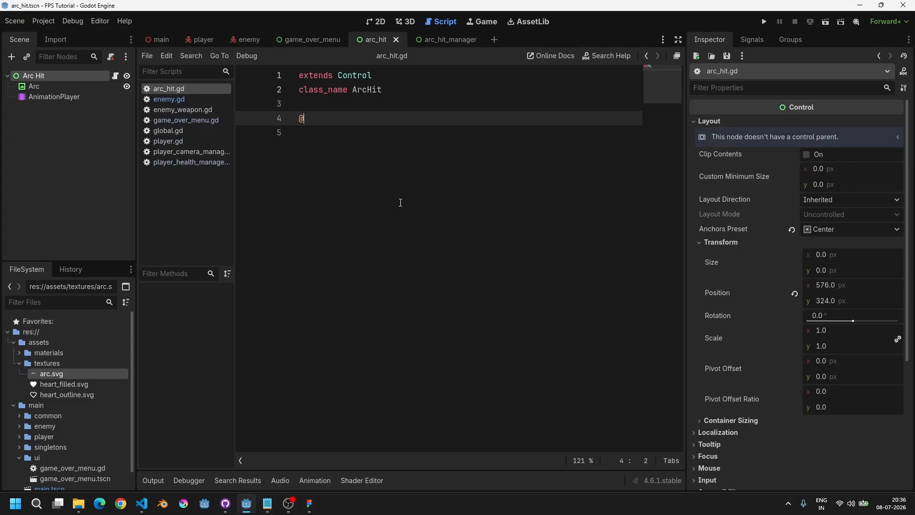
pyautogui.write('export ')
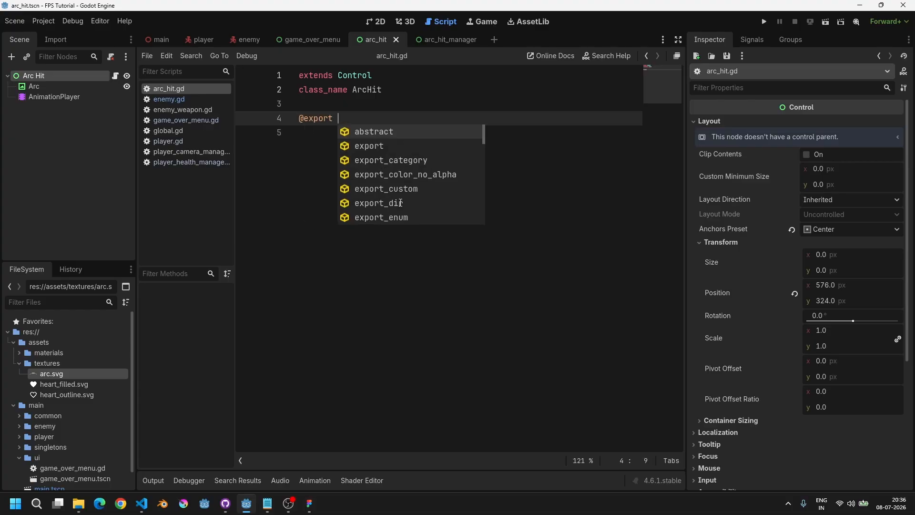
pyautogui.write('var anim_player:')
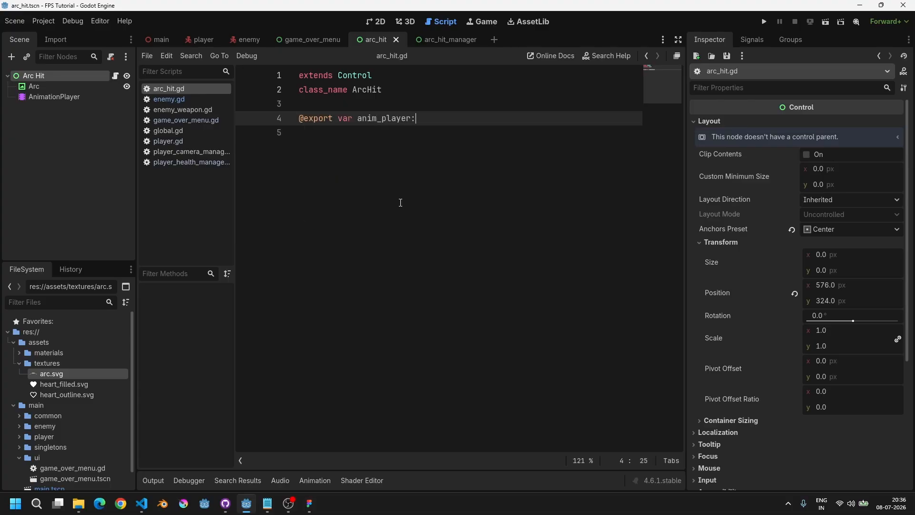
pyautogui.write(' Animatio')
pyautogui.write('nPlayer')
pyautogui.press('Up')
pyautogui.press('Return')
# Step: Add an export group named "References" above the anim_player variable
pyautogui.write('@ex')
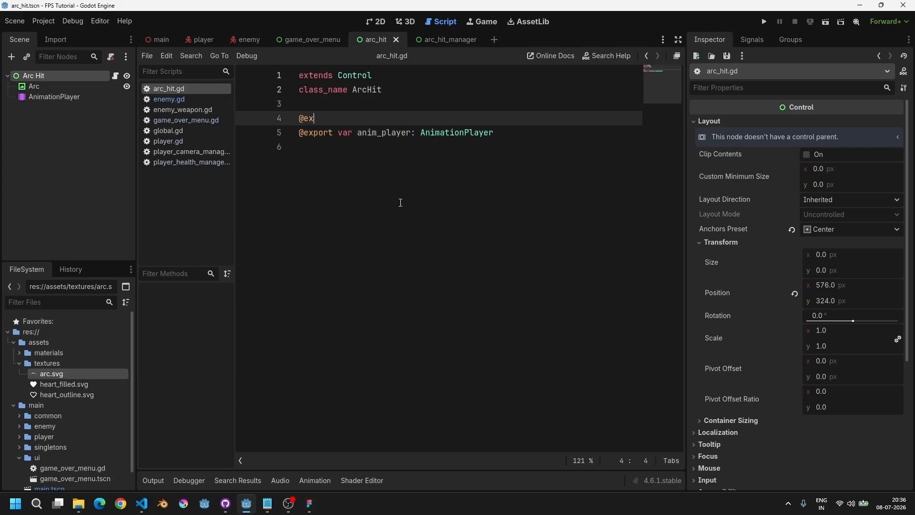
pyautogui.write('port_grou')
pyautogui.press('Return')
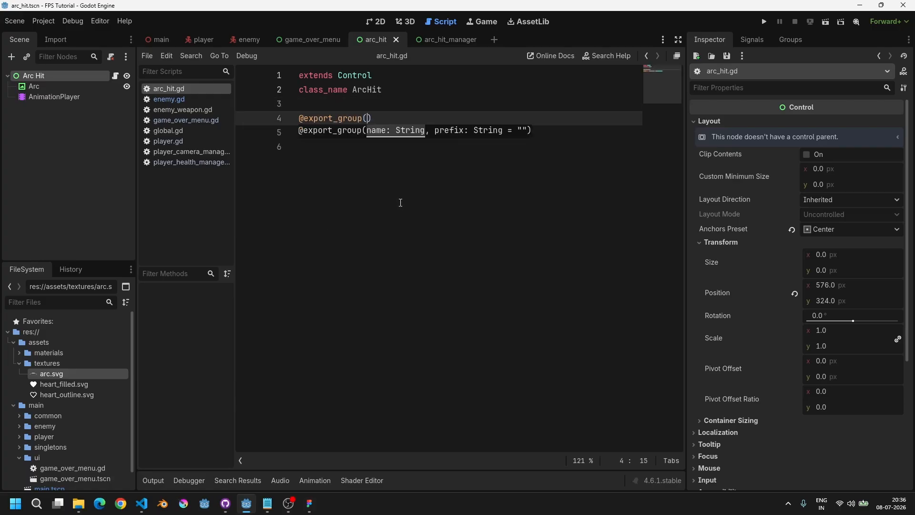
pyautogui.write('"Animation Pla')
pyautogui.hotkey('ctrl', 'BackSpace')
pyautogui.hotkey('ctrl', 'BackSpace')
pyautogui.write('References')
pyautogui.press('Down')
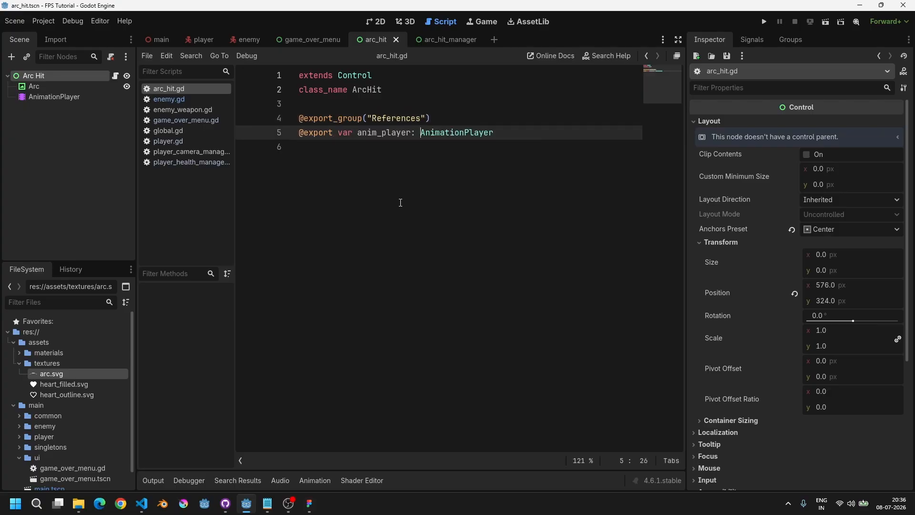
# Step: Add a _ready function returning void with a pass placeholder
pyautogui.press('Return')
pyautogui.press('Return')
pyautogui.press('Return')
pyautogui.write('fy')
pyautogui.press('BackSpace')
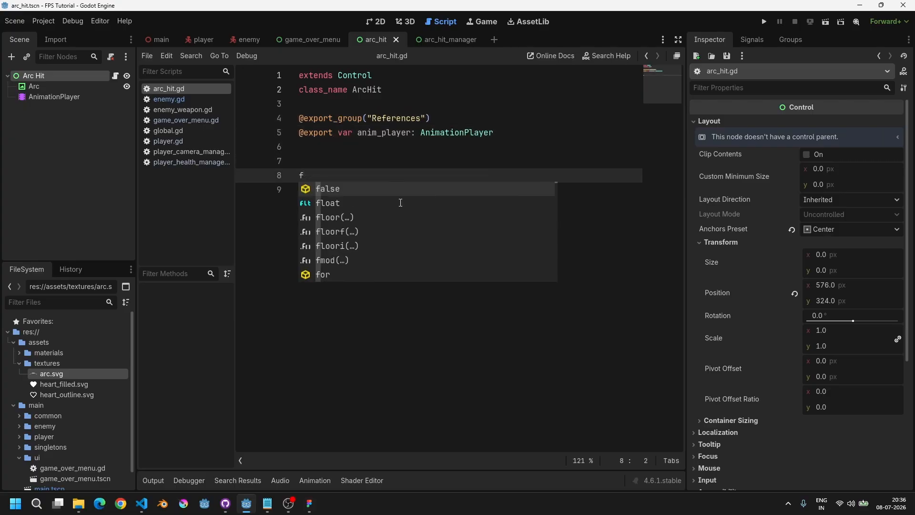
pyautogui.write('unc _ready() -> void:')
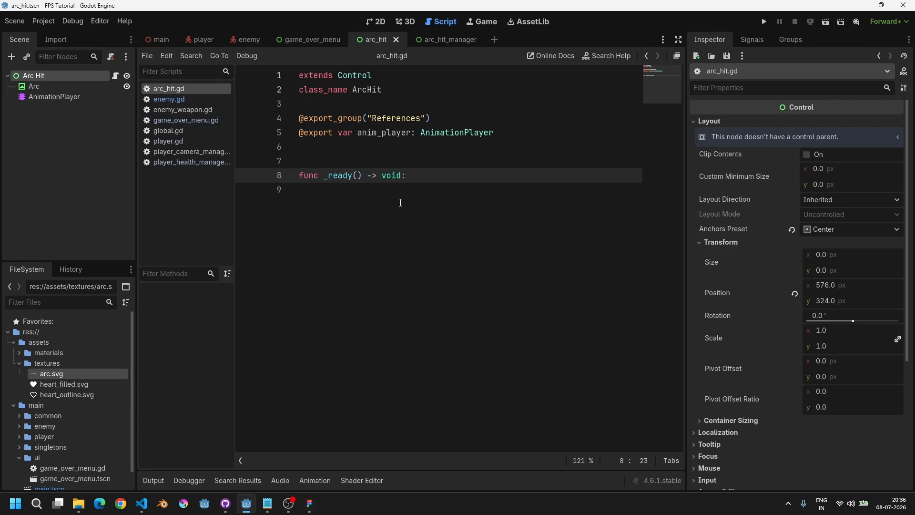
pyautogui.press('Return')
pyautogui.write('pass')
pyautogui.hotkey('shift', 'Home')
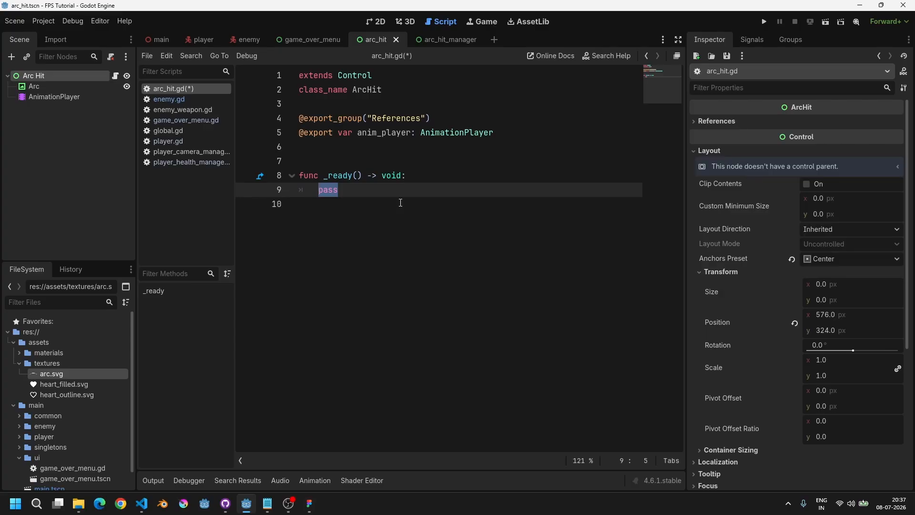
# Step: Review the animations available on the arc_hit scene's AnimationPlayer, ending back on RESET
pyautogui.click(67, 96)
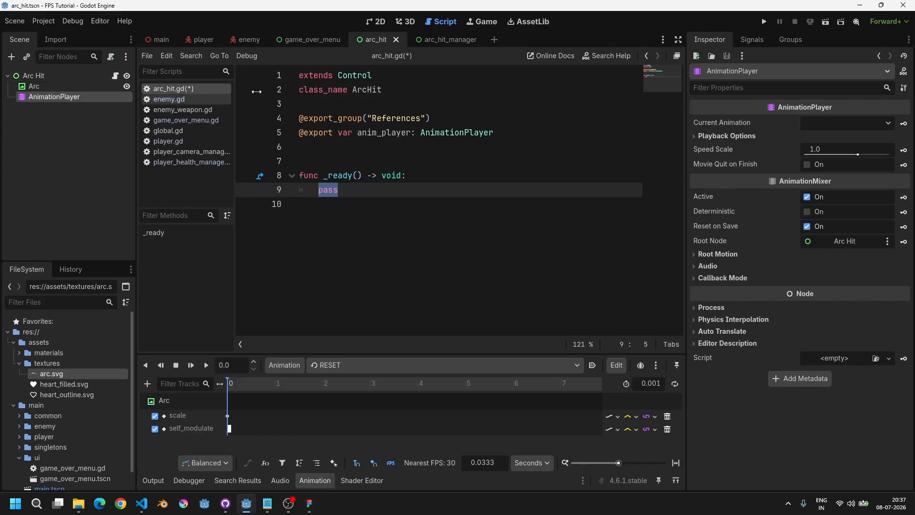
pyautogui.click(379, 22)
pyautogui.click(335, 365)
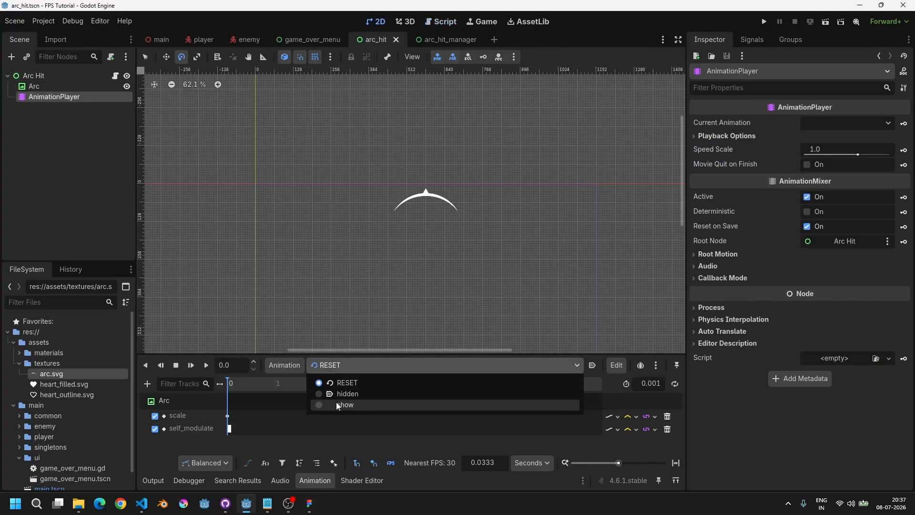
pyautogui.click(336, 403)
pyautogui.click(328, 364)
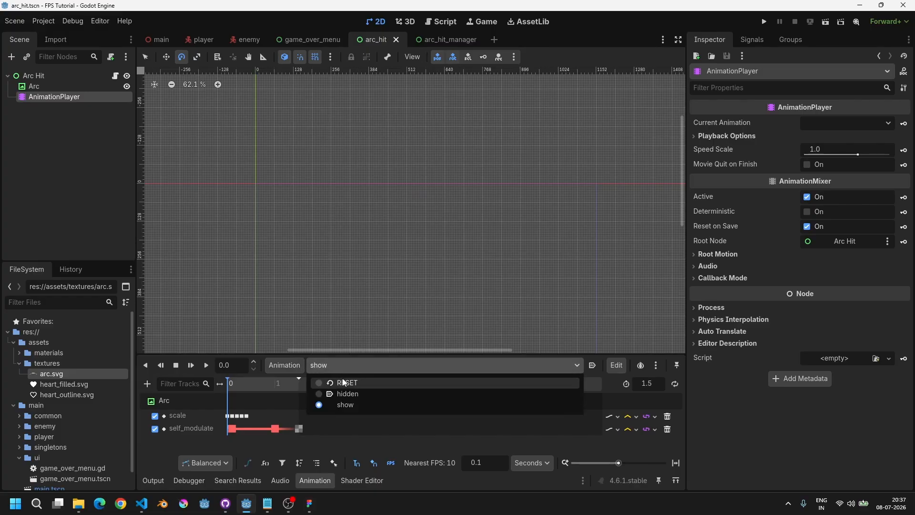
pyautogui.click(334, 380)
pyautogui.click(336, 366)
pyautogui.click(338, 392)
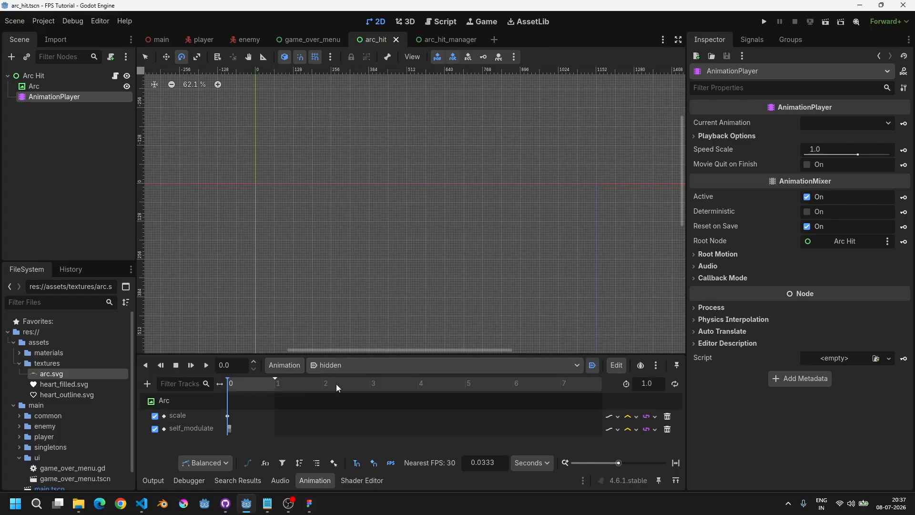
pyautogui.click(310, 481)
pyautogui.click(445, 25)
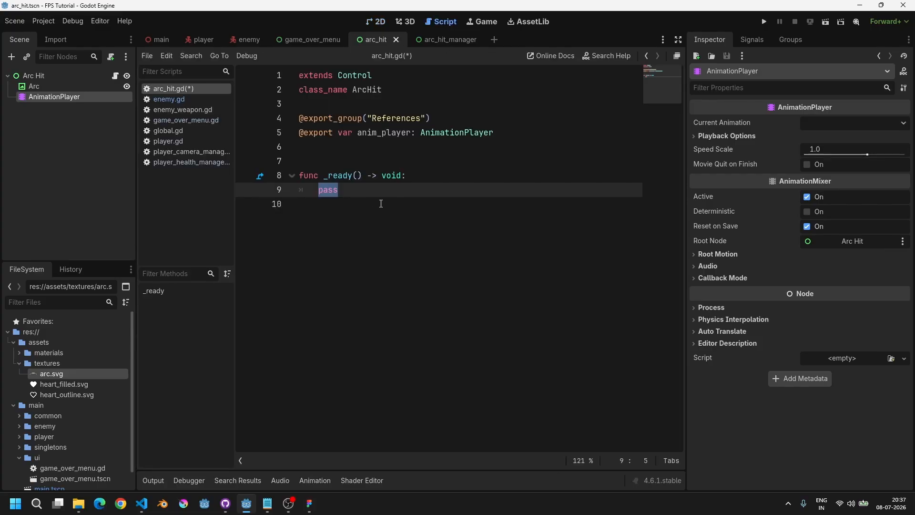
pyautogui.click(380, 27)
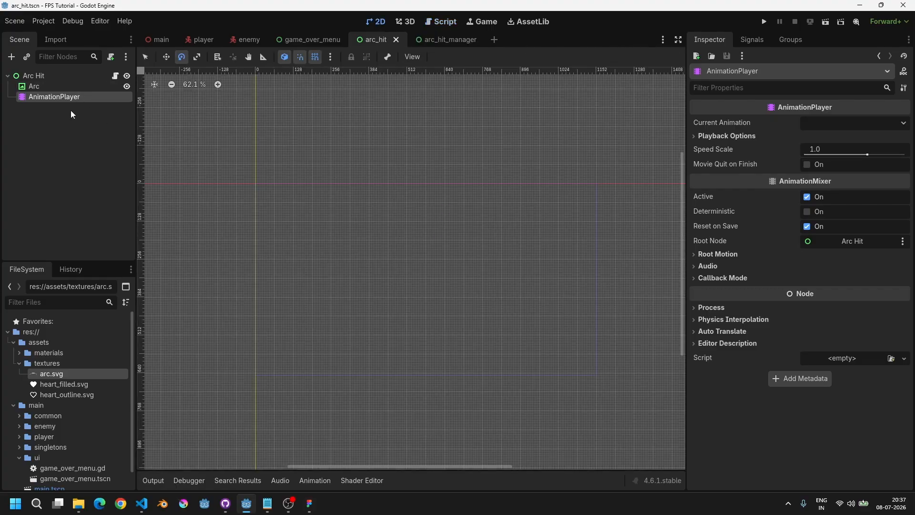
pyautogui.click(50, 87)
pyautogui.click(53, 97)
pyautogui.click(353, 365)
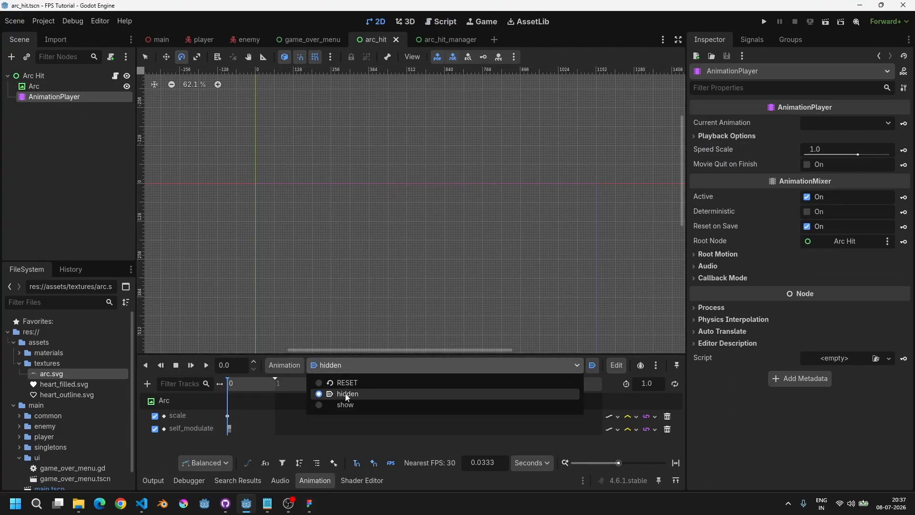
pyautogui.click(347, 383)
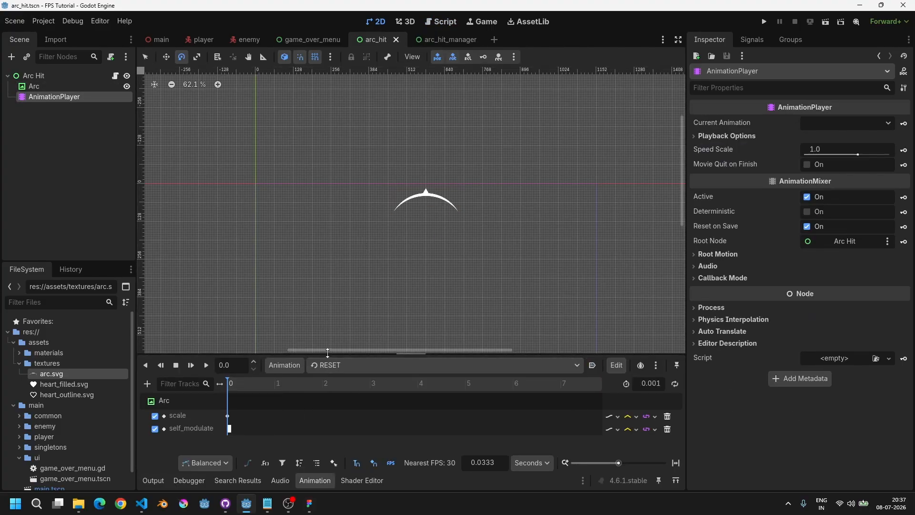
pyautogui.click(313, 485)
pyautogui.click(444, 22)
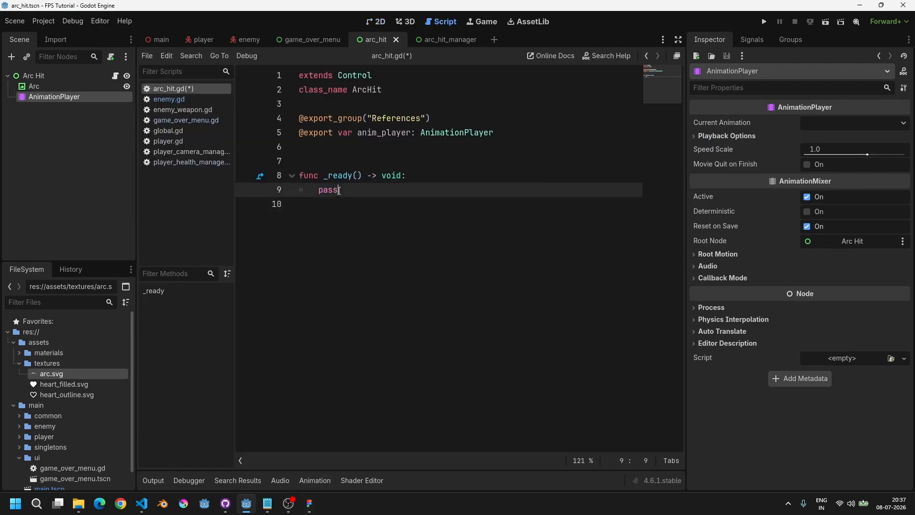
# Step: Replace the pass in _ready with anim_player.play("show")
pyautogui.doubleClick(328, 190)
pyautogui.write('a')
pyautogui.press('Return')
pyautogui.write('.pla')
pyautogui.press('Return')
pyautogui.write('"show')
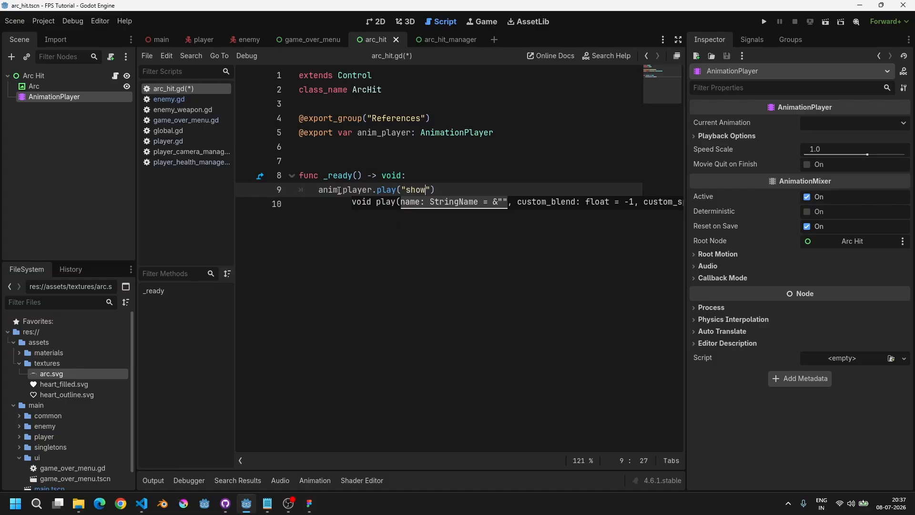
# Step: Connect anim_player's animation_finished signal to _on_anim_finished before the play call in _ready
pyautogui.press('End')
pyautogui.press('Up')
pyautogui.press('Return')
pyautogui.write('anim')
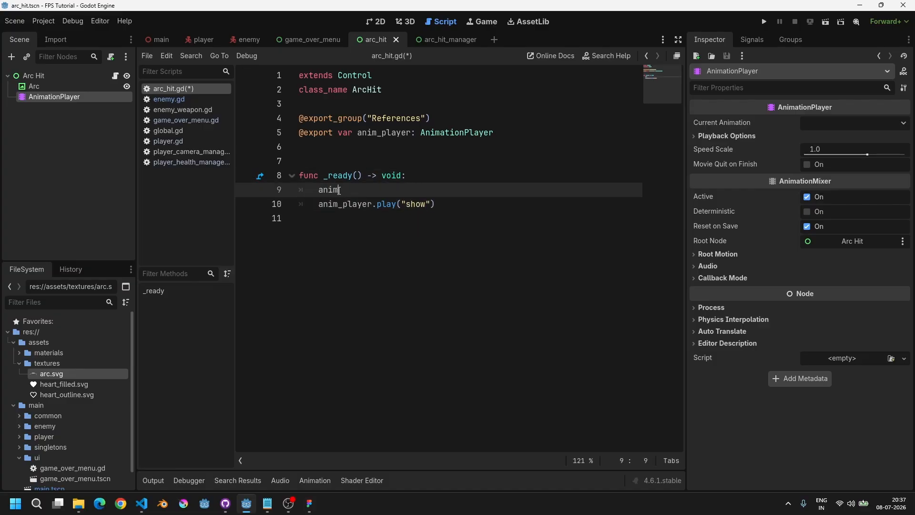
pyautogui.press('Return')
pyautogui.write('.anim')
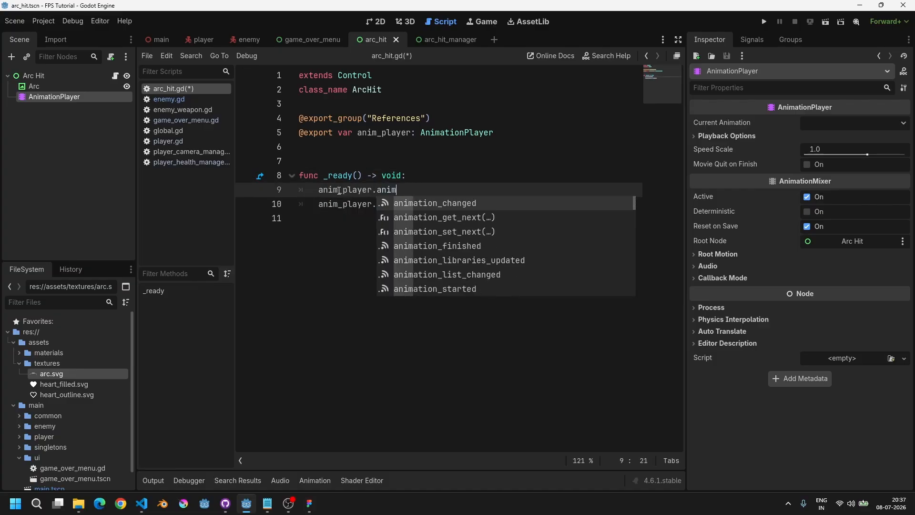
pyautogui.write('f')
pyautogui.press('Return')
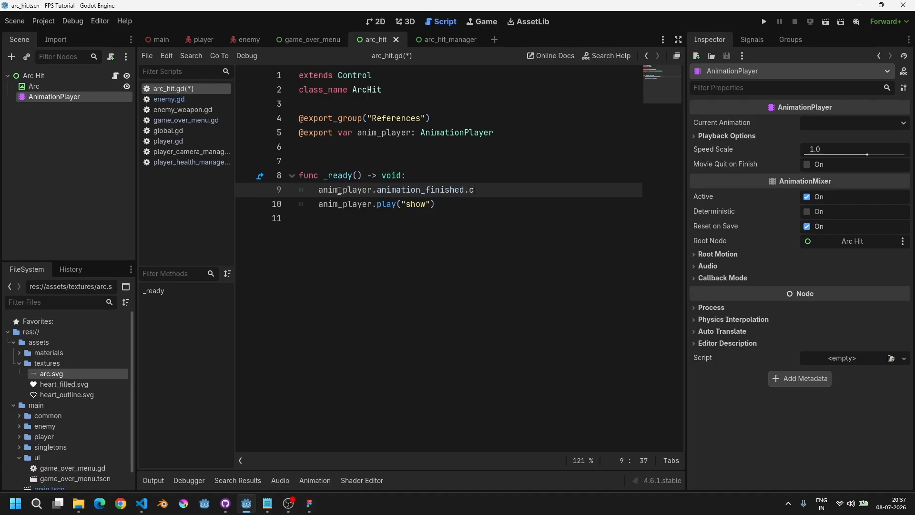
pyautogui.write('.c')
pyautogui.press('Return')
pyautogui.write('_on_')
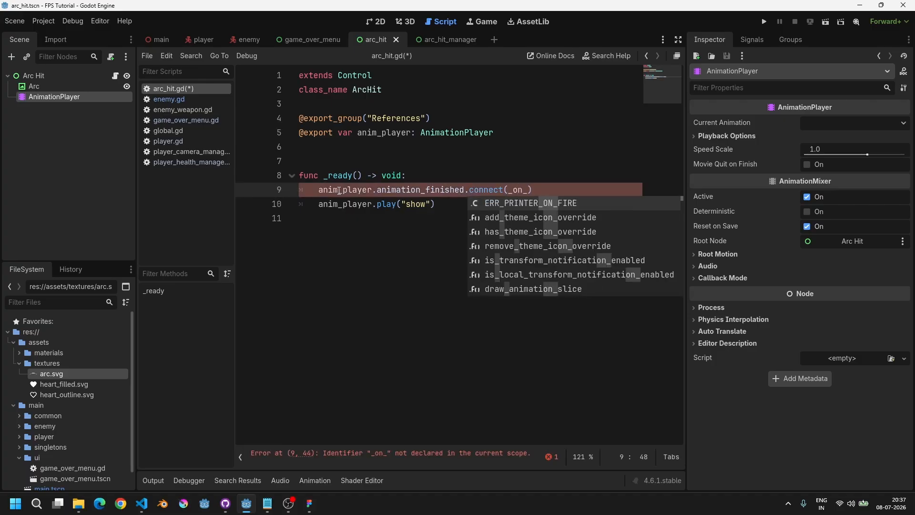
pyautogui.write('anim_fini')
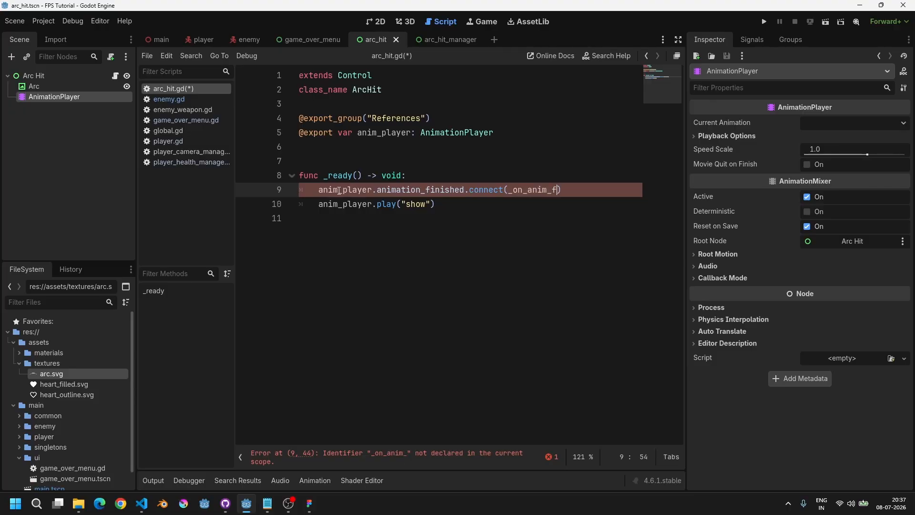
pyautogui.write('shed')
pyautogui.press('Down')
pyautogui.press('Down')
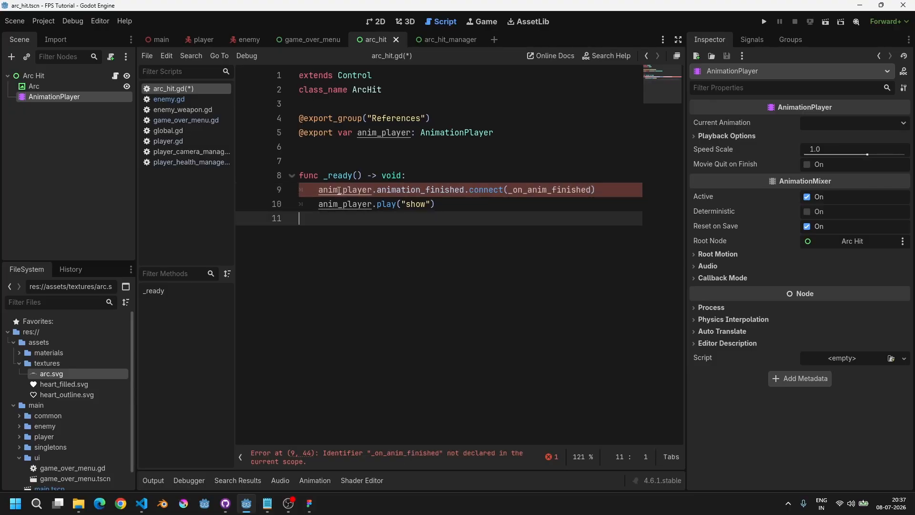
# Step: Define a function _on_anim_finished(anim_name: StringName) -> void below _ready
pyautogui.press('Return')
pyautogui.press('Return')
pyautogui.write('func _on_anim_finished(anim_')
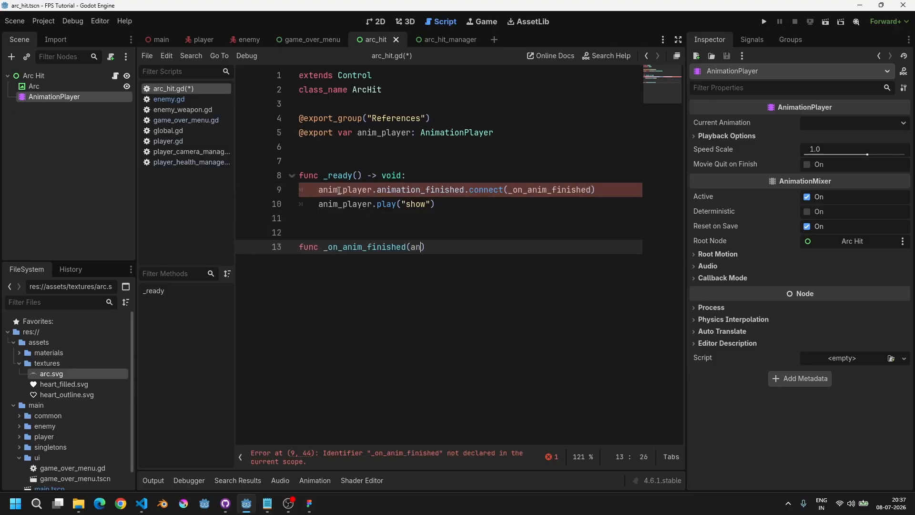
pyautogui.write('a')
pyautogui.press('BackSpace')
pyautogui.write('name: ')
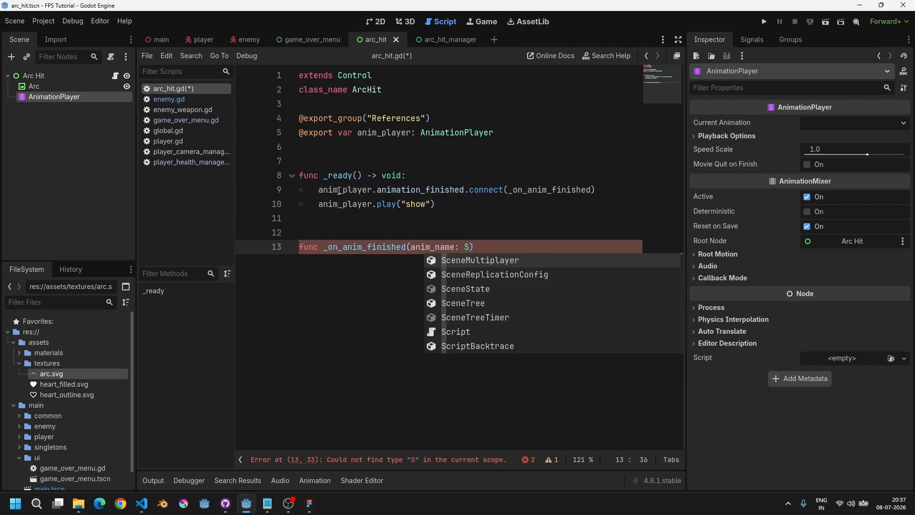
pyautogui.write('StringName) -')
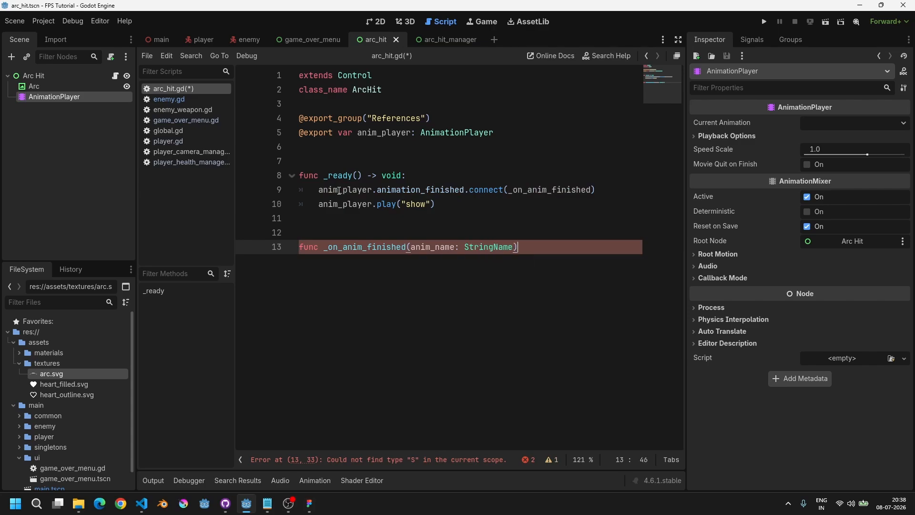
pyautogui.write('> void:')
pyautogui.press('Return')
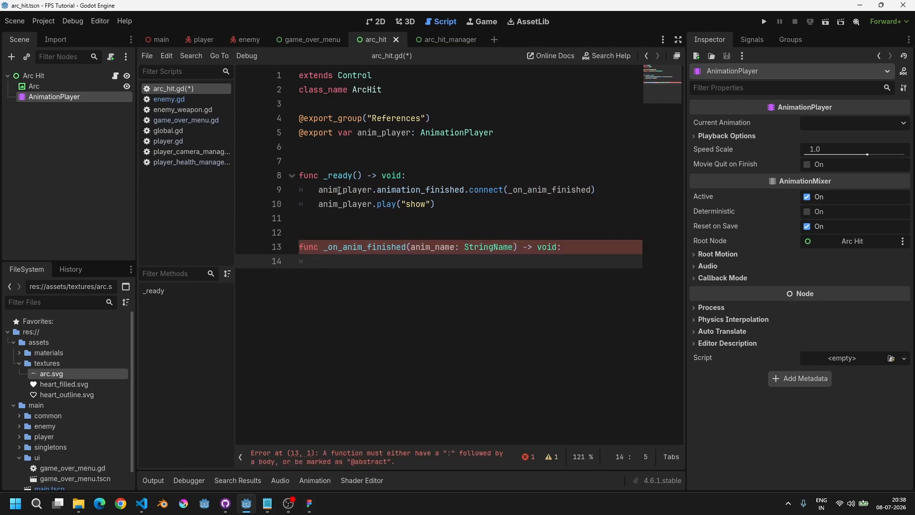
# Step: Make _on_anim_finished call queue_free() when anim_name equals "show", and save the script
pyautogui.write('if anim_name == "show":')
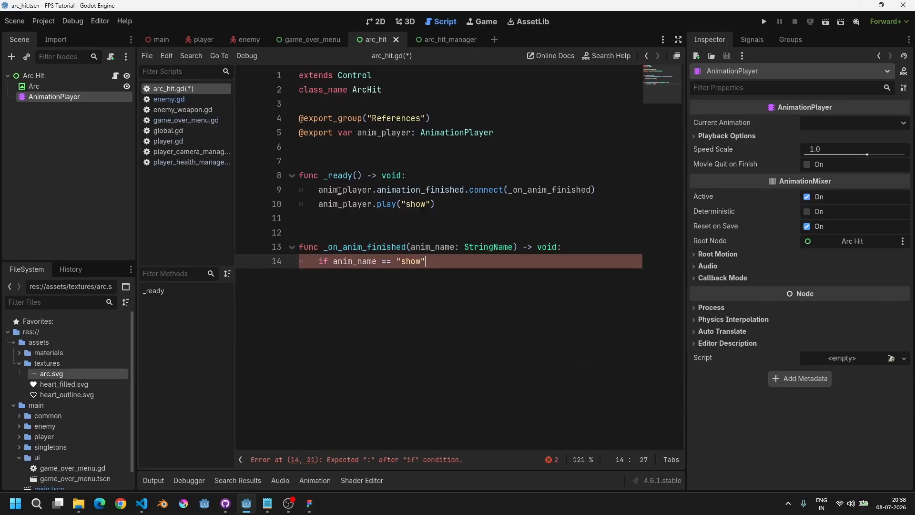
pyautogui.press('Return')
pyautogui.write('queue')
pyautogui.press('Down')
pyautogui.press('Down')
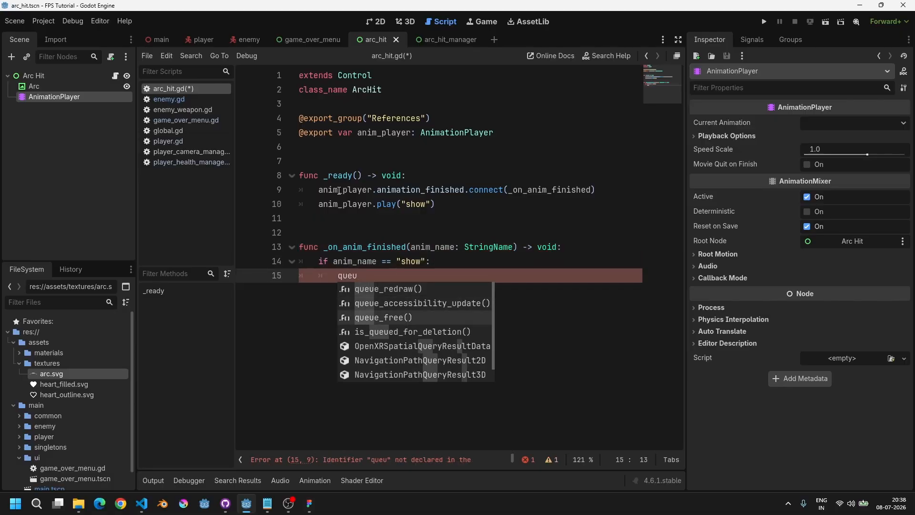
pyautogui.press('Return')
pyautogui.hotkey('ctrl', 's')
# Step: Add a _process(delta: float) function with a pass placeholder between _ready and _on_anim_finished
pyautogui.press('Up')
pyautogui.press('Up')
pyautogui.press('Up')
pyautogui.press('Up')
pyautogui.press('Up')
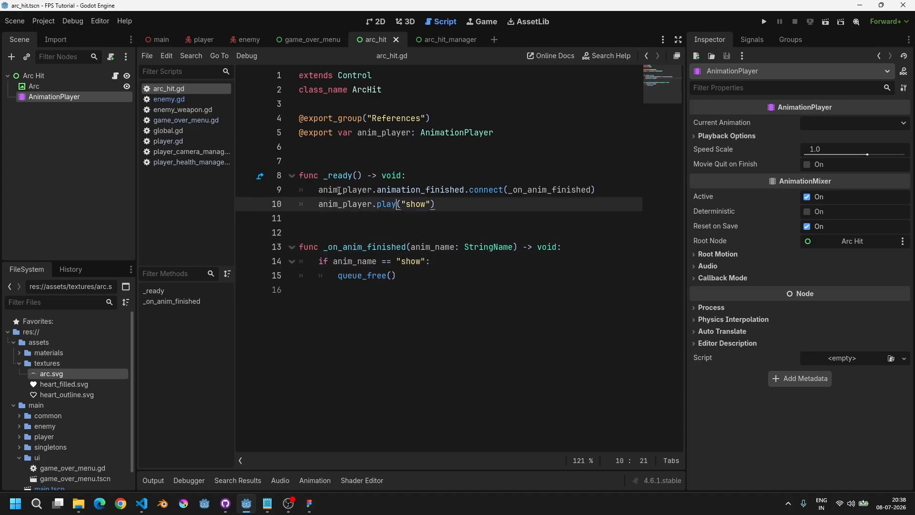
pyautogui.press('Return')
pyautogui.press('Return')
pyautogui.press('Return')
pyautogui.hotkey('ctrl', 's')
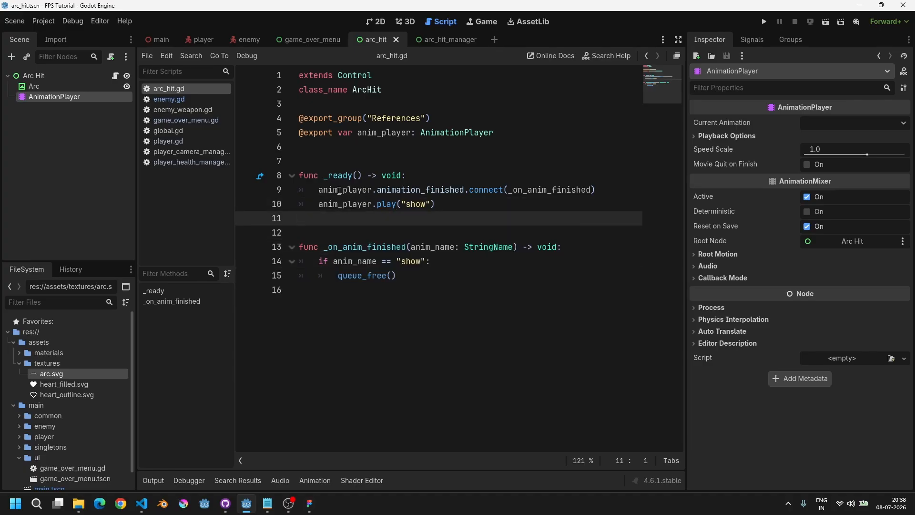
pyautogui.write('func _')
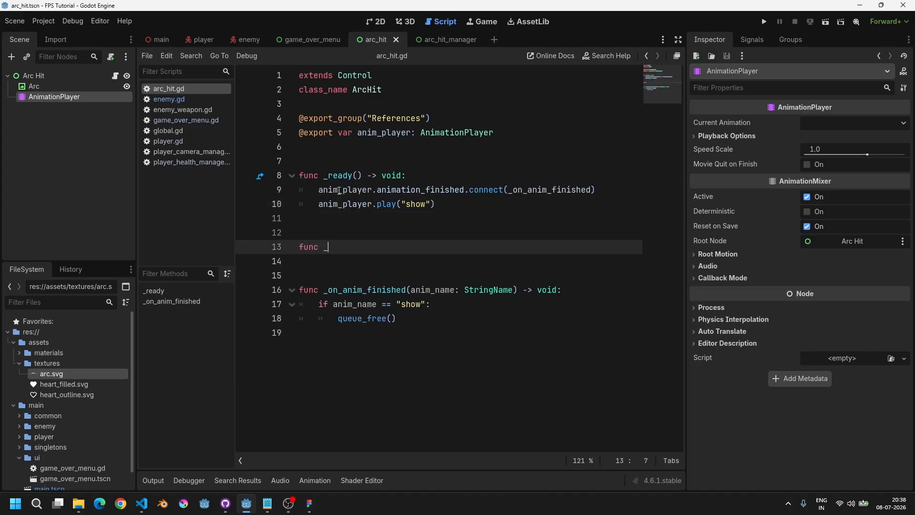
pyautogui.write('pro')
pyautogui.press('Return')
pyautogui.press('Return')
pyautogui.write('pass')
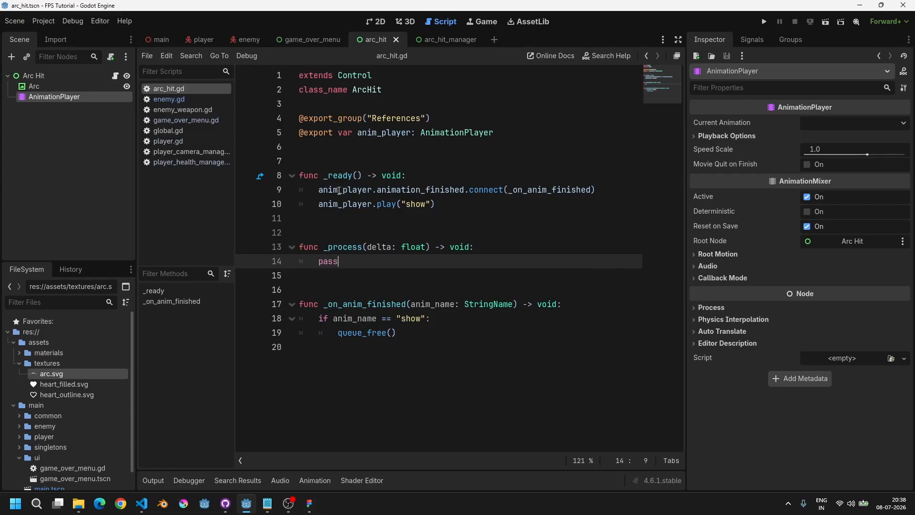
# Step: Rename the _process function's delta parameter to _delta and save the arc_hit script
pyautogui.press('Up')
pyautogui.hotkey('ctrl', 'Right')
pyautogui.press('Right')
pyautogui.write('_')
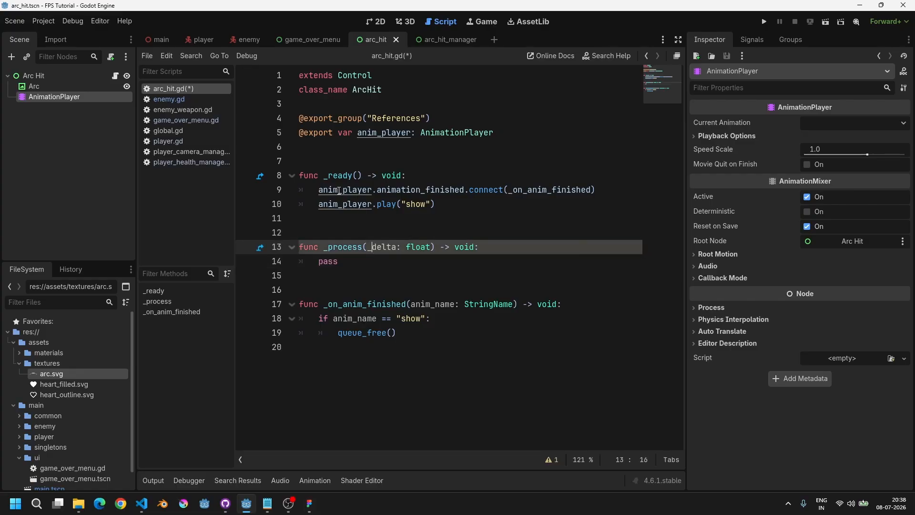
pyautogui.hotkey('ctrl', 's')
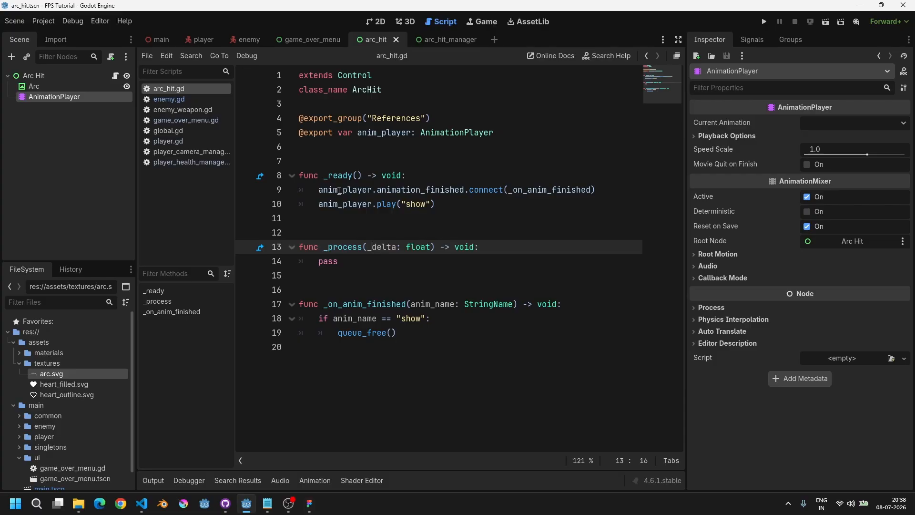
# Step: Try rotating the Arc Hit root node to about 135° in the 2D view, then undo the rotation
pyautogui.click(376, 23)
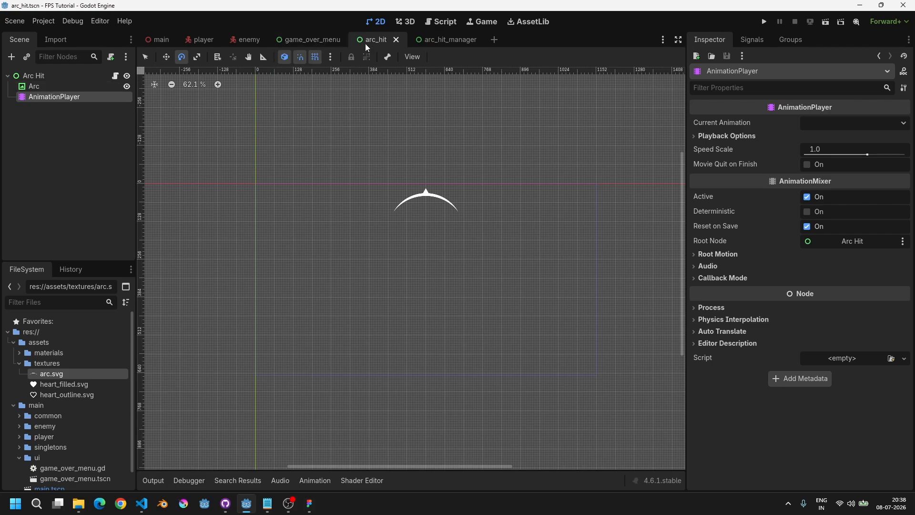
pyautogui.click(52, 86)
pyautogui.click(52, 75)
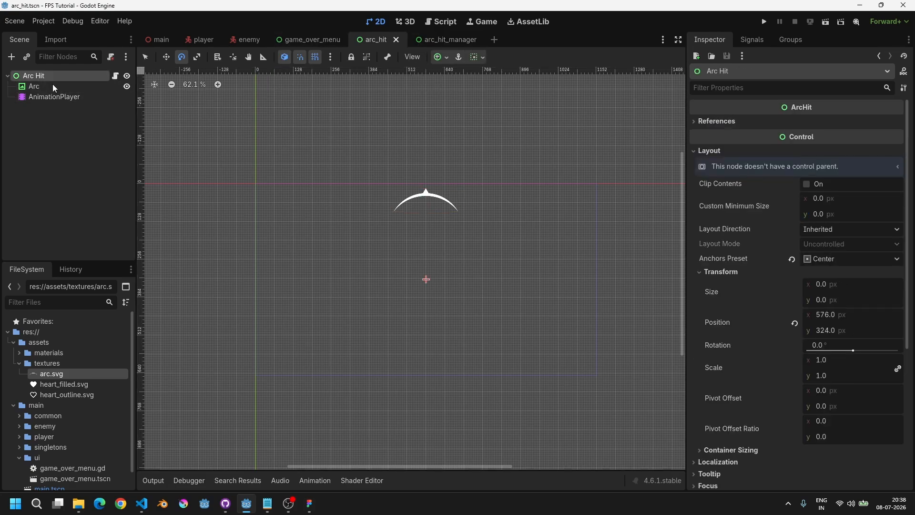
pyautogui.moveTo(439, 175); pyautogui.dragTo(495, 439)
pyautogui.moveTo(587, 371); pyautogui.dragTo(540, 425)
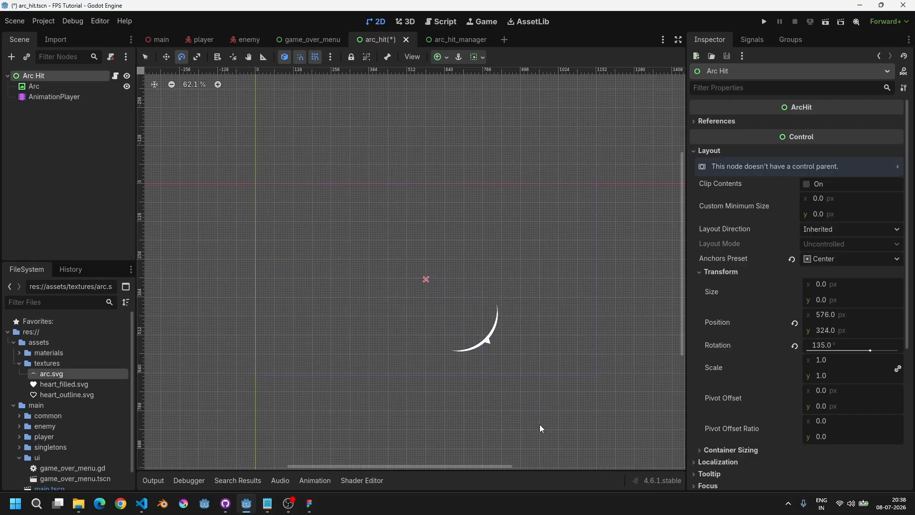
pyautogui.hotkey('ctrl', 'z')
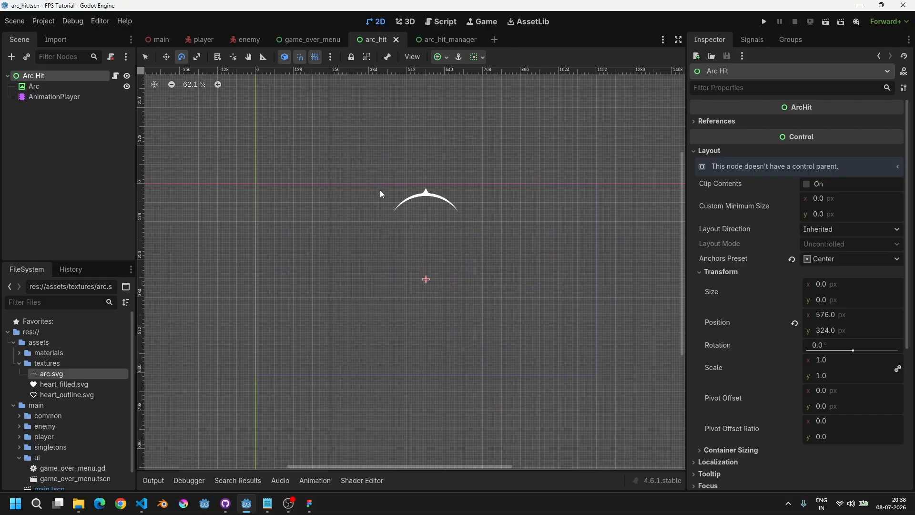
# Step: Open player_health_manager.gd and declare a new signal player_hit below the class_name line
pyautogui.click(441, 22)
pyautogui.click(196, 162)
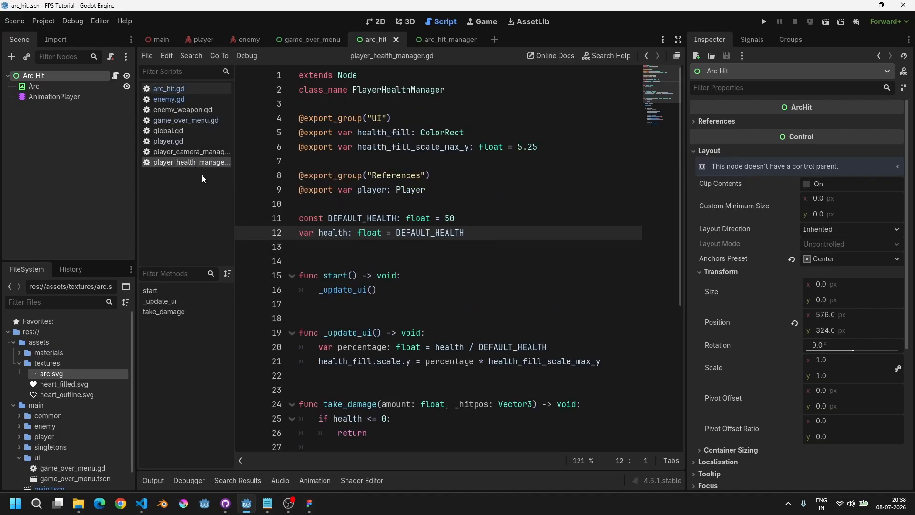
pyautogui.scroll(-6, 373, 332)
pyautogui.scroll(2, 373, 332)
pyautogui.scroll(4, 373, 331)
pyautogui.click(366, 101)
pyautogui.press('Return')
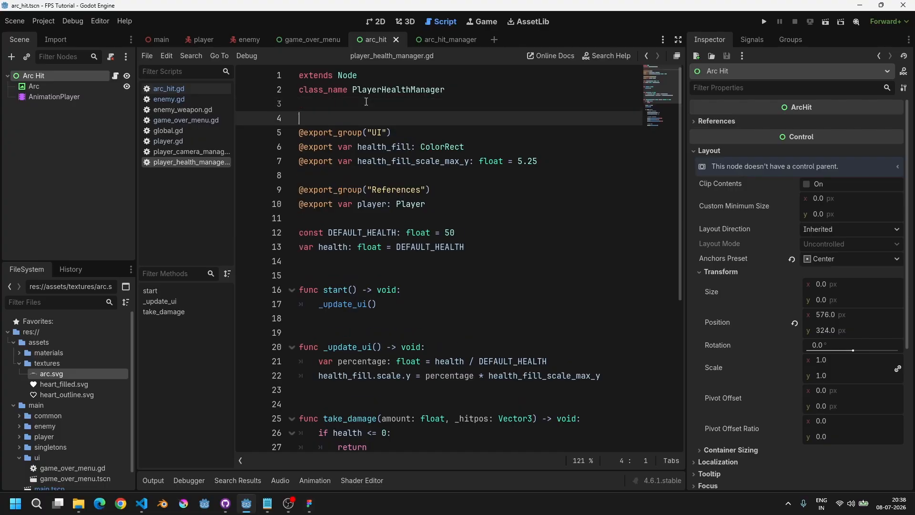
pyautogui.press('Return')
pyautogui.press('Up')
pyautogui.write('signal player_hit')
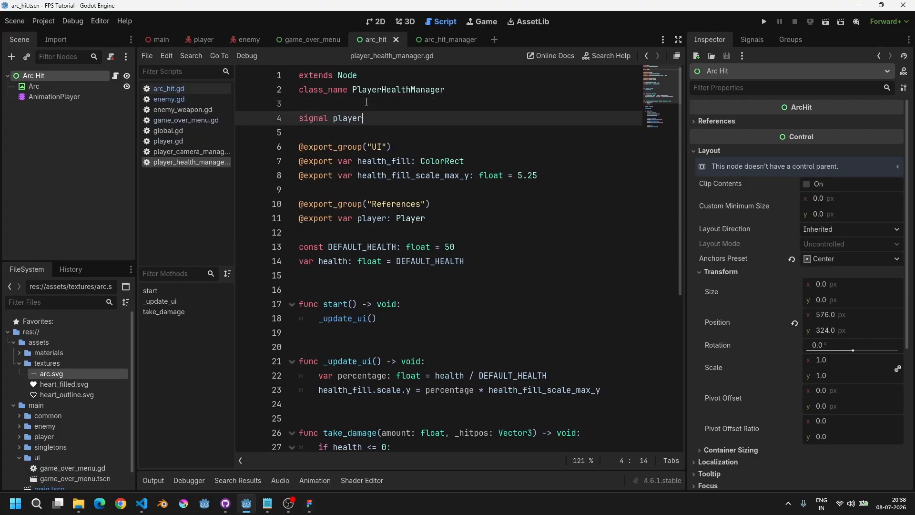
# Step: Rename take_damage's _hitpos parameter to hitpos
pyautogui.press('Home')
pyautogui.hotkey('ctrl', 'End')
pyautogui.press('Up')
pyautogui.press('Up')
pyautogui.press('Up')
pyautogui.press('Up')
pyautogui.press('Up')
pyautogui.press('Up')
pyautogui.press('Up')
pyautogui.press('Up')
pyautogui.press('Up')
pyautogui.press('Up')
pyautogui.press('Up')
pyautogui.press('Up')
pyautogui.press('Up')
pyautogui.press('Up')
pyautogui.press('Up')
pyautogui.press('Up')
pyautogui.press('Up')
pyautogui.press('Up')
pyautogui.press('Up')
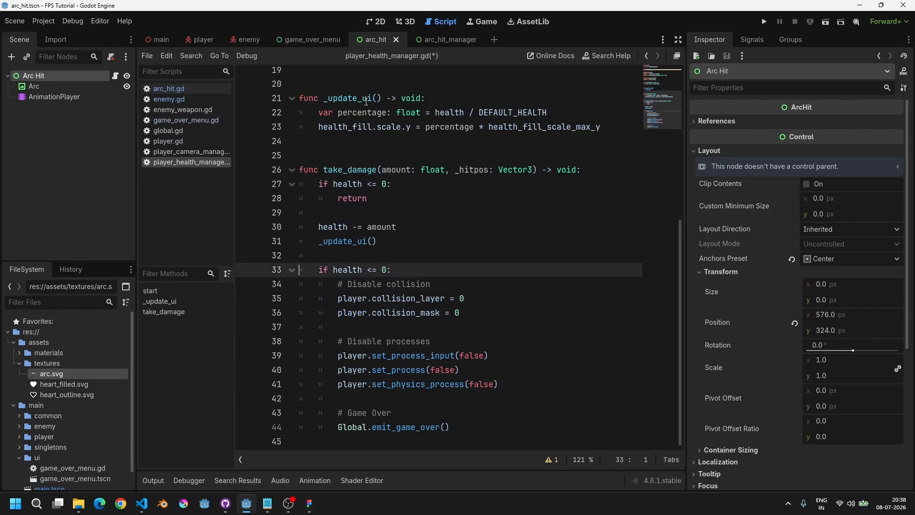
pyautogui.press('Right')
pyautogui.press('Right')
pyautogui.press('Right')
pyautogui.press('Right')
pyautogui.press('Right')
pyautogui.press('Right')
pyautogui.press('Right')
pyautogui.press('Right')
pyautogui.press('Right')
pyautogui.press('Right')
pyautogui.press('Right')
pyautogui.press('Right')
pyautogui.press('Right')
pyautogui.press('Right')
pyautogui.press('Right')
pyautogui.press('Right')
pyautogui.press('Right')
pyautogui.press('Right')
pyautogui.press('Right')
pyautogui.press('Right')
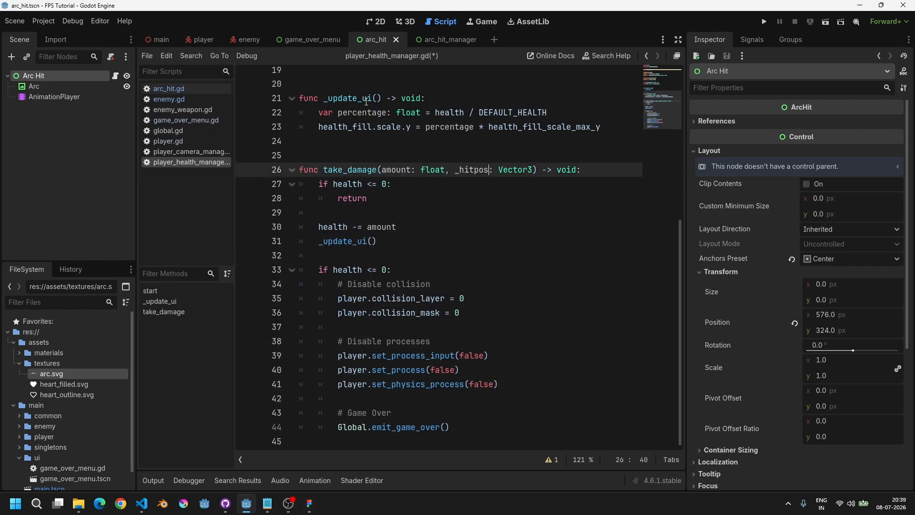
pyautogui.press('BackSpace')
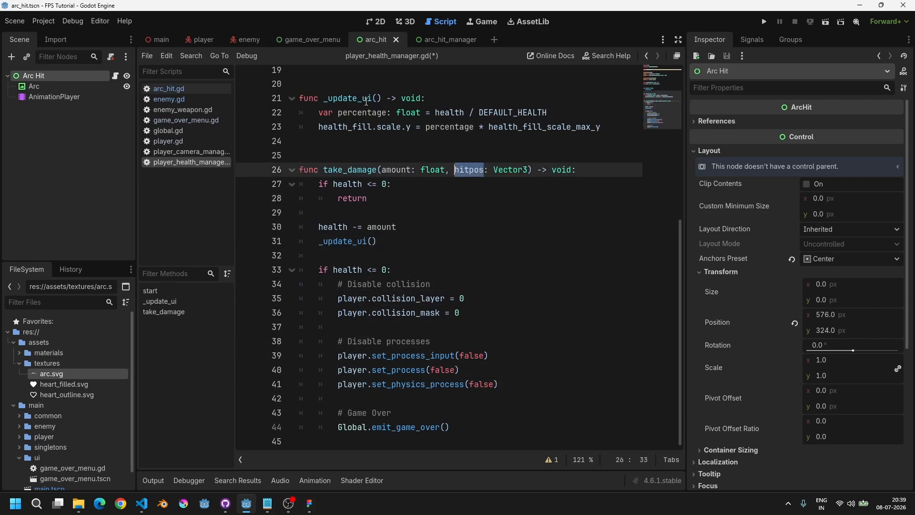
pyautogui.press('Down')
pyautogui.press('Down')
pyautogui.press('Down')
pyautogui.press('Down')
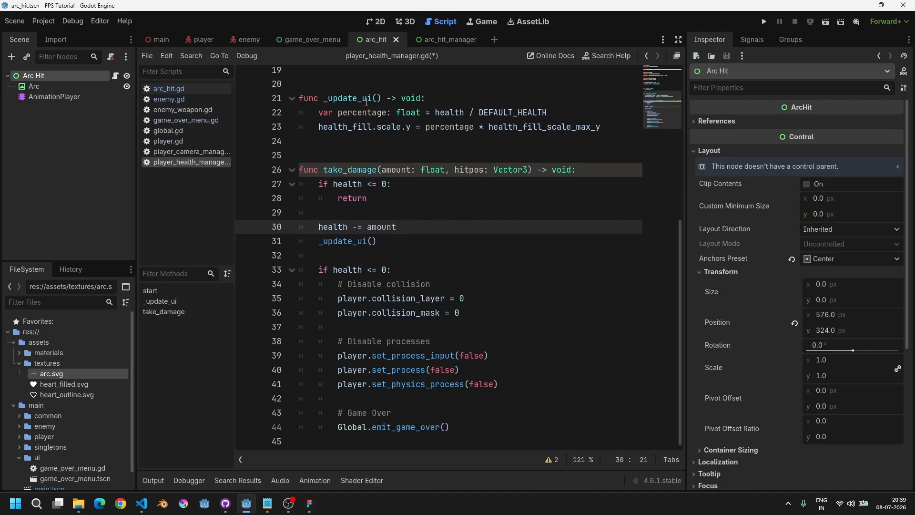
# Step: Add a player_hit.emit() call right after health is reduced by amount in take_damage
pyautogui.press('Return')
pyautogui.write('heal')
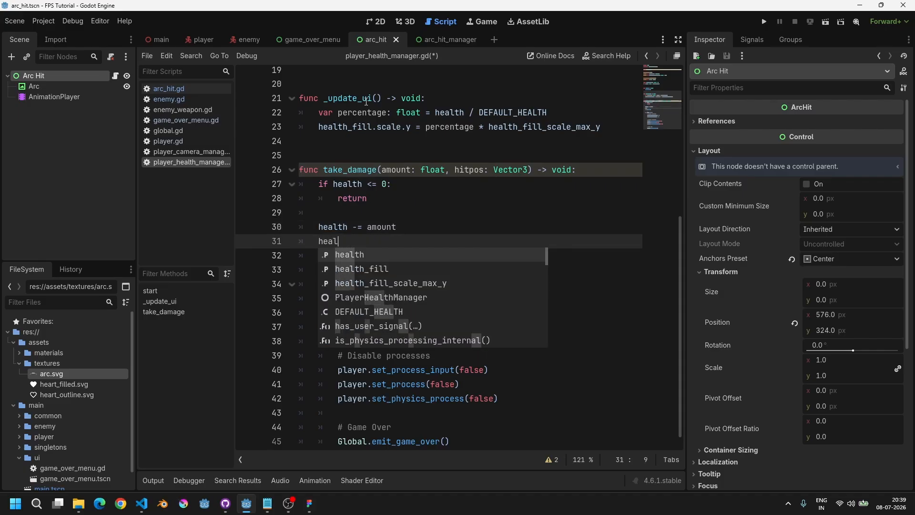
pyautogui.press('Down')
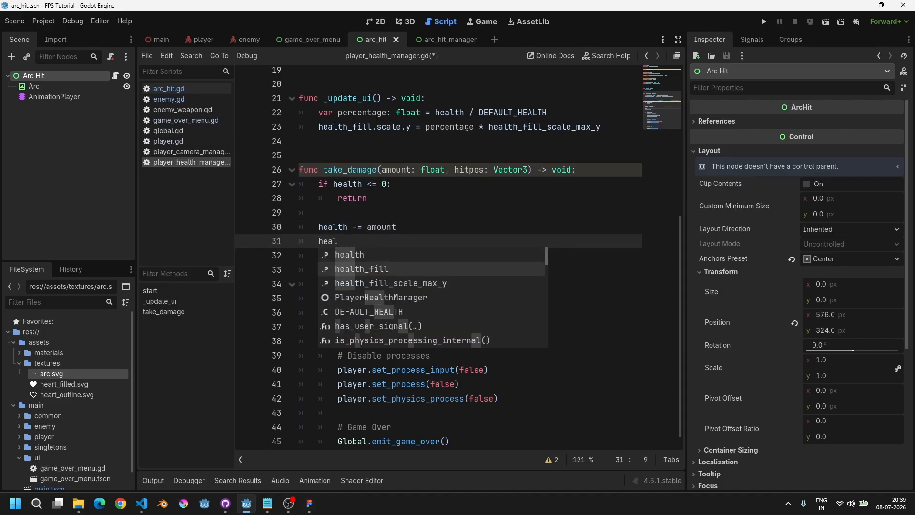
pyautogui.hotkey('ctrl', 'shift', 'Left')
pyautogui.write('player')
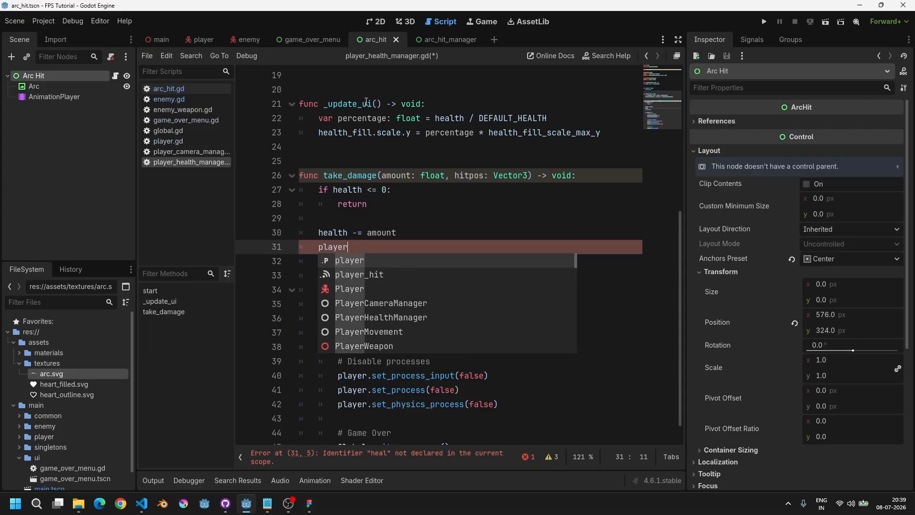
pyautogui.press('Down')
pyautogui.press('Return')
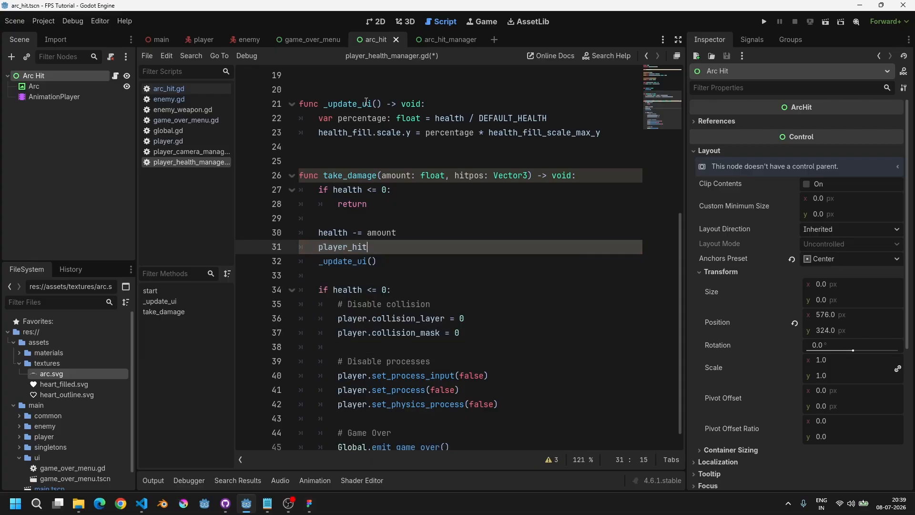
pyautogui.write('.em')
pyautogui.press('Return')
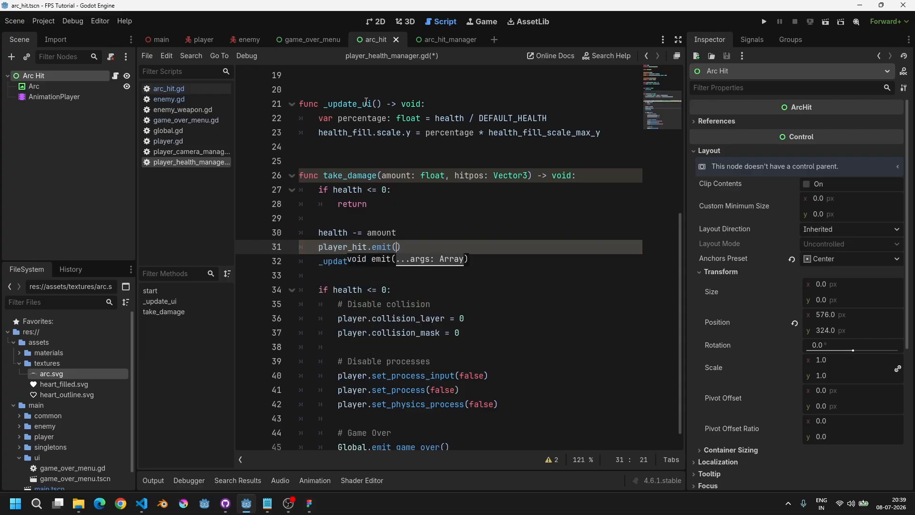
pyautogui.hotkey('ctrl', 'Home')
pyautogui.press('Down')
pyautogui.press('Down')
pyautogui.press('Down')
pyautogui.press('End')
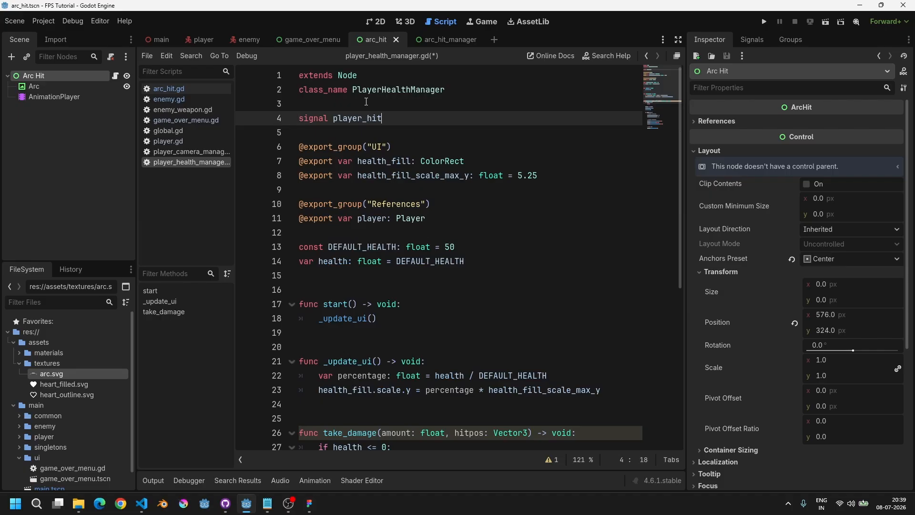
pyautogui.write('(')
pyautogui.press('BackSpace')
pyautogui.write('(')
pyautogui.press('BackSpace')
pyautogui.hotkey('ctrl', 'End')
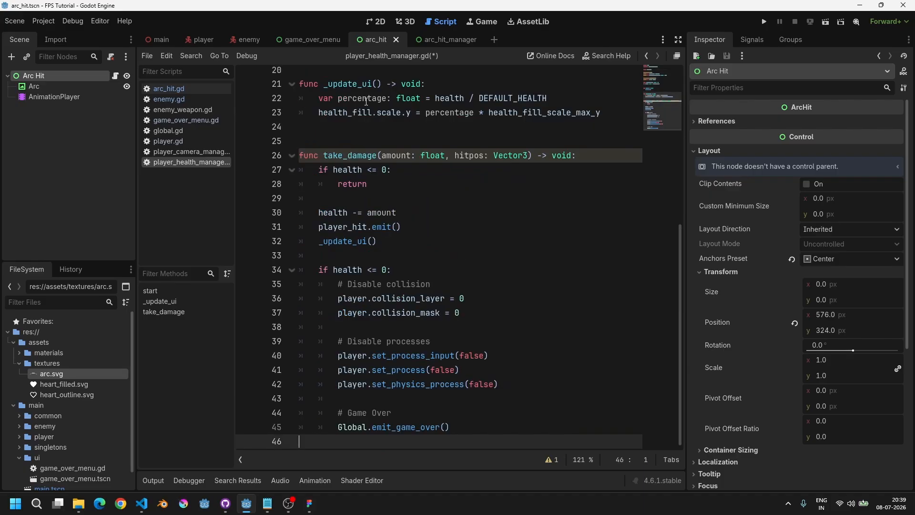
# Step: Pass hitpos as the argument of the player_hit.emit call
pyautogui.press('Up')
pyautogui.press('Up')
pyautogui.press('Up')
pyautogui.press('Up')
pyautogui.press('Up')
pyautogui.press('Up')
pyautogui.press('Up')
pyautogui.press('Up')
pyautogui.press('Up')
pyautogui.press('Up')
pyautogui.press('Up')
pyautogui.press('Up')
pyautogui.press('Up')
pyautogui.press('Up')
pyautogui.press('Up')
pyautogui.press('Up')
pyautogui.press('Up')
pyautogui.press('Down')
pyautogui.press('Down')
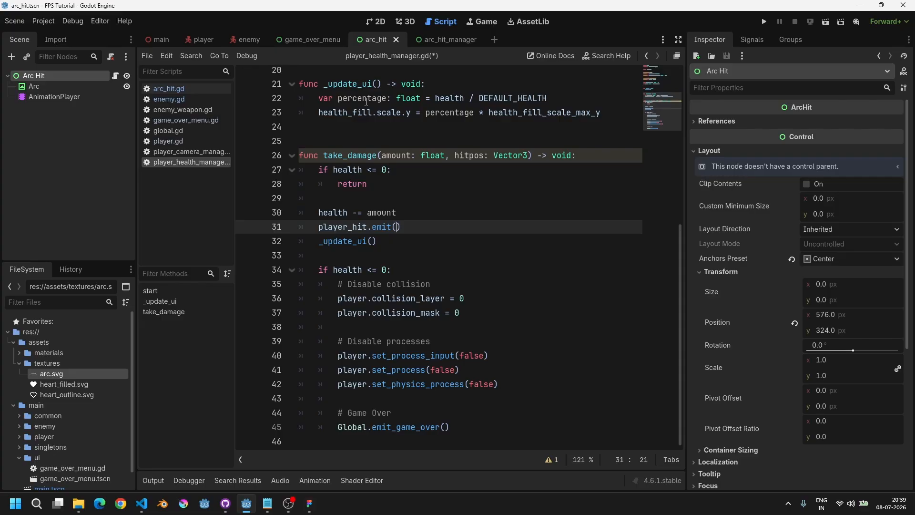
pyautogui.write('hitpos')
pyautogui.press('Right')
# Step: Insert a blank line after the emit call and save player_health_manager.gd
pyautogui.hotkey('ctrl', 'Left')
pyautogui.press('Left')
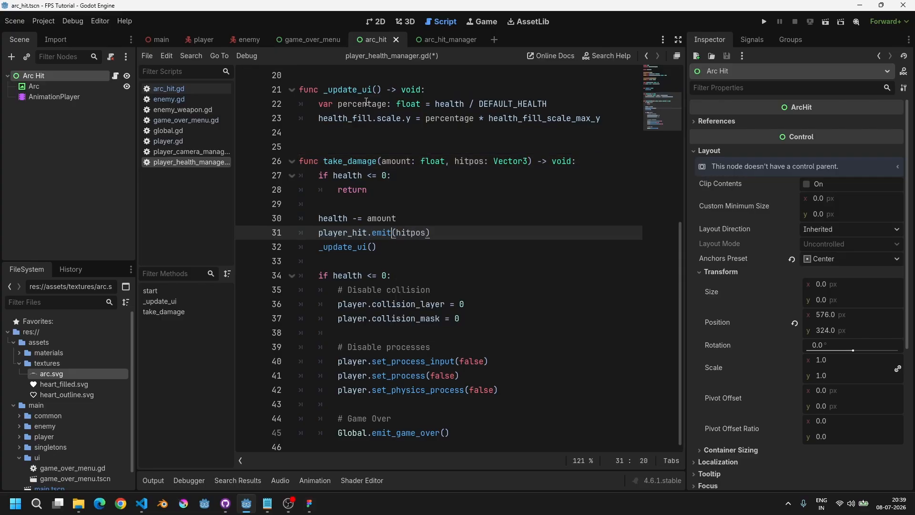
pyautogui.hotkey('ctrl', 'Left')
pyautogui.press('Left')
pyautogui.hotkey('ctrl', 'Left')
pyautogui.hotkey('ctrl', 'Left')
pyautogui.press('End')
pyautogui.press('Return')
pyautogui.hotkey('ctrl', 's')
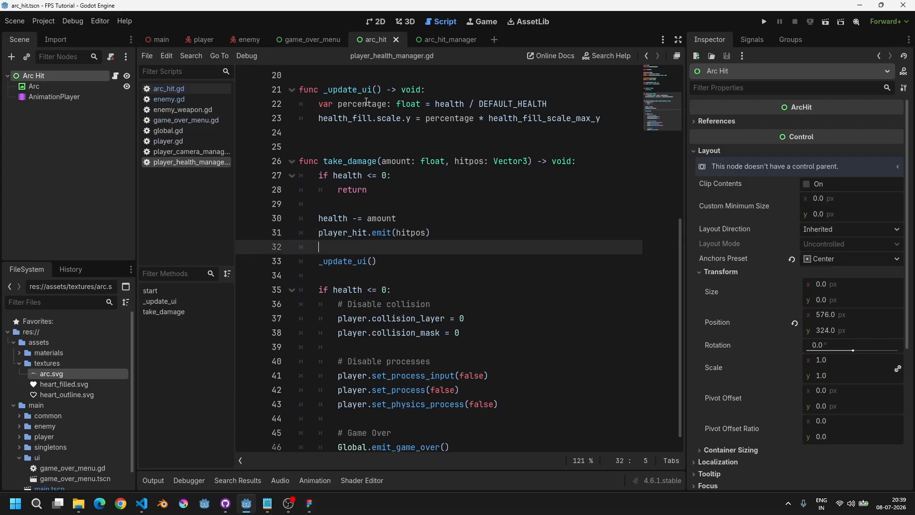
pyautogui.press('Down')
pyautogui.press('End')
pyautogui.hotkey('ctrl', 's')
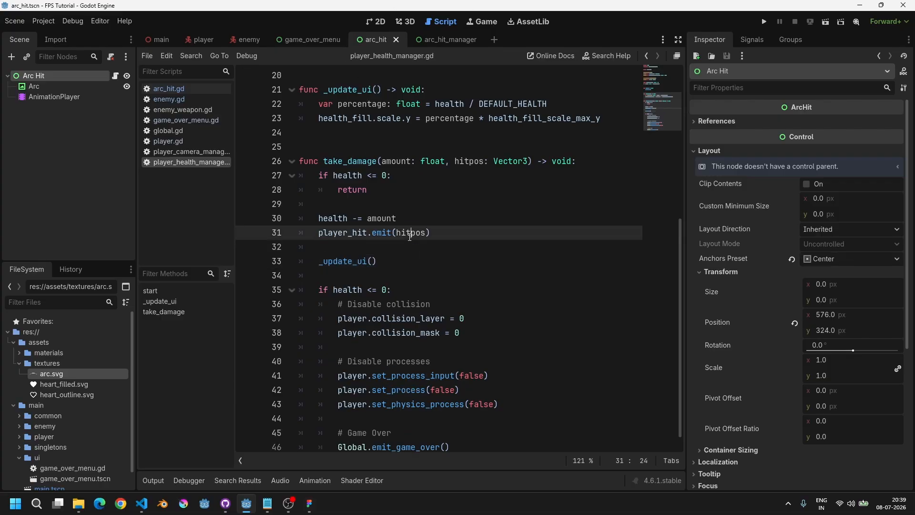
pyautogui.doubleClick(411, 232)
pyautogui.scroll(2, 376, 203)
pyautogui.scroll(4, 376, 203)
pyautogui.doubleClick(357, 117)
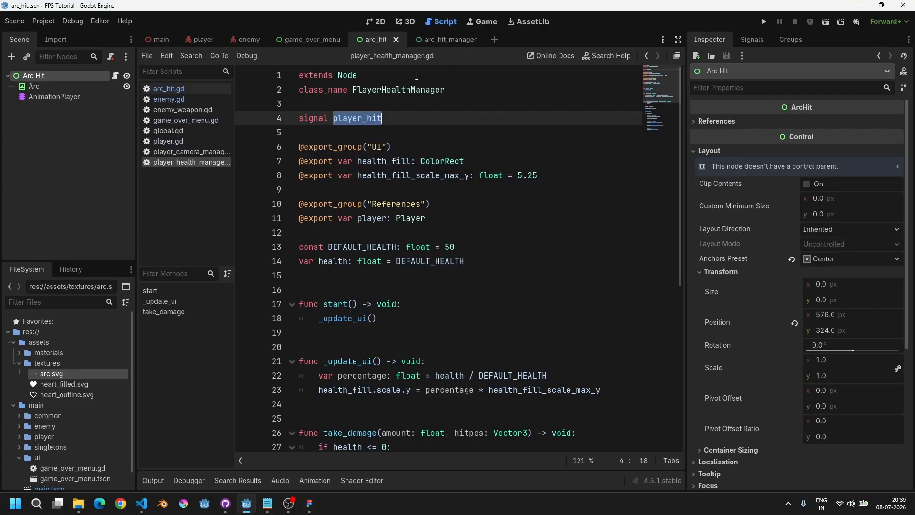
# Step: Declare a hitpos variable of type Vector3 near the top of arc_hit.gd and save the script
pyautogui.scroll(-6, 369, 153)
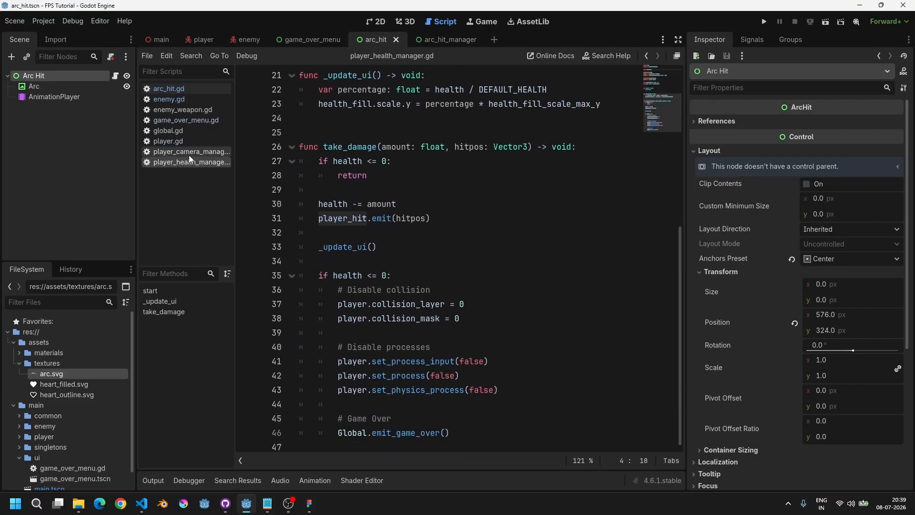
pyautogui.click(192, 89)
pyautogui.click(477, 118)
pyautogui.click(520, 104)
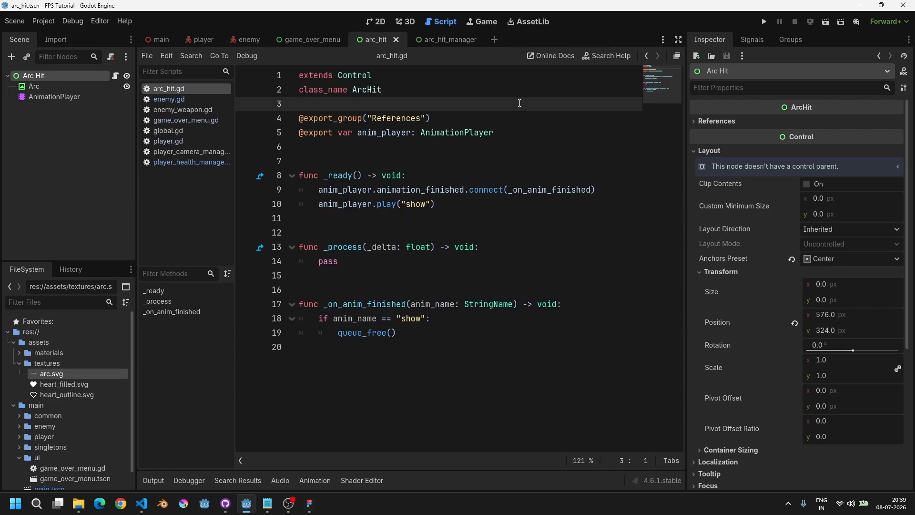
pyautogui.press('Return')
pyautogui.press('Return')
pyautogui.press('Up')
pyautogui.write('var hitp')
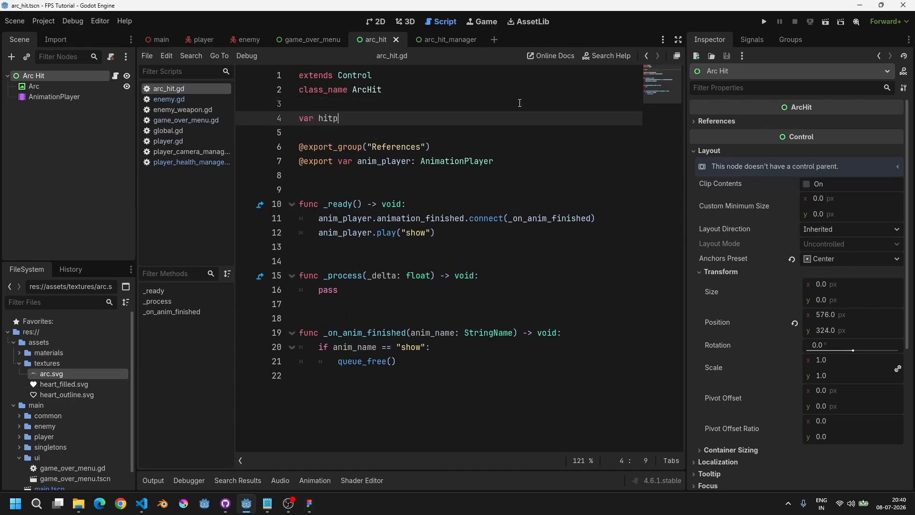
pyautogui.write('os: Vect')
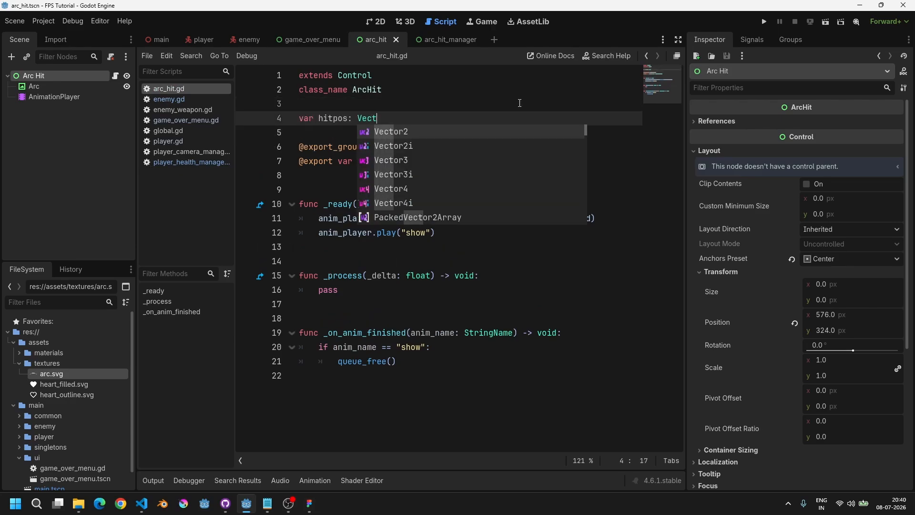
pyautogui.write('or3')
pyautogui.press('Return')
pyautogui.press('Home')
pyautogui.press('End')
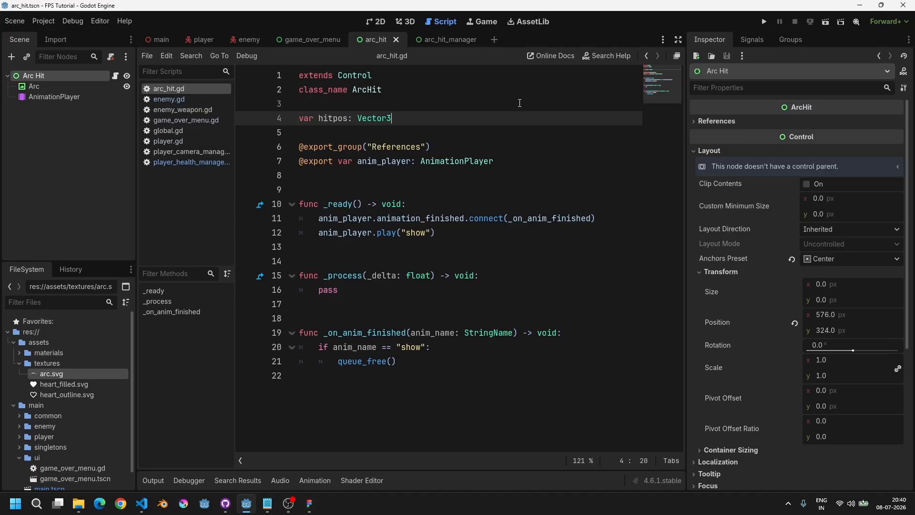
pyautogui.hotkey('ctrl', 'Left')
pyautogui.hotkey('ctrl', 'Left')
pyautogui.press('Left')
pyautogui.press('Left')
pyautogui.press('Left')
pyautogui.press('Left')
pyautogui.hotkey('ctrl', 's')
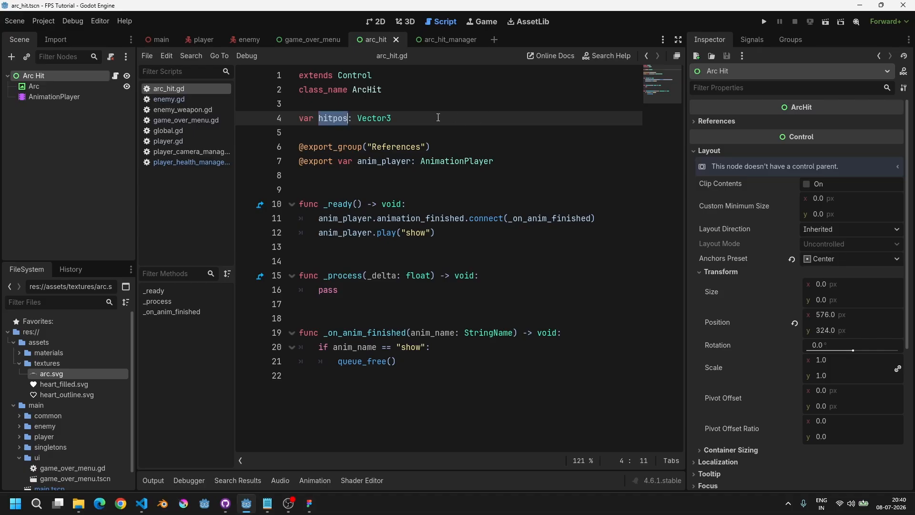
pyautogui.click(422, 119)
pyautogui.moveTo(422, 120); pyautogui.dragTo(310, 119)
pyautogui.doubleClick(334, 119)
pyautogui.moveTo(415, 119); pyautogui.dragTo(305, 120)
pyautogui.doubleClick(333, 119)
# Step: Replace pass in _process with a player variable of type Player set to Global.player, and save
pyautogui.doubleClick(335, 291)
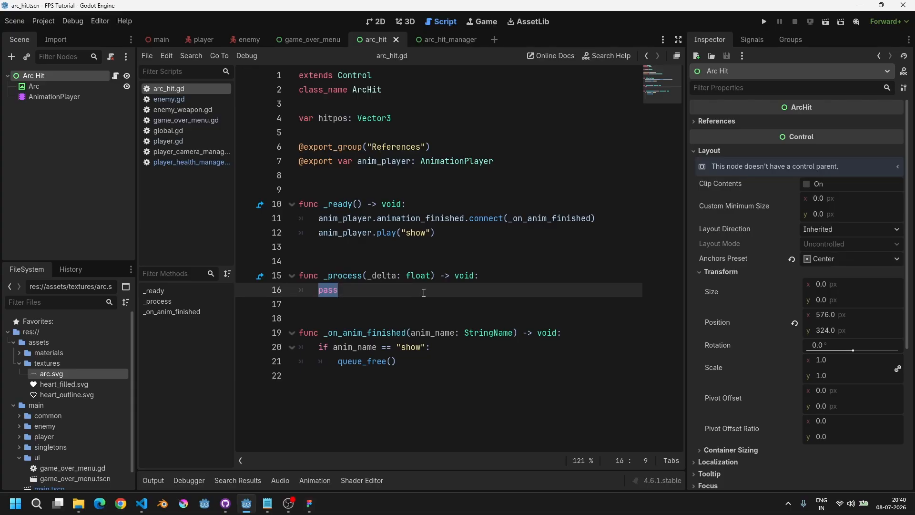
pyautogui.write('var player')
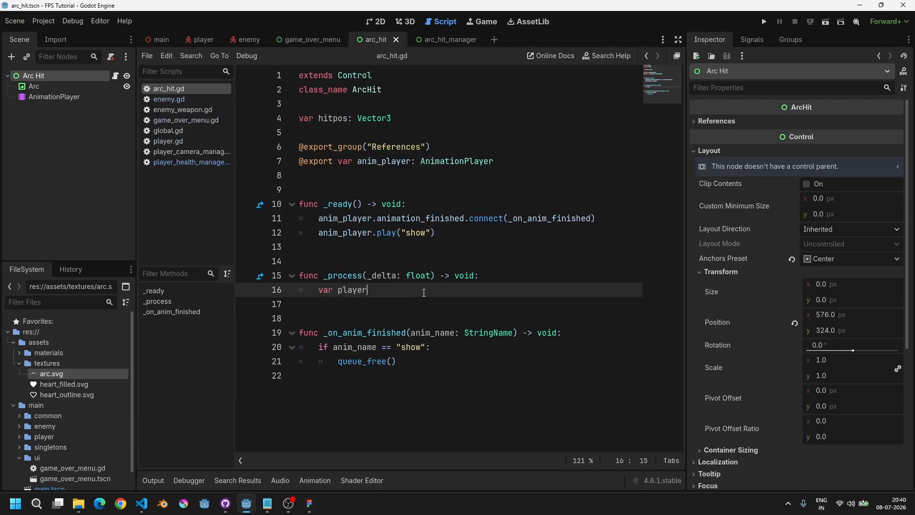
pyautogui.write(': Player = G')
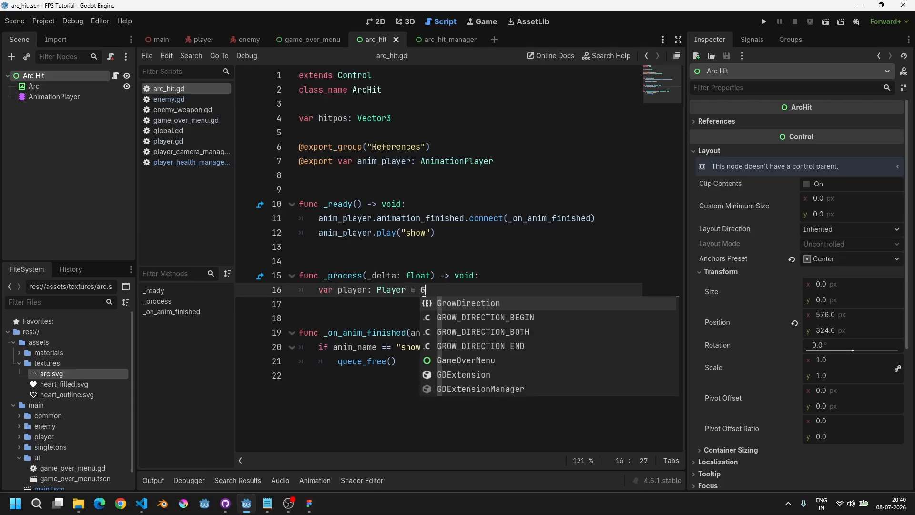
pyautogui.write('lobal.player')
pyautogui.press('Home')
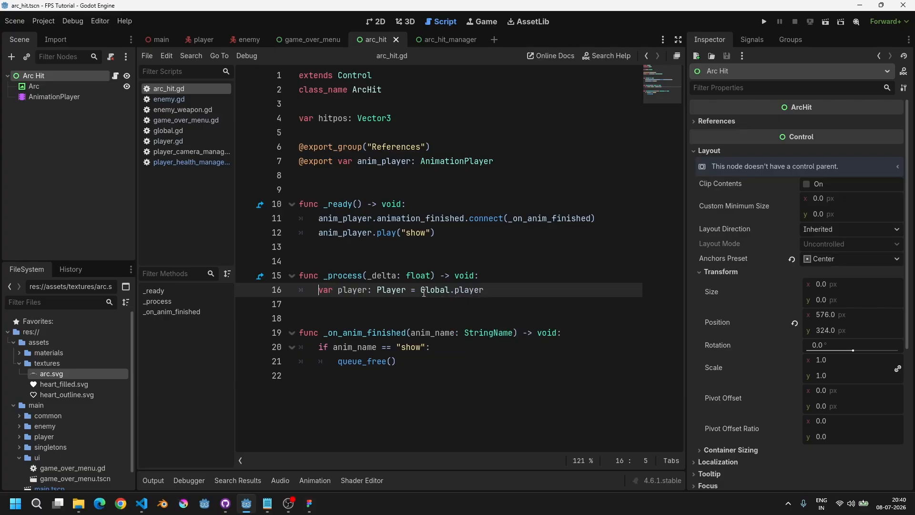
pyautogui.press('End')
pyautogui.press('Return')
pyautogui.hotkey('ctrl', 's')
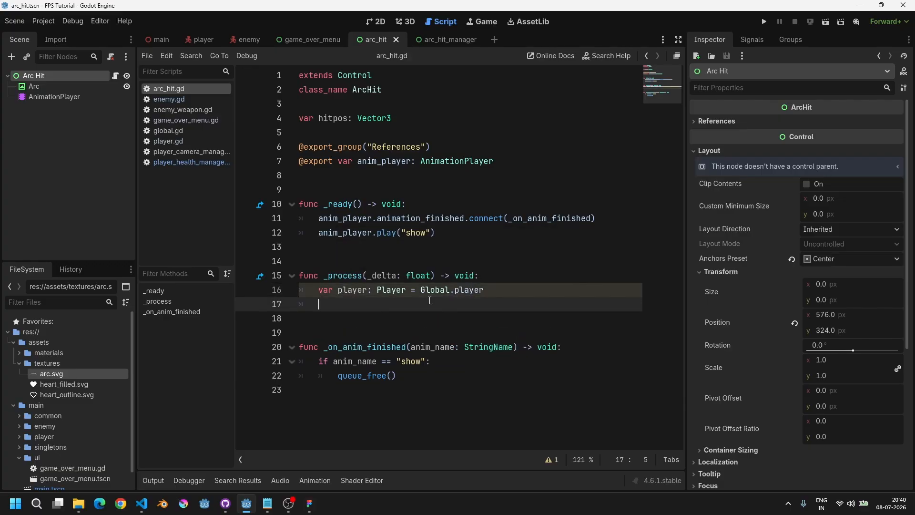
# Step: Inspect the player scene and its camera in the 3D viewport
pyautogui.click(404, 23)
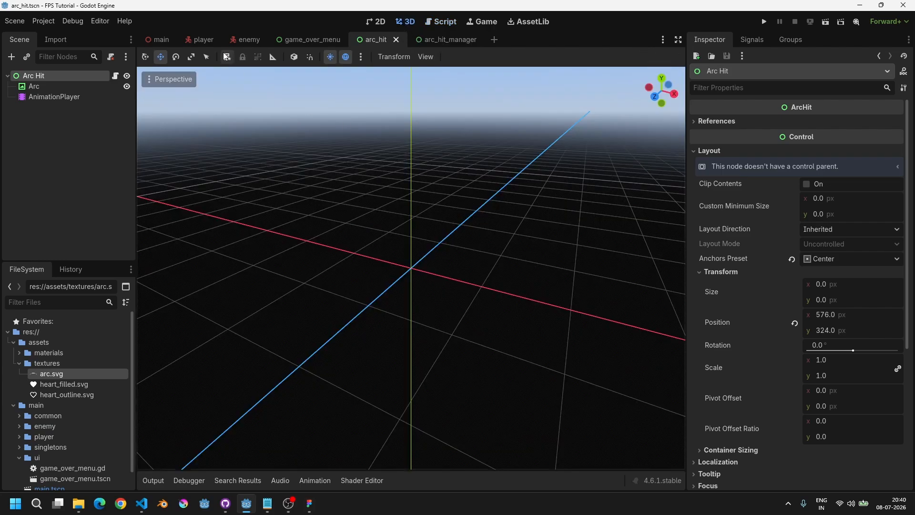
pyautogui.click(204, 40)
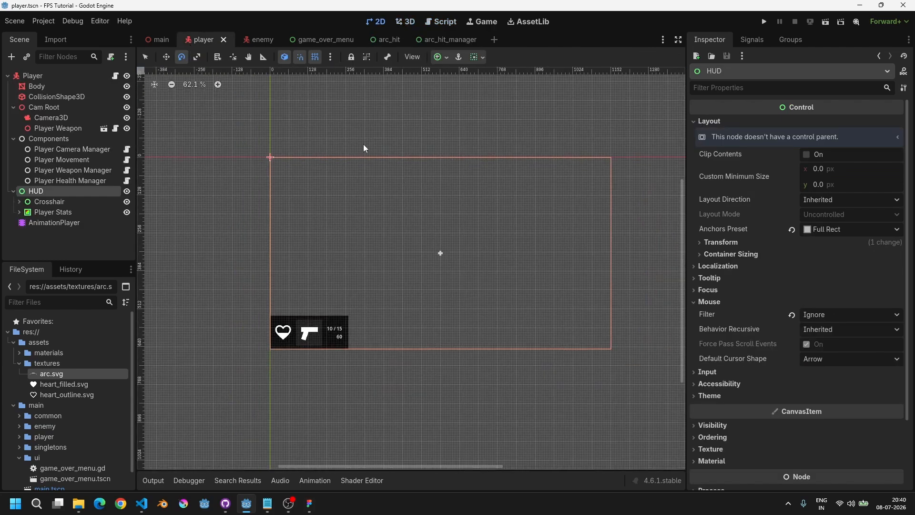
pyautogui.click(404, 22)
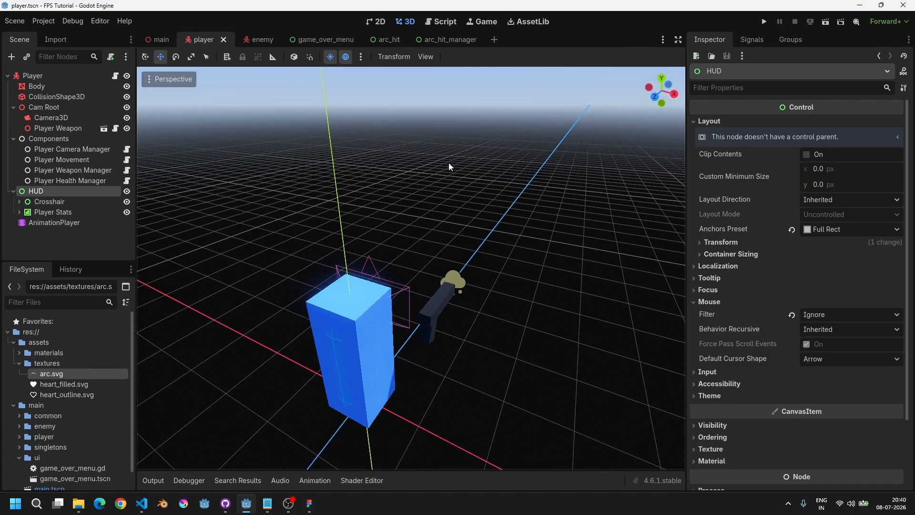
pyautogui.scroll(-4, 480, 262)
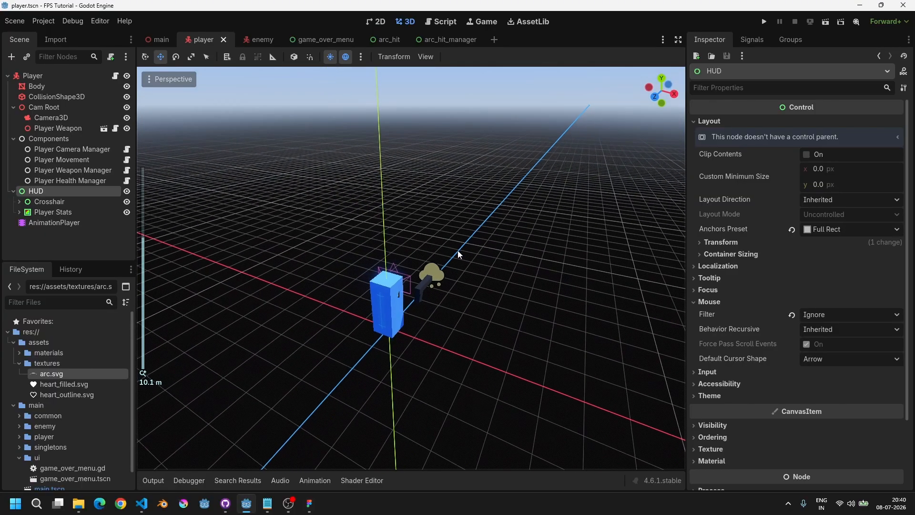
pyautogui.scroll(2, 438, 314)
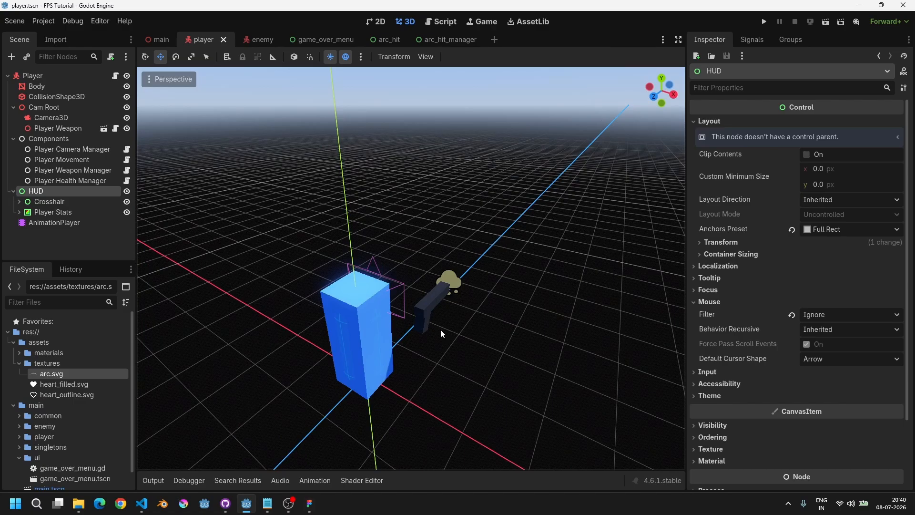
pyautogui.moveTo(440, 330); pyautogui.dragTo(422, 328, button='middle')
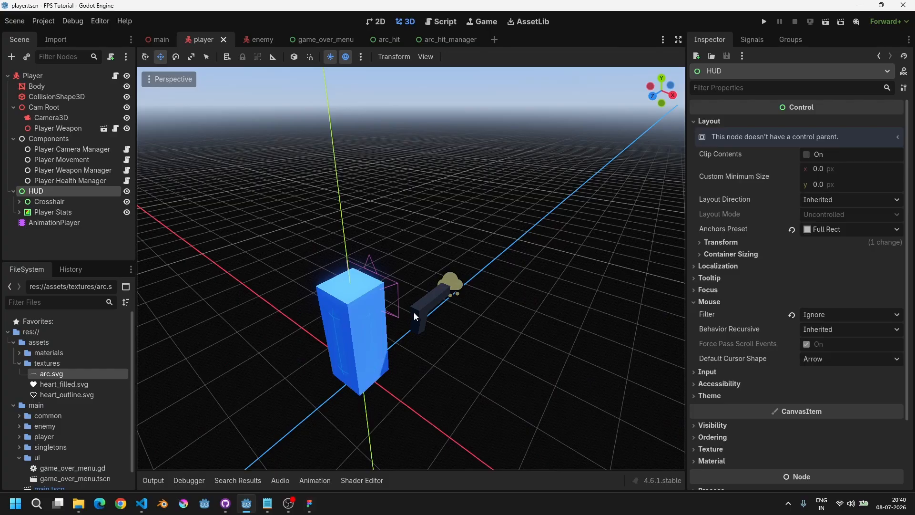
# Step: Add a player_forward Vector3 variable in _process set to -player.camera_mg.cam.global_basis.z
pyautogui.click(441, 22)
pyautogui.write('var player')
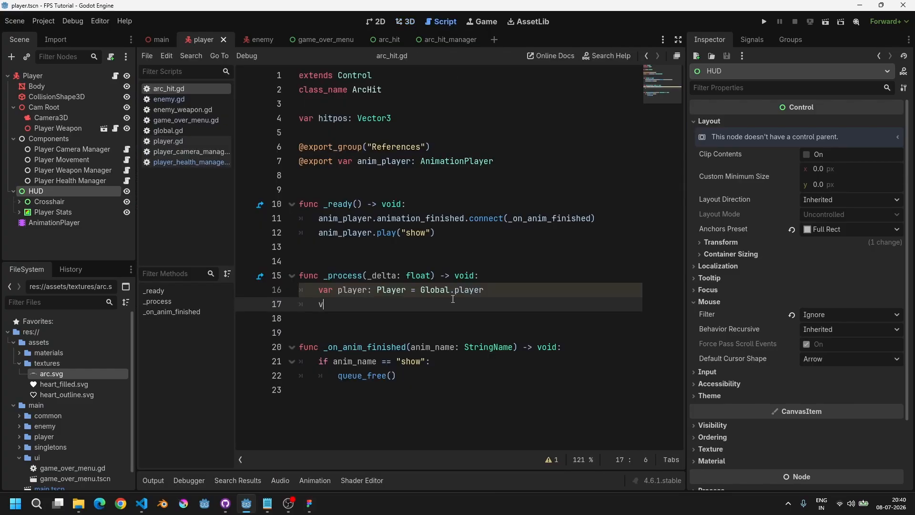
pyautogui.write('_forward: Vector3 = player.')
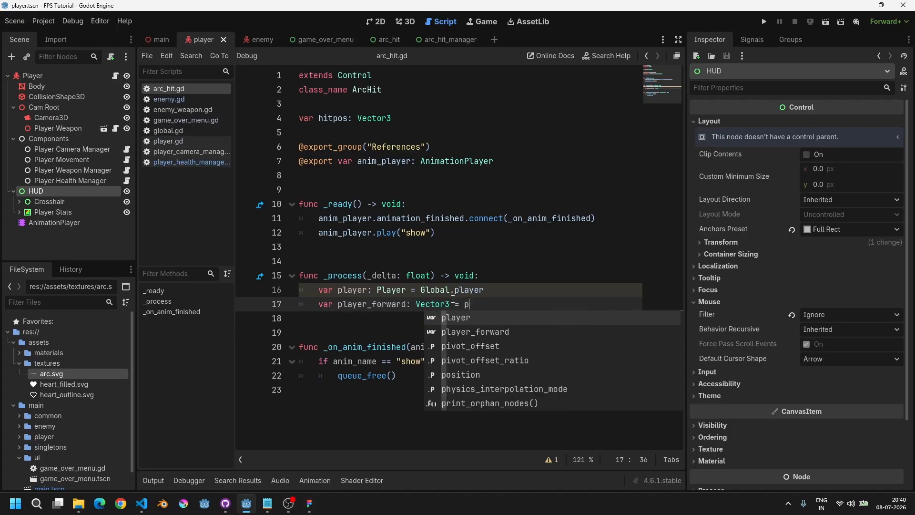
pyautogui.write('gl')
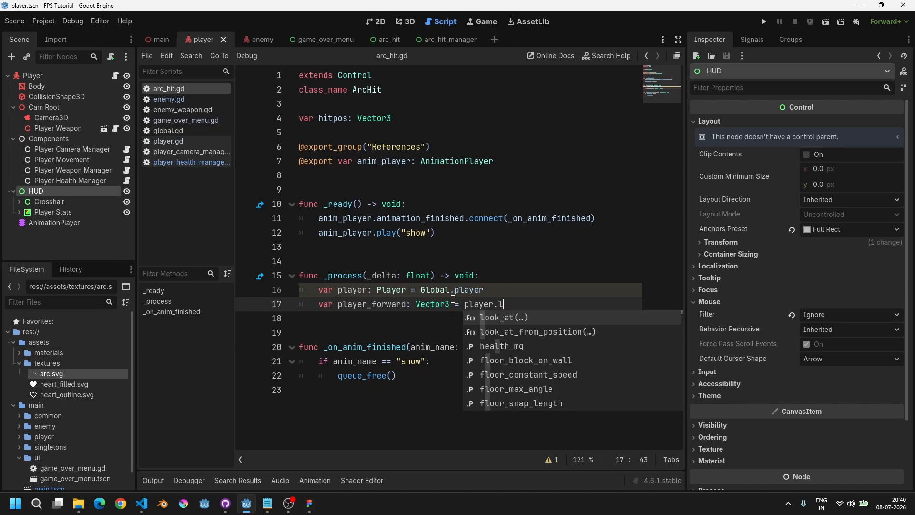
pyautogui.press('BackSpace')
pyautogui.press('BackSpace')
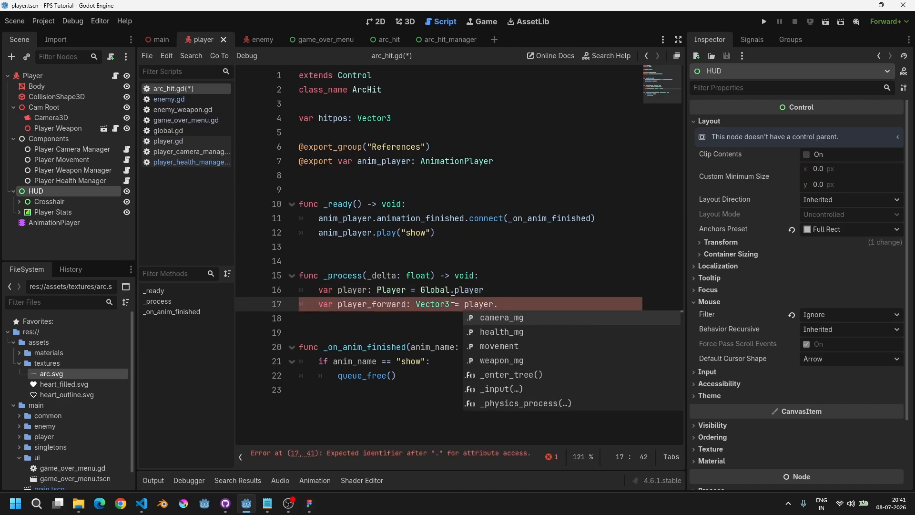
pyautogui.write('ca')
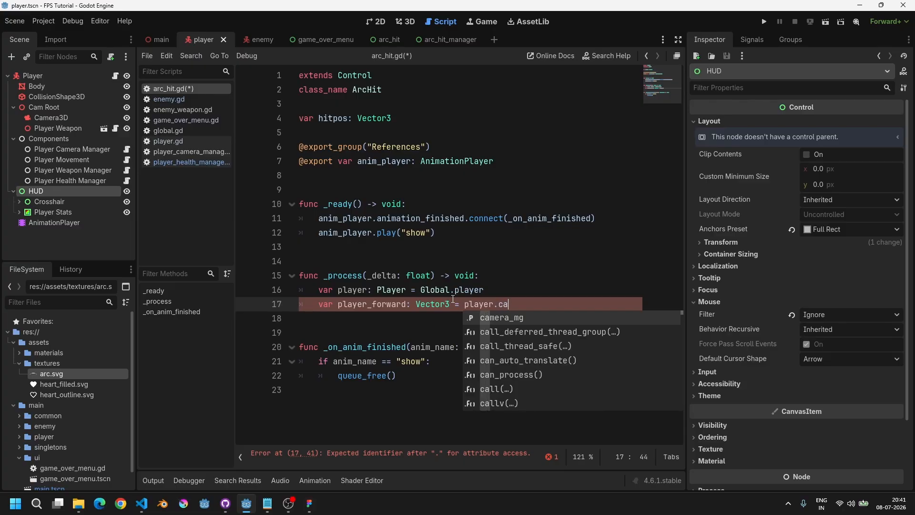
pyautogui.press('Return')
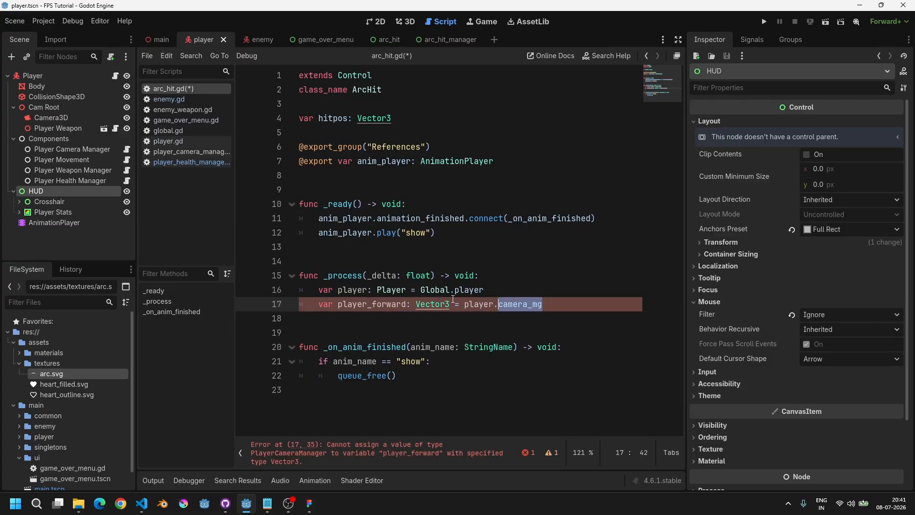
pyautogui.write('.ca')
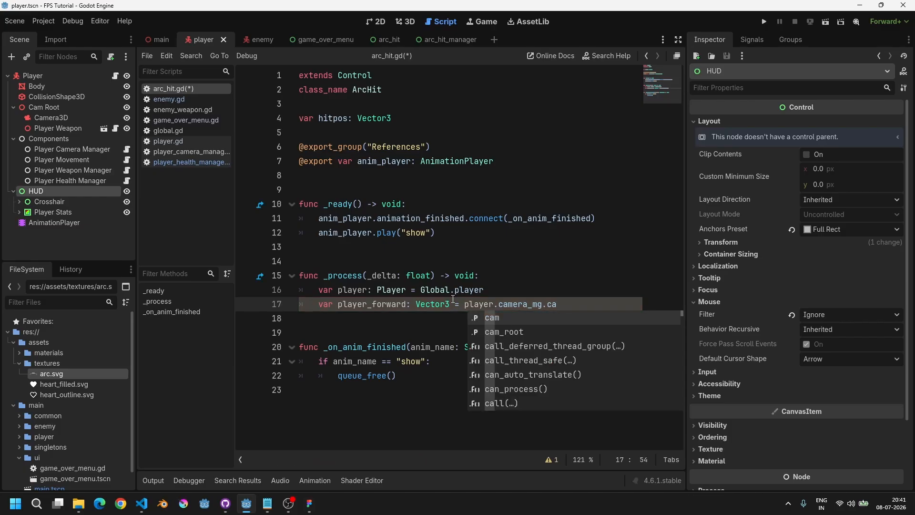
pyautogui.press('Return')
pyautogui.write('.global')
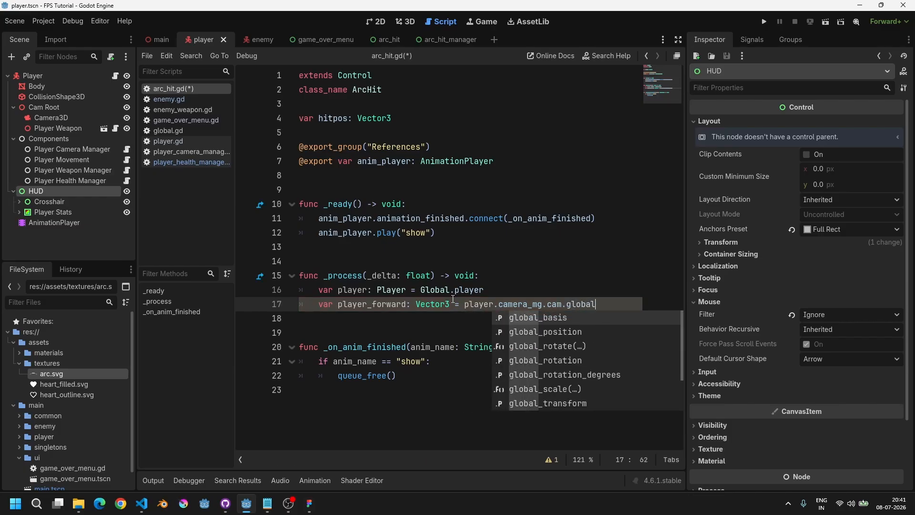
pyautogui.write('_tr')
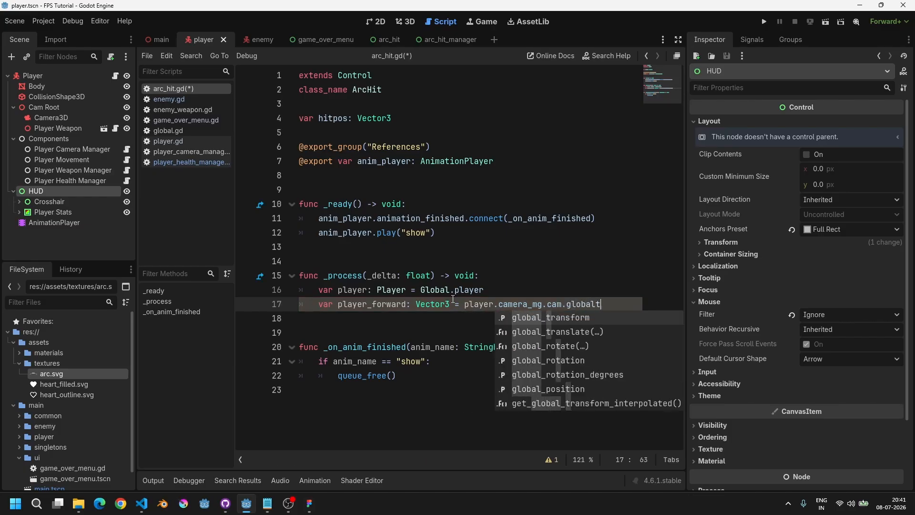
pyautogui.press('Return')
pyautogui.write('.bas')
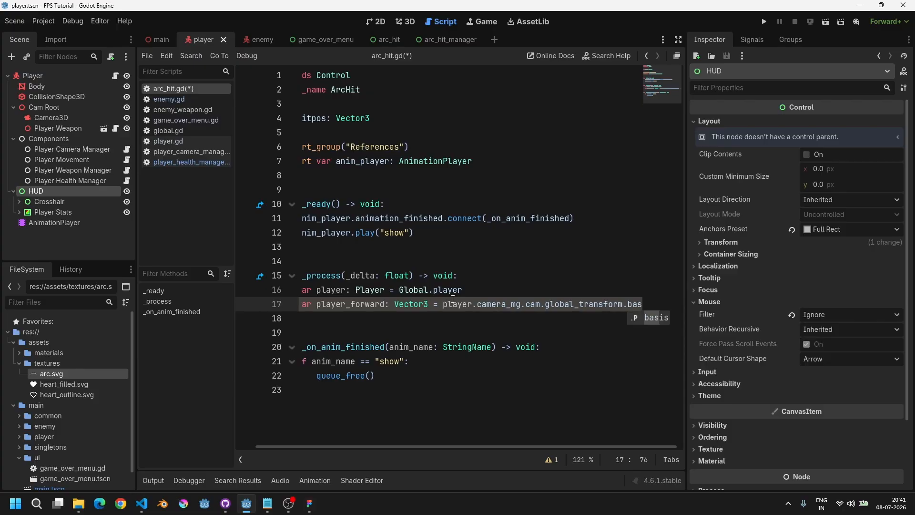
pyautogui.write('is.z')
pyautogui.press('BackSpace')
pyautogui.hotkey('ctrl', 'BackSpace')
pyautogui.hotkey('ctrl', 'BackSpace')
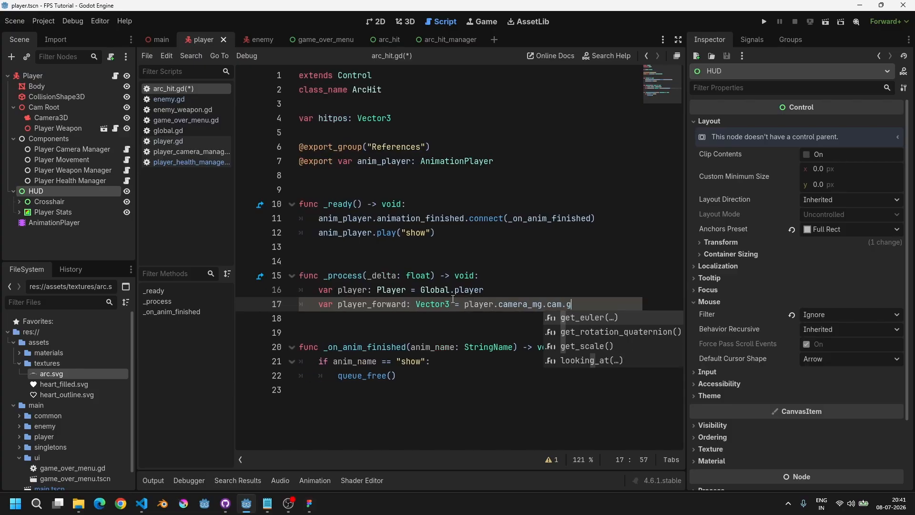
pyautogui.write('global_ba')
pyautogui.press('Return')
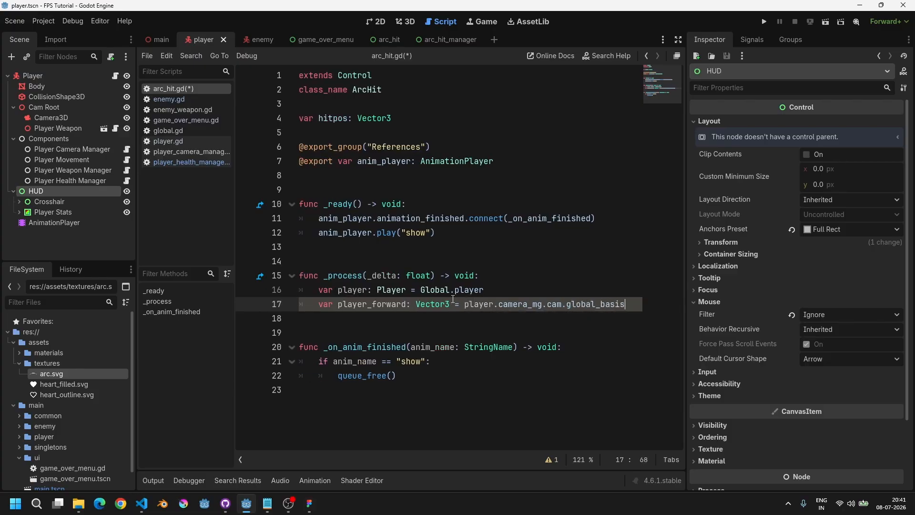
pyautogui.write('.z')
pyautogui.hotkey('ctrl', 'Left')
pyautogui.hotkey('ctrl', 'Left')
pyautogui.hotkey('ctrl', 'Left')
pyautogui.hotkey('ctrl', 'Left')
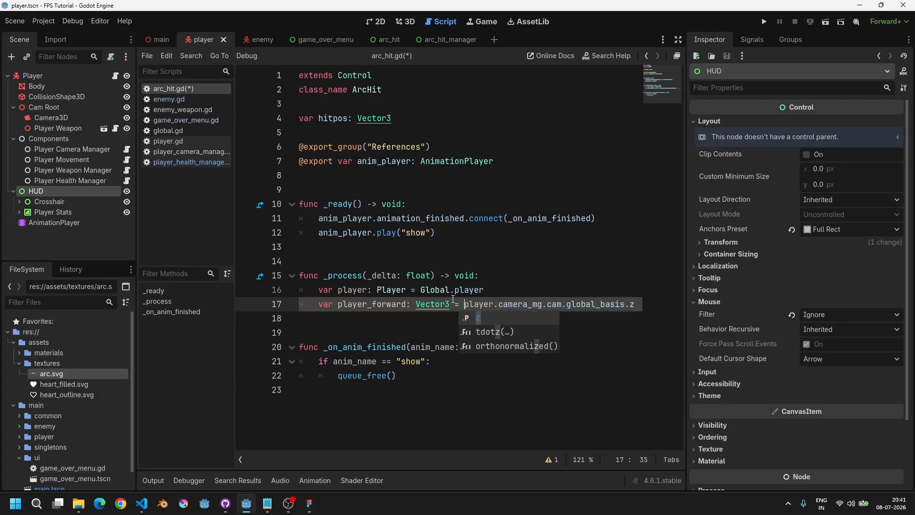
pyautogui.hotkey('ctrl', 'Right')
pyautogui.hotkey('ctrl', 'Right')
pyautogui.hotkey('ctrl', 'Left')
pyautogui.write('-')
pyautogui.press('End')
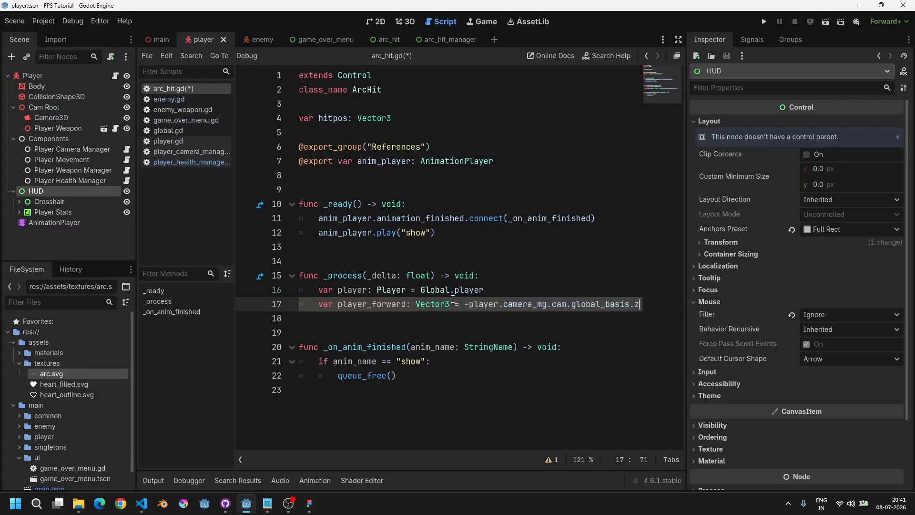
# Step: Step through the parts of the player_forward expression word by word
pyautogui.hotkey('ctrl', 'Left')
pyautogui.press('Right')
pyautogui.hotkey('ctrl', 'shift', 'Right')
pyautogui.hotkey('ctrl', 'Left')
pyautogui.hotkey('ctrl', 'shift', 'Right')
pyautogui.hotkey('ctrl', 'Left')
pyautogui.hotkey('ctrl', 'Left')
pyautogui.hotkey('ctrl', 'Right')
pyautogui.hotkey('ctrl', 'Right')
pyautogui.hotkey('ctrl', 'shift', 'Left')
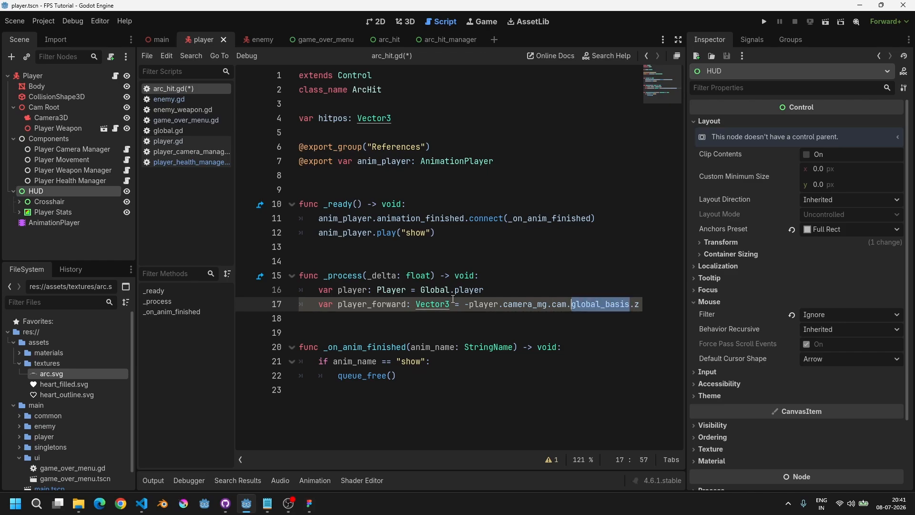
pyautogui.hotkey('ctrl', 'Left')
pyautogui.hotkey('ctrl', 'Left')
pyautogui.hotkey('ctrl', 'Left')
pyautogui.hotkey('ctrl', 'shift', 'Left')
pyautogui.hotkey('ctrl', 'shift', 'Left')
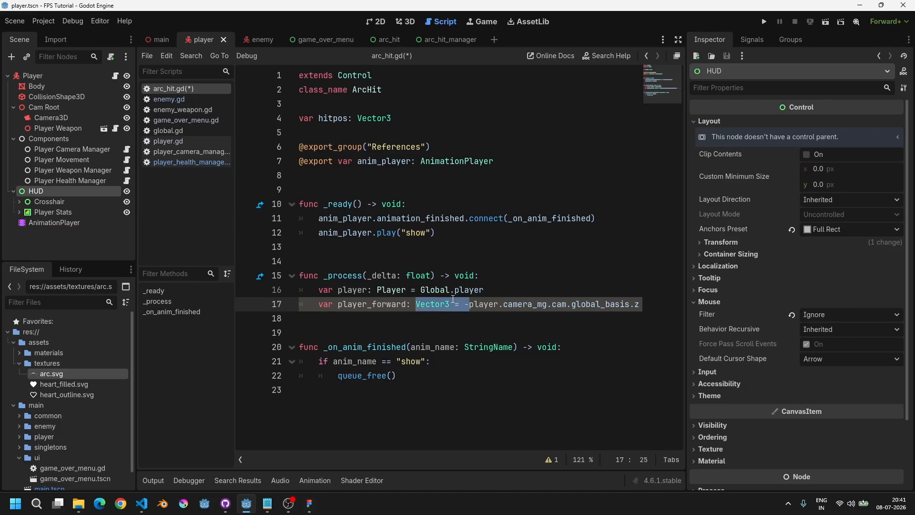
# Step: Add a new empty line below player_forward and save the script
pyautogui.press('End')
pyautogui.press('Return')
pyautogui.hotkey('ctrl', 's')
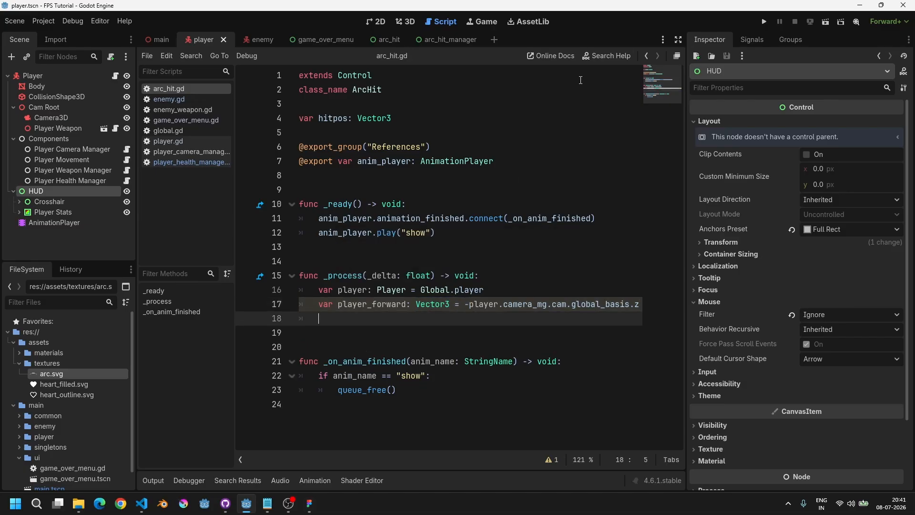
# Step: Switch to the 3D view and look over the player scene again
pyautogui.click(379, 22)
pyautogui.click(402, 22)
pyautogui.scroll(-5, 402, 162)
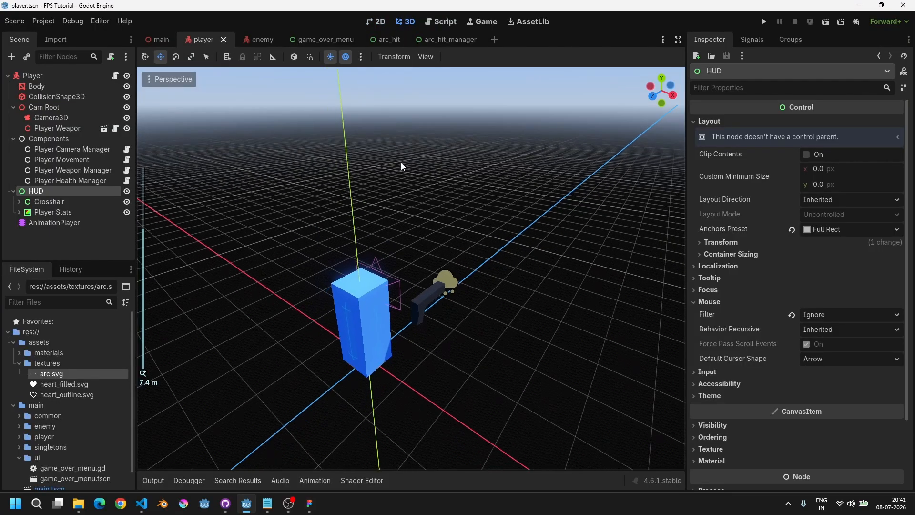
# Step: Examine the Player body, its collision box and axes in the 3D view
pyautogui.scroll(3, 518, 267)
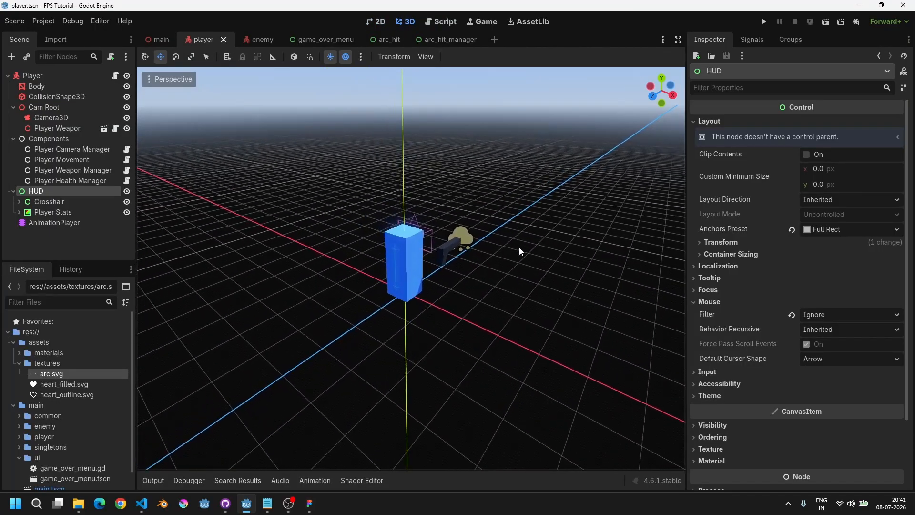
pyautogui.scroll(1, 481, 265)
pyautogui.scroll(2, 459, 271)
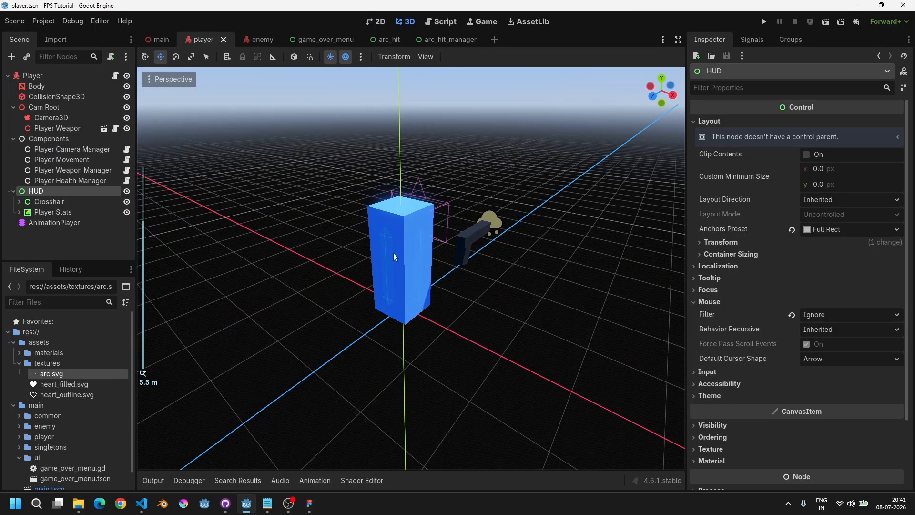
pyautogui.scroll(4, 403, 263)
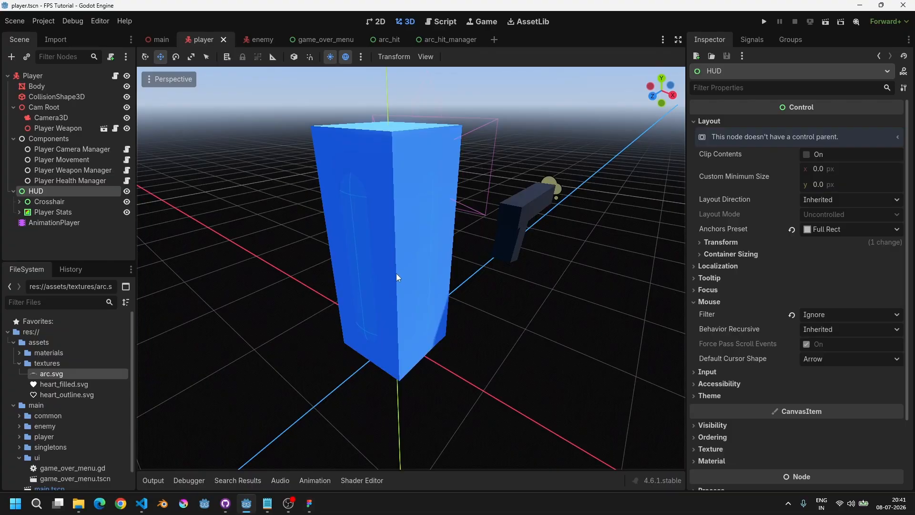
pyautogui.scroll(-1, 397, 273)
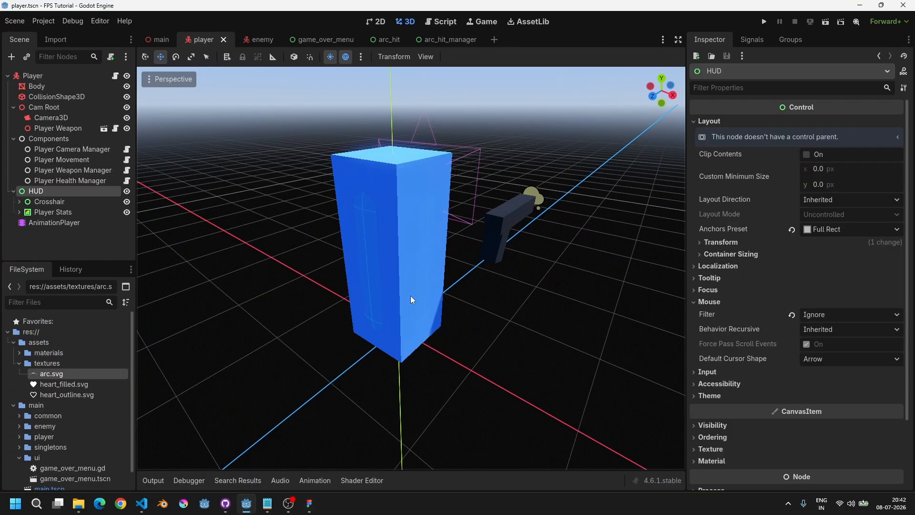
pyautogui.scroll(3, 405, 273)
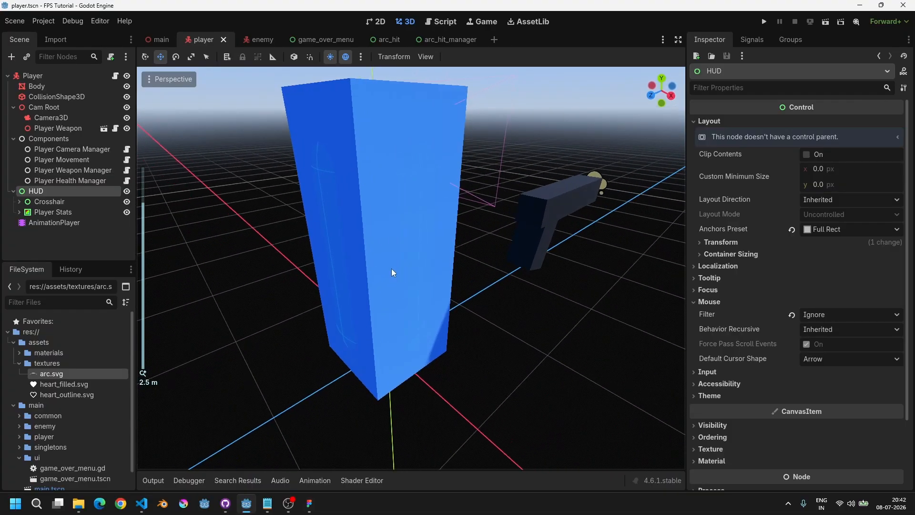
pyautogui.moveTo(390, 325); pyautogui.dragTo(434, 286, button='middle')
pyautogui.scroll(2, 434, 286)
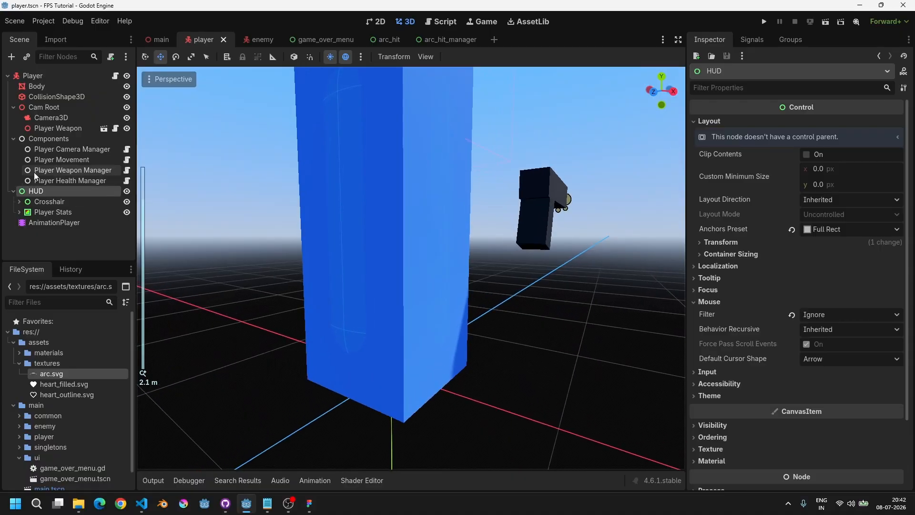
pyautogui.click(32, 76)
pyautogui.moveTo(344, 360); pyautogui.dragTo(381, 364, button='middle')
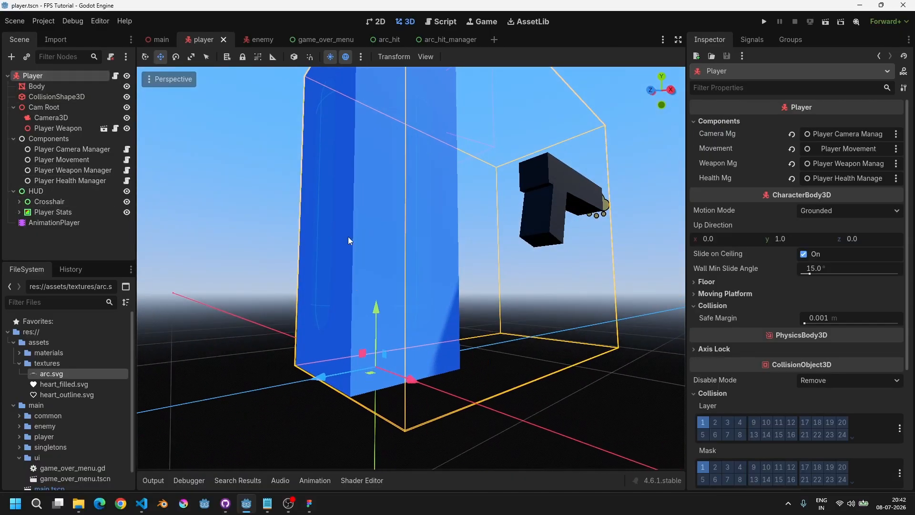
pyautogui.moveTo(364, 227); pyautogui.dragTo(301, 266, button='middle')
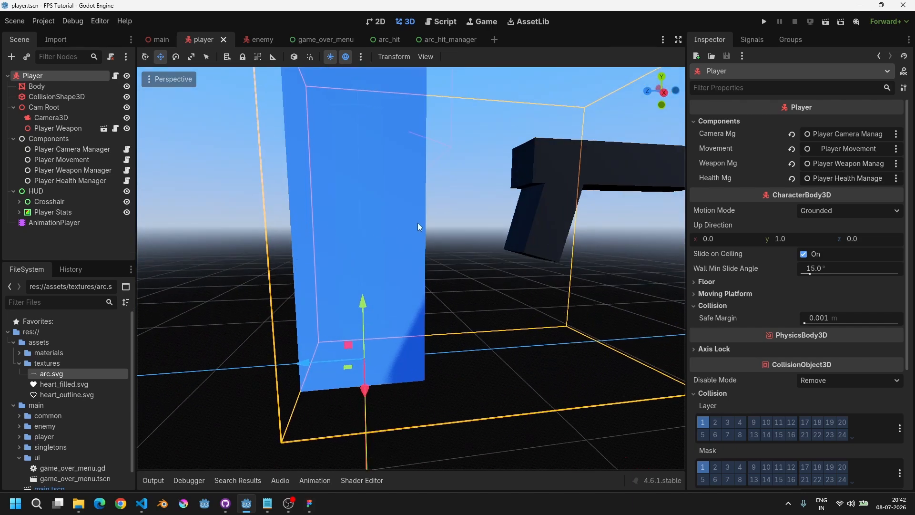
pyautogui.moveTo(419, 224); pyautogui.dragTo(415, 264, button='middle')
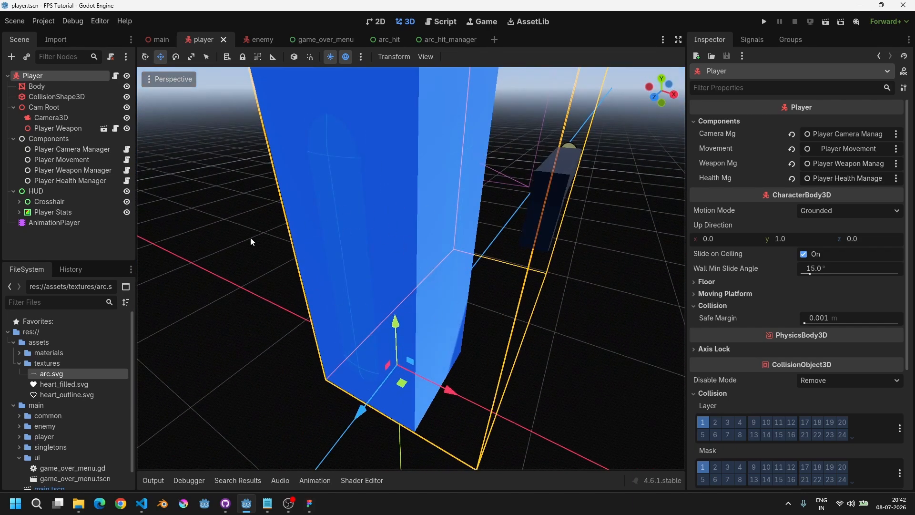
# Step: In the arc_hit script, add a player_dir_to_hitpos Vector3 variable set to player.global_position.direction_to(hitpos) below player_forward
pyautogui.click(440, 21)
pyautogui.write('var h')
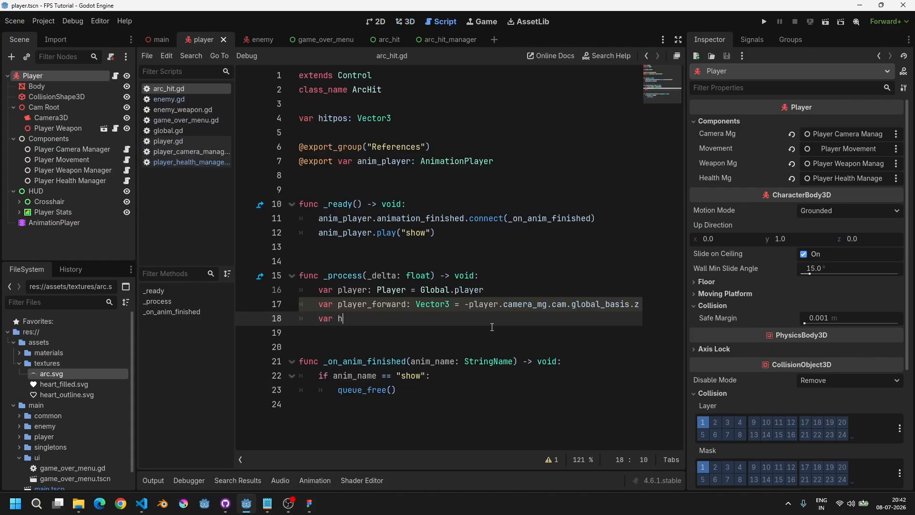
pyautogui.press('BackSpace')
pyautogui.press('BackSpace')
pyautogui.press('BackSpace')
pyautogui.press('BackSpace')
pyautogui.write('player.glbo')
pyautogui.press('BackSpace')
pyautogui.press('BackSpace')
pyautogui.write('o')
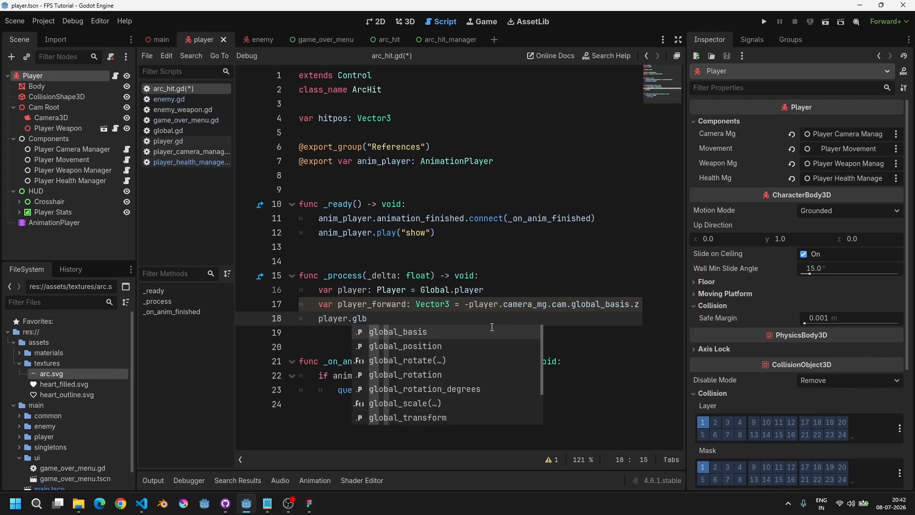
pyautogui.press('Down')
pyautogui.press('Return')
pyautogui.write('.dire')
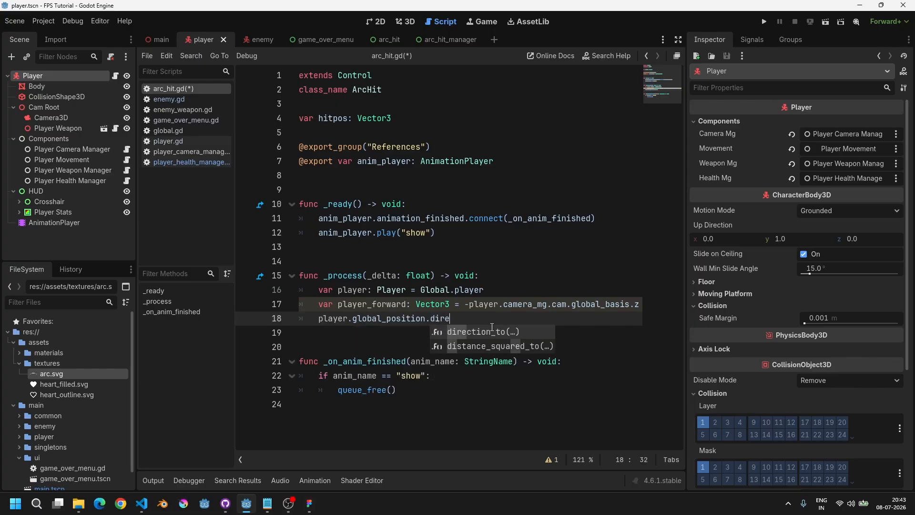
pyautogui.press('Return')
pyautogui.write('hitpos')
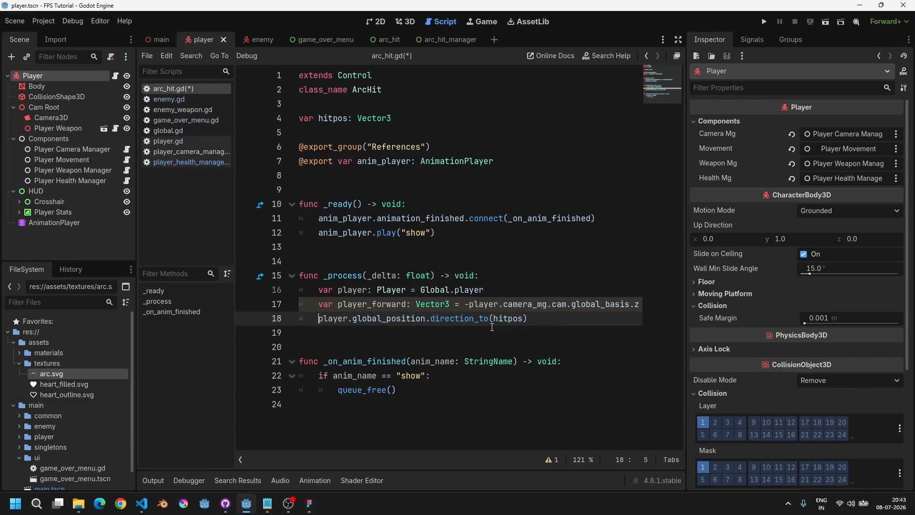
pyautogui.write('var ')
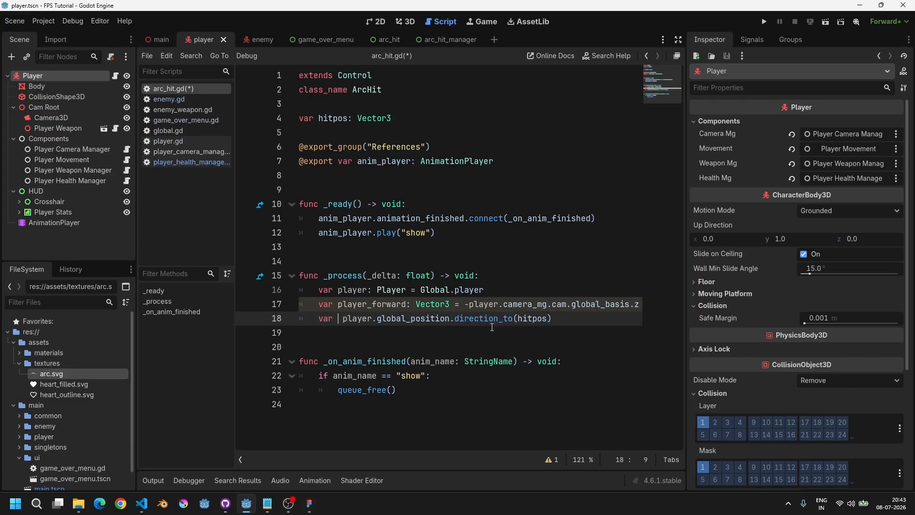
pyautogui.write('h')
pyautogui.press('BackSpace')
pyautogui.write('pla')
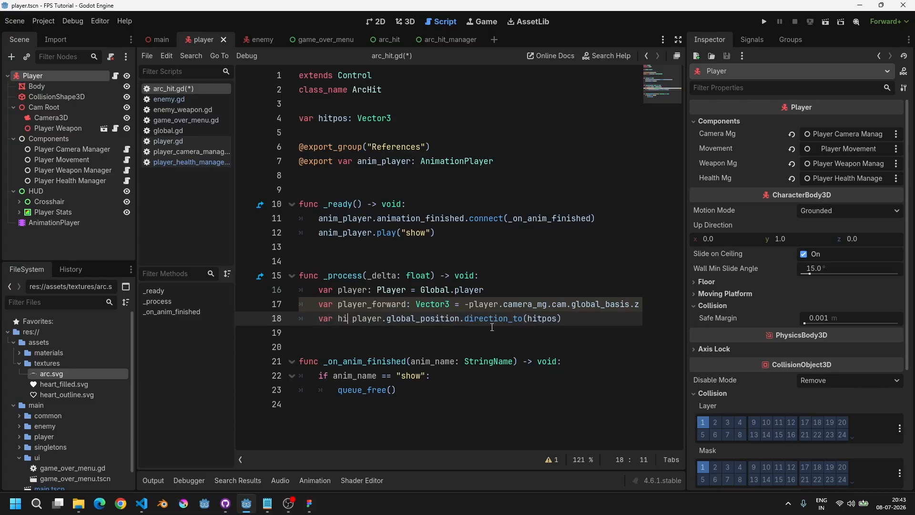
pyautogui.write('yer_dir_to_')
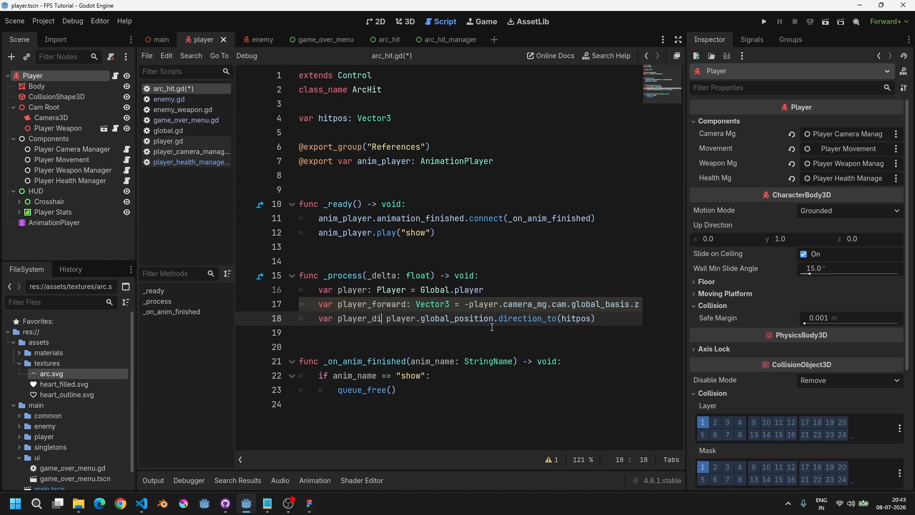
pyautogui.write('hitpos')
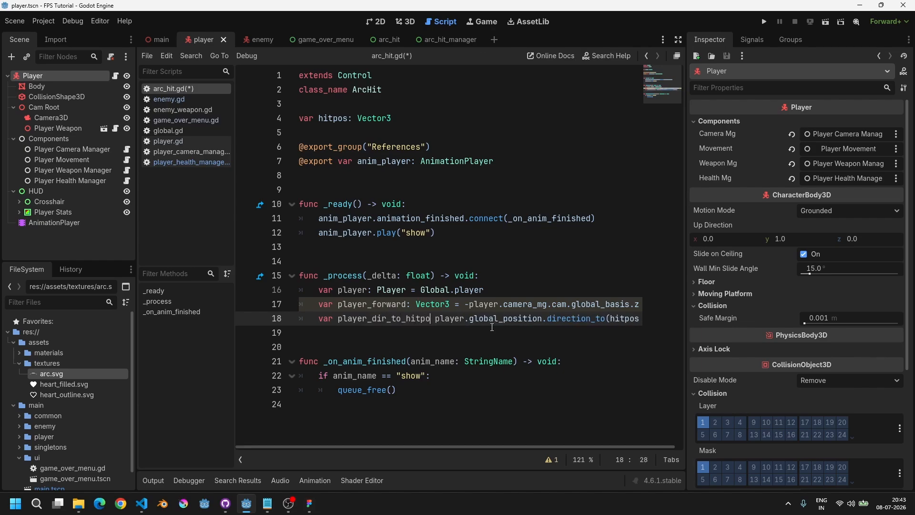
pyautogui.write(': Vector3 =')
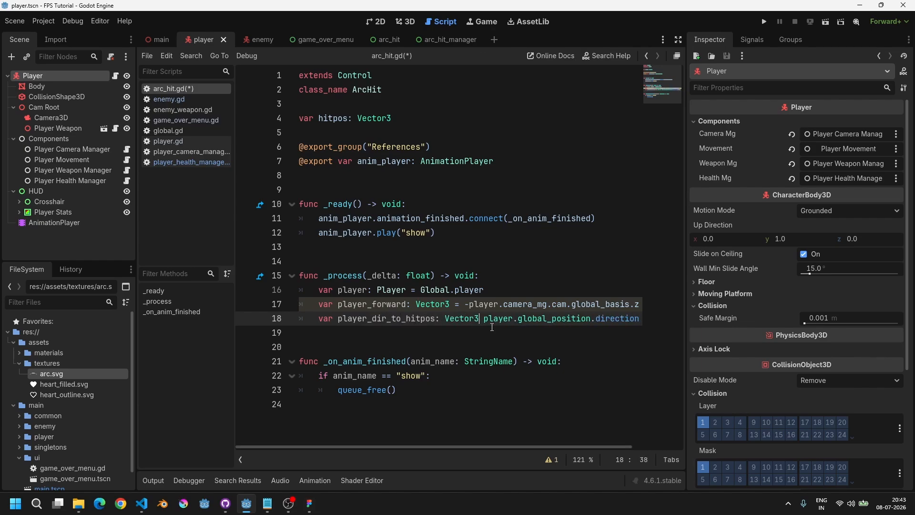
pyautogui.press('Escape')
pyautogui.press('End')
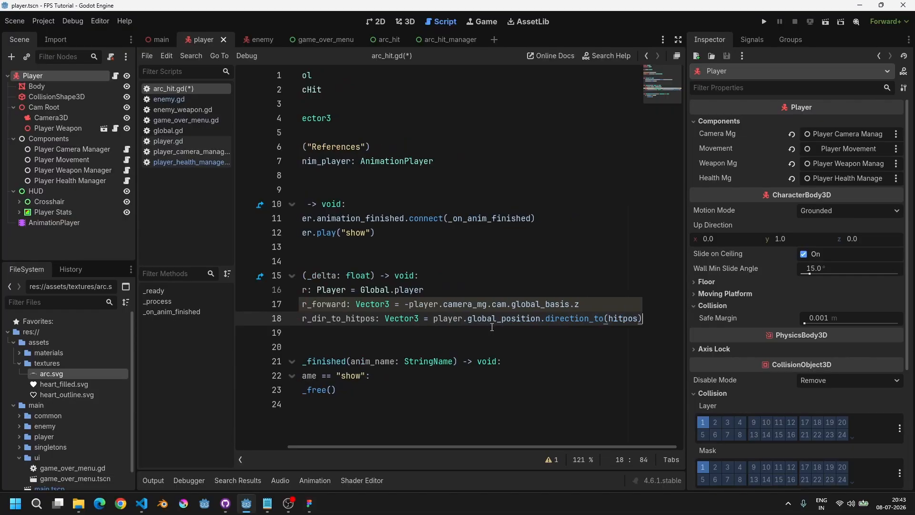
# Step: Save the script in distraction-free mode and add two empty lines below the player_dir_to_hitpos line
pyautogui.hotkey('ctrl', 'Left')
pyautogui.hotkey('ctrl', 'Left')
pyautogui.hotkey('ctrl', 'Left')
pyautogui.hotkey('ctrl', 'shift', 'F11')
pyautogui.press('End')
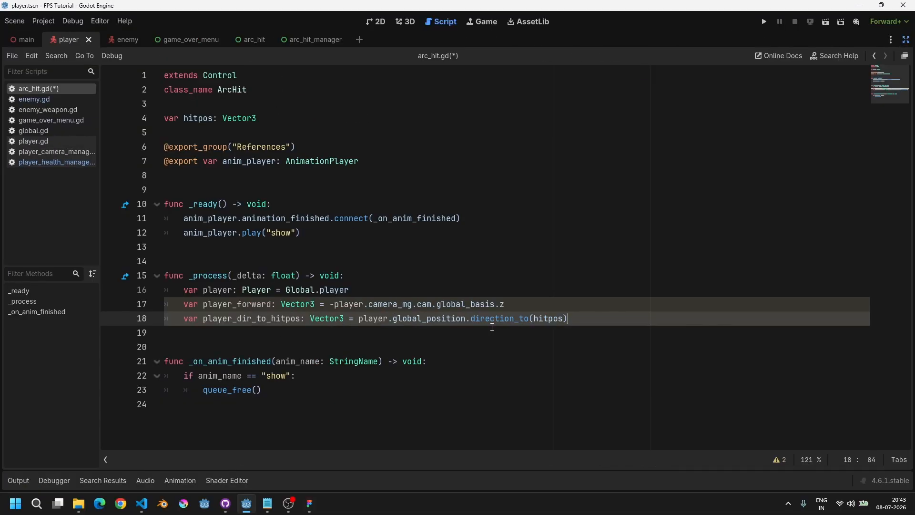
pyautogui.hotkey('ctrl', 's')
pyautogui.press('Return')
pyautogui.press('Return')
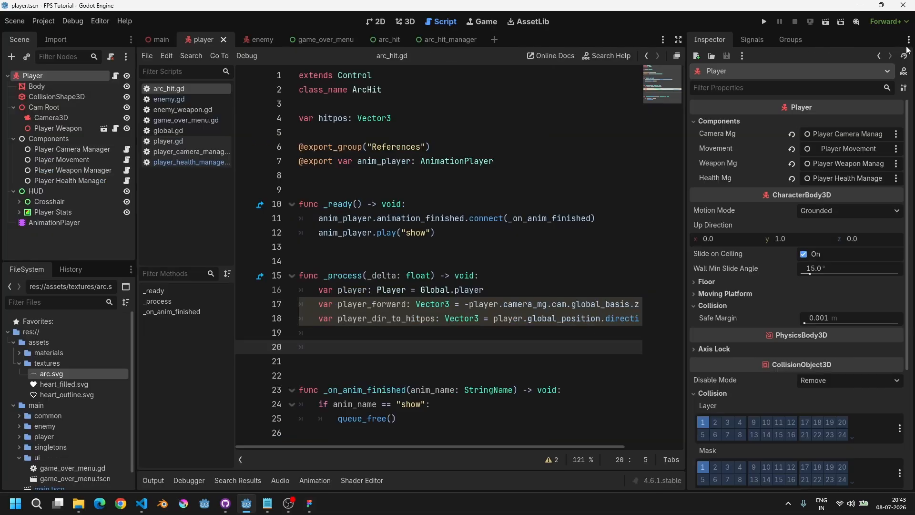
# Step: Leave distraction-free mode and look over the player model in the 3D view again
pyautogui.click(906, 40)
pyautogui.click(409, 21)
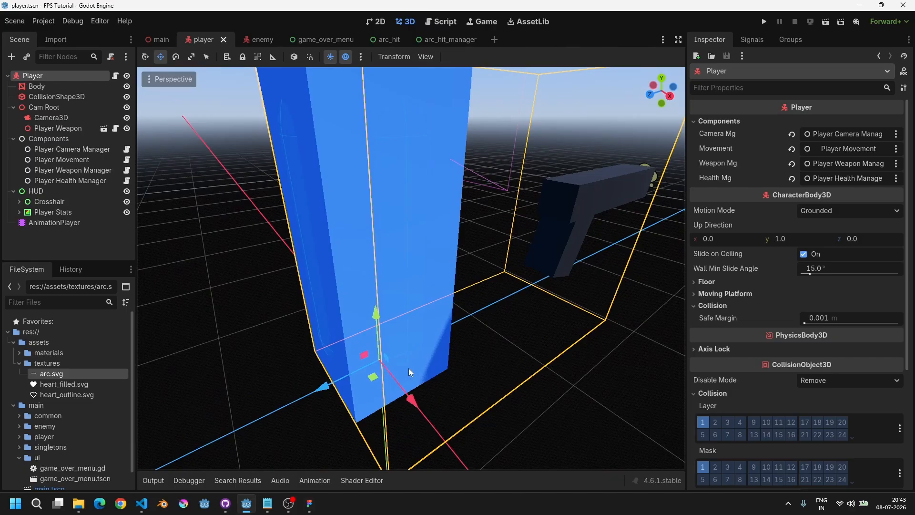
pyautogui.keyDown('shift'); pyautogui.moveTo(330, 109); pyautogui.dragTo(393, 191, button='middle'); pyautogui.keyUp('shift')
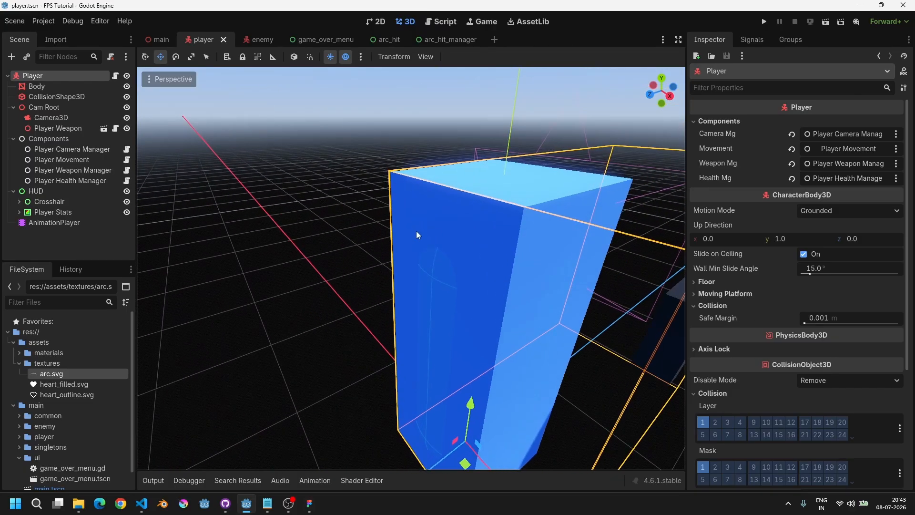
pyautogui.keyDown('shift'); pyautogui.moveTo(509, 324); pyautogui.dragTo(417, 199, button='middle'); pyautogui.keyUp('shift')
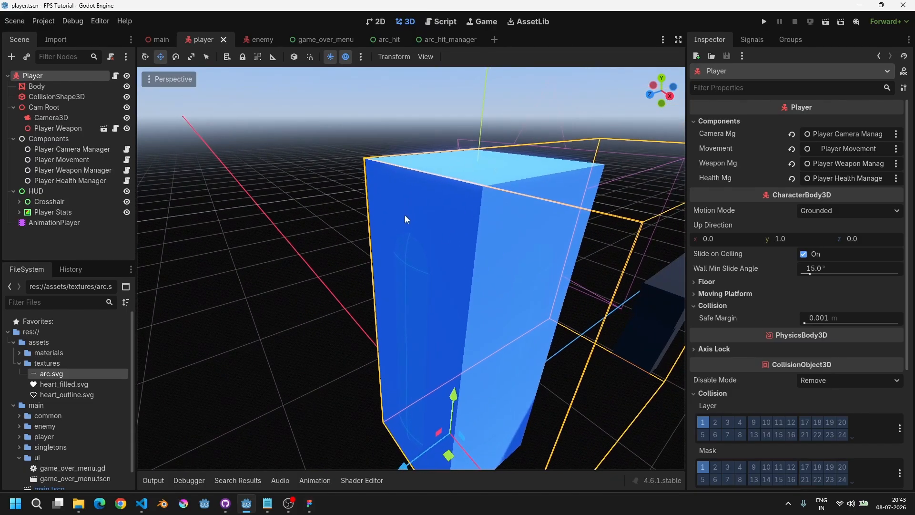
pyautogui.keyDown('shift'); pyautogui.moveTo(461, 352); pyautogui.dragTo(399, 287, button='middle'); pyautogui.keyUp('shift')
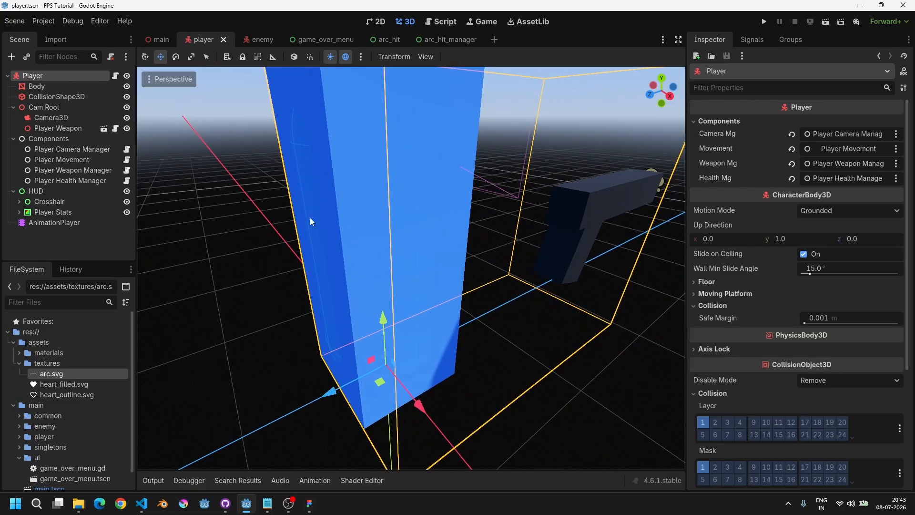
# Step: In _process, add a line setting player_forward.y to 0
pyautogui.click(442, 22)
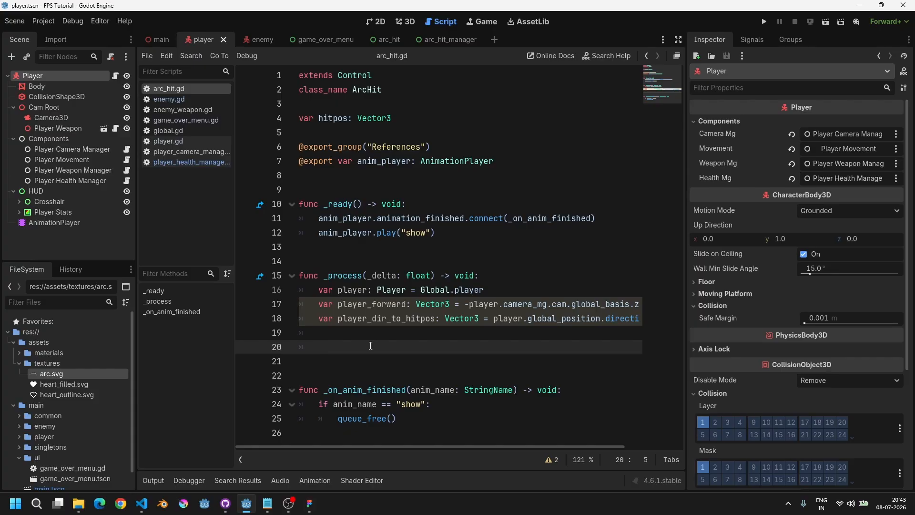
pyautogui.write('player')
pyautogui.press('Escape')
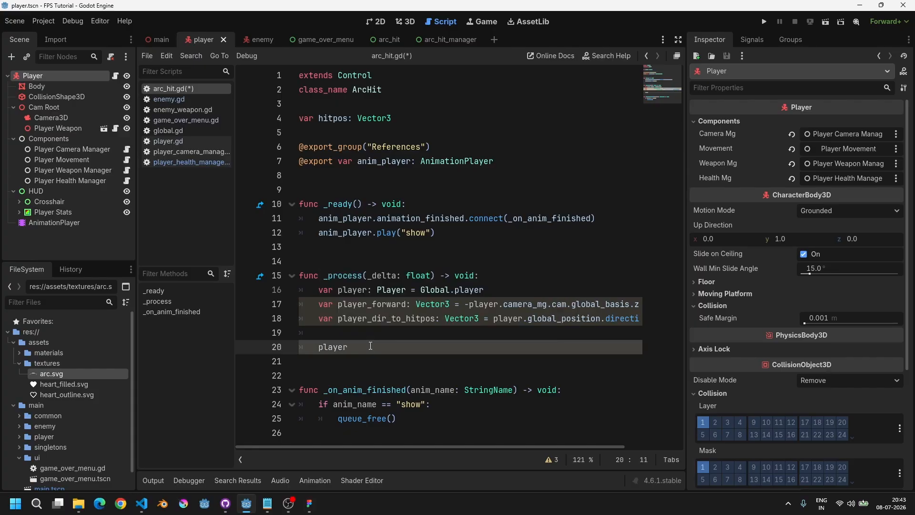
pyautogui.hscroll(2, 410, 335)
pyautogui.hscroll(-2, 411, 335)
pyautogui.doubleClick(387, 306)
pyautogui.hscroll(2, 528, 309)
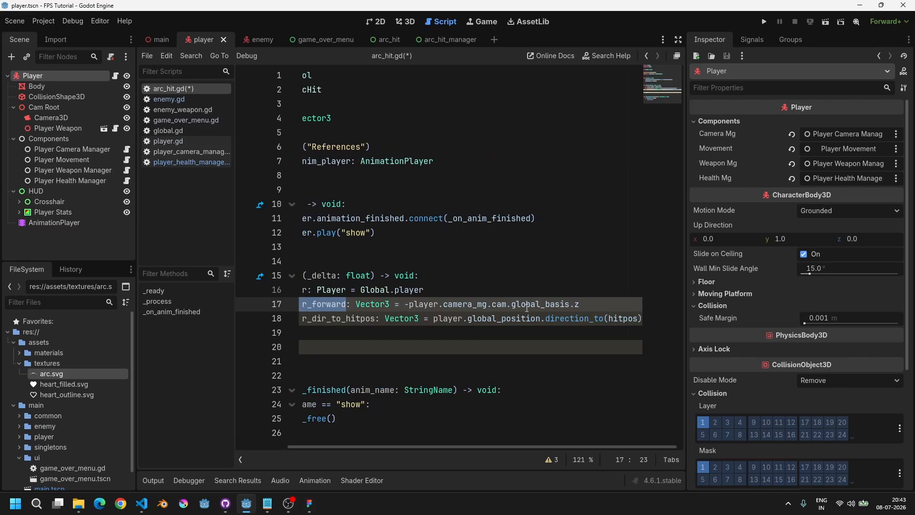
pyautogui.moveTo(594, 304); pyautogui.dragTo(409, 305)
pyautogui.hscroll(-2, 400, 324)
pyautogui.click(377, 349)
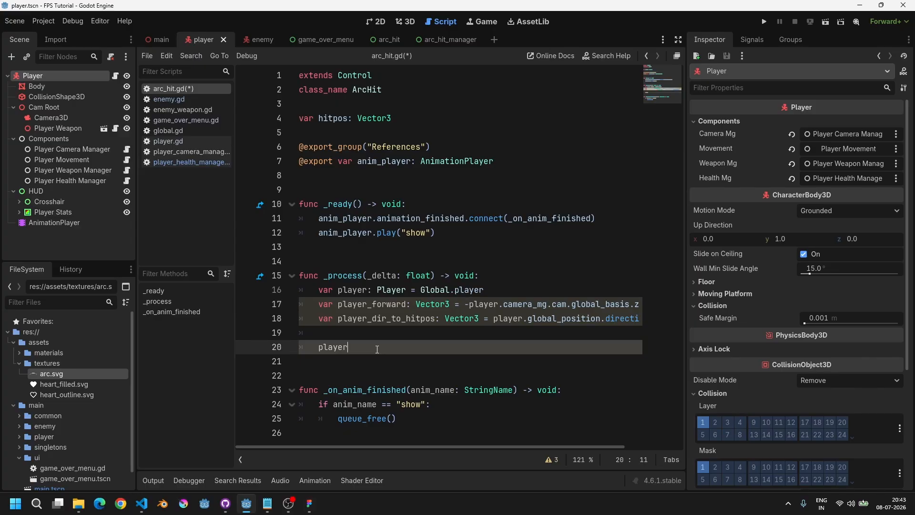
pyautogui.press('BackSpace')
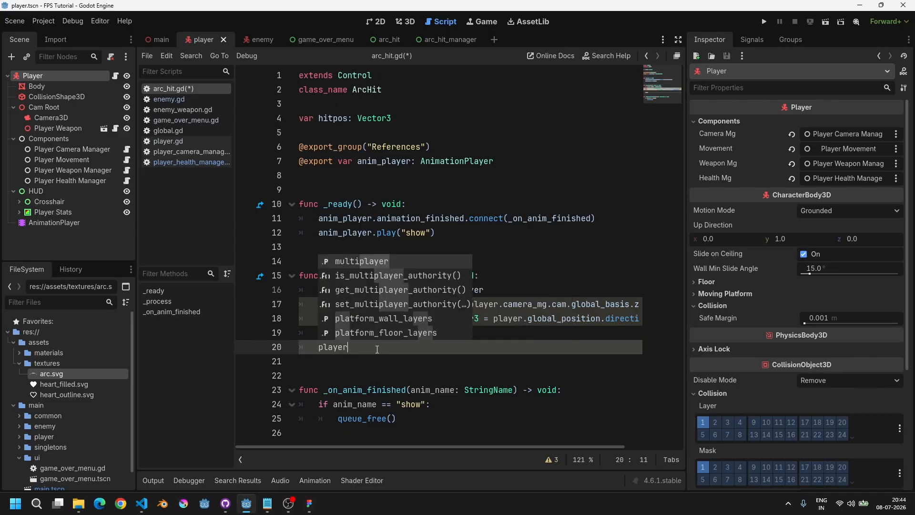
pyautogui.write('_fo')
pyautogui.press('Return')
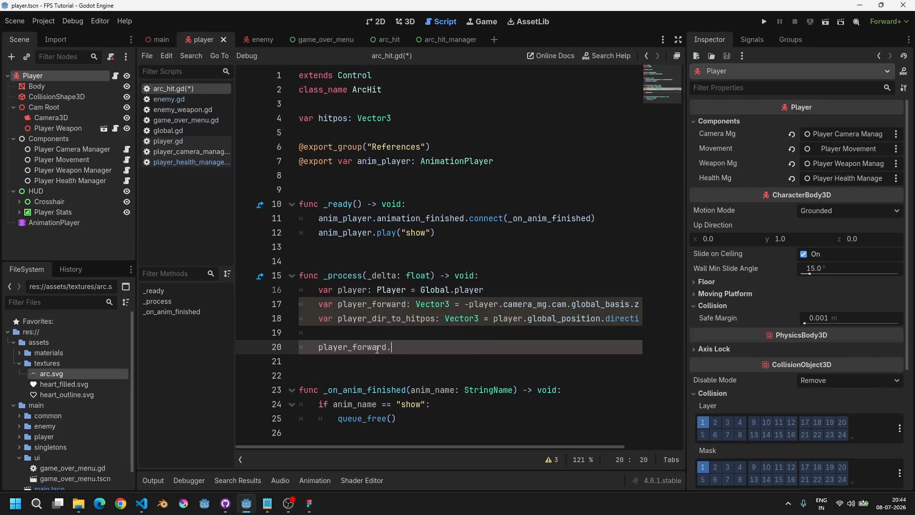
pyautogui.write('.y = 0')
# Step: Add a line setting player_dir_to_hitpos.y to 0 and save the script
pyautogui.press('Return')
pyautogui.write('pla')
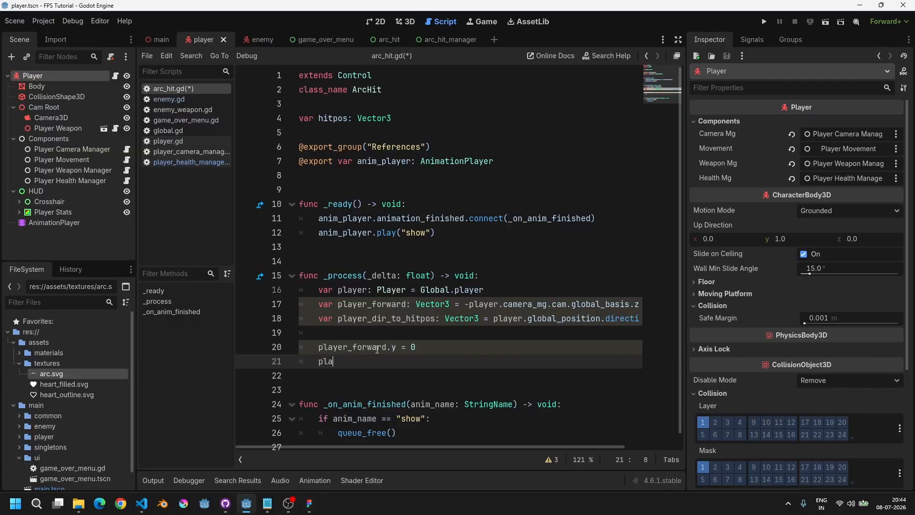
pyautogui.write('yer_dir')
pyautogui.press('Return')
pyautogui.write('.y = 0')
pyautogui.hotkey('ctrl', 's')
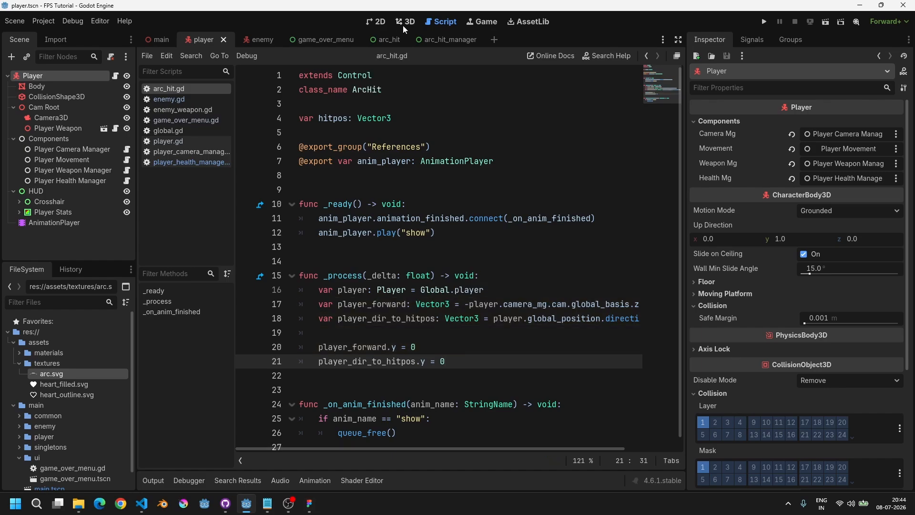
# Step: Switch to the 3D view and look at the player's axes
pyautogui.click(402, 24)
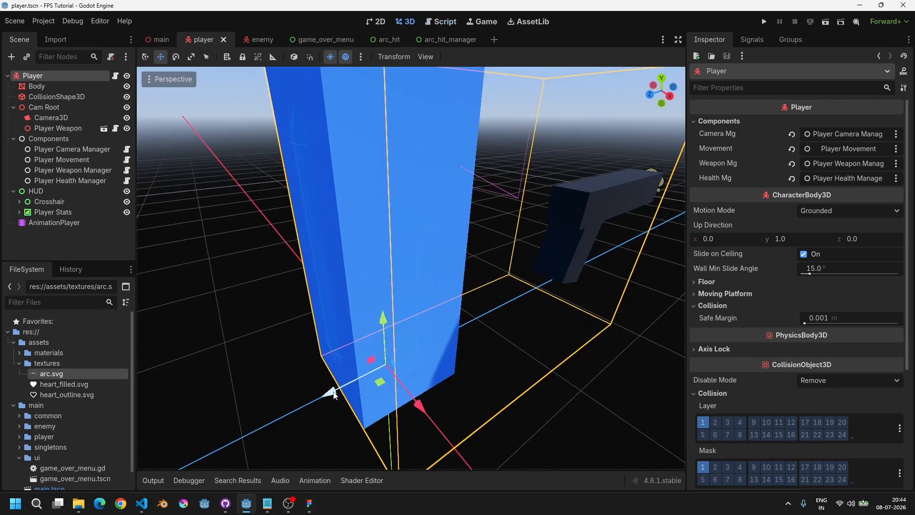
pyautogui.keyDown('shift'); pyautogui.moveTo(336, 368); pyautogui.dragTo(360, 306, button='middle'); pyautogui.keyUp('shift')
pyautogui.scroll(4, 359, 306)
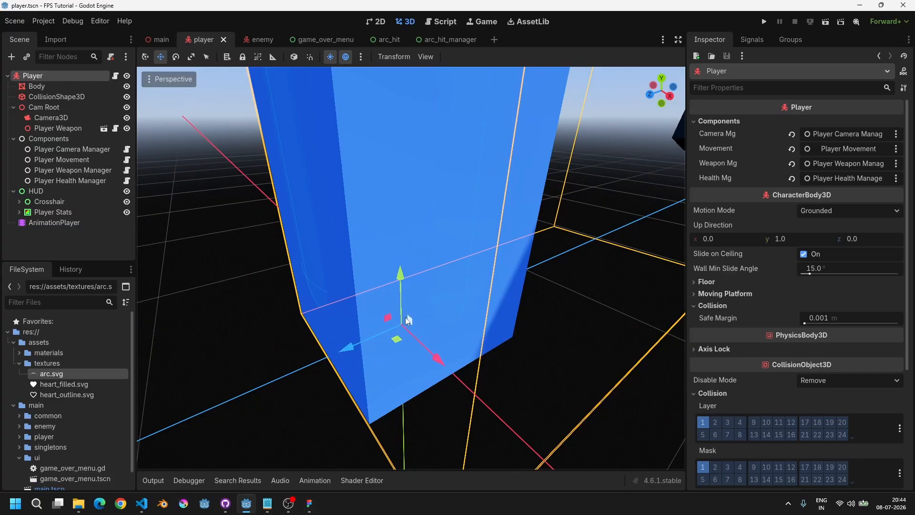
pyautogui.scroll(-7, 405, 324)
pyautogui.scroll(4, 405, 324)
pyautogui.keyDown('shift'); pyautogui.moveTo(467, 324); pyautogui.dragTo(434, 322, button='middle'); pyautogui.keyUp('shift')
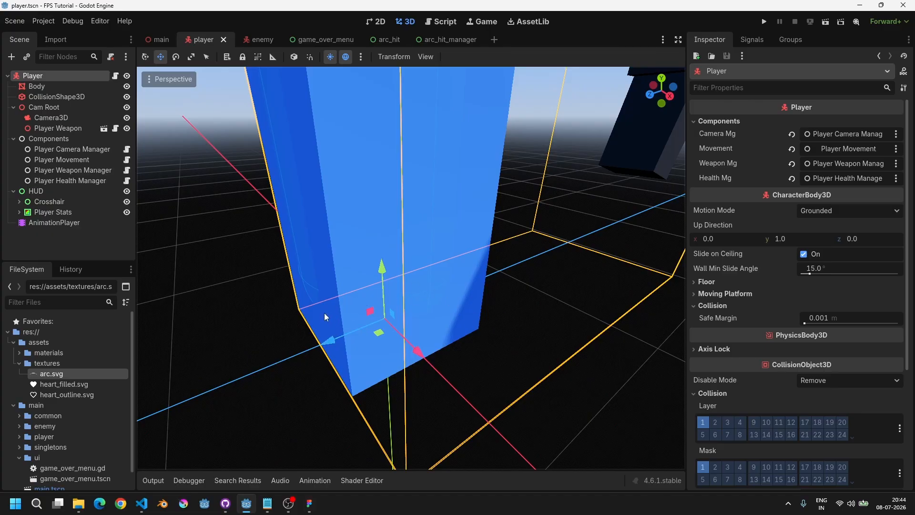
# Step: In the arc_hit script's _process, add a new line calling player_dir_to_hitpos.signed_angle_to()
pyautogui.click(440, 21)
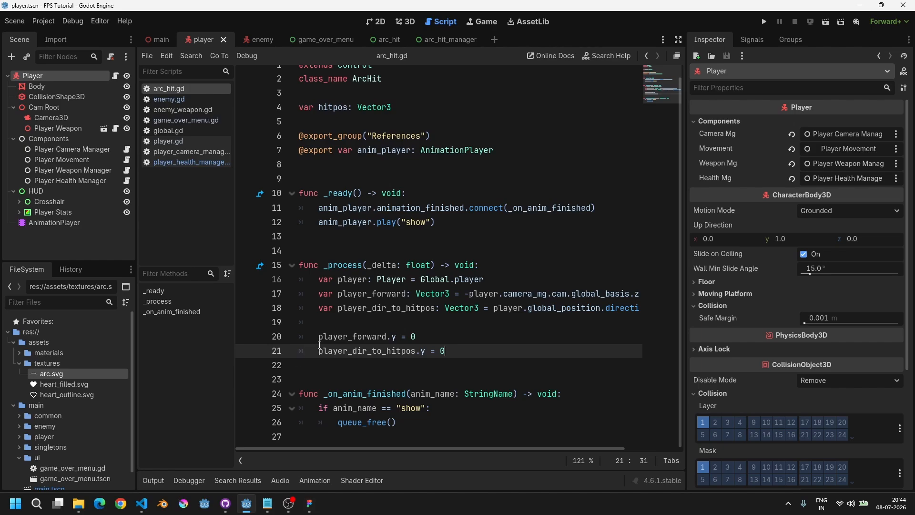
pyautogui.moveTo(320, 345); pyautogui.dragTo(473, 351)
pyautogui.click(473, 351)
pyautogui.press('Return')
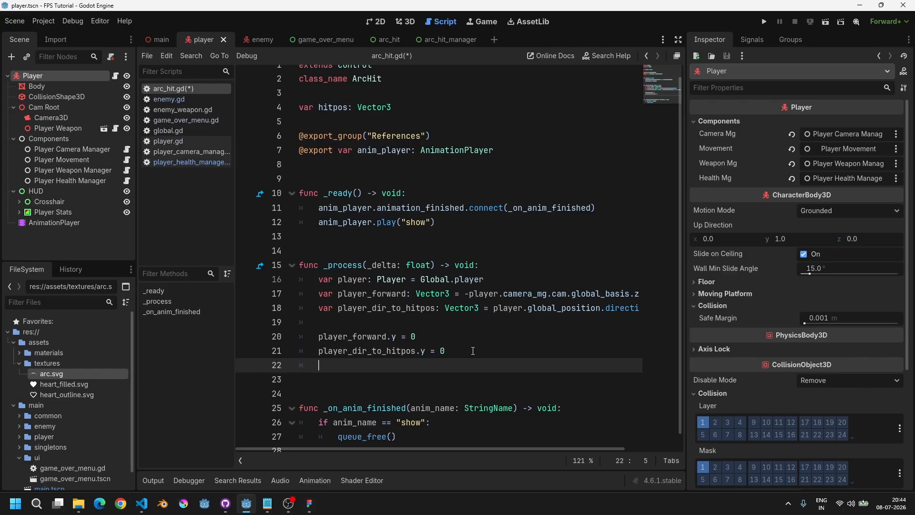
pyautogui.write('playe')
pyautogui.press('Return')
pyautogui.write('.sign')
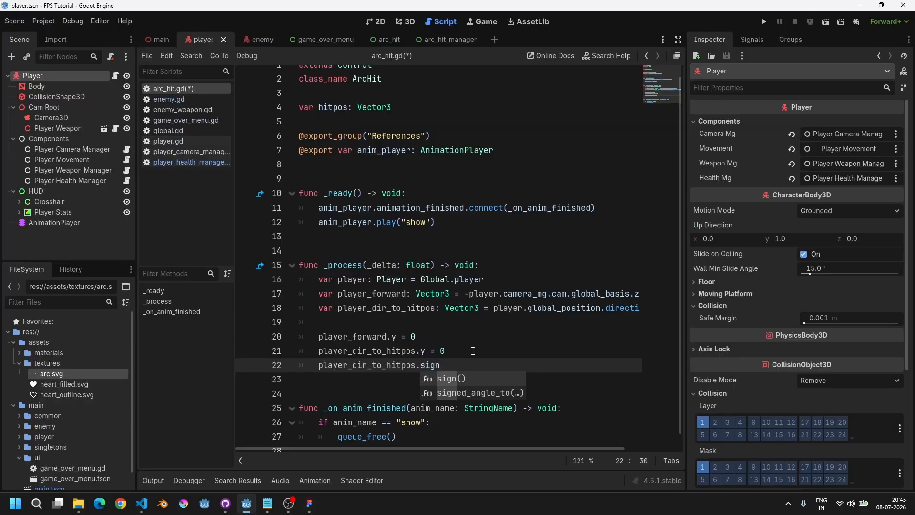
pyautogui.press('Down')
pyautogui.press('Return')
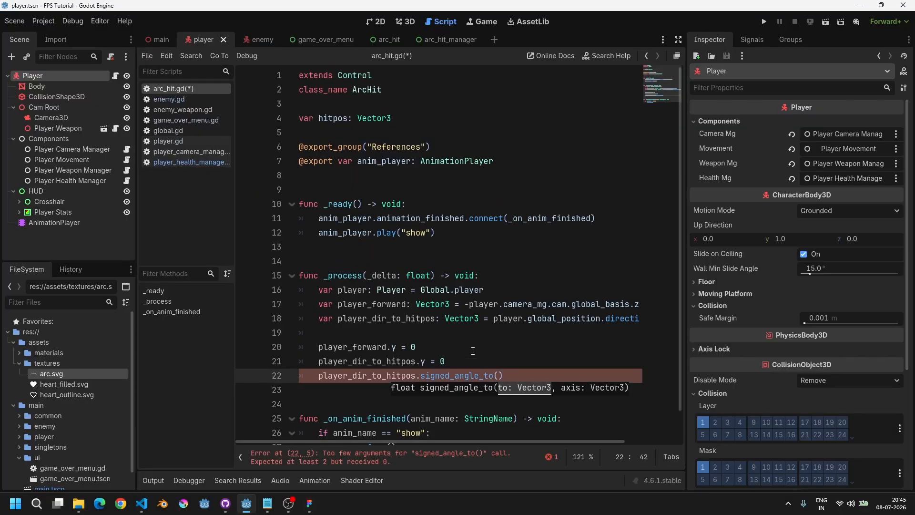
# Step: Move through the _process lines to review the flattened direction variables and the new call
pyautogui.press('End')
pyautogui.press('Left')
pyautogui.press('Left')
pyautogui.press('Left')
pyautogui.press('Left')
pyautogui.press('Left')
pyautogui.press('Left')
pyautogui.press('Left')
pyautogui.press('Left')
pyautogui.press('Left')
pyautogui.press('Left')
pyautogui.press('Left')
pyautogui.press('Left')
pyautogui.press('Left')
pyautogui.press('Left')
pyautogui.press('Left')
pyautogui.press('Left')
pyautogui.press('Left')
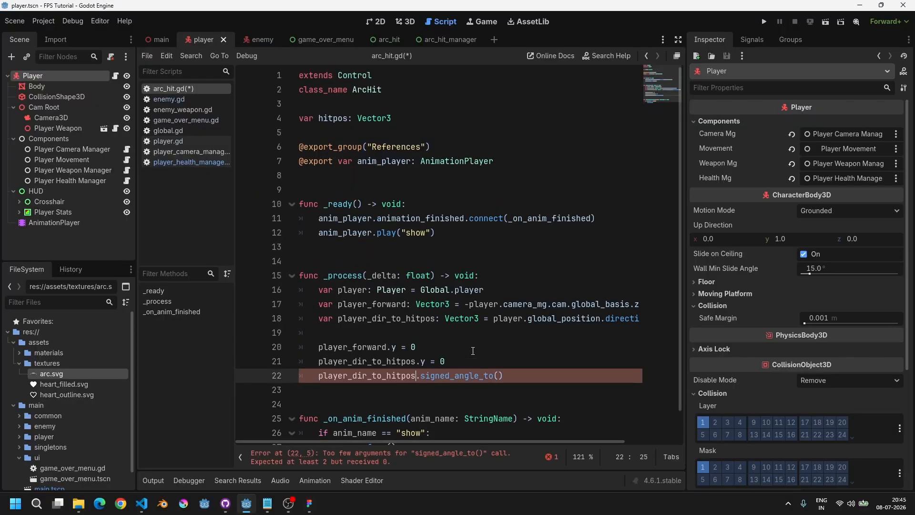
pyautogui.press('Left')
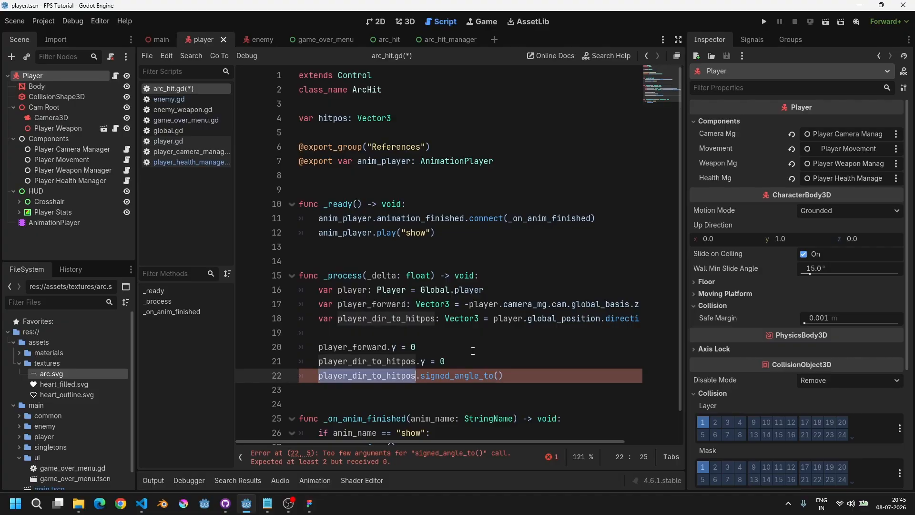
pyautogui.press('Up')
pyautogui.press('Up')
pyautogui.press('Up')
pyautogui.press('Up')
pyautogui.press('Up')
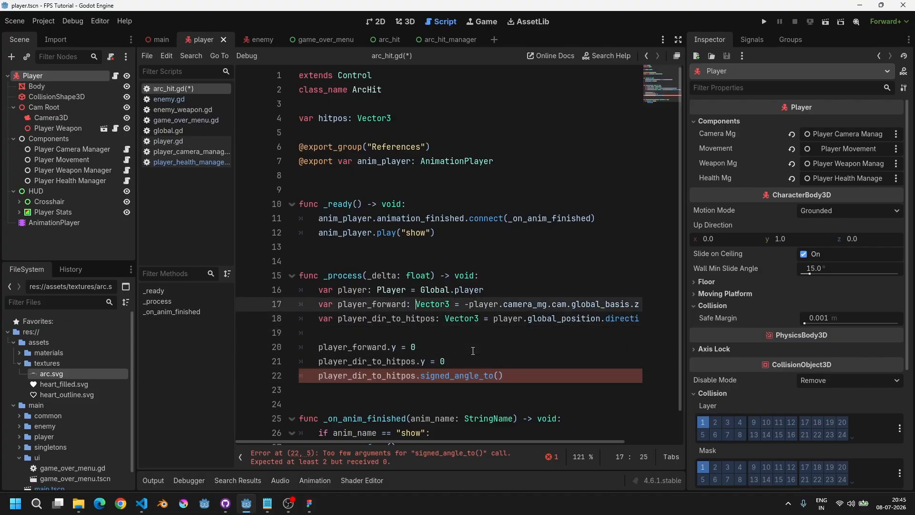
pyautogui.hotkey('ctrl', 'Left')
pyautogui.press('Down')
pyautogui.press('Down')
pyautogui.press('Down')
pyautogui.press('Down')
pyautogui.press('Down')
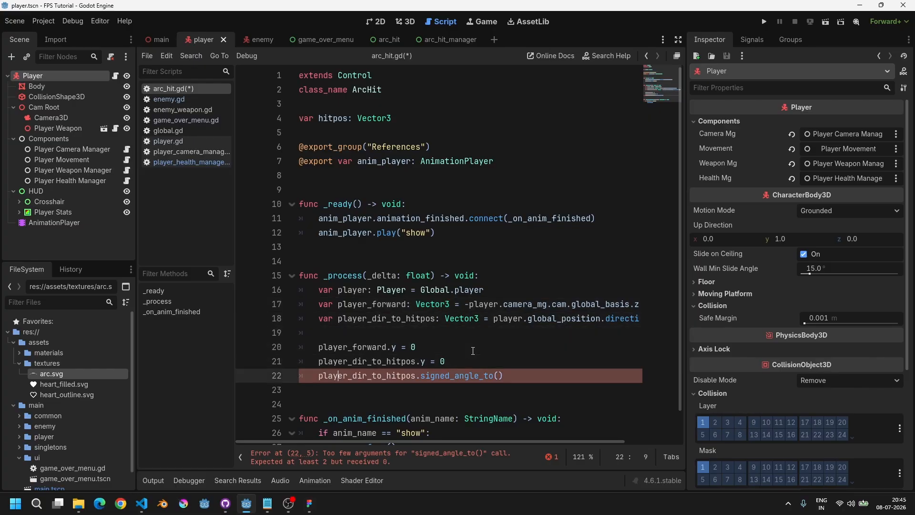
pyautogui.press('End')
pyautogui.press('Left')
pyautogui.press('Right')
pyautogui.press('Left')
pyautogui.press('Left')
pyautogui.press('Home')
pyautogui.hotkey('ctrl', 'Right')
pyautogui.hotkey('ctrl', 'Left')
pyautogui.hotkey('ctrl', 'Left')
pyautogui.hotkey('ctrl', 'Right')
pyautogui.hotkey('ctrl', 'Right')
pyautogui.hotkey('ctrl', 'Left')
pyautogui.press('End')
pyautogui.hotkey('ctrl', 'Left')
pyautogui.hotkey('ctrl', 'Left')
pyautogui.press('Home')
pyautogui.hotkey('ctrl', 'Right')
pyautogui.press('Home')
pyautogui.hotkey('ctrl', 'Right')
pyautogui.press('Up')
pyautogui.press('Up')
pyautogui.press('Up')
pyautogui.press('Down')
pyautogui.press('Down')
pyautogui.press('Down')
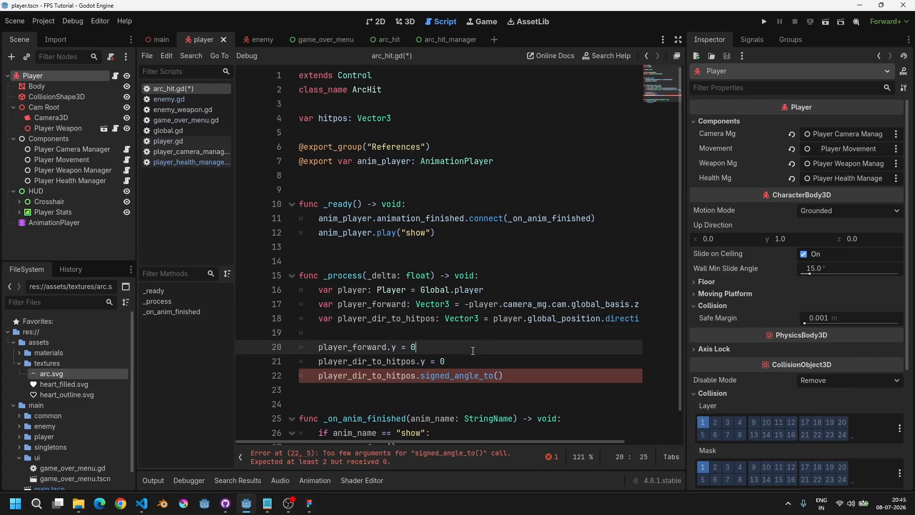
pyautogui.press('End')
pyautogui.press('Left')
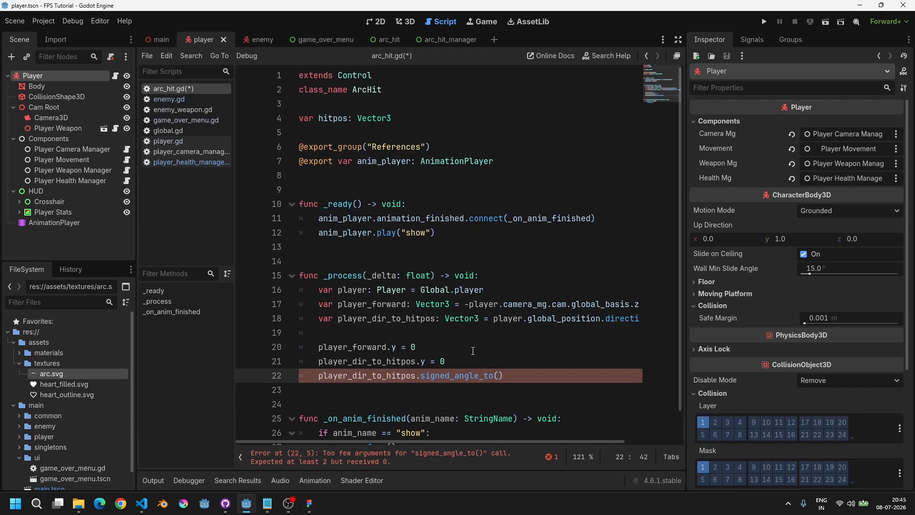
# Step: Pass player_forward and Vector3.UP as the arguments of signed_angle_to and save the script
pyautogui.write('player_')
pyautogui.write('forward')
pyautogui.write(', Vec')
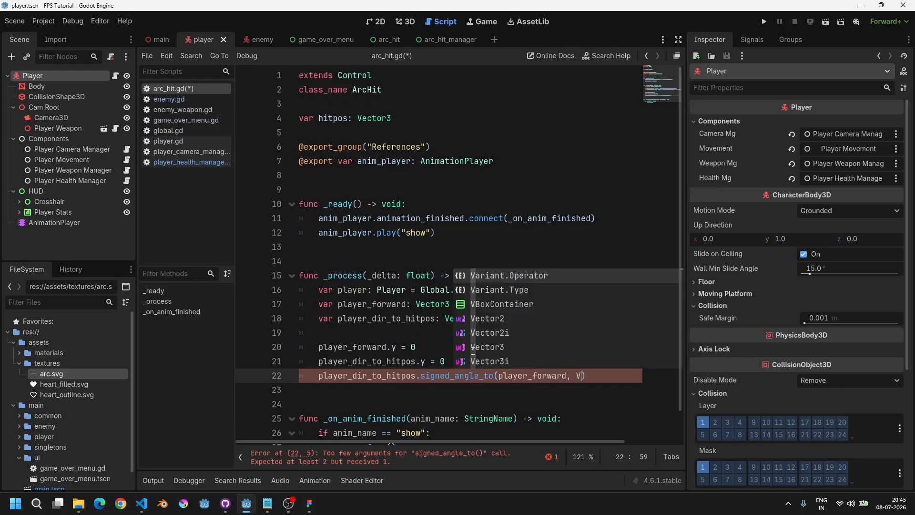
pyautogui.write('tp')
pyautogui.press('BackSpace')
pyautogui.write('r')
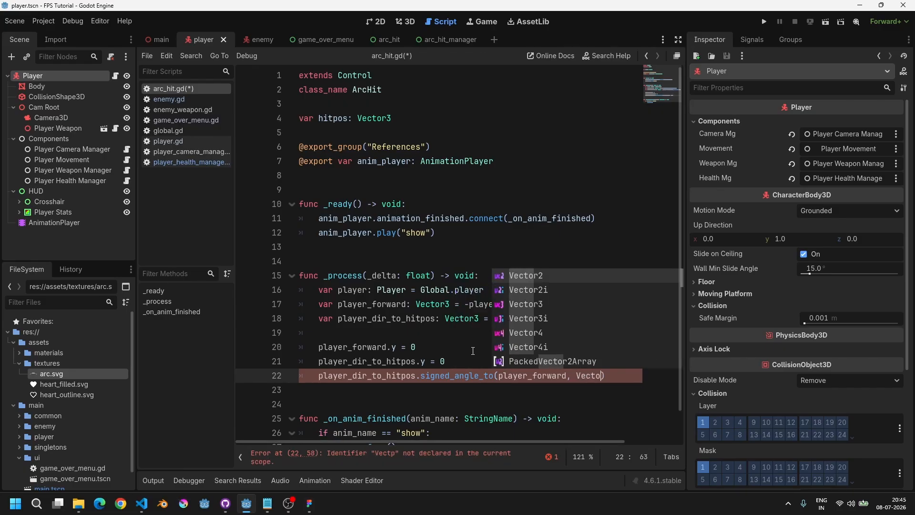
pyautogui.write('3.')
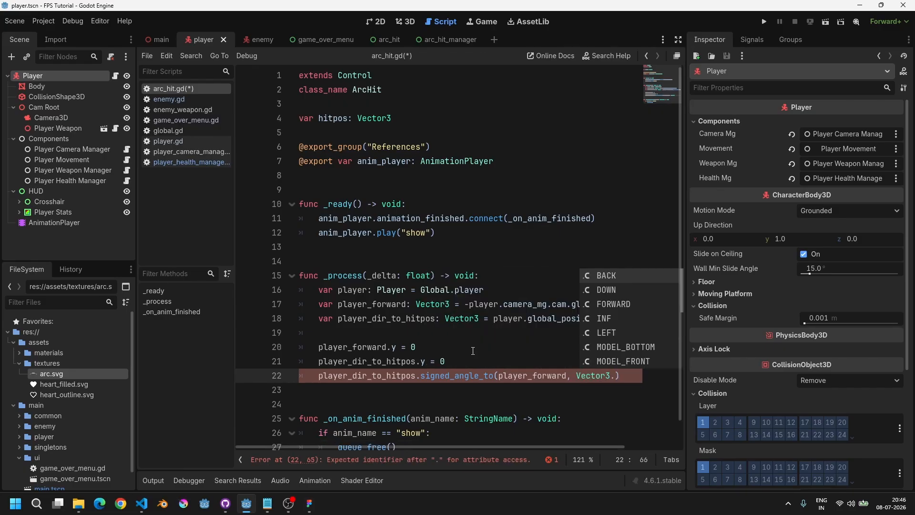
pyautogui.write('UP)')
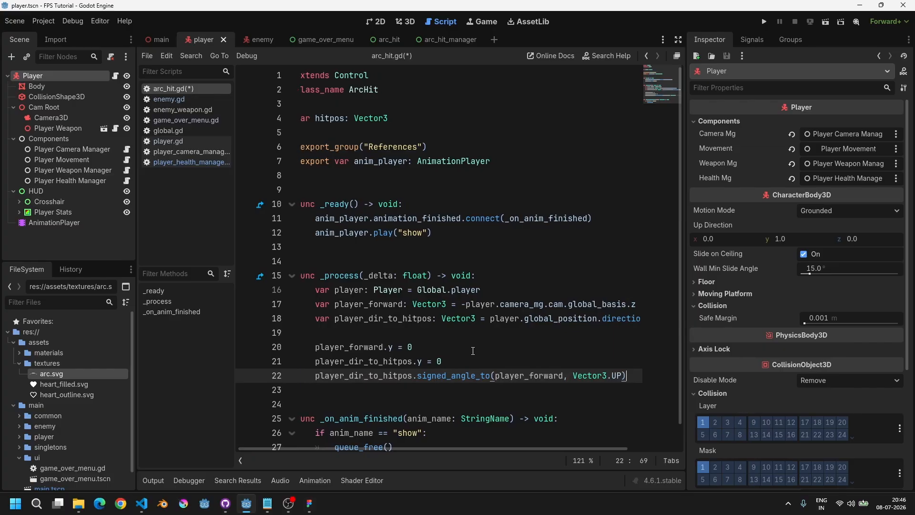
pyautogui.hotkey('ctrl', 's')
# Step: Assign the result of the signed_angle_to call to rotation at the start of that line
pyautogui.press('Home')
pyautogui.write('rotat')
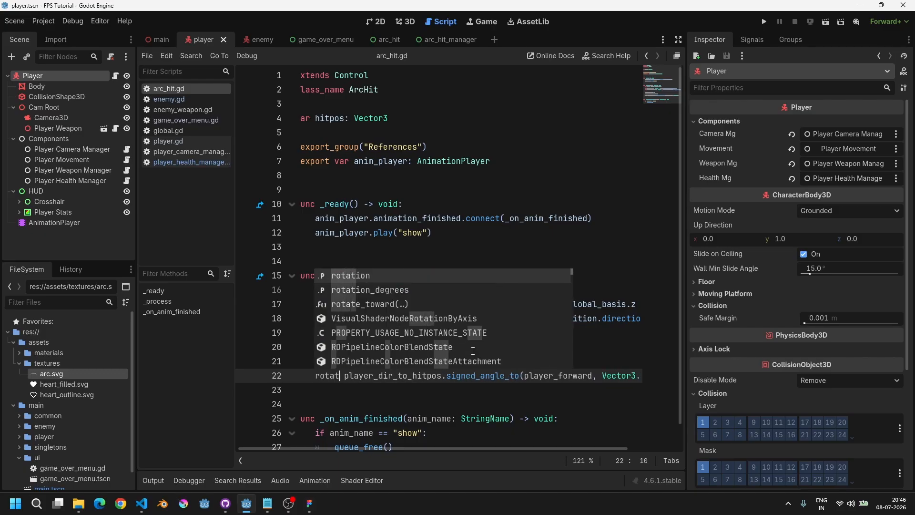
pyautogui.press('Return')
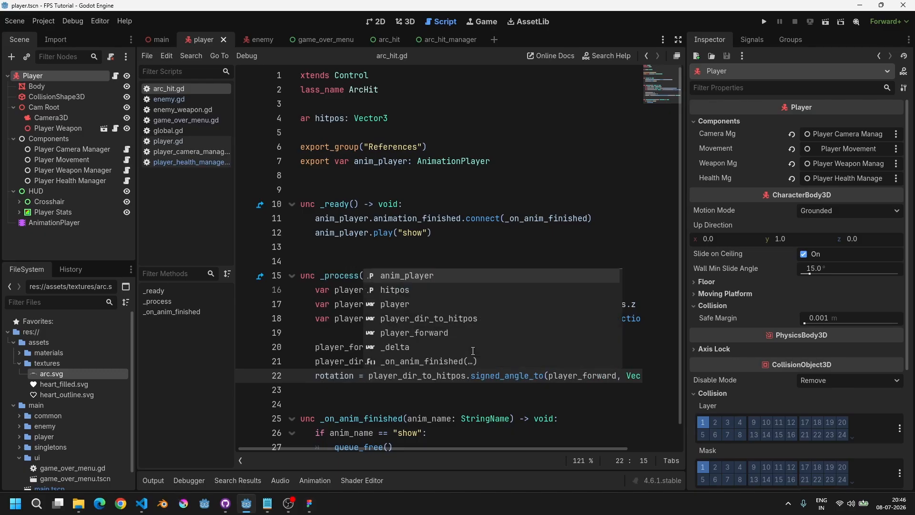
pyautogui.press('Escape')
pyautogui.press('End')
pyautogui.press('Home')
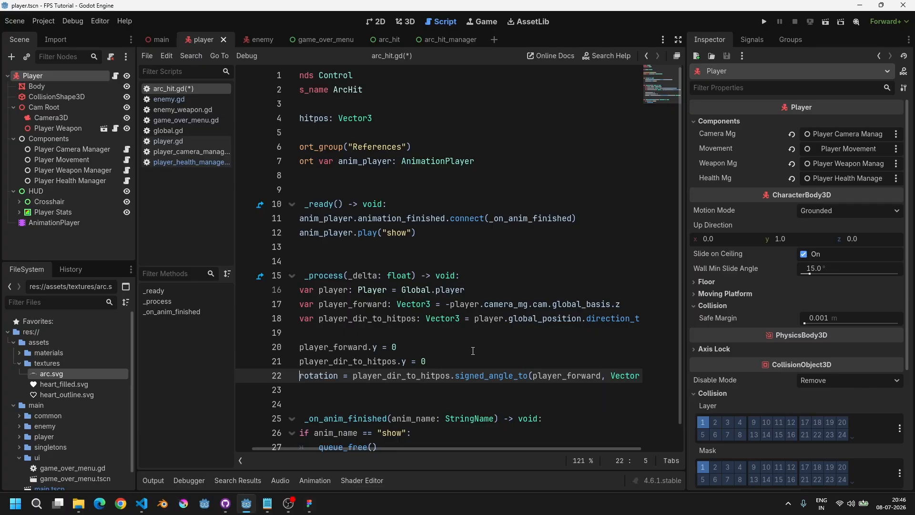
# Step: Open the documentation for Vector3 signed_angle_to and read its description
pyautogui.moveTo(356, 375); pyautogui.dragTo(641, 376)
pyautogui.keyDown('ctrl'); pyautogui.click(501, 374); pyautogui.keyUp('ctrl')
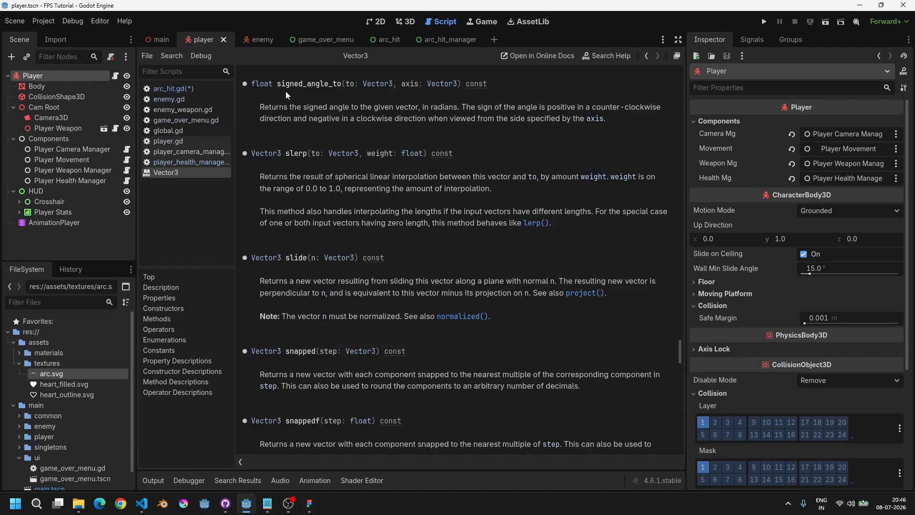
pyautogui.moveTo(260, 107); pyautogui.dragTo(611, 122)
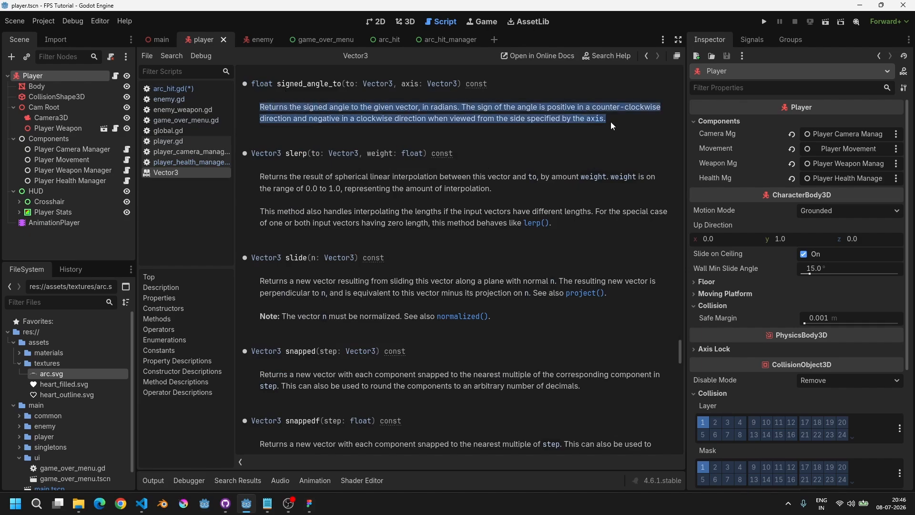
pyautogui.hotkey('ctrl', 'w')
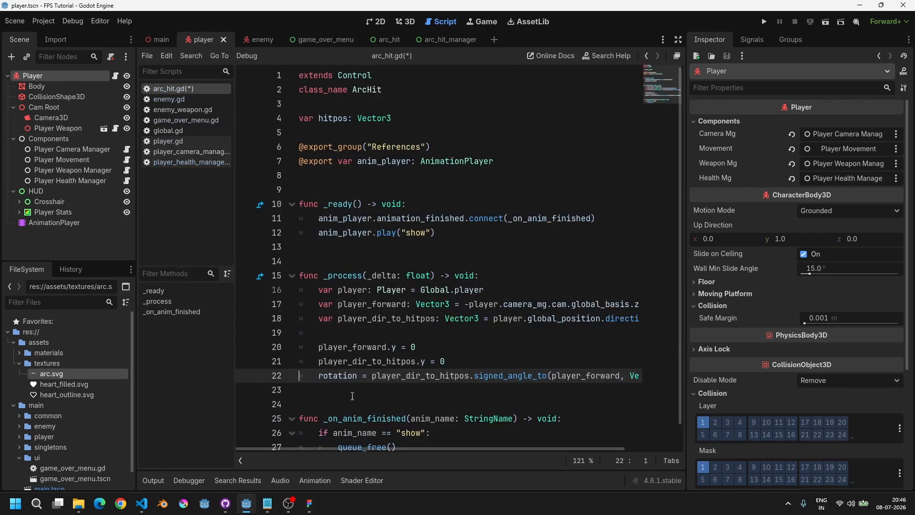
# Step: Open the arc_hit scene and check the documentation for the Control rotation property
pyautogui.click(381, 23)
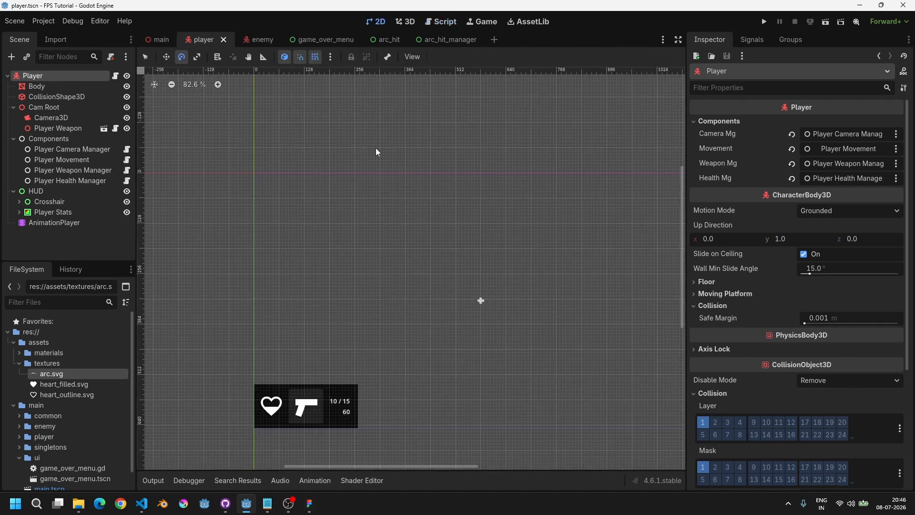
pyautogui.click(387, 40)
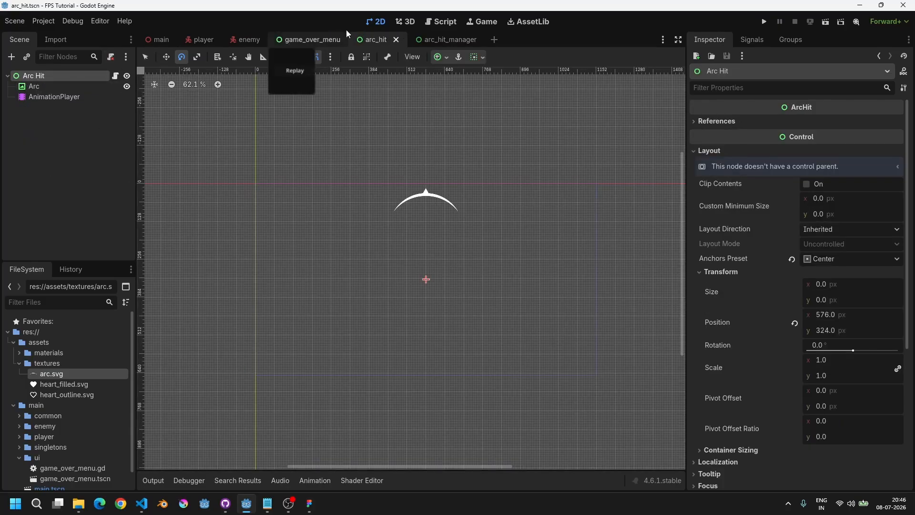
pyautogui.click(407, 22)
pyautogui.click(442, 22)
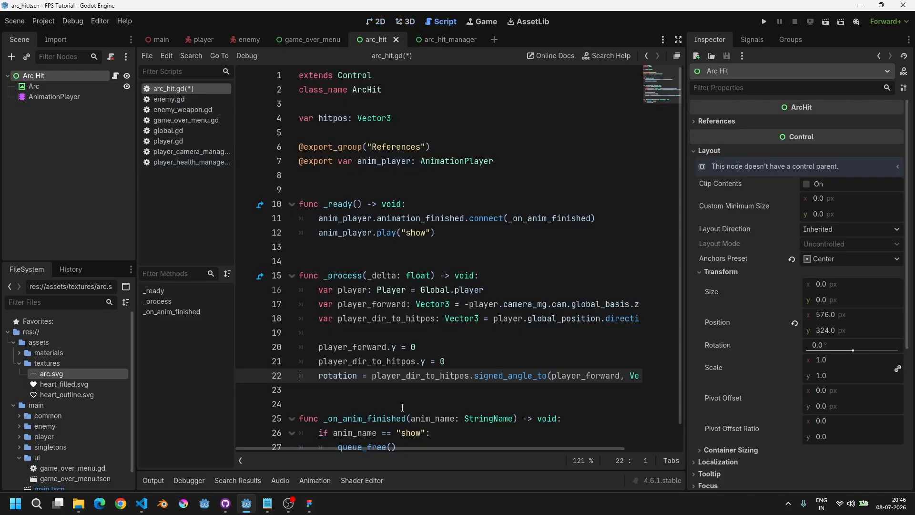
pyautogui.keyDown('ctrl'); pyautogui.click(338, 376); pyautogui.keyUp('ctrl')
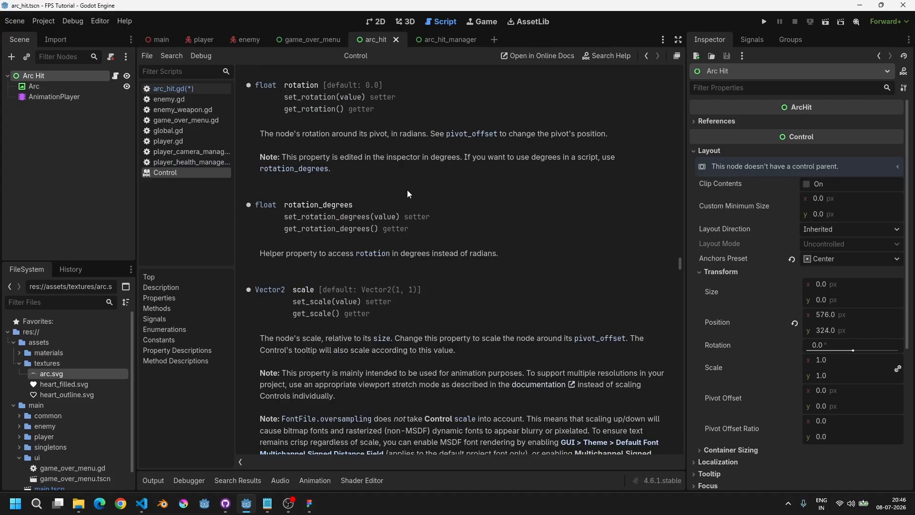
pyautogui.hotkey('ctrl', 'w')
# Step: Highlight the _process function and the rest of the arc_hit script to review it
pyautogui.moveTo(318, 376); pyautogui.dragTo(493, 377)
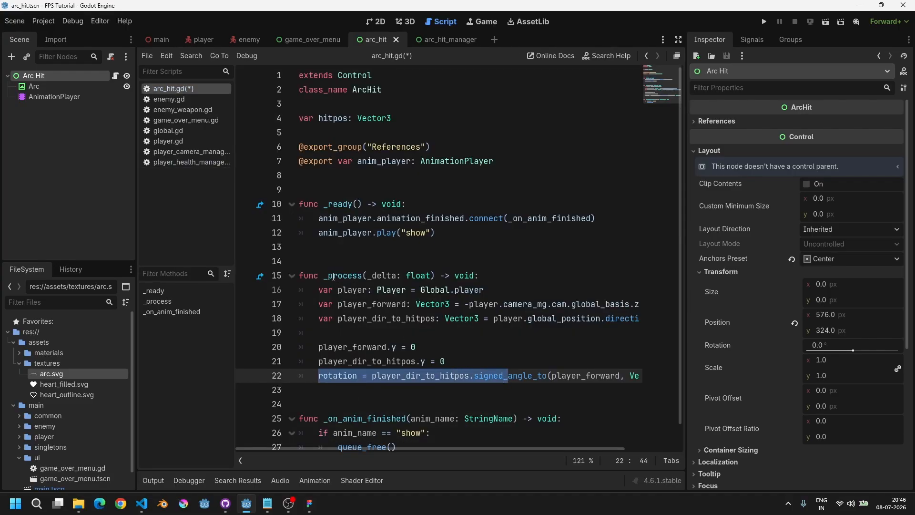
pyautogui.moveTo(358, 277)
pyautogui.mouseDown()
pyautogui.moveTo(449, 277)
pyautogui.moveTo(299, 277)
pyautogui.moveTo(350, 279)
pyautogui.mouseUp()
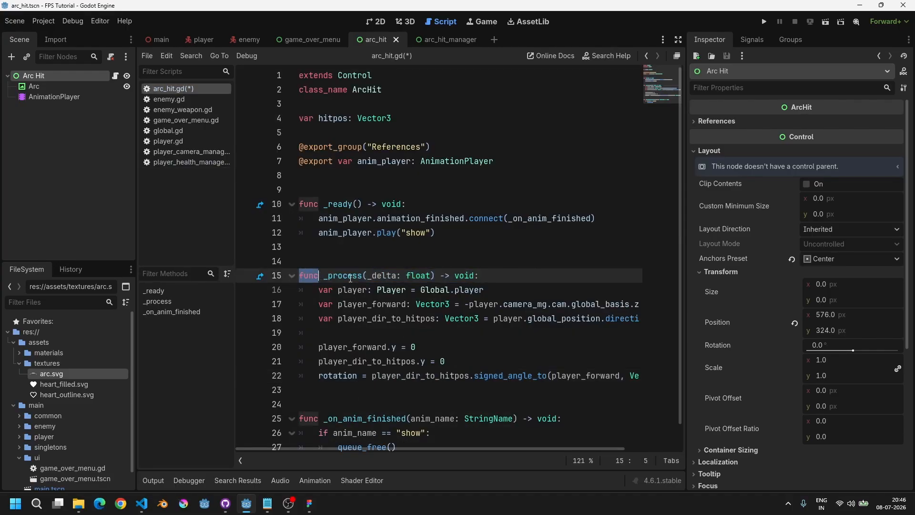
pyautogui.click(350, 279)
pyautogui.doubleClick(352, 279)
pyautogui.moveTo(516, 281); pyautogui.dragTo(300, 278)
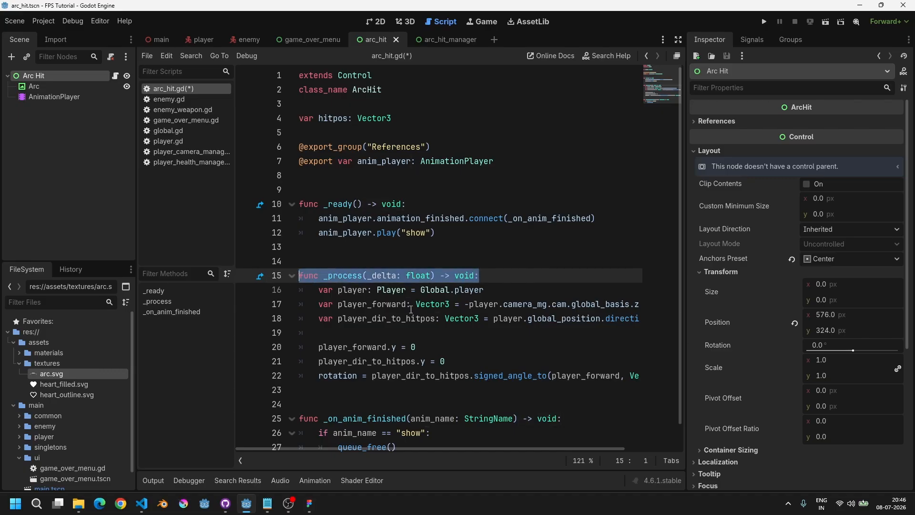
pyautogui.scroll(-2, 411, 313)
pyautogui.moveTo(420, 424); pyautogui.dragTo(304, 91)
pyautogui.scroll(2, 356, 206)
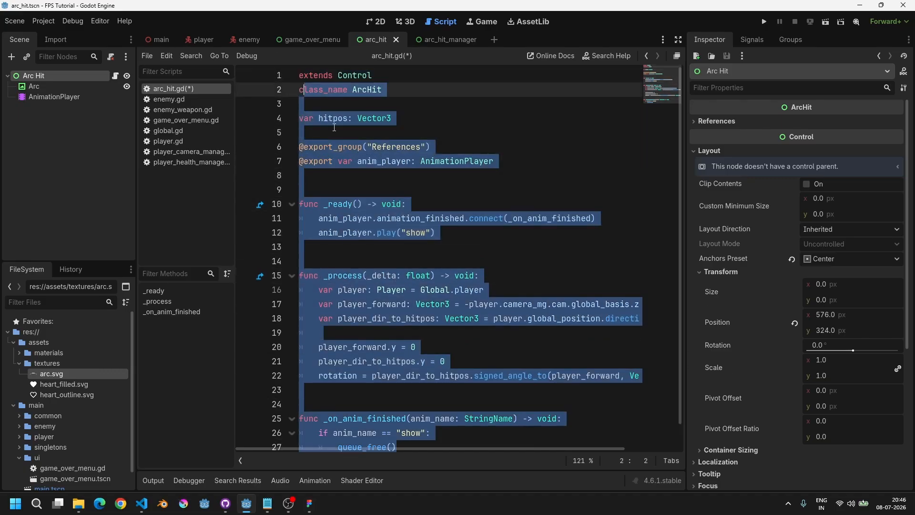
pyautogui.moveTo(334, 127); pyautogui.dragTo(422, 426)
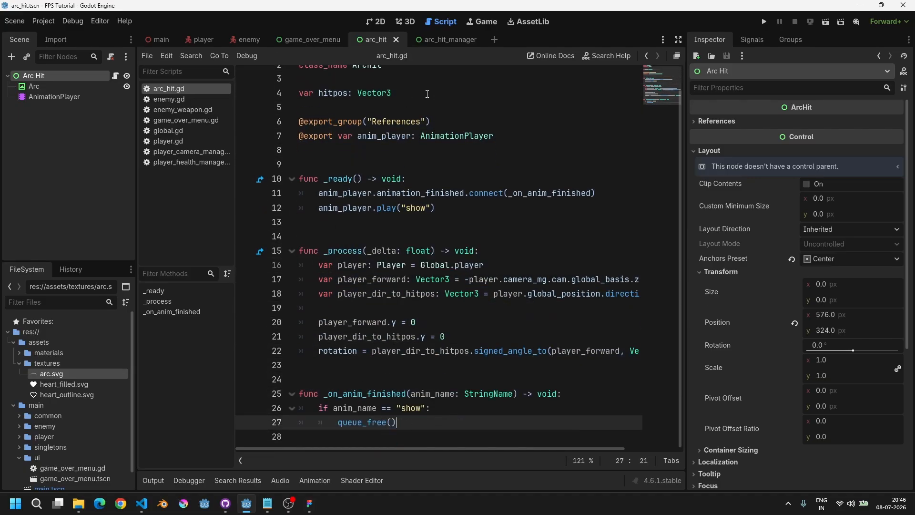
# Step: Open the arc_hit_manager scene and attach a new script arc_hit_manager.gd to its root node
pyautogui.click(430, 42)
pyautogui.click(376, 22)
pyautogui.scroll(-2, 367, 172)
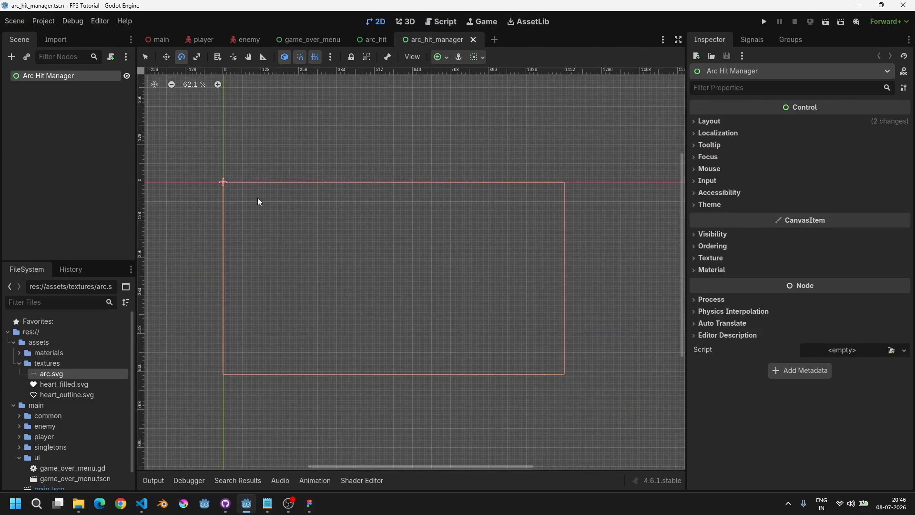
pyautogui.click(107, 55)
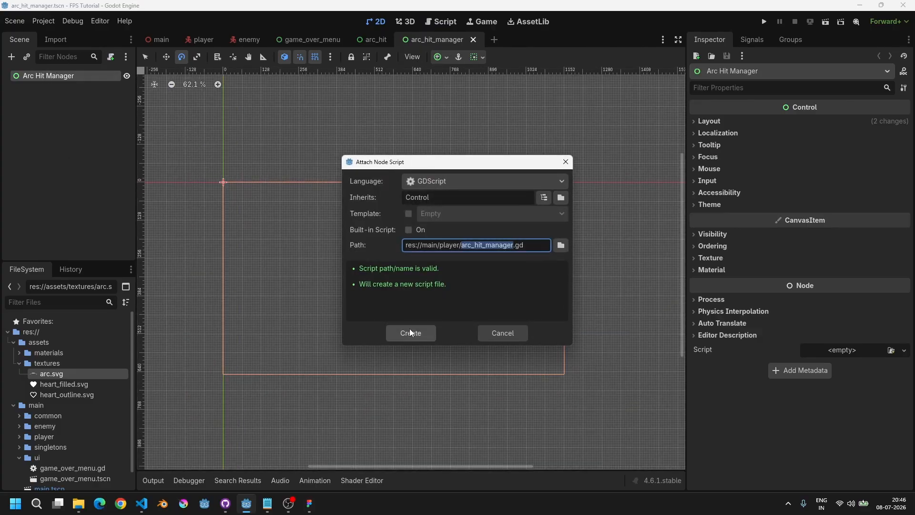
pyautogui.click(409, 329)
# Step: Declare class_name ArcHitManager in the new script, save it, and add blank lines below
pyautogui.press('Down')
pyautogui.write('class')
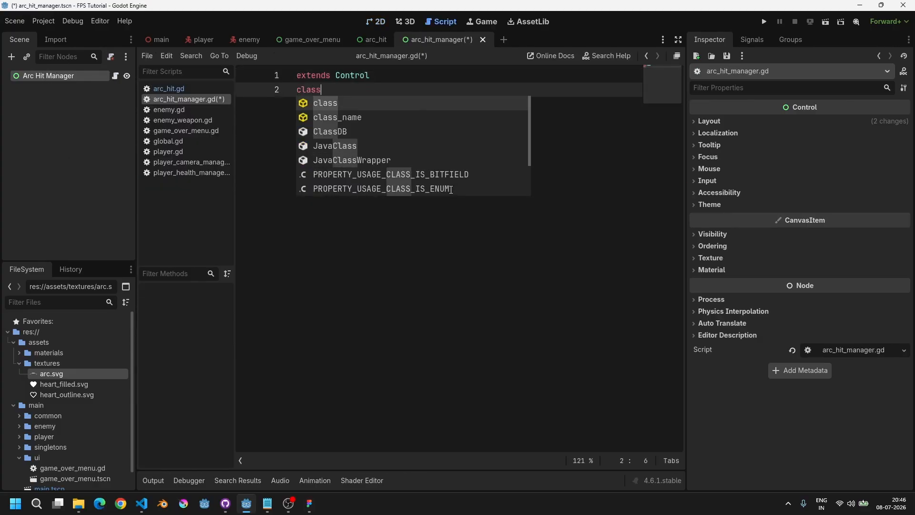
pyautogui.write('_naem')
pyautogui.press('BackSpace')
pyautogui.press('BackSpace')
pyautogui.write('me')
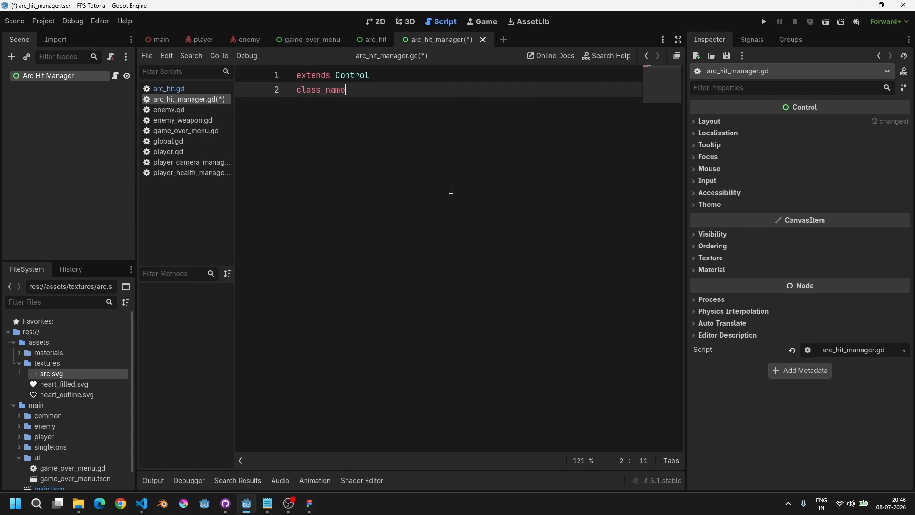
pyautogui.write(' ArcHitManager')
pyautogui.hotkey('ctrl', 's')
pyautogui.press('Return')
pyautogui.press('Return')
pyautogui.press('Return')
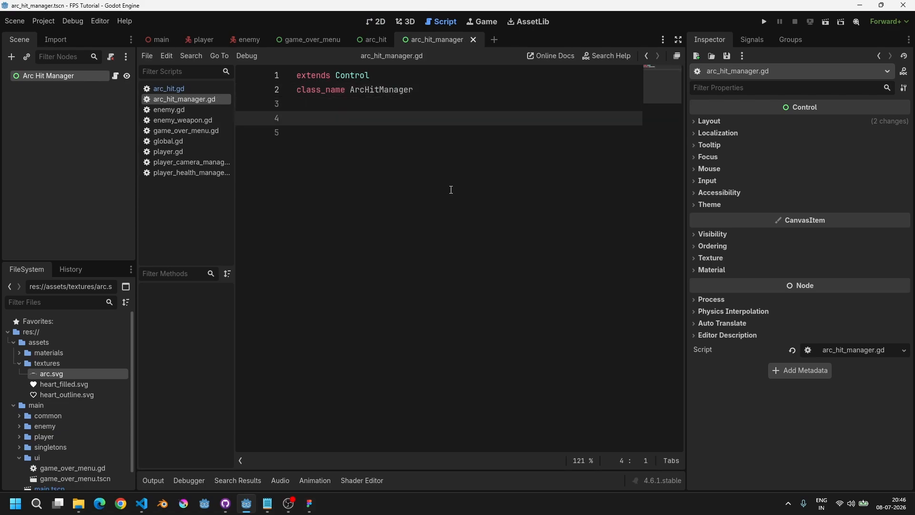
# Step: Add a "References" export group with an exported arc_hit variable of type PackedScene, and save the script
pyautogui.press('Up')
pyautogui.write('@export_gr')
pyautogui.press('Return')
pyautogui.write('"Refer')
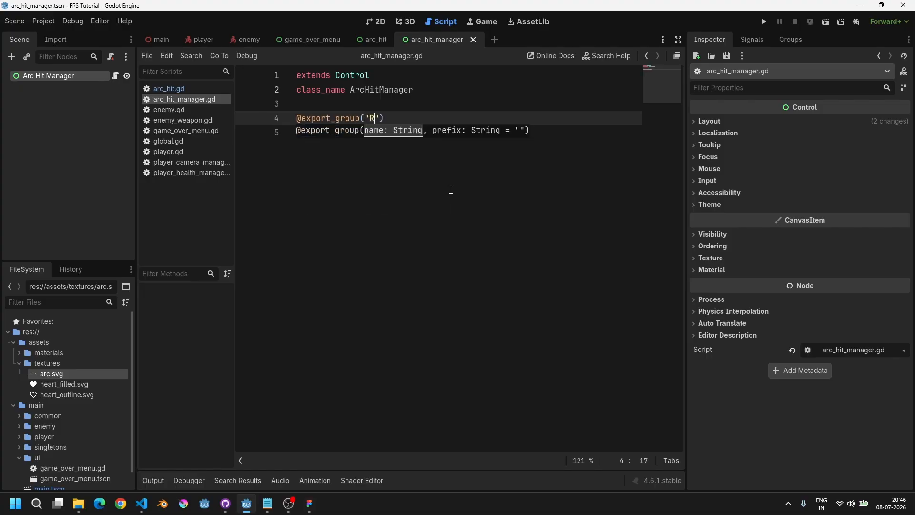
pyautogui.write('ences')
pyautogui.press('End')
pyautogui.press('Return')
pyautogui.write('@e')
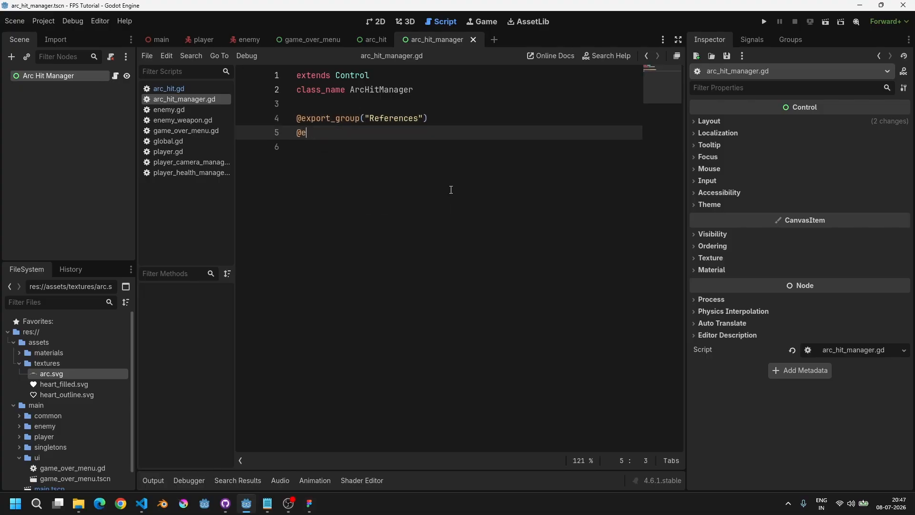
pyautogui.write('xport var arc_hit: PackedSce')
pyautogui.press('Return')
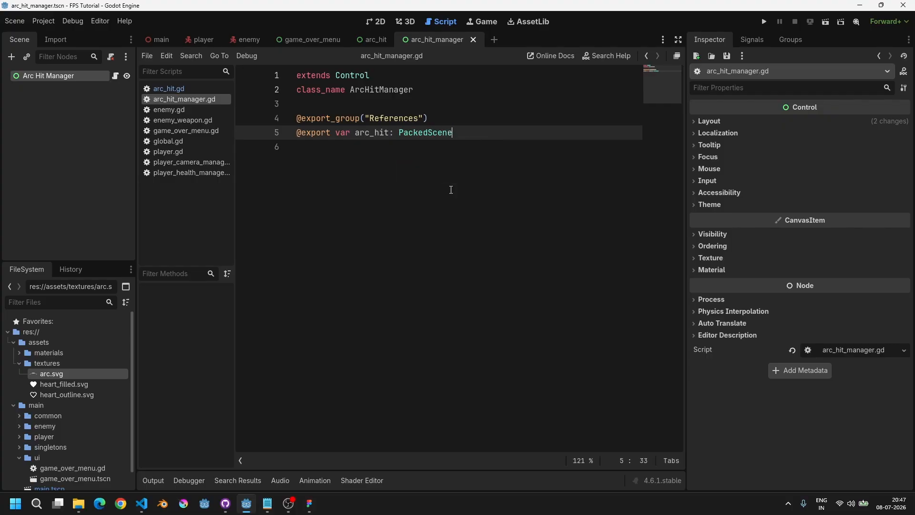
pyautogui.hotkey('ctrl', 's')
# Step: Add an empty _ready function below the exported variables and save the script
pyautogui.press('Return')
pyautogui.press('Return')
pyautogui.press('Return')
pyautogui.write('func ')
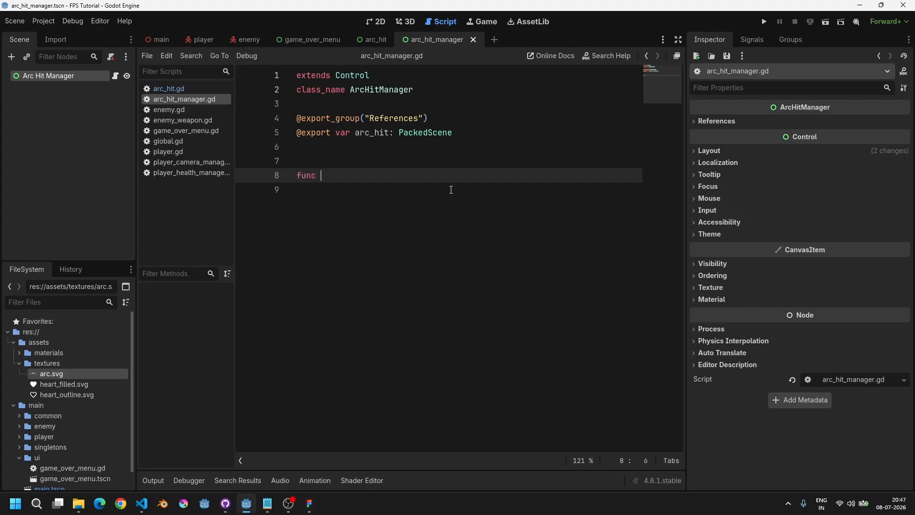
pyautogui.write('_rea')
pyautogui.press('Return')
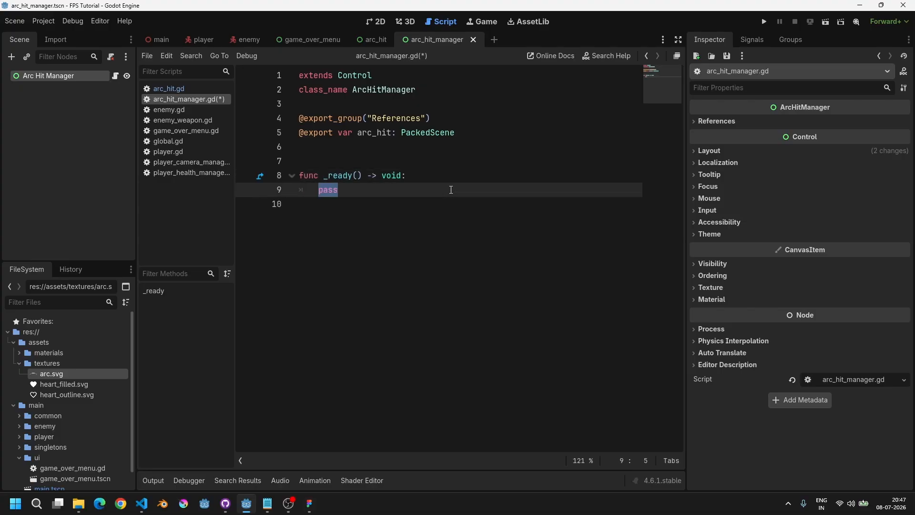
pyautogui.press('Up')
pyautogui.press('Up')
pyautogui.press('Up')
pyautogui.hotkey('ctrl', 's')
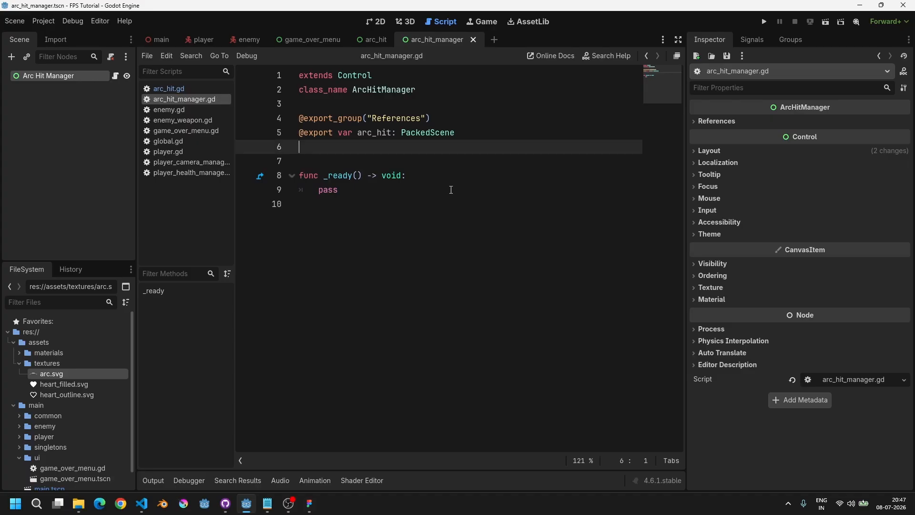
# Step: In the player scene, instance the arc_hit_manager scene as a child of the HUD node
pyautogui.click(207, 41)
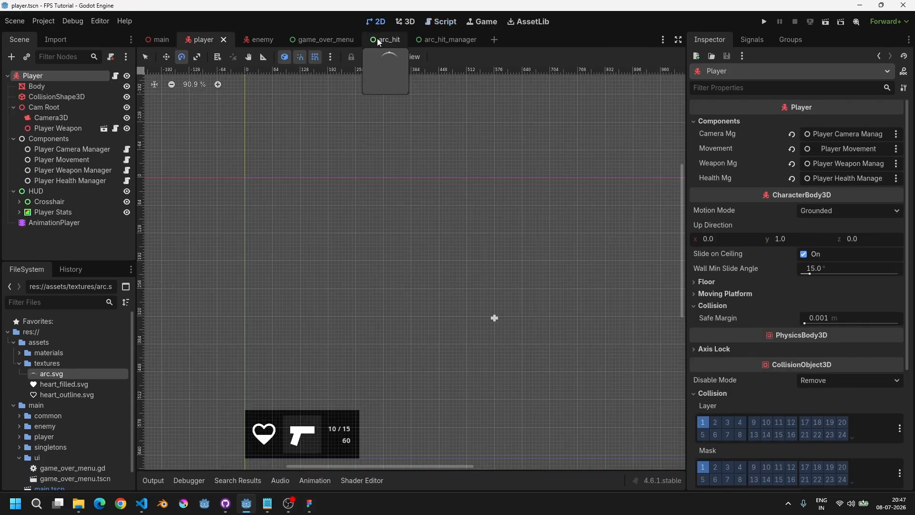
pyautogui.doubleClick(30, 193)
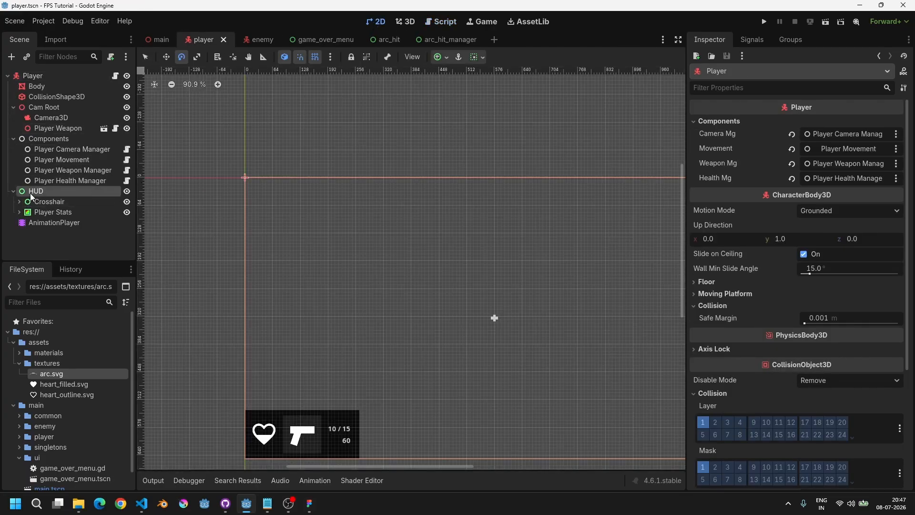
pyautogui.scroll(4, 182, 231)
pyautogui.moveTo(379, 249); pyautogui.dragTo(231, 220, button='middle')
pyautogui.scroll(1, 302, 226)
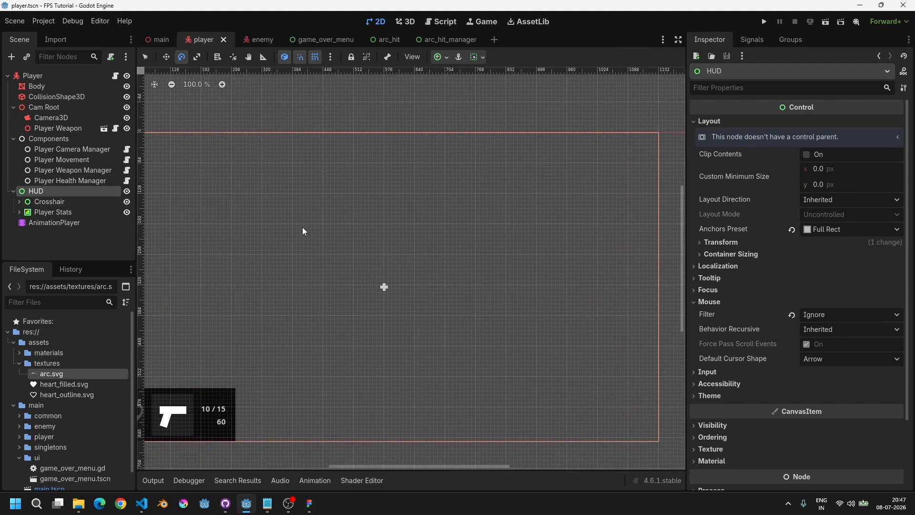
pyautogui.hotkey('ctrl', 'shift', 'o')
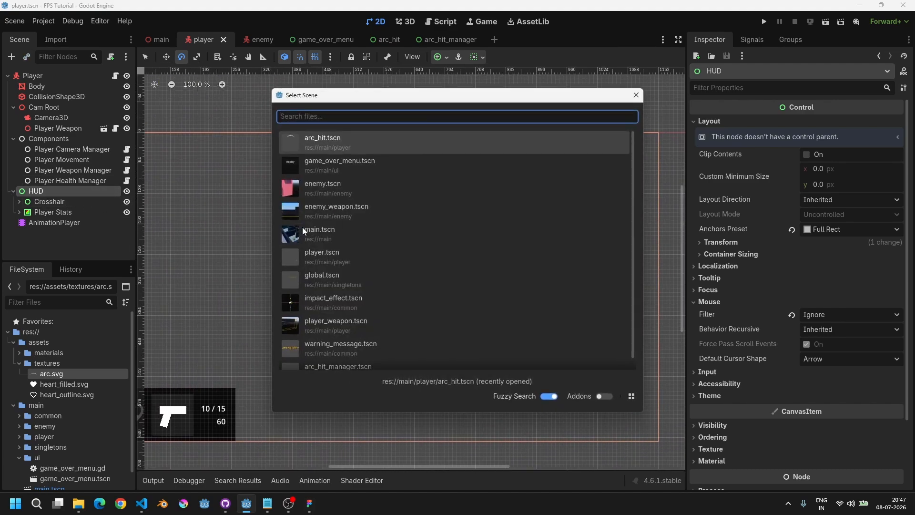
pyautogui.write('architman')
pyautogui.press('Return')
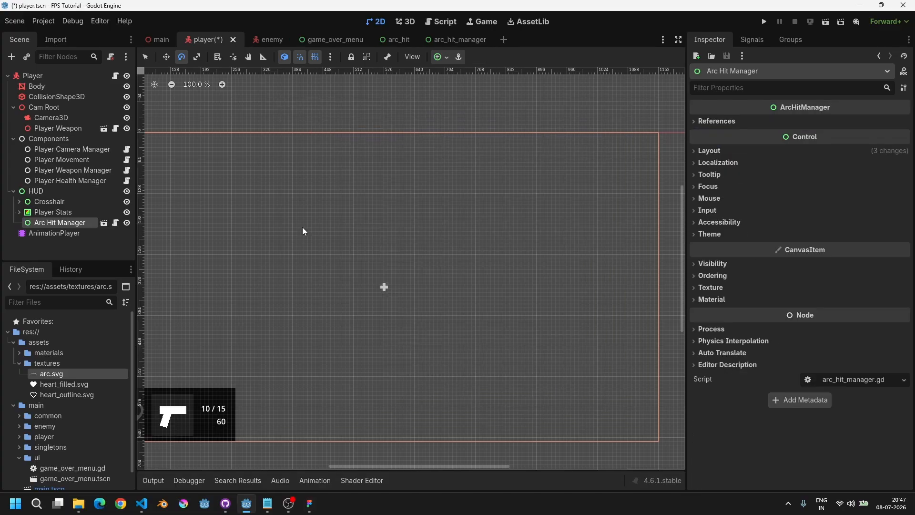
# Step: Open the Arc Hit Manager scene, set its root node's mouse filter to Ignore, and save
pyautogui.scroll(-5, 342, 258)
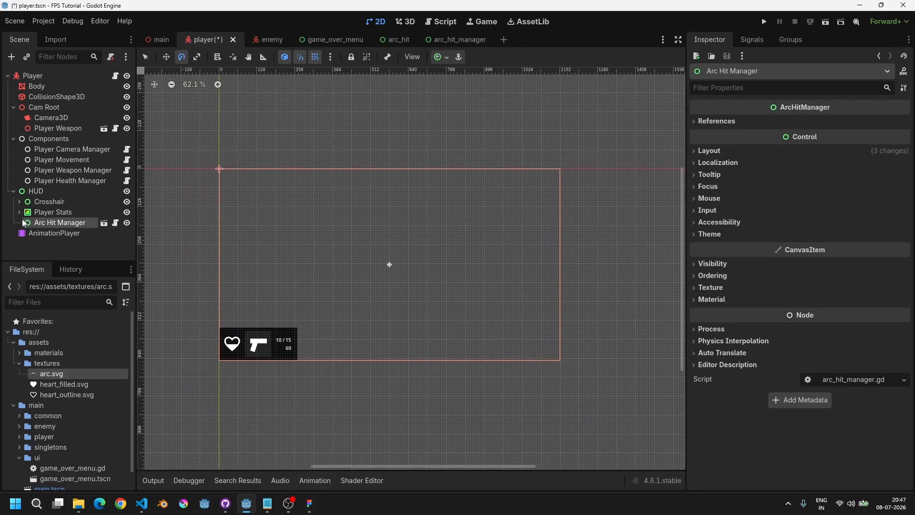
pyautogui.click(104, 223)
pyautogui.click(49, 77)
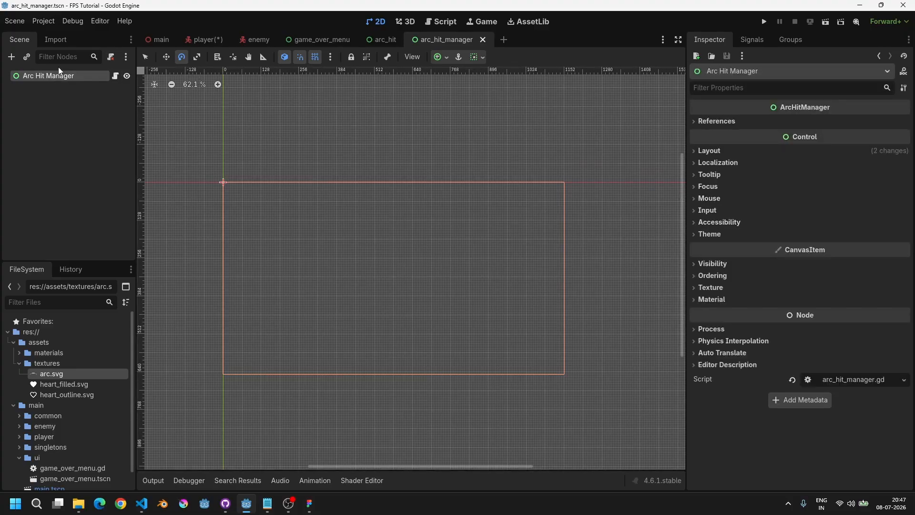
pyautogui.click(708, 199)
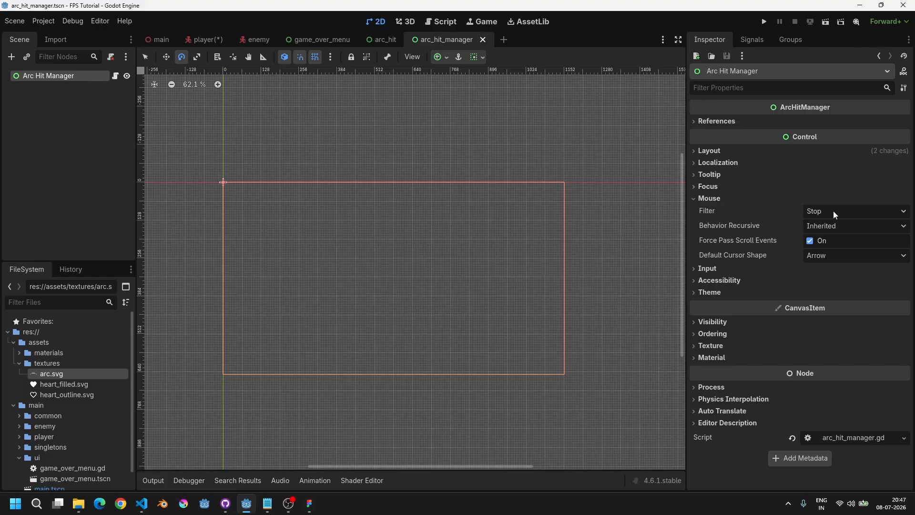
pyautogui.click(834, 210)
pyautogui.click(823, 249)
pyautogui.hscroll(-2, 385, 215)
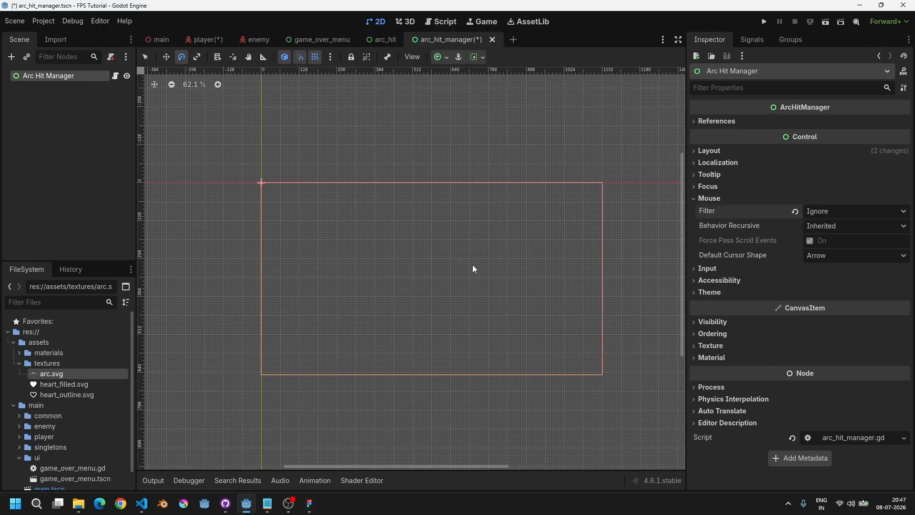
pyautogui.hotkey('ctrl', 's')
# Step: In the arc_hit scene, set the Arc Hit root node's mouse filter to Ignore
pyautogui.click(384, 40)
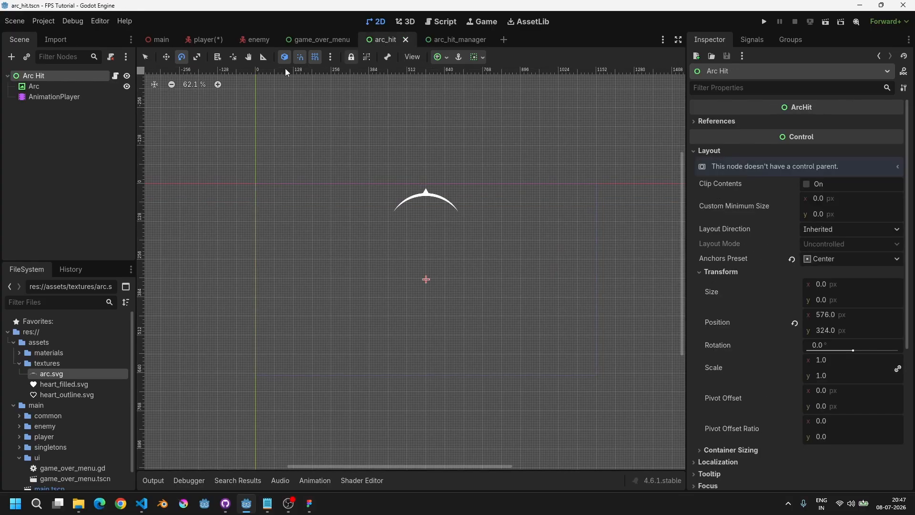
pyautogui.click(69, 87)
pyautogui.click(67, 76)
pyautogui.scroll(-3, 724, 332)
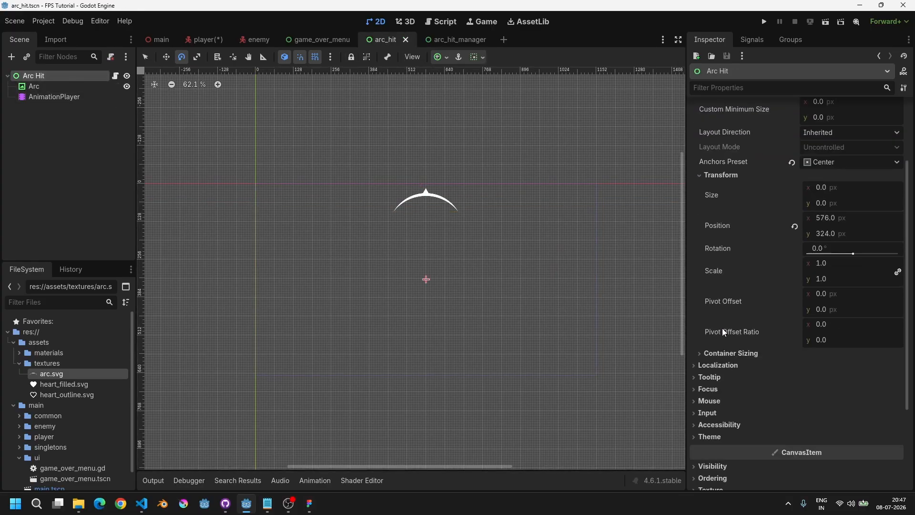
pyautogui.click(709, 401)
pyautogui.click(815, 414)
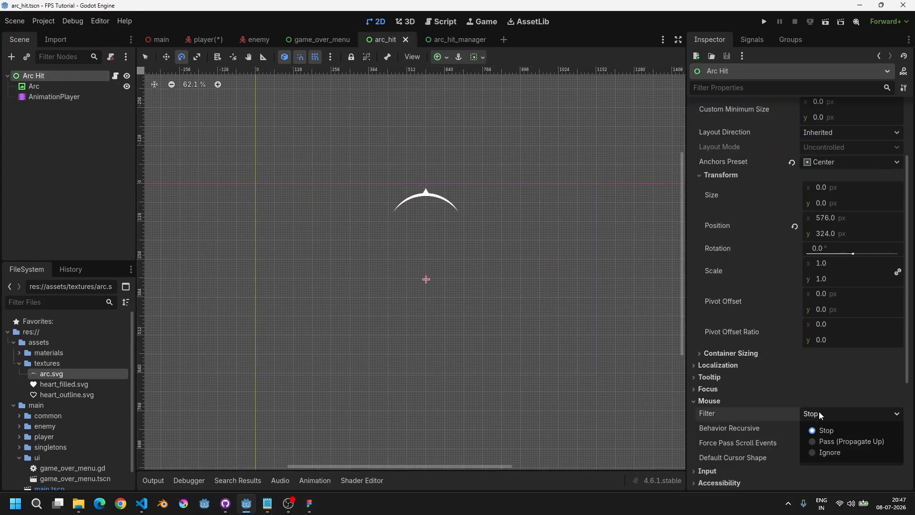
pyautogui.click(830, 452)
# Step: Set the Arc texture node's mouse filter to Ignore and save the arc_hit scene
pyautogui.click(57, 86)
pyautogui.scroll(-9, 755, 310)
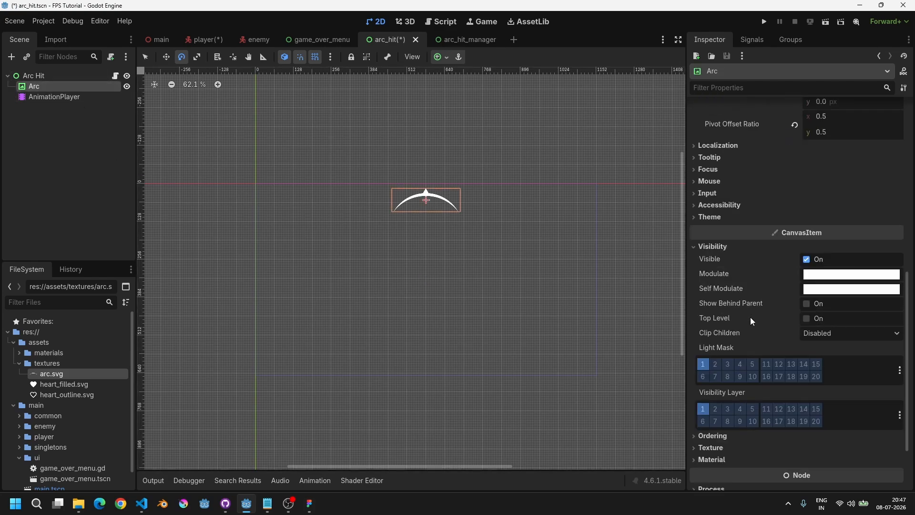
pyautogui.click(714, 181)
pyautogui.click(834, 194)
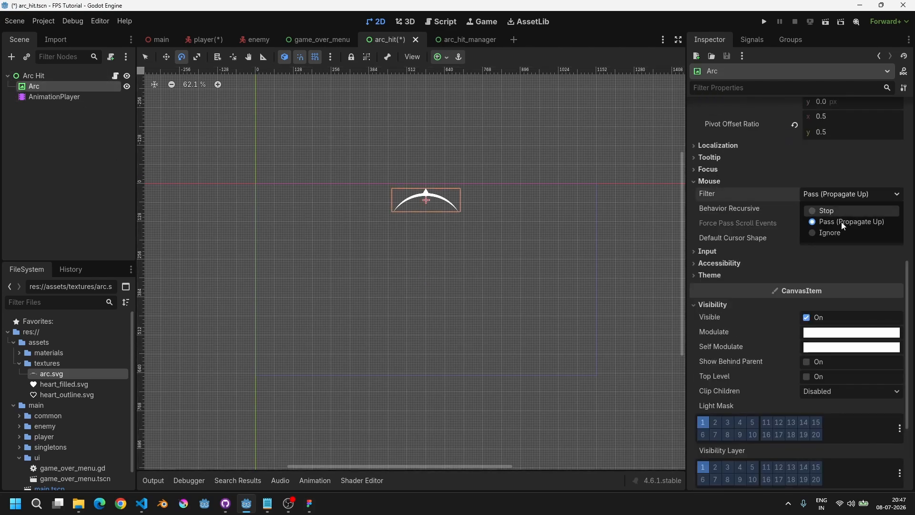
pyautogui.click(843, 232)
pyautogui.moveTo(288, 205); pyautogui.dragTo(403, 260, button='middle')
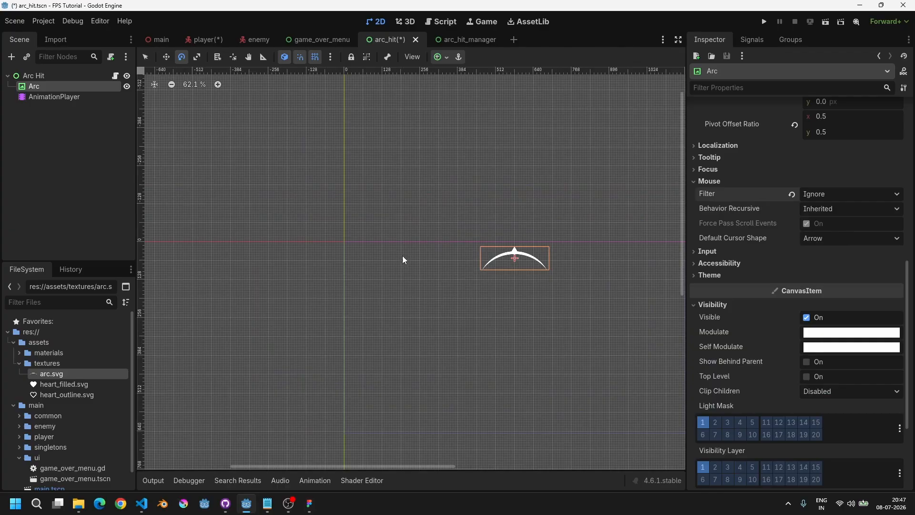
pyautogui.click(793, 193)
pyautogui.click(821, 194)
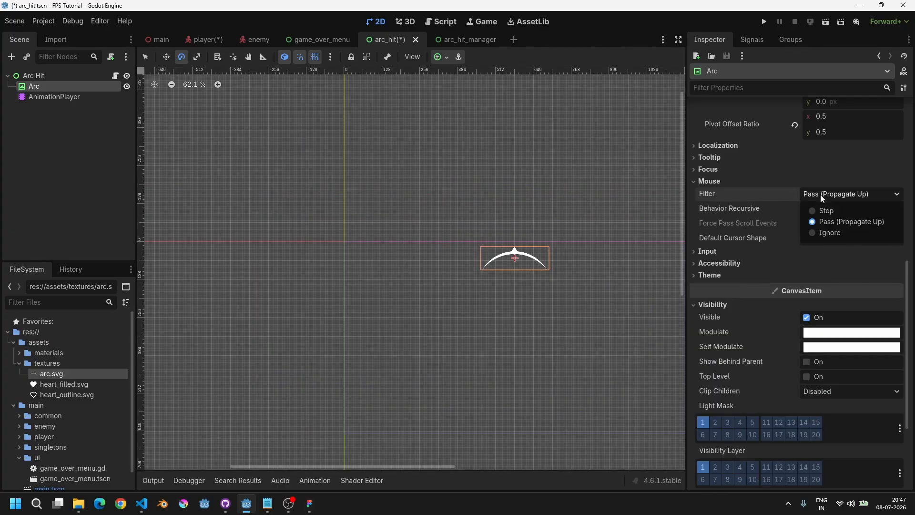
pyautogui.click(830, 232)
pyautogui.moveTo(553, 213); pyautogui.dragTo(509, 217, button='middle')
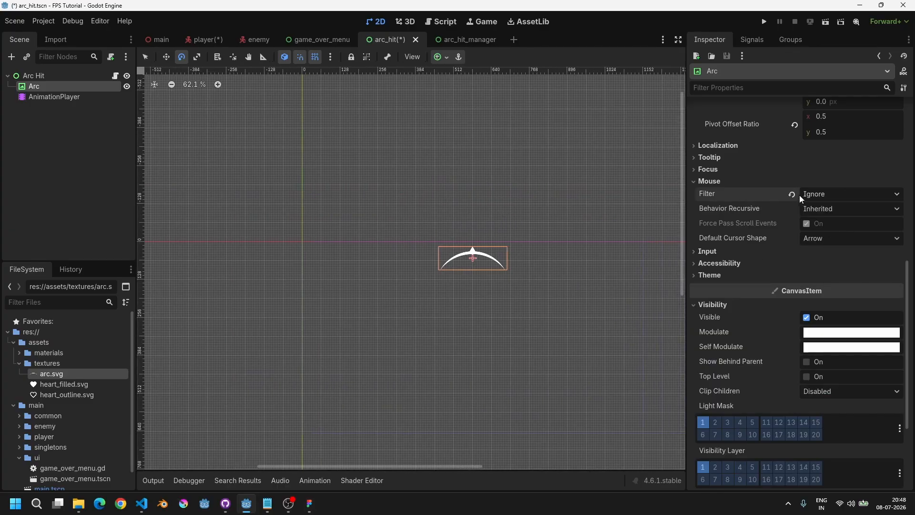
pyautogui.hotkey('ctrl', 's')
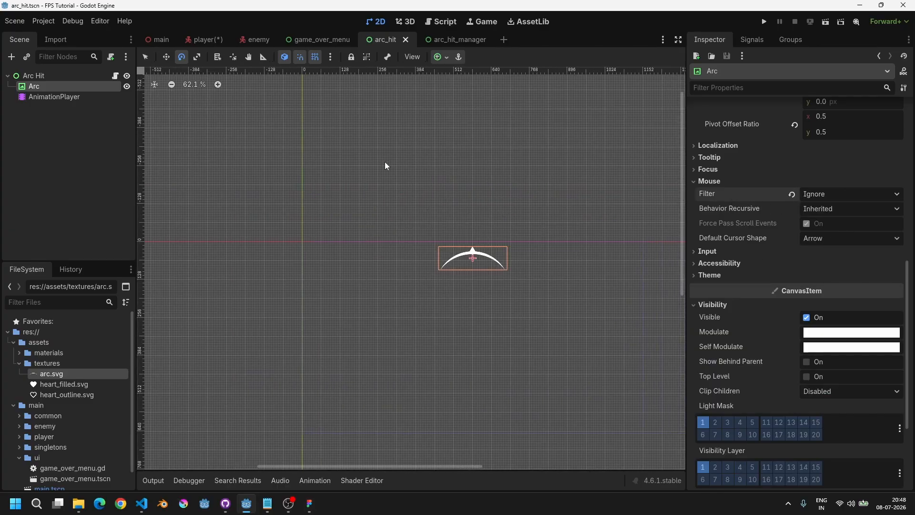
# Step: In arc_hit_manager.gd, add an exported player variable of type Player under the References group
pyautogui.click(461, 42)
pyautogui.click(116, 76)
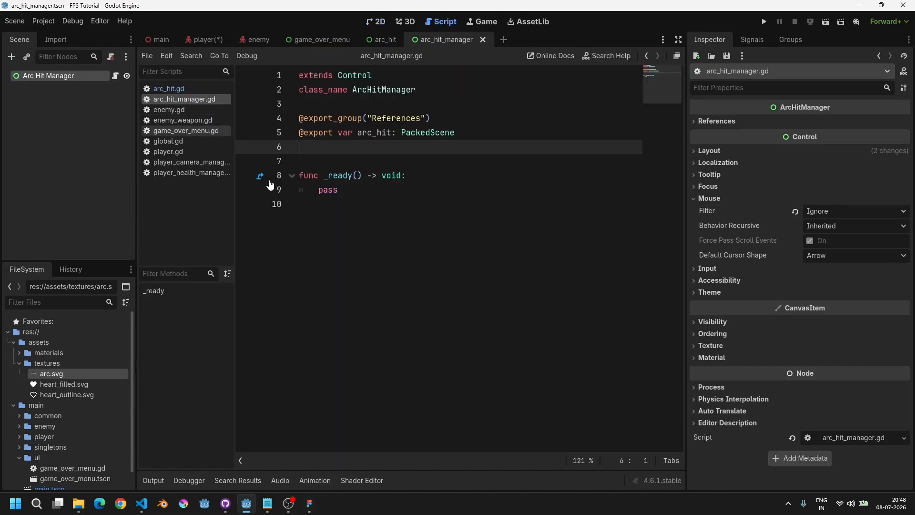
pyautogui.doubleClick(352, 191)
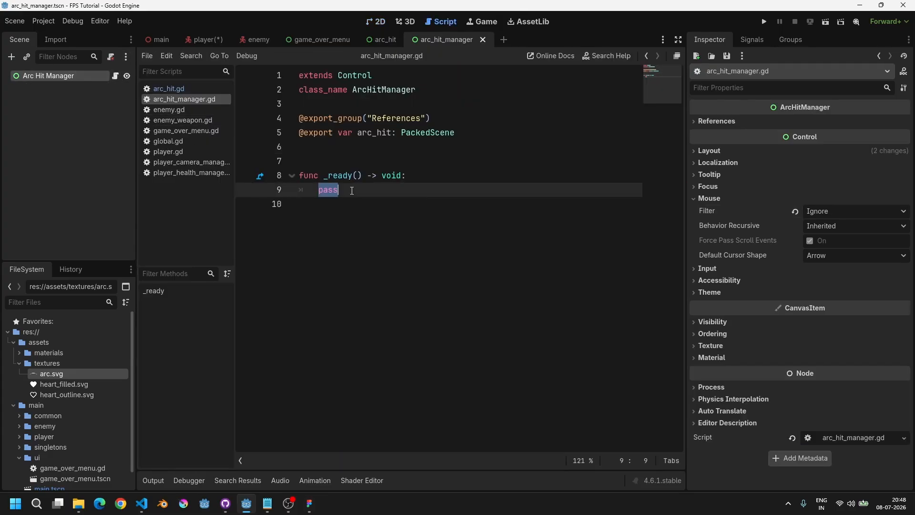
pyautogui.click(436, 119)
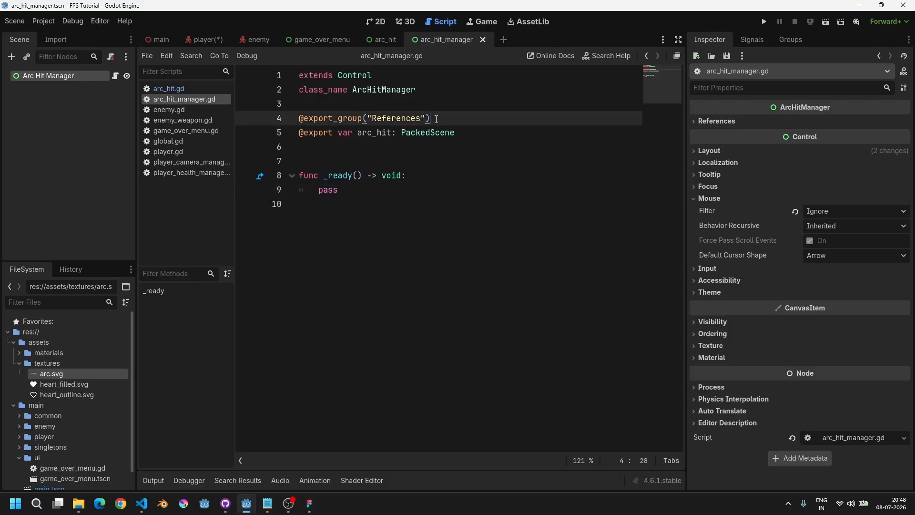
pyautogui.press('Return')
pyautogui.write('@expor')
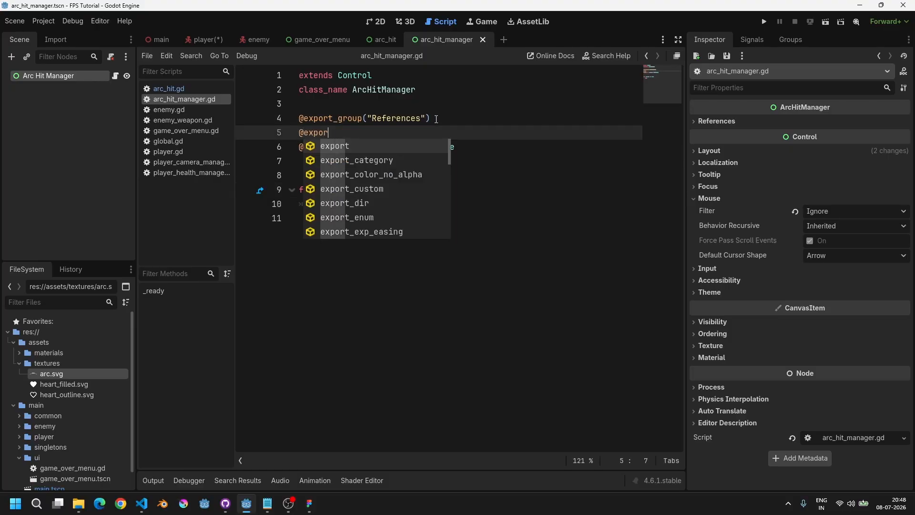
pyautogui.write('t var player: ')
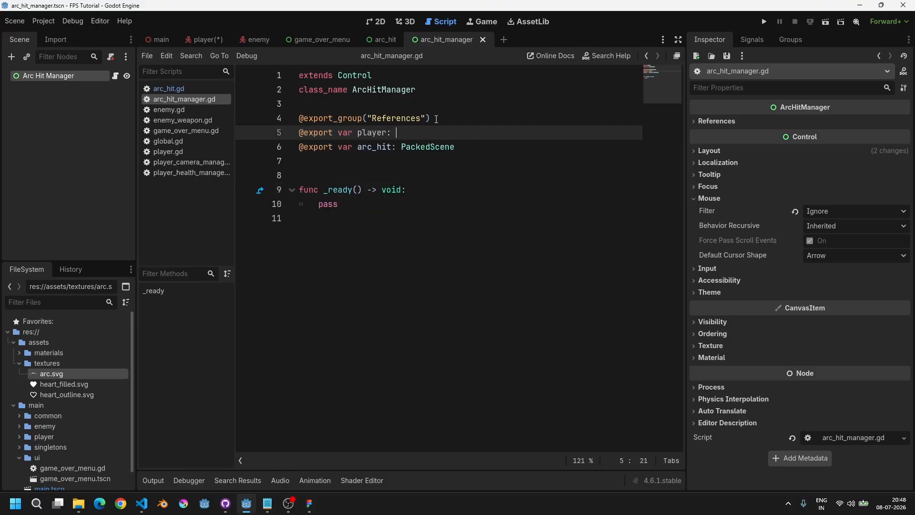
pyautogui.write('Player')
pyautogui.press('Escape')
# Step: Rename the arc_hit variable to arc_hit_scene and save the script
pyautogui.press('Down')
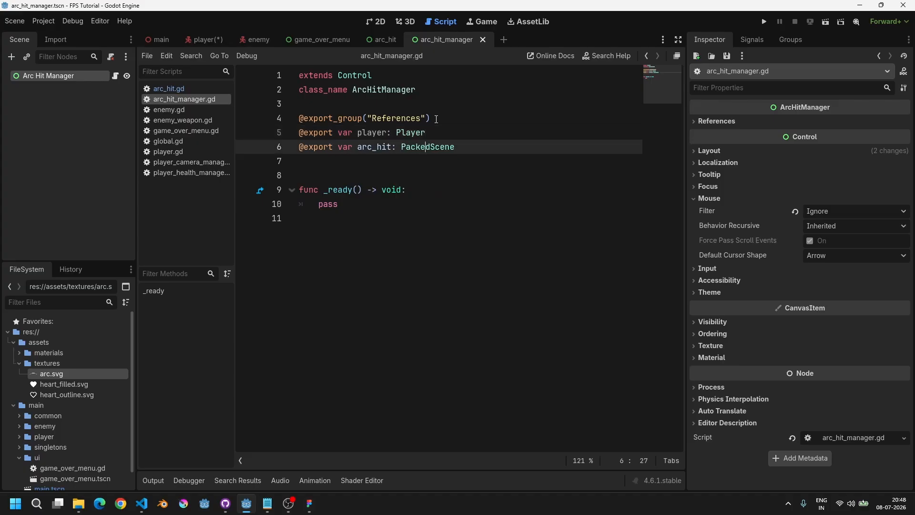
pyautogui.press('Left')
pyautogui.press('Left')
pyautogui.write('_scene')
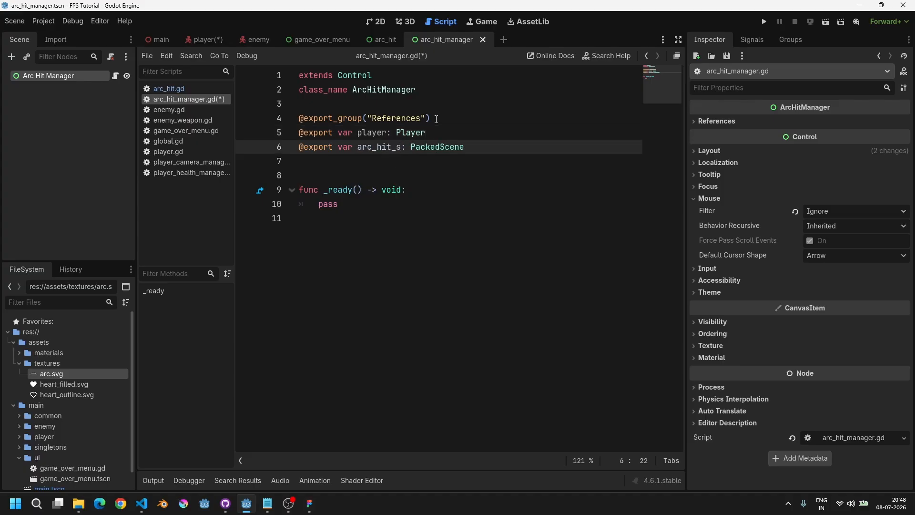
pyautogui.hotkey('ctrl', 's')
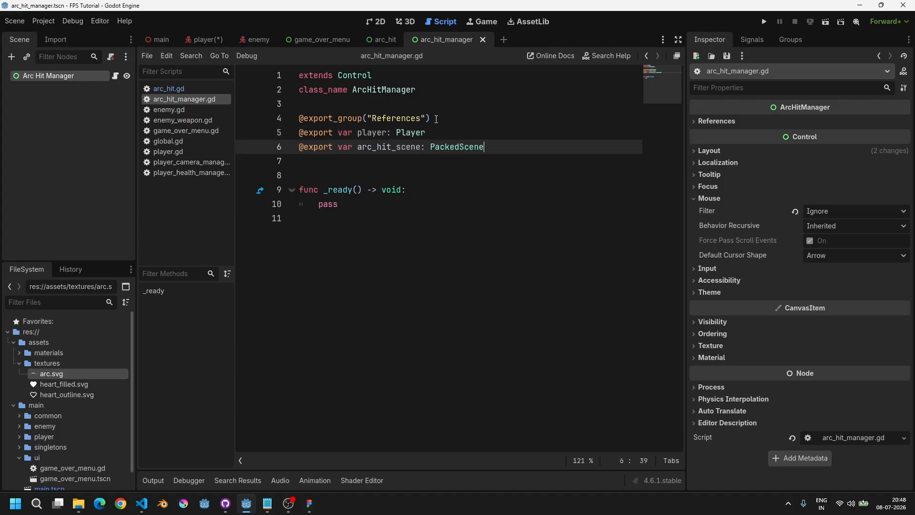
# Step: In the player scene, assign the Player node to the Arc Hit Manager's player reference
pyautogui.doubleClick(417, 147)
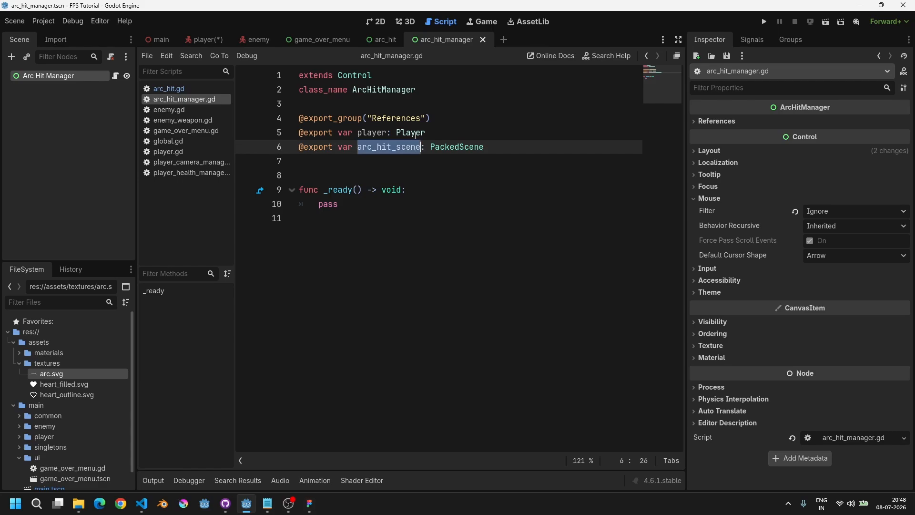
pyautogui.click(386, 23)
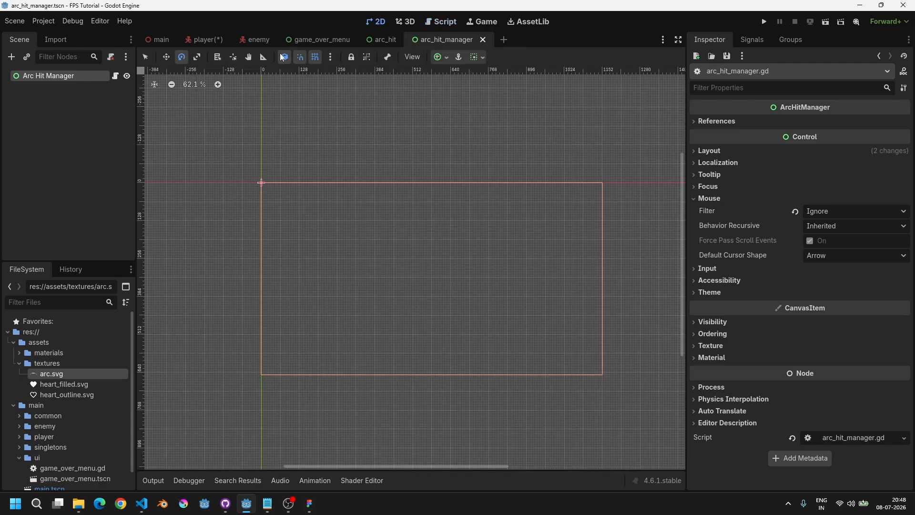
pyautogui.click(209, 40)
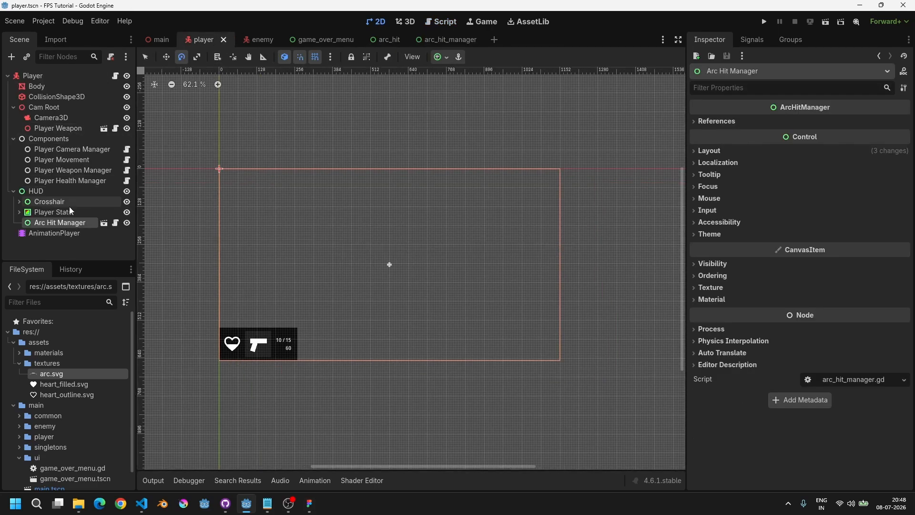
pyautogui.click(57, 213)
pyautogui.click(60, 222)
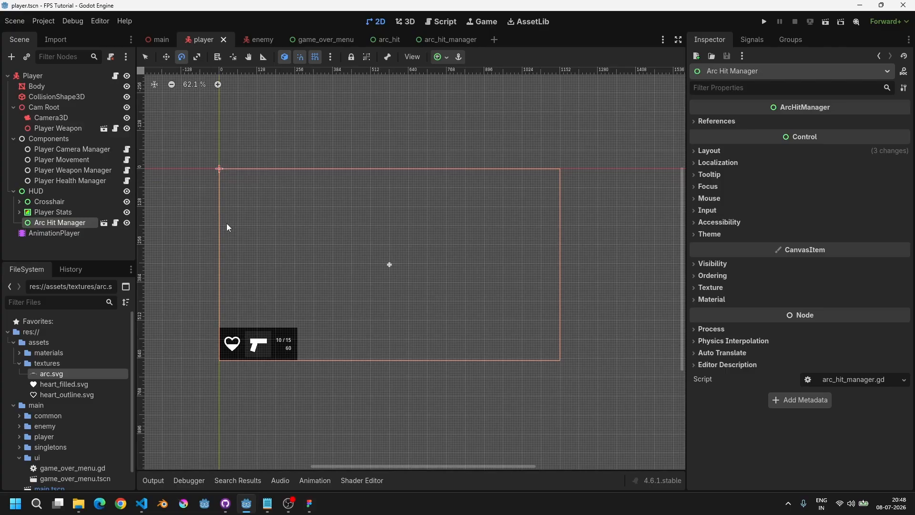
pyautogui.click(713, 120)
pyautogui.click(822, 131)
pyautogui.click(407, 137)
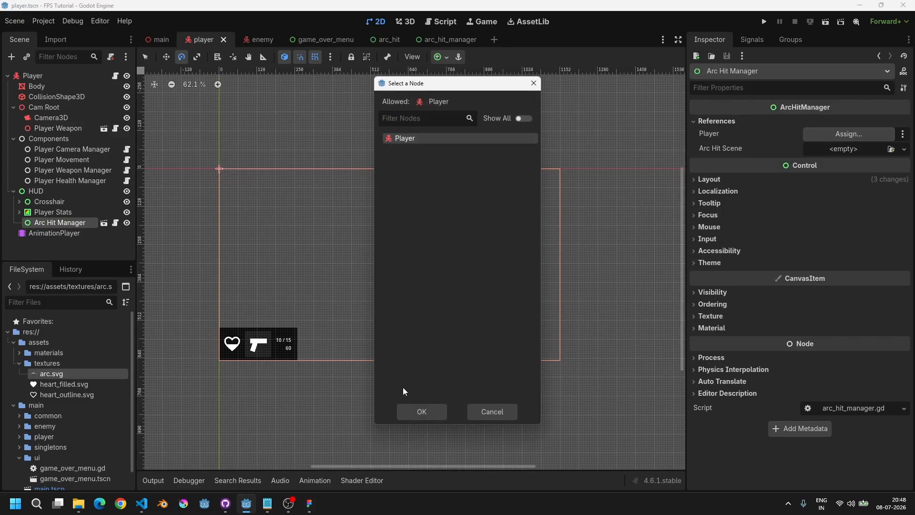
pyautogui.click(422, 411)
# Step: Load the arc_hit scene into the Arc Hit Manager's Arc Hit Scene slot and save the player scene
pyautogui.click(834, 150)
pyautogui.click(849, 191)
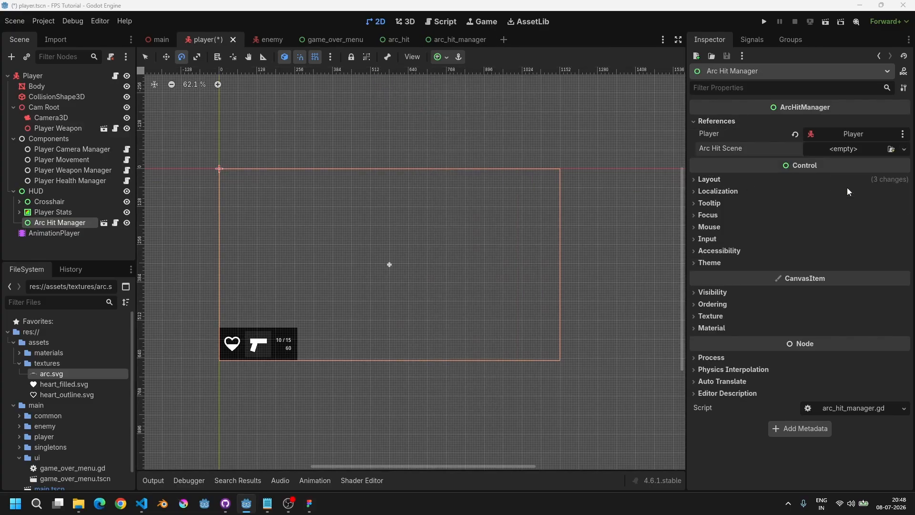
pyautogui.write('ar')
pyautogui.doubleClick(350, 143)
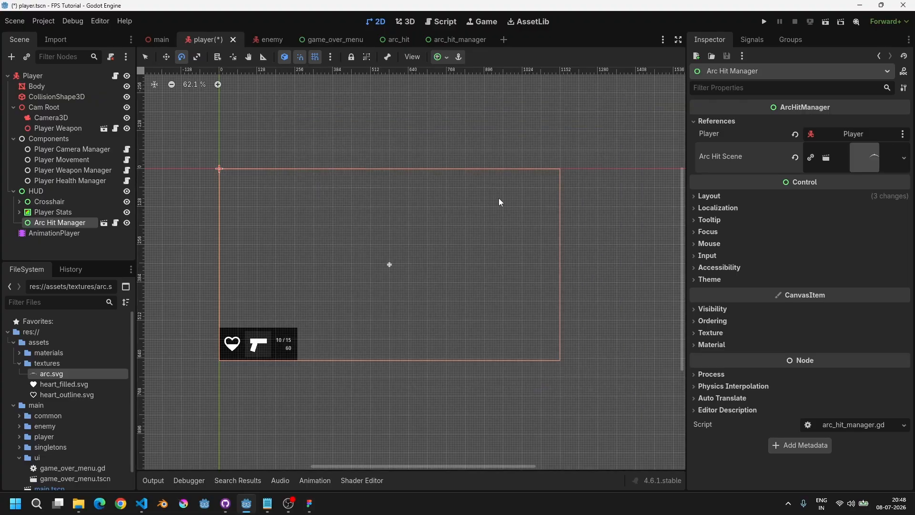
pyautogui.hotkey('ctrl', 's')
# Step: In arc_hit_manager.gd's _ready, replace pass with player.health_mg.player_hit.connect(_on_player_hit)
pyautogui.click(453, 21)
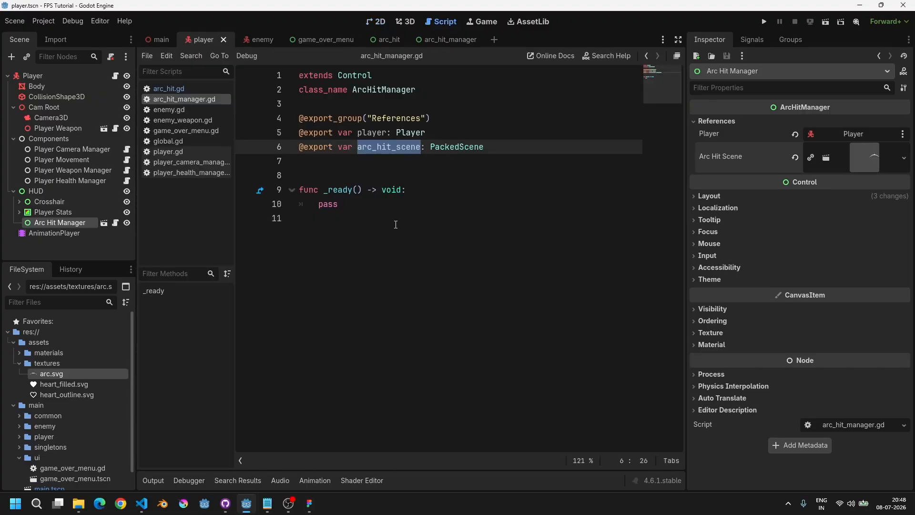
pyautogui.click(386, 203)
pyautogui.hotkey('shift', 'Home')
pyautogui.write('a')
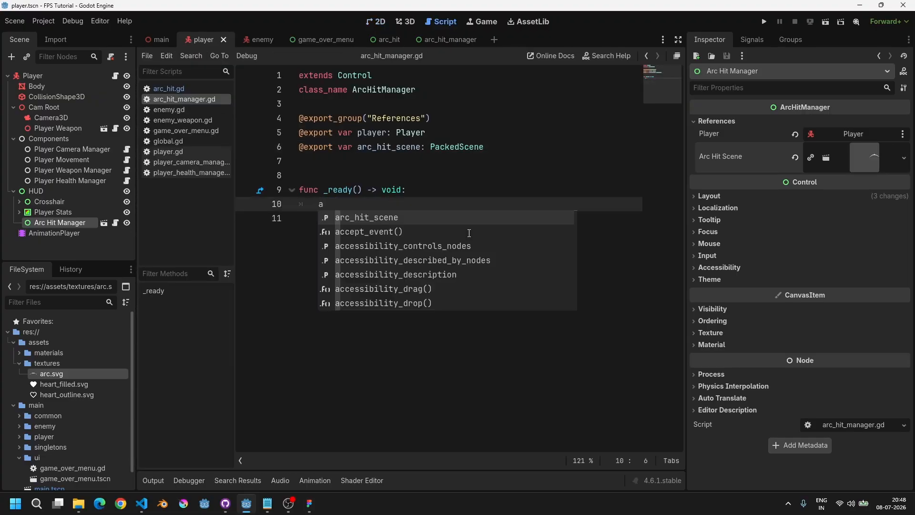
pyautogui.press('BackSpace')
pyautogui.write('player.')
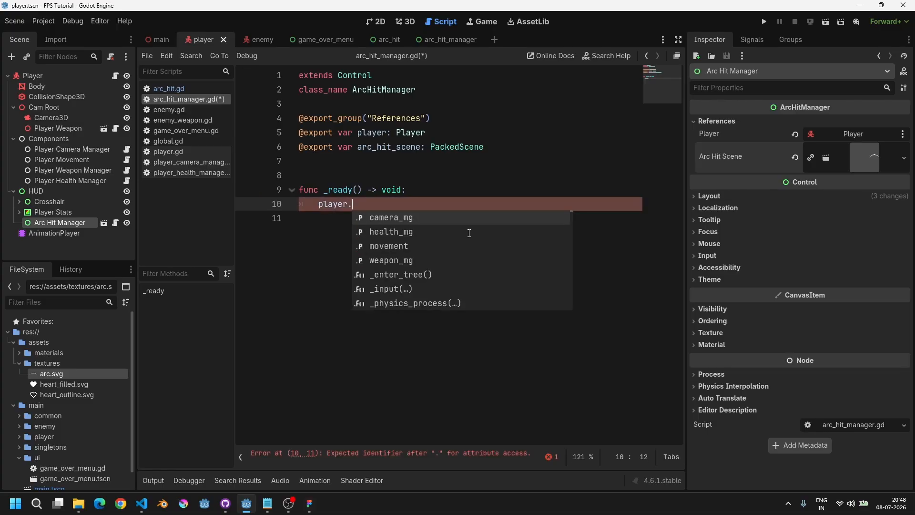
pyautogui.write('hea')
pyautogui.press('Return')
pyautogui.write('.pla')
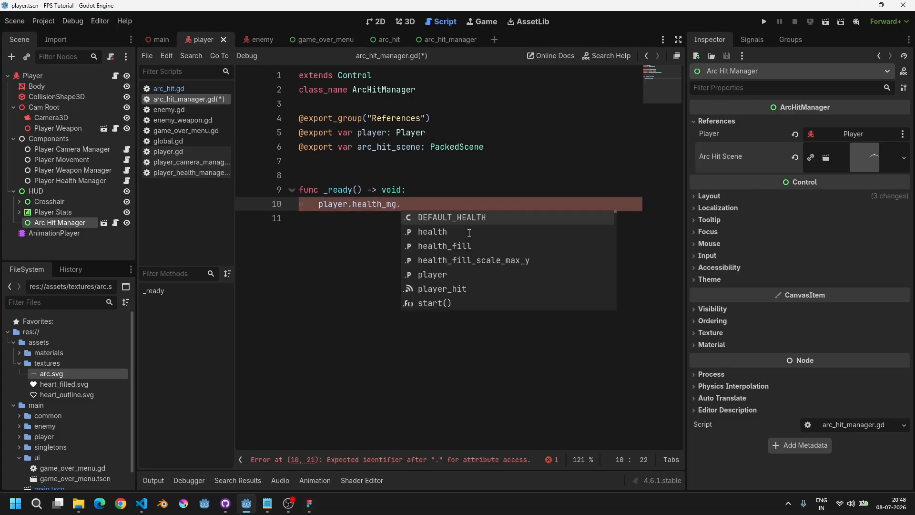
pyautogui.press('Down')
pyautogui.press('Return')
pyautogui.write('.co')
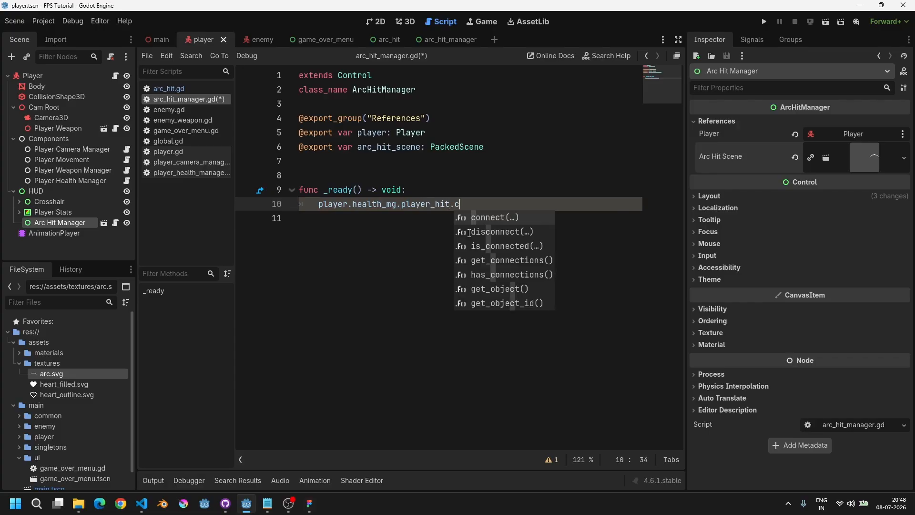
pyautogui.press('Return')
pyautogui.write('_on_pl')
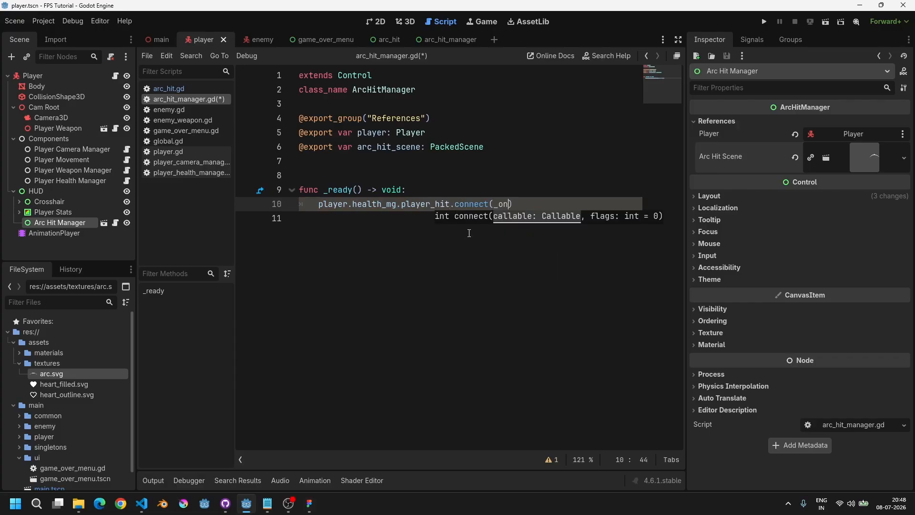
pyautogui.write('ayer_hit')
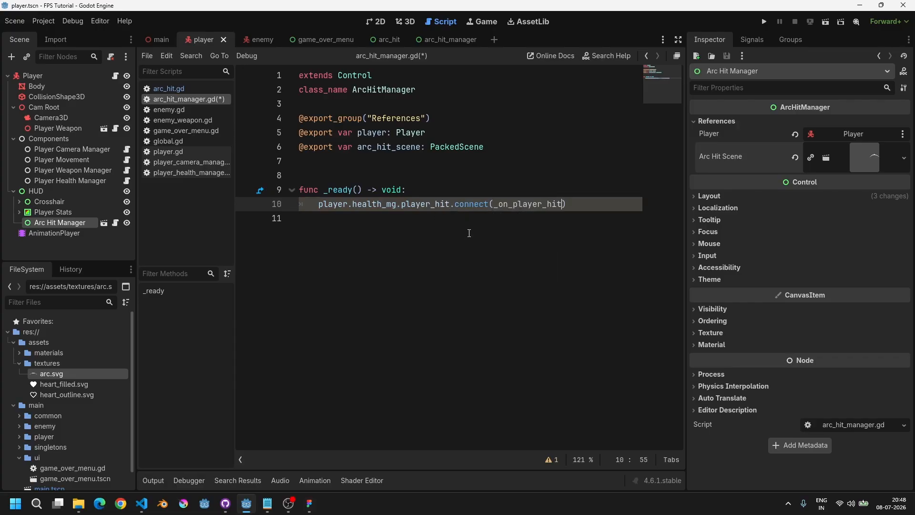
# Step: Add a new function _on_player_hit() -> void with a pass body below _ready
pyautogui.hotkey('ctrl', 'shift', 'Left')
pyautogui.hotkey('ctrl', 'c')
pyautogui.press('Down')
pyautogui.press('Return')
pyautogui.press('Return')
pyautogui.write('func')
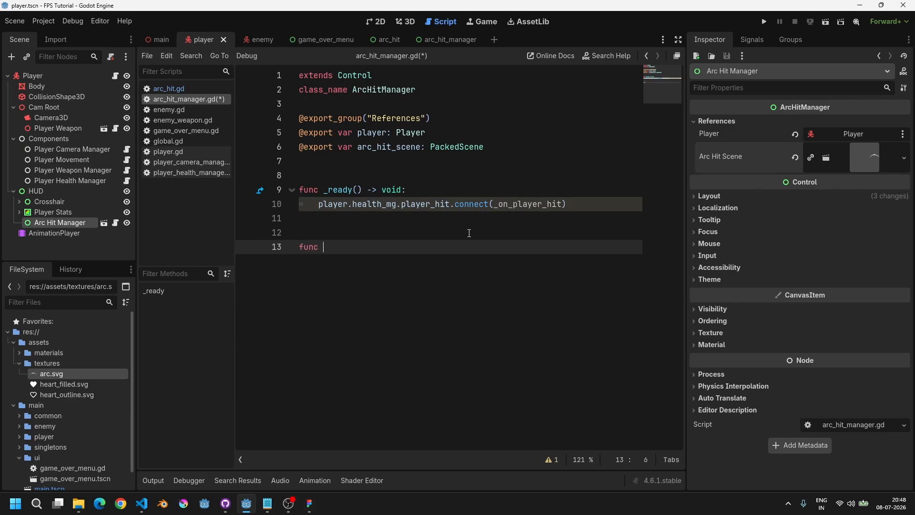
pyautogui.hotkey('ctrl', 'v')
pyautogui.write('() -> void:')
pyautogui.press('Return')
pyautogui.write('pass')
# Step: Copy the hitpos: Vector3 parameter from take_damage in player_health_manager.gd into _on_player_hit's parameters
pyautogui.keyDown('ctrl'); pyautogui.click(423, 205); pyautogui.keyUp('ctrl')
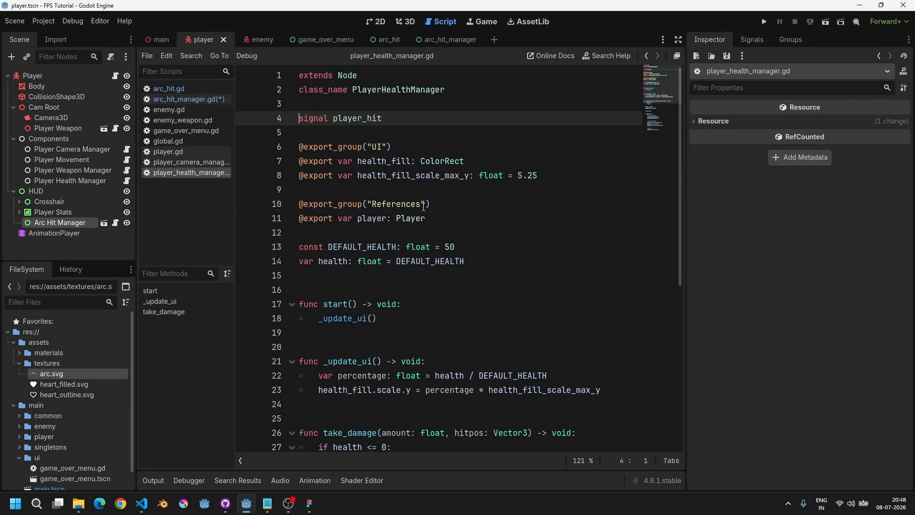
pyautogui.doubleClick(339, 119)
pyautogui.hotkey('ctrl', 'f')
pyautogui.press('Return')
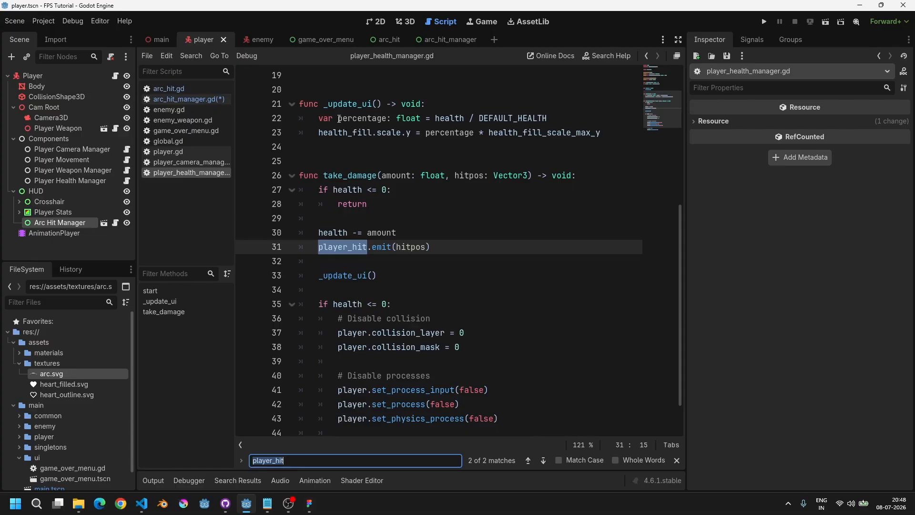
pyautogui.press('Escape')
pyautogui.doubleClick(411, 246)
pyautogui.click(506, 175)
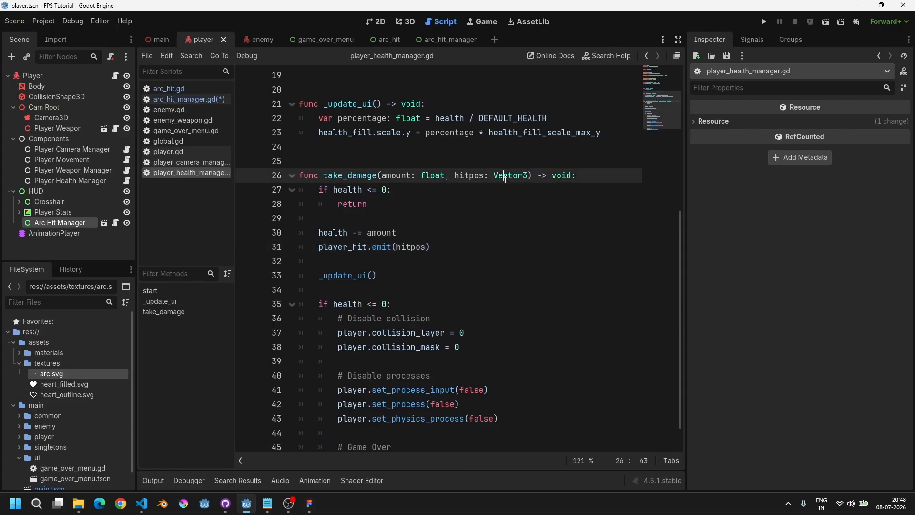
pyautogui.moveTo(525, 177); pyautogui.dragTo(454, 176)
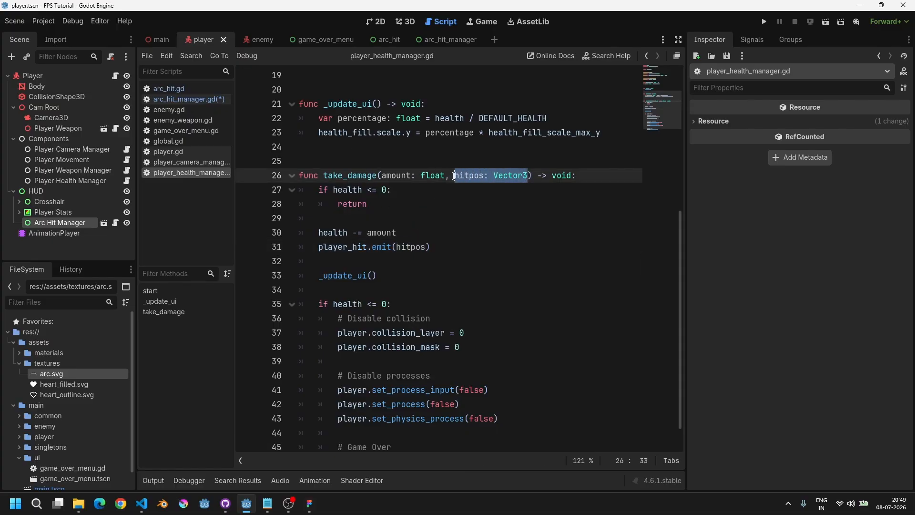
pyautogui.click(186, 98)
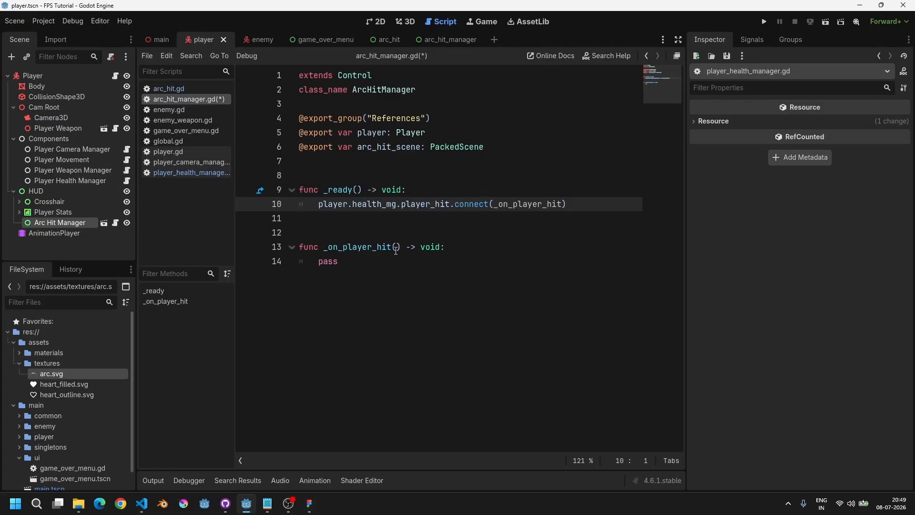
pyautogui.click(396, 248)
pyautogui.hotkey('ctrl', 'v')
pyautogui.moveTo(395, 247); pyautogui.dragTo(469, 247)
# Step: Replace pass with var arc_hit: ArcHit = arc_hit_scene.instantiate() followed by add_child(arc_hit)
pyautogui.doubleClick(393, 262)
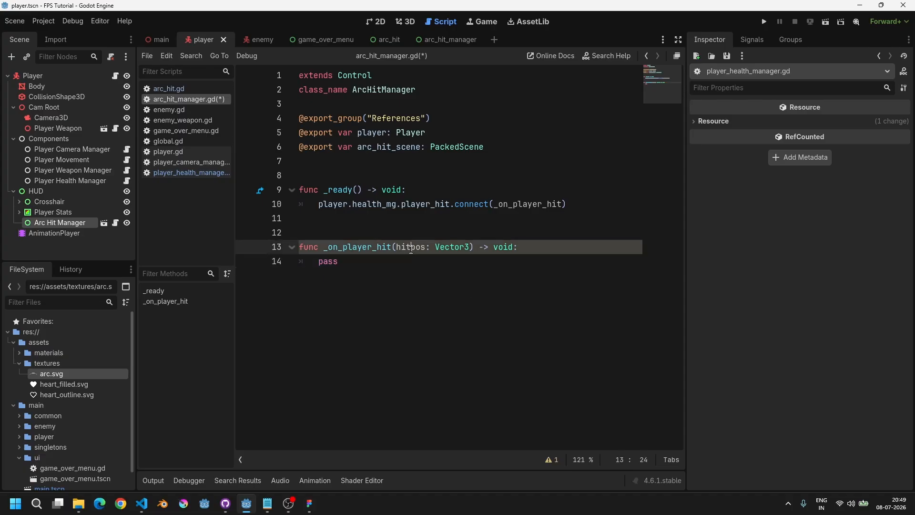
pyautogui.write('var')
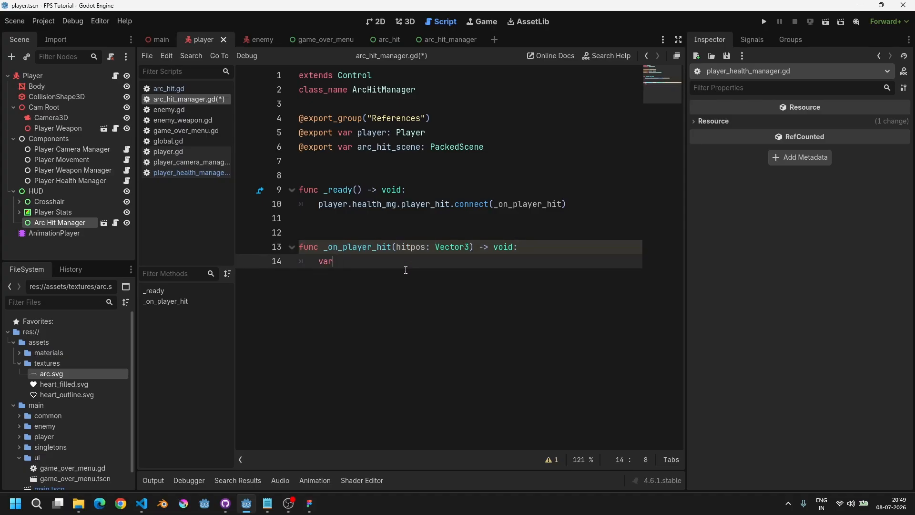
pyautogui.write(' arc_hit: ArcHit = arc_hit_scene.ins')
pyautogui.press('Return')
pyautogui.press('Return')
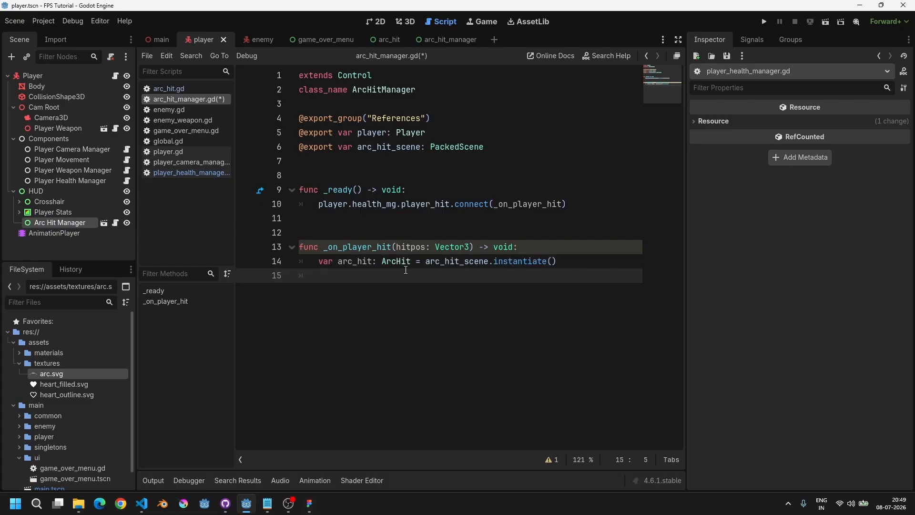
pyautogui.write('add_chi')
pyautogui.press('Return')
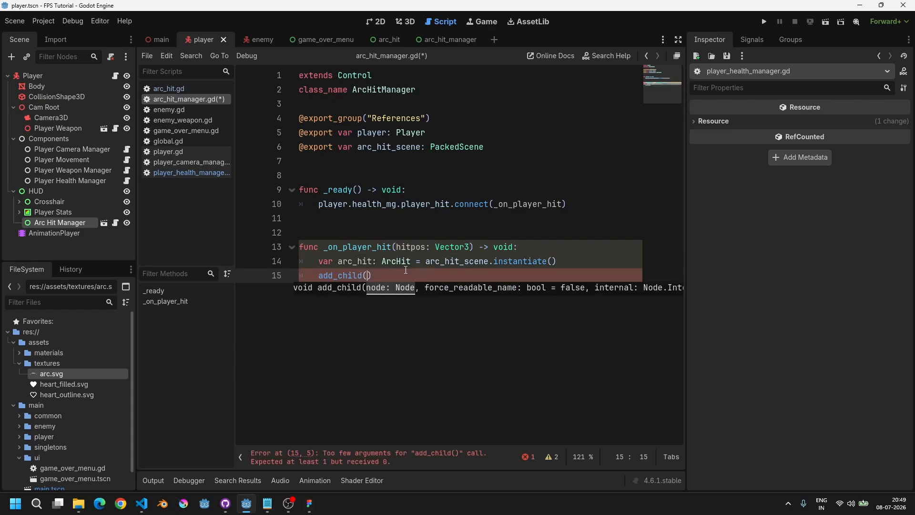
pyautogui.write('arc_hit')
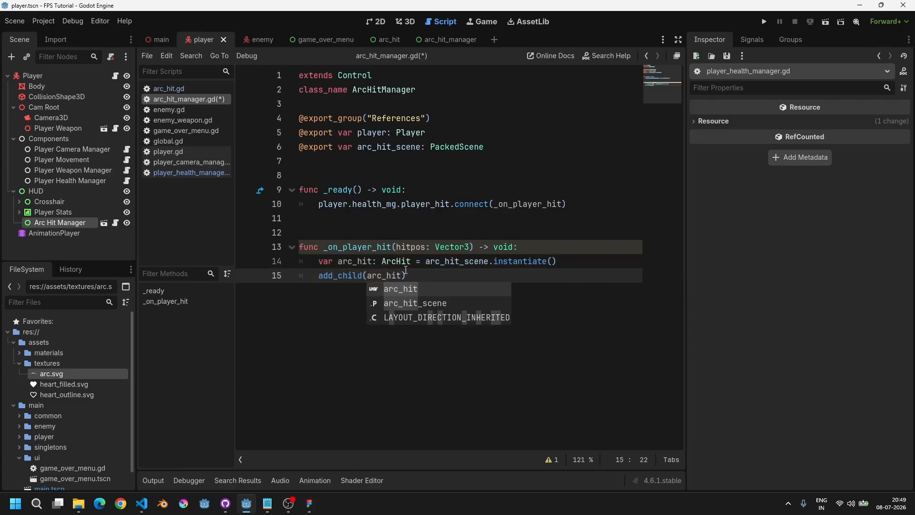
pyautogui.press('Escape')
# Step: Insert arc_hit.hitpos = hitpos between the instantiate line and add_child
pyautogui.press('Up')
pyautogui.press('End')
pyautogui.press('Return')
pyautogui.write('ar')
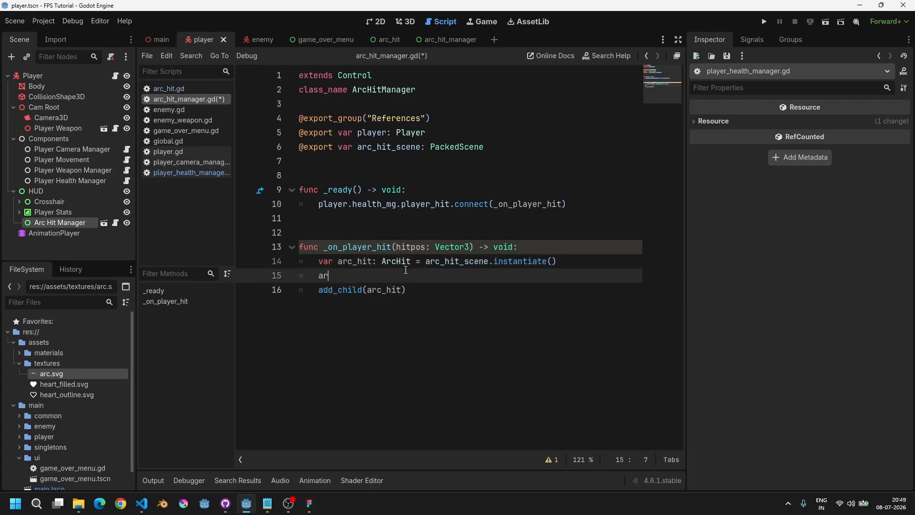
pyautogui.write('c_hit.hitpos = hitp')
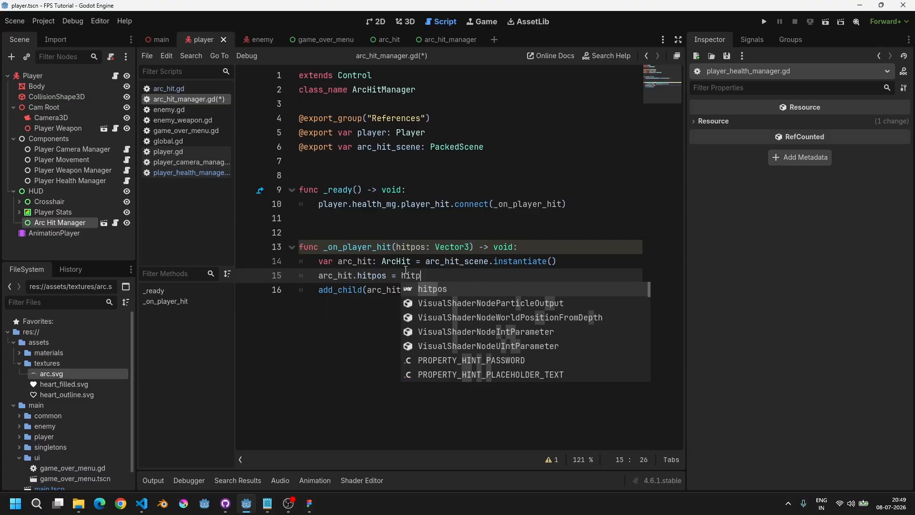
pyautogui.press('Return')
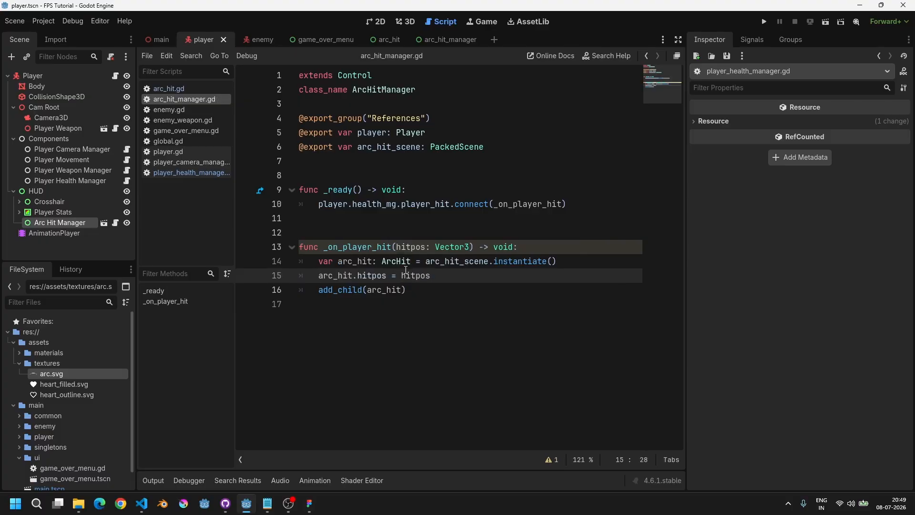
# Step: Review the ArcHit script's code, then return to arc_hit_manager.gd
pyautogui.keyDown('ctrl'); pyautogui.click(407, 265); pyautogui.keyUp('ctrl')
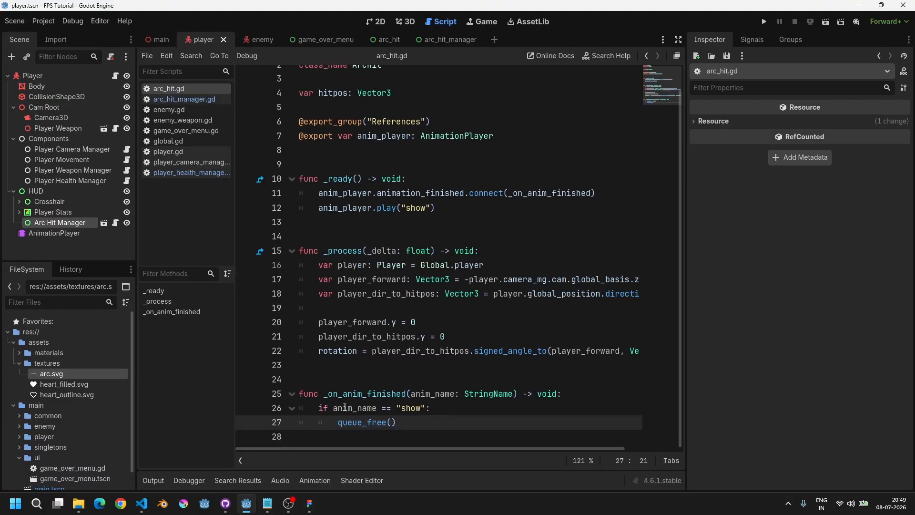
pyautogui.moveTo(337, 424); pyautogui.dragTo(305, 437)
pyautogui.click(199, 100)
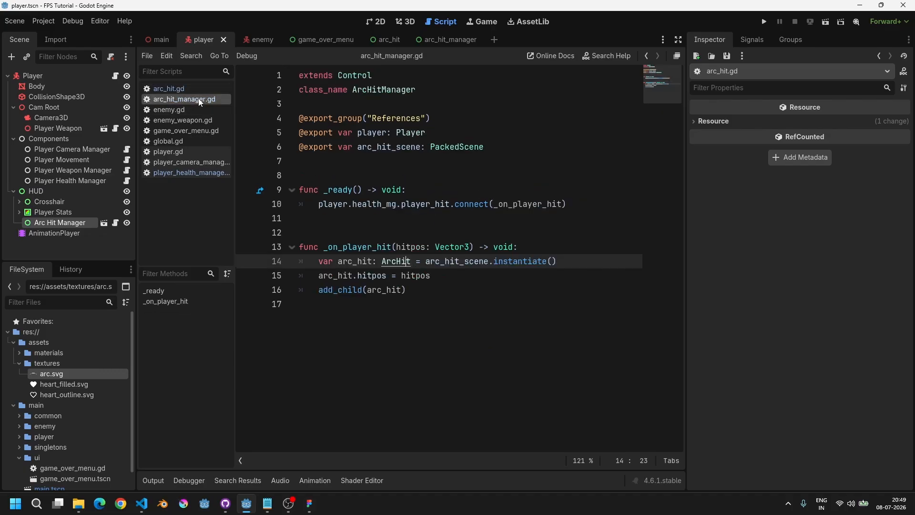
pyautogui.press('Down')
pyautogui.press('Down')
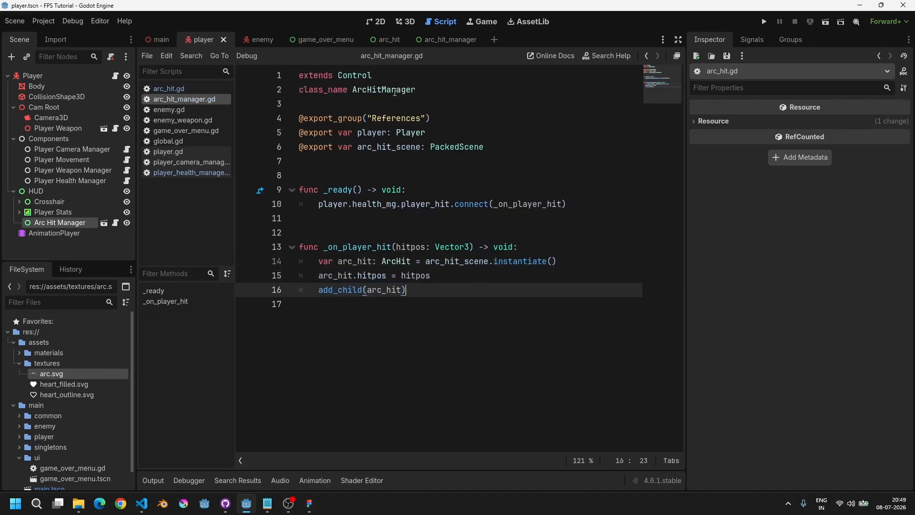
# Step: Run the project, move forward in the game, and stop the running game
pyautogui.press('F5')
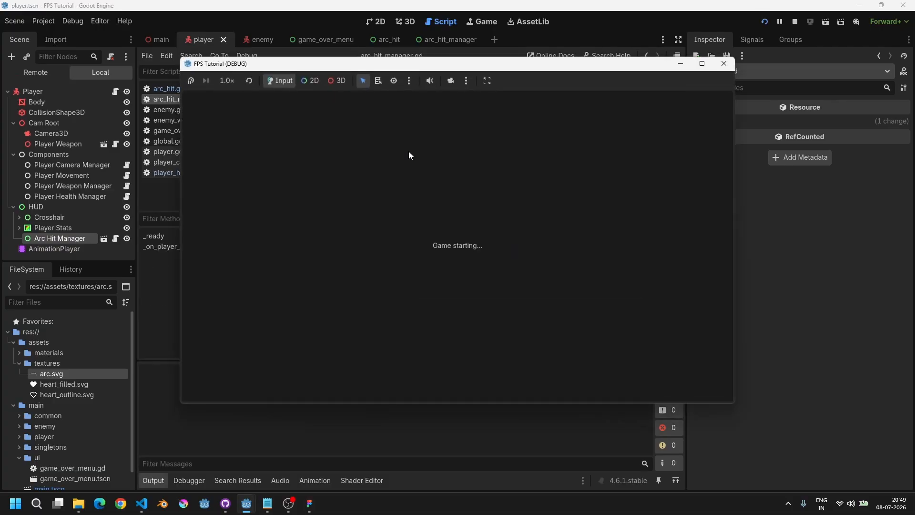
pyautogui.press('w')
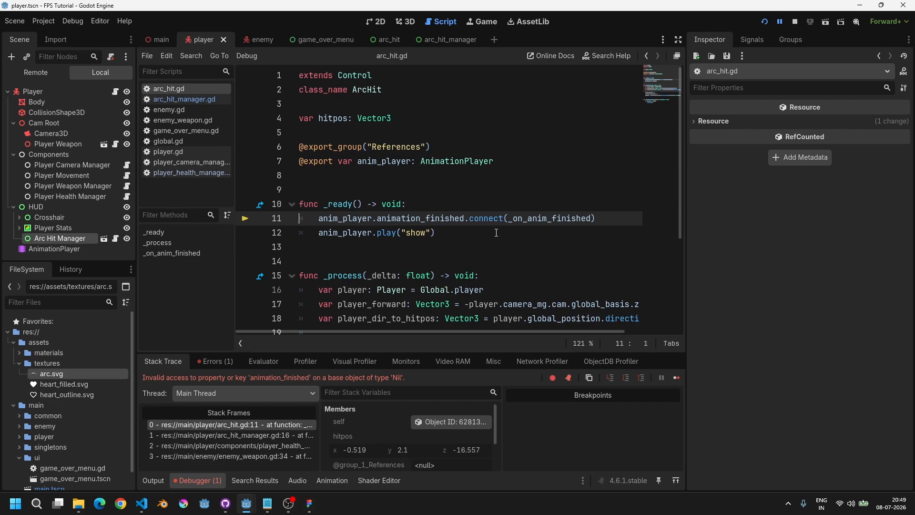
pyautogui.click(795, 22)
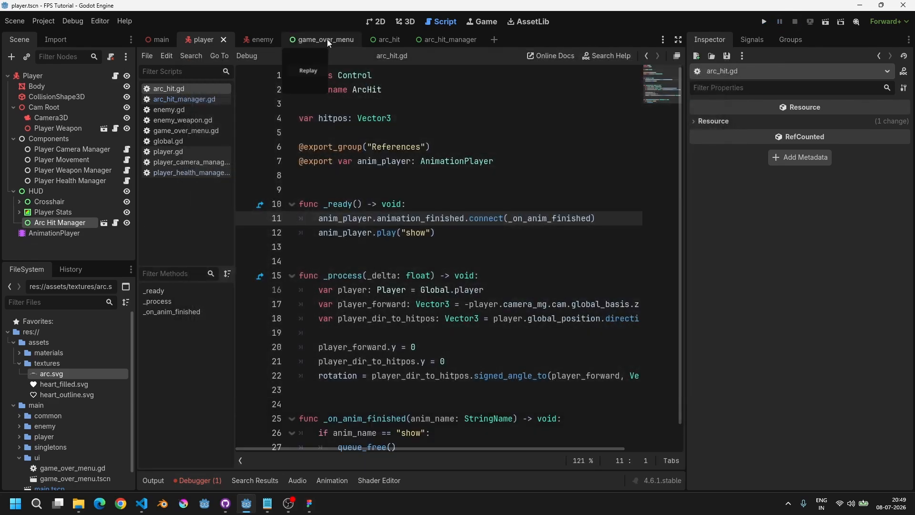
# Step: In the arc_hit scene, assign the AnimationPlayer node to the Arc Hit root's Anim Player reference
pyautogui.click(384, 39)
pyautogui.click(35, 75)
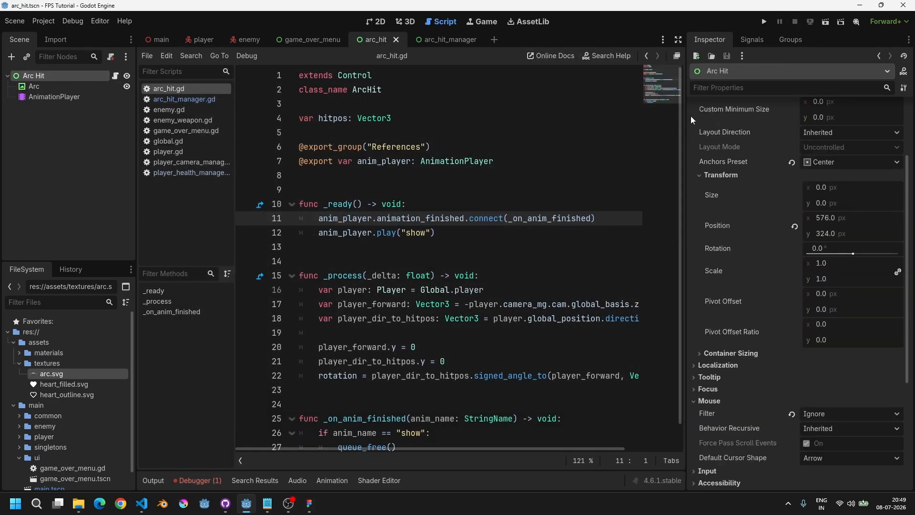
pyautogui.scroll(3, 774, 216)
pyautogui.click(733, 125)
pyautogui.click(845, 134)
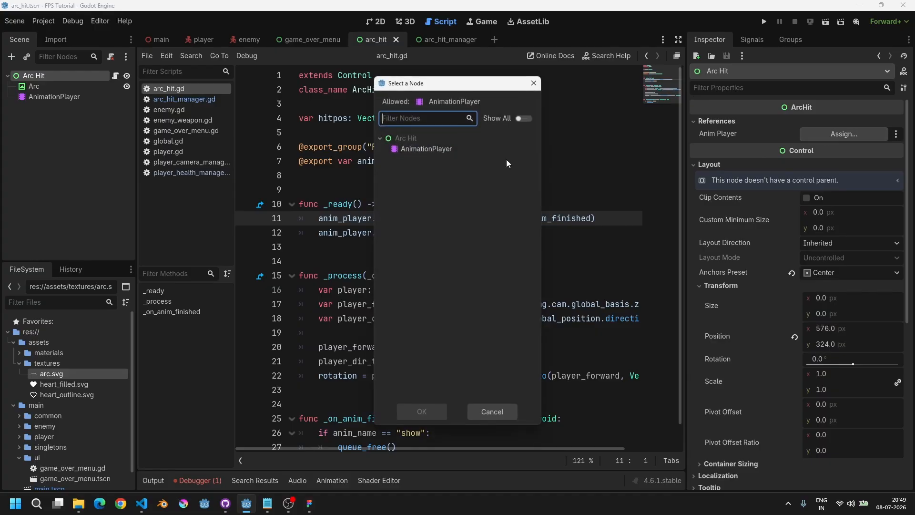
pyautogui.doubleClick(453, 149)
# Step: Run the project, move toward the enemy to get hit, and stop the running game
pyautogui.press('F5')
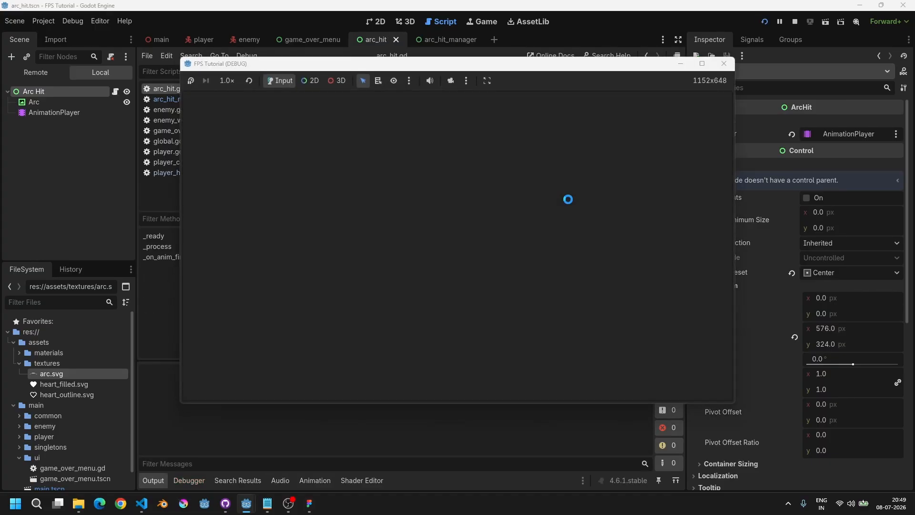
pyautogui.press('w')
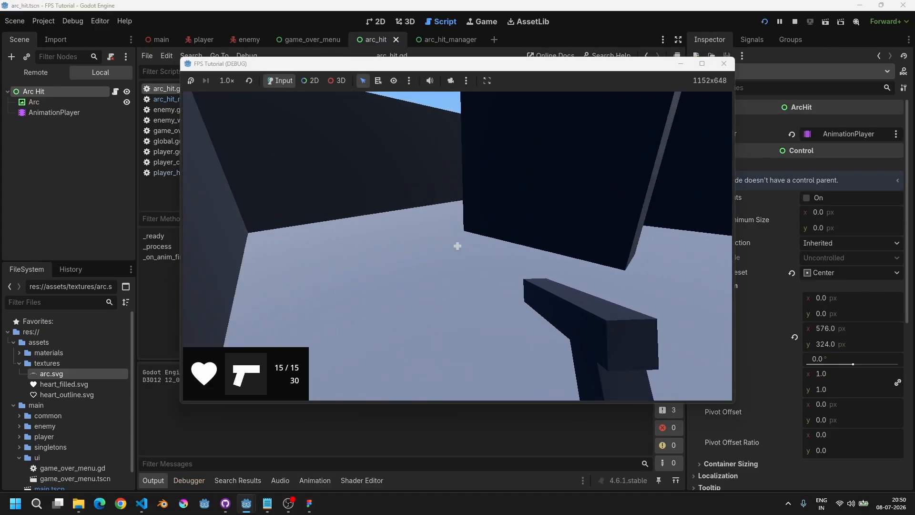
pyautogui.press('w')
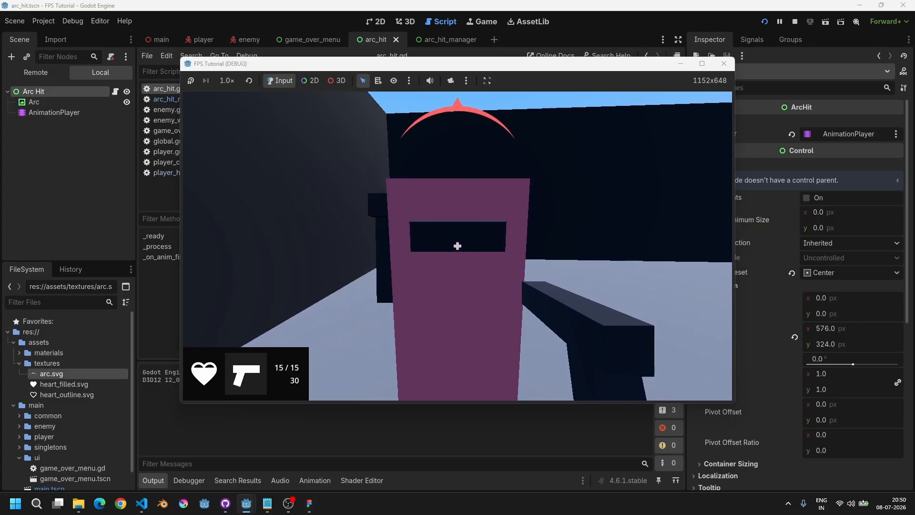
pyautogui.press('s')
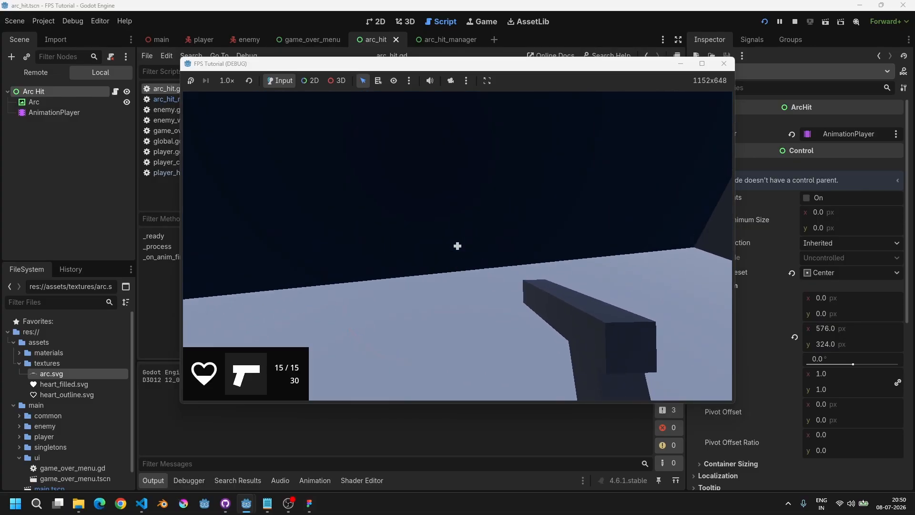
pyautogui.press('w')
pyautogui.press('s')
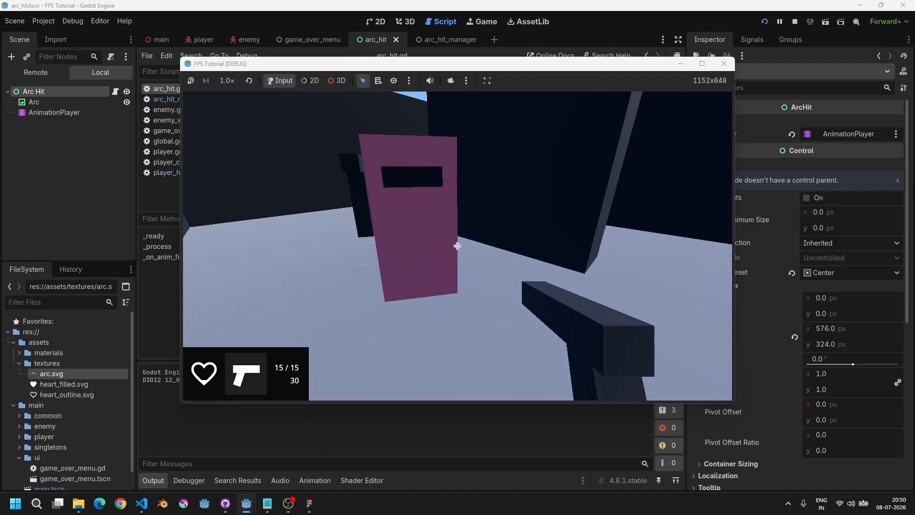
pyautogui.press('F8')
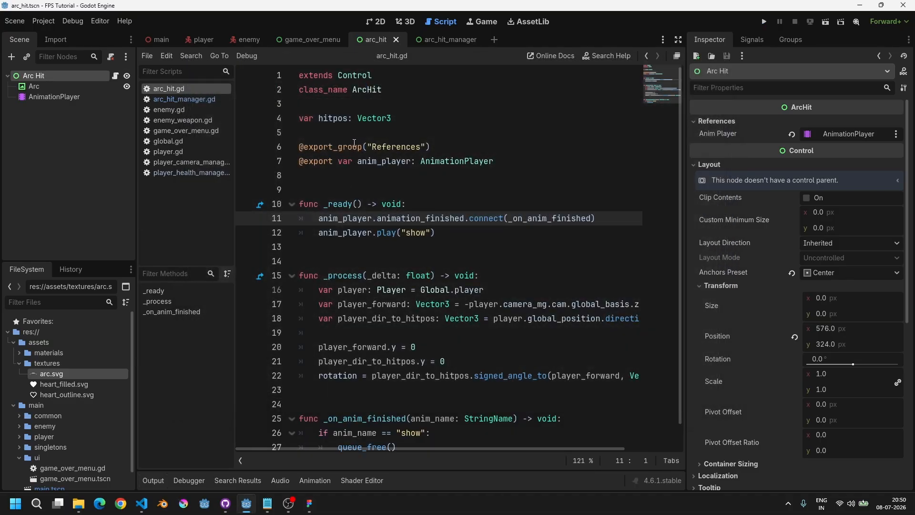
# Step: In enemy_weapon.gd, change the attack_range to enemy.nav_agent.target_desired_distance + 2
pyautogui.click(184, 109)
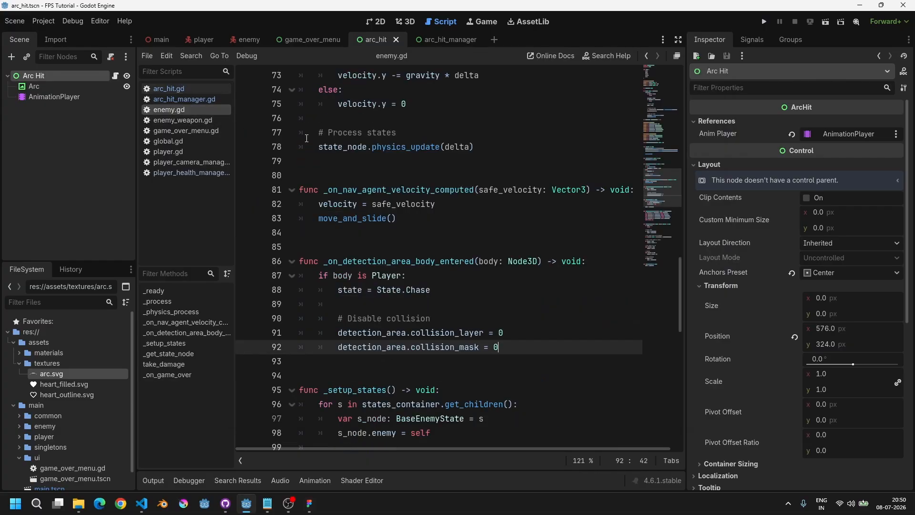
pyautogui.scroll(13, 377, 158)
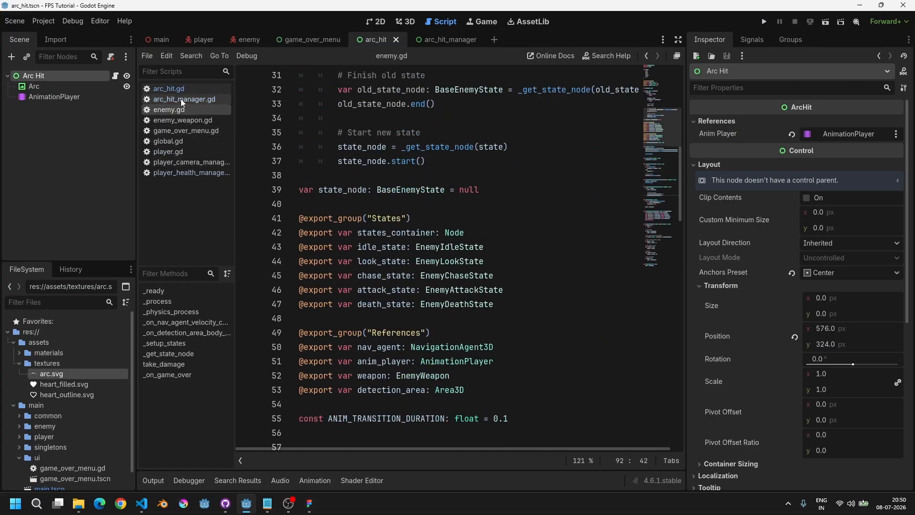
pyautogui.click(184, 123)
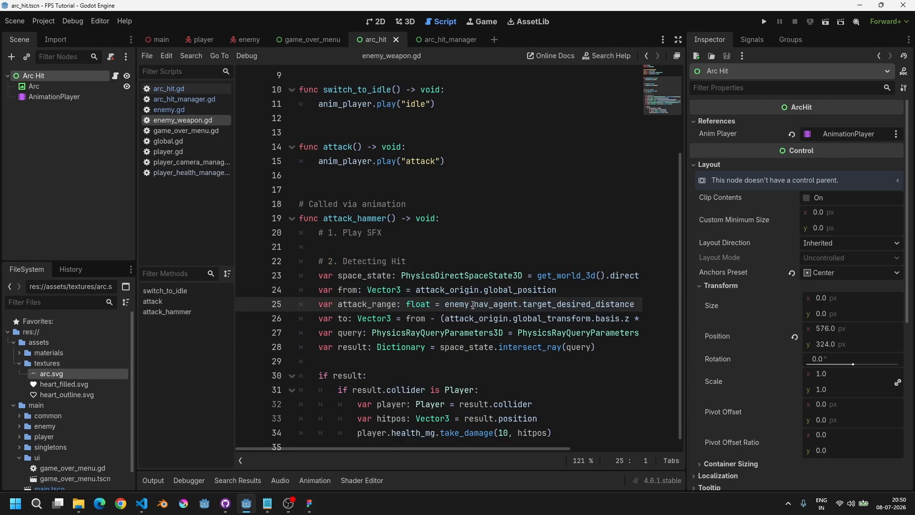
pyautogui.keyDown('shift'); pyautogui.hscroll(3, 473, 311); pyautogui.keyUp('shift')
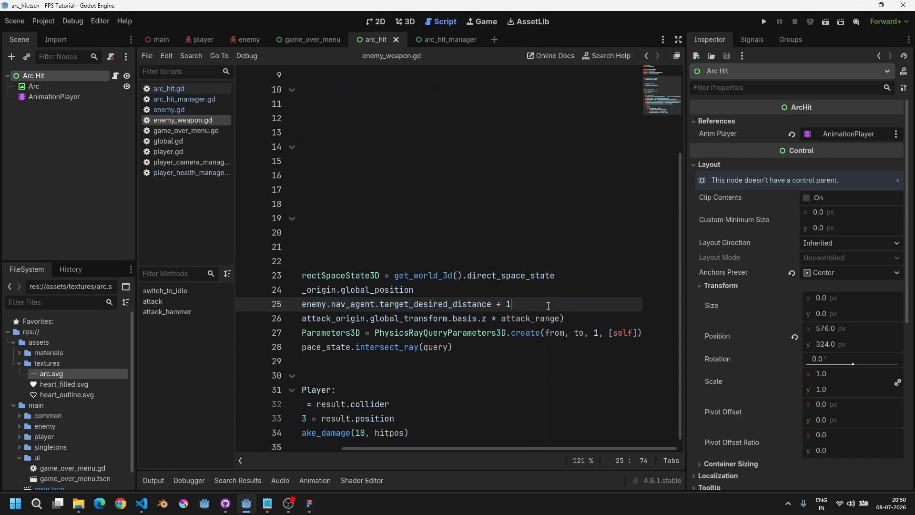
pyautogui.moveTo(525, 309); pyautogui.dragTo(193, 303)
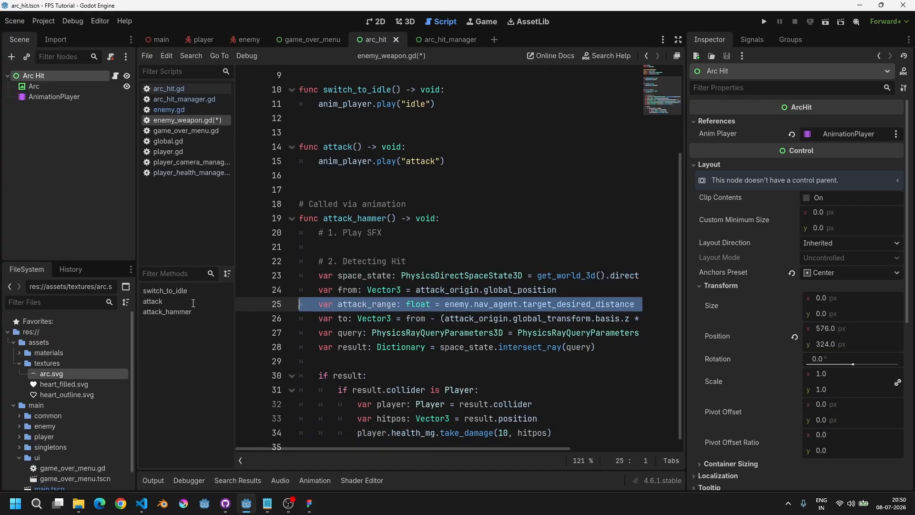
pyautogui.keyDown('shift'); pyautogui.hscroll(3, 453, 307); pyautogui.keyUp('shift')
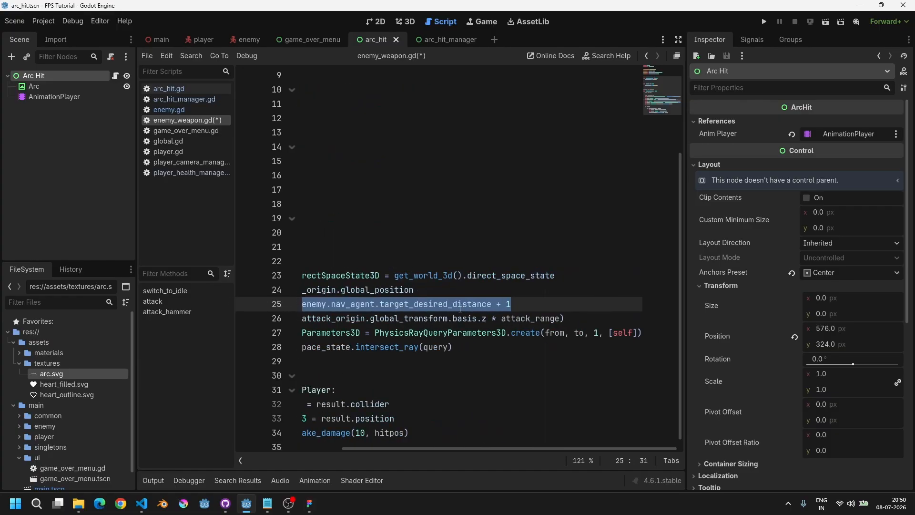
pyautogui.click(534, 306)
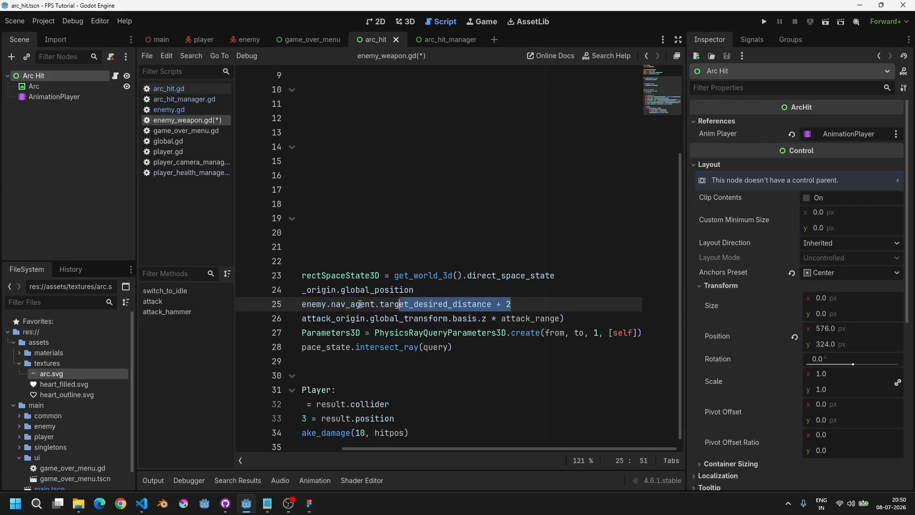
# Step: Run the project to test the enemy's attack range, review the attack_range line, and close the game window
pyautogui.keyDown('shift'); pyautogui.hscroll(-3, 522, 308); pyautogui.keyUp('shift')
pyautogui.press('F5')
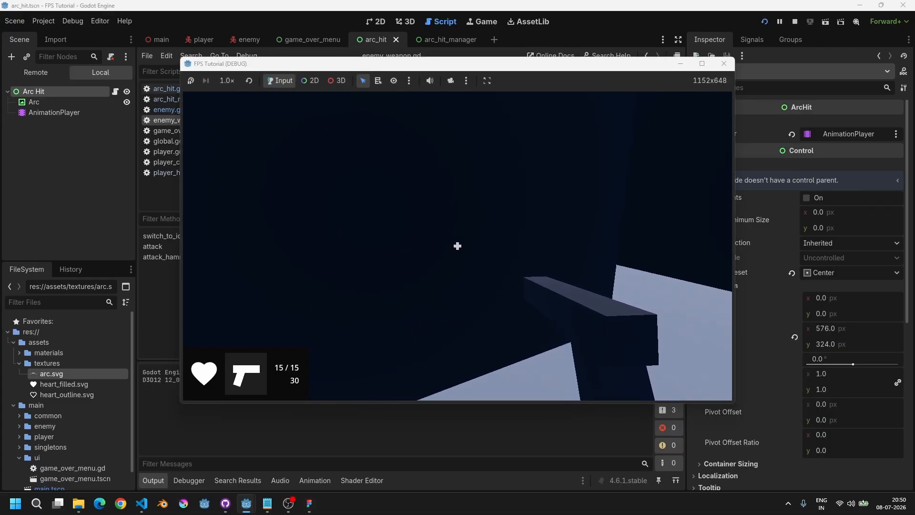
pyautogui.hotkey('alt', 'Tab')
pyautogui.scroll(-2, 542, 277)
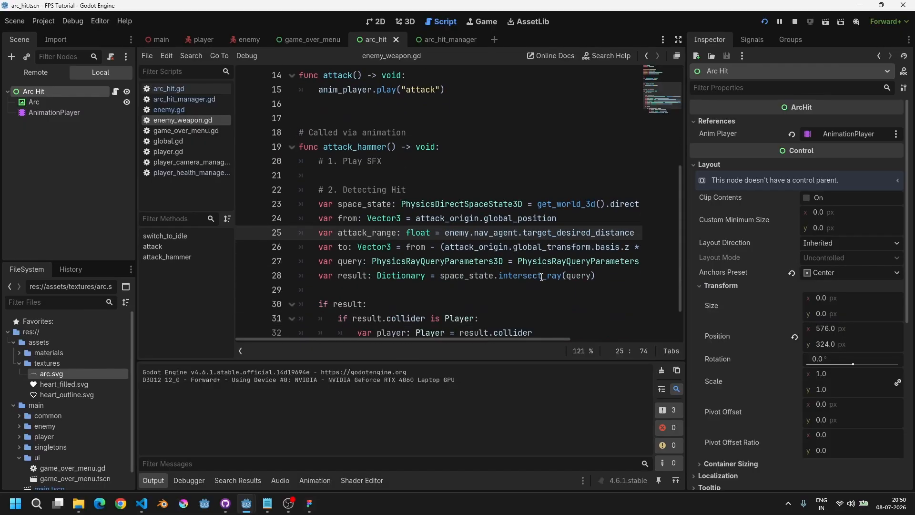
pyautogui.scroll(-1, 542, 277)
pyautogui.keyDown('shift'); pyautogui.hscroll(3, 542, 265); pyautogui.keyUp('shift')
pyautogui.moveTo(521, 218); pyautogui.dragTo(619, 219)
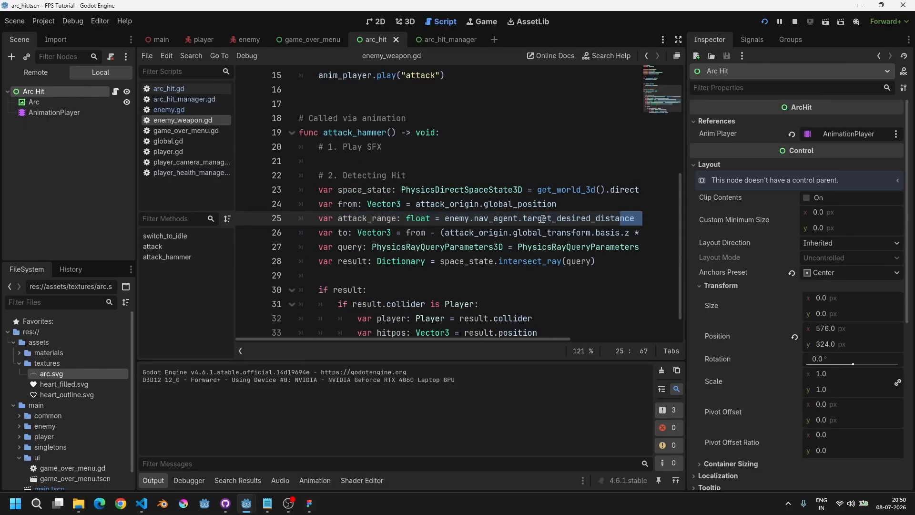
pyautogui.keyDown('shift'); pyautogui.hscroll(3, 543, 219); pyautogui.keyUp('shift')
pyautogui.moveTo(540, 218); pyautogui.dragTo(301, 219)
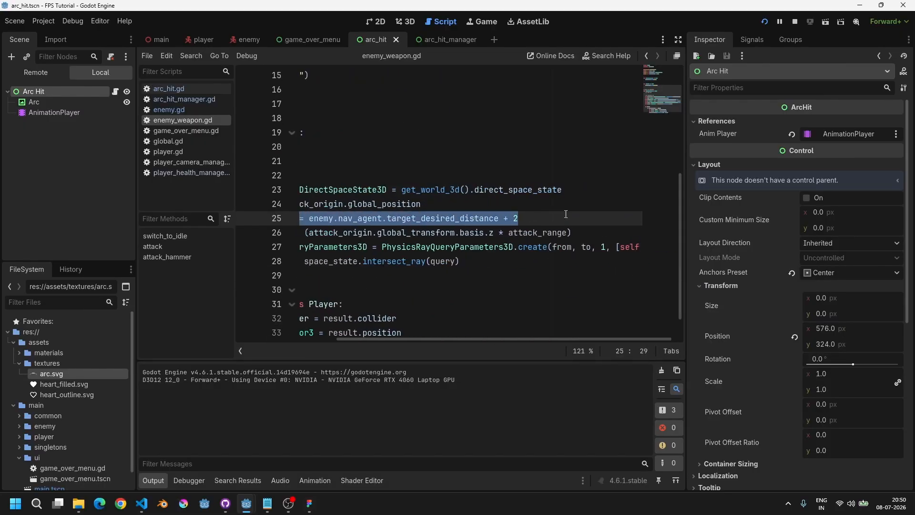
pyautogui.moveTo(566, 214); pyautogui.dragTo(454, 219)
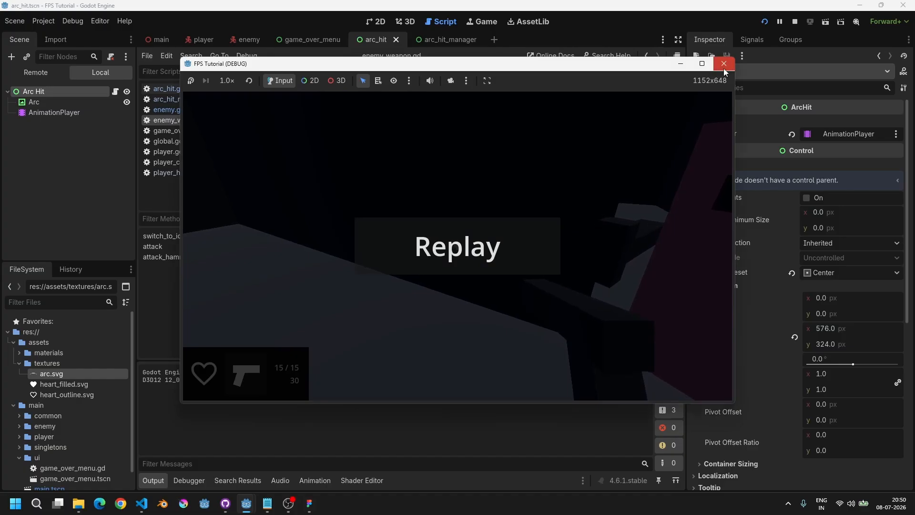
pyautogui.click(725, 66)
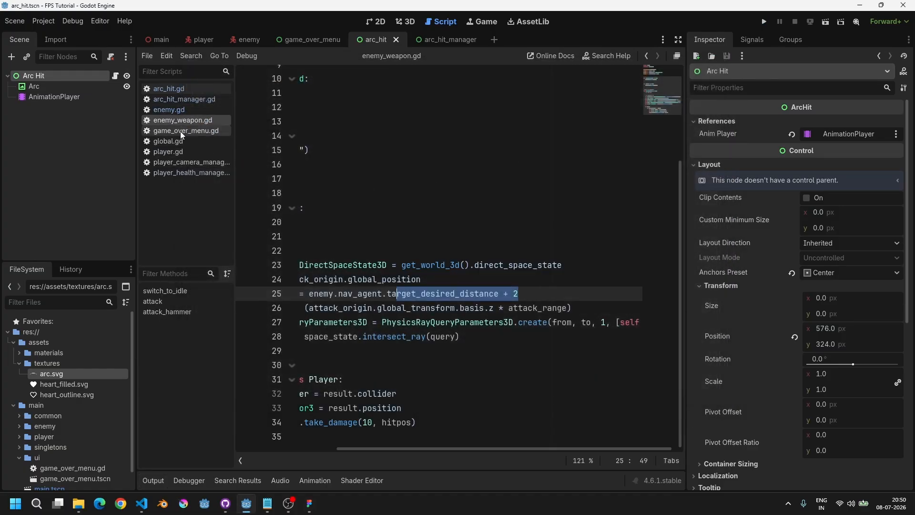
# Step: Open the main scene in 3D, focus the Enemy, and enable Top Level on its Detection Area
pyautogui.click(401, 19)
pyautogui.click(160, 40)
pyautogui.scroll(-3, 343, 164)
pyautogui.scroll(4, 343, 164)
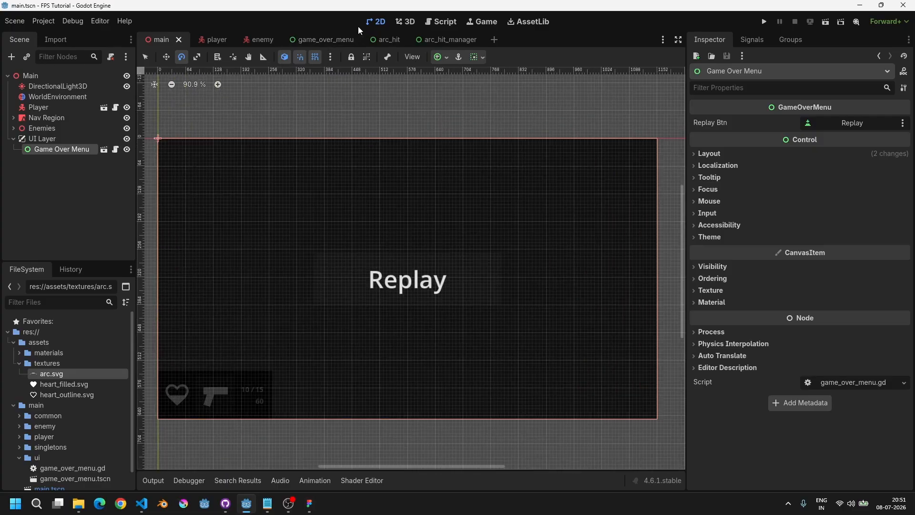
pyautogui.click(404, 23)
pyautogui.click(13, 128)
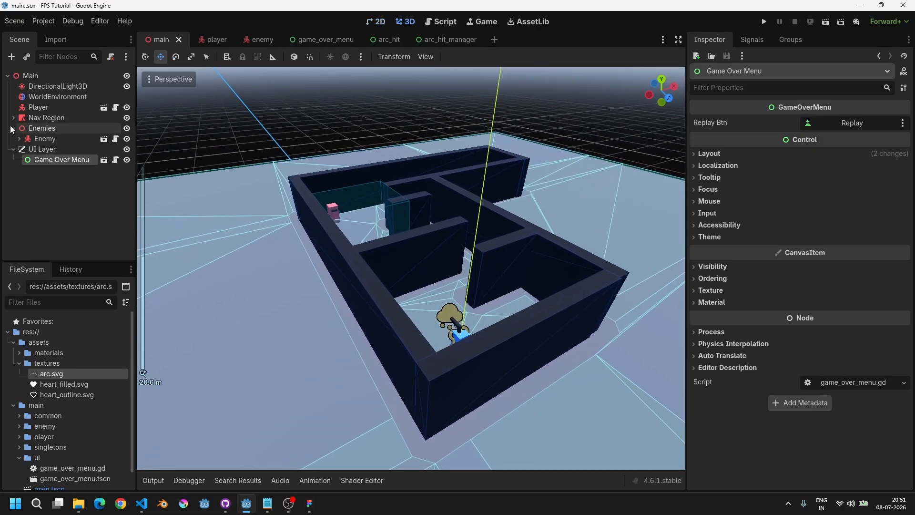
pyautogui.click(13, 150)
pyautogui.click(45, 138)
pyautogui.press('f')
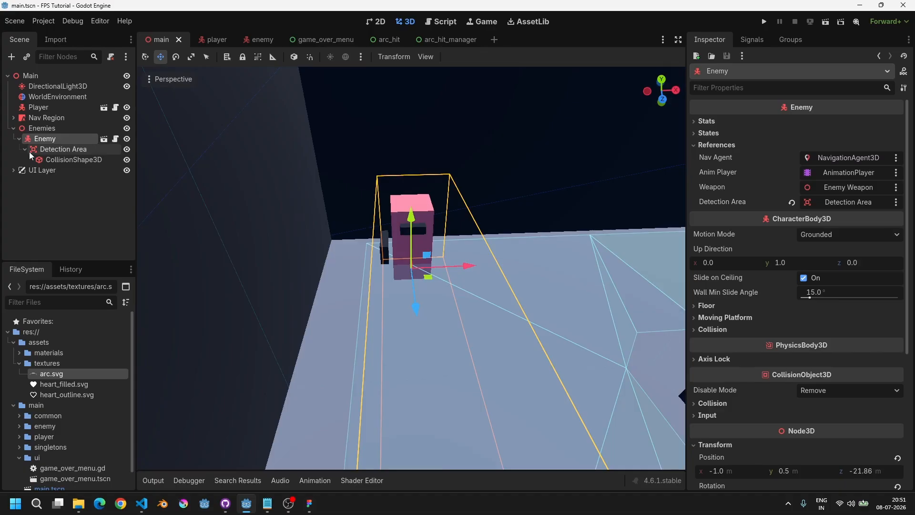
pyautogui.click(59, 150)
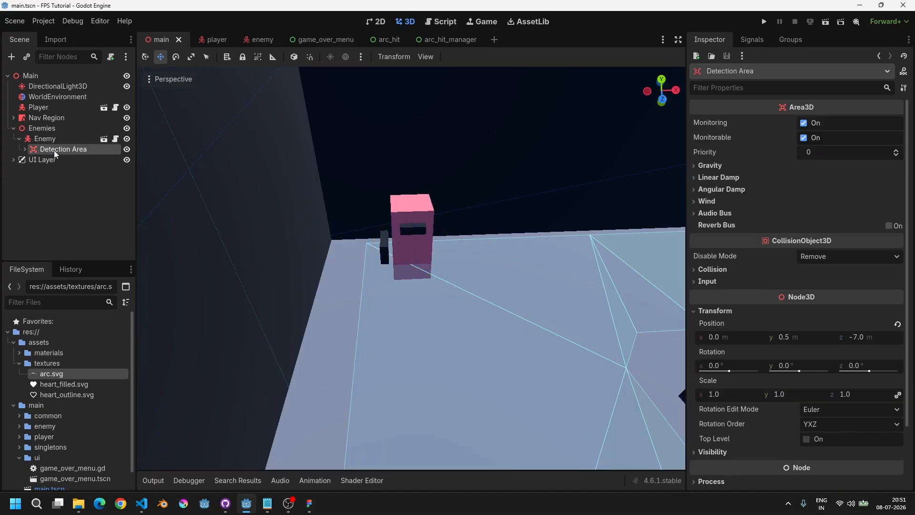
pyautogui.scroll(-3, 797, 244)
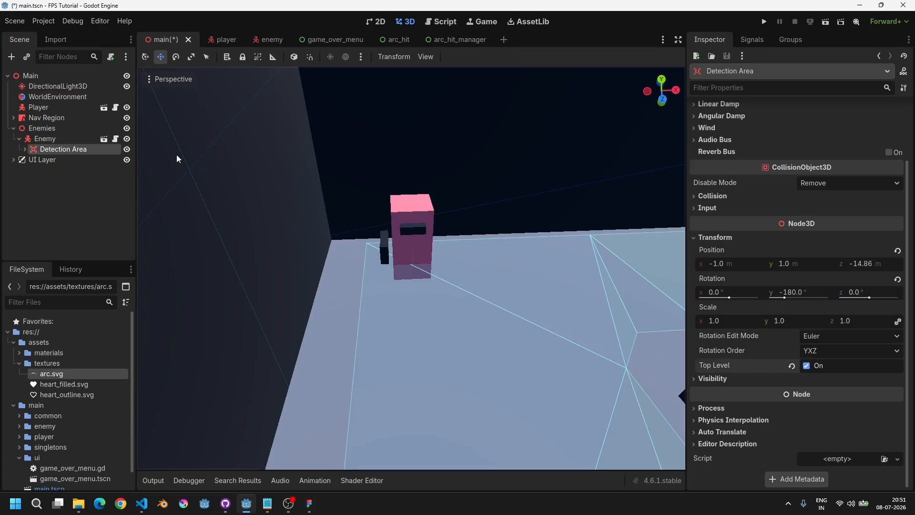
# Step: Duplicate the Enemy several times, moving the copies to form a group of enemies in the room
pyautogui.click(45, 139)
pyautogui.scroll(-5, 469, 257)
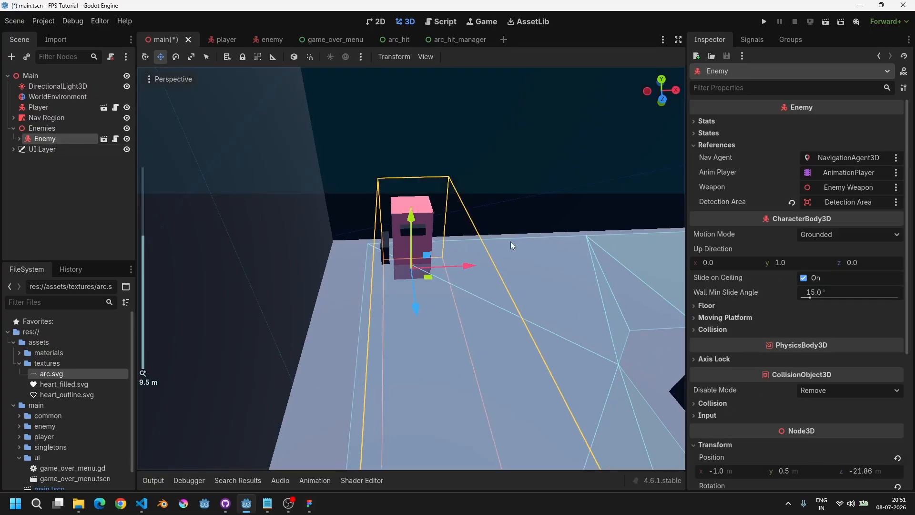
pyautogui.hotkey('ctrl', 'd')
pyautogui.moveTo(464, 265); pyautogui.dragTo(428, 310)
pyautogui.hotkey('ctrl', 'd')
pyautogui.hotkey('ctrl', 'd')
pyautogui.hotkey('ctrl', 'd')
pyautogui.hotkey('ctrl', 'd')
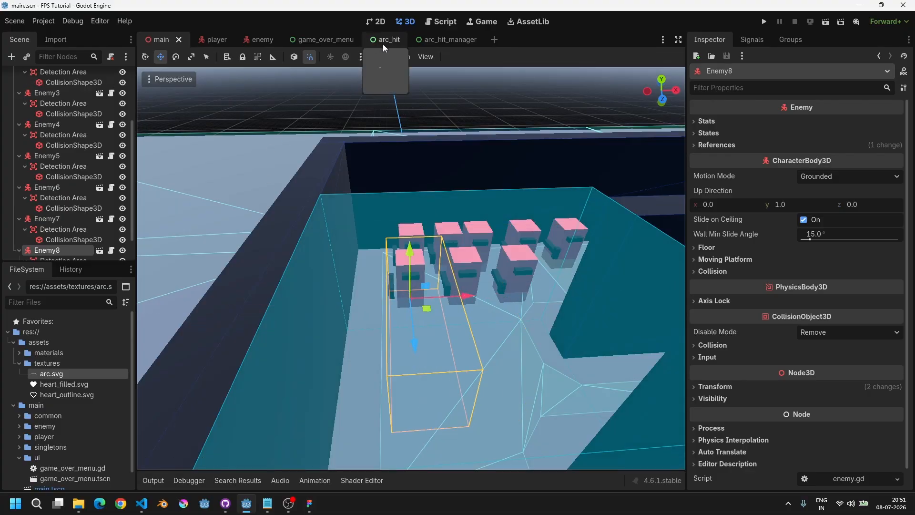
# Step: In player_health_manager.gd, set DEFAULT_HEALTH to 500
pyautogui.click(442, 21)
pyautogui.click(185, 152)
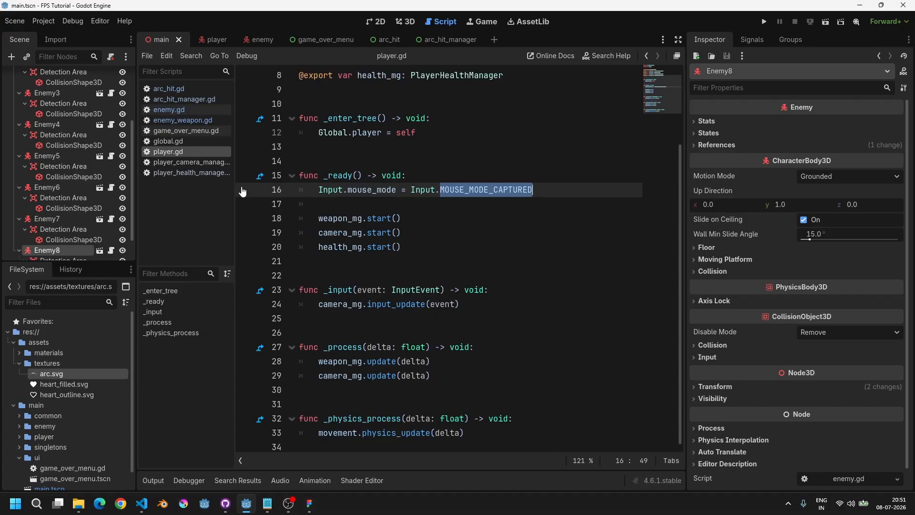
pyautogui.click(186, 173)
pyautogui.scroll(6, 440, 193)
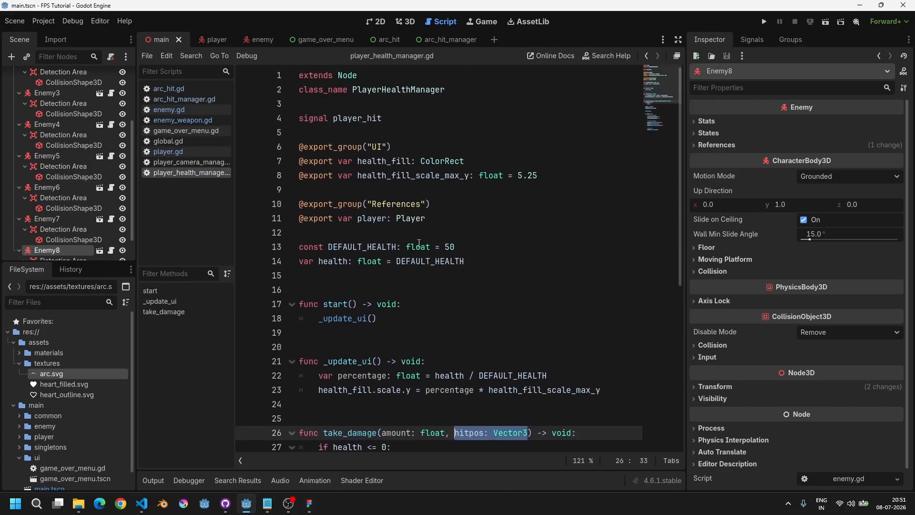
pyautogui.click(461, 247)
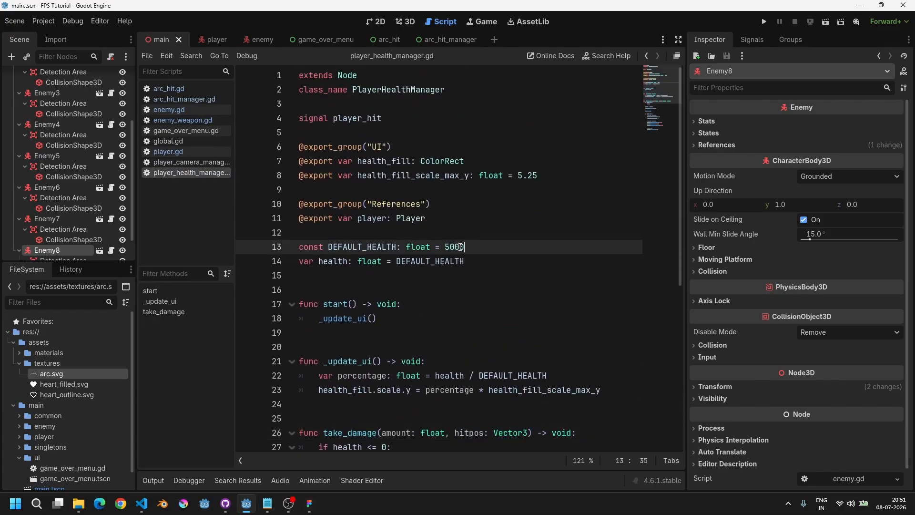
# Step: Run the project and walk toward the group of enemies to get hit and trigger the arc indicators
pyautogui.press('F5')
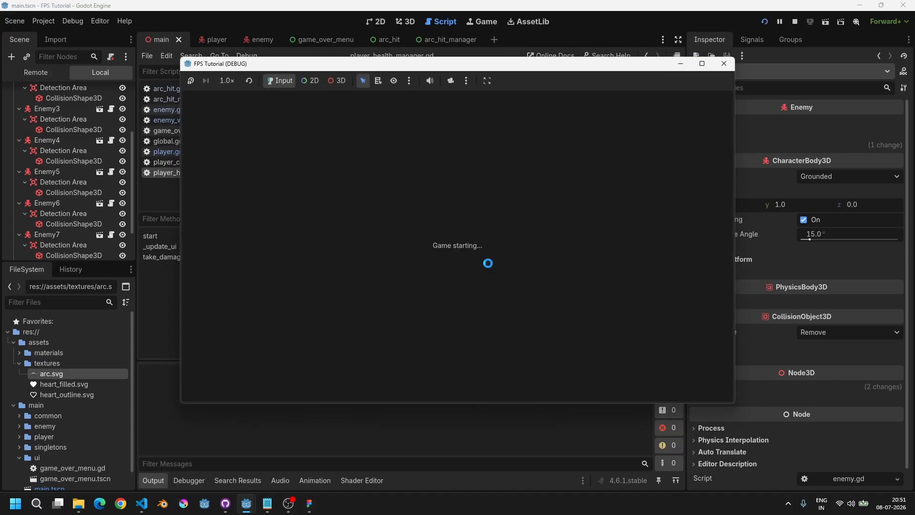
pyautogui.press('w')
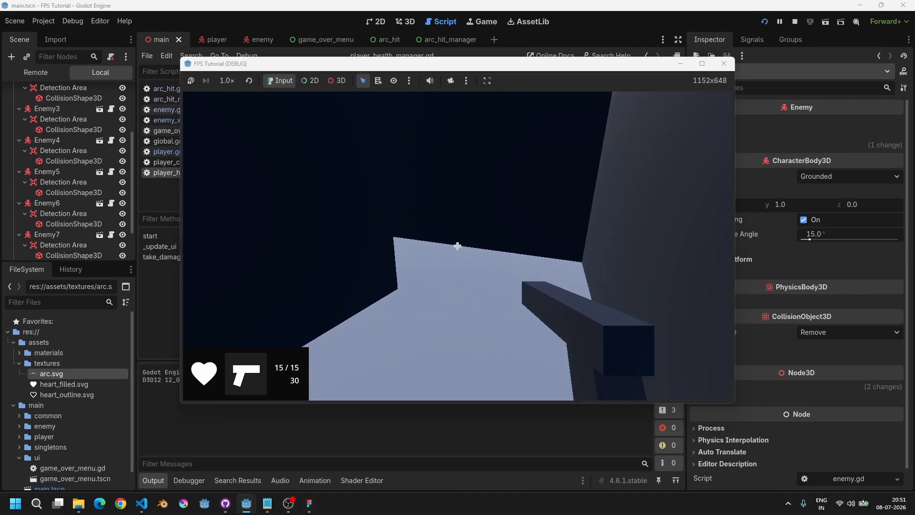
pyautogui.press('w')
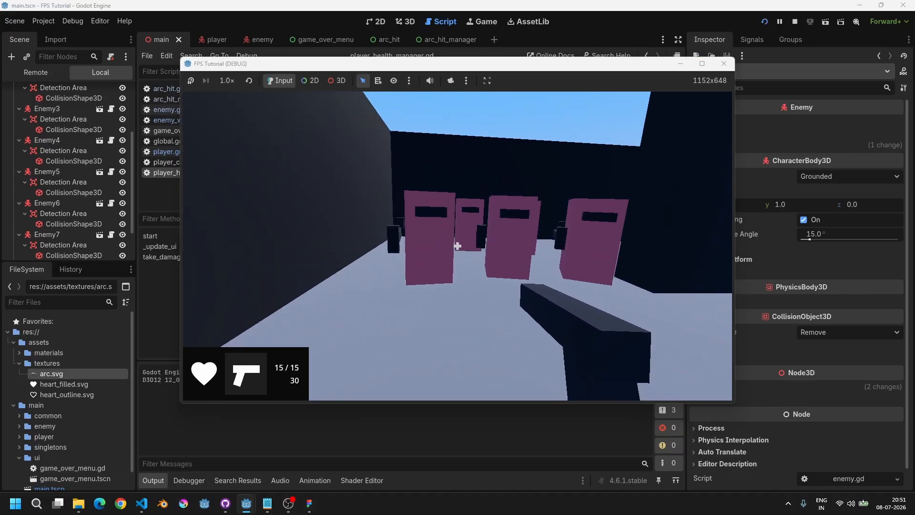
pyautogui.press('w')
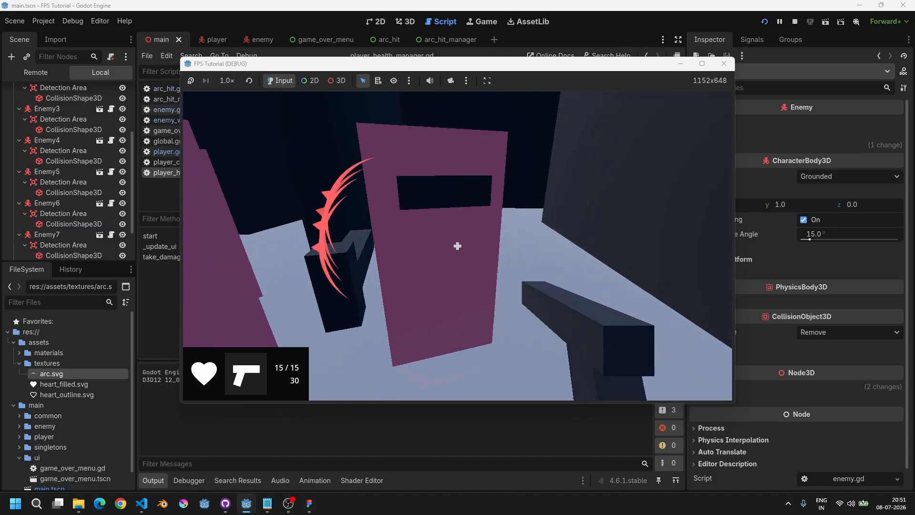
pyautogui.press('w')
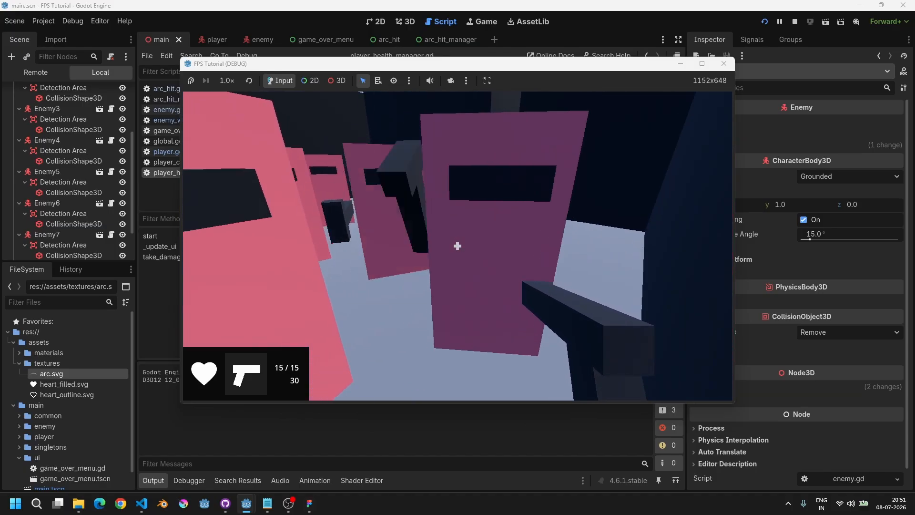
pyautogui.press('w')
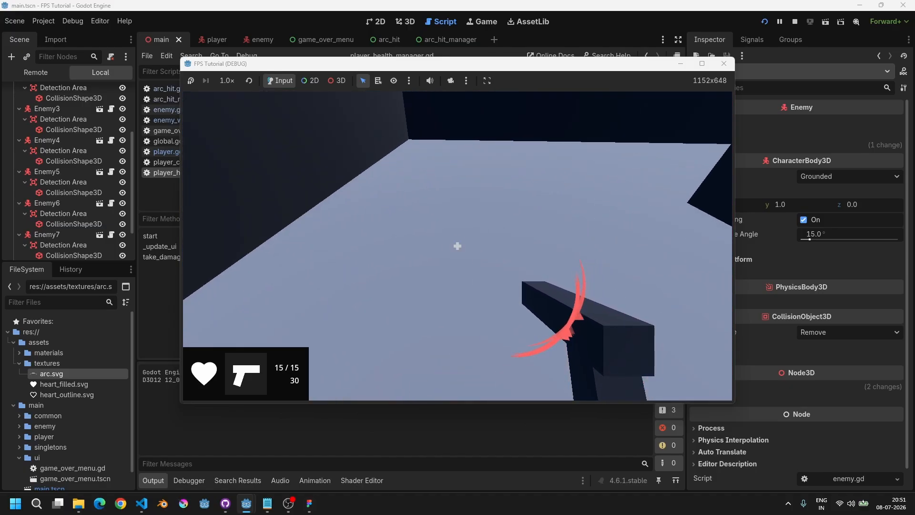
pyautogui.press('w')
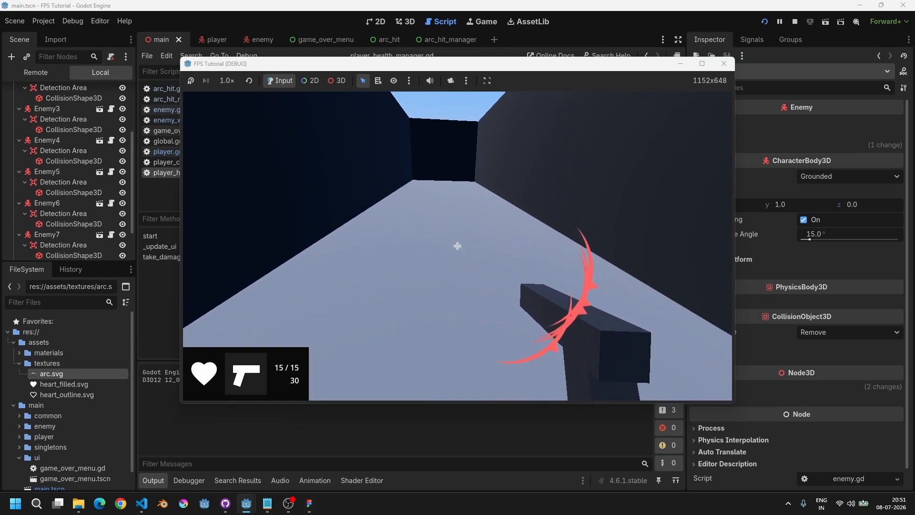
pyautogui.press('w')
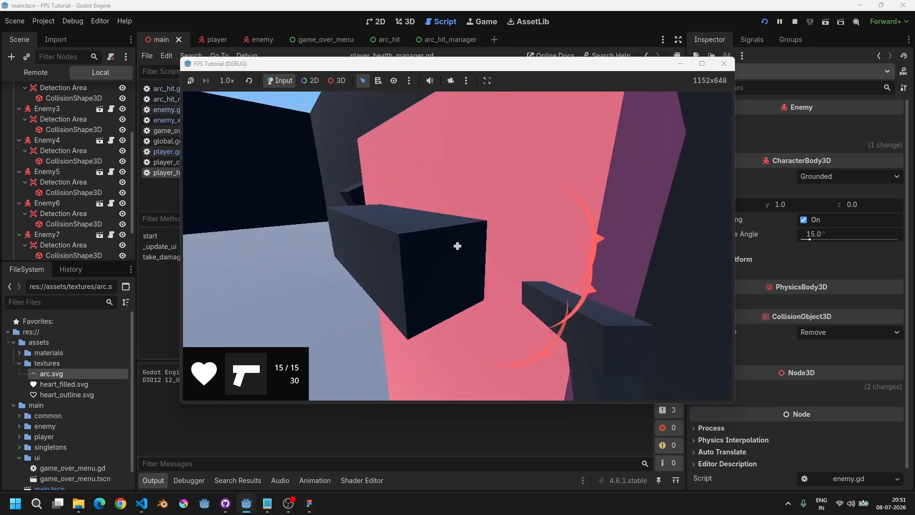
pyautogui.press('w')
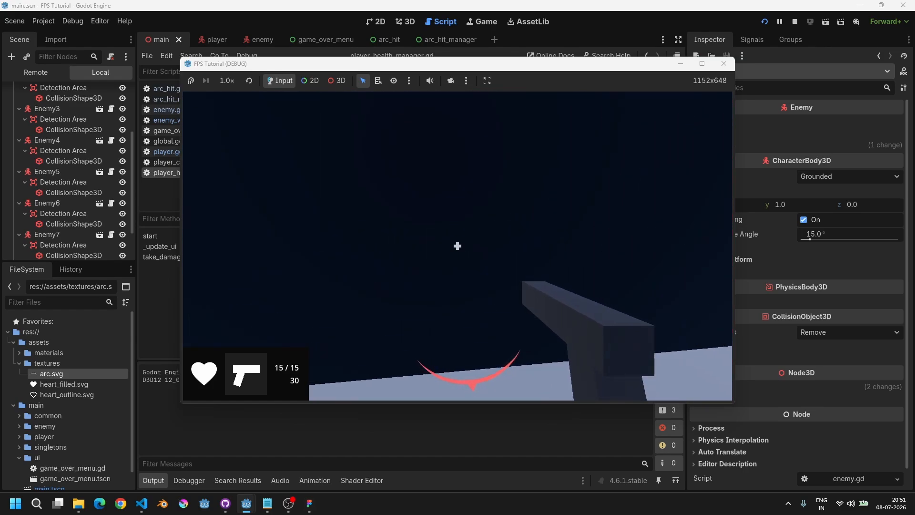
pyautogui.press('w')
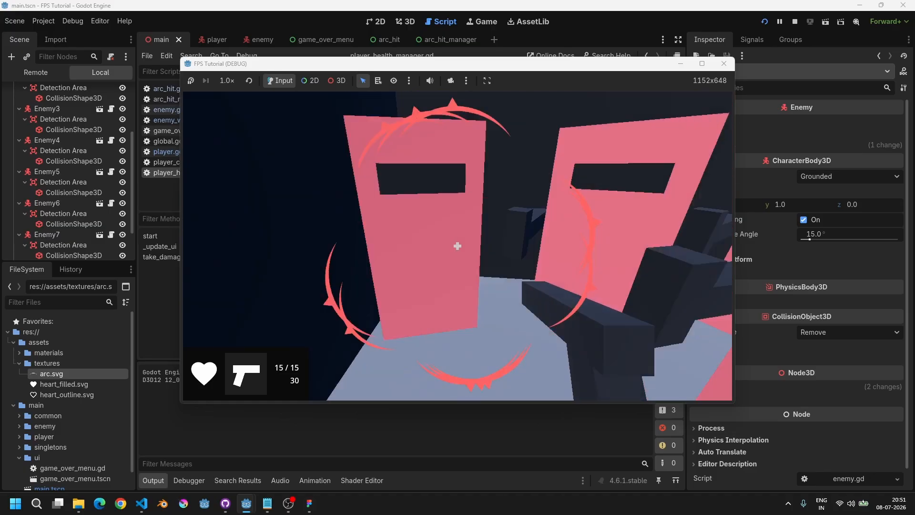
pyautogui.press('s')
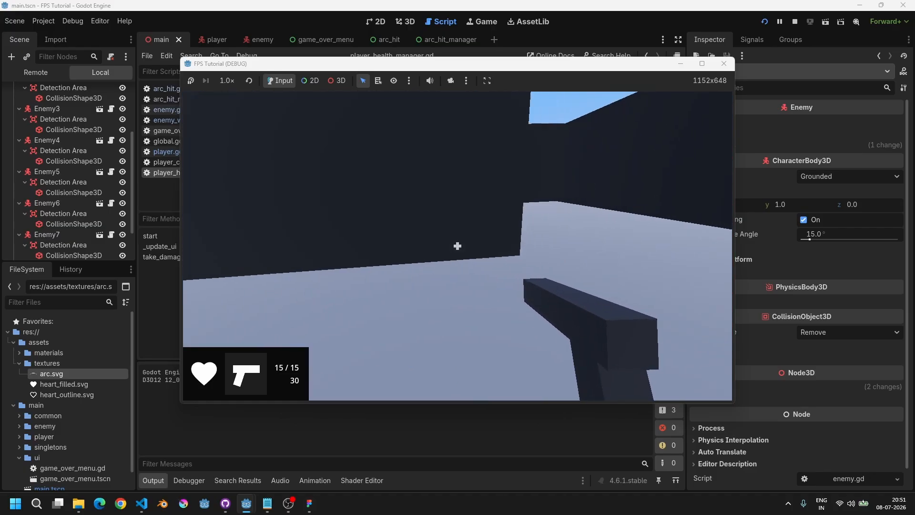
# Step: Shoot at the enemies in the room and reload the pistol during the test
pyautogui.click(457, 246)
pyautogui.click(458, 247)
pyautogui.click(458, 246)
pyautogui.click(458, 246)
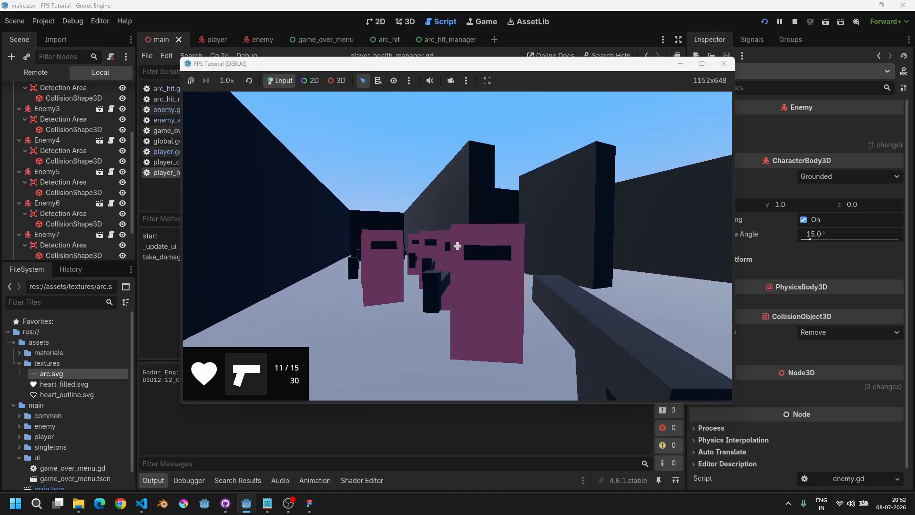
pyautogui.click(458, 246)
pyautogui.click(458, 246)
pyautogui.click(458, 246)
pyautogui.click(457, 246)
pyautogui.click(458, 246)
pyautogui.click(458, 246)
pyautogui.click(457, 246)
pyautogui.click(458, 246)
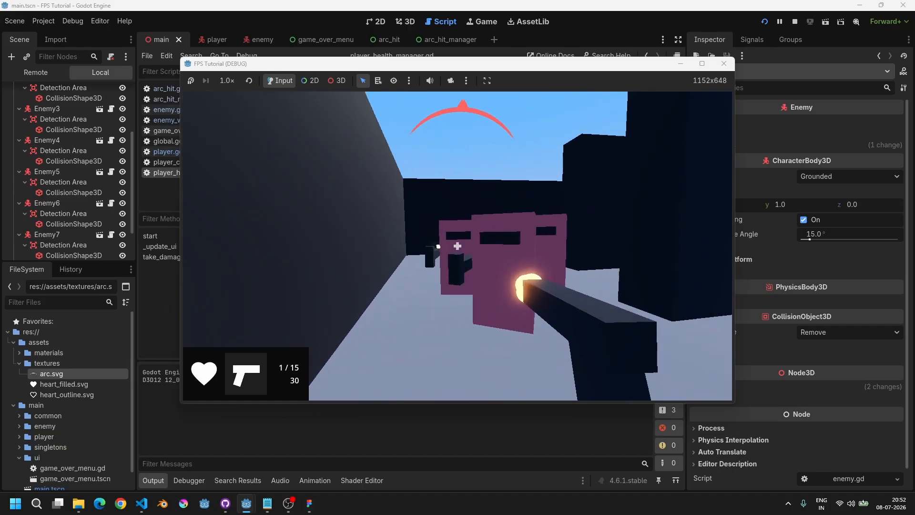
pyautogui.click(458, 246)
pyautogui.click(458, 246)
pyautogui.press('r')
pyautogui.click(458, 246)
pyautogui.click(457, 246)
pyautogui.click(458, 246)
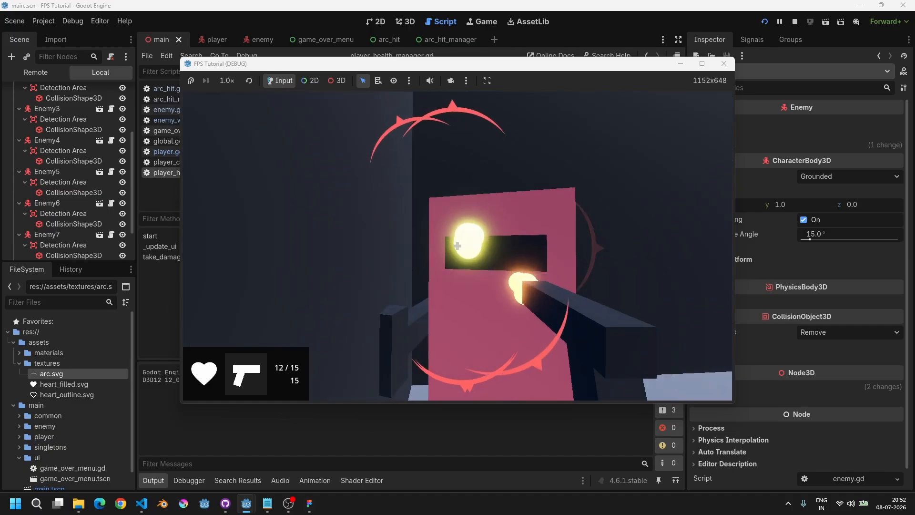
pyautogui.click(457, 246)
pyautogui.click(458, 246)
pyautogui.click(458, 246)
pyautogui.click(458, 246)
pyautogui.press('r')
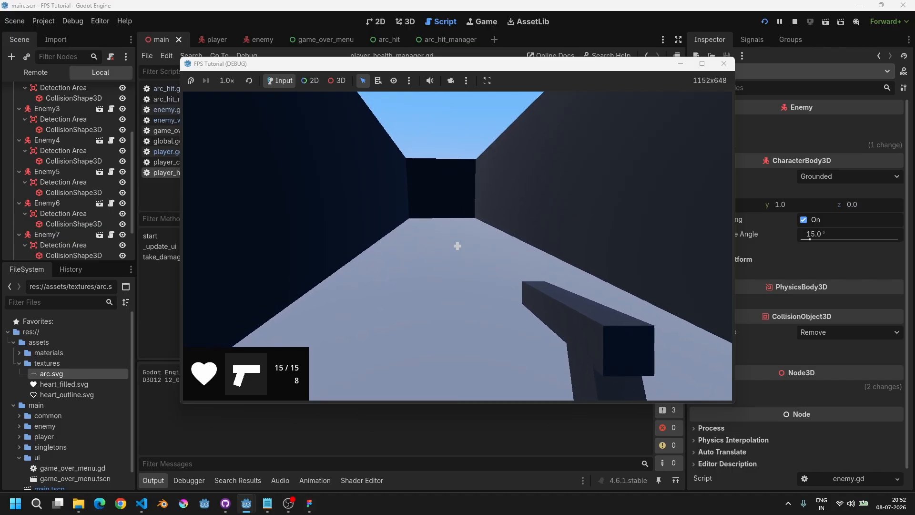
# Step: Switch to the editor and expand the remote scene tree to inspect the Player's HUD Arc Hit Manager node
pyautogui.hotkey('alt', 'Tab')
pyautogui.click(38, 74)
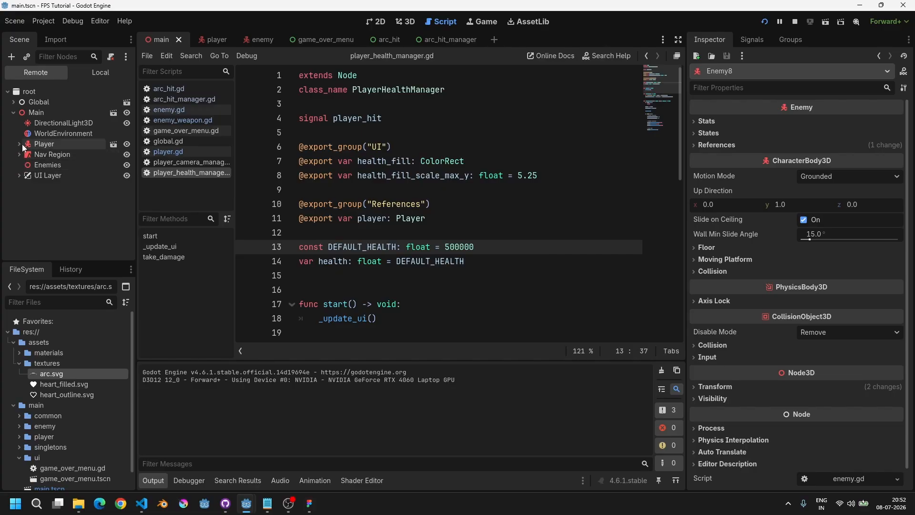
pyautogui.click(19, 144)
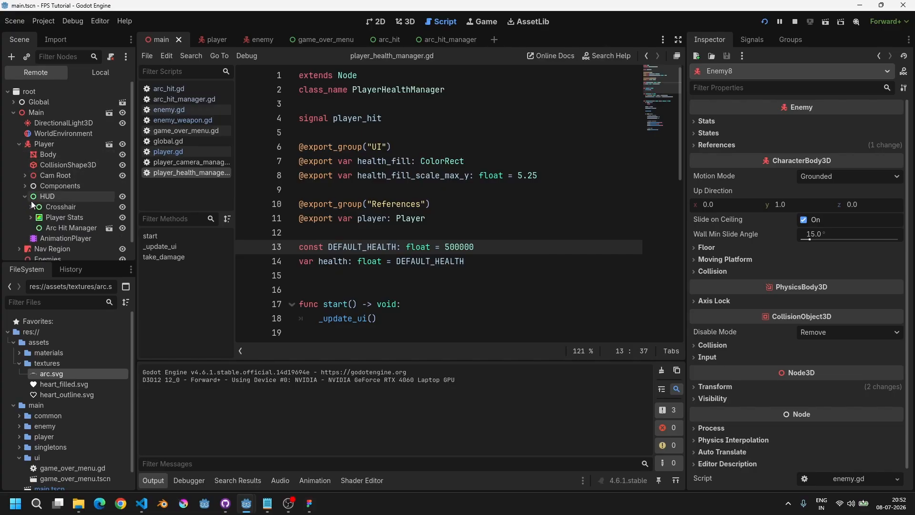
pyautogui.scroll(-1, 31, 204)
pyautogui.click(53, 209)
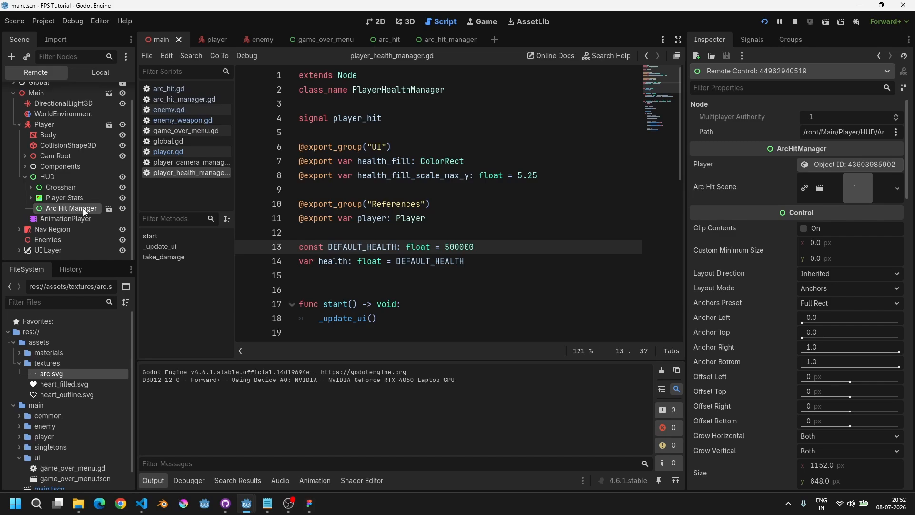
# Step: Restart the running project and walk among the enemies while watching the Arc Hit Manager's children in the remote tree
pyautogui.click(764, 22)
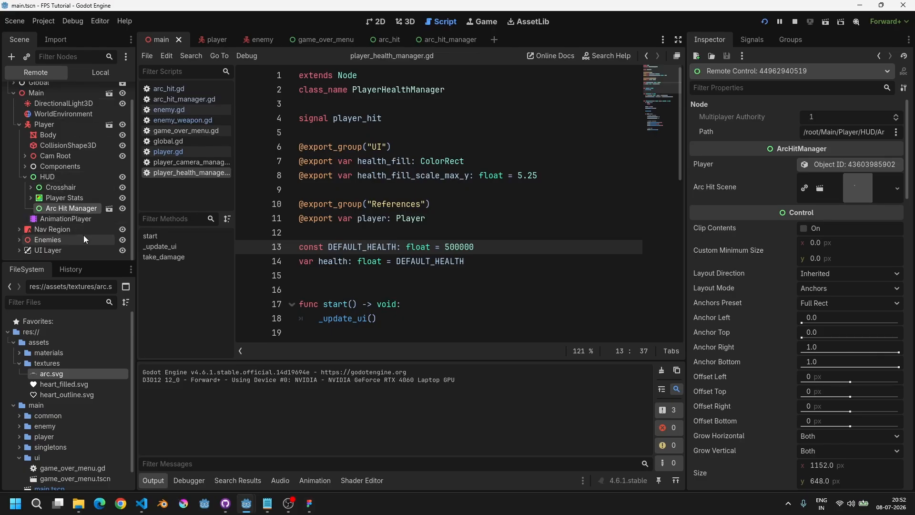
pyautogui.hotkey('alt', 'Tab')
pyautogui.press('w')
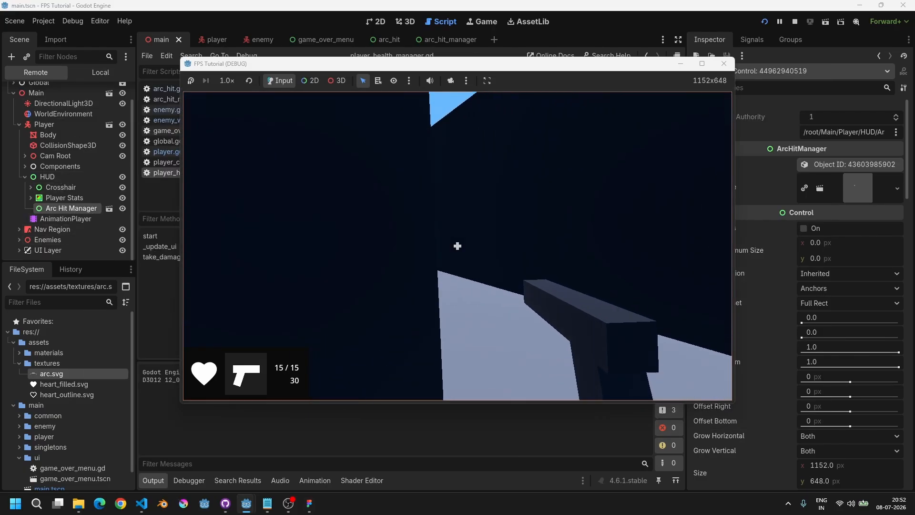
pyautogui.press('w')
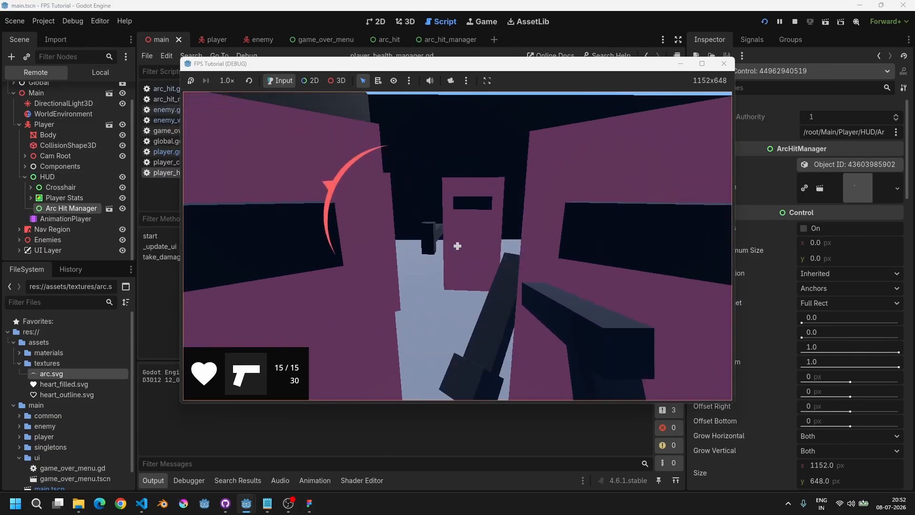
pyautogui.press('w')
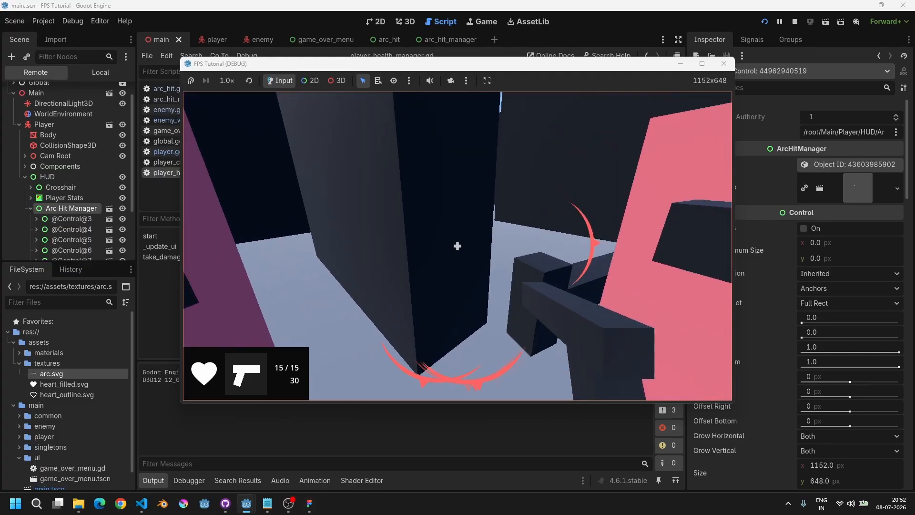
pyautogui.press('w')
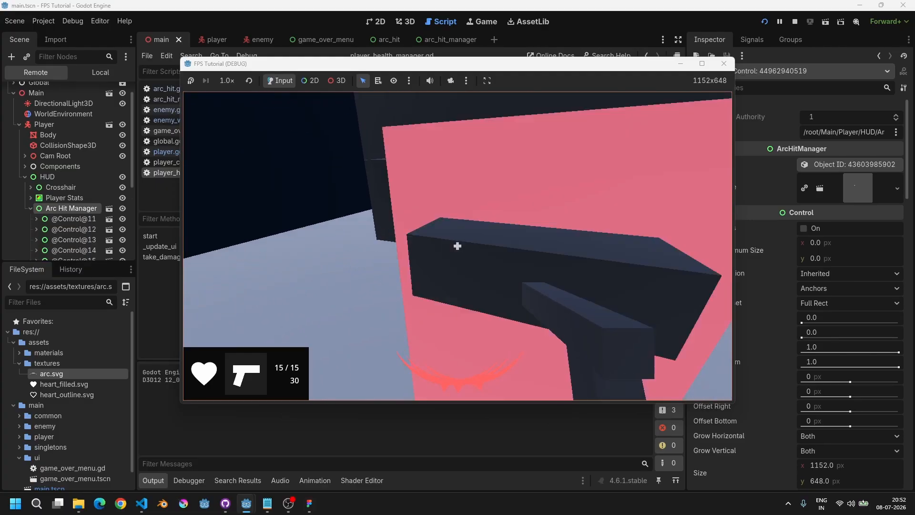
pyautogui.press('w')
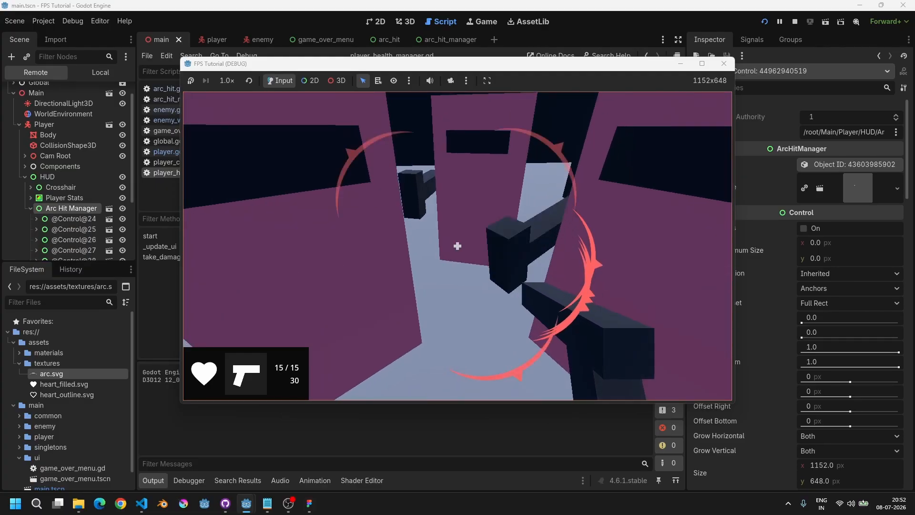
pyautogui.press('w')
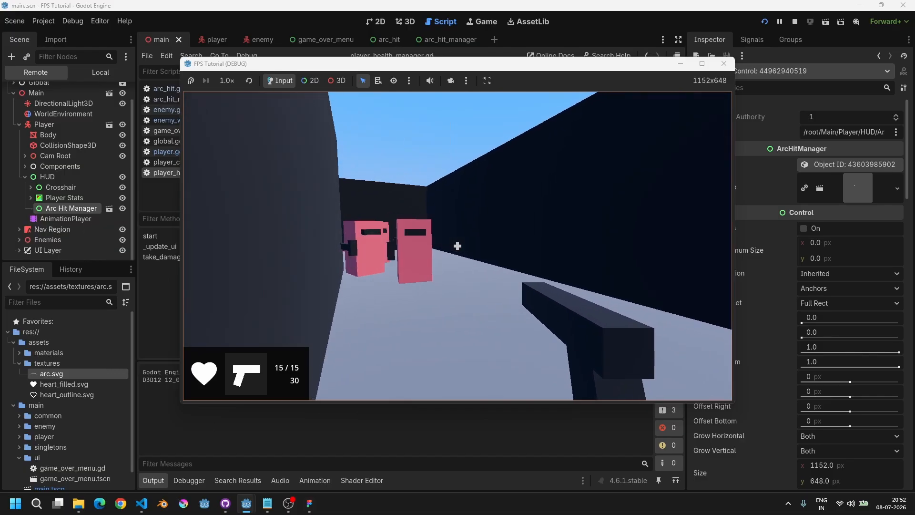
pyautogui.press('w')
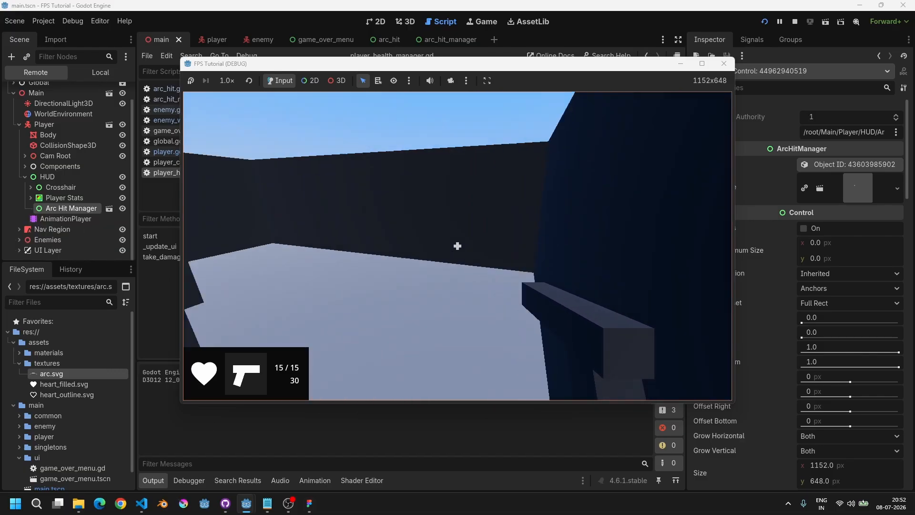
# Step: Shoot the remaining enemies, reload, and walk through the corridors to continue testing the hit indicators
pyautogui.click(457, 246)
pyautogui.click(457, 246)
pyautogui.click(458, 246)
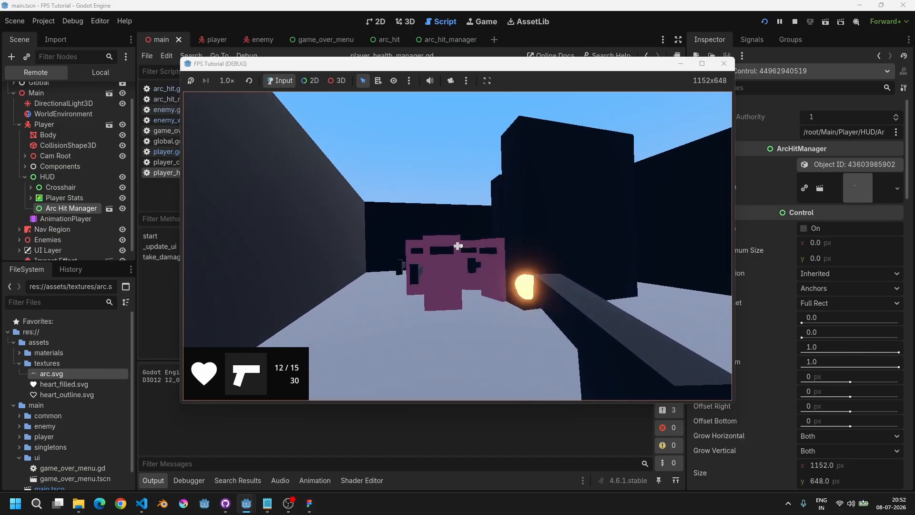
pyautogui.click(458, 246)
pyautogui.click(457, 246)
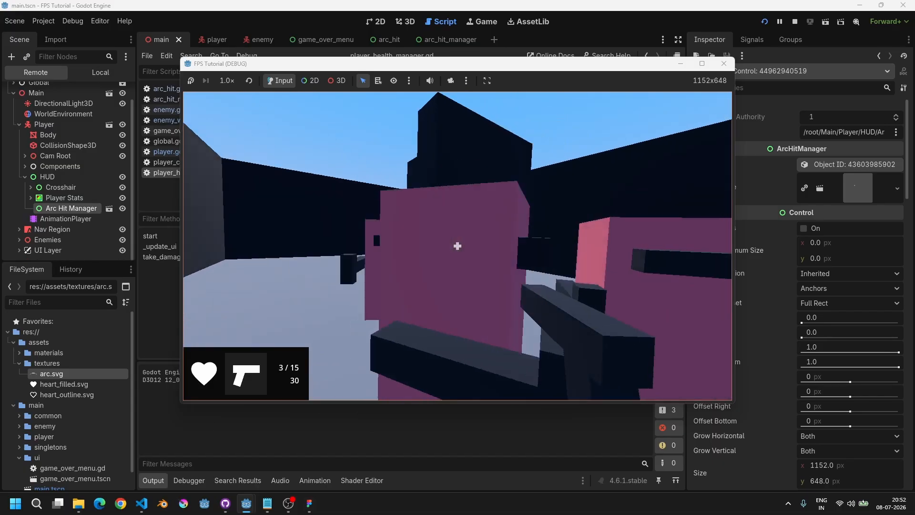
pyautogui.click(457, 246)
pyautogui.click(458, 246)
pyautogui.click(457, 246)
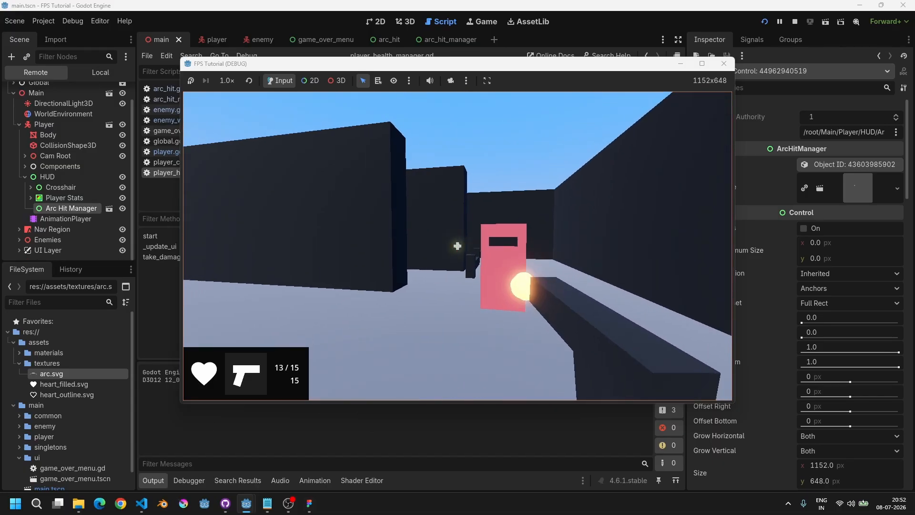
pyautogui.press('r')
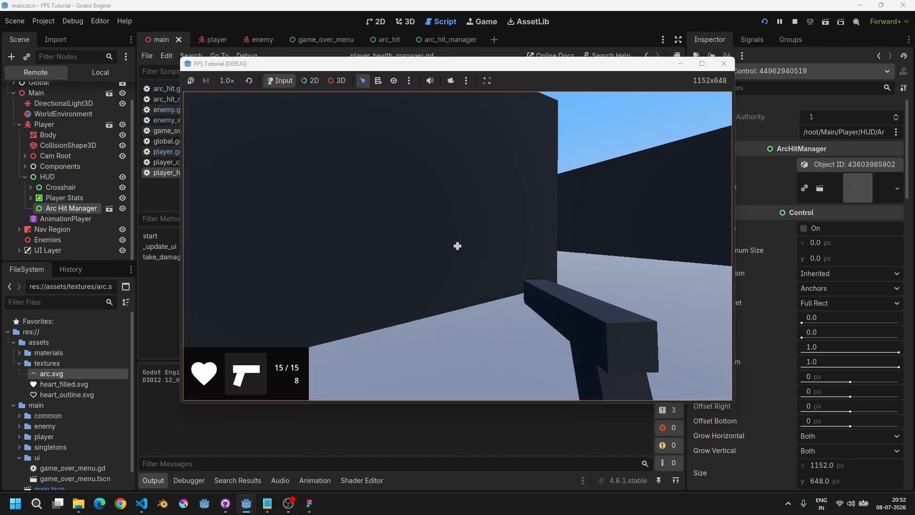
pyautogui.press('w')
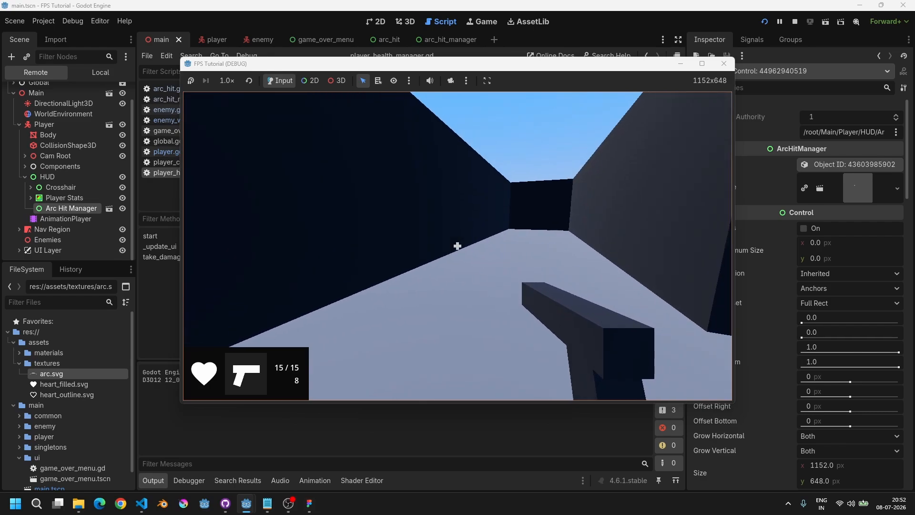
pyautogui.press('w')
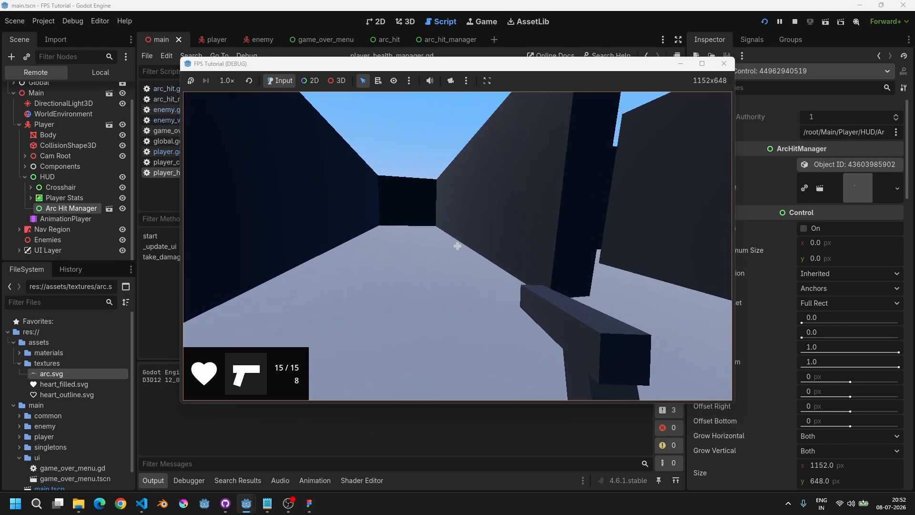
pyautogui.press('w')
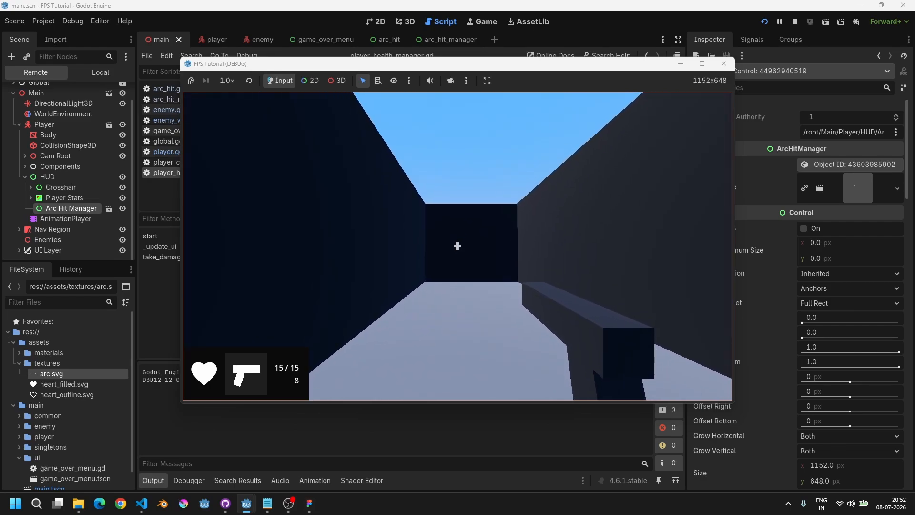
pyautogui.press('w')
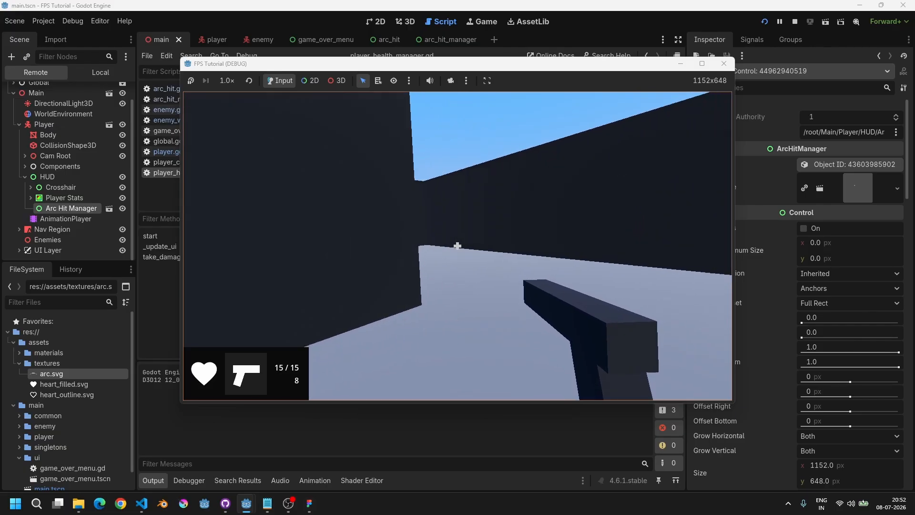
pyautogui.press('w')
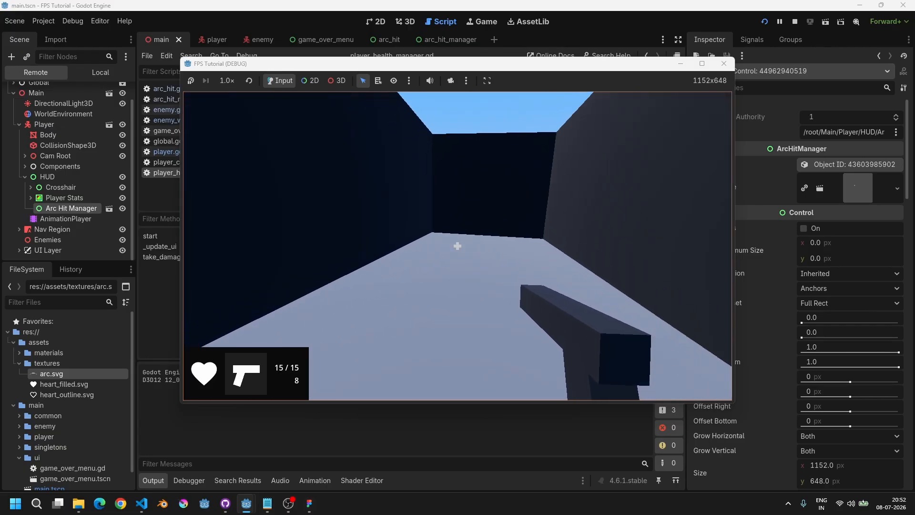
pyautogui.press('w')
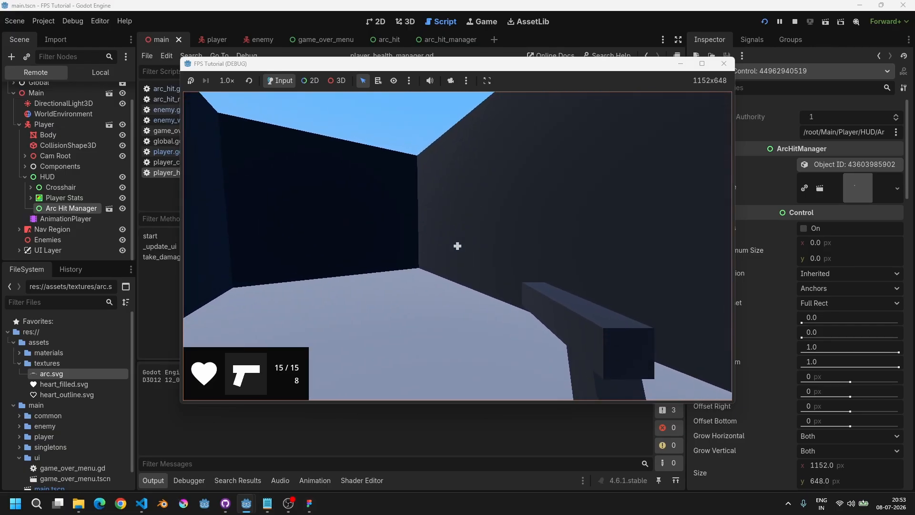
pyautogui.press('w')
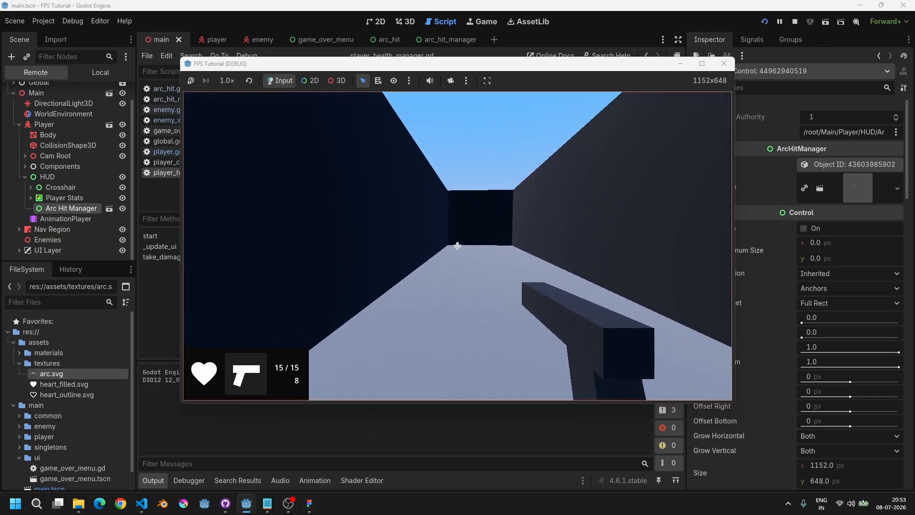